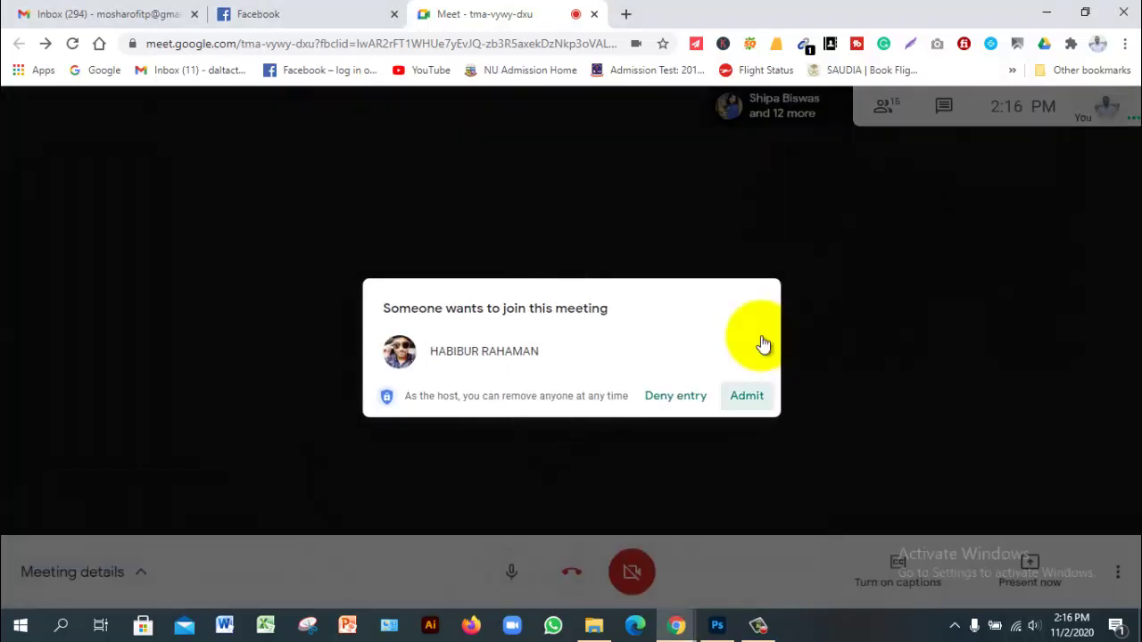
Raise the computer's speaker volume and trim it back slightly for the meeting.
key("XF86AudioRaiseVolume")
key("XF86AudioRaiseVolume")
key("XF86AudioRaiseVolume")
key("XF86AudioRaiseVolume")
key("XF86AudioRaiseVolume")
key("XF86AudioRaiseVolume")
key("XF86AudioRaiseVolume")
key("XF86AudioRaiseVolume")
key("XF86AudioRaiseVolume")
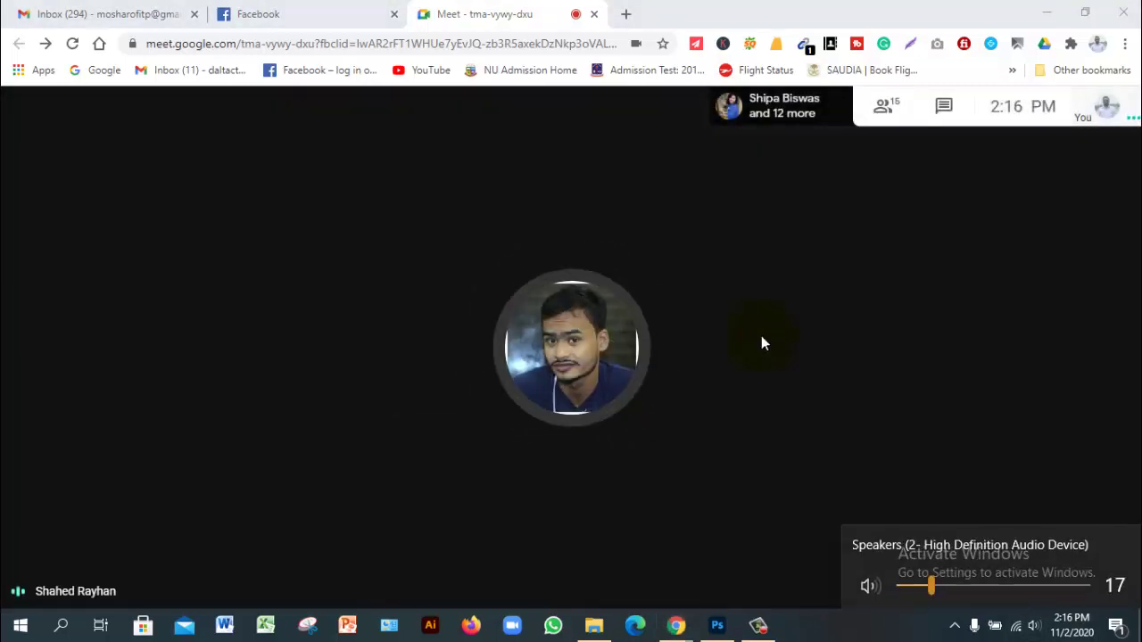
key("XF86AudioLowerVolume")
key("XF86AudioLowerVolume")
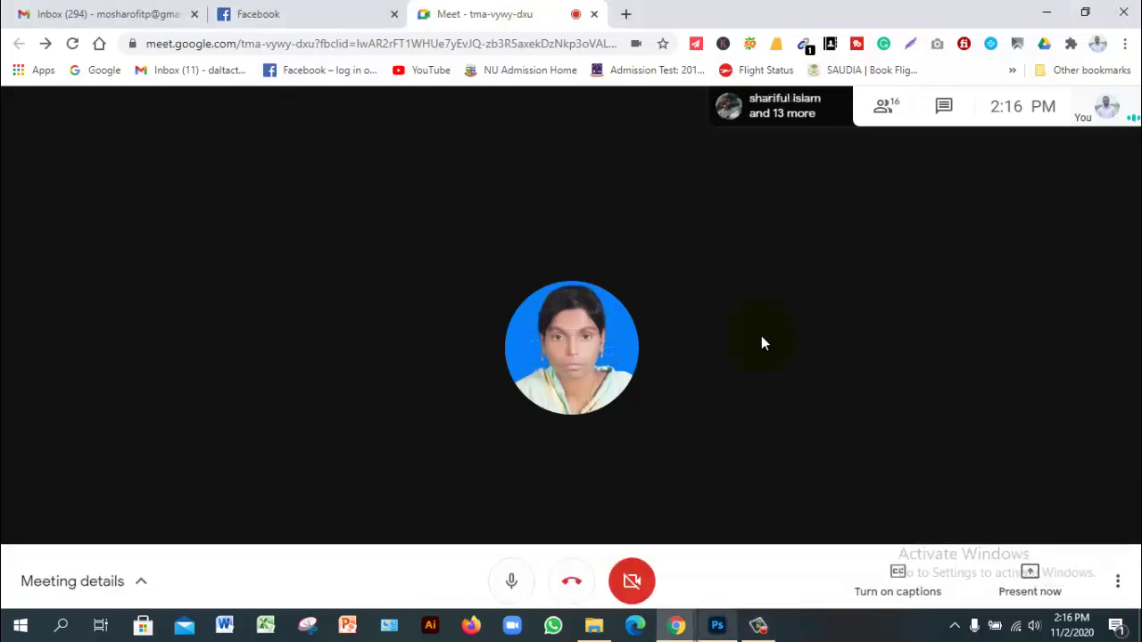
Check Photoshop briefly, return to the Google Meet window and admit the person asking to join.
key("alt+Tab")
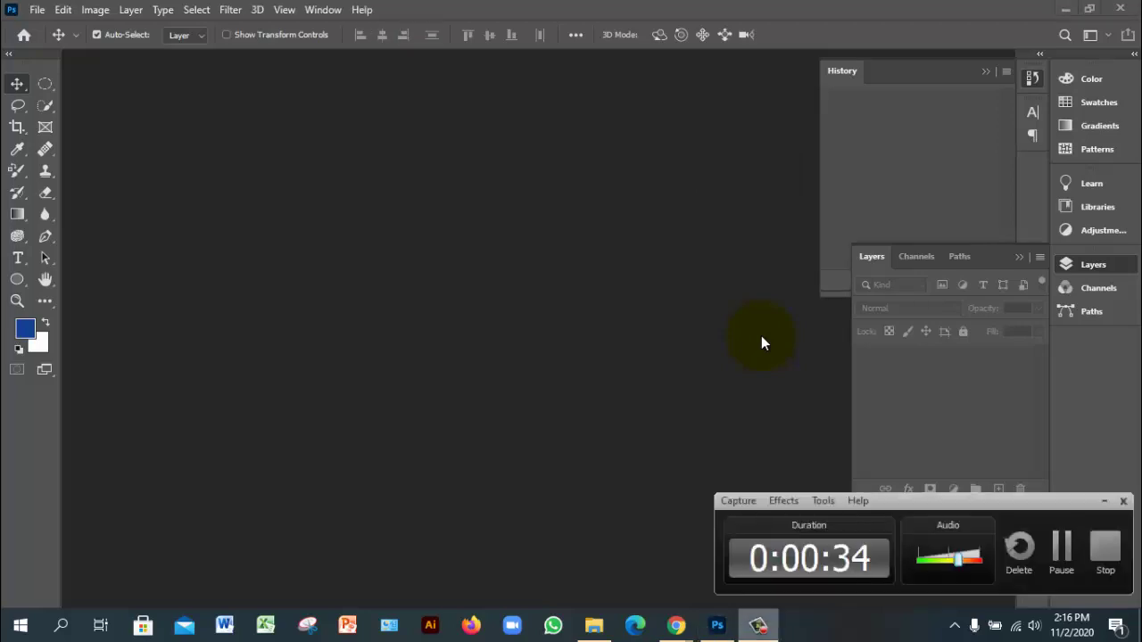
key("super+t")
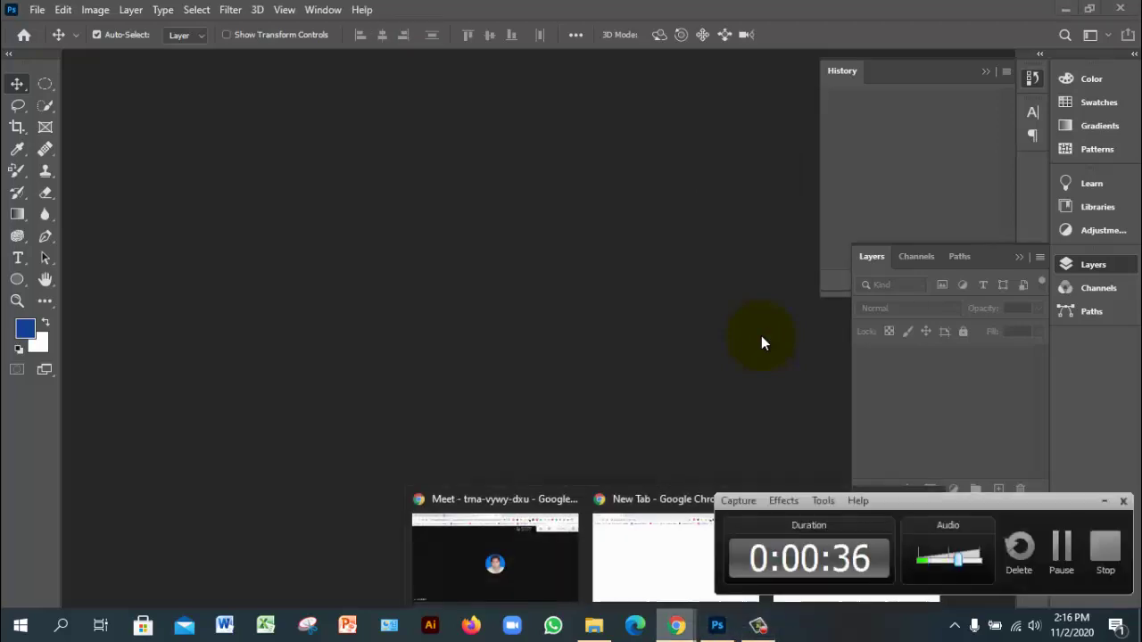
key("Escape")
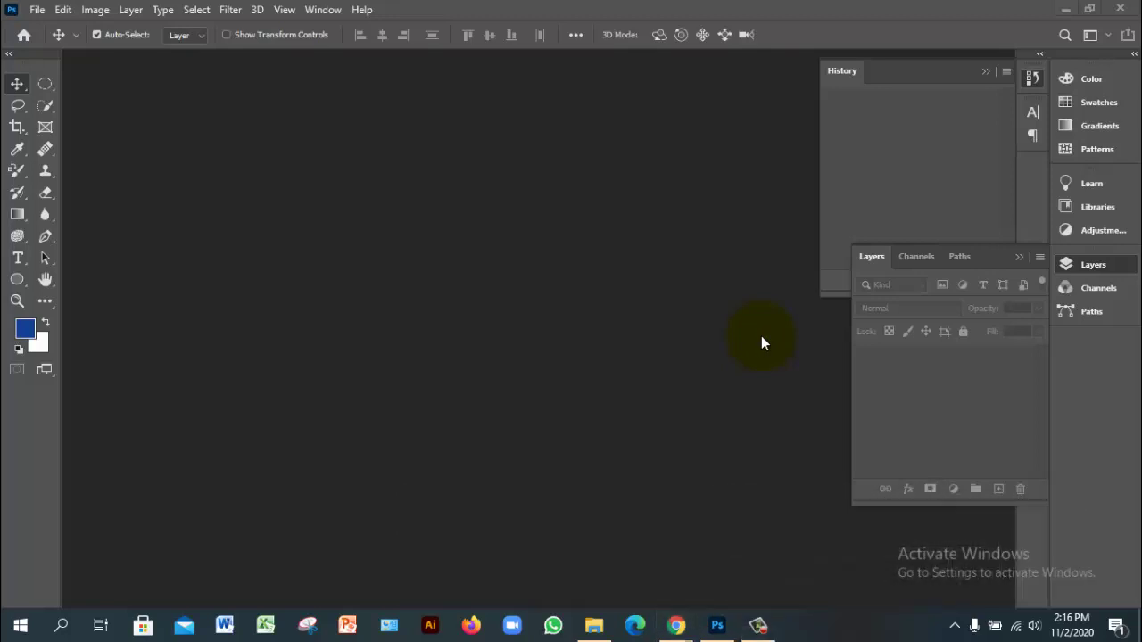
key("super+t")
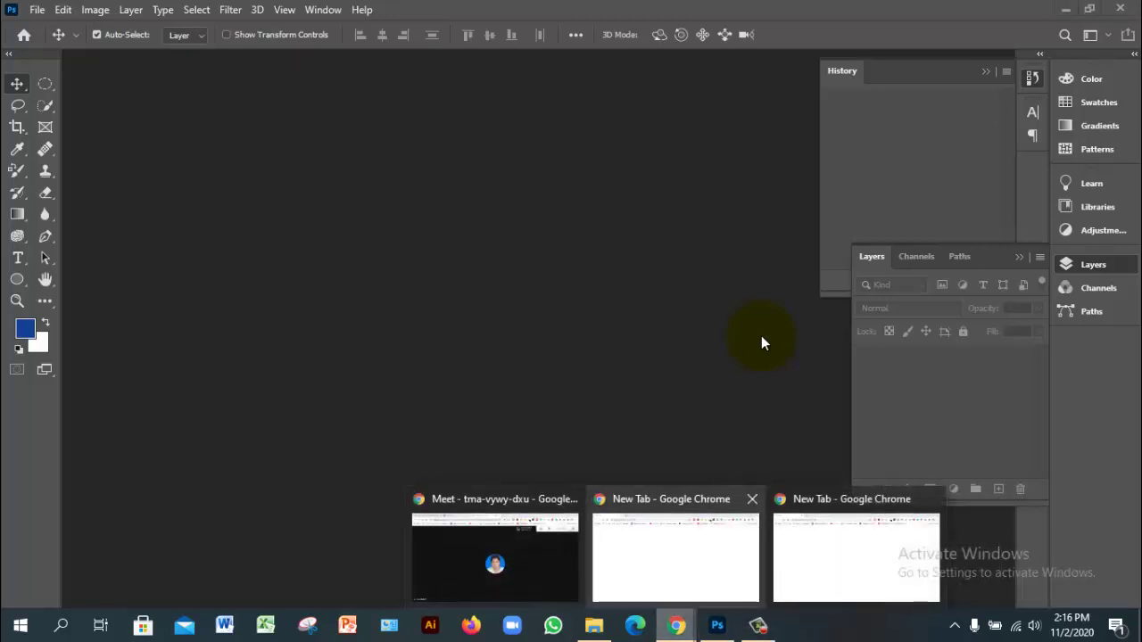
key("Return")
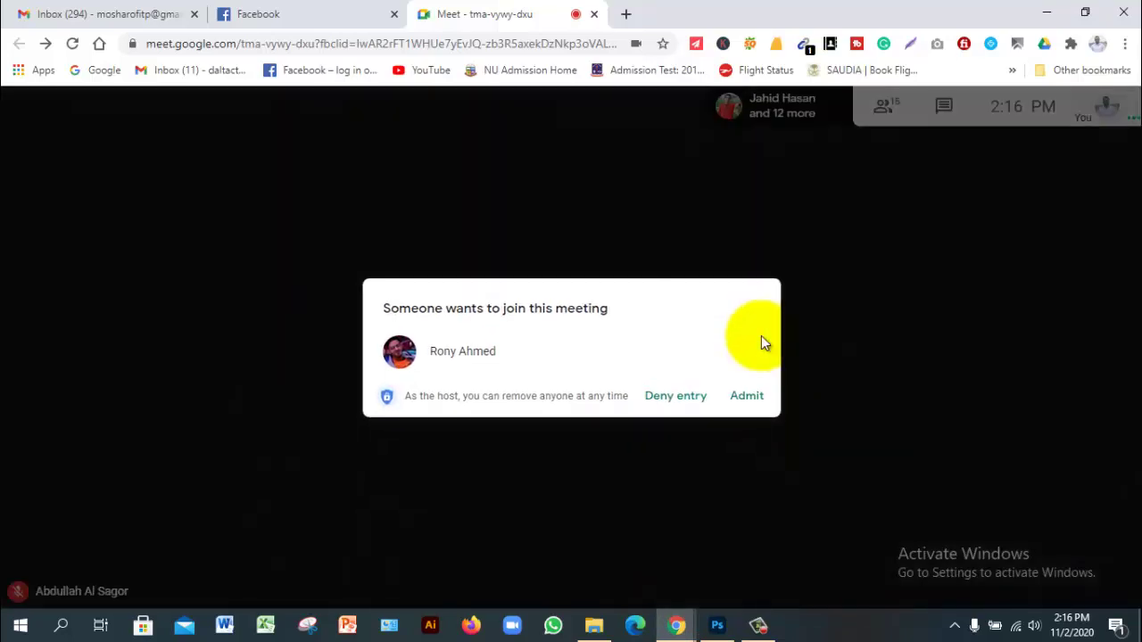
key("Return")
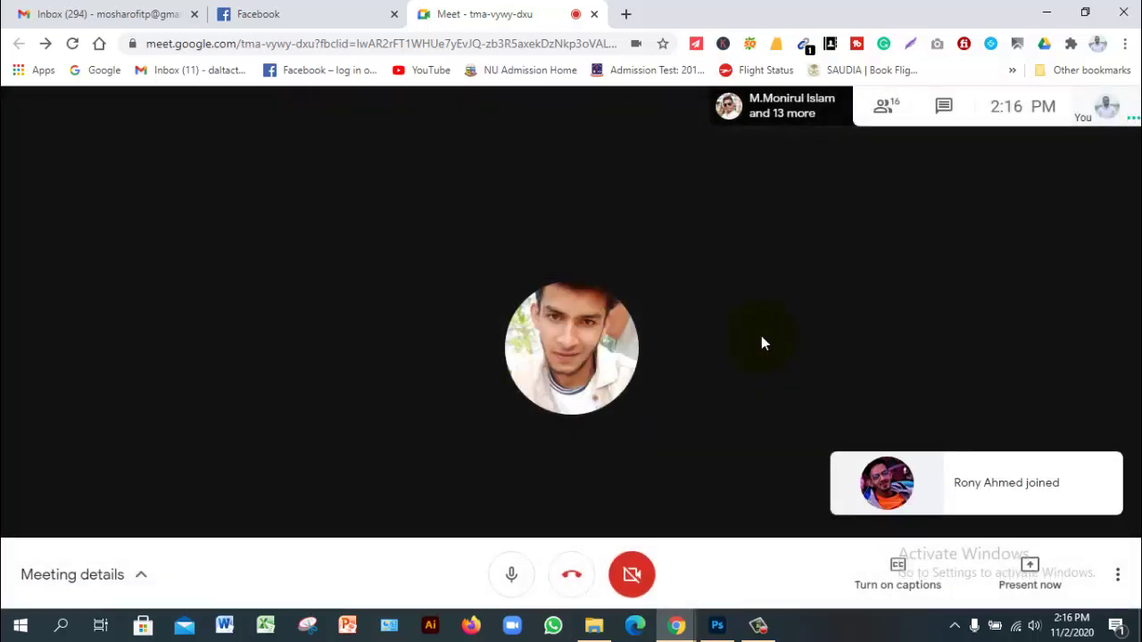
Show the meeting's participant list and look through the attendees.
key("Tab")
key("Return")
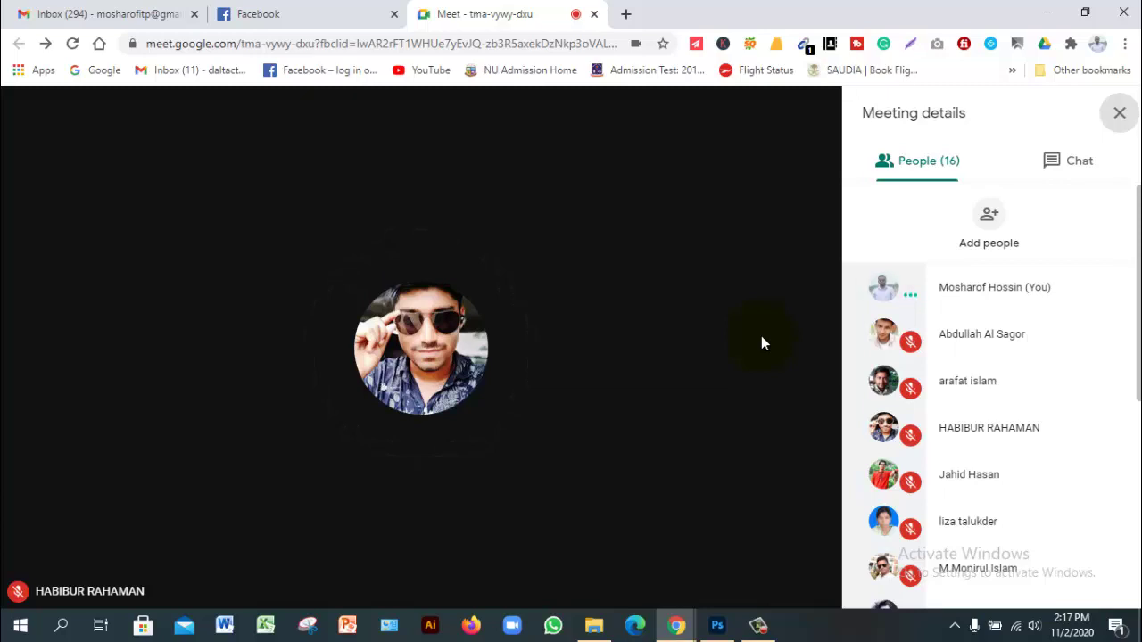
scroll(764, 346, "down", 1)
key("Tab")
key("Tab")
key("Tab")
key("Tab")
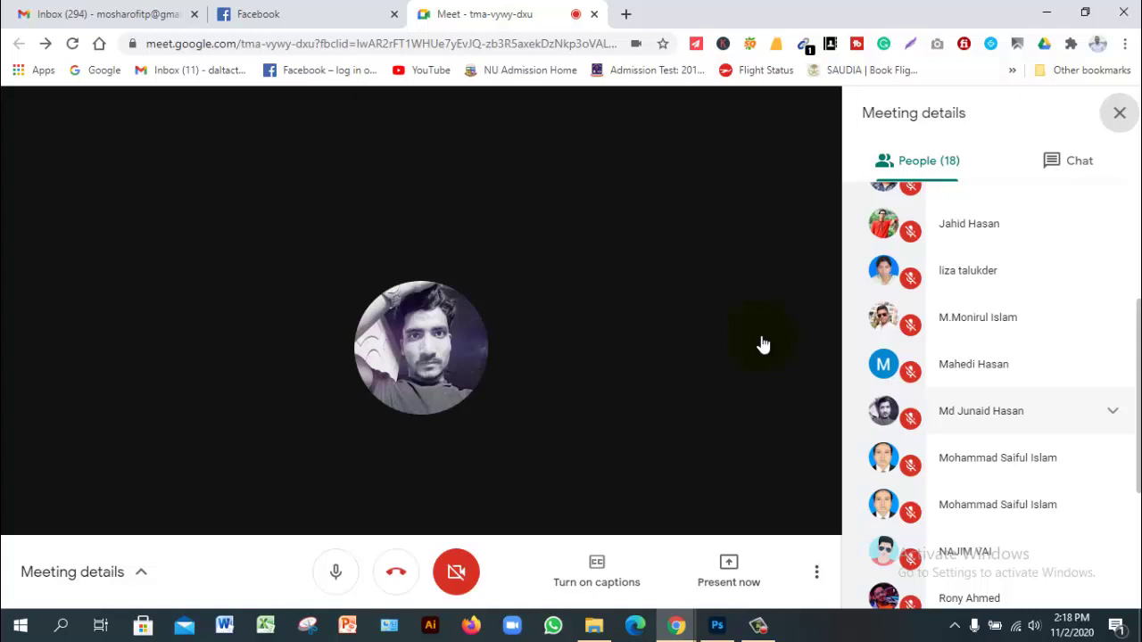
scroll(762, 345, "down", 2)
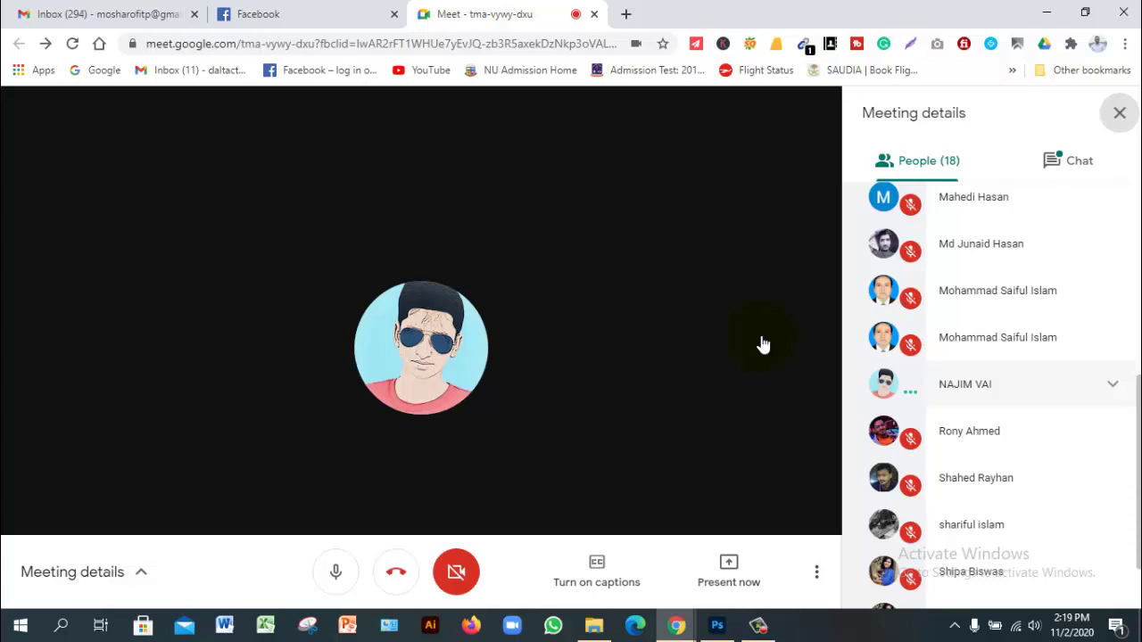
key("Down")
key("Down")
key("Down")
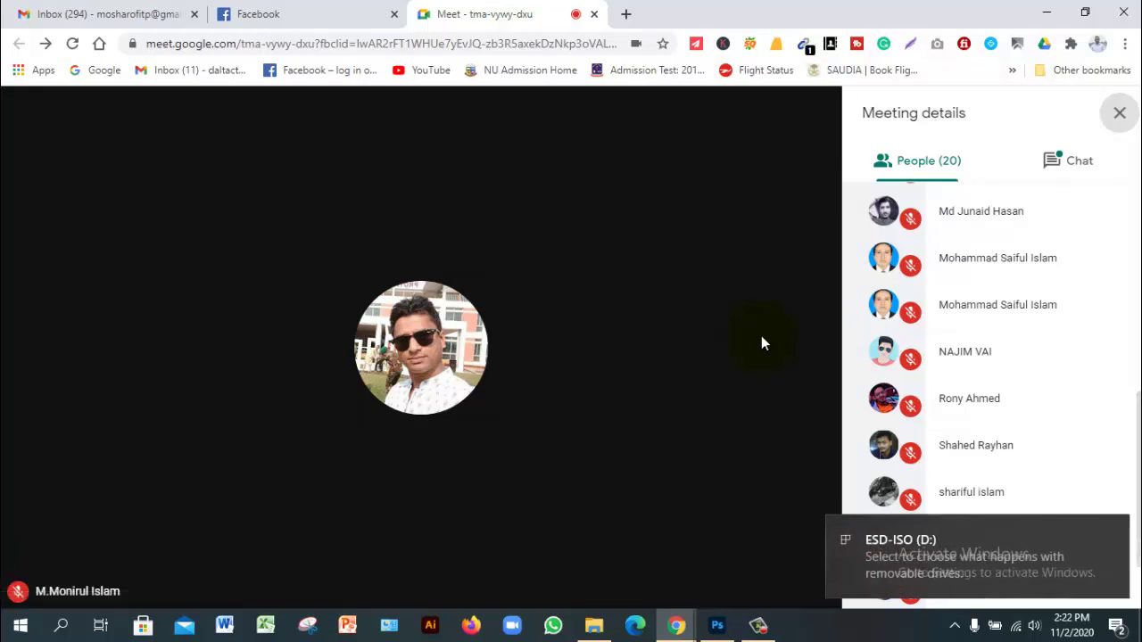
Present the entire screen to everyone in the meeting.
mouse_move(764, 346)
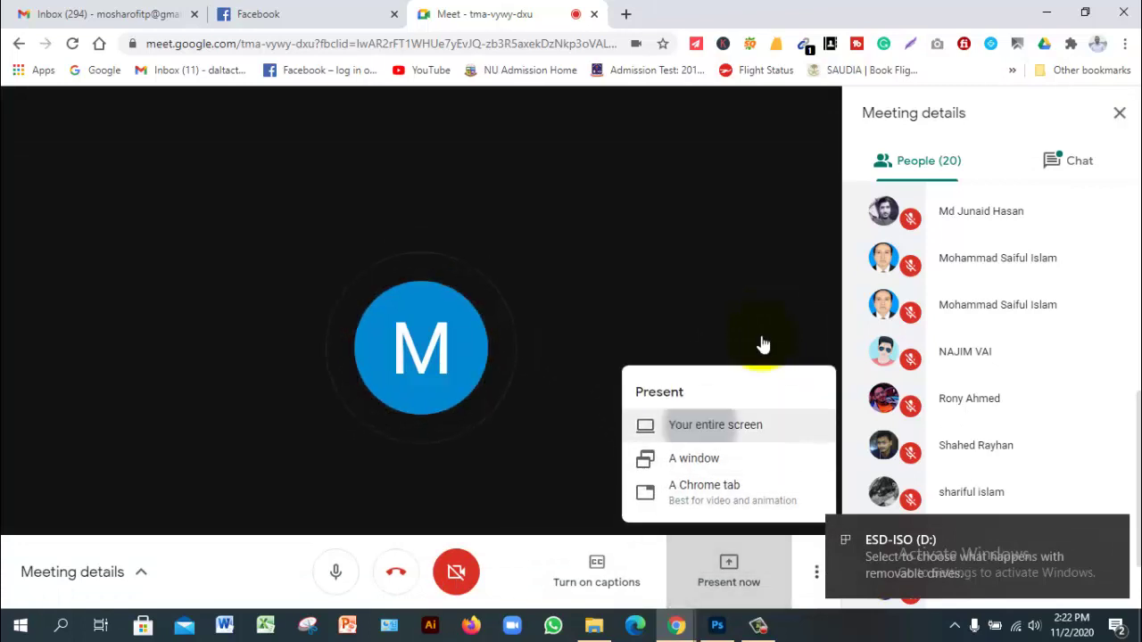
key("Return")
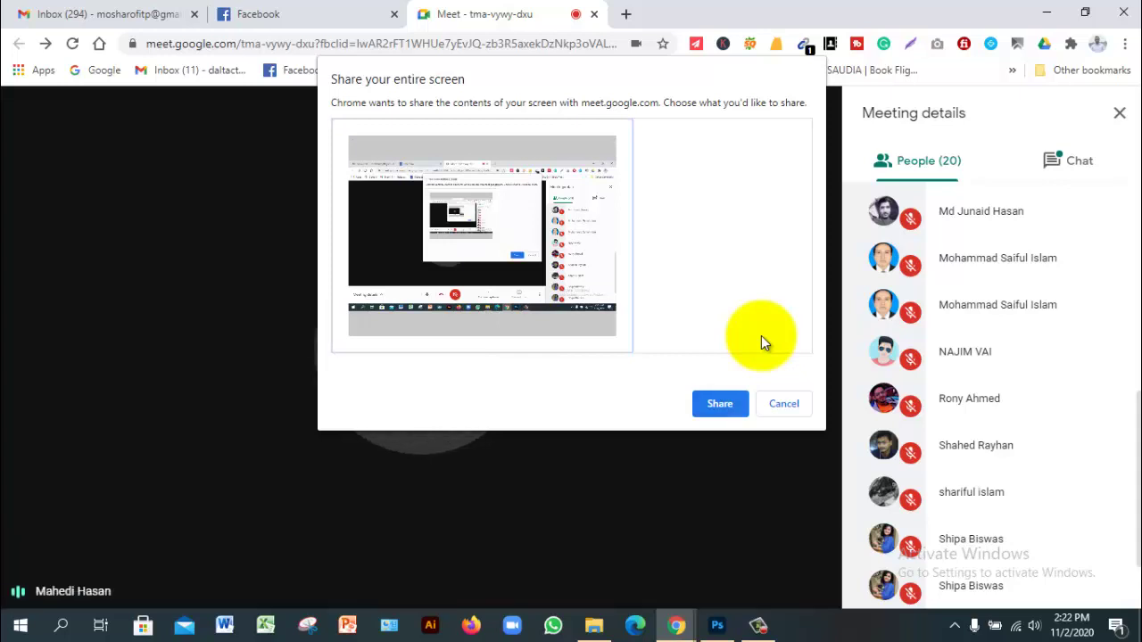
key("Return")
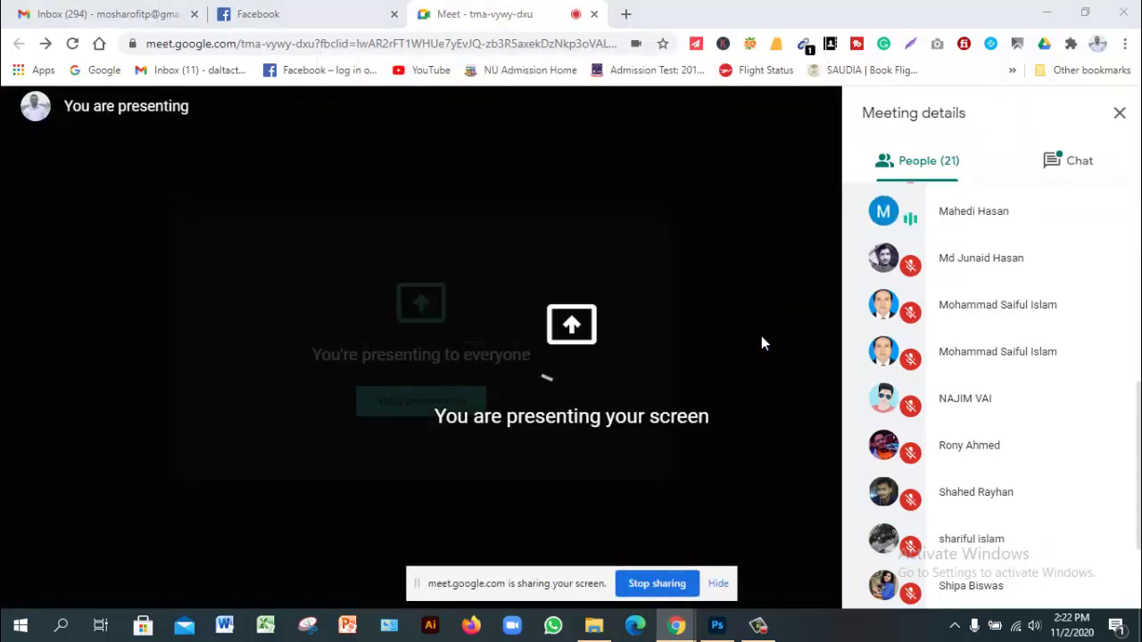
Switch to Photoshop and bring up the dialog for opening an existing file.
key("alt+Tab")
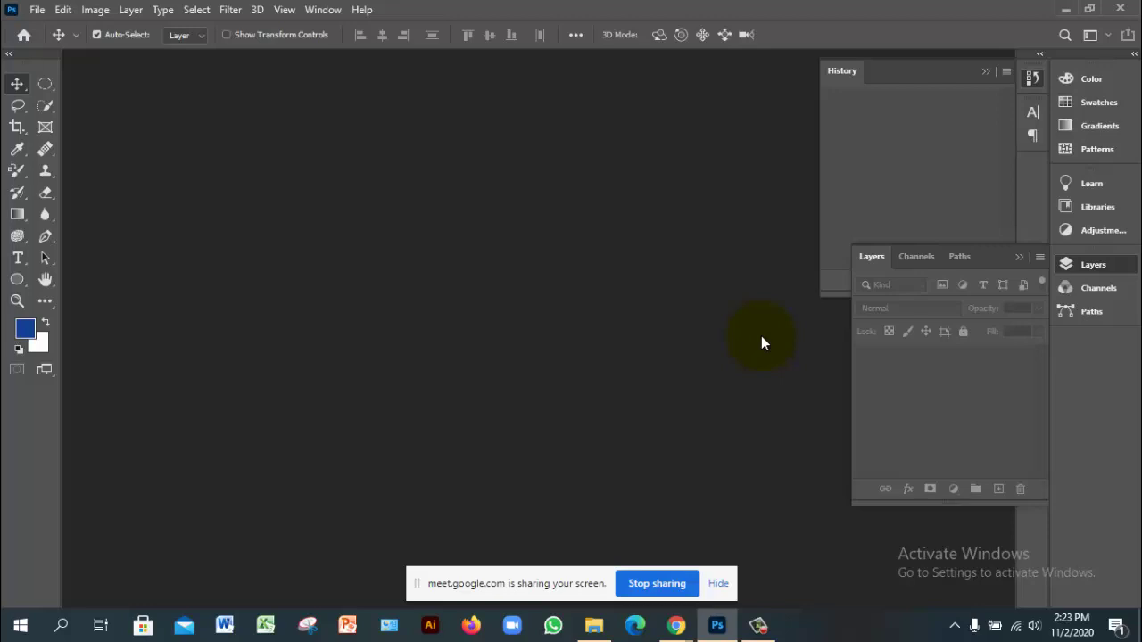
key("alt+f")
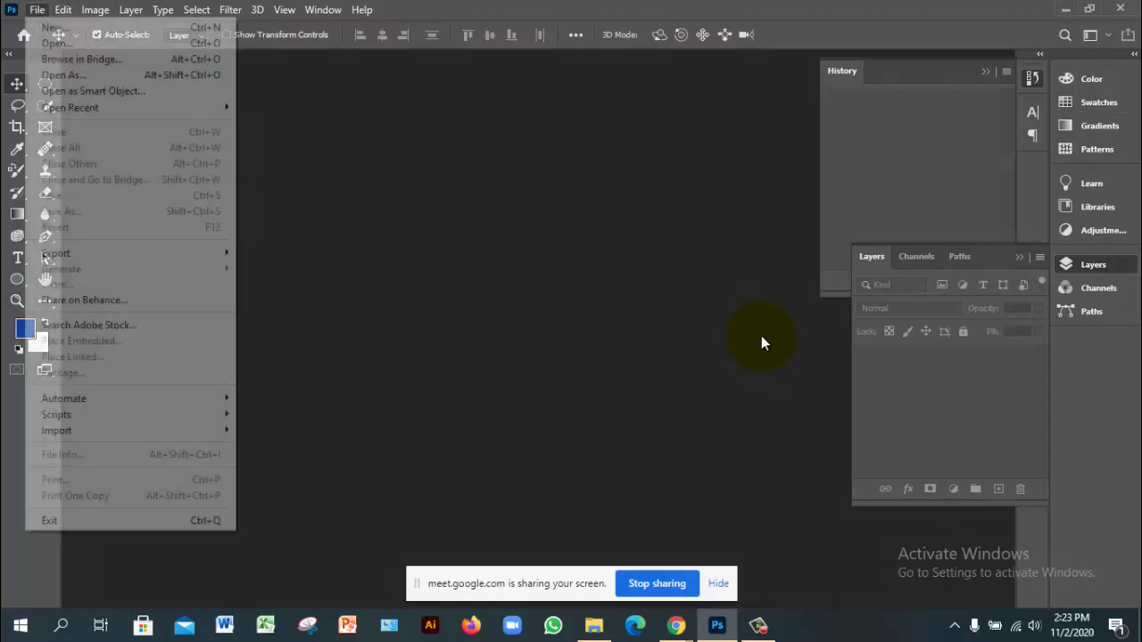
key("Right")
key("Left")
key("Down")
key("Return")
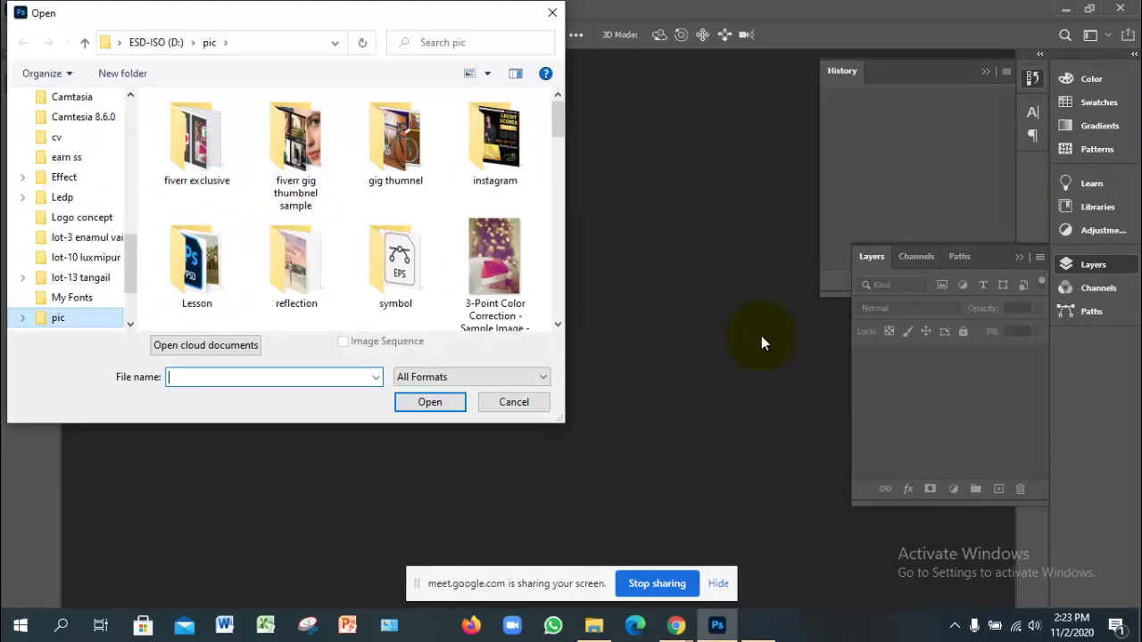
Browse the pic folder and open the 02Start image from its Lesson subfolder.
scroll(396, 259, "down", 3)
scroll(395, 258, "down", 3)
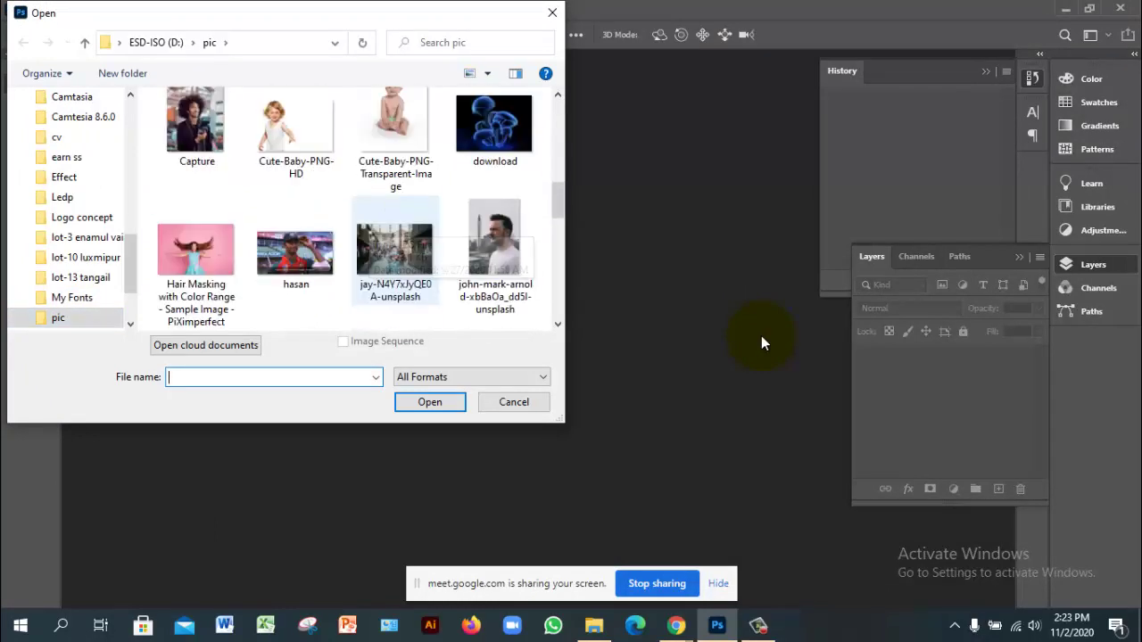
scroll(395, 259, "down", 6)
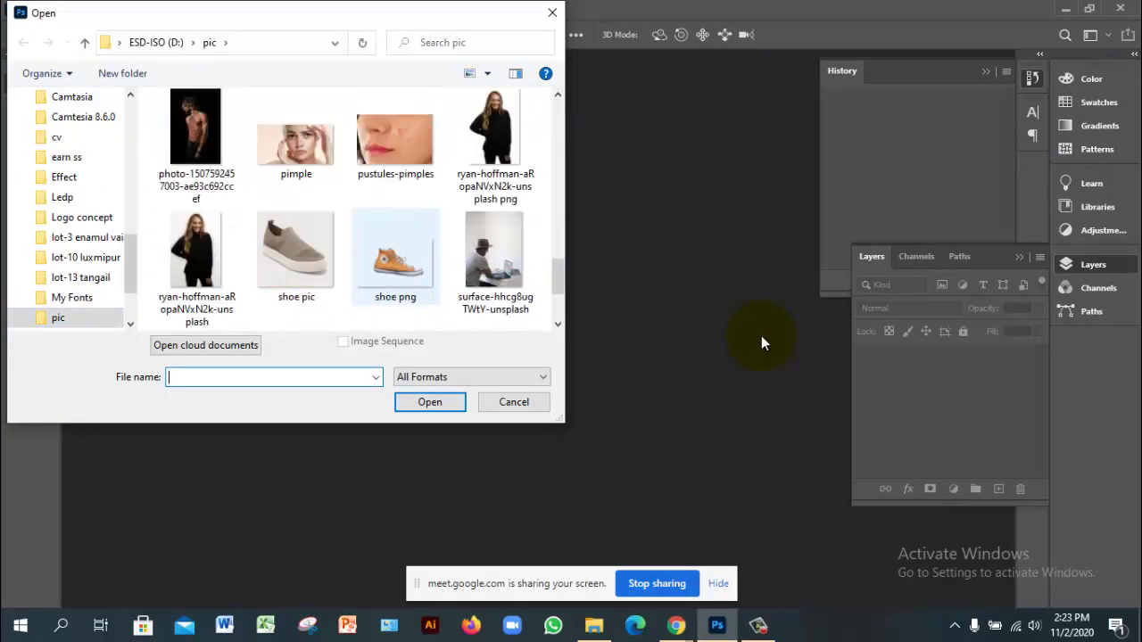
scroll(762, 343, "down", 1)
scroll(762, 343, "up", 2)
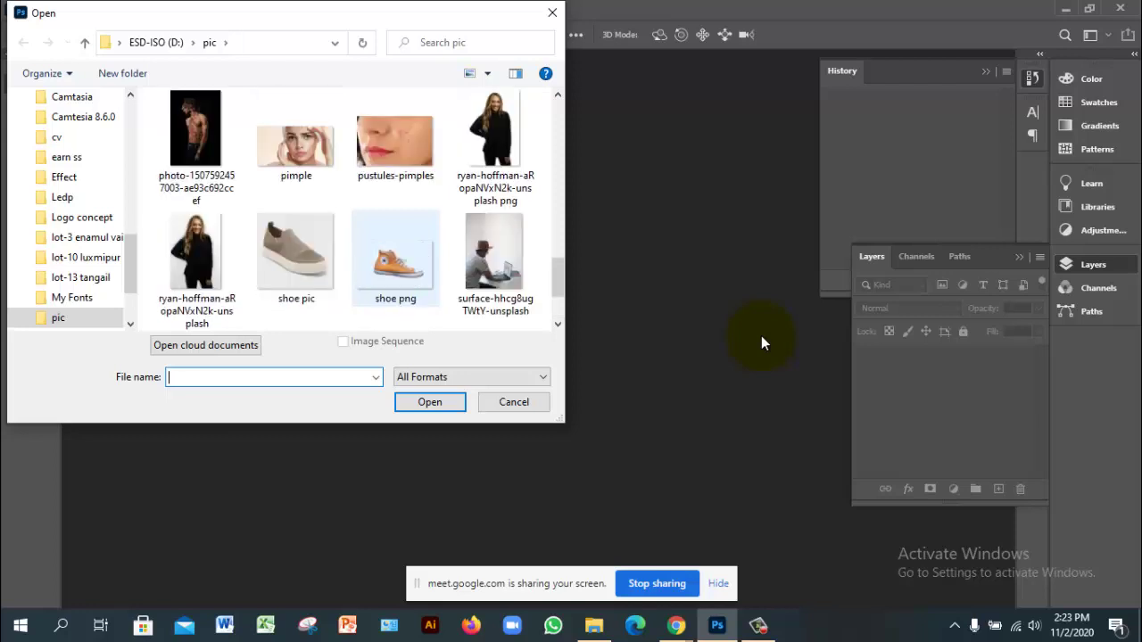
scroll(762, 344, "up", 12)
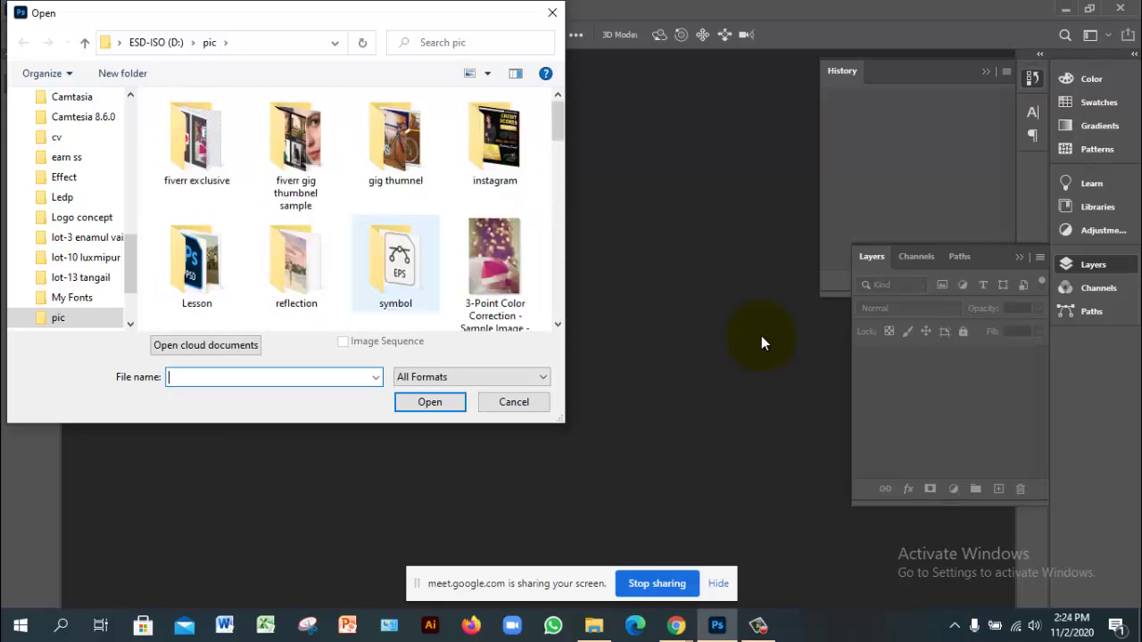
double_click(196, 261)
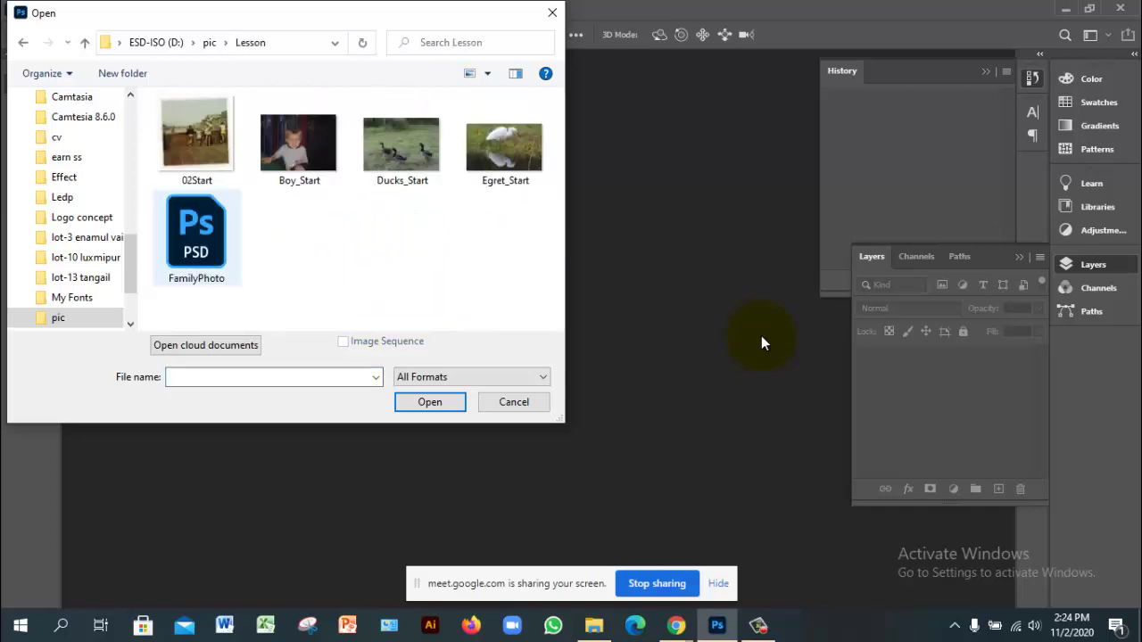
double_click(197, 143)
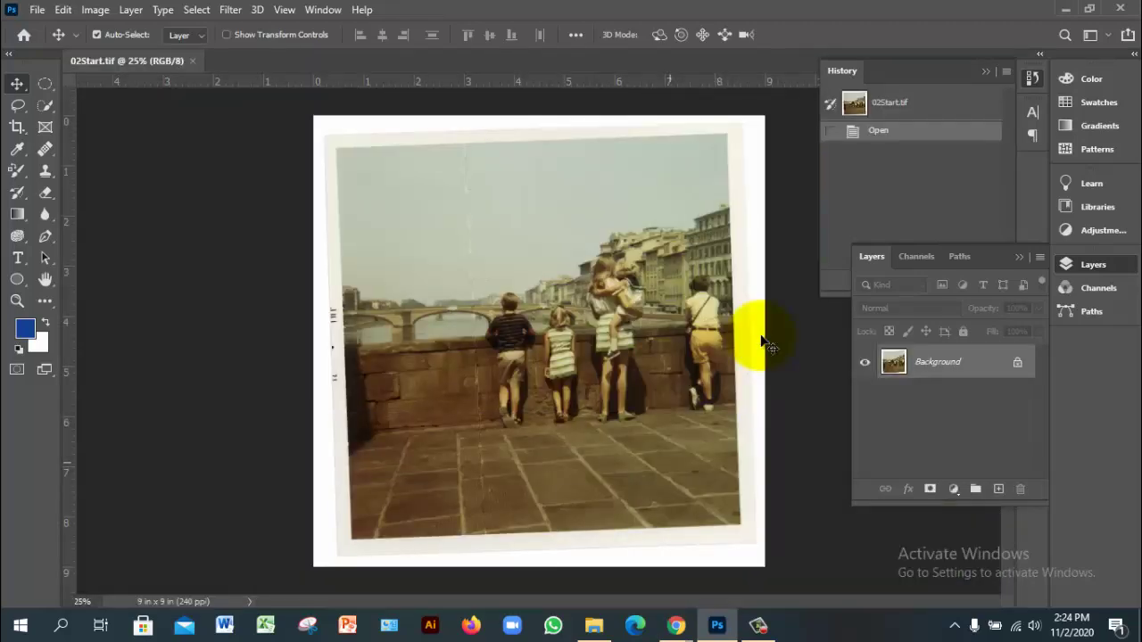
Close the two blank New Tab Chrome windows, check the Meet presentation and return to Photoshop.
mouse_move(676, 625)
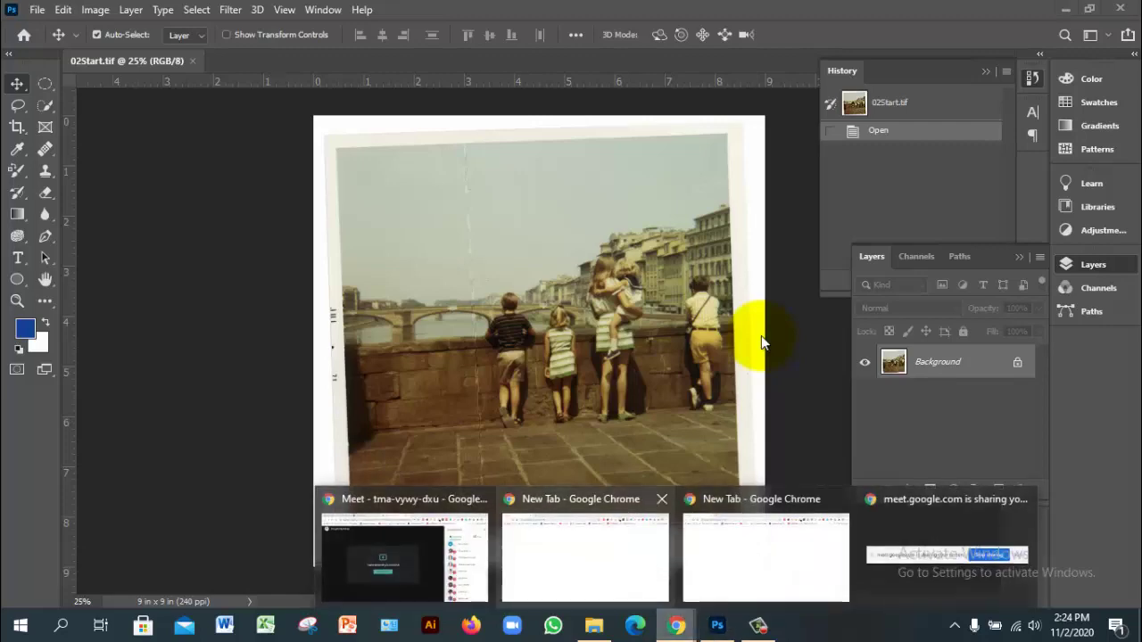
left_click(584, 553)
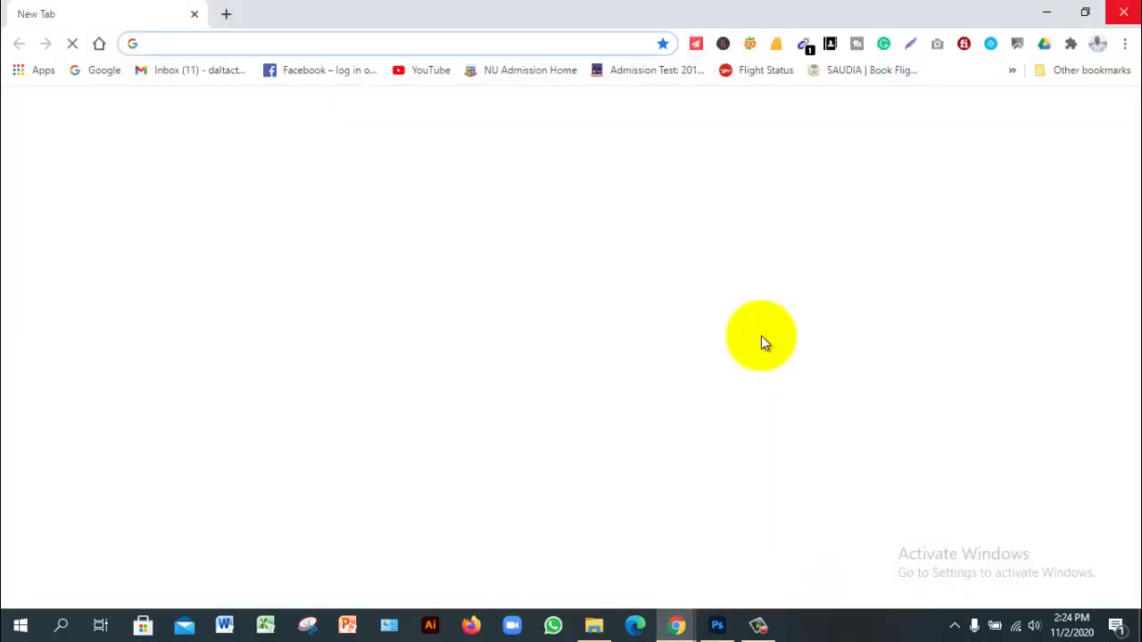
left_click(1122, 12)
mouse_move(676, 624)
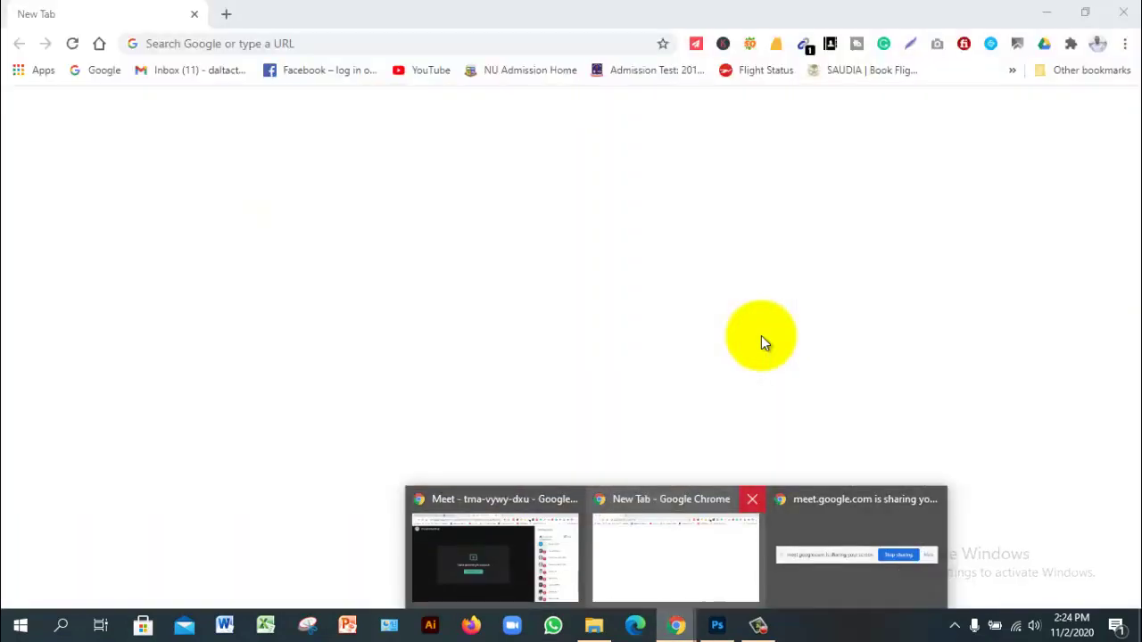
left_click(747, 498)
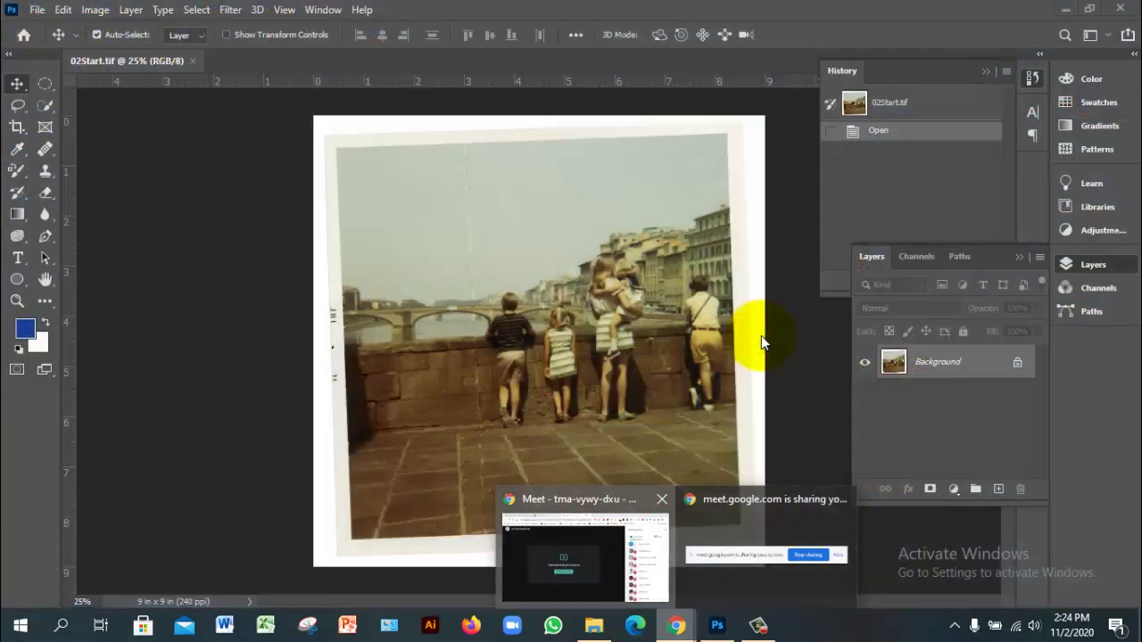
key("alt+Tab")
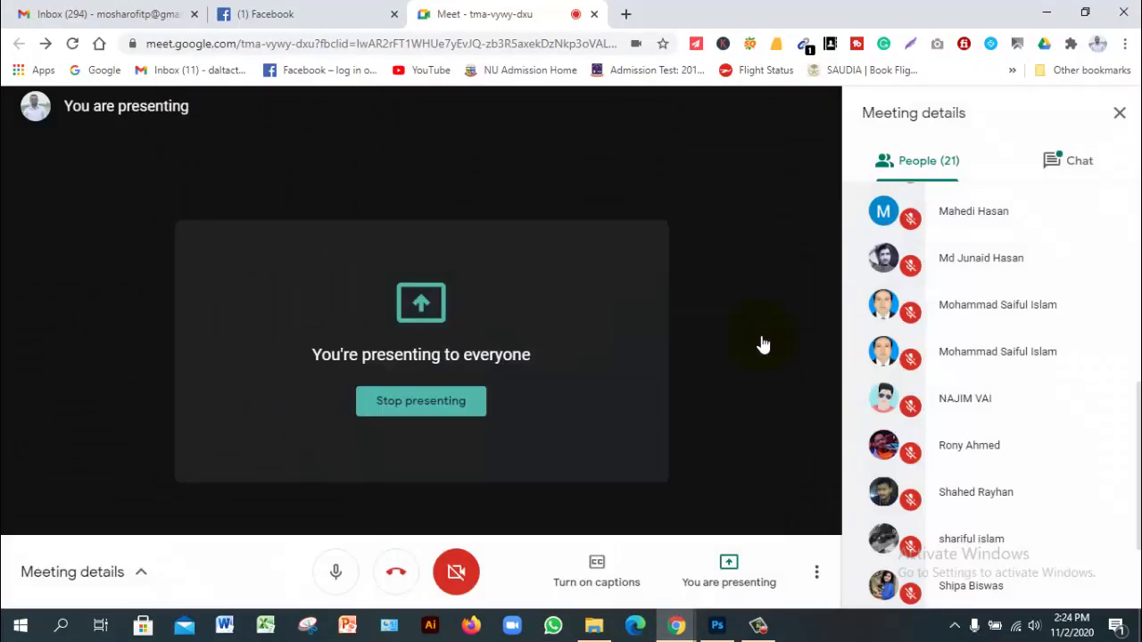
key("alt+Tab")
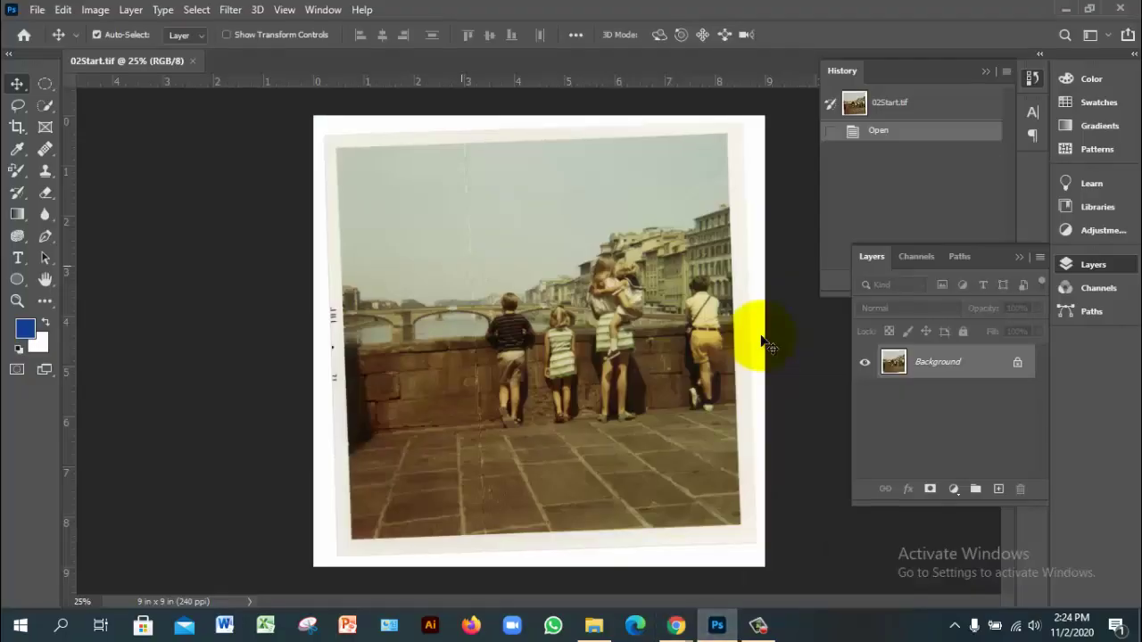
Activate the Crop tool on the 02Start.tif photo.
key("c")
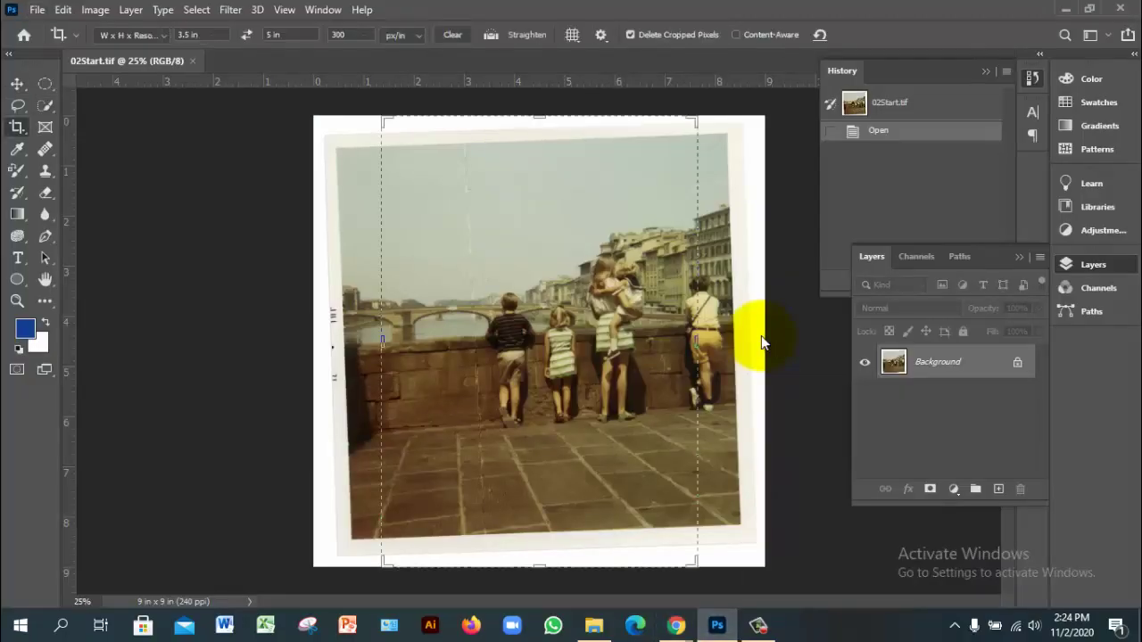
key("c")
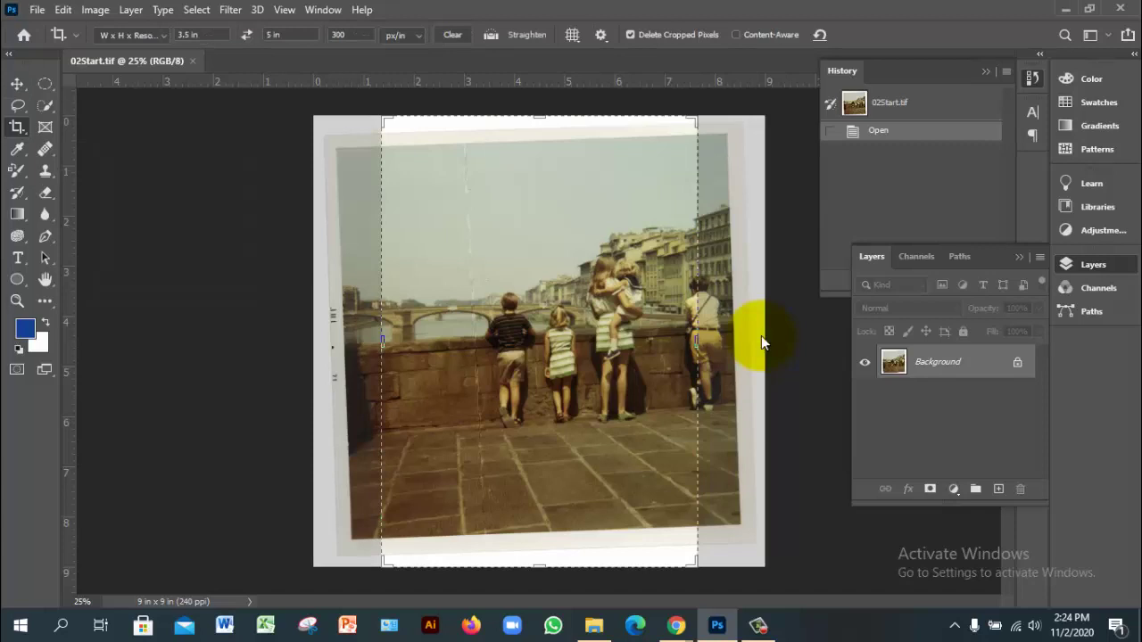
Switch to the Google Meet window and admit the new participant waiting to join the presentation.
mouse_move(676, 626)
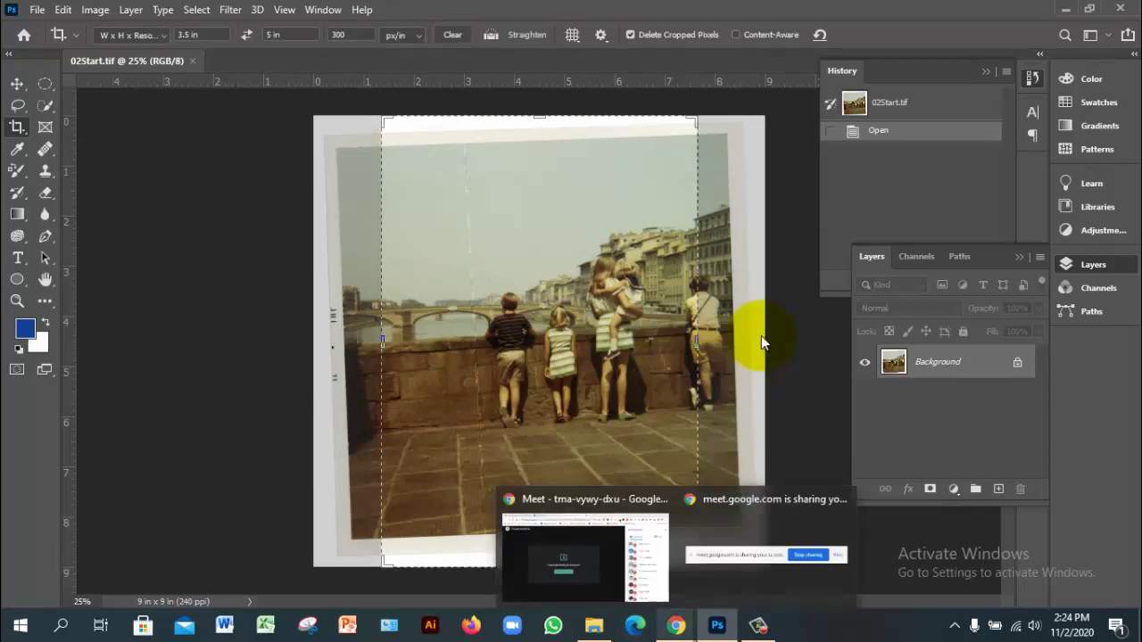
left_click(585, 555)
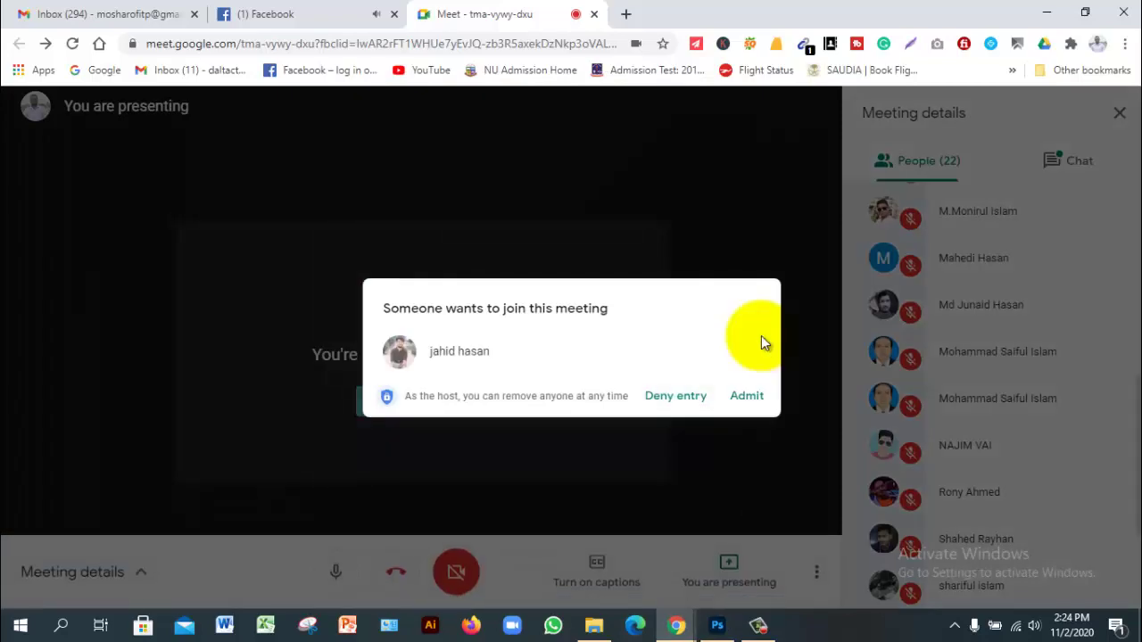
left_click(747, 395)
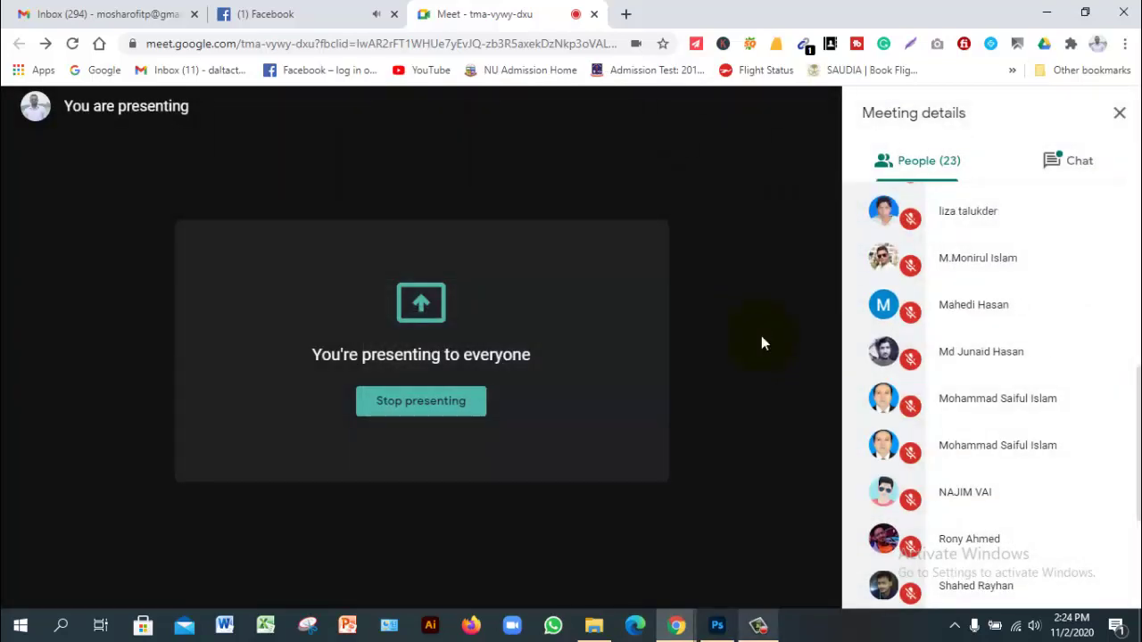
Switch back to Photoshop, clear the crop's size and resolution values, and reactivate the Crop tool.
left_click(716, 626)
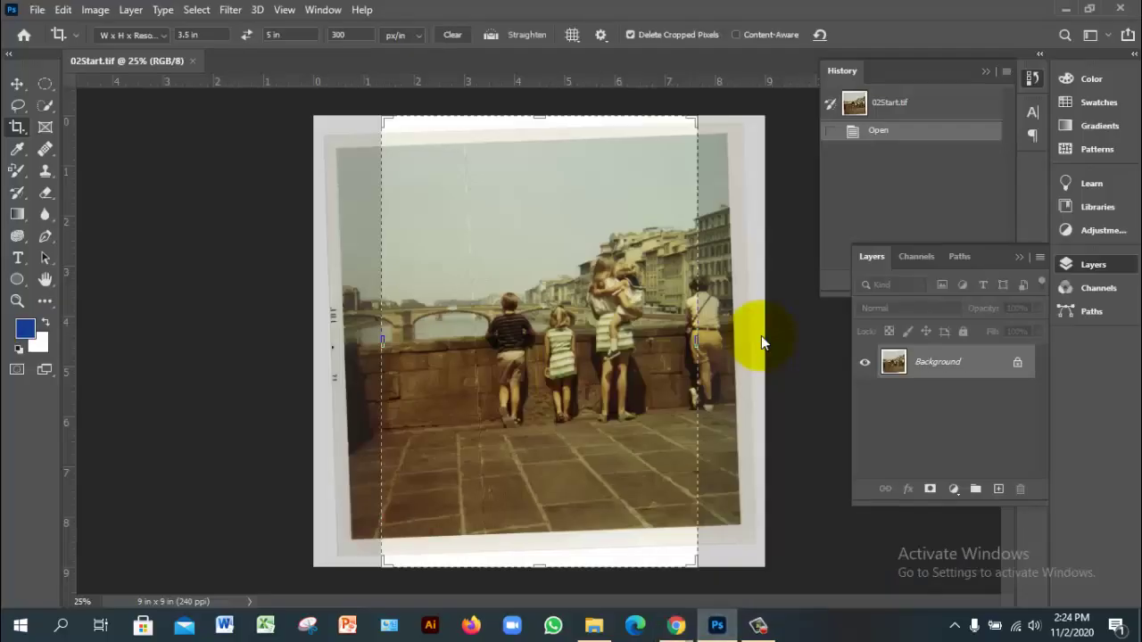
left_click(452, 34)
left_click(17, 83)
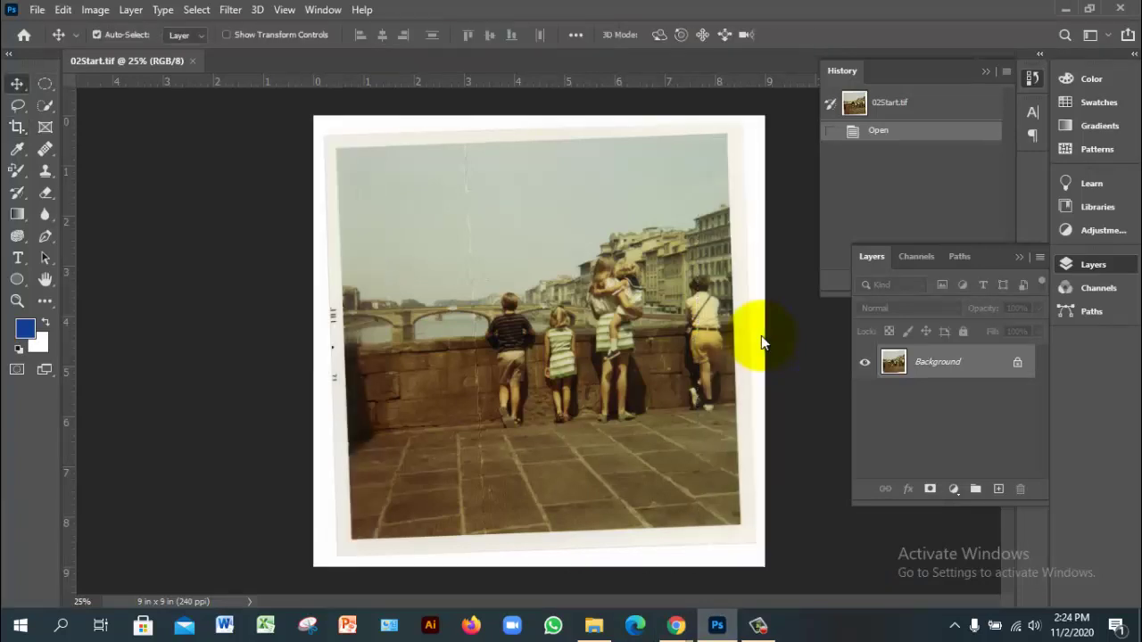
left_click(17, 126)
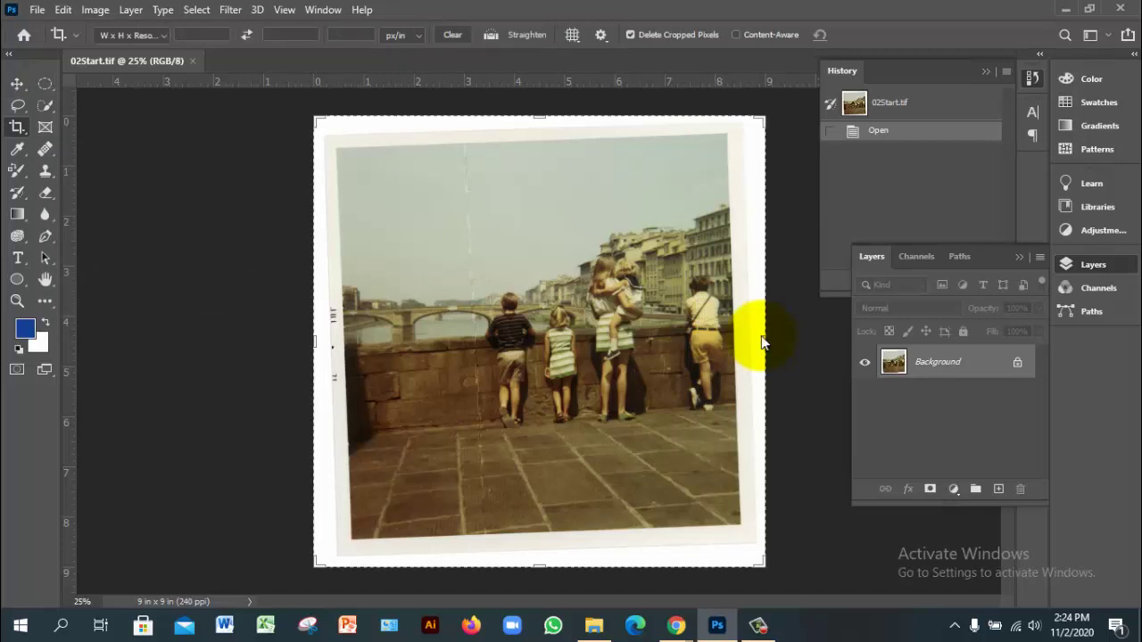
Straighten the tilted scan along the photo's top edge, apply the crop, and apply a second slight straightening crop.
key("ctrl")
left_click_drag(335, 147, 727, 133)
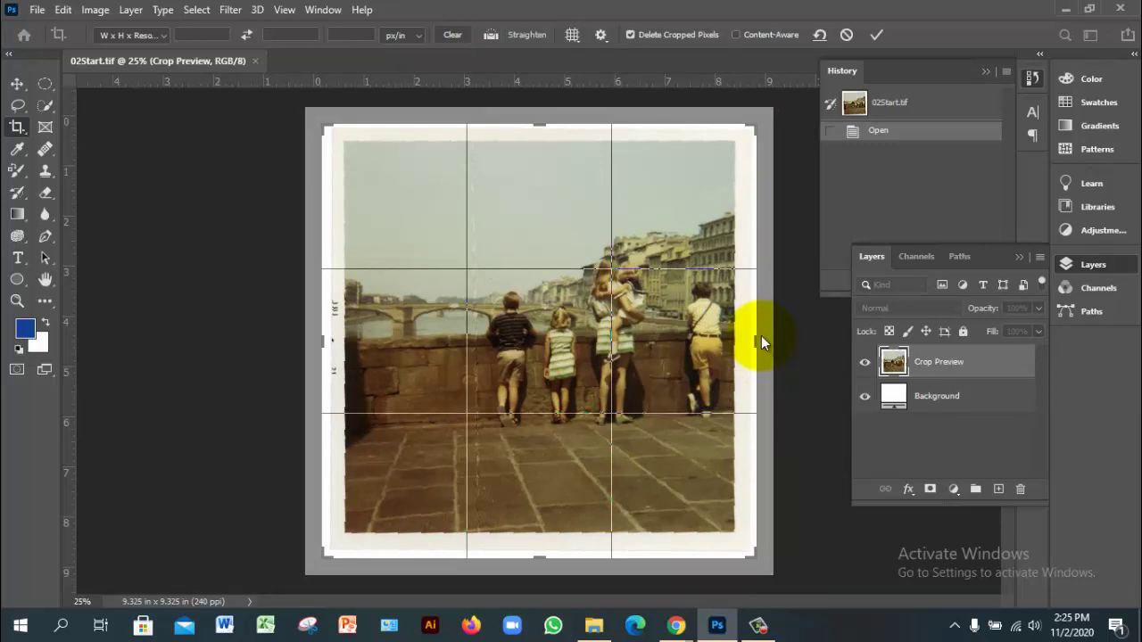
key("Return")
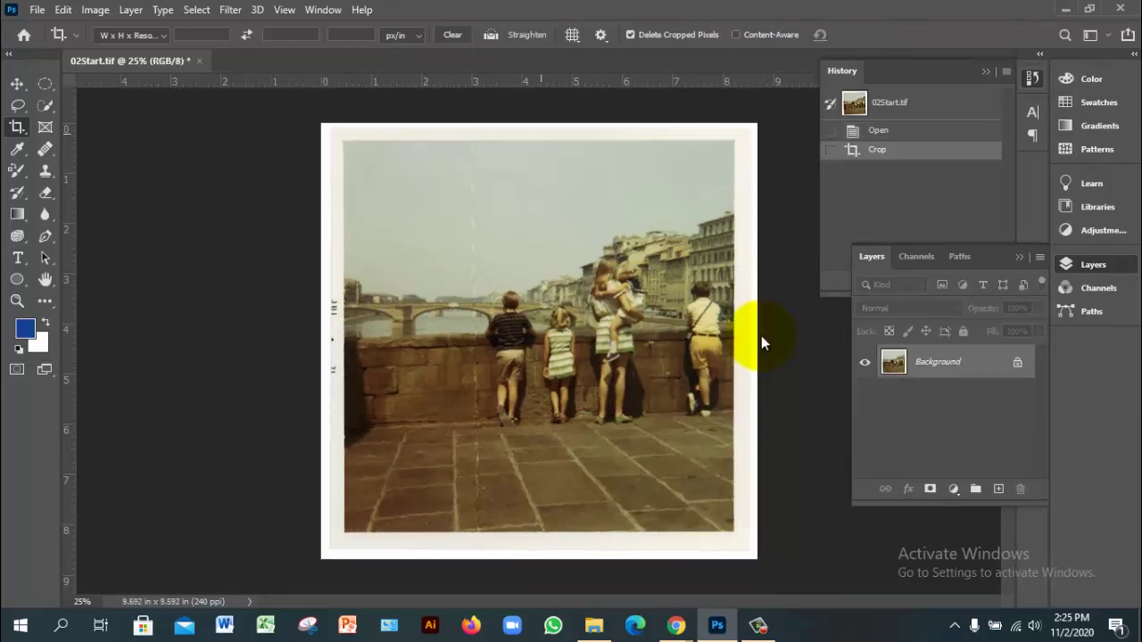
key("ctrl")
left_click_drag(768, 342, 758, 339)
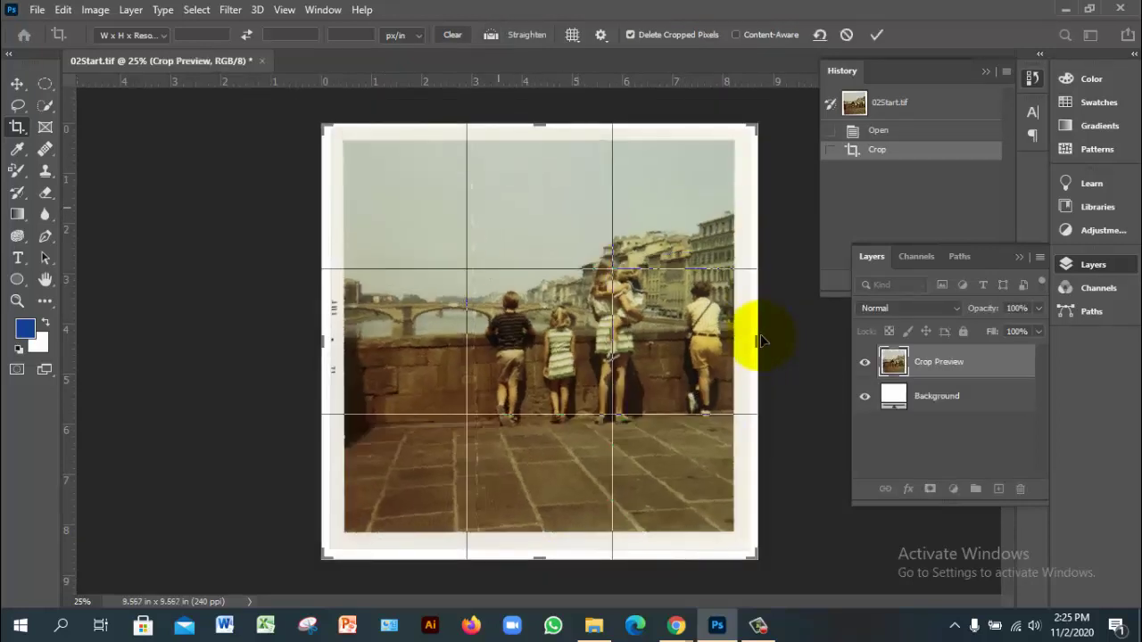
key("Return")
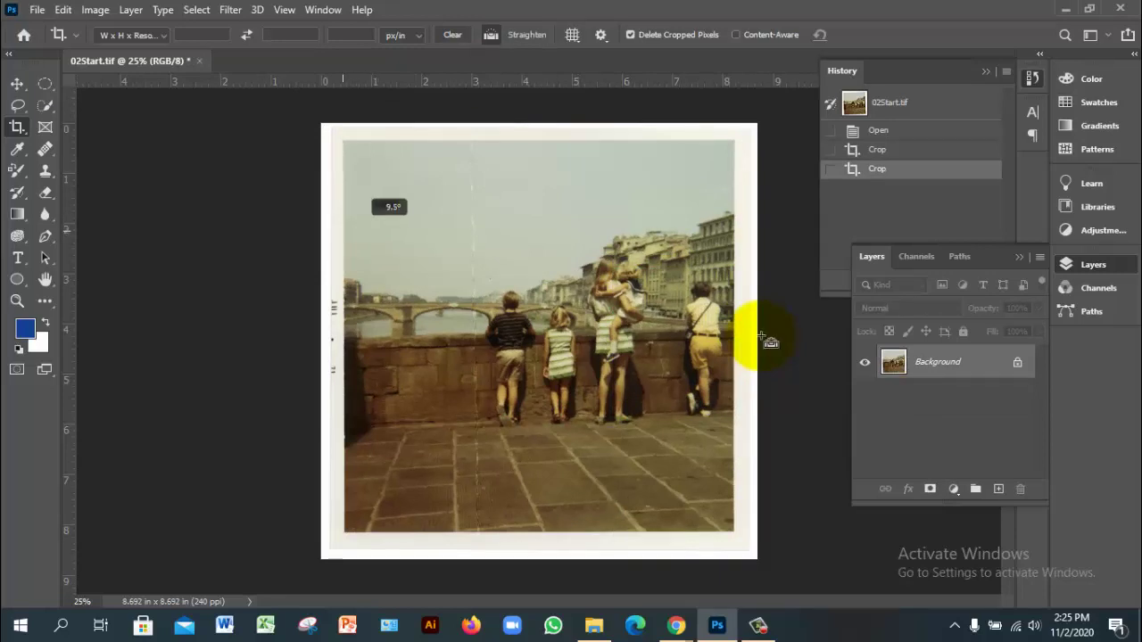
Try a straightening crop along a slanted line across the photo and undo it.
left_click_drag(769, 341, 764, 341)
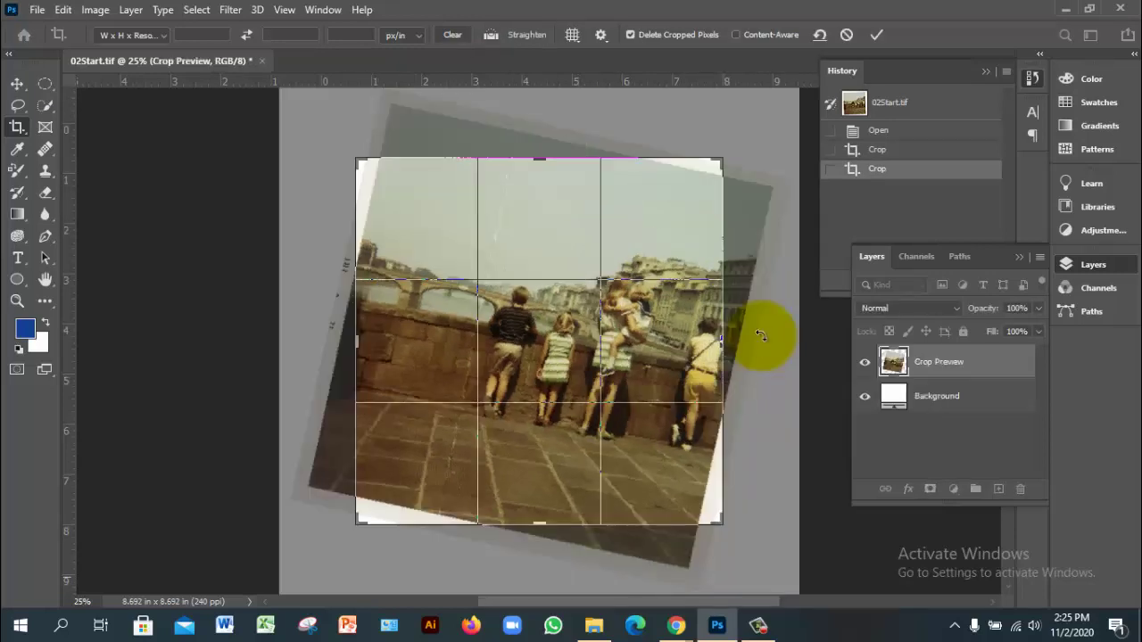
key("Return")
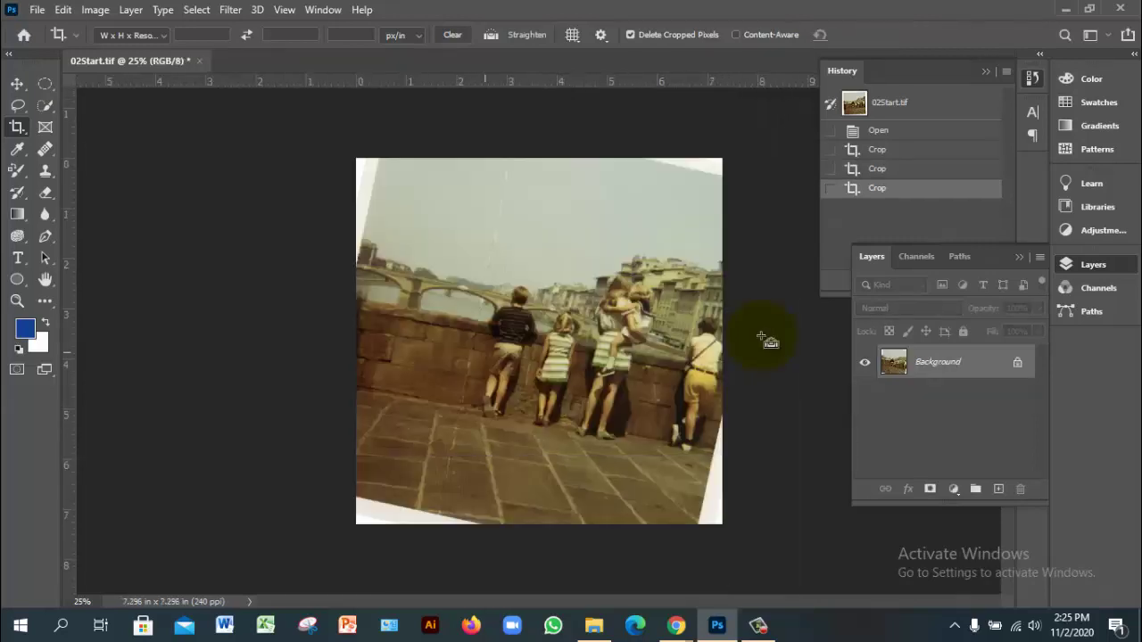
key("ctrl+z")
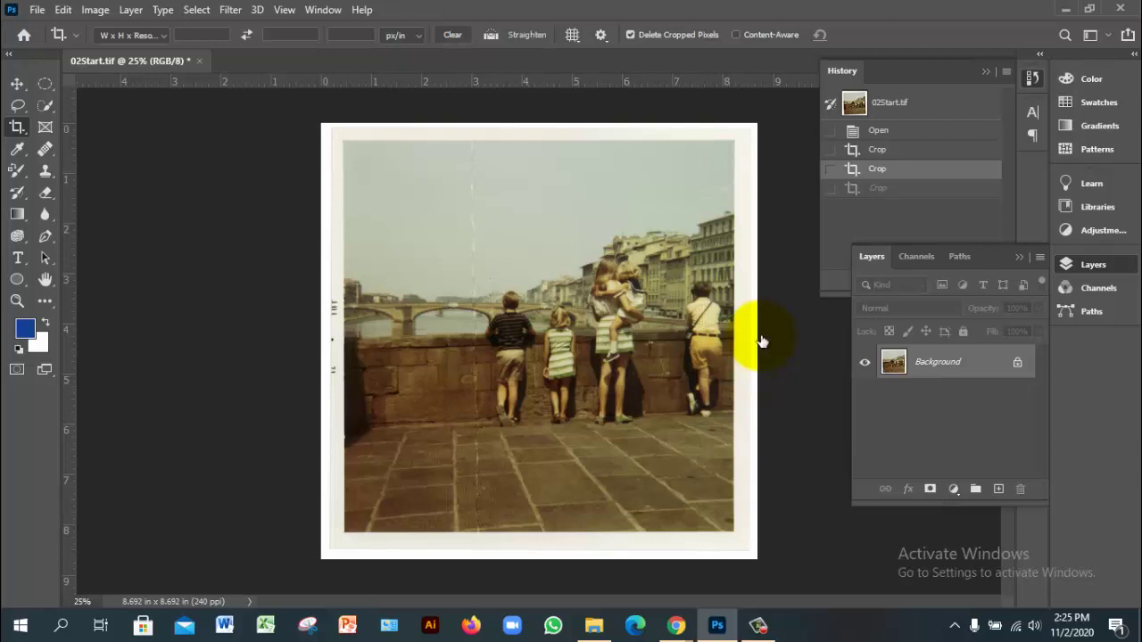
Convert the Background into a regular layer and try Free Transform rotations of -45 and -4 degrees, cancelling the transform.
left_click(760, 342)
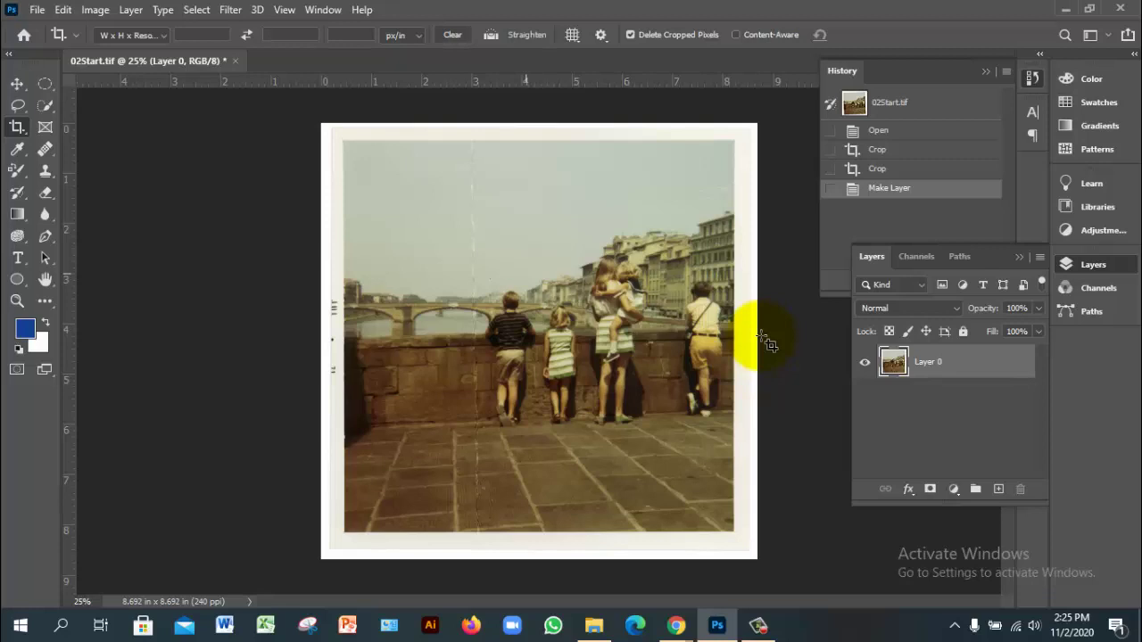
key("ctrl")
key("ctrl+t")
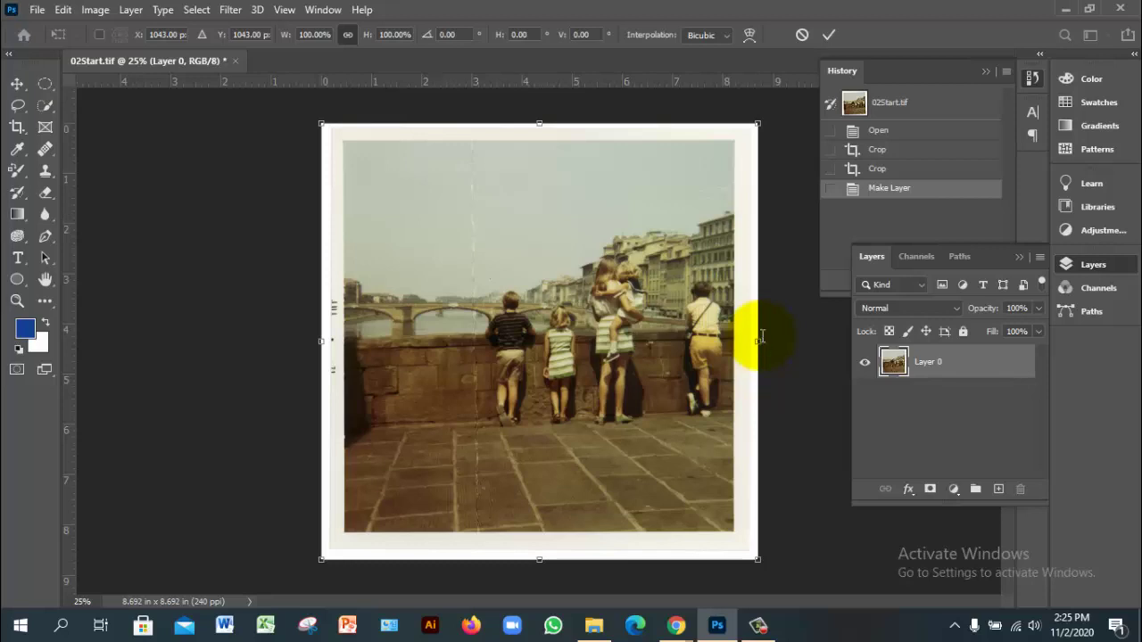
key("Tab")
type("-45")
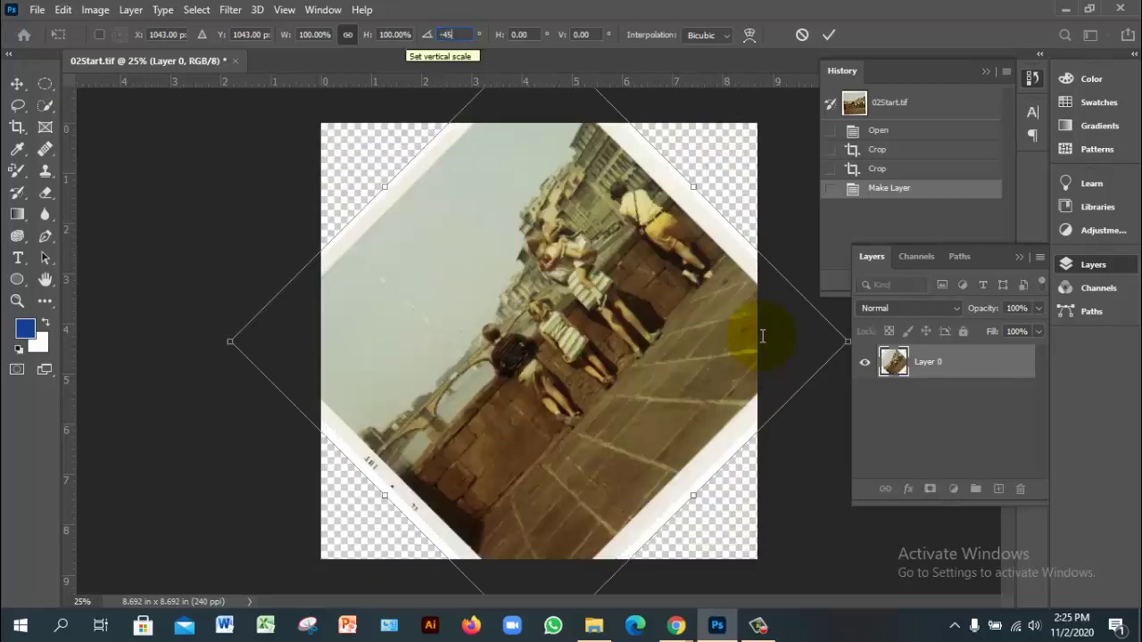
key("Return")
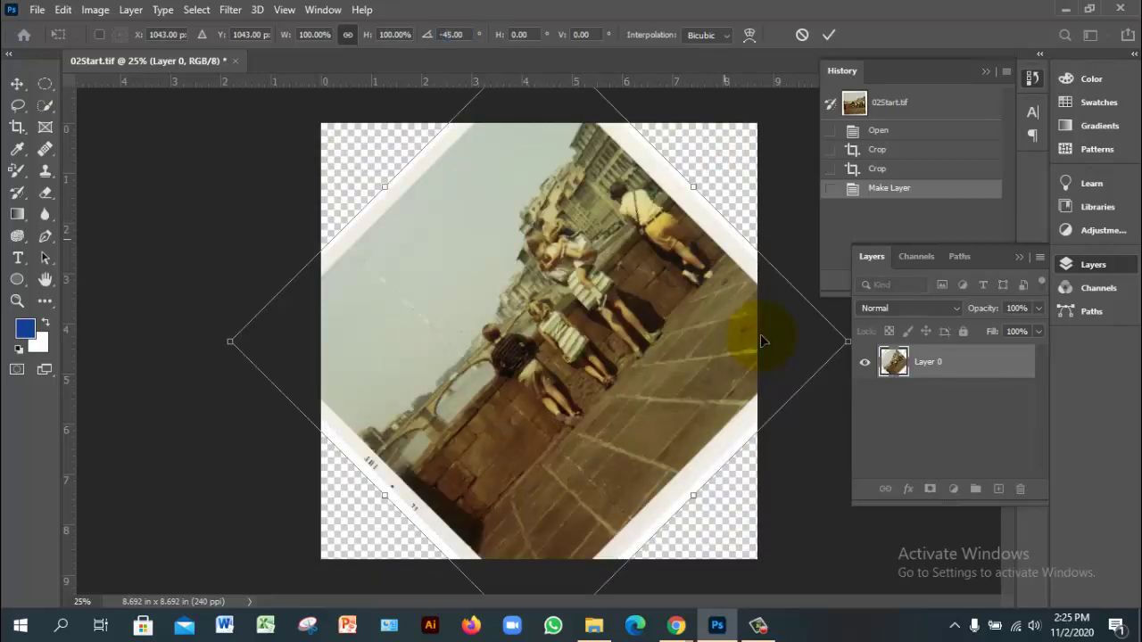
type("-4")
key("Return")
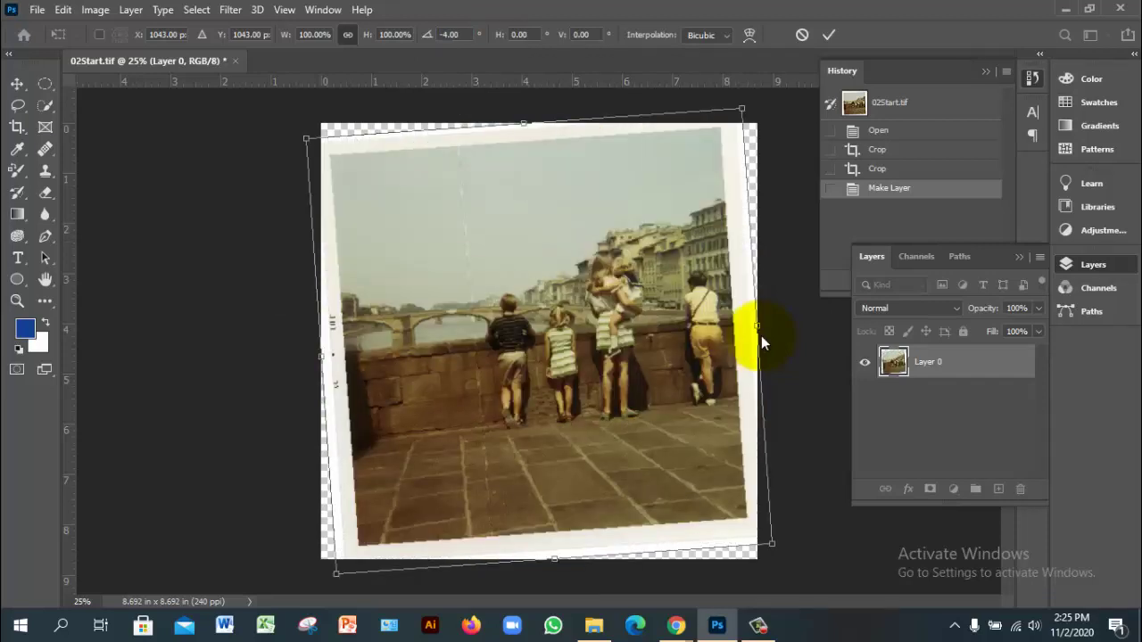
key("Escape")
Try rotating the photo layer by 20 degrees with Free Transform, cancel it, and return to the Crop tool.
key("ctrl+t")
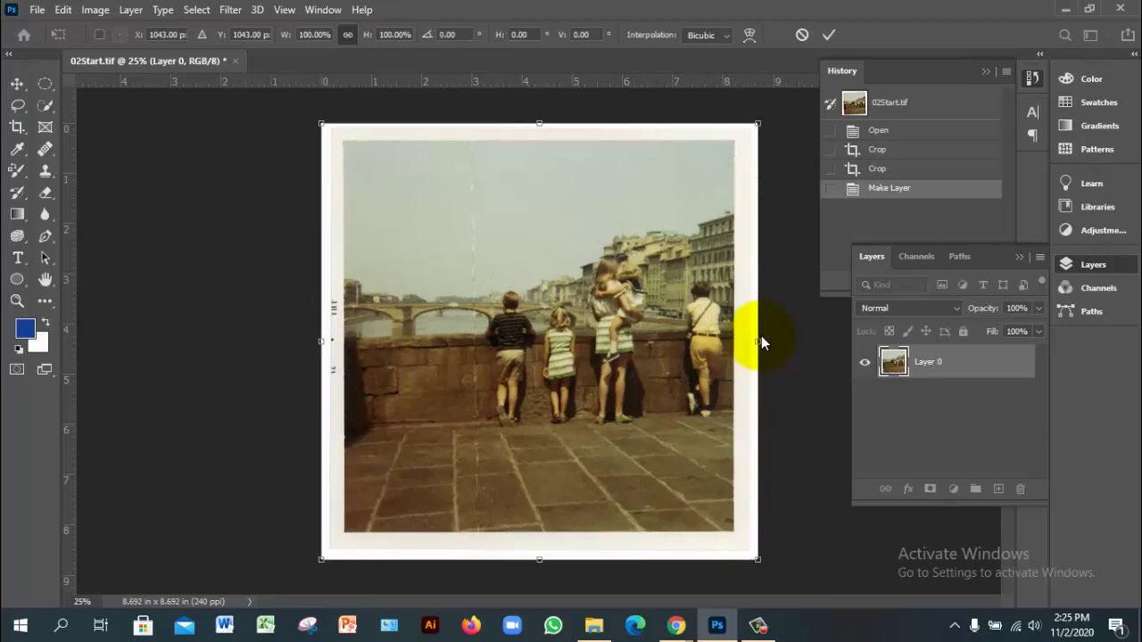
left_click(428, 35)
type("20")
key("Return")
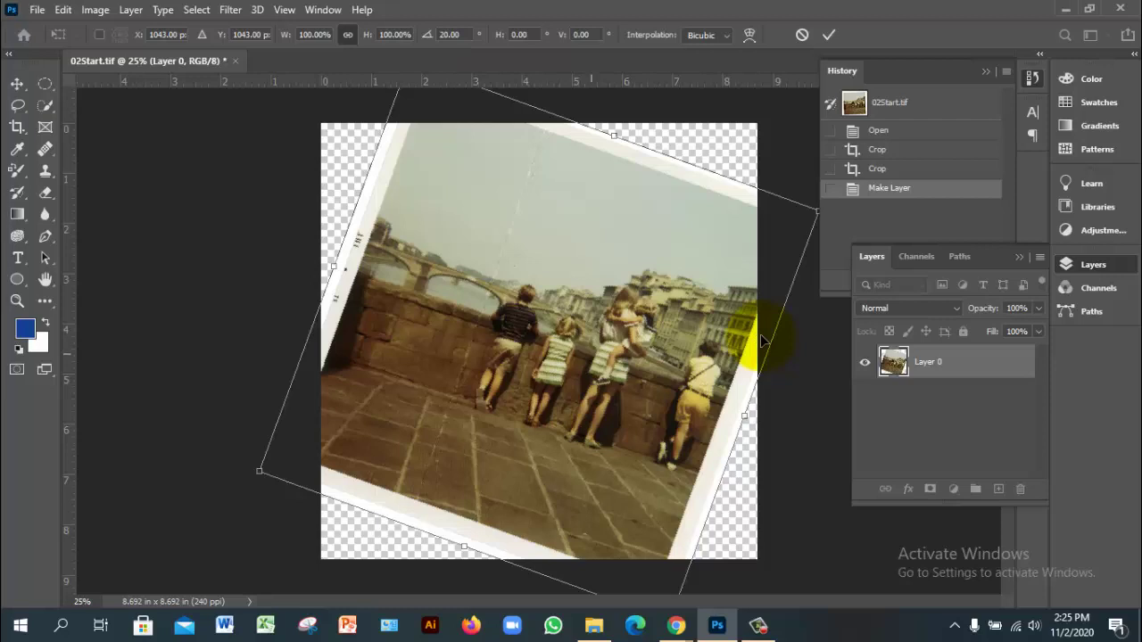
key("Escape")
key("ctrl+t")
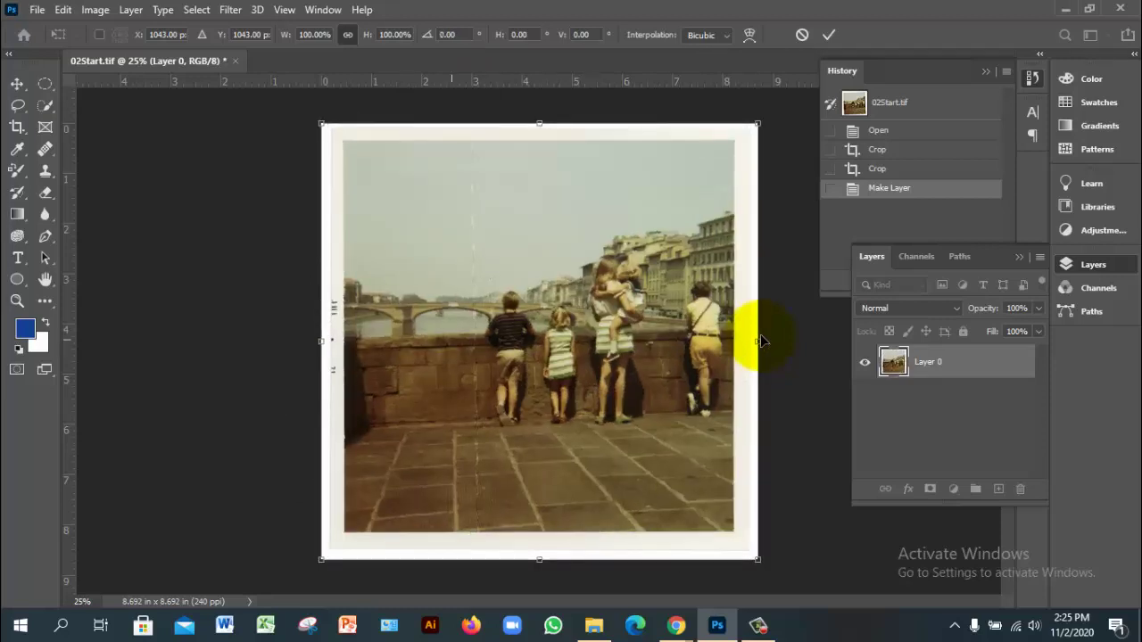
key("c")
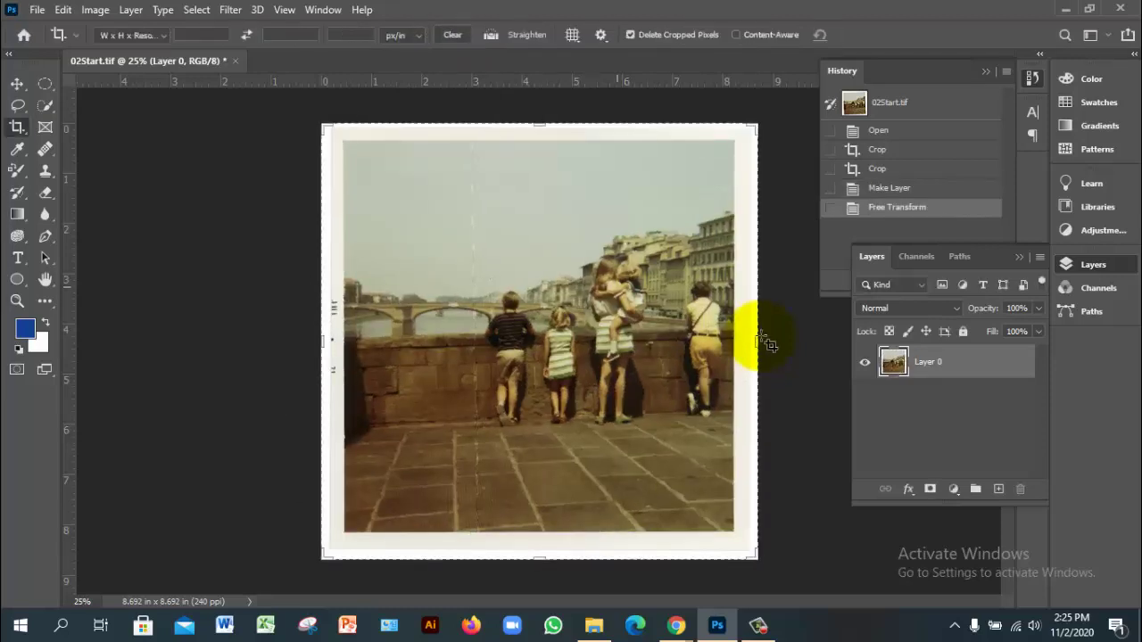
Heal the vertical crease with the Spot Healing Brush, undo the stroke, and repaint it down the photo's full height.
left_click(760, 335)
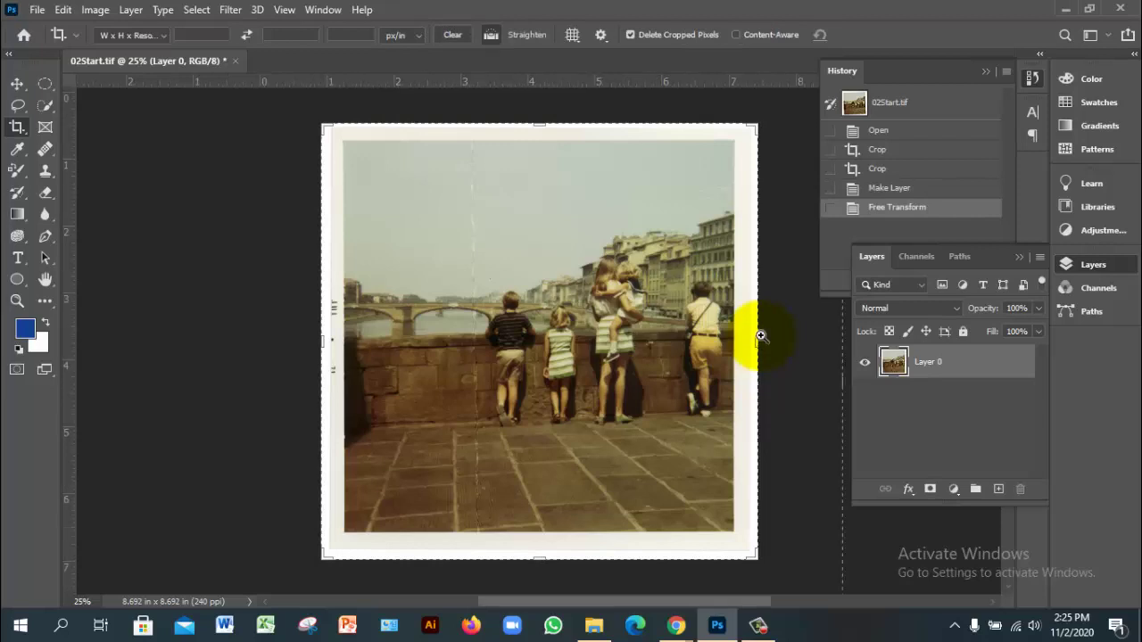
key("ctrl+plus")
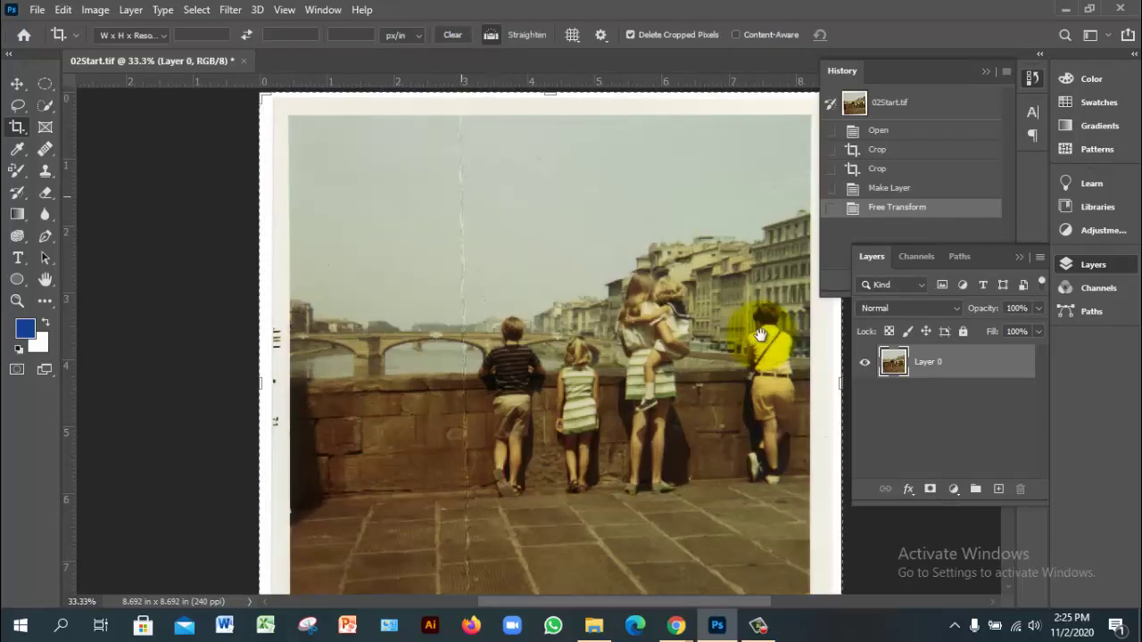
left_click(760, 335)
key("j")
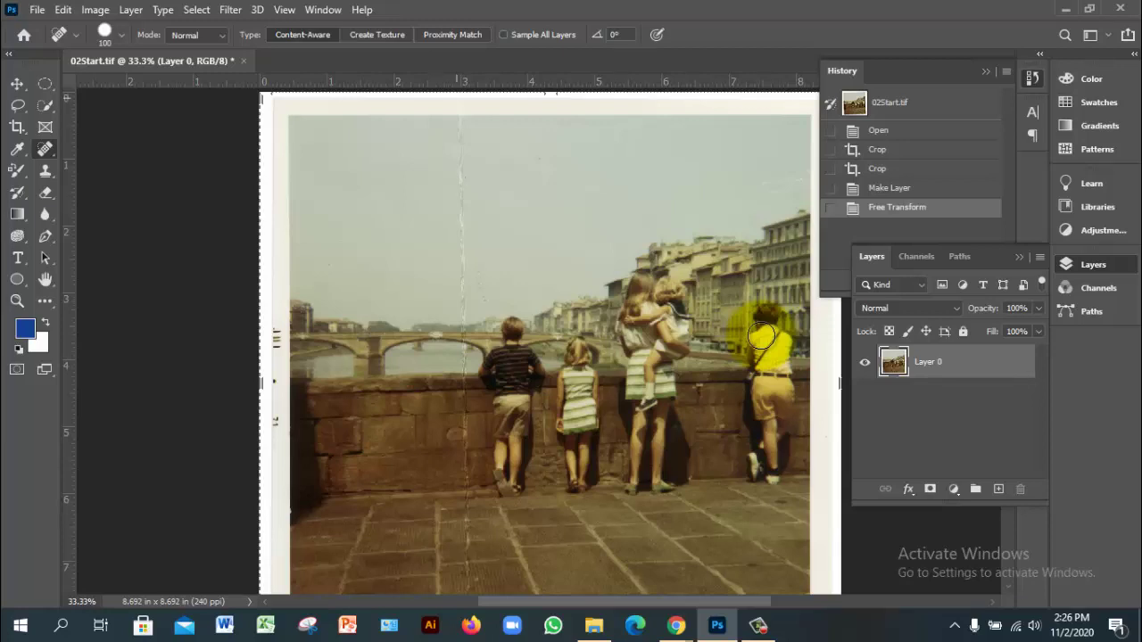
left_click_drag(459, 94, 457, 590)
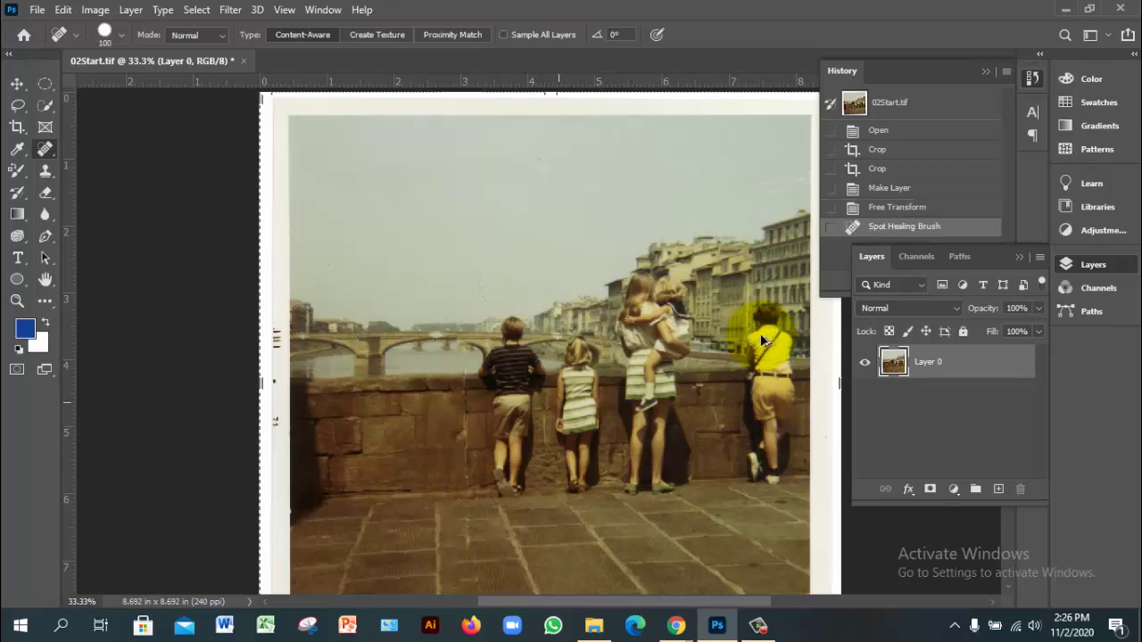
key("ctrl+minus")
key("ctrl+z")
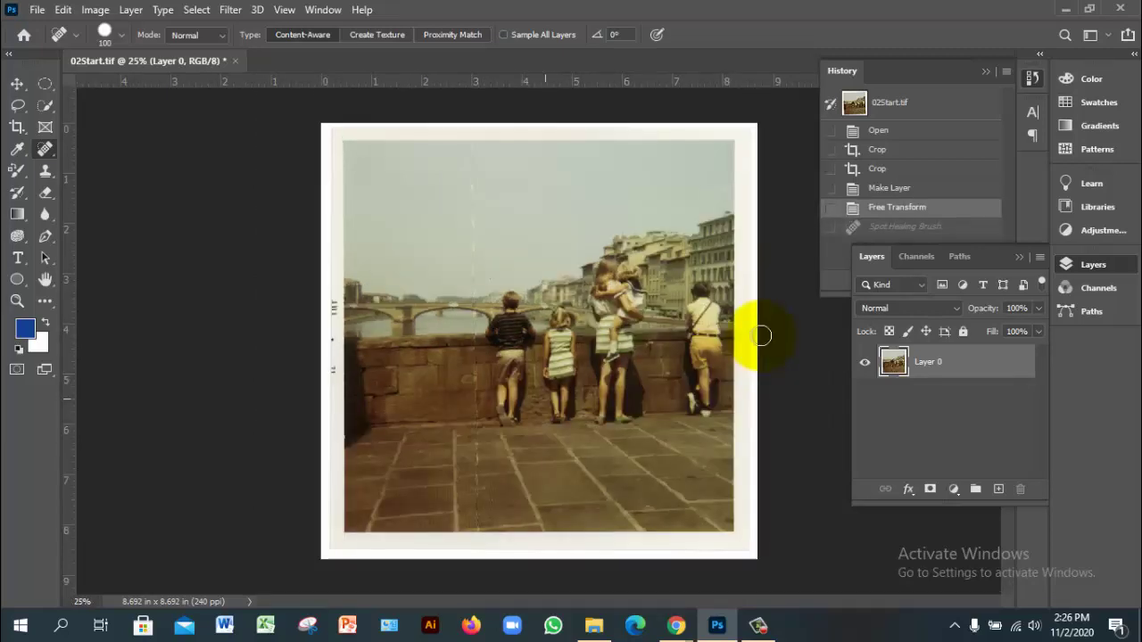
left_click_drag(474, 136, 482, 555)
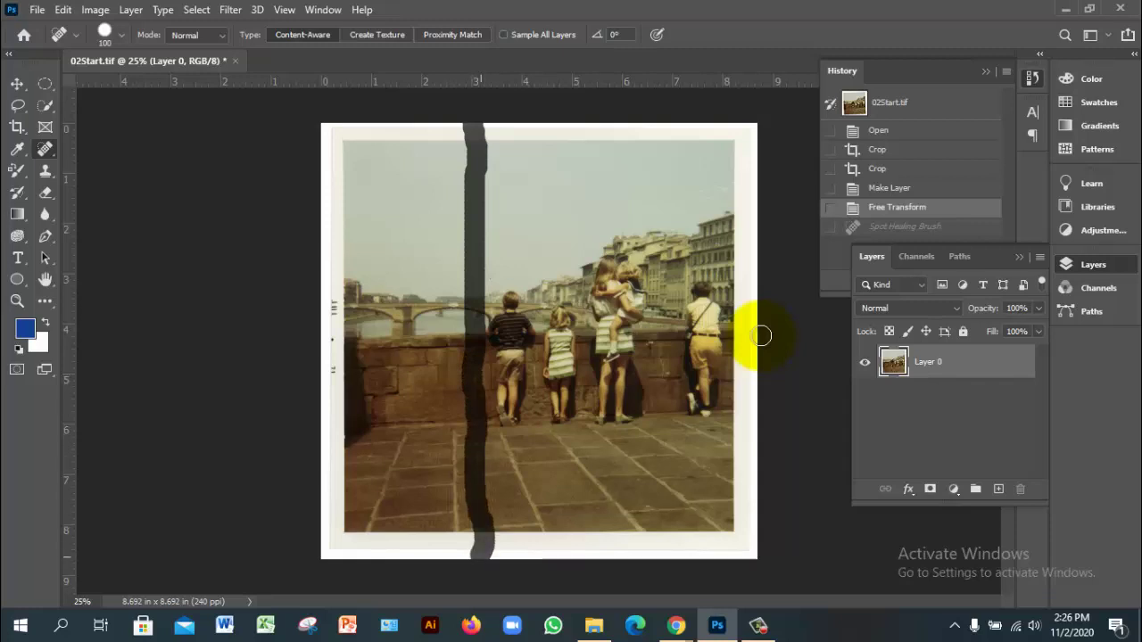
Switch to the Google Meet window, admit the waiting participant, and return to Photoshop.
key("alt+Tab")
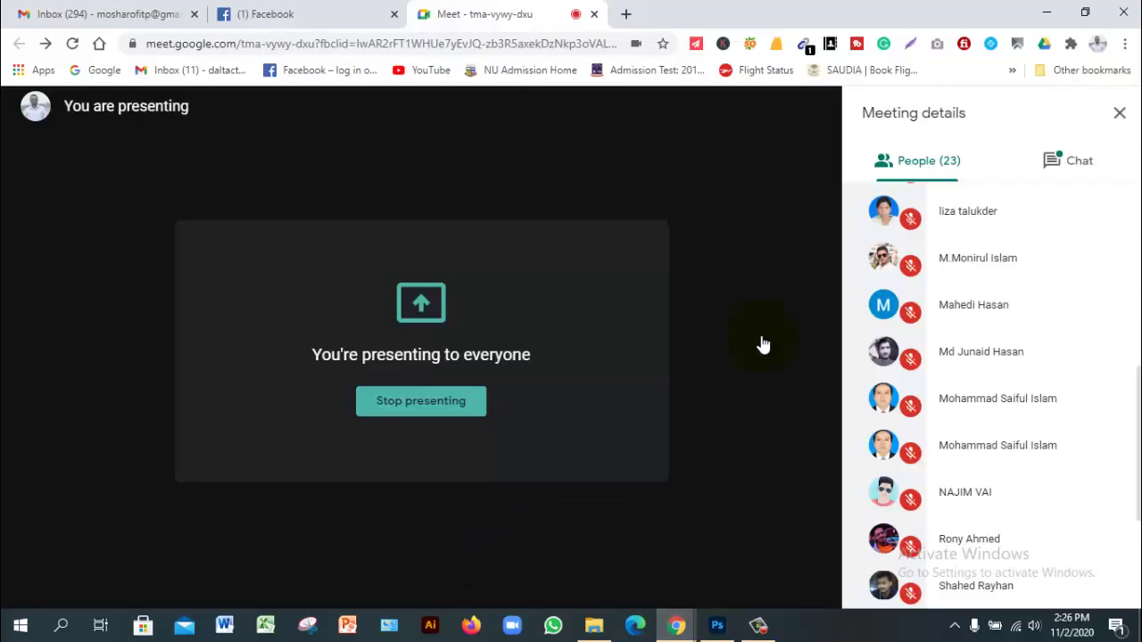
key("Return")
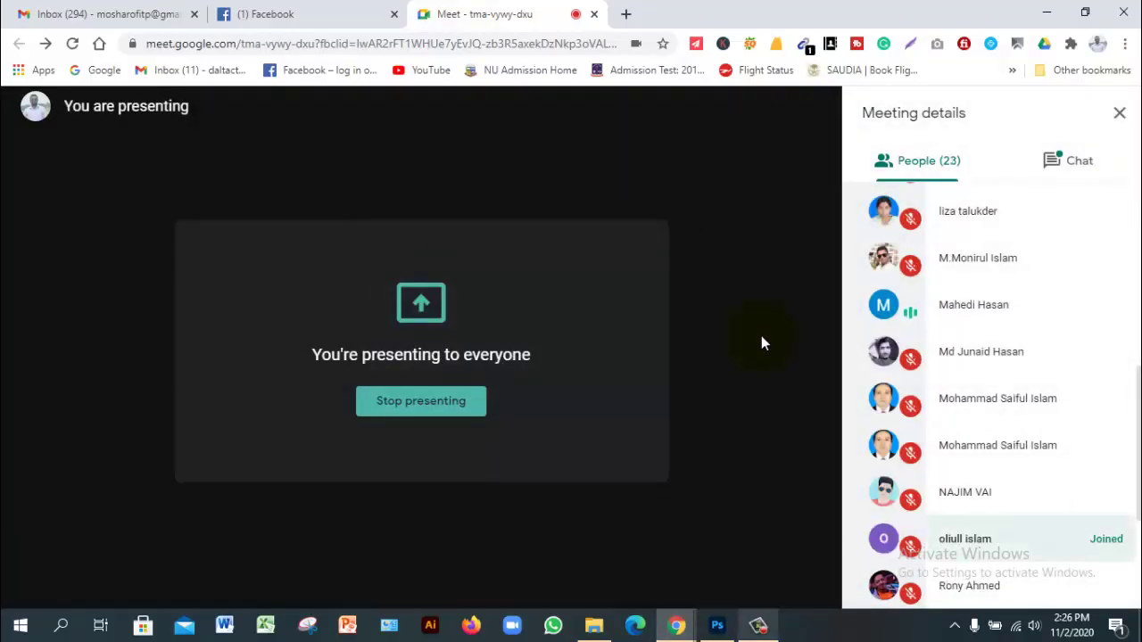
key("alt+Tab")
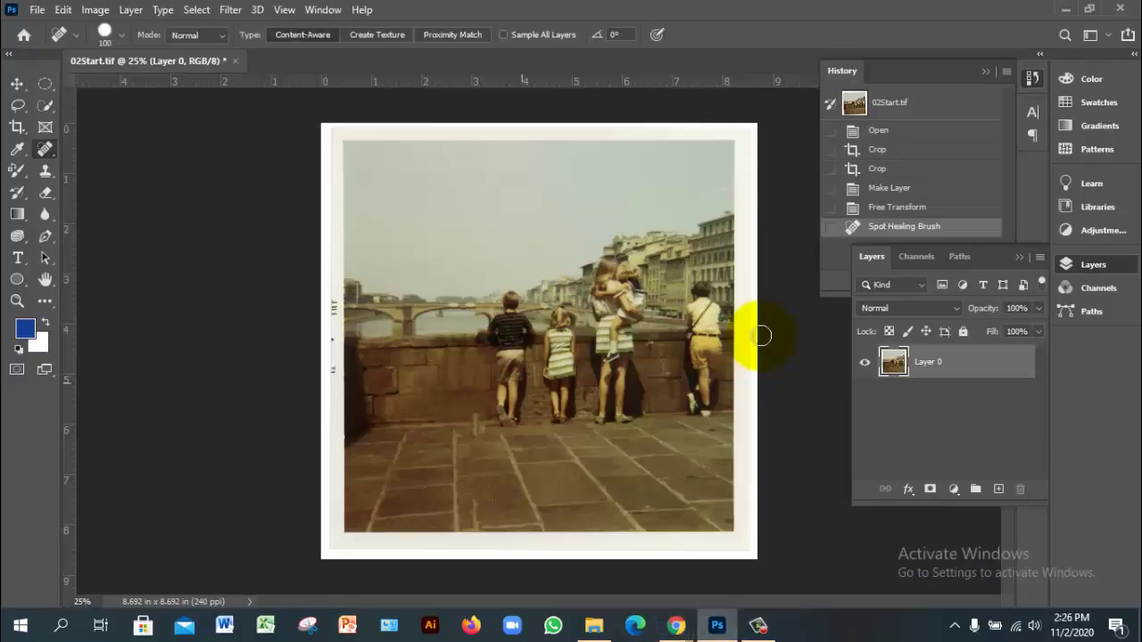
Show the healing tool group and paint another Spot Healing Brush stroke down the sky near the former crease.
right_click(45, 148)
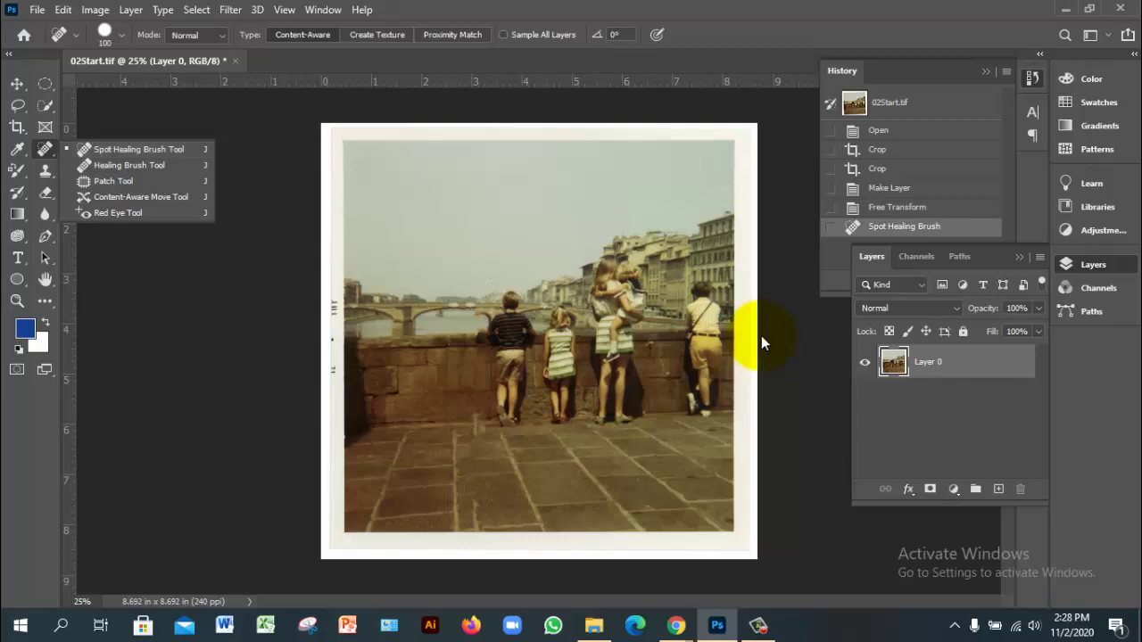
left_click(762, 341)
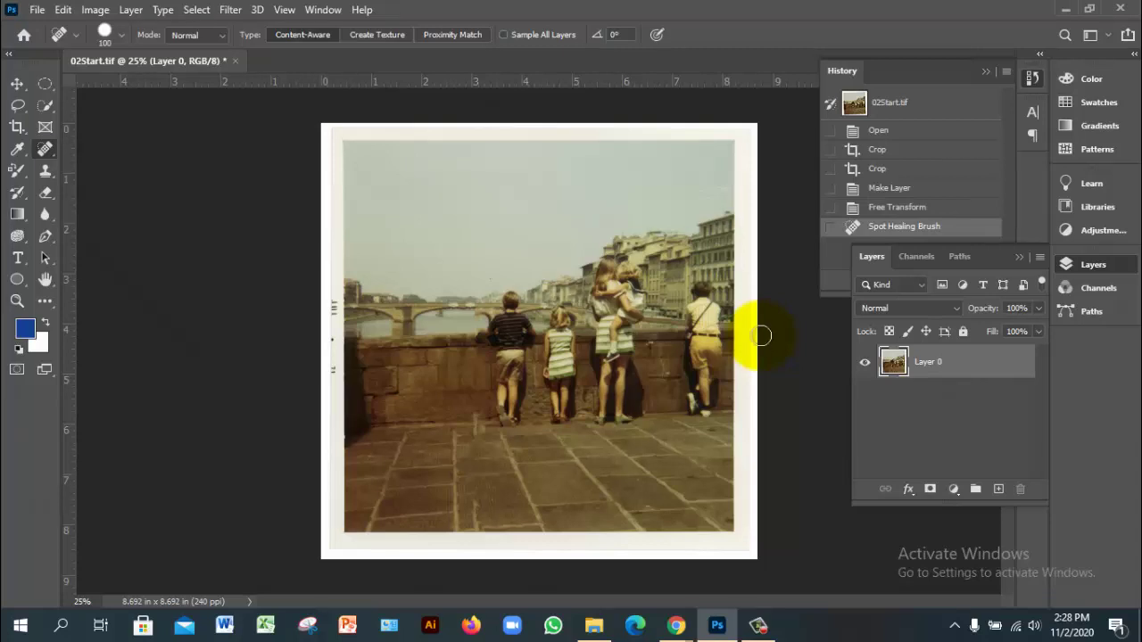
left_click_drag(457, 129, 455, 252)
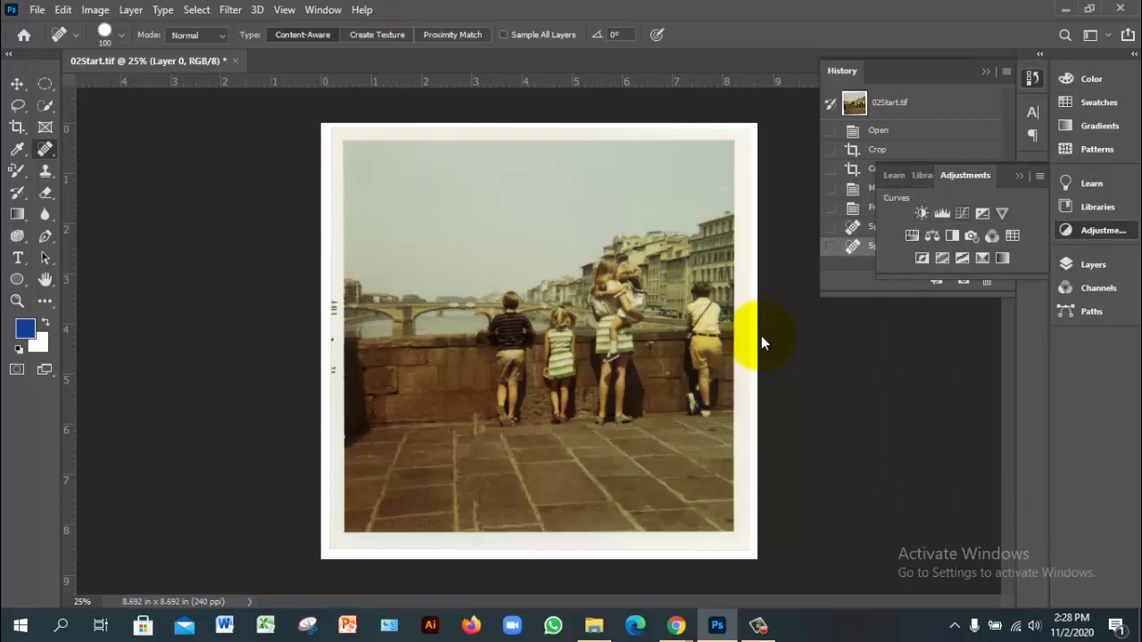
Add a Levels adjustment layer, raise its shadow input level to 34, and sample a dark area of the photo as black point.
left_click(942, 214)
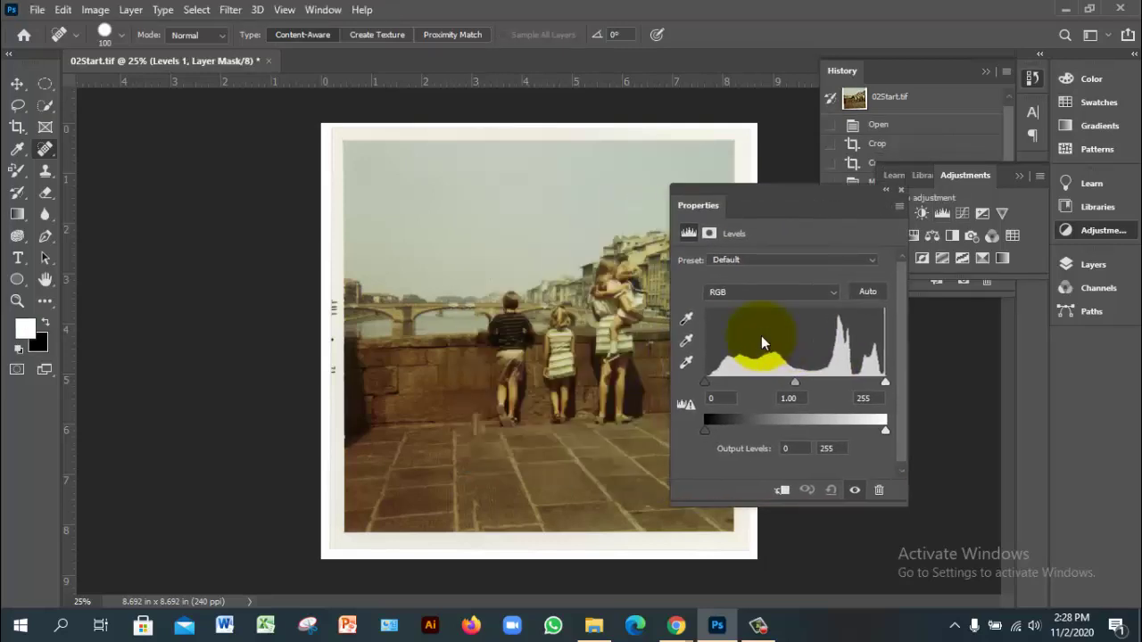
key("Up")
key("Up")
key("Up")
key("Up")
key("Up")
key("Up")
key("Up")
key("Up")
key("Up")
key("Up")
key("Up")
key("Up")
key("Up")
key("Up")
key("Up")
key("Up")
key("Up")
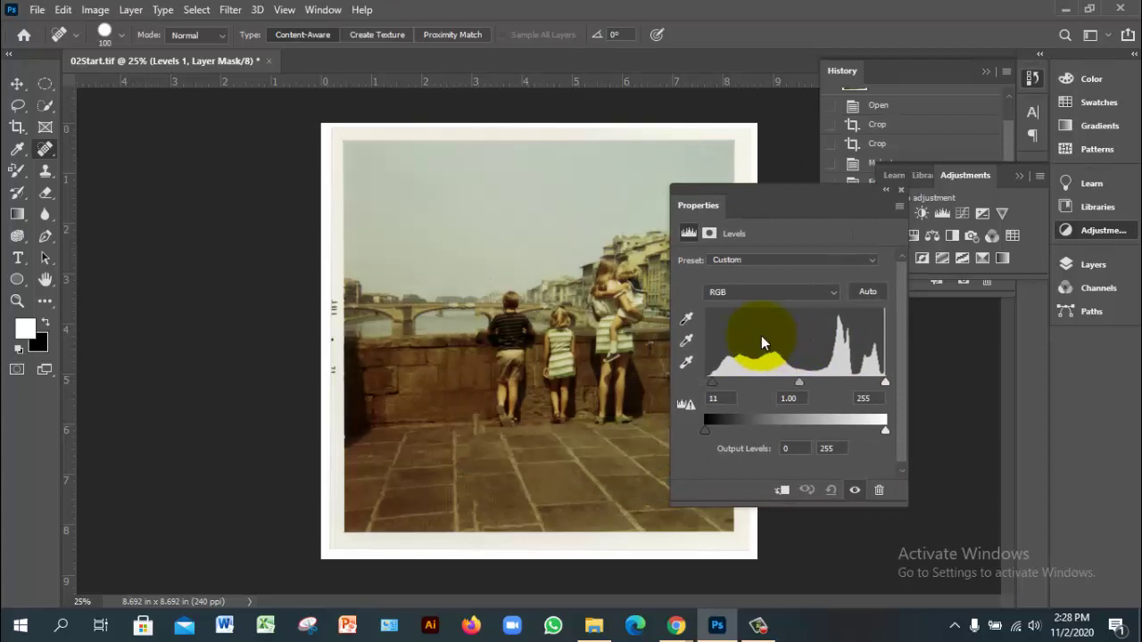
key("Up")
key("Up")
key("Up")
key("Up")
key("Up")
key("Up")
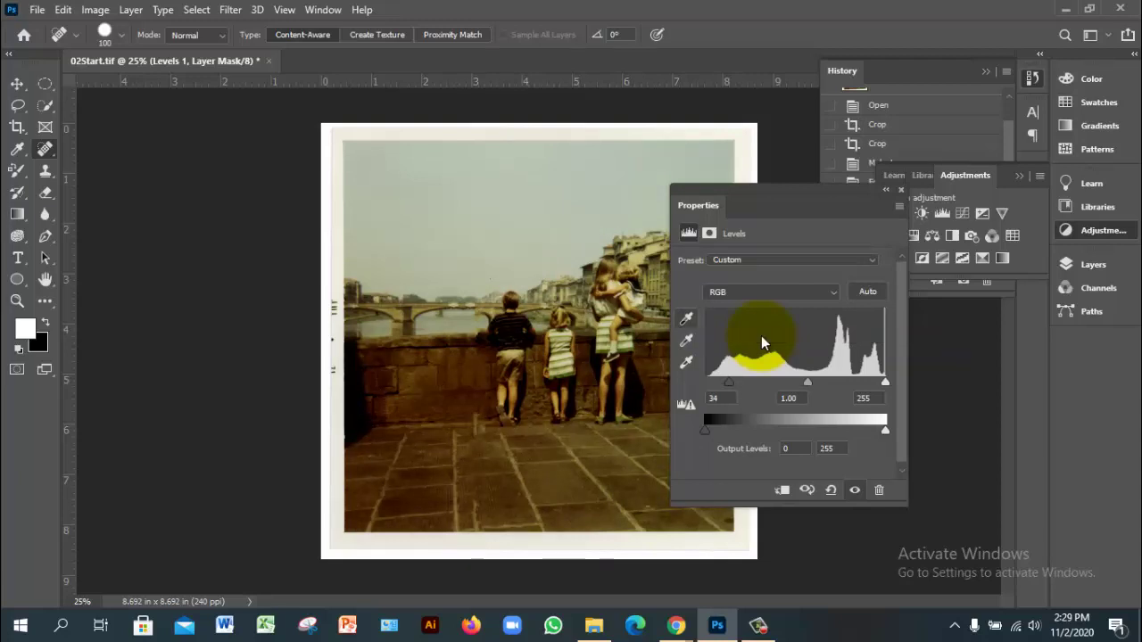
left_click(767, 330)
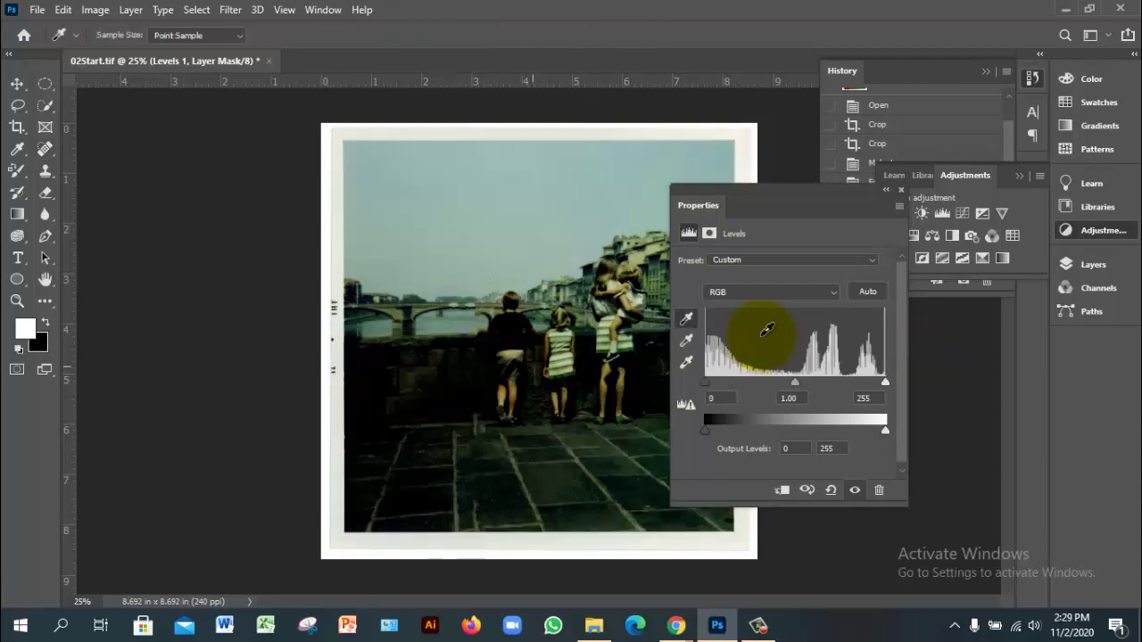
Try different black-point and white-point samples from the photo in the Levels adjustment, undoing them to return to the default levels.
key("ctrl+z")
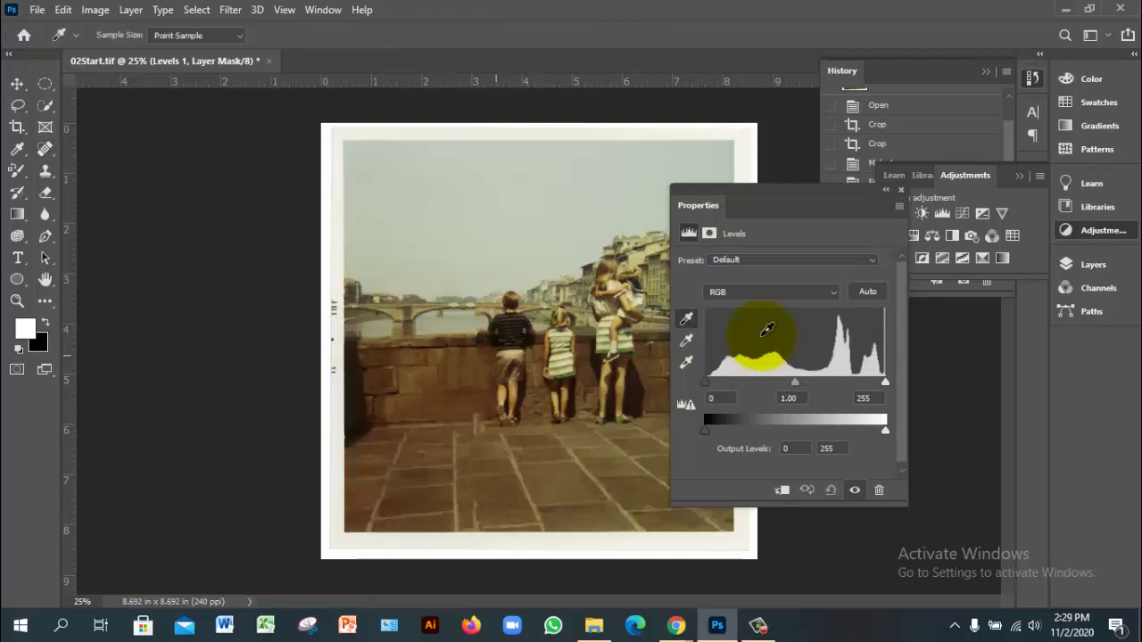
key("ctrl+shift+z")
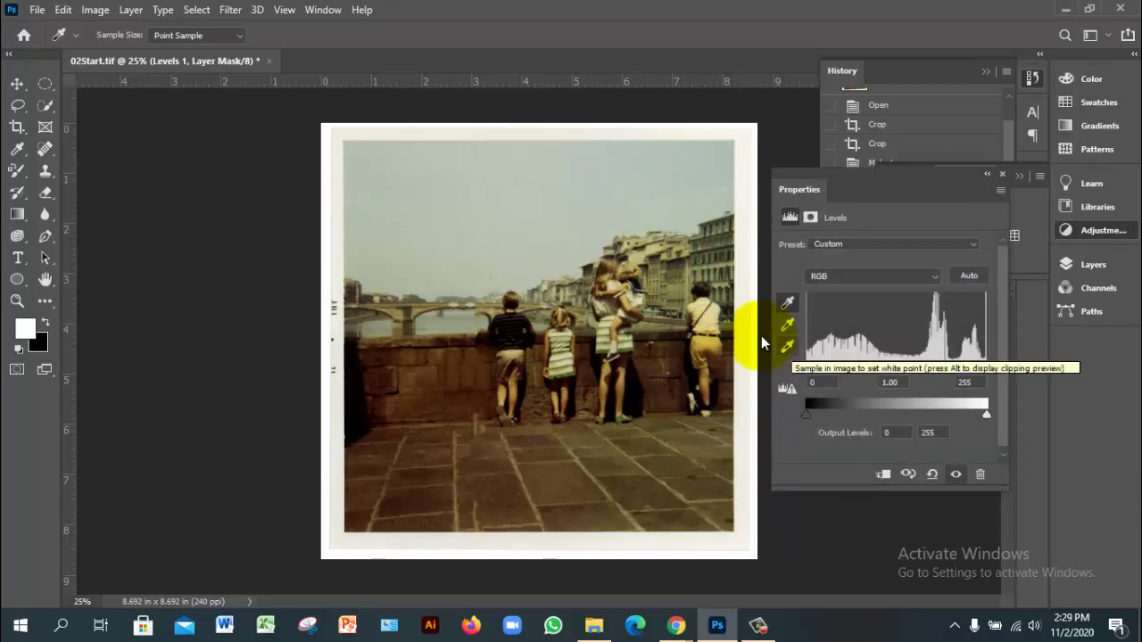
left_click(787, 346)
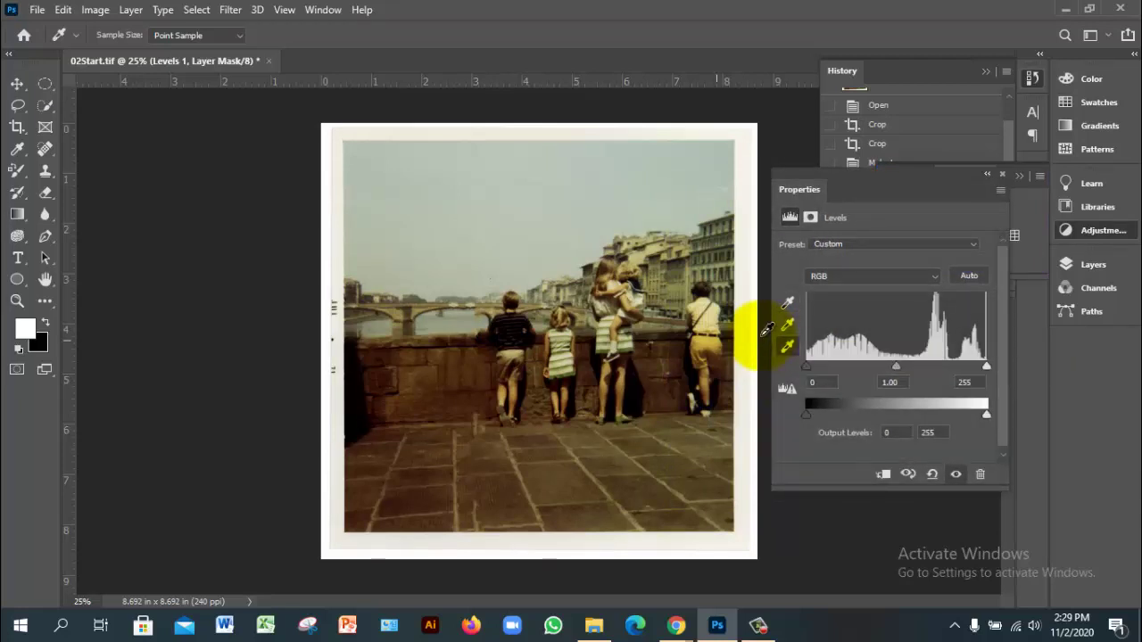
left_click(761, 335)
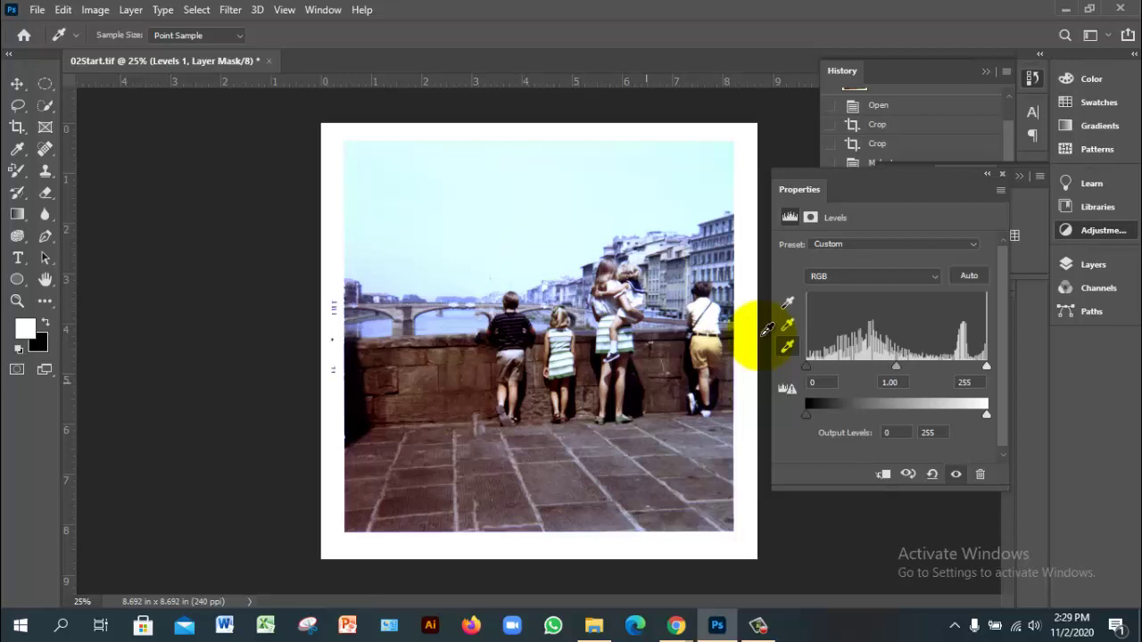
key("ctrl+z")
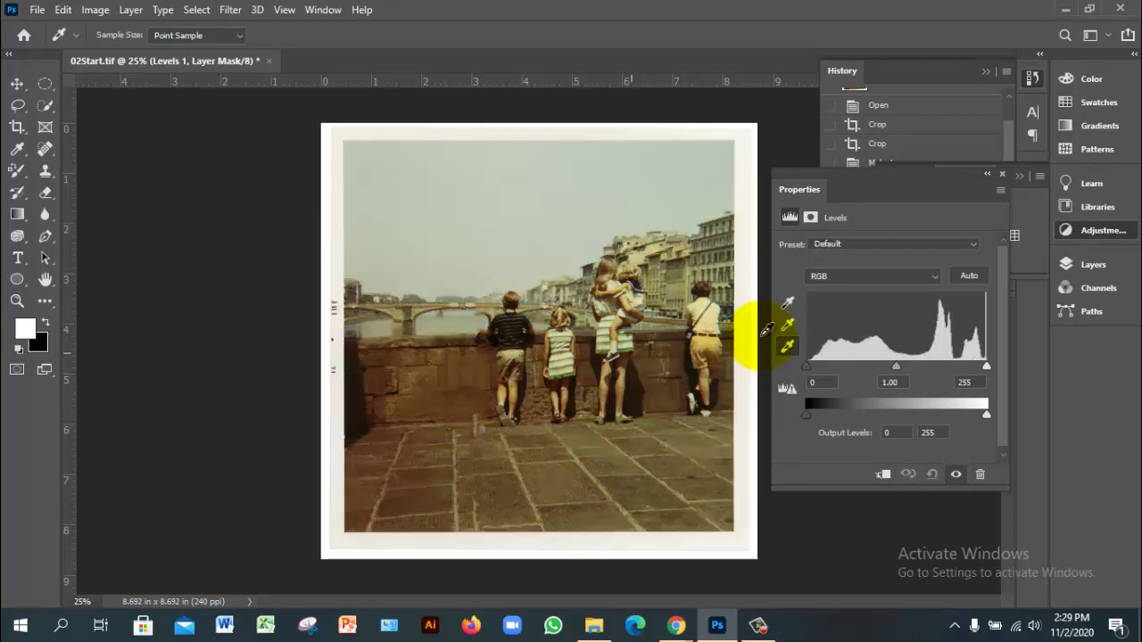
key("ctrl+shift+z")
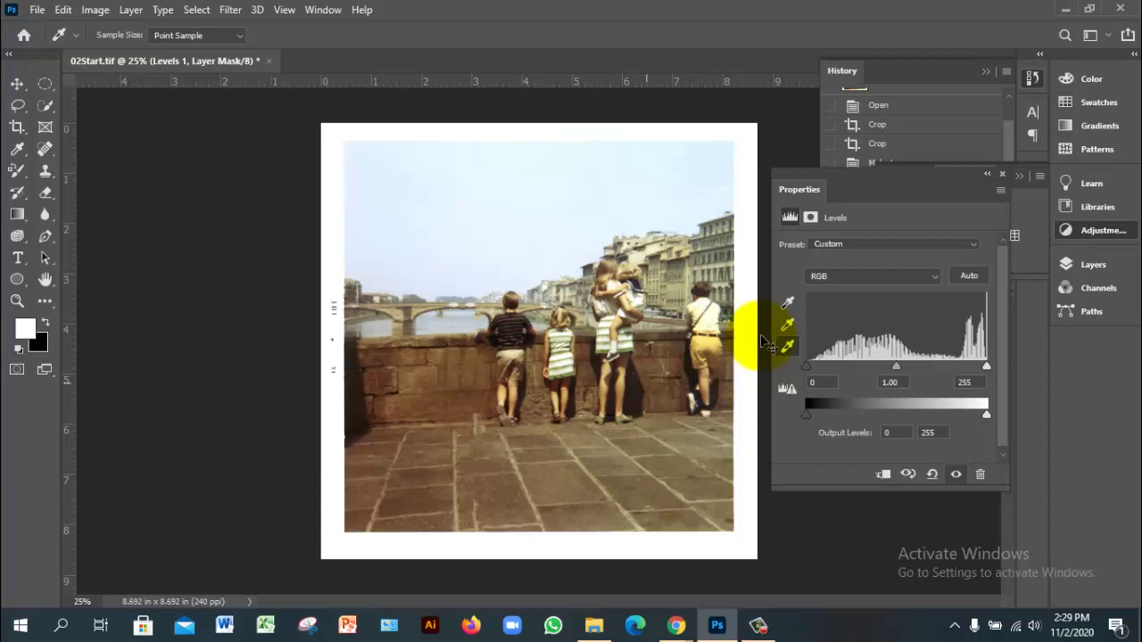
key("ctrl+z")
Try gray-point samples from the photo and a shadow output level of 25 in the Levels adjustment, and undo them.
left_click(787, 325)
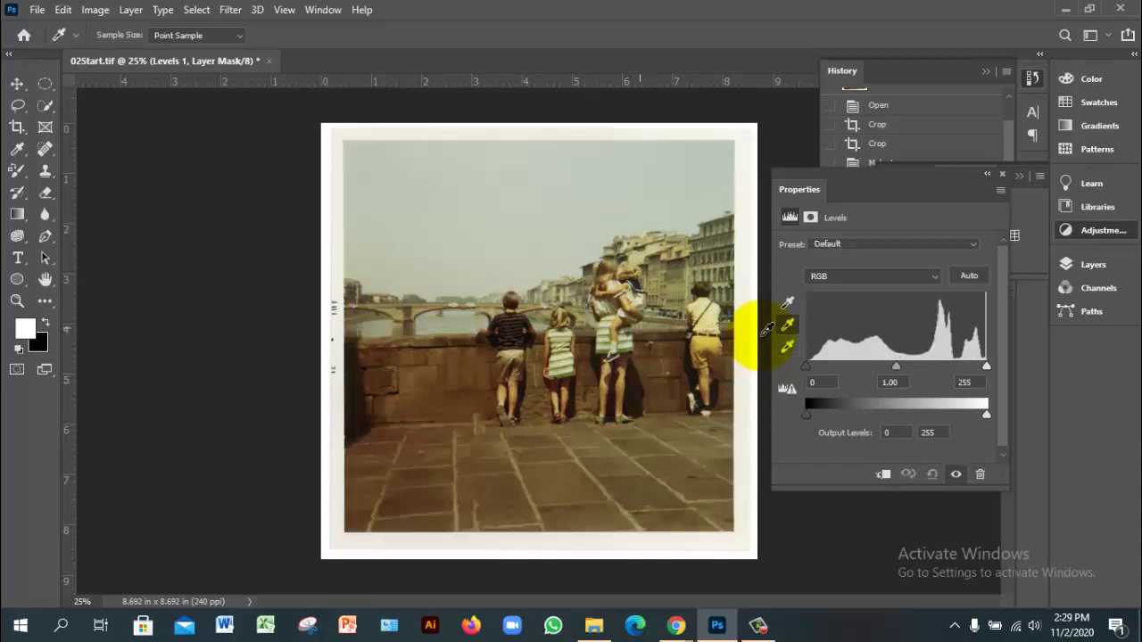
left_click(764, 333)
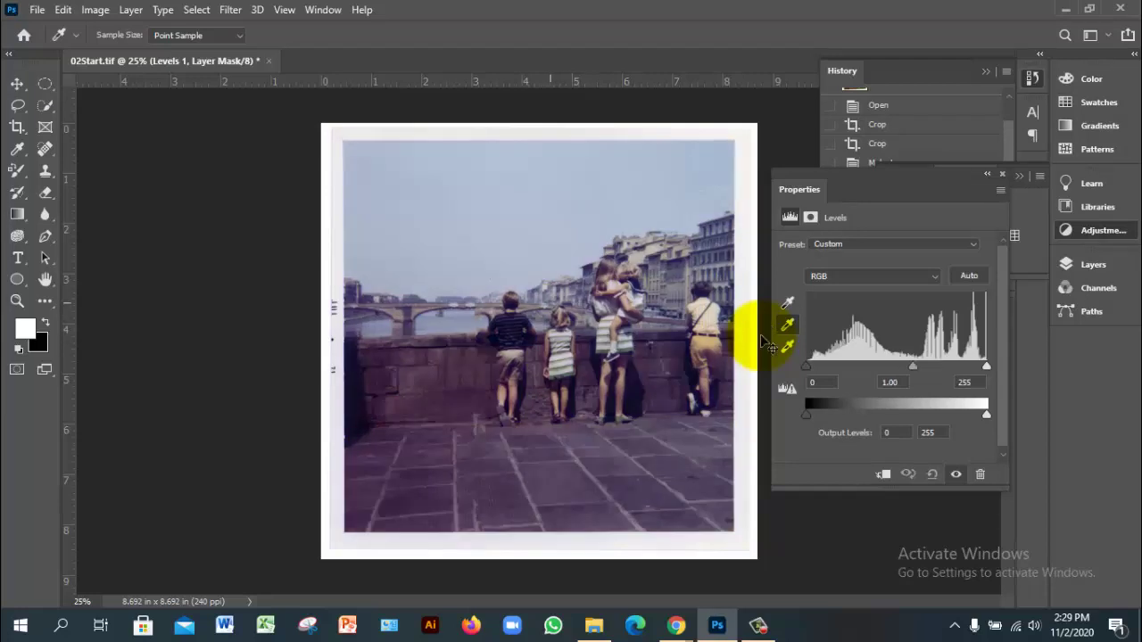
key("ctrl+z")
left_click(765, 337)
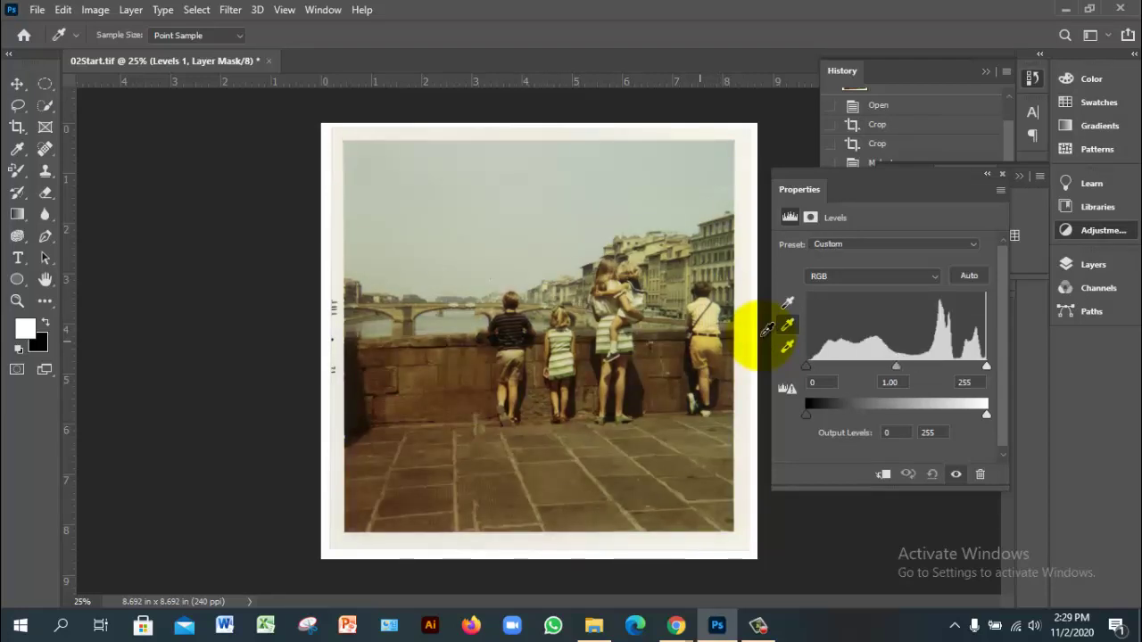
key("ctrl+z")
left_click(763, 341)
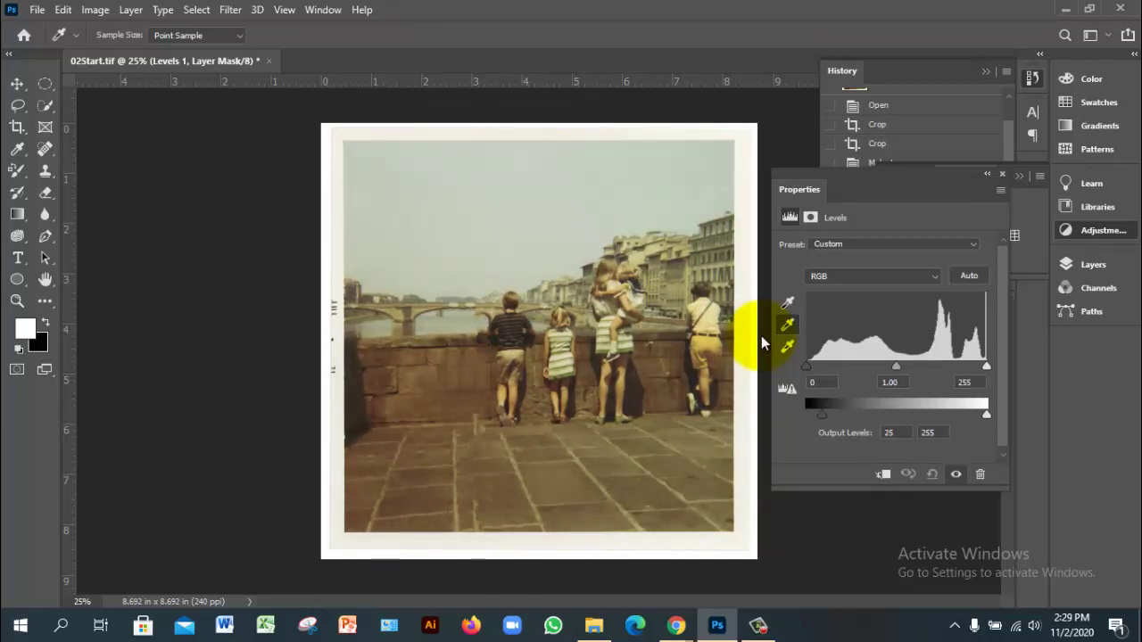
key("ctrl+z")
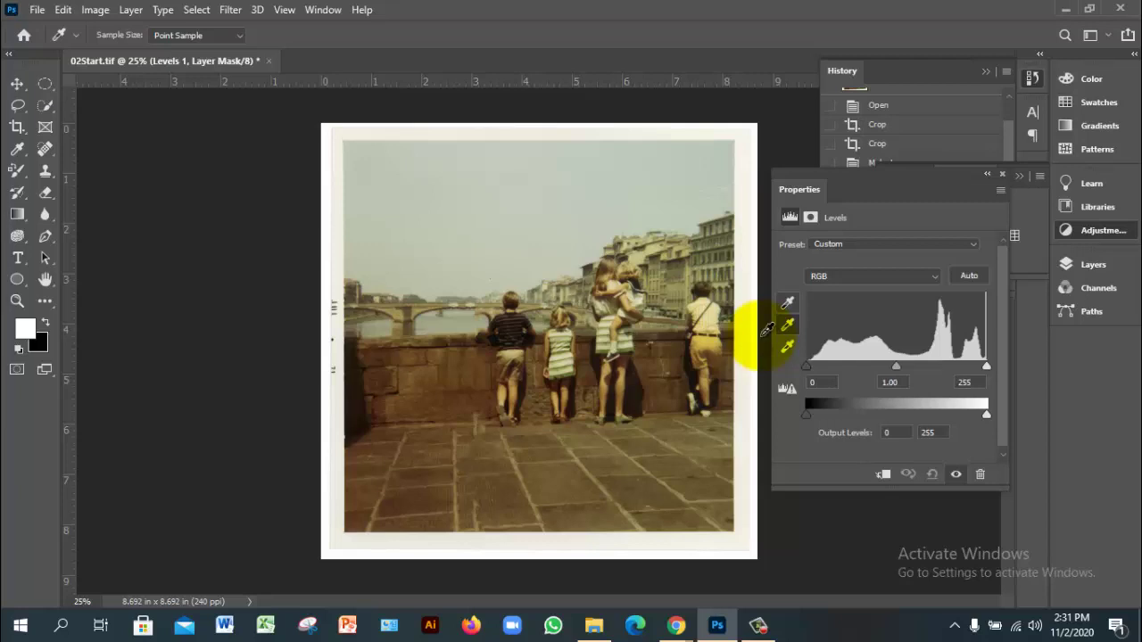
Switch to the Google Meet window and watch the participant's shared screen, returning briefly to Photoshop in between.
mouse_move(676, 625)
key("alt+Tab")
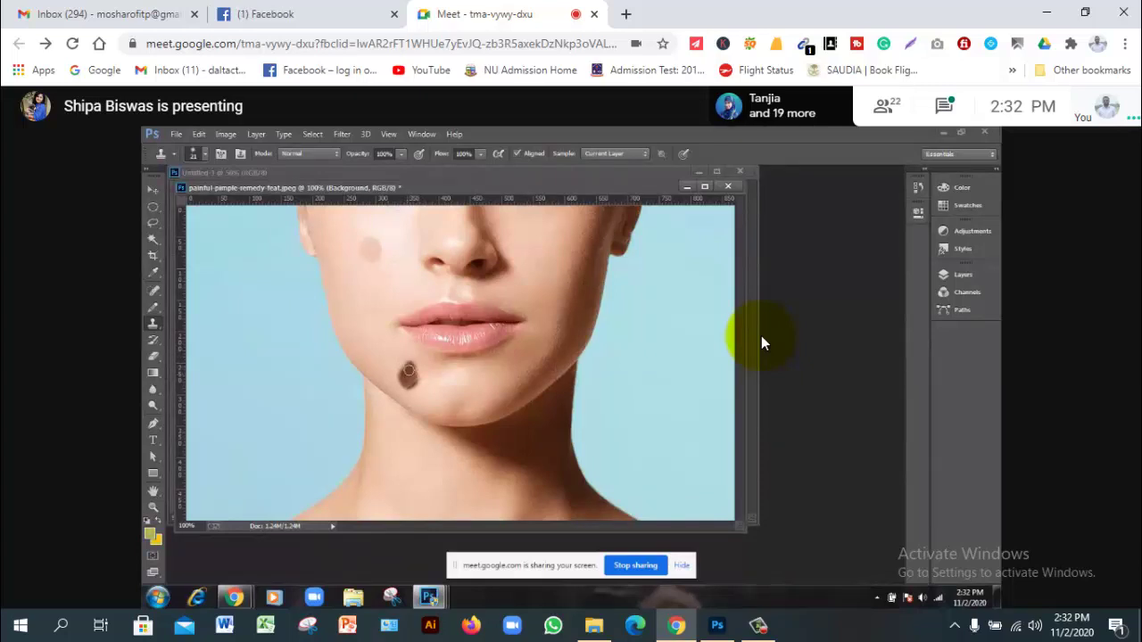
mouse_move(761, 342)
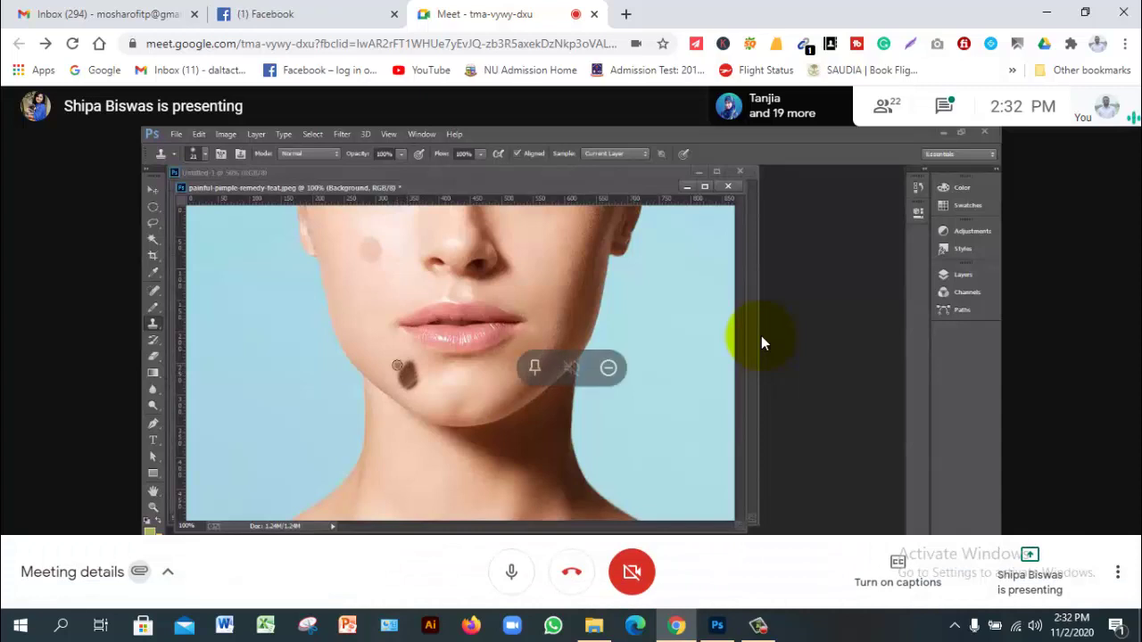
key("alt+Tab")
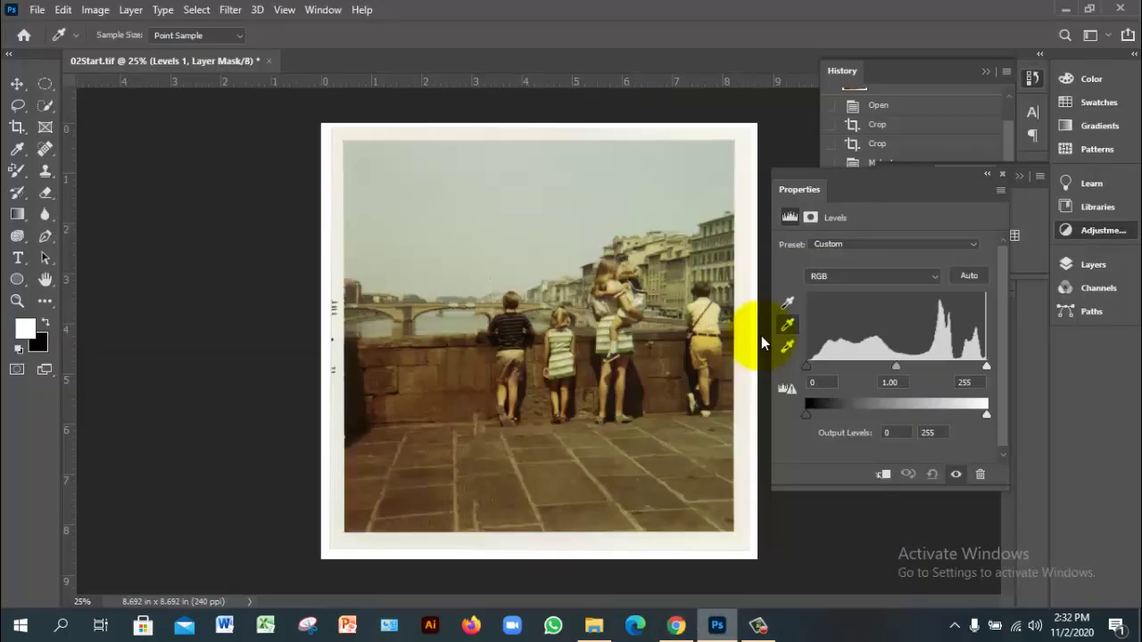
key("alt+Tab")
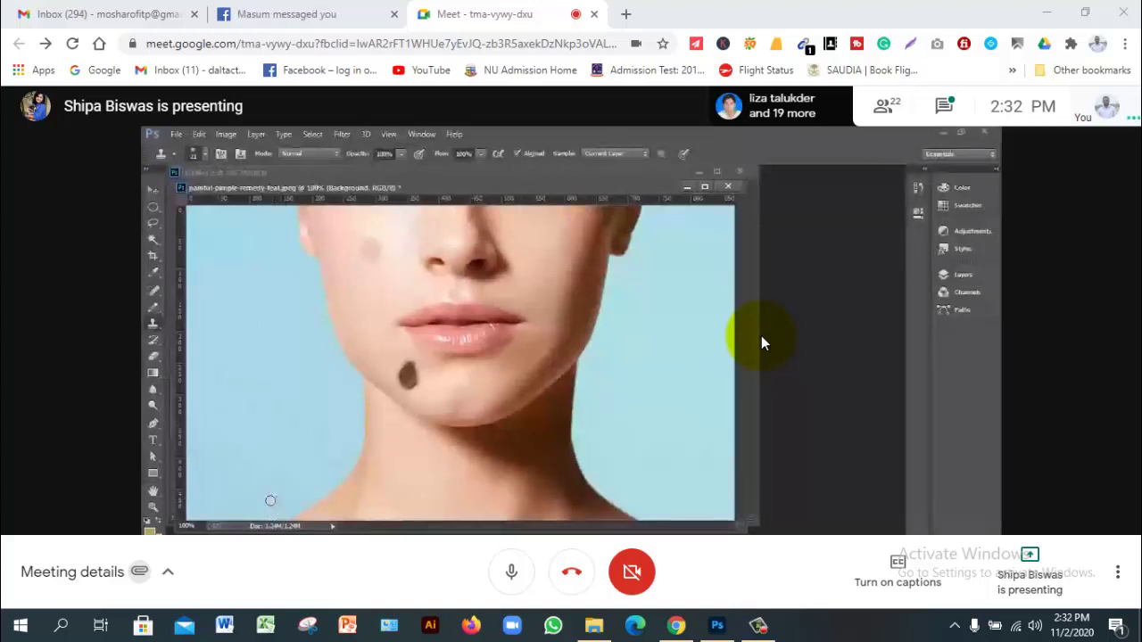
mouse_move(763, 343)
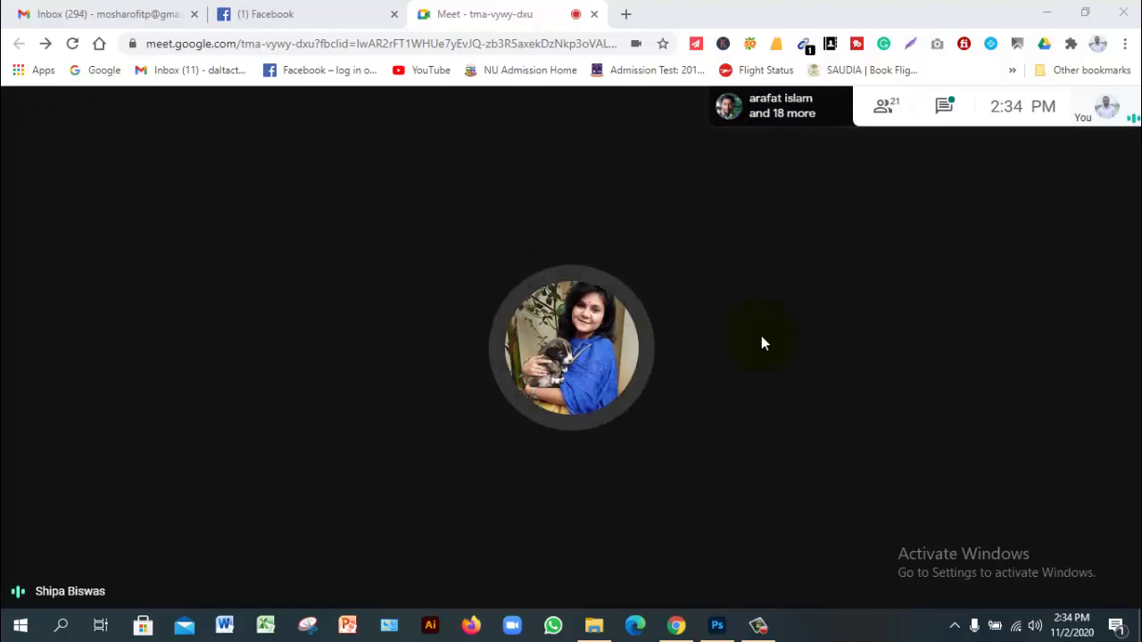
Check the meeting's chat messages and participant list, closing each one.
key("ctrl+alt+c")
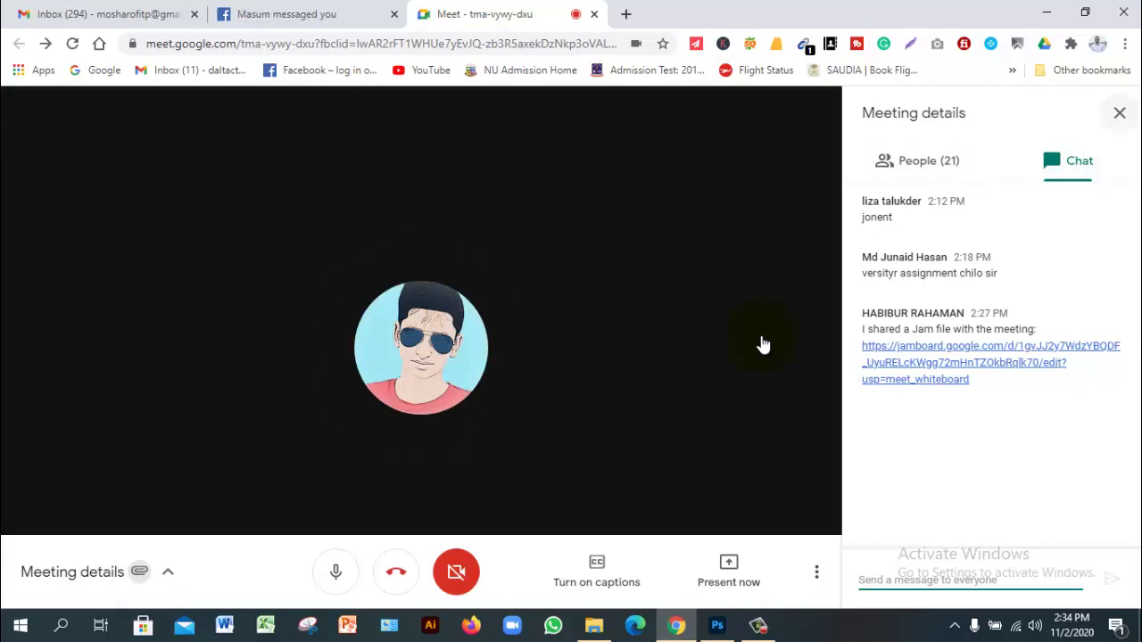
key("Escape")
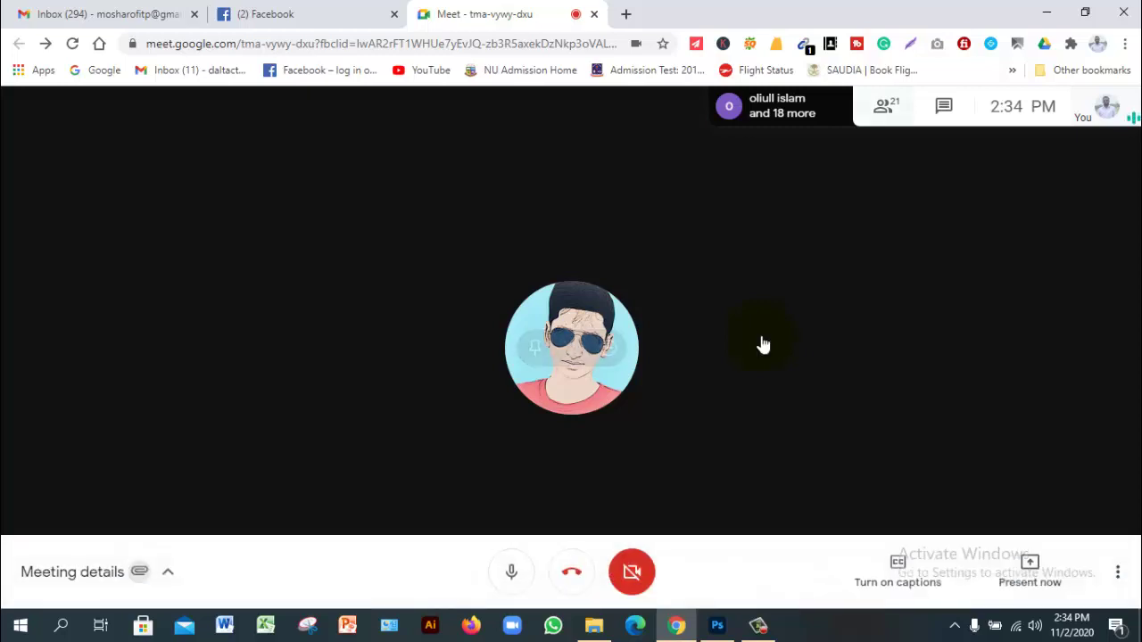
key("ctrl+alt+p")
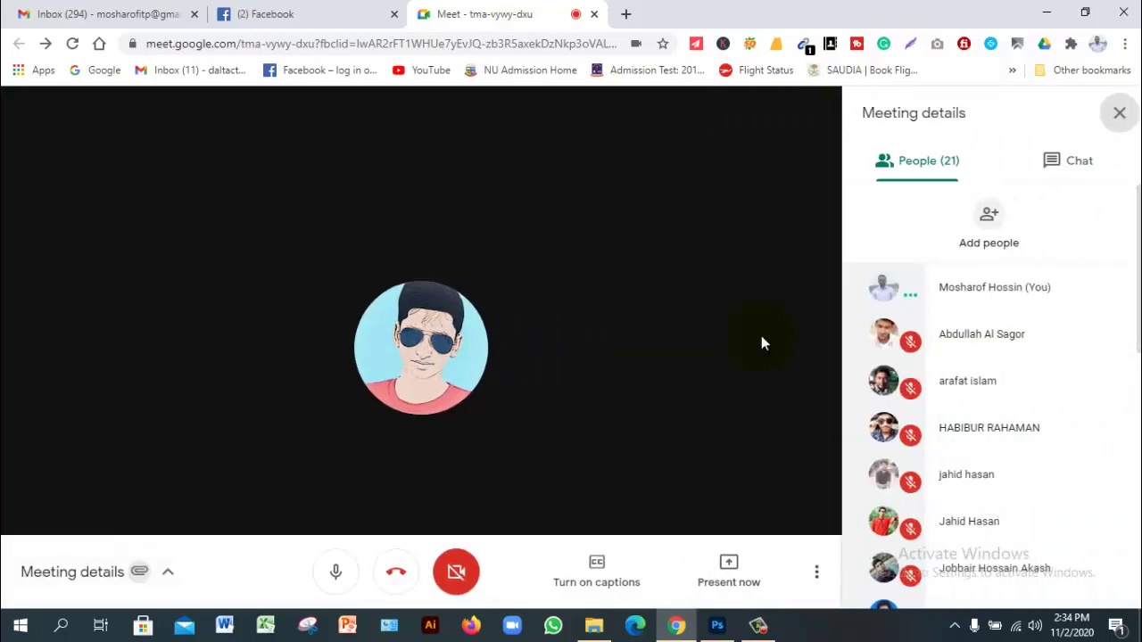
key("ctrl+alt+p")
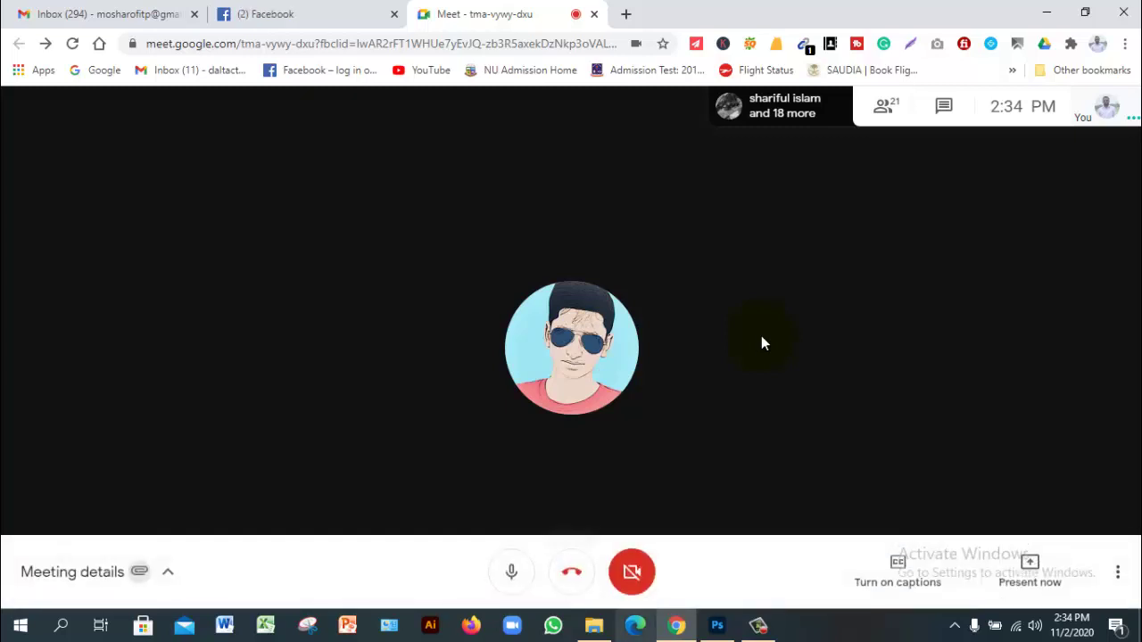
Switch to File Explorer and open 2ledp-module-graphic-design-.pdf from the ESD-ISO (D:) drive in Microsoft Edge.
key("alt+Tab")
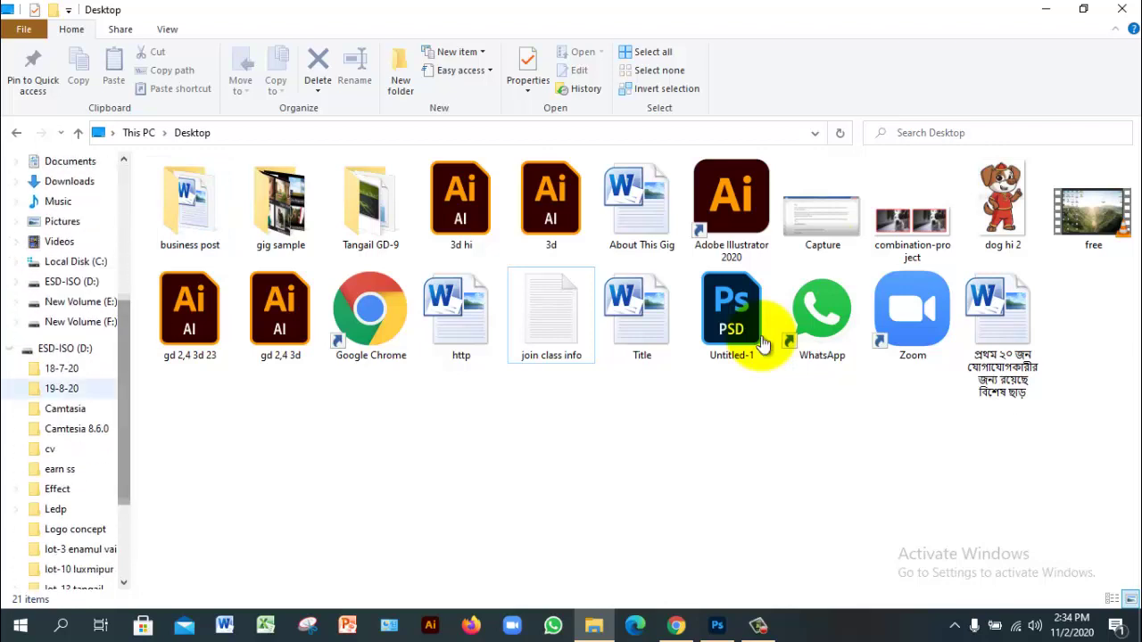
key("Up")
key("Up")
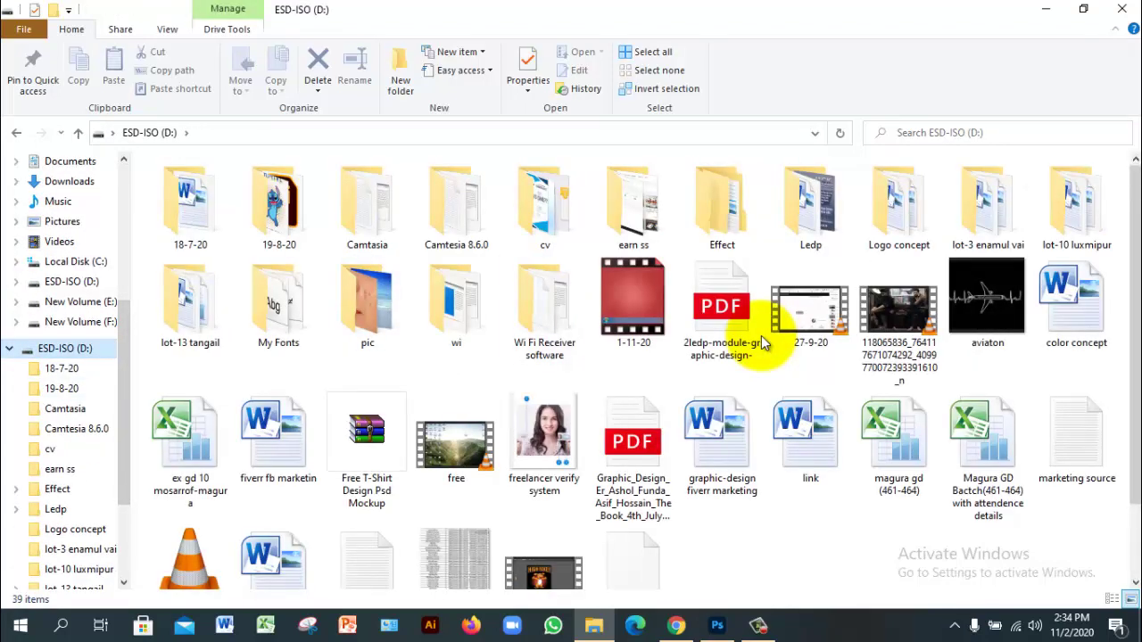
left_click(762, 343)
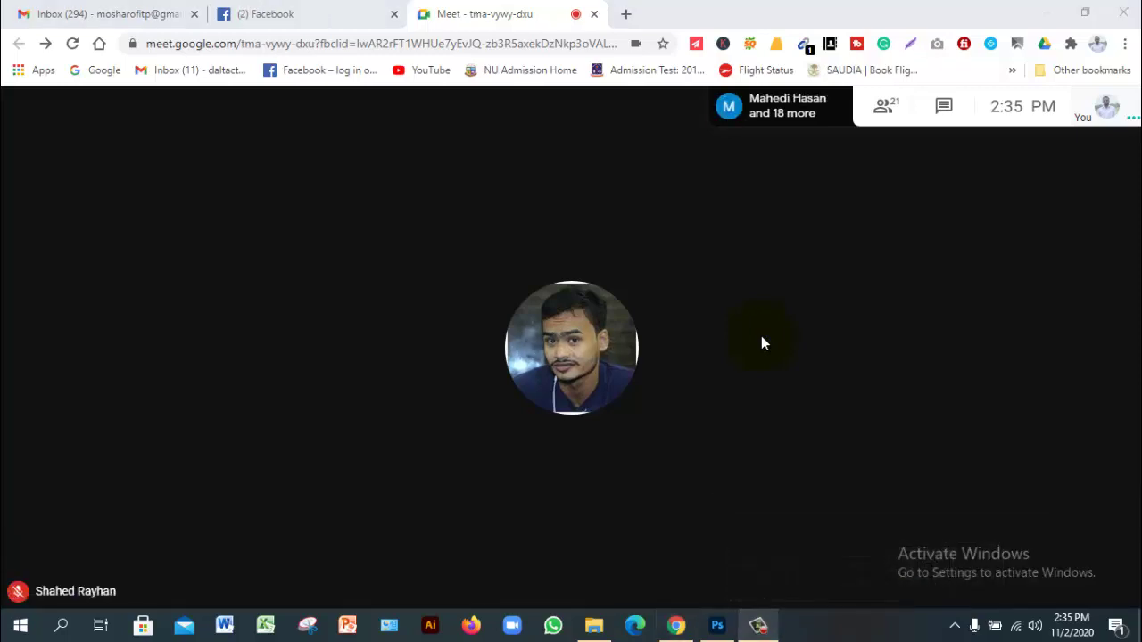
left_click(762, 343)
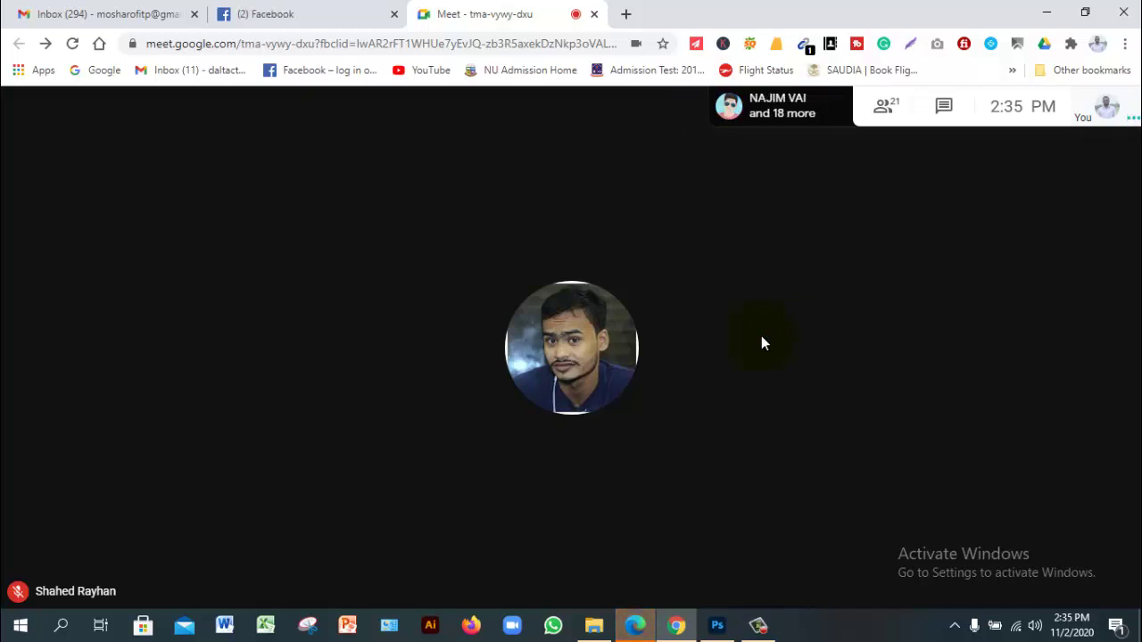
mouse_move(763, 343)
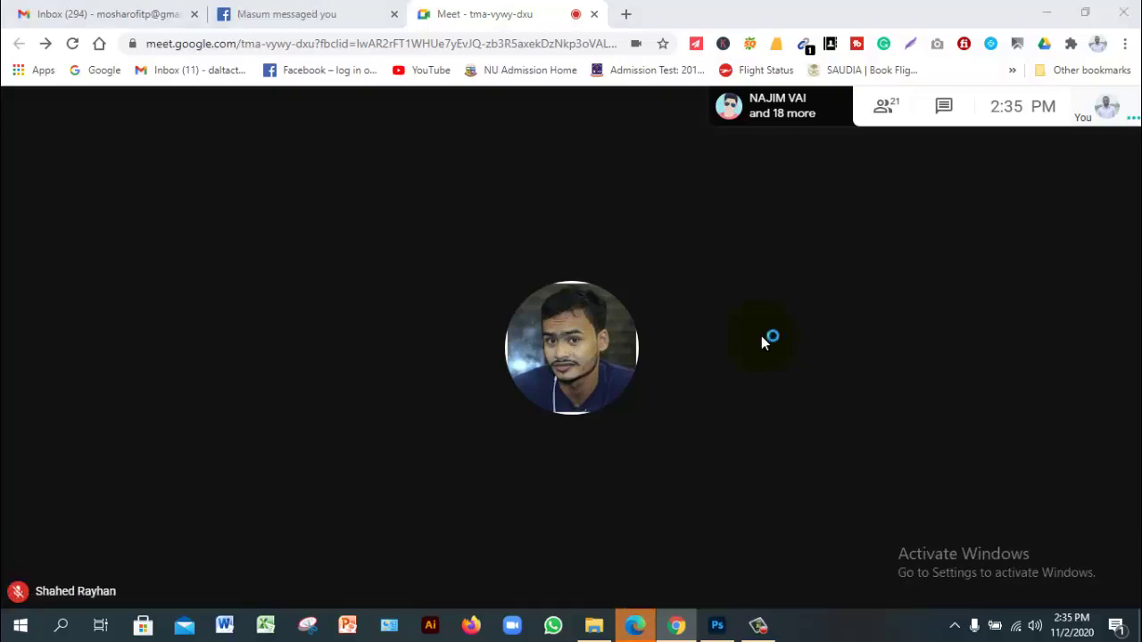
key("alt+Tab")
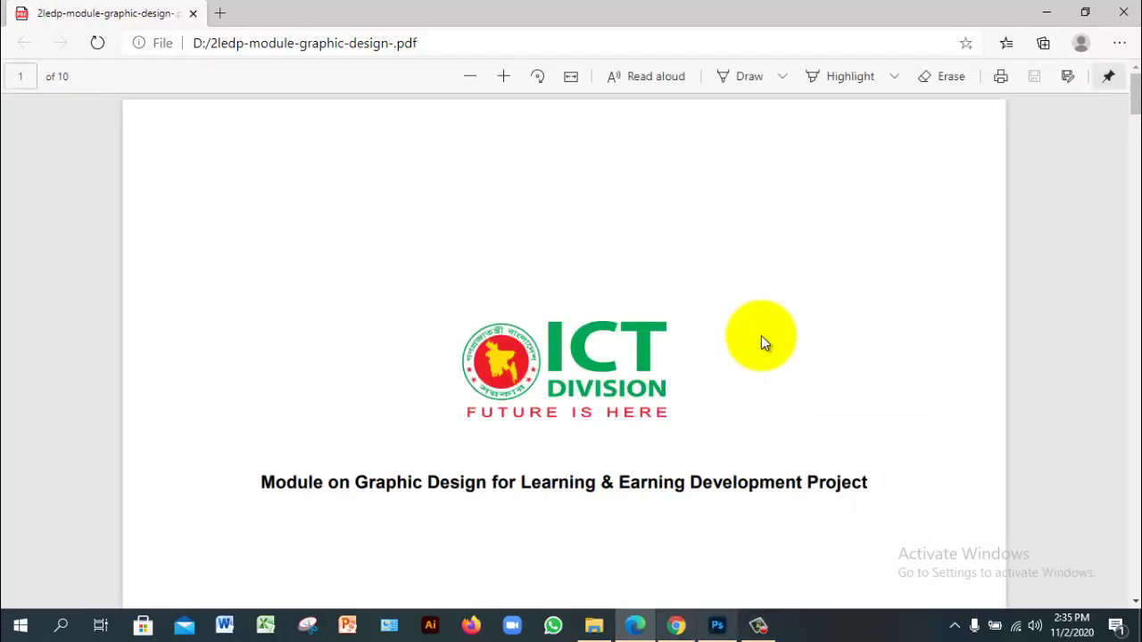
Return to the Google Meet window and admit the waiting participant to the meeting.
key("alt+Tab")
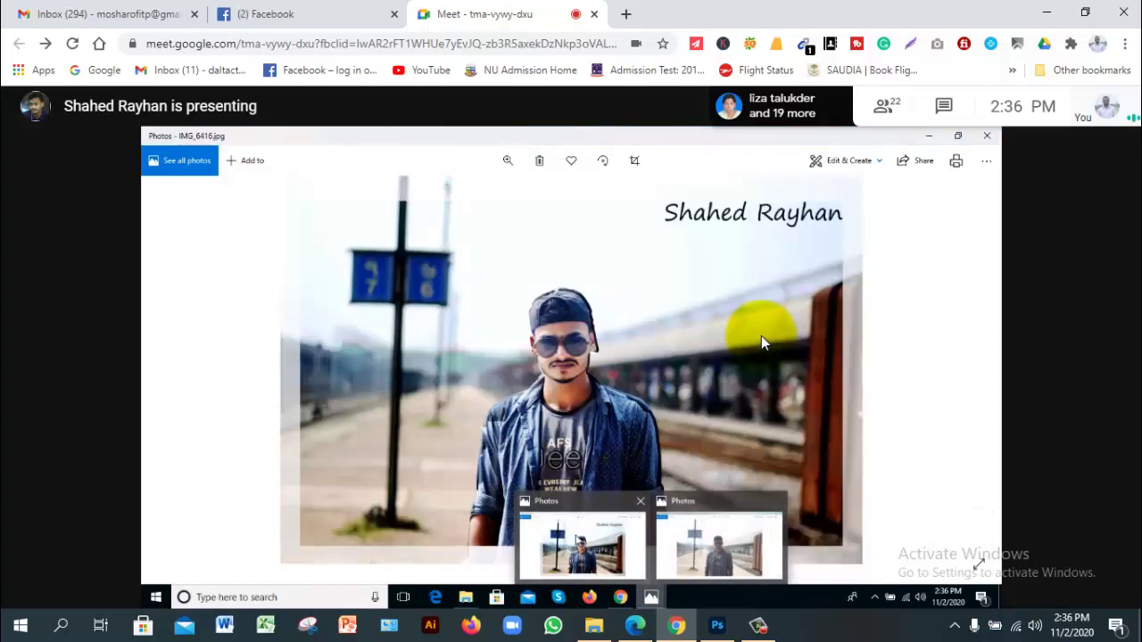
mouse_move(763, 343)
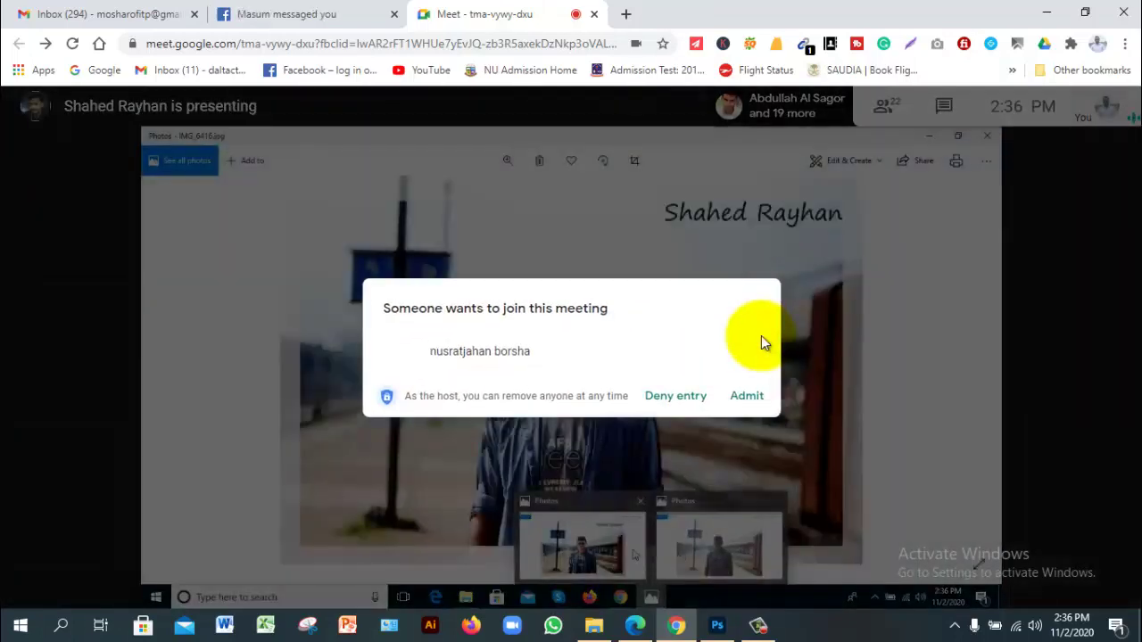
key("Return")
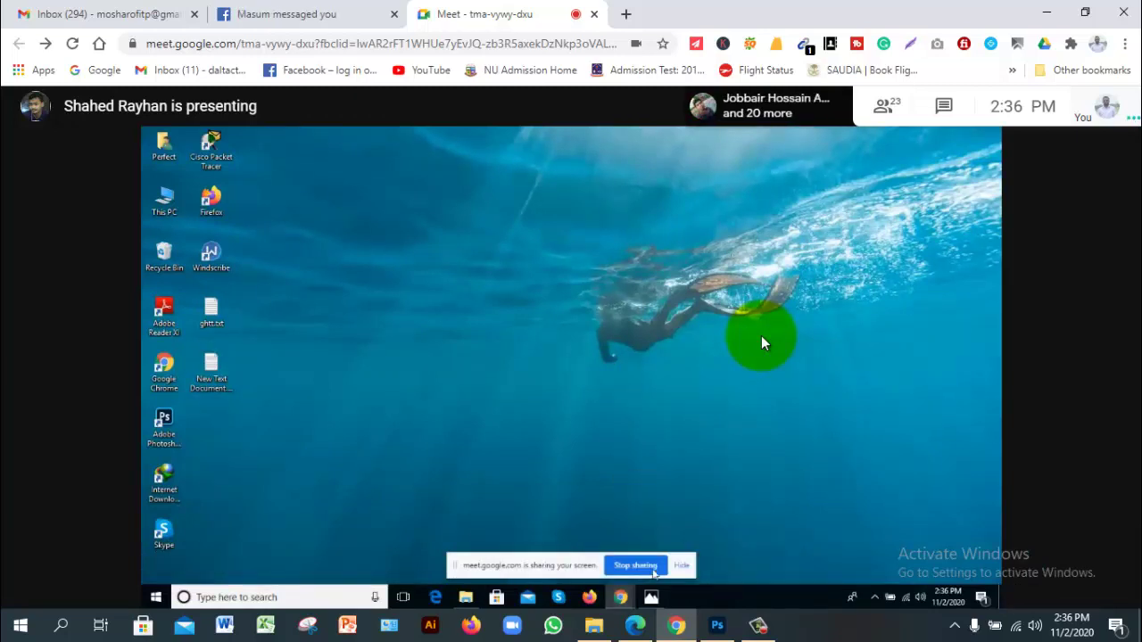
Switch to the graphic design module PDF in Edge and examine the Photoshop class topics on page 6.
key("alt+Tab")
scroll(762, 343, "down", 10)
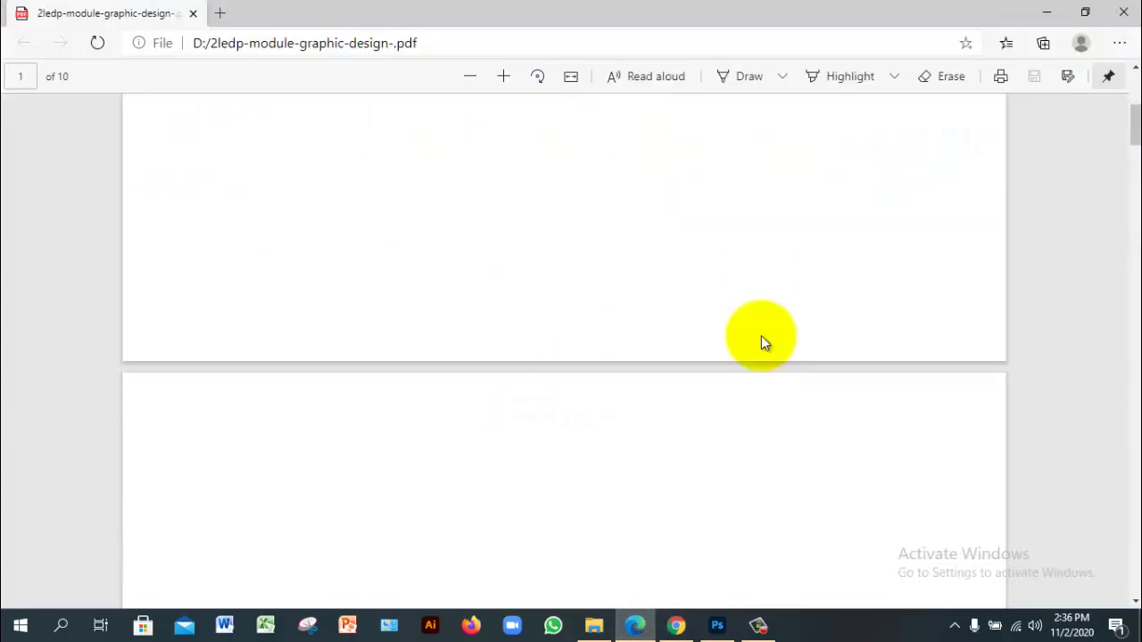
scroll(763, 343, "down", 20)
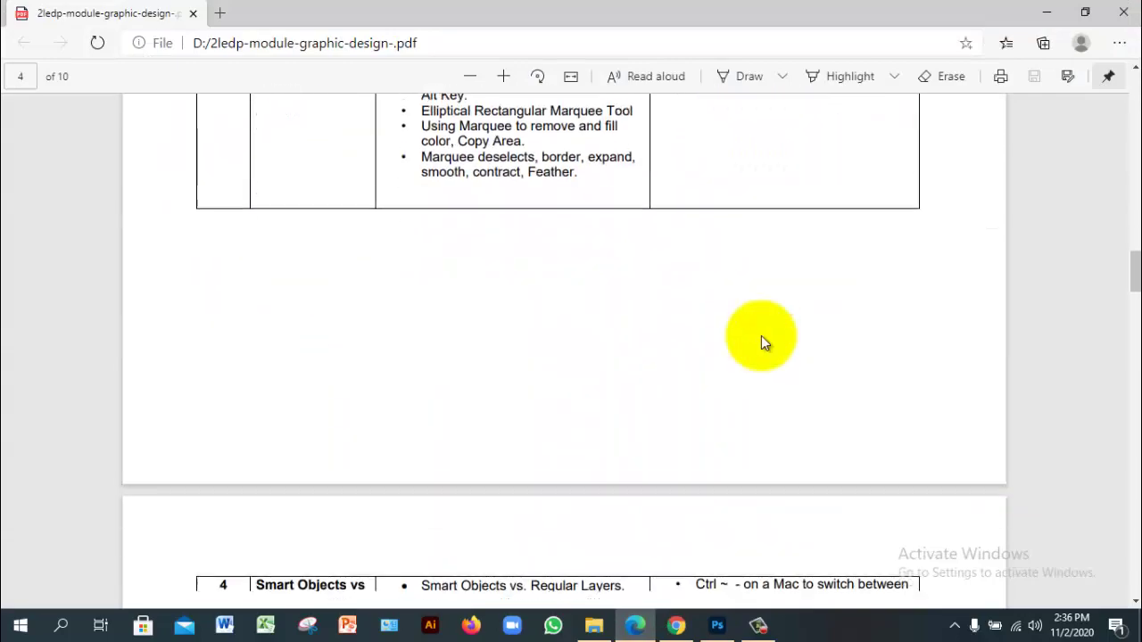
scroll(763, 344, "down", 10)
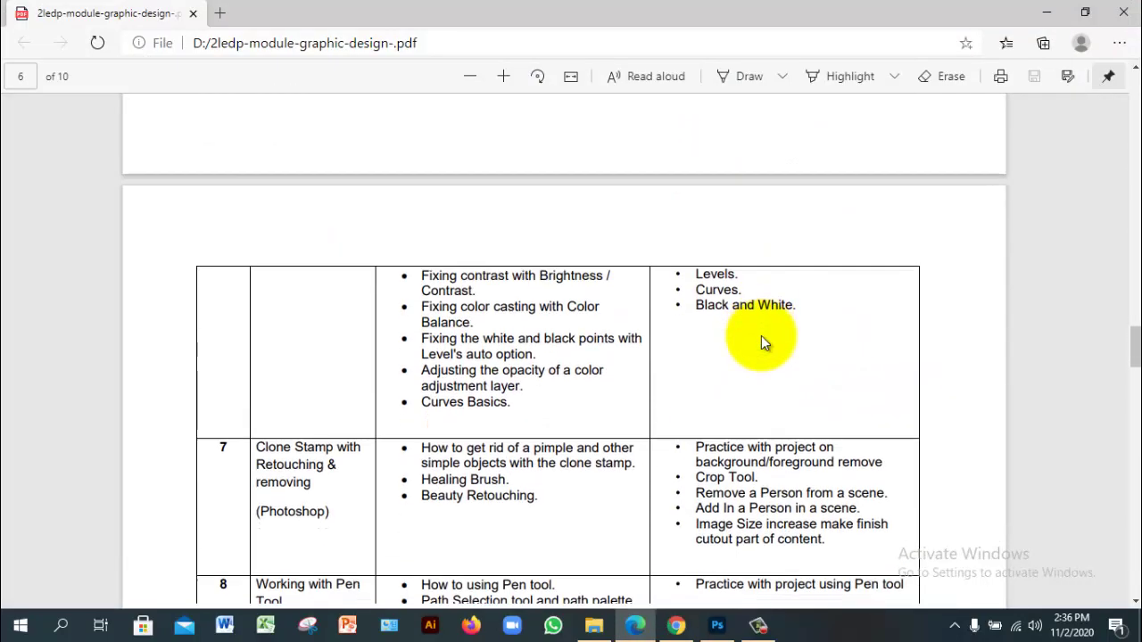
scroll(763, 343, "down", 1)
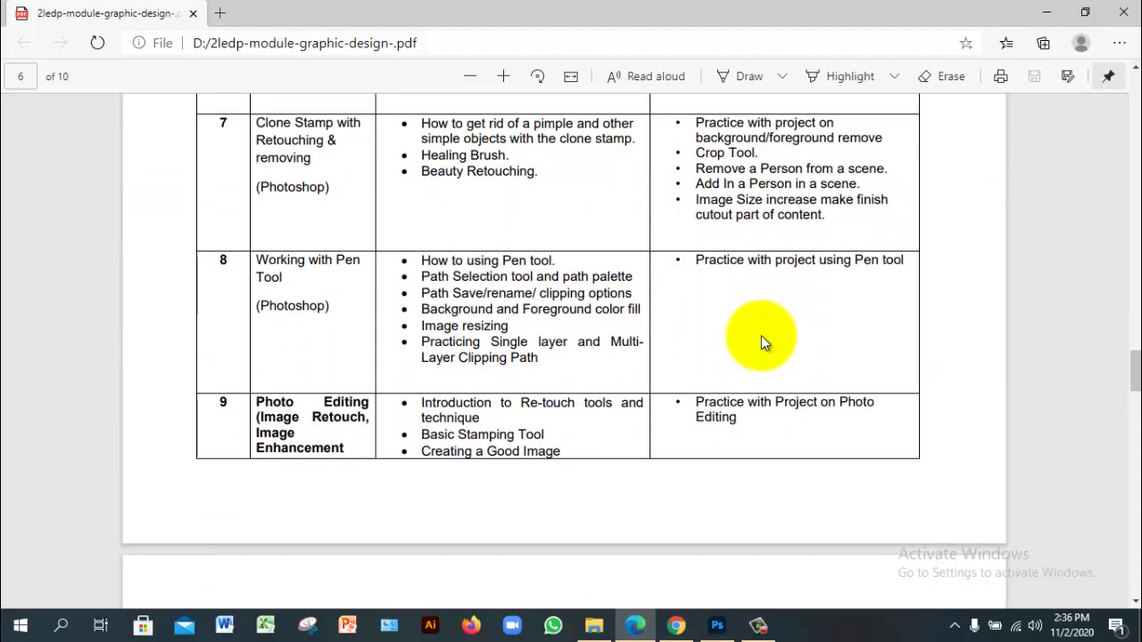
scroll(762, 344, "down", 2)
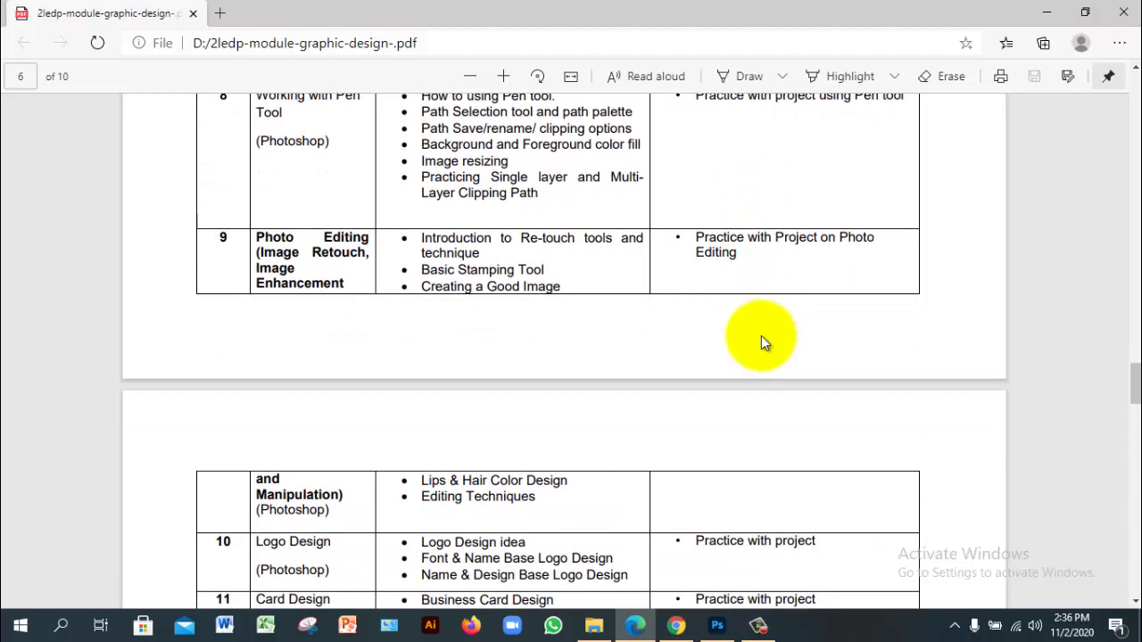
scroll(762, 343, "up", 1)
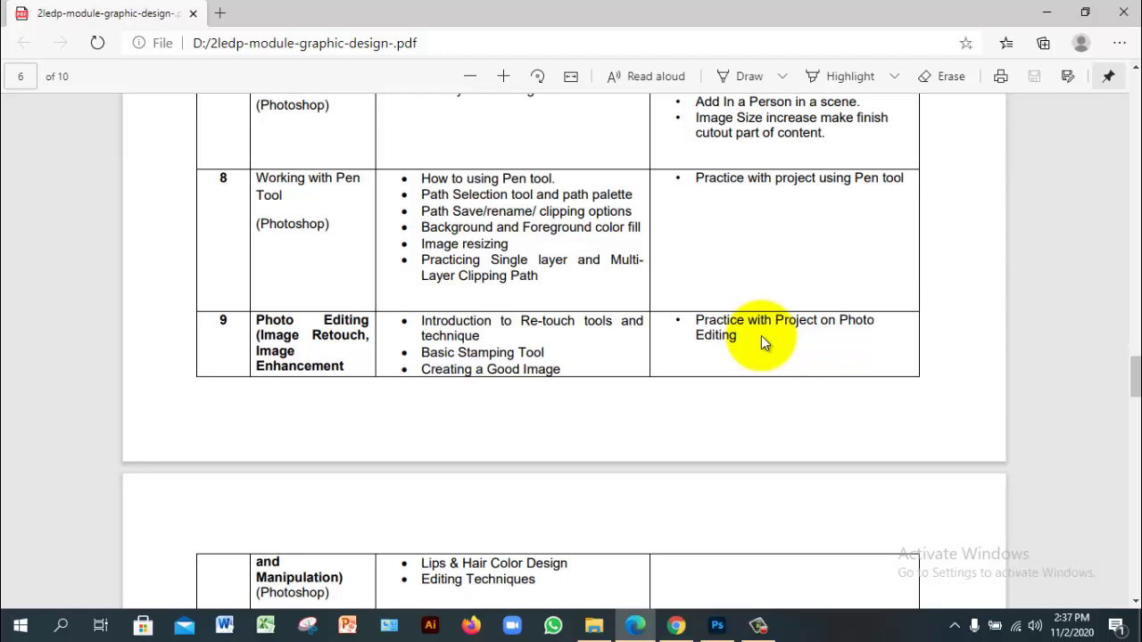
Return to the Google Meet window and raise the system volume to hear the participants.
key("alt+Tab")
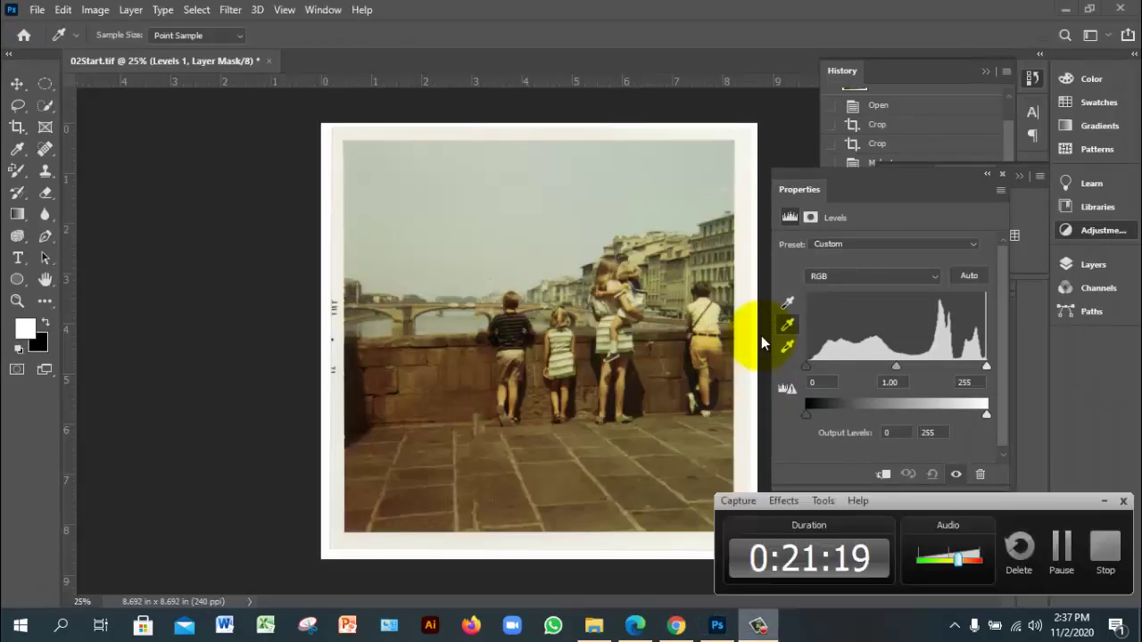
key("alt+Tab")
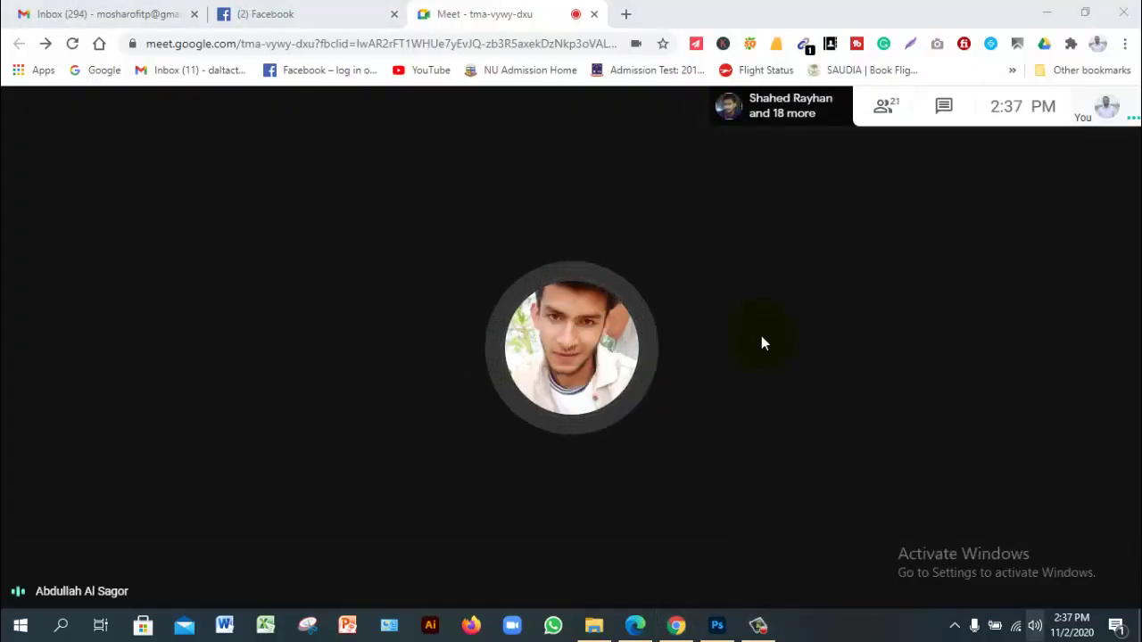
key("XF86AudioRaiseVolume")
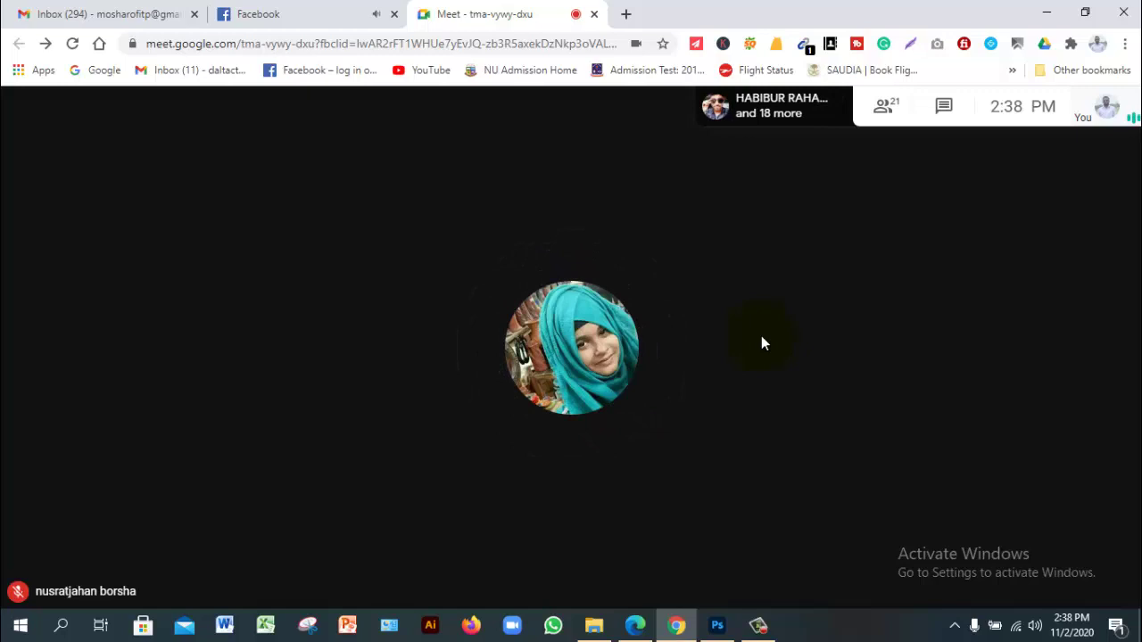
key("alt+Tab")
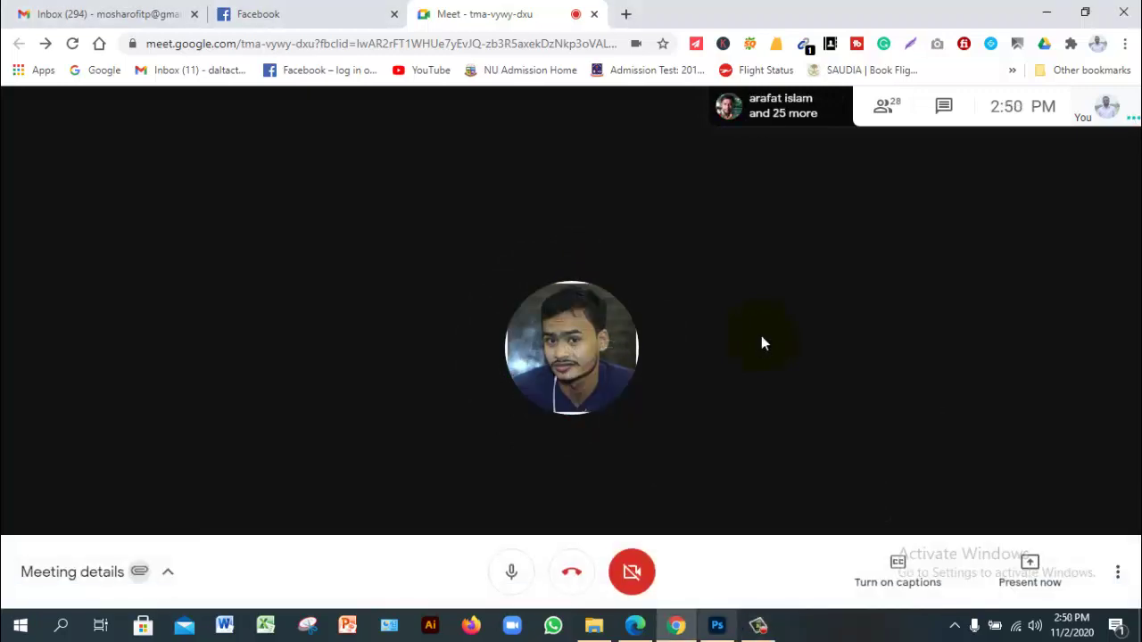
Switch to Photoshop, close 02Start.tif without saving, and activate the Spot Healing Brush.
key("alt+Tab")
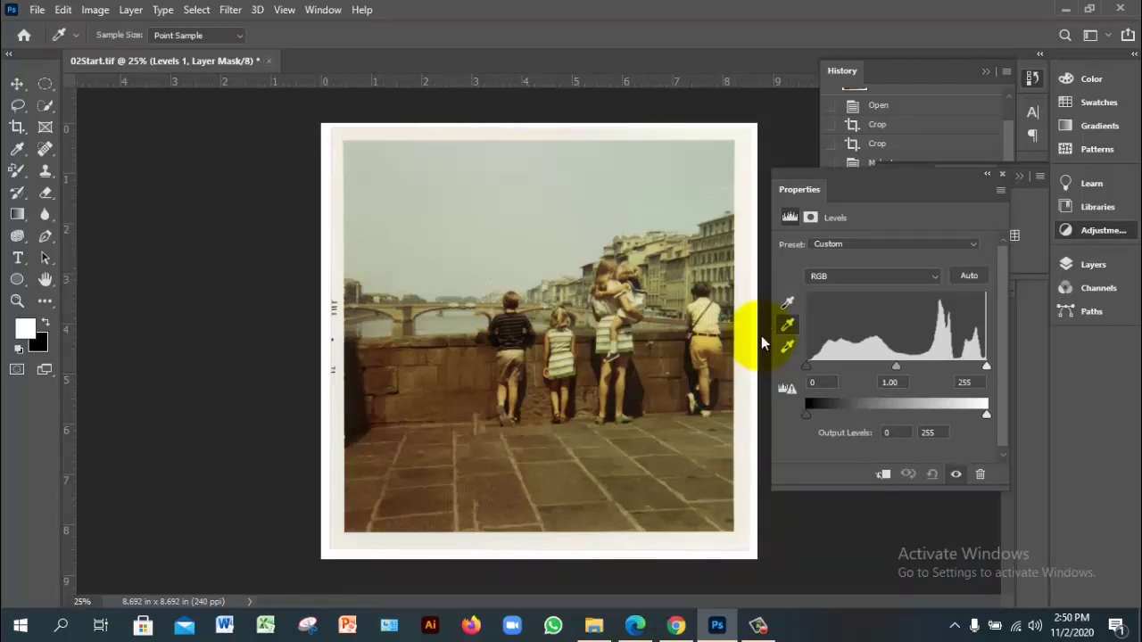
key("ctrl+w")
key("n")
key("j")
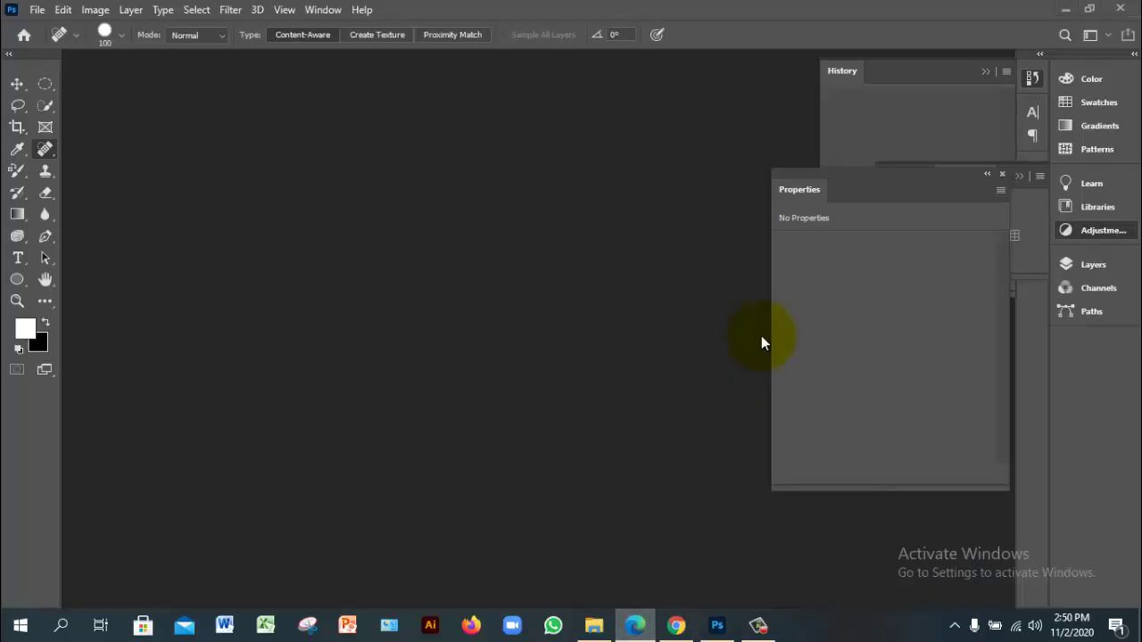
Switch to the module PDF in Edge and mark the first Pen tool topics of class 8.
key("alt+Tab")
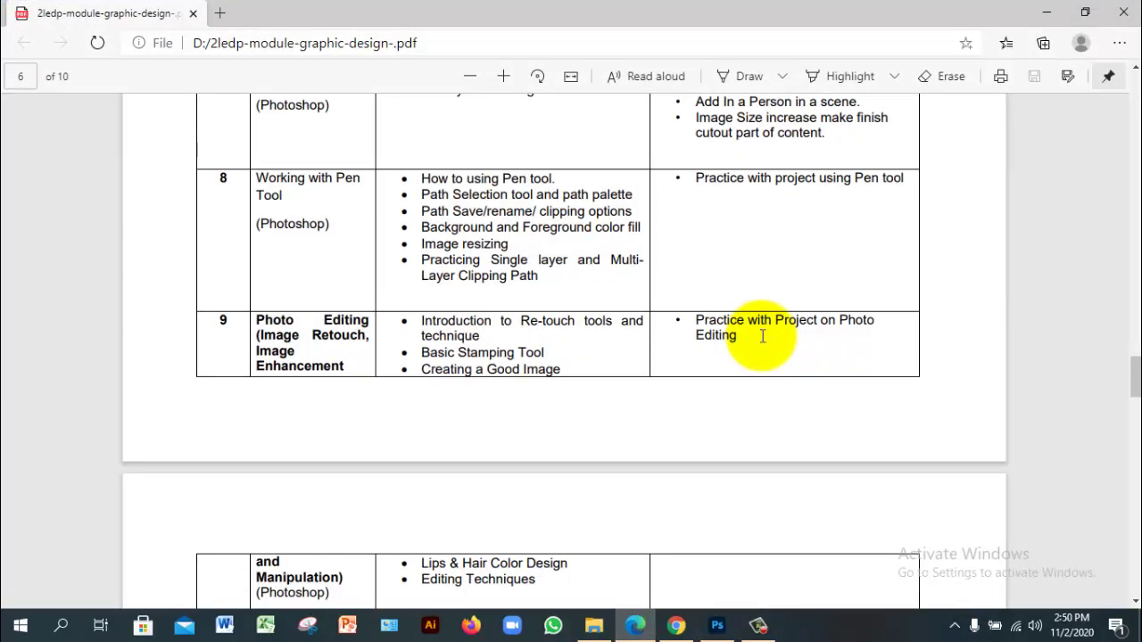
left_click_drag(421, 179, 562, 195)
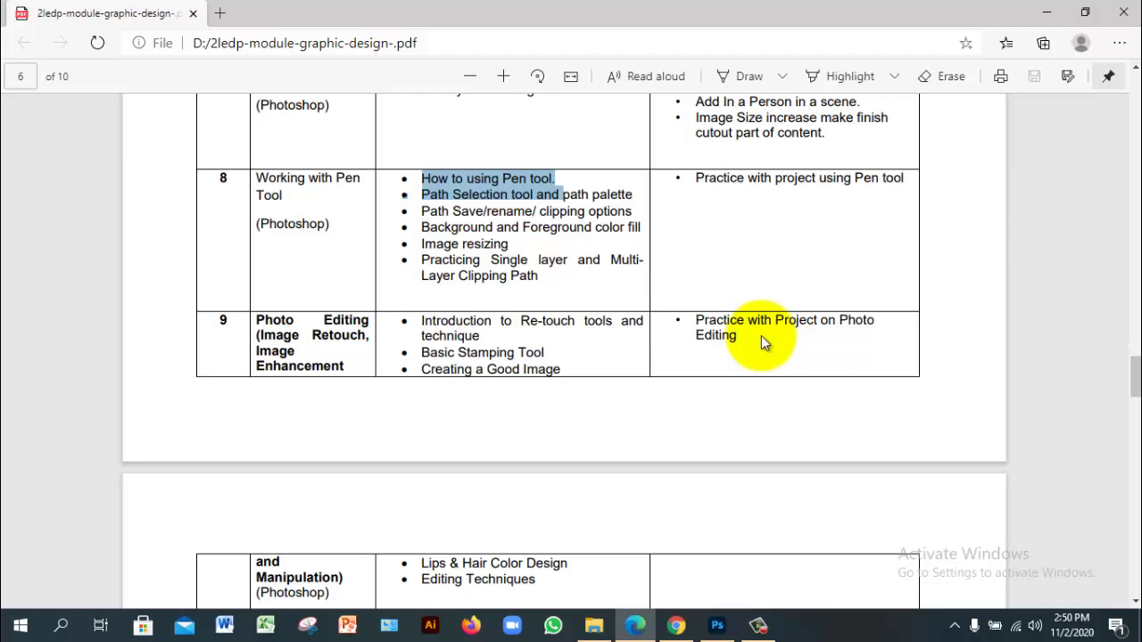
Return to Photoshop and create a new 1366 x 768 px document with a white artboard.
key("alt+Tab")
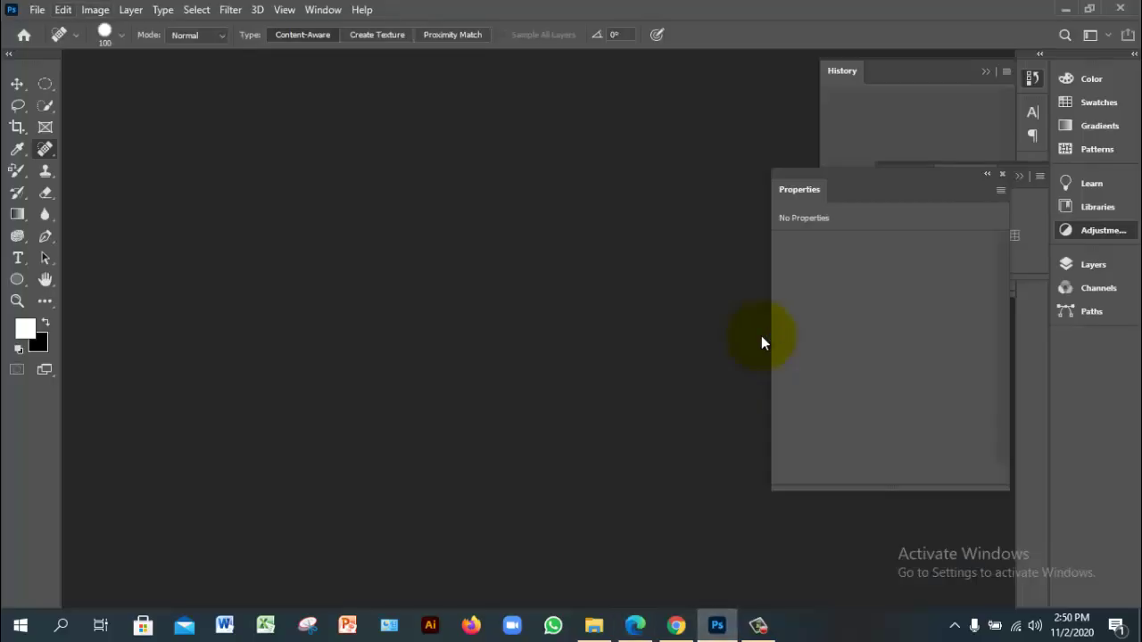
key("alt+f")
key("Right")
key("Left")
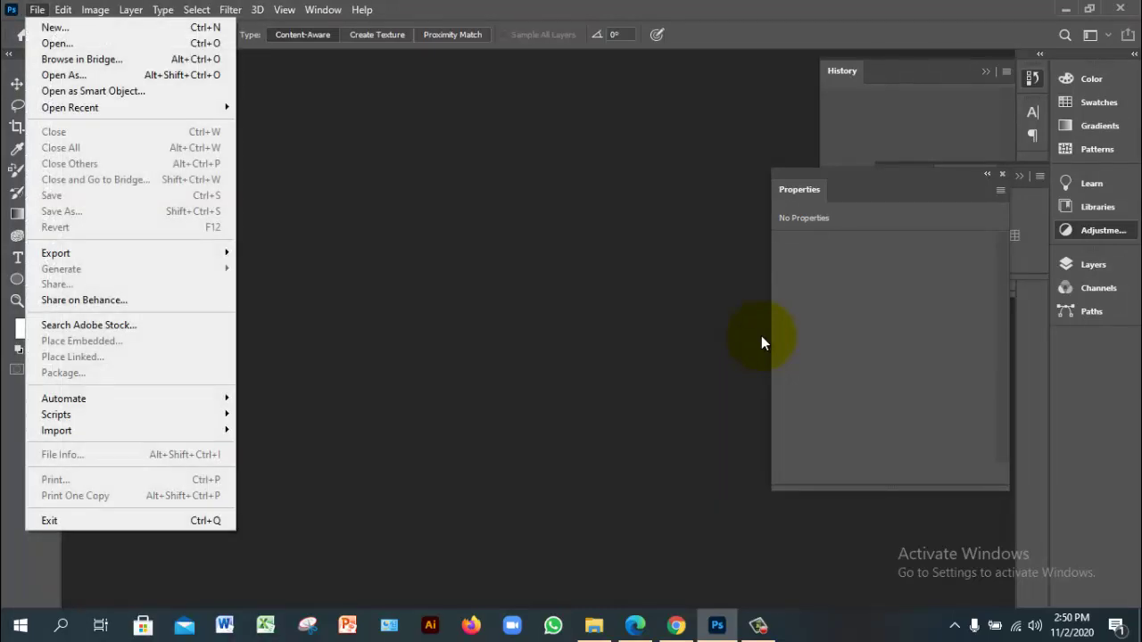
key("Return")
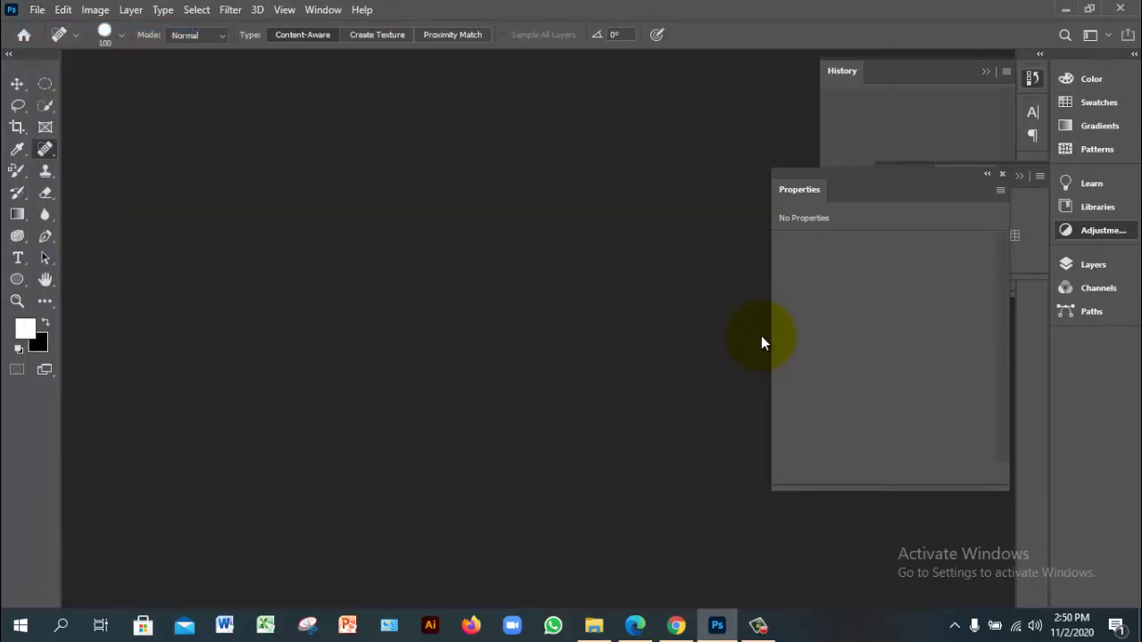
key("alt+Tab")
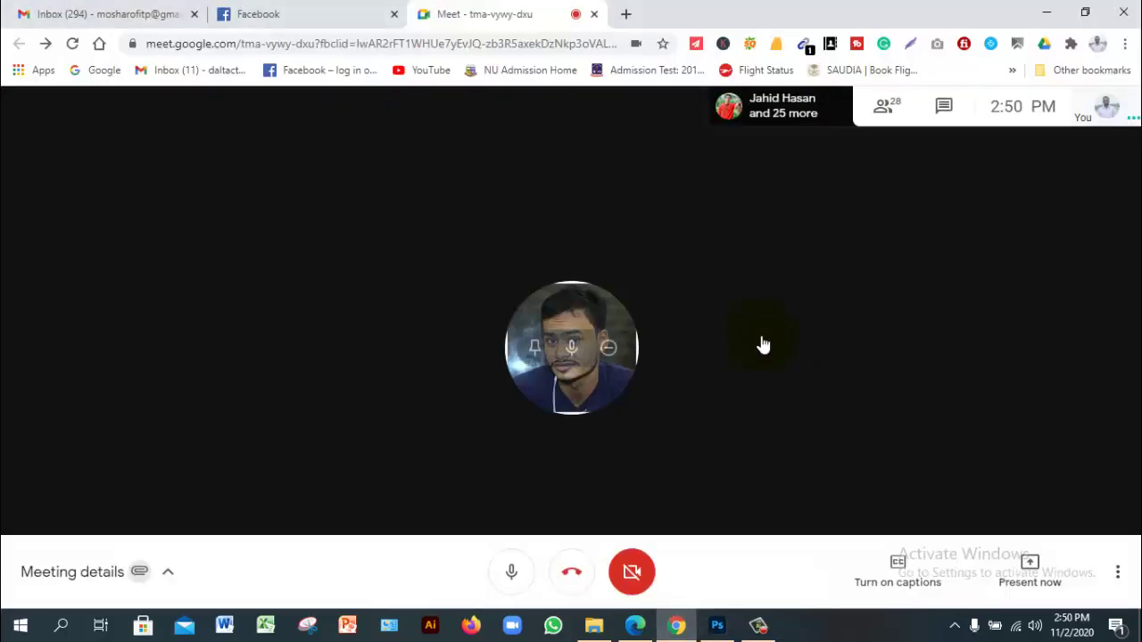
key("alt+Tab")
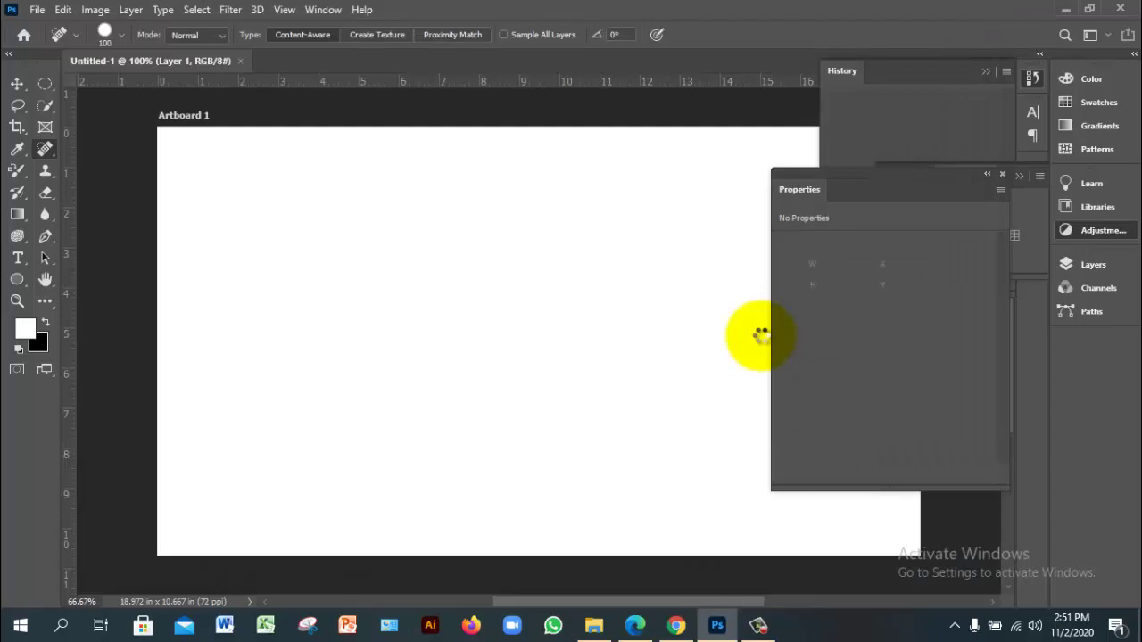
Switch to Google Meet and present the entire screen to the meeting.
key("alt+Tab")
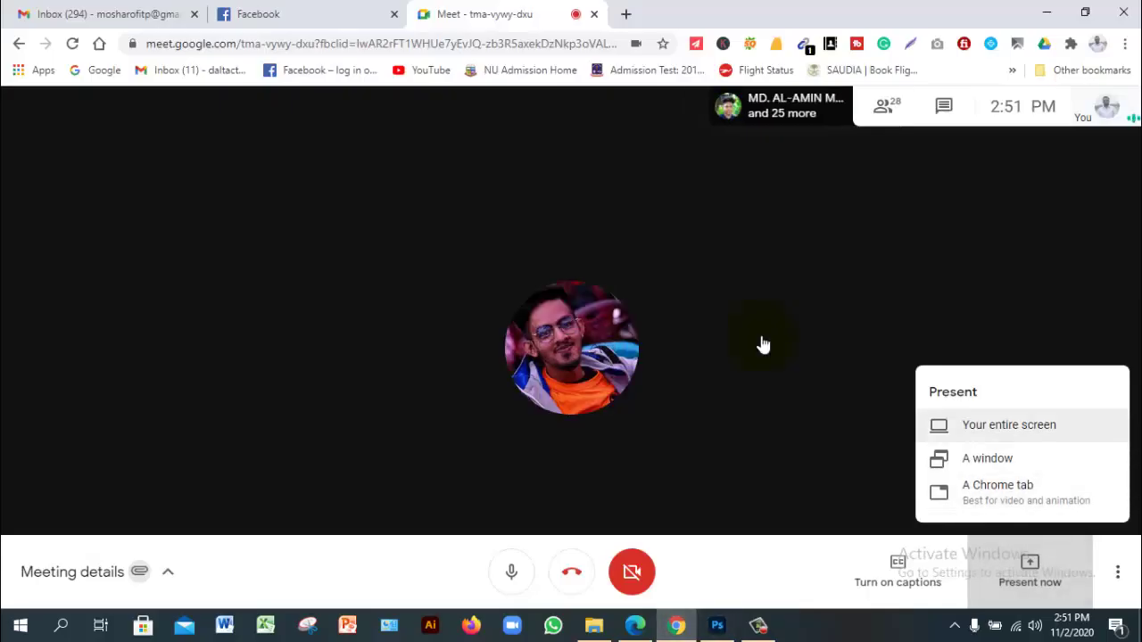
key("Return")
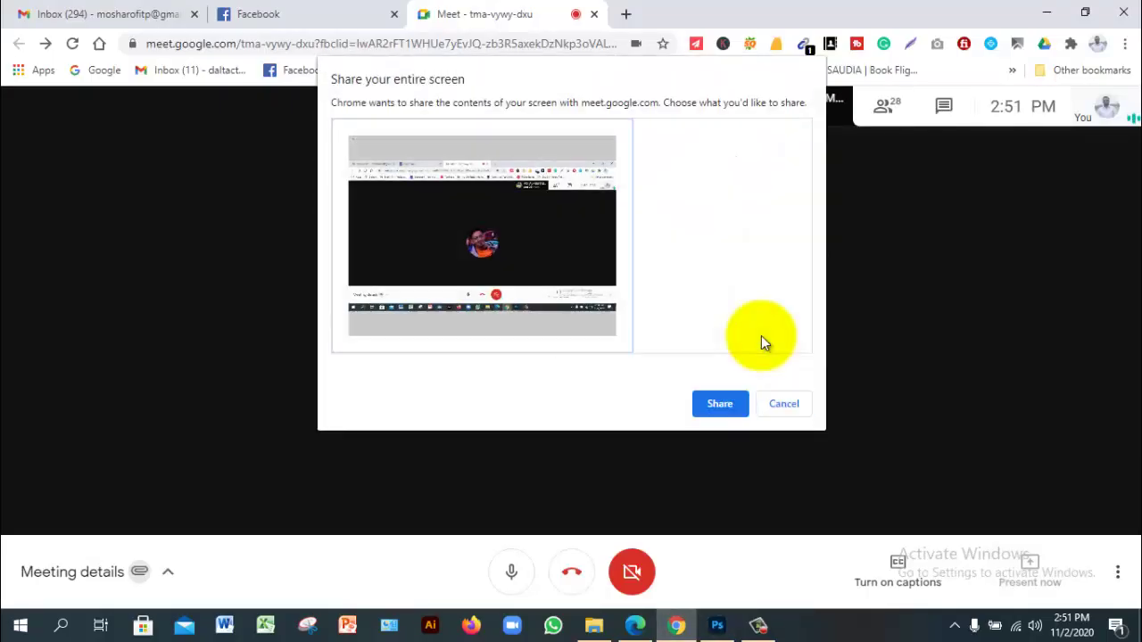
key("Return")
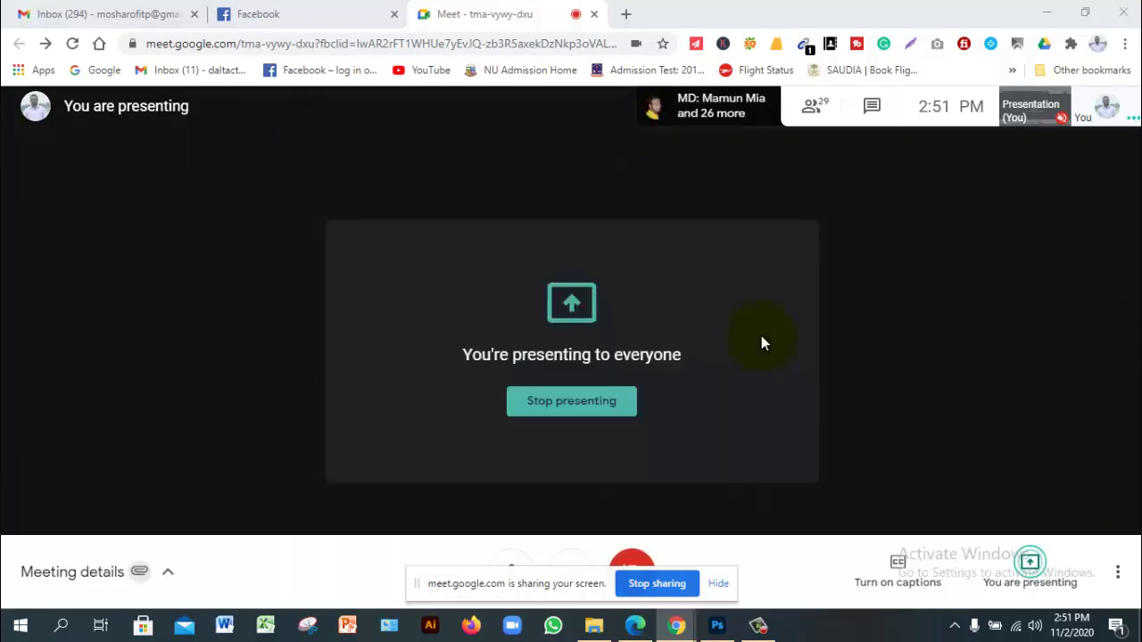
Switch back to Photoshop, select the artboard with the Move tool, and collapse the Properties panel.
key("alt+Tab")
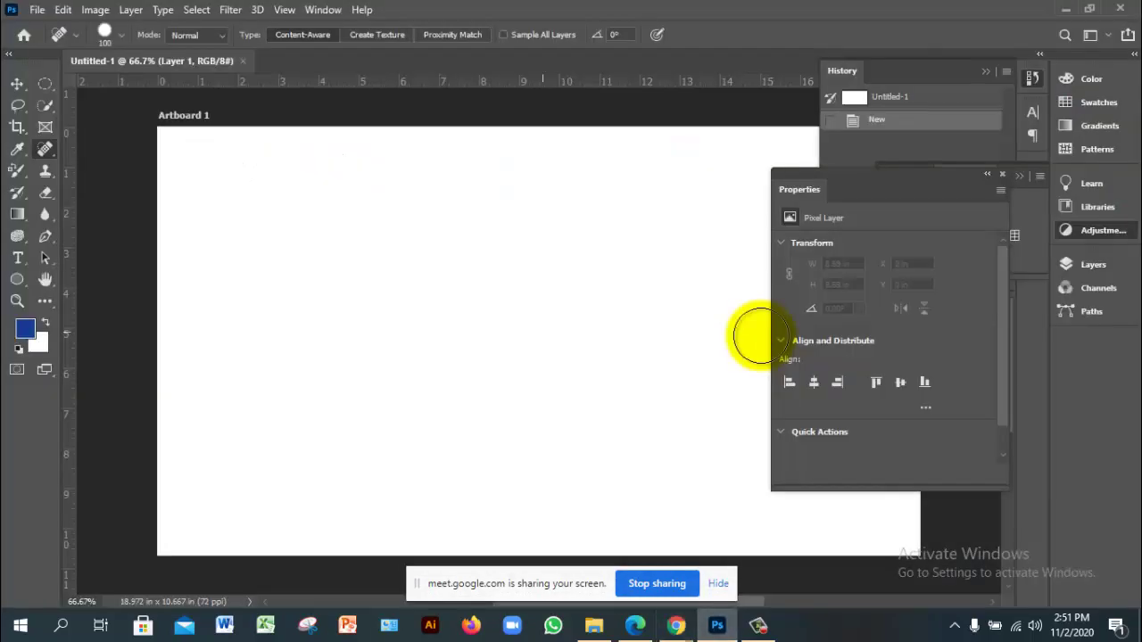
key("v")
left_click(762, 339)
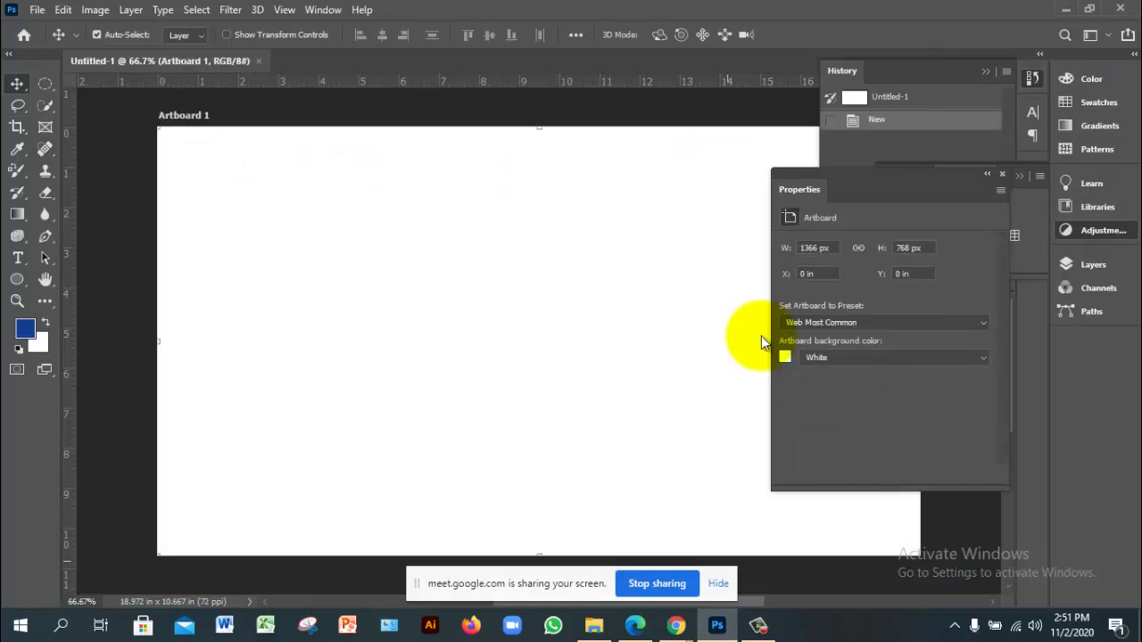
left_click(762, 342)
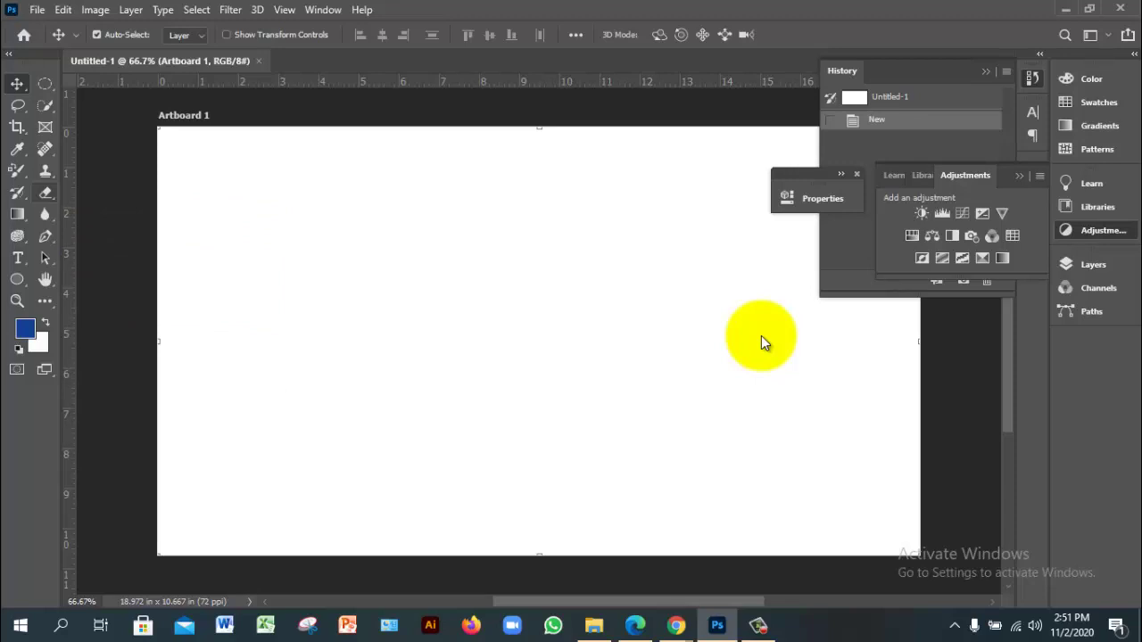
Go through the Pen tool variants down to the Convert Point Tool and activate the standard Pen Tool.
key("p")
key("p")
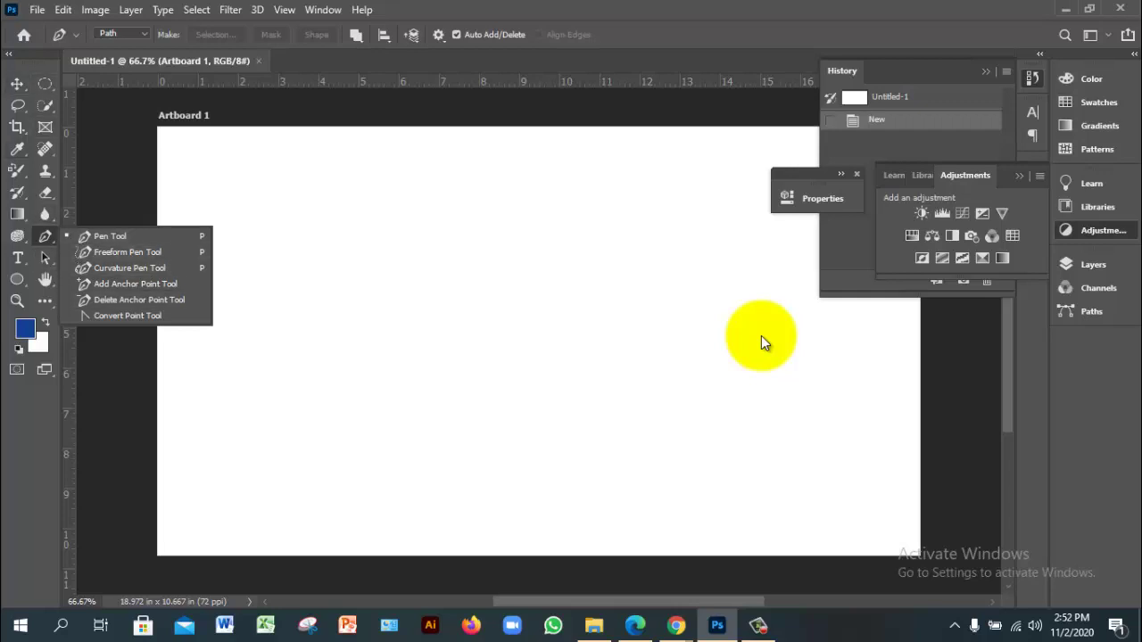
key("Escape")
key("Down")
key("Up")
key("Down")
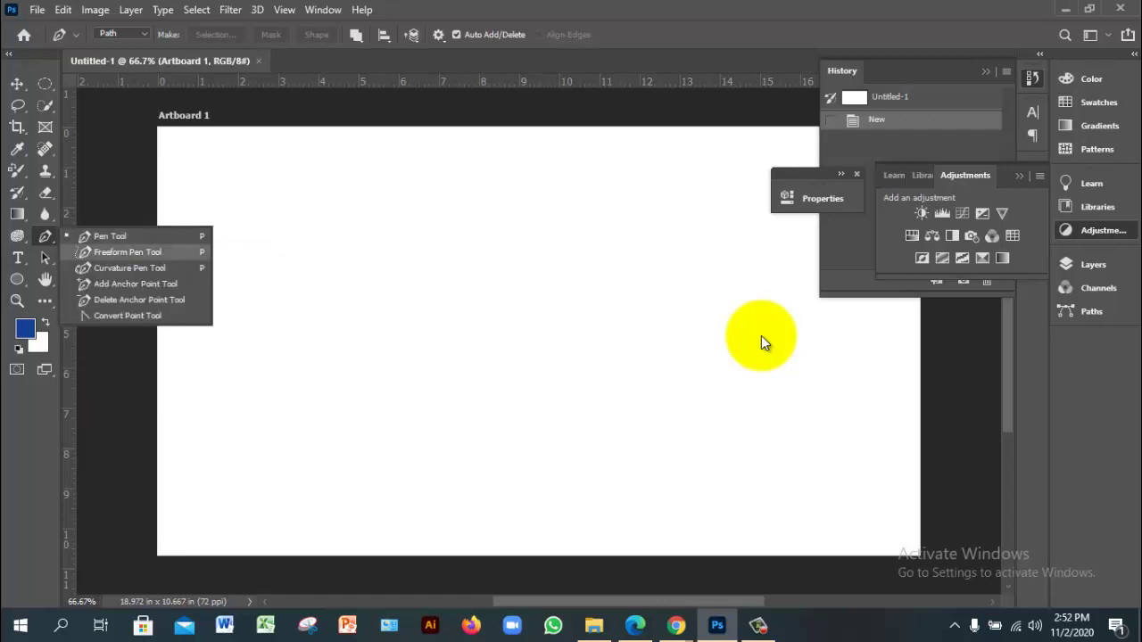
key("Down")
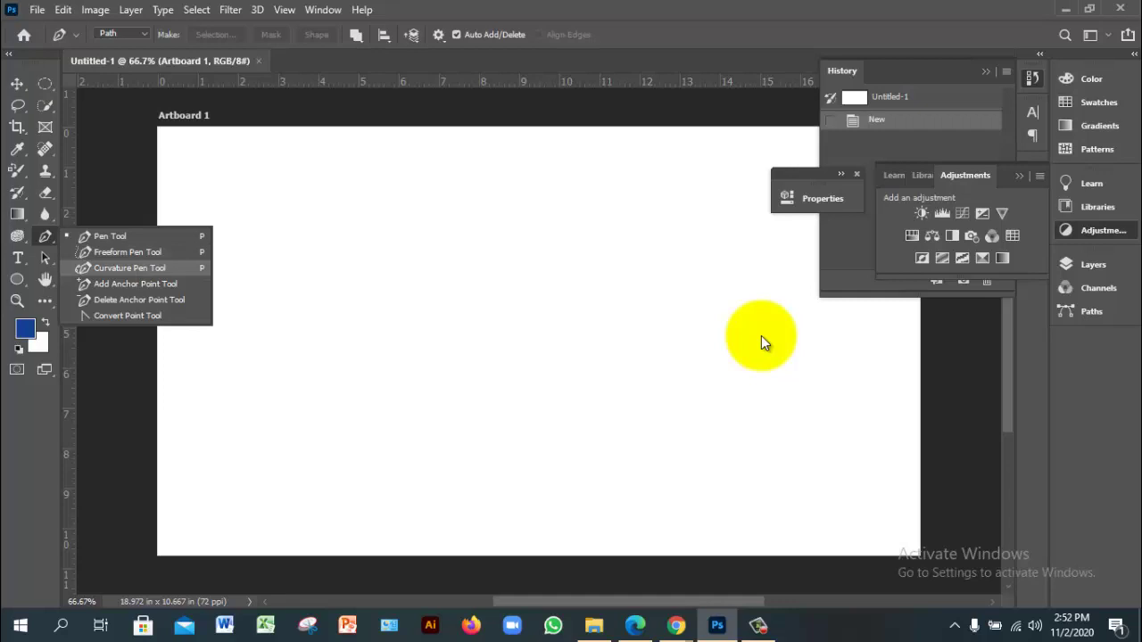
key("Down")
key("Down")
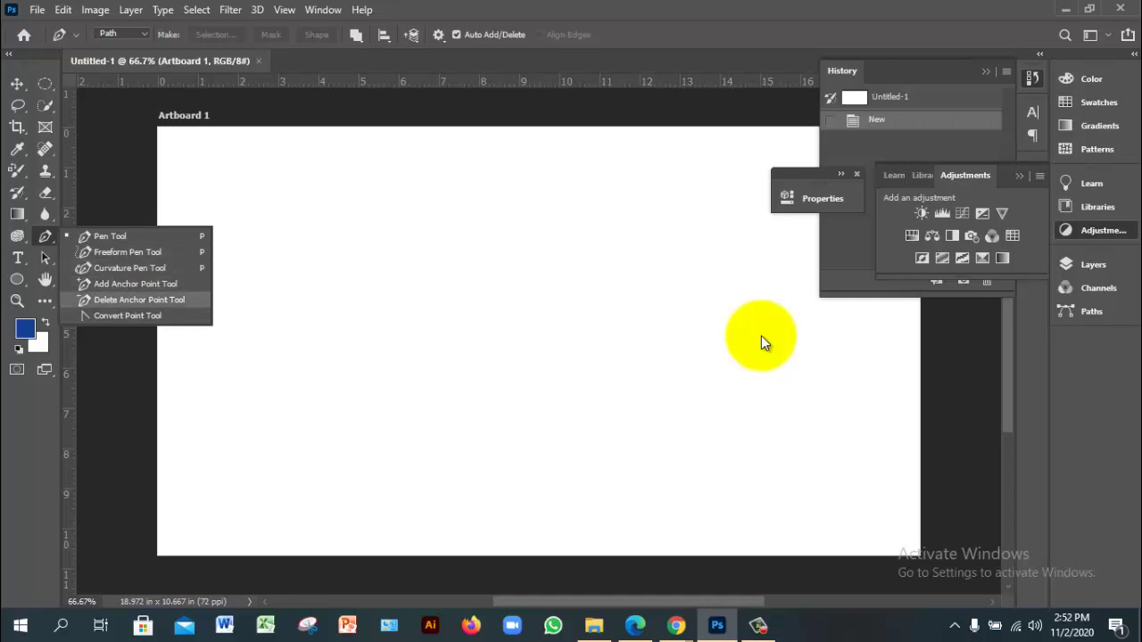
key("Down")
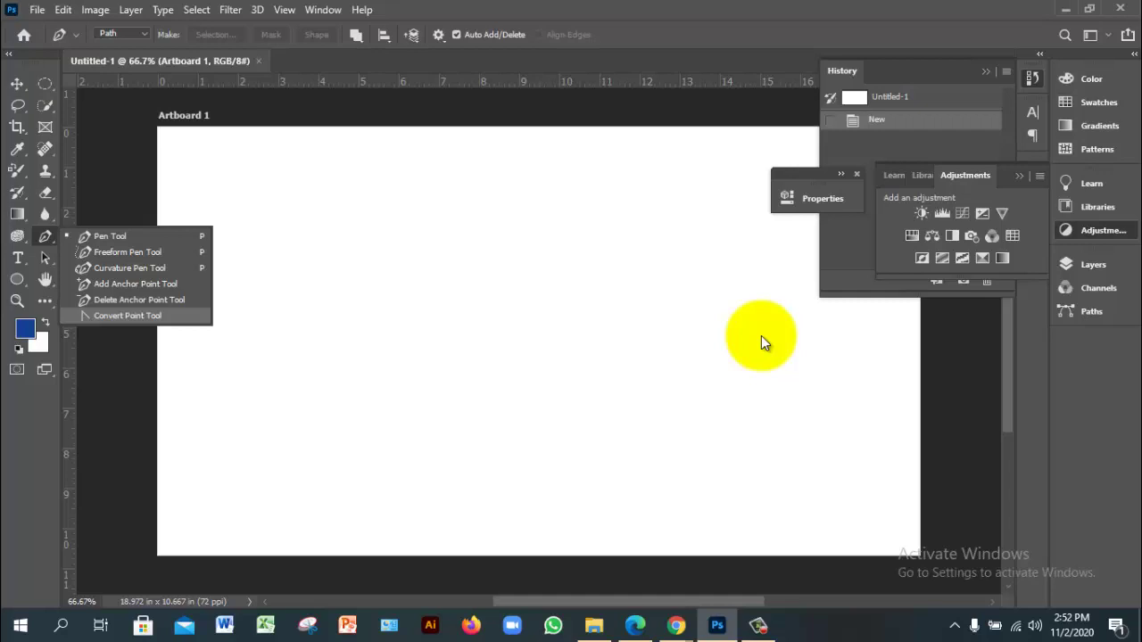
key("Up")
key("Up")
key("Up")
key("Up")
key("Return")
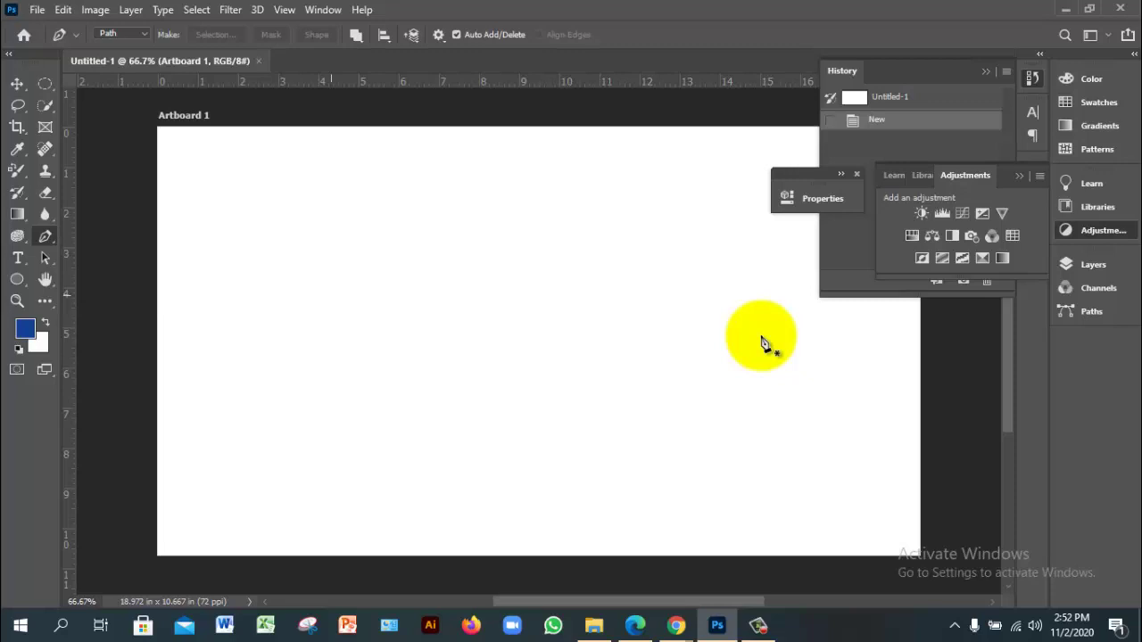
Compare the Pen tool's Shape and Path drawing modes and choose Path.
key("alt+Down")
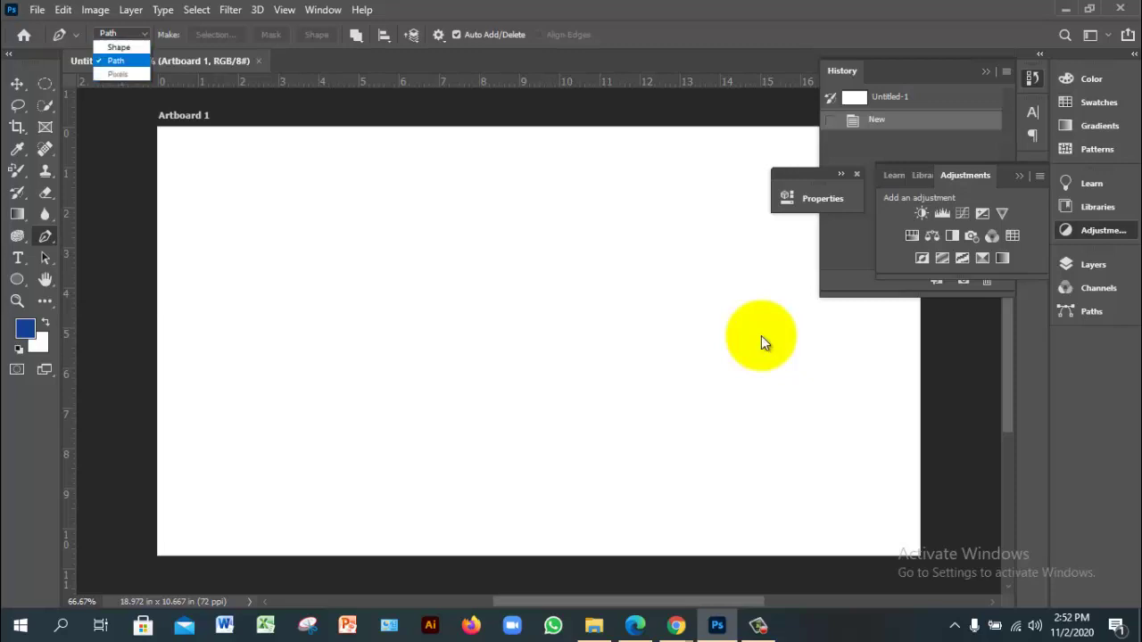
key("Up")
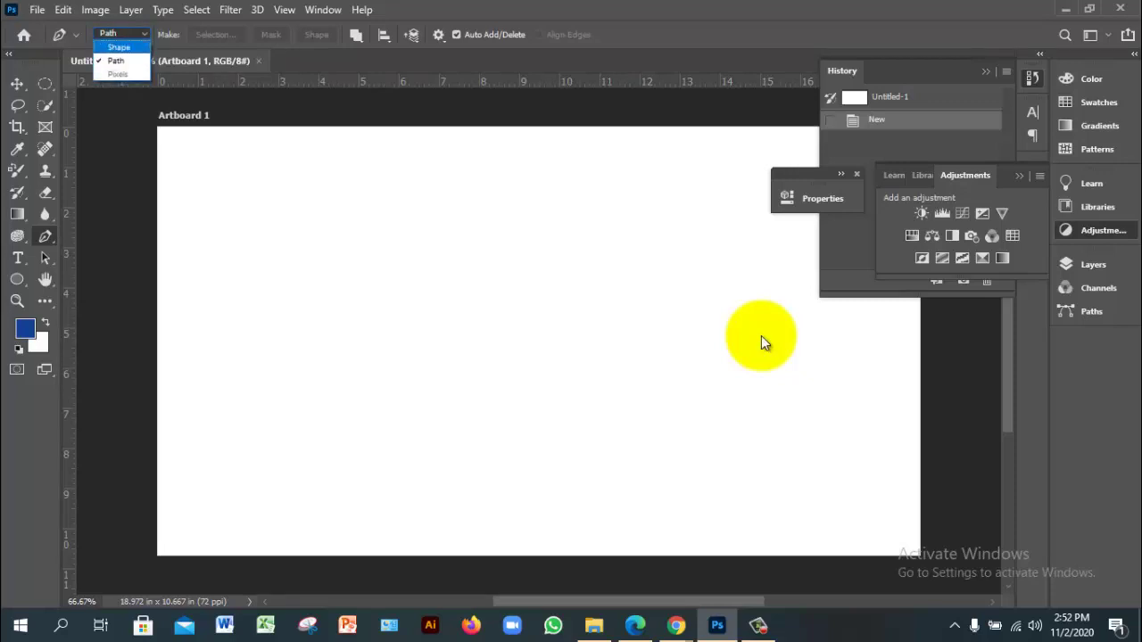
key("Down")
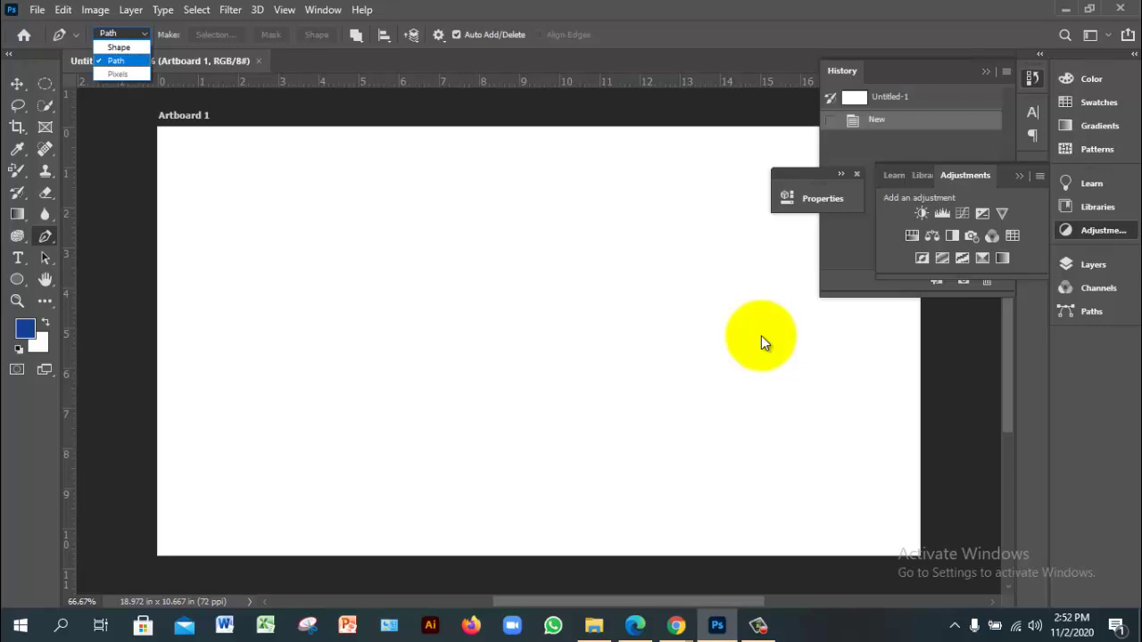
key("Return")
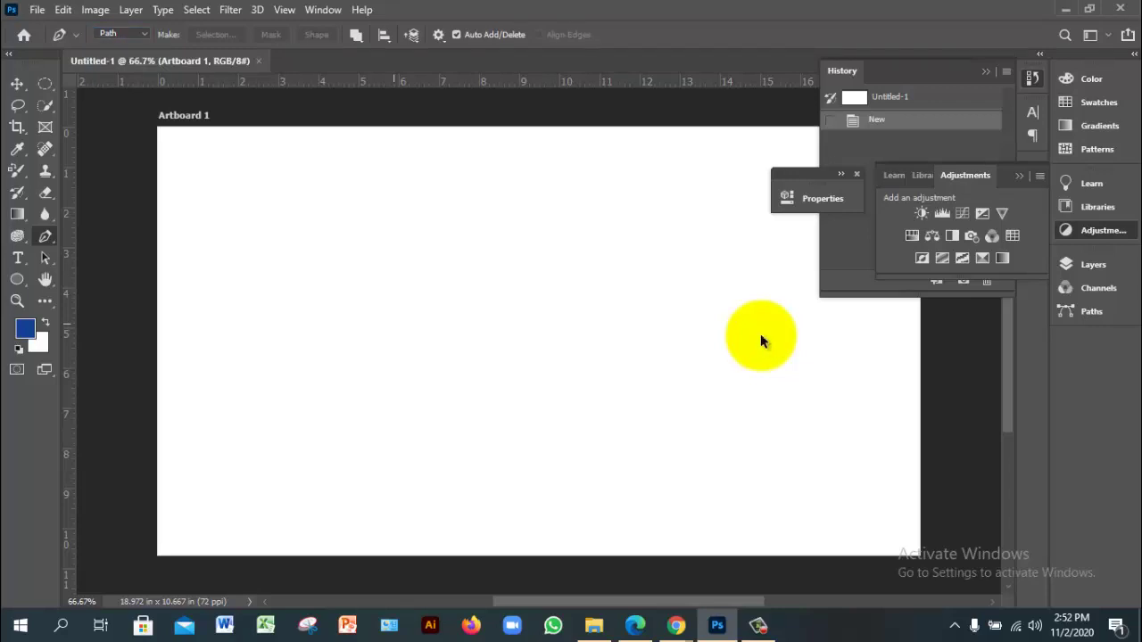
Draw an S-shaped curved path across the artboard from its left part to beyond its right edge.
key("ctrl+minus")
left_click(249, 289)
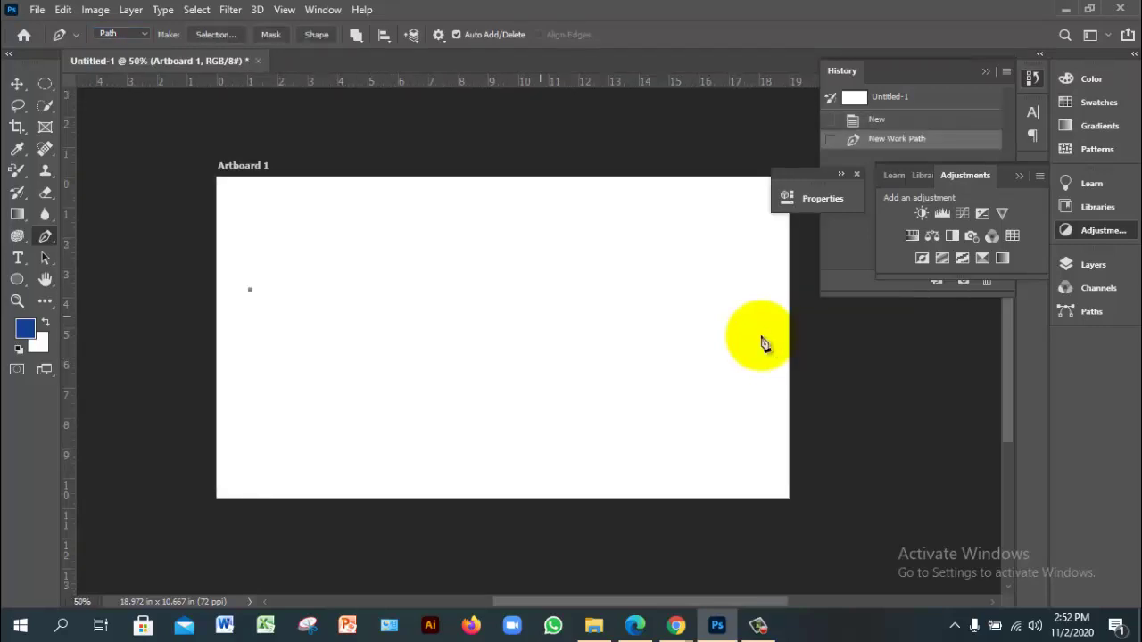
left_click_drag(547, 309, 648, 371)
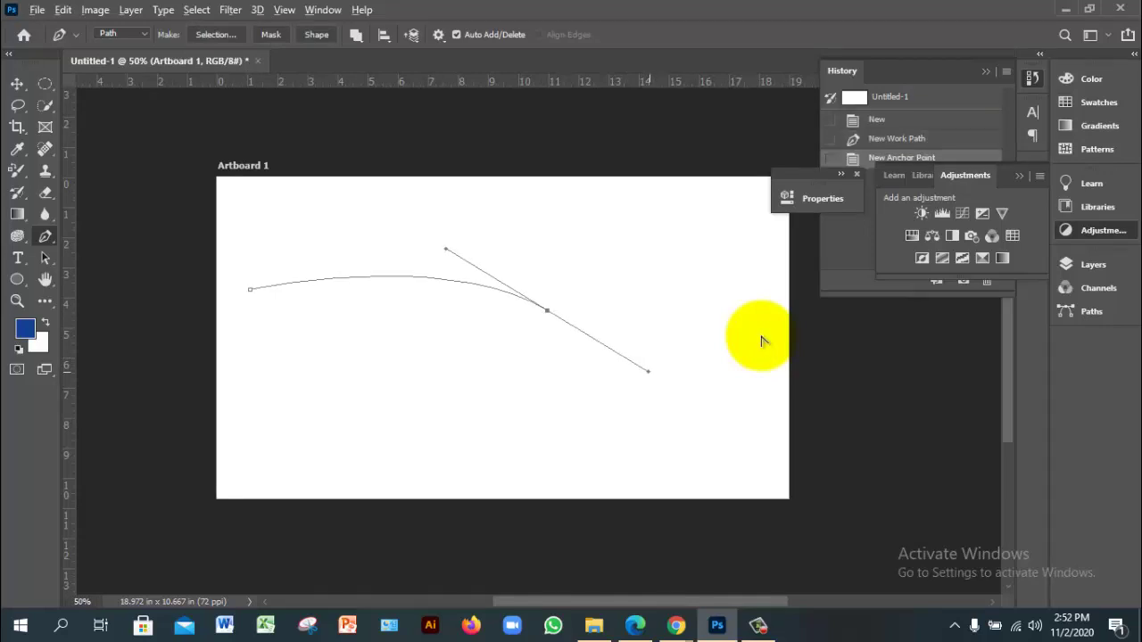
key("ctrl+minus")
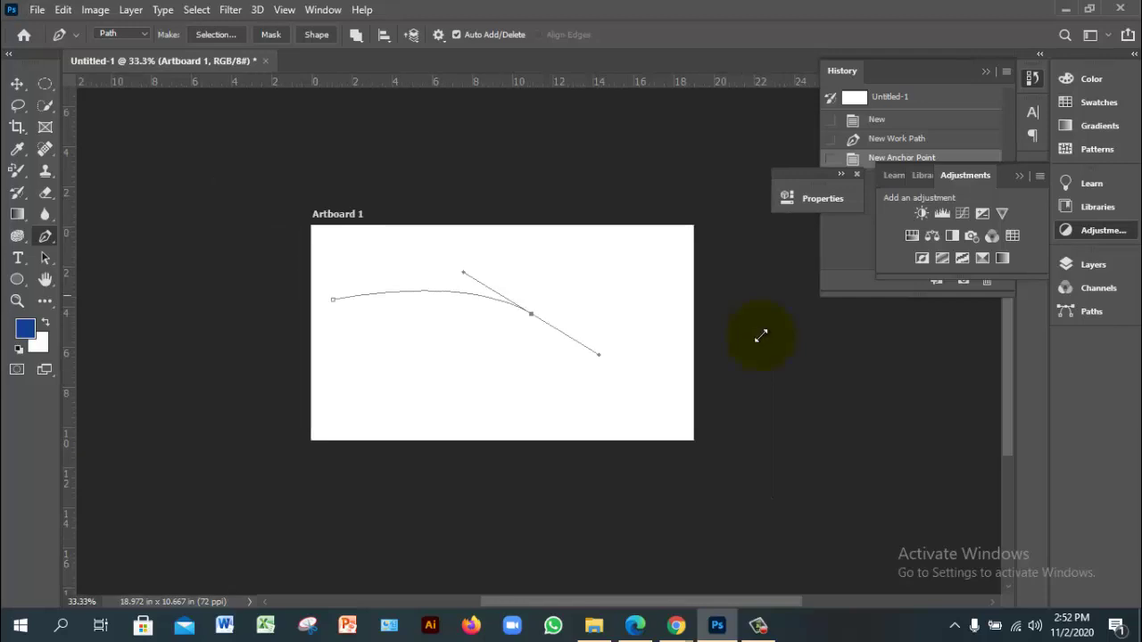
left_click_drag(747, 283, 798, 247)
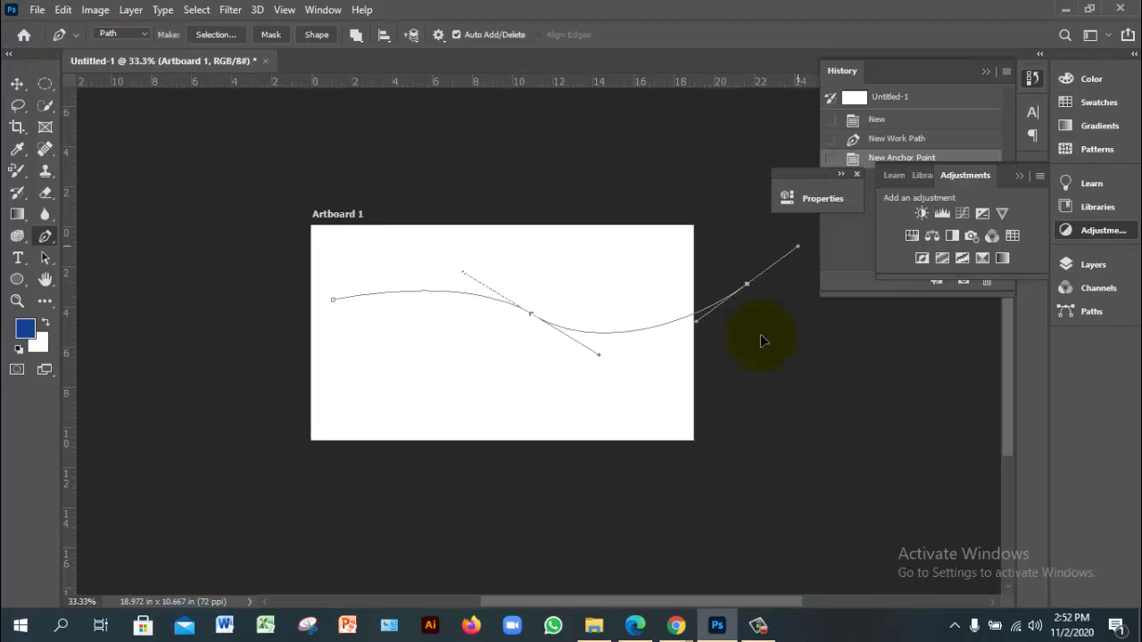
Continue the path with anchor points around the outside above the artboard and close it at its starting anchor.
left_click(538, 142)
left_click(332, 151)
left_click(275, 170)
left_click(255, 229)
left_click(262, 298)
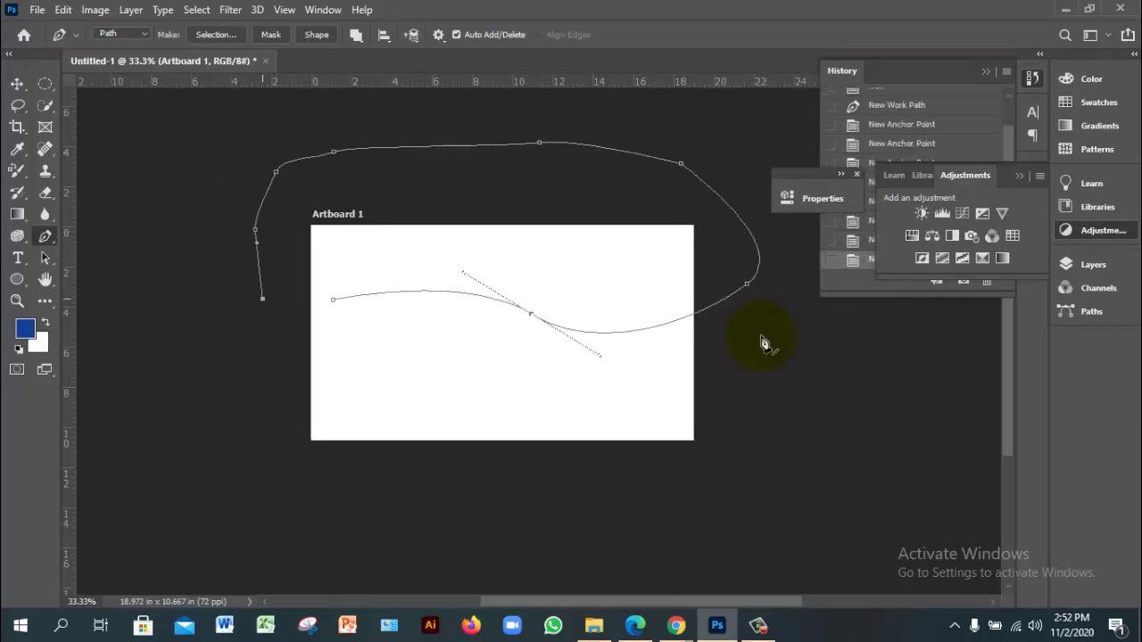
left_click(333, 300)
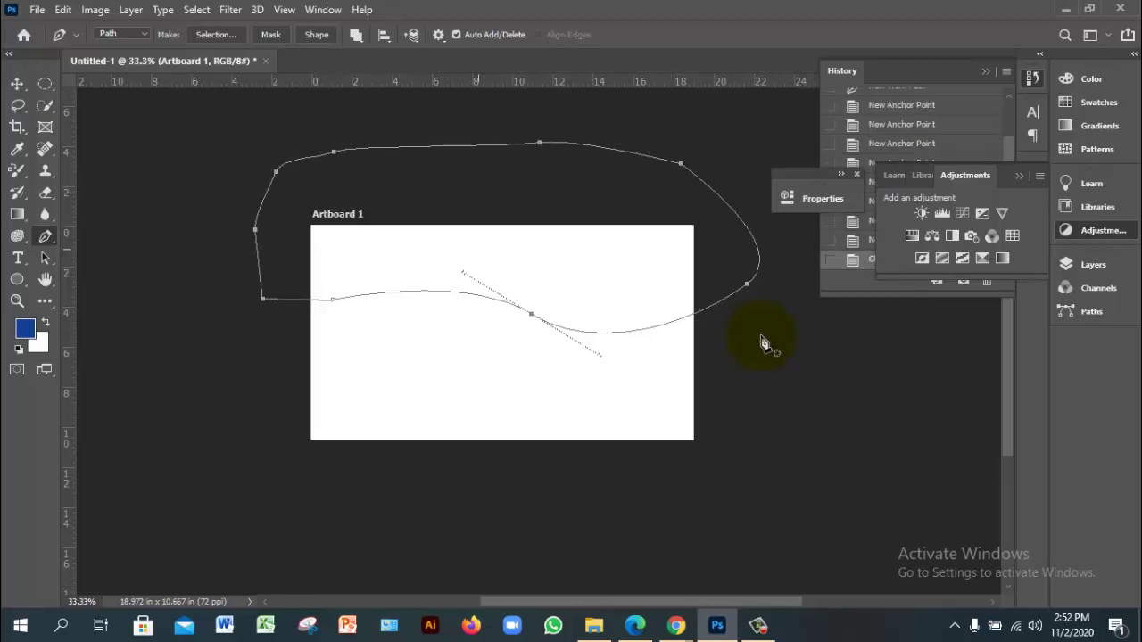
Convert the closed wave path into a new anti-aliased selection with a feather radius of 0 pixels.
right_click(763, 343)
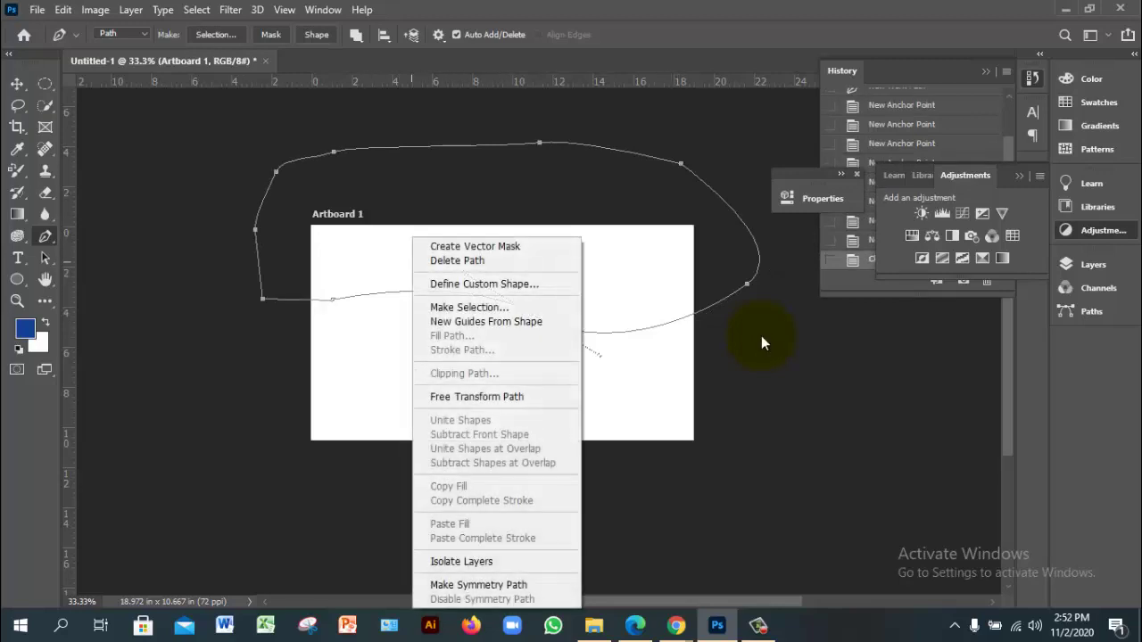
key("Down")
key("Down")
key("Down")
key("Down")
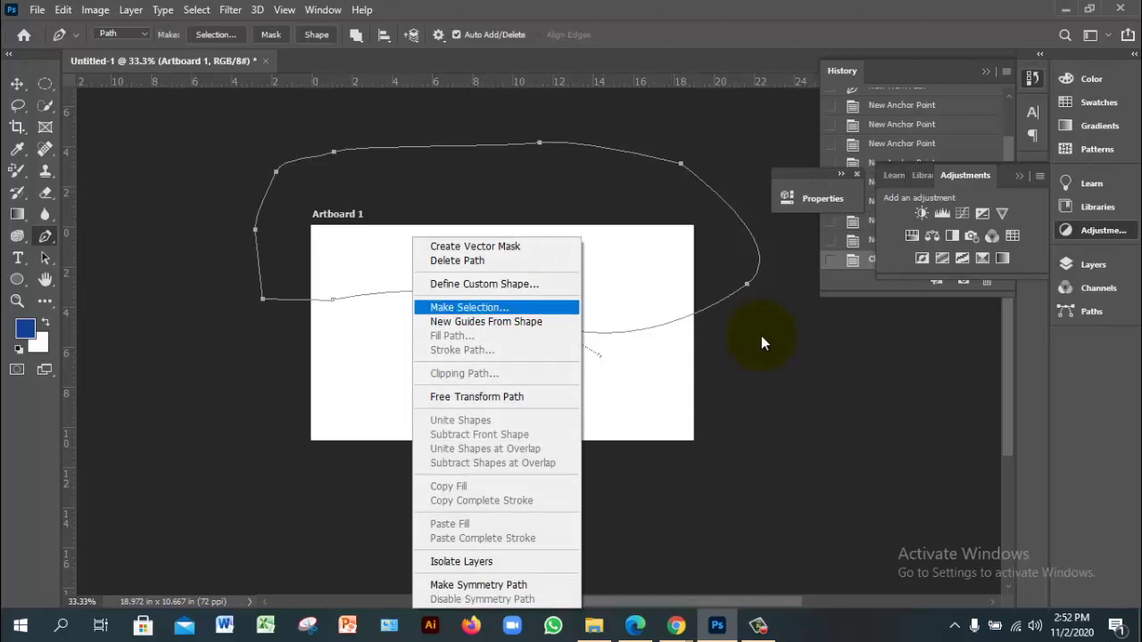
key("Return")
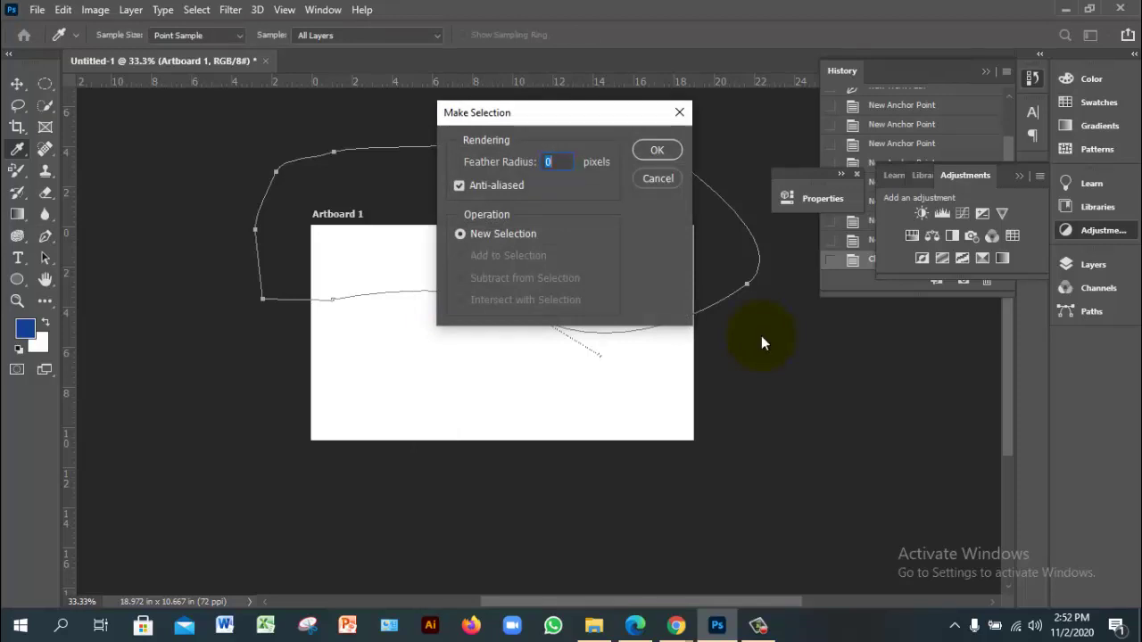
key("Return")
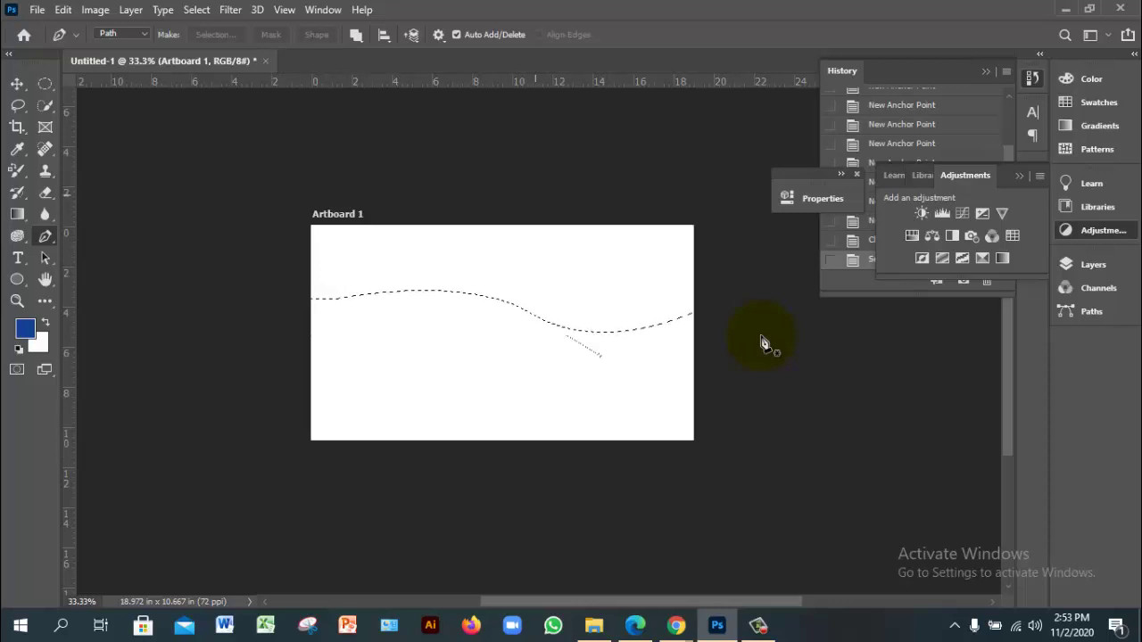
Fill the wave selection on Layer 1 with the blue foreground colour and deselect it.
key("F7")
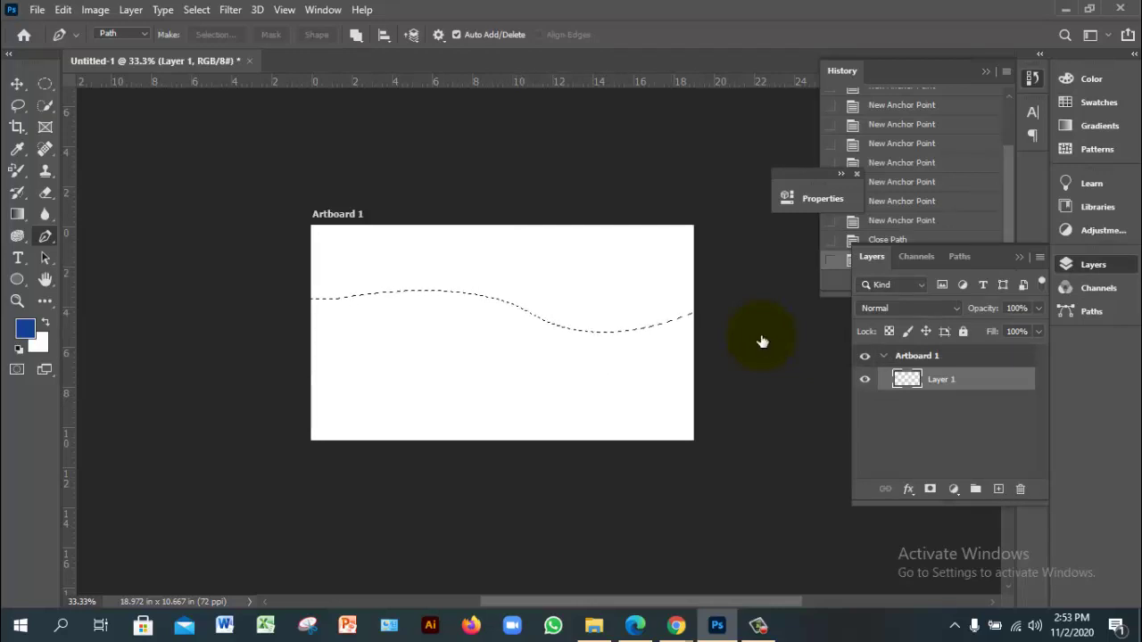
key("alt+BackSpace")
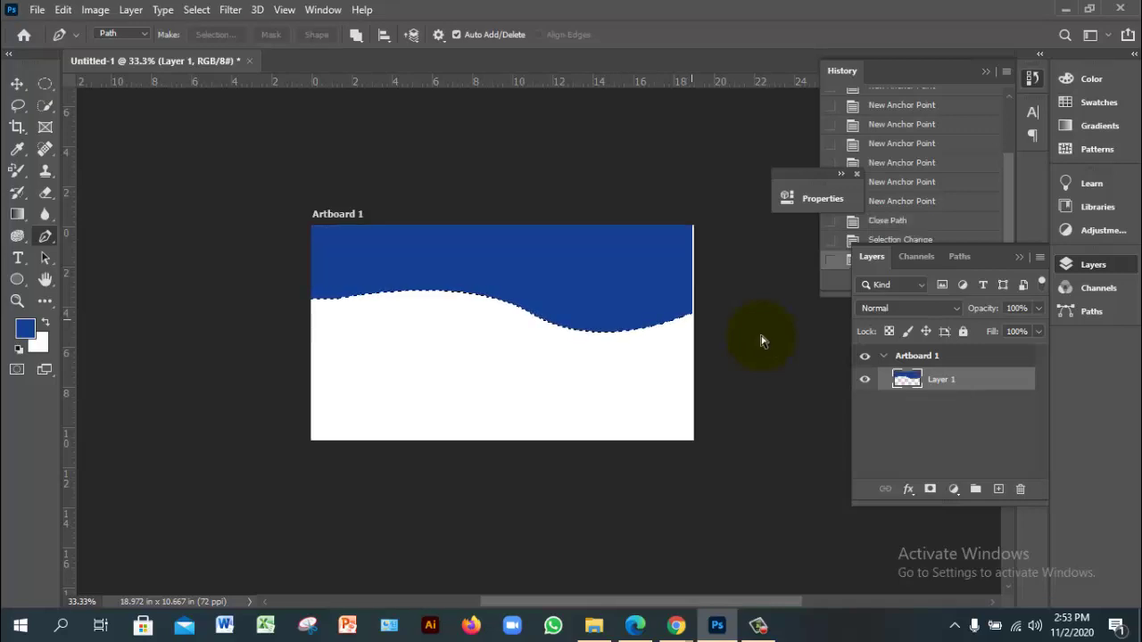
key("ctrl+d")
key("ctrl+plus")
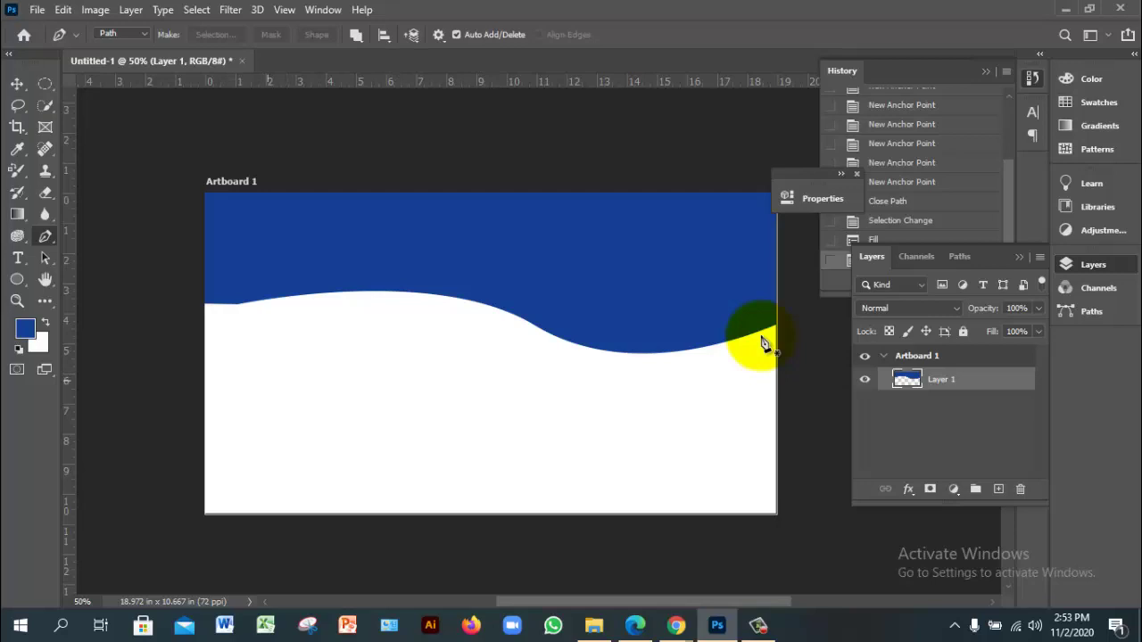
Draw a closed path of straight and curved segments in the white area below the blue wave.
key("ctrl+d")
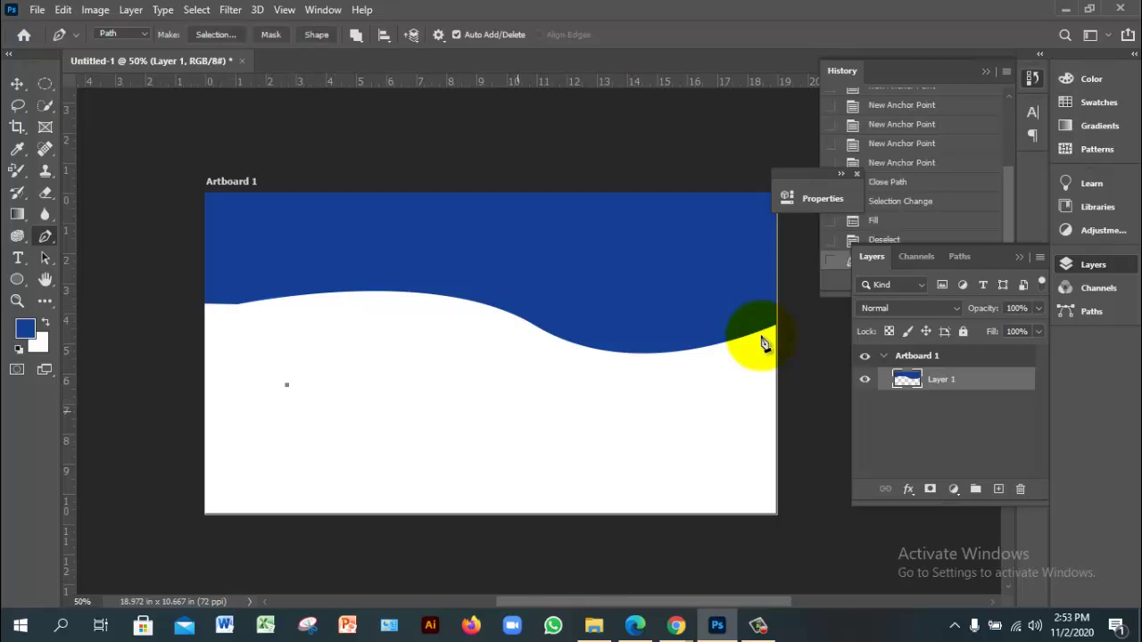
left_click(532, 385)
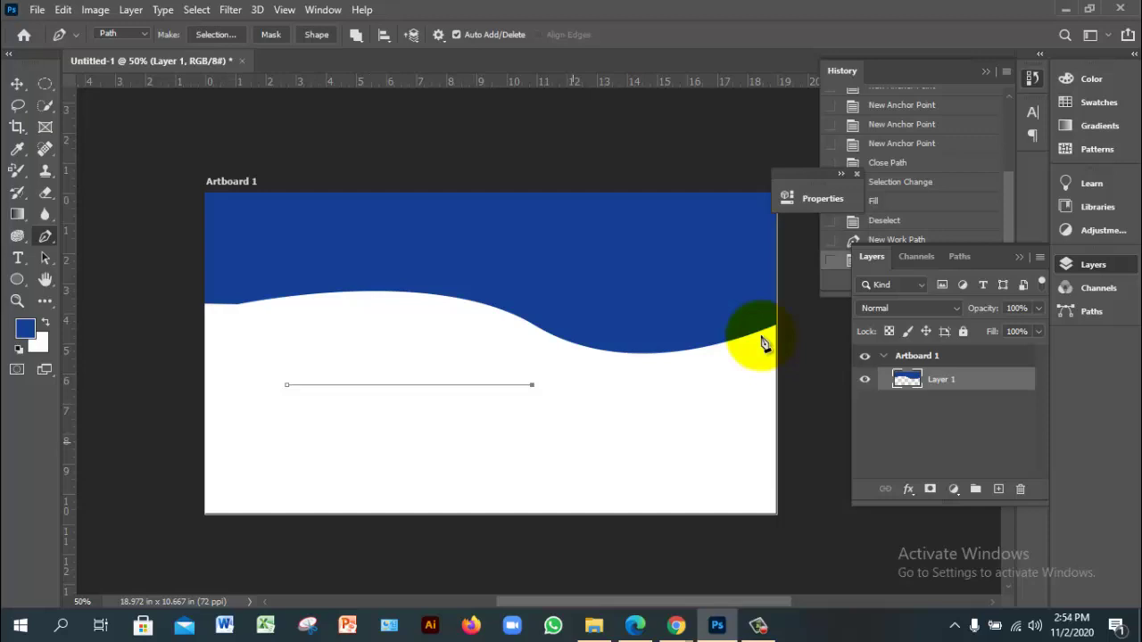
left_click(574, 441)
left_click(609, 402)
left_click_drag(638, 385, 652, 394)
left_click(651, 448)
left_click(505, 480)
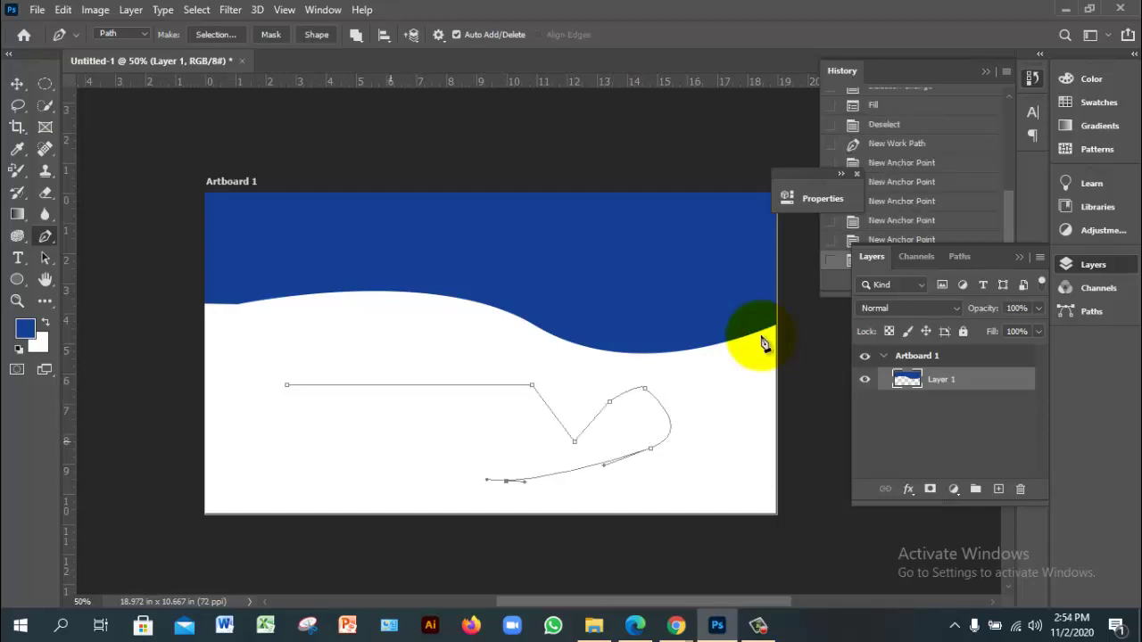
left_click(391, 443)
left_click(327, 418)
left_click(286, 384)
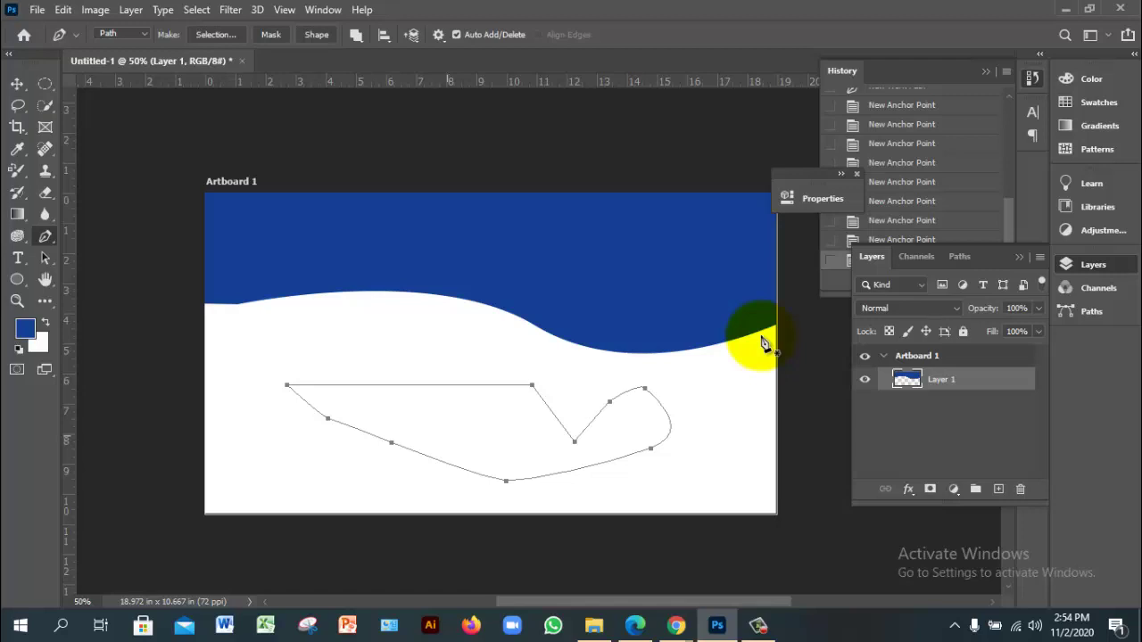
Undo the closed path and the deselection, back to the blue fill.
key("ctrl+z")
key("ctrl+z")
key("ctrl+z")
key("ctrl+z")
key("ctrl+z")
key("ctrl+z")
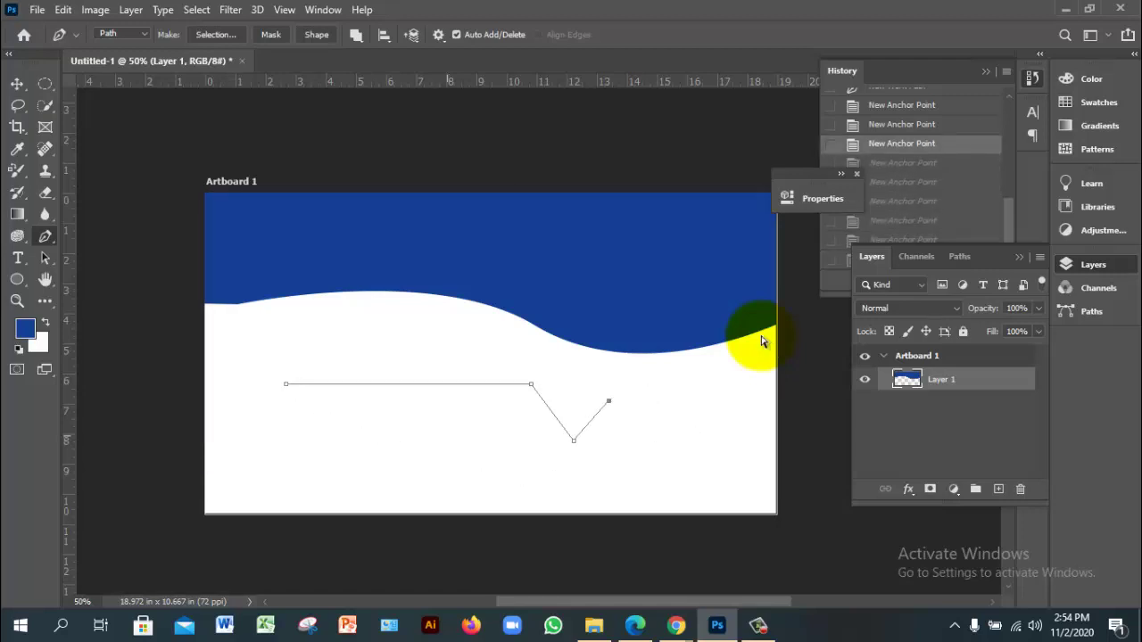
key("ctrl+z")
key("ctrl+z")
key("ctrl+z")
key("ctrl+z")
key("ctrl+z")
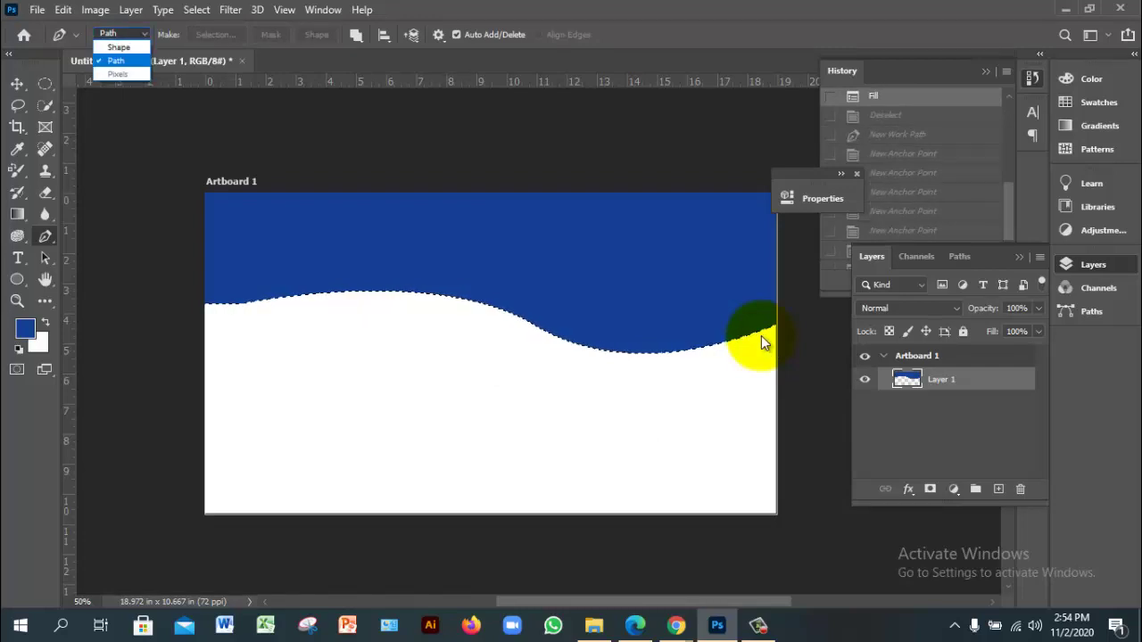
Set the Pen tool to Shape mode and draw a closed black-filled shape in the white area below the wave.
key("Up")
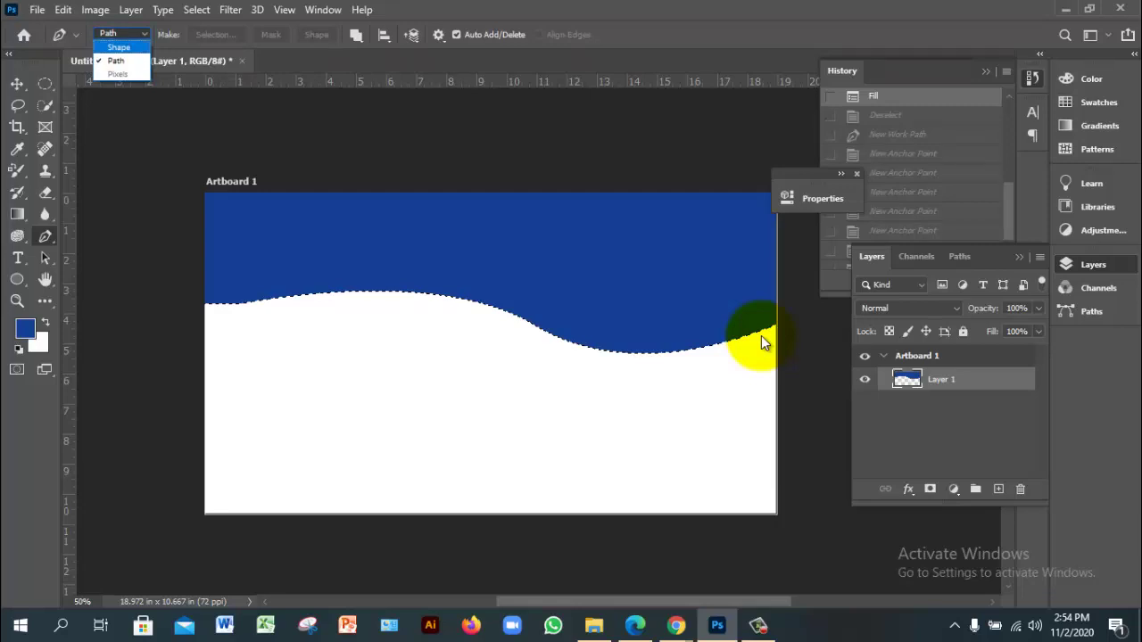
key("Return")
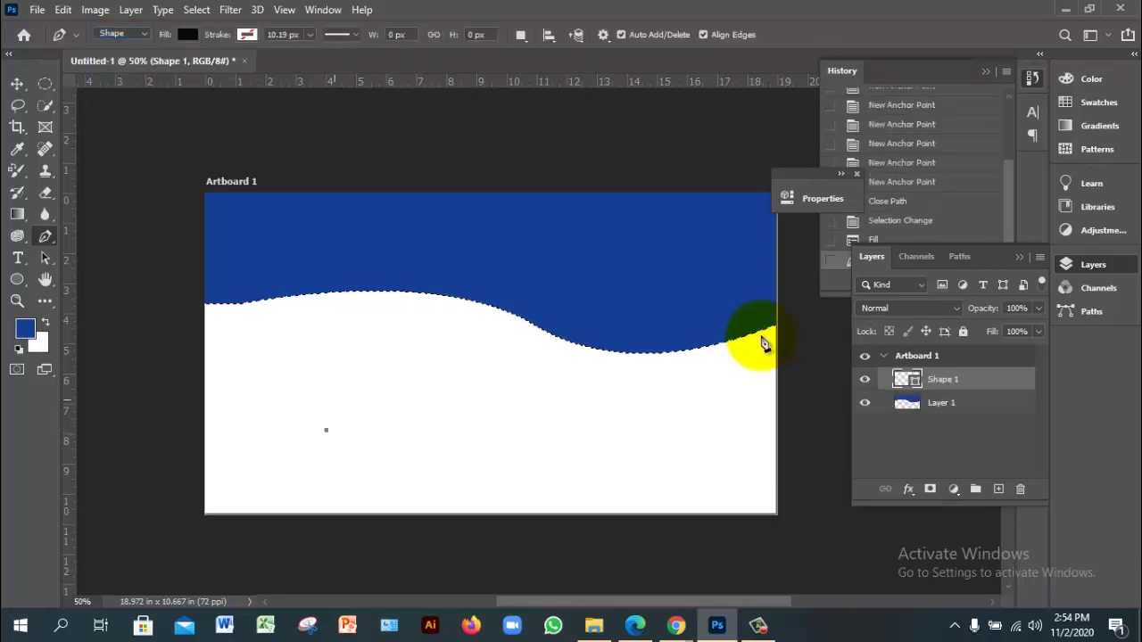
left_click(346, 374)
left_click(370, 356)
left_click(446, 360)
left_click(520, 401)
left_click_drag(521, 424, 516, 434)
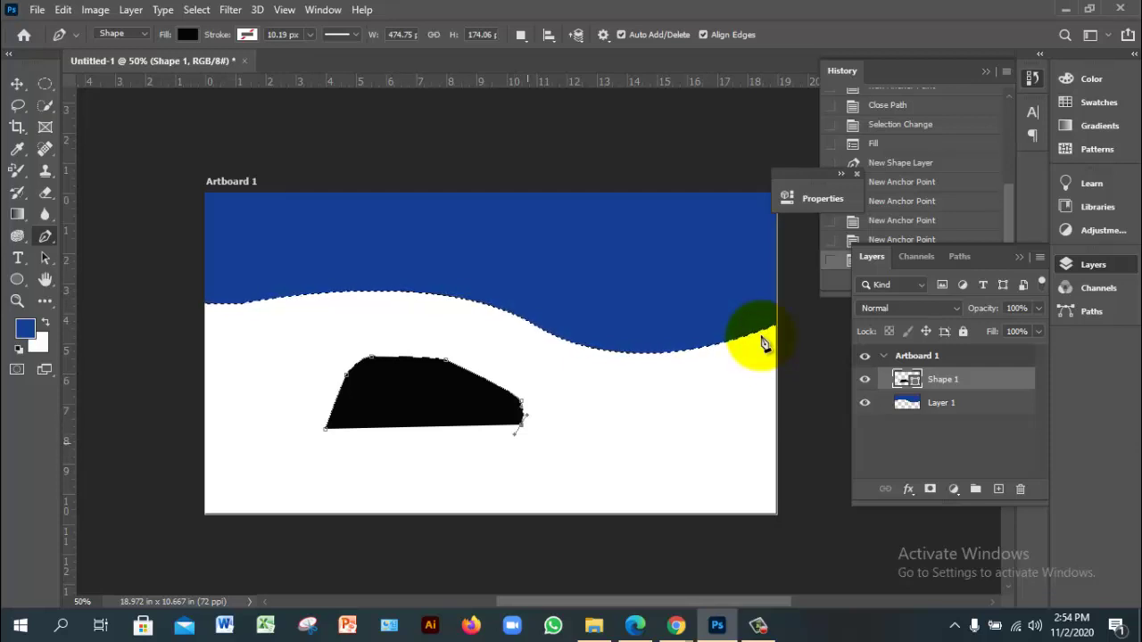
left_click(493, 461)
left_click(408, 467)
left_click(346, 462)
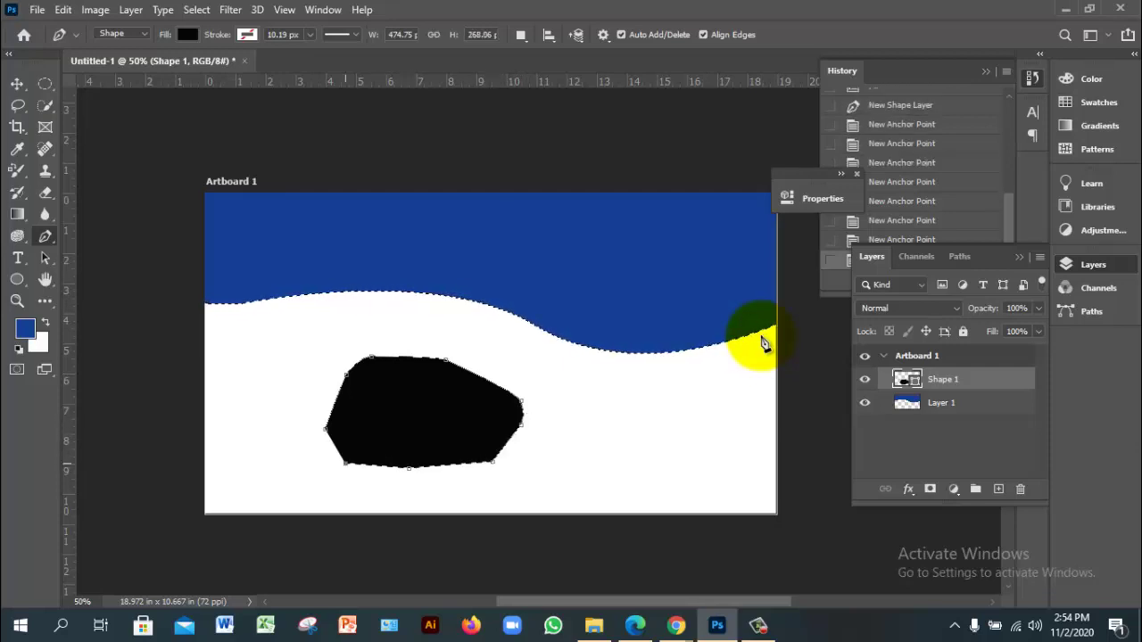
left_click(326, 429)
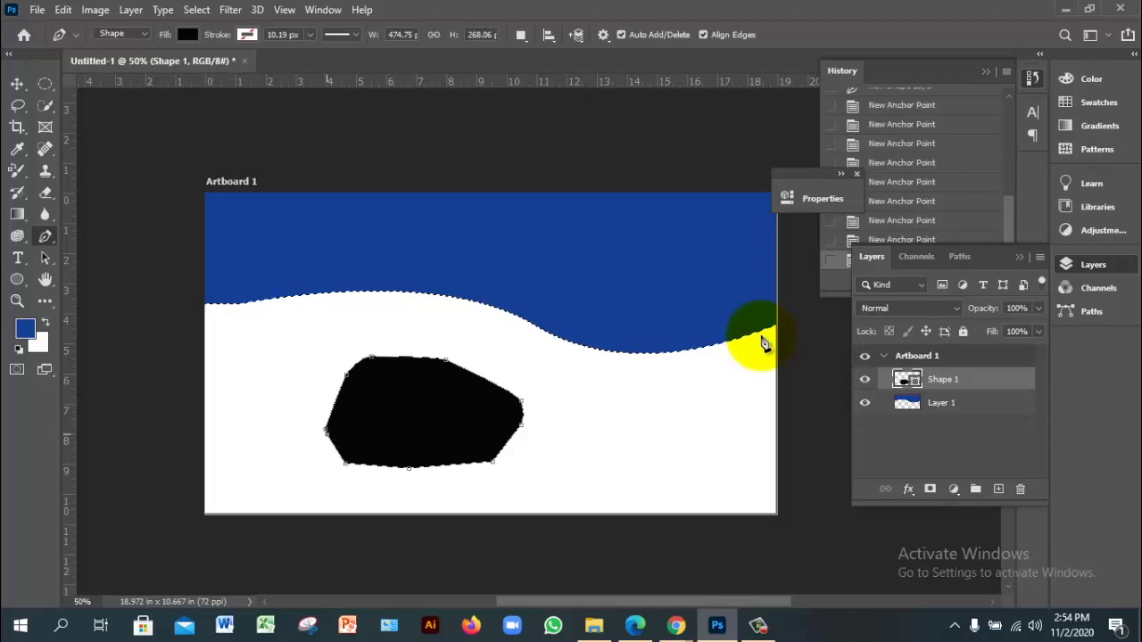
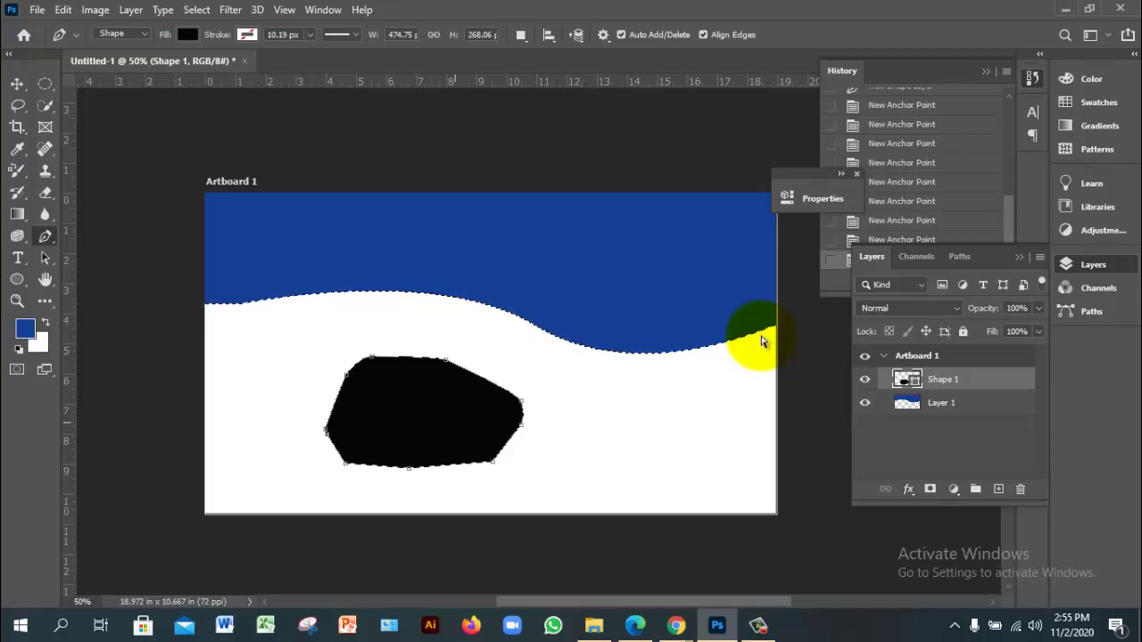
Undo all anchor points of the black shape and its shape layer.
key("ctrl+z")
key("ctrl+z")
key("ctrl+z")
key("ctrl+z")
key("ctrl+z")
key("ctrl+z")
key("ctrl+z")
key("ctrl+z")
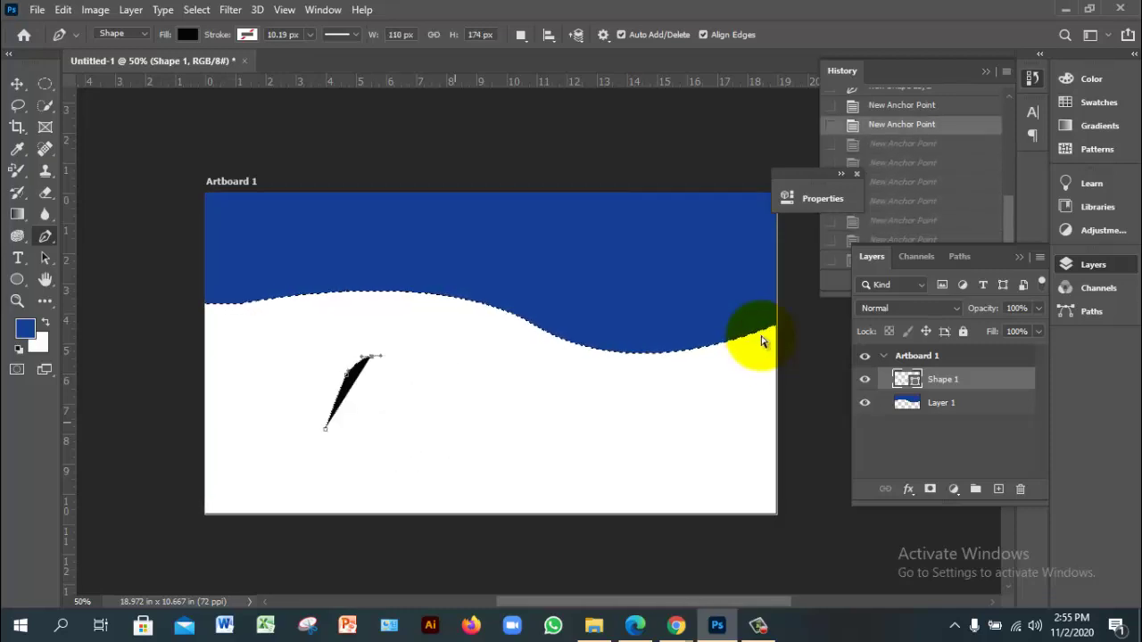
key("ctrl+z")
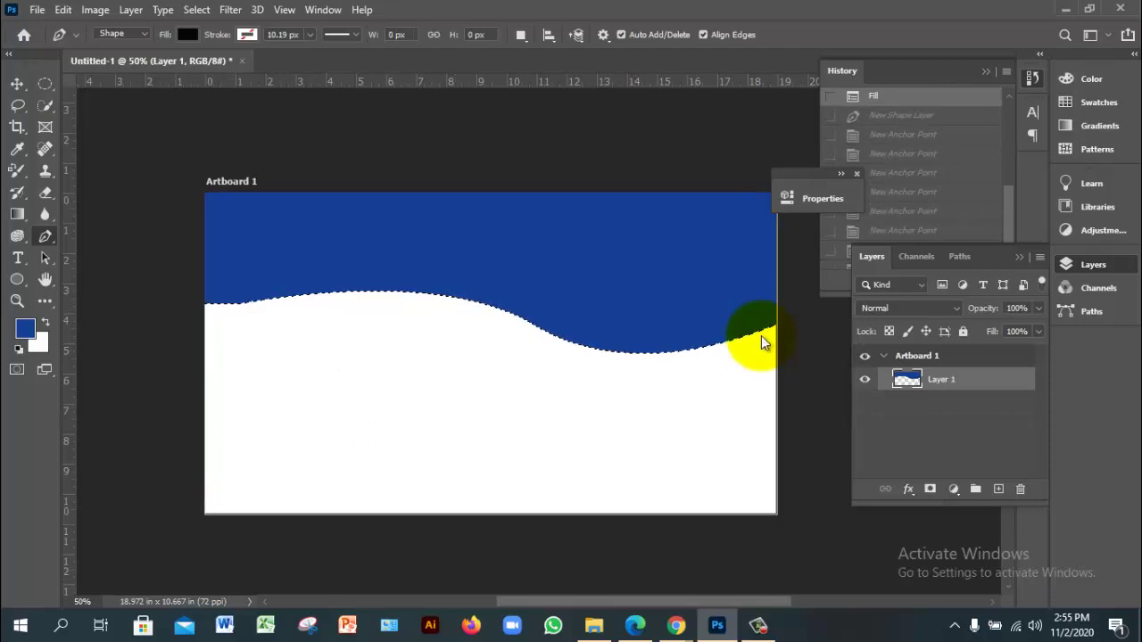
Set the Pen tool back to Path mode, activate the Move tool and deselect the wave selection.
key("Down")
key("Return")
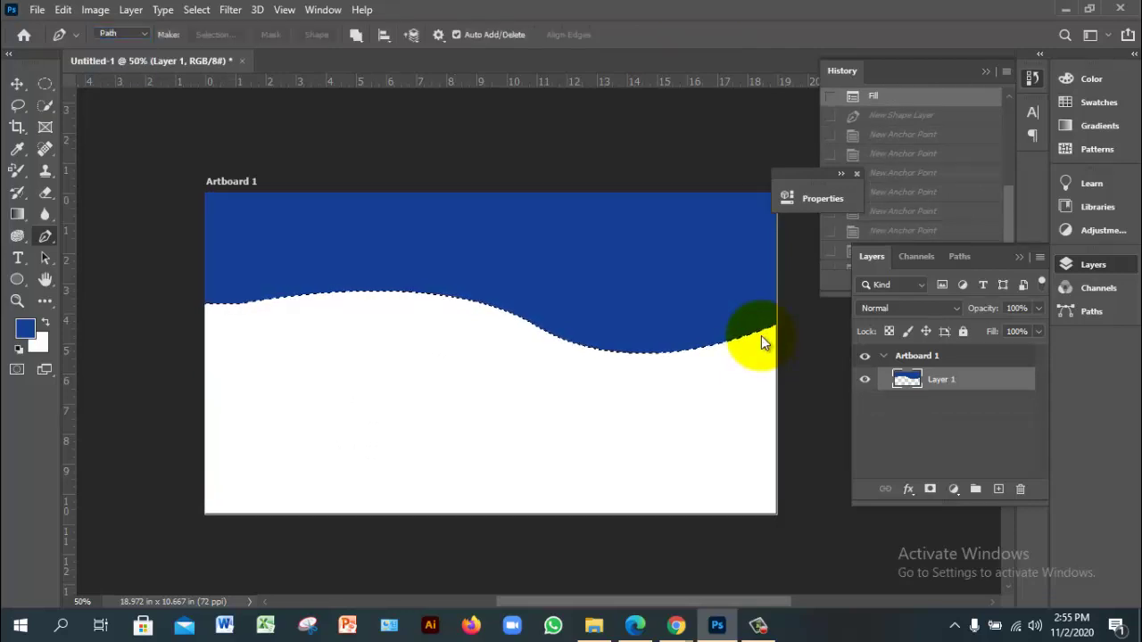
key("v")
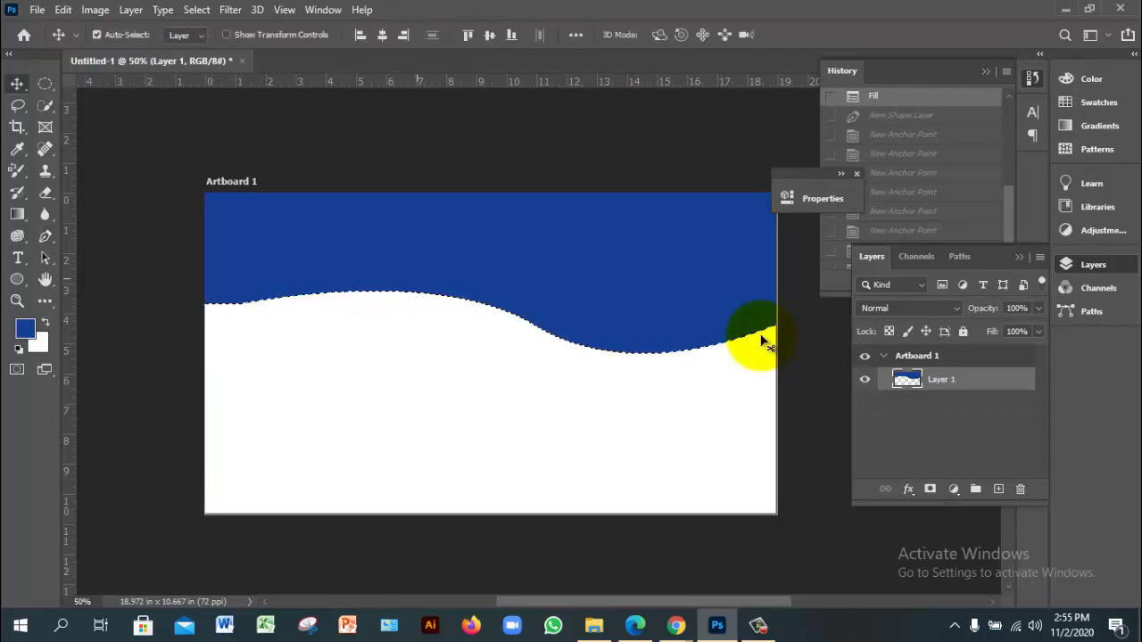
key("ctrl+d")
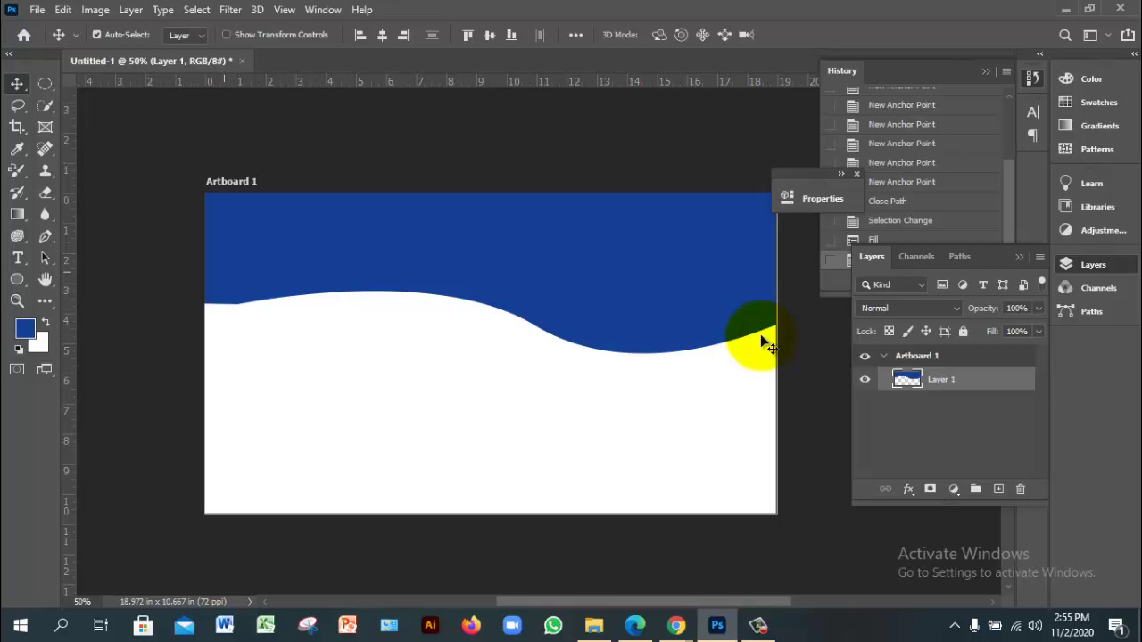
Activate the standard Pen Tool and draw an open path of five anchor points below the wave on Layer 1.
key("p")
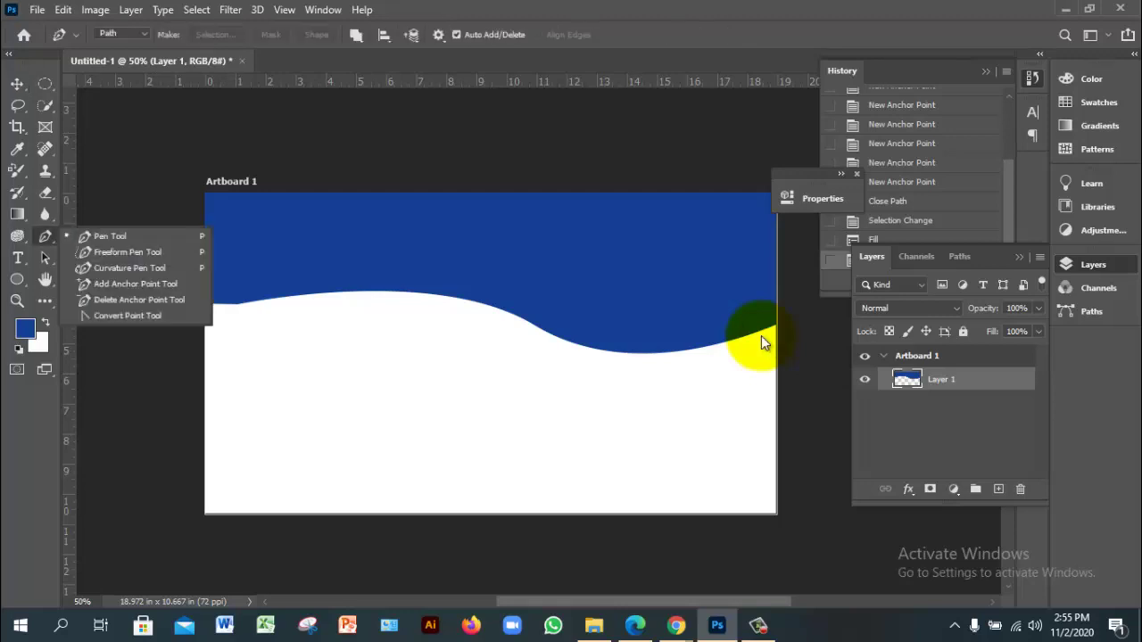
key("Escape")
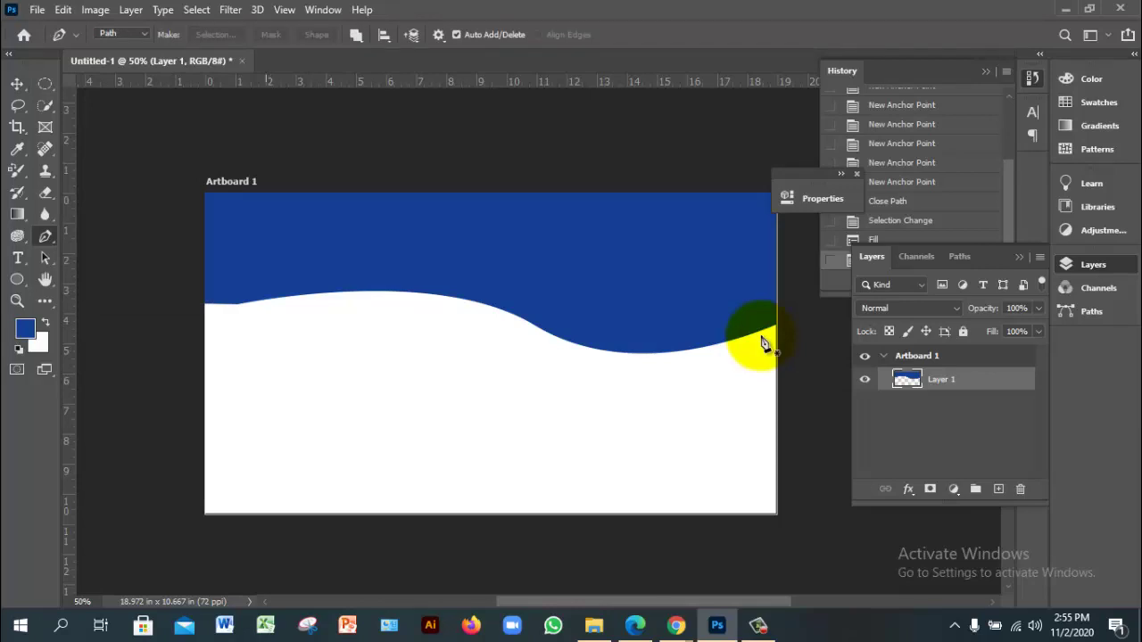
left_click(267, 401)
left_click(344, 347)
left_click(379, 338)
left_click(429, 383)
left_click(404, 413)
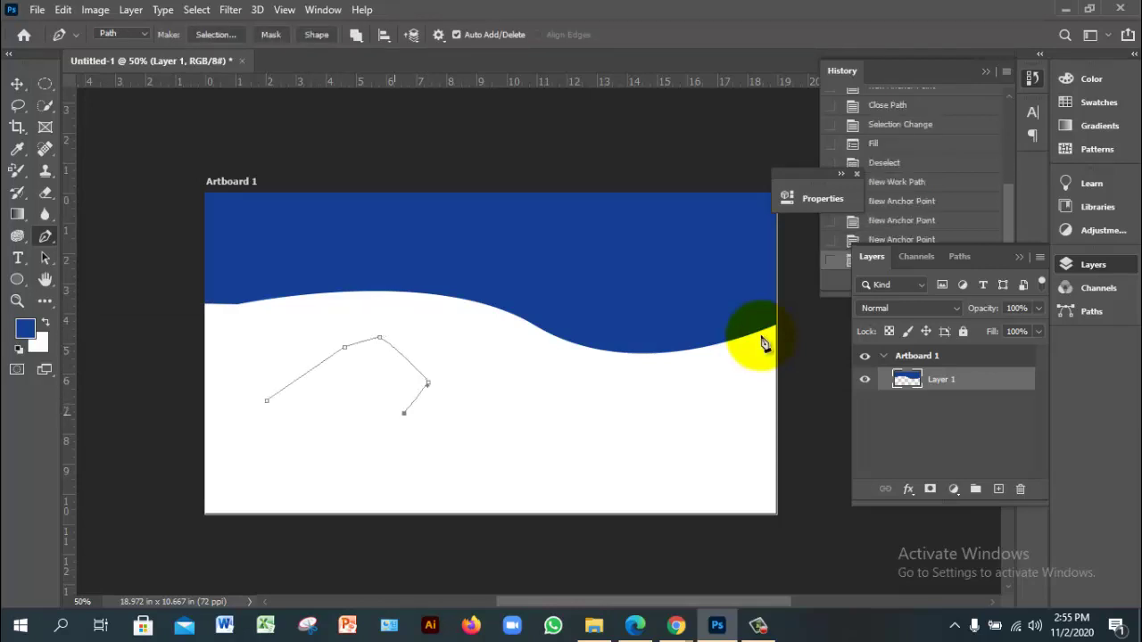
Undo the five-point open path.
key("ctrl+z")
key("ctrl+z")
key("ctrl+z")
key("ctrl+z")
key("ctrl+z")
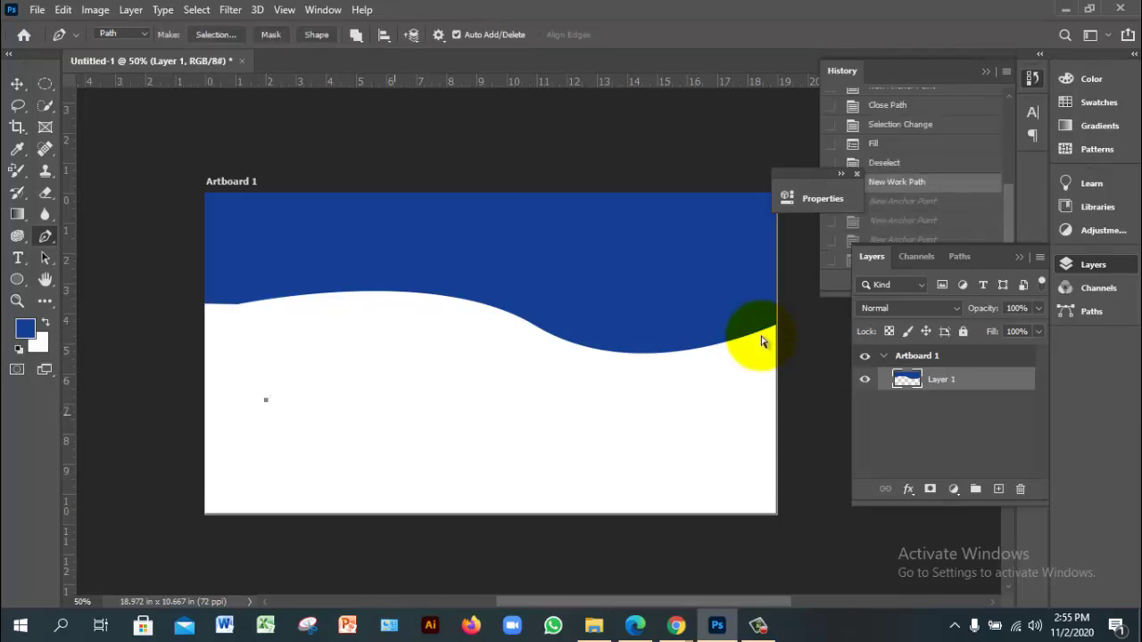
Draw a closed seven-point path on a new layer in the left part of the white area and add another empty layer.
key("ctrl+shift+alt+n")
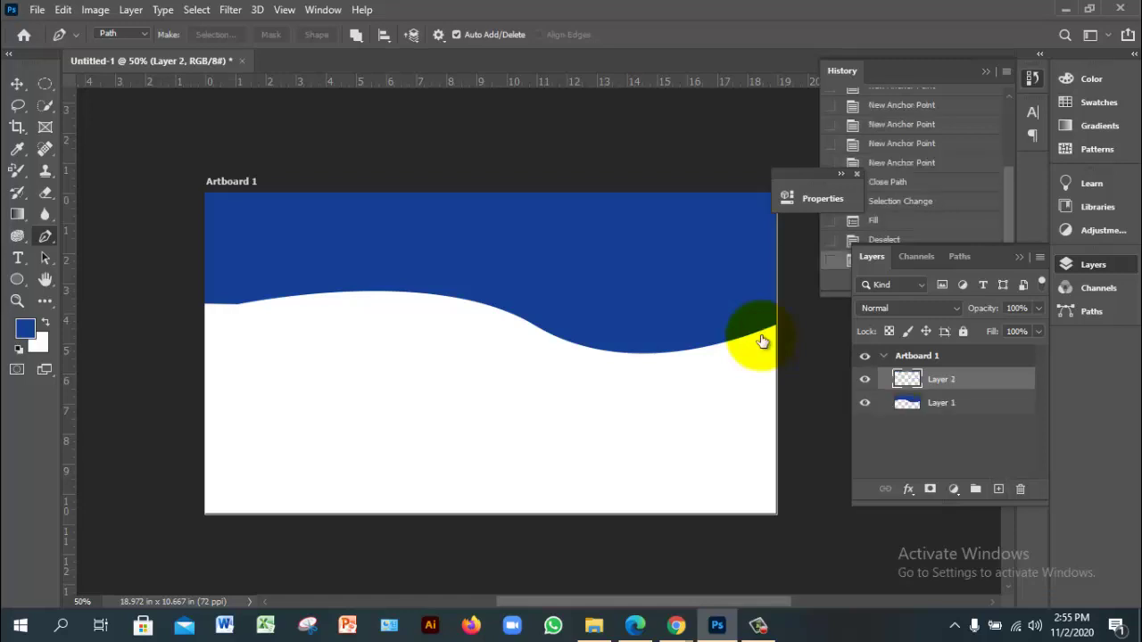
left_click(242, 361)
left_click(325, 338)
left_click(417, 345)
left_click(453, 406)
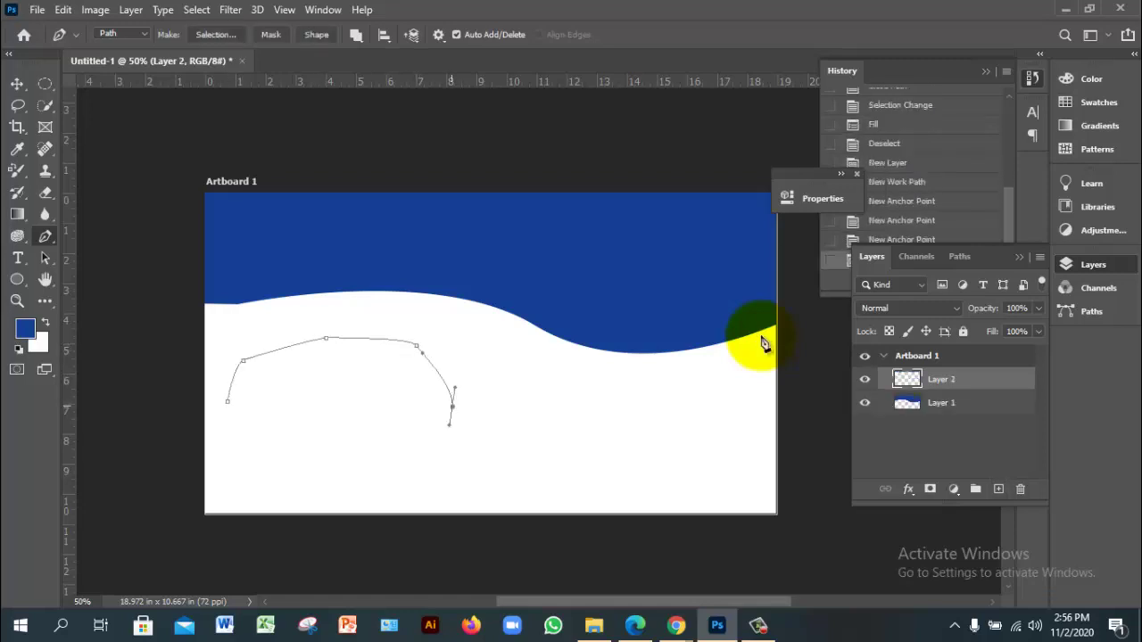
left_click(418, 446)
left_click(324, 448)
left_click(228, 402)
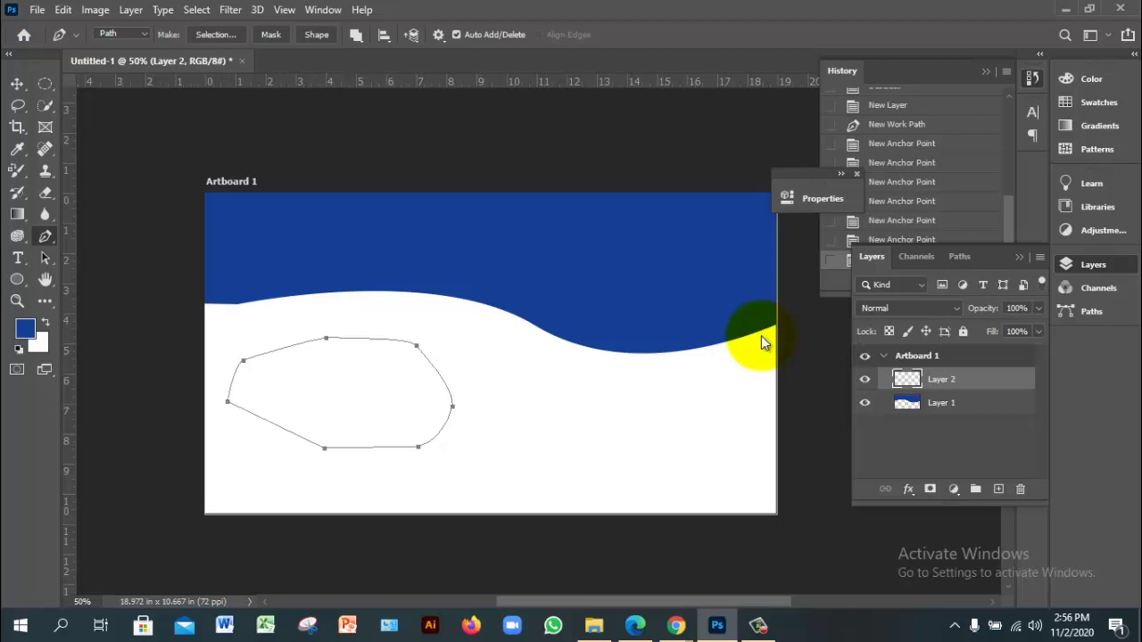
key("ctrl+shift+alt+n")
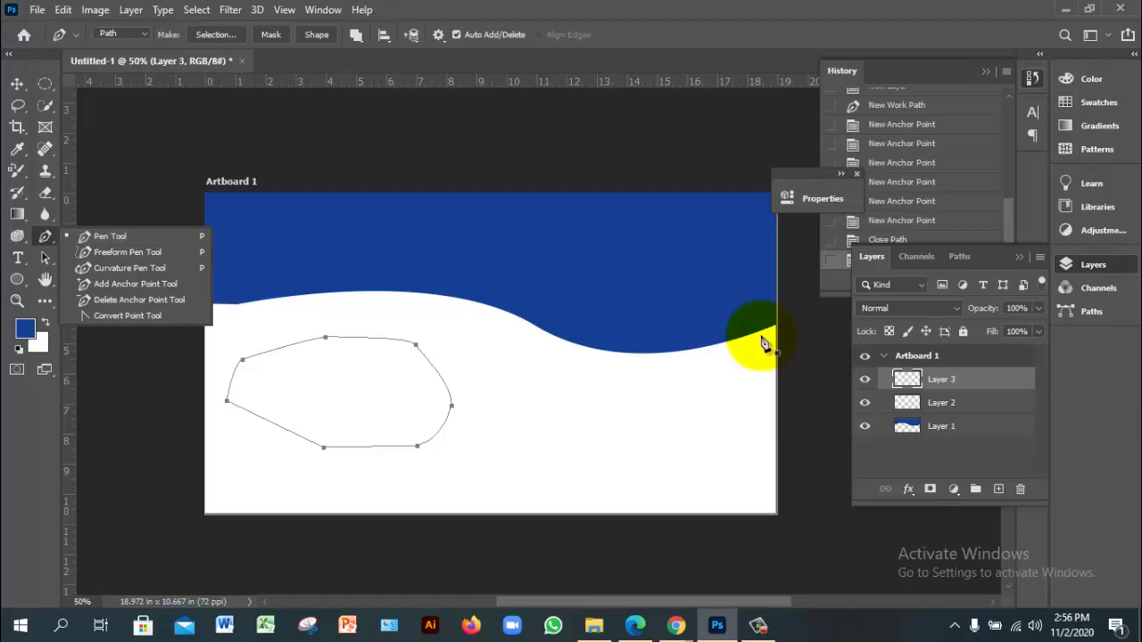
Switch to the Google Meet call in Chrome, display its participant list and mute the participant whose microphone is on.
left_click(675, 625)
left_click(579, 548)
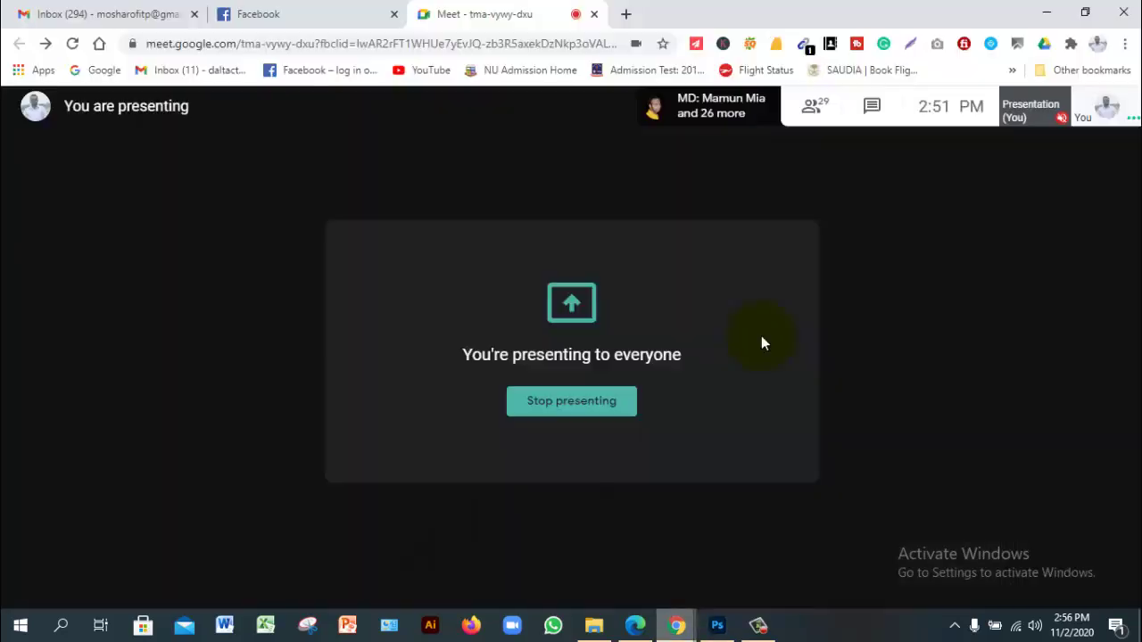
key("ctrl+alt+p")
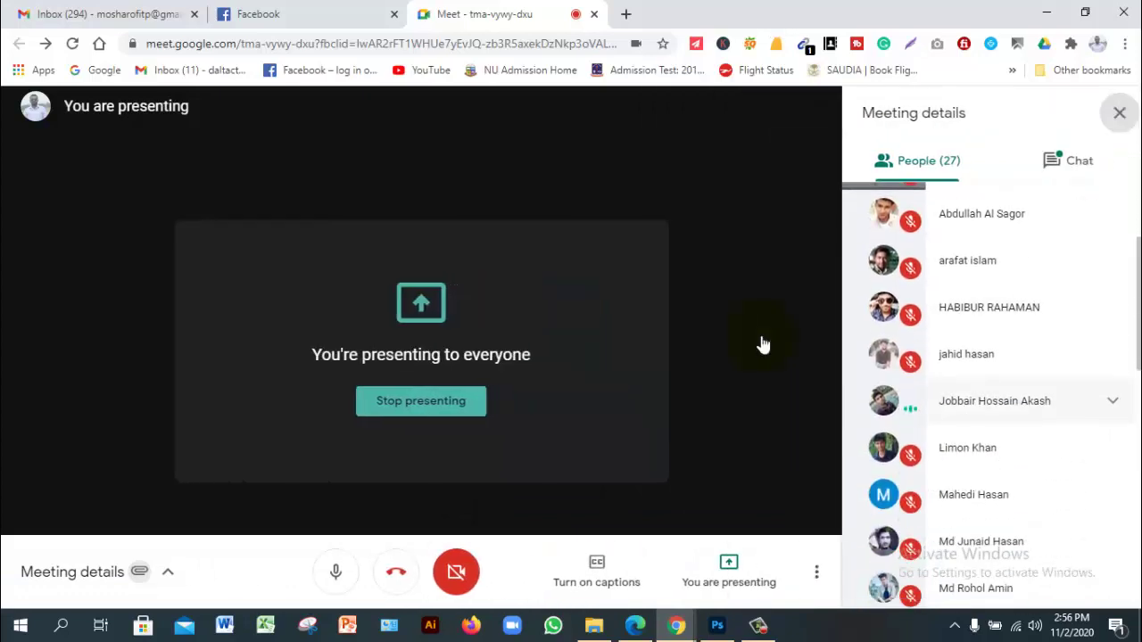
key("Tab")
key("Return")
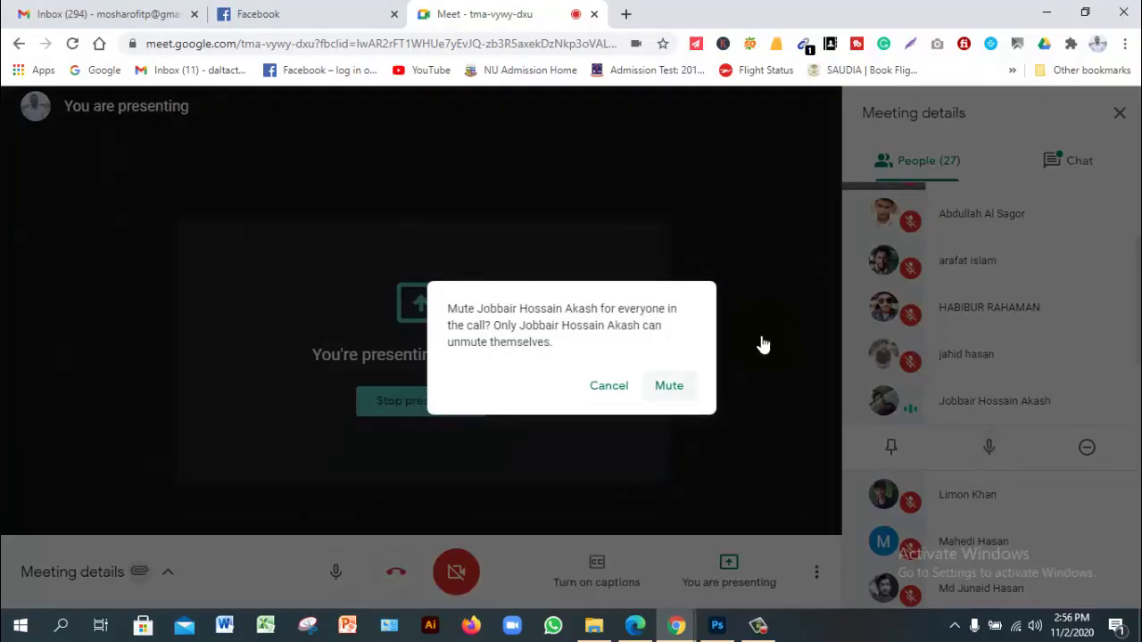
key("Return")
Check the microphone status of the remaining people throughout the call's participant list and close the list.
key("Down")
key("Down")
key("Down")
key("Down")
key("Down")
key("Down")
key("Down")
key("Down")
key("Down")
key("Down")
key("Down")
key("Down")
key("Down")
key("Down")
key("Down")
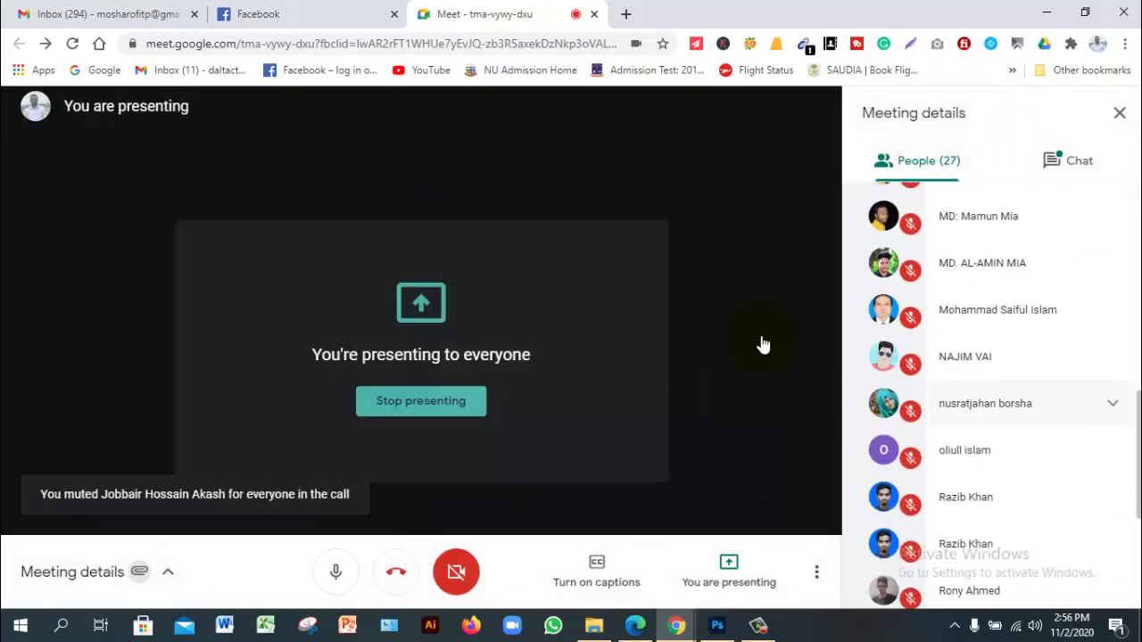
key("Down")
key("Up")
key("Up")
key("Up")
key("Up")
key("Up")
key("Up")
key("Up")
key("Up")
key("Up")
key("Up")
key("Up")
key("Up")
key("Up")
key("Up")
key("Up")
key("Up")
key("Up")
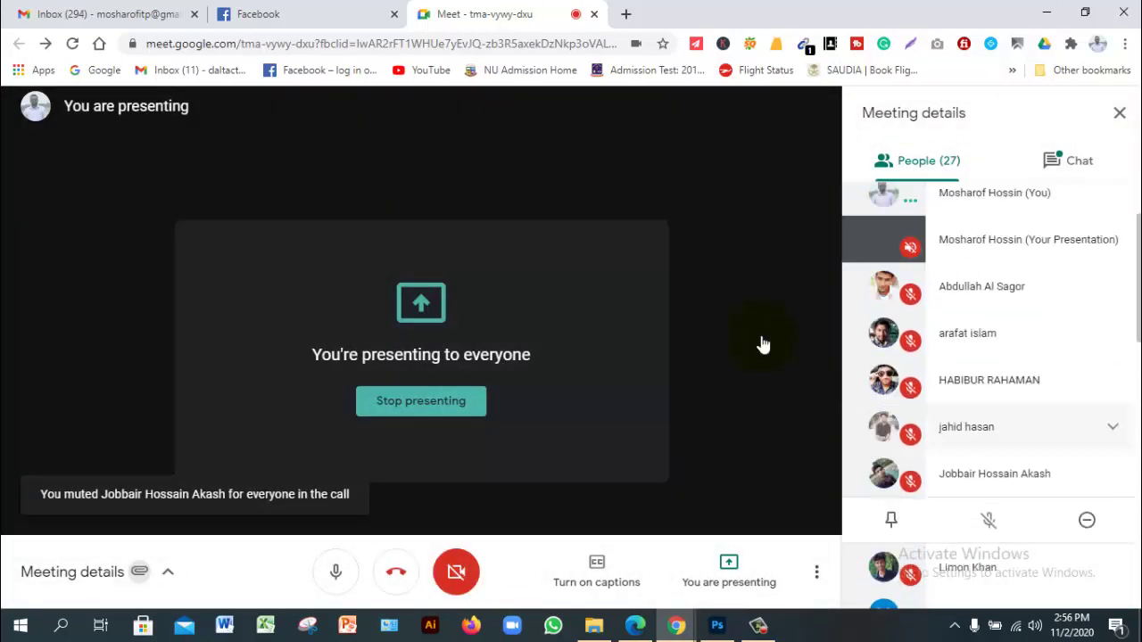
key("shift+Tab")
key("Return")
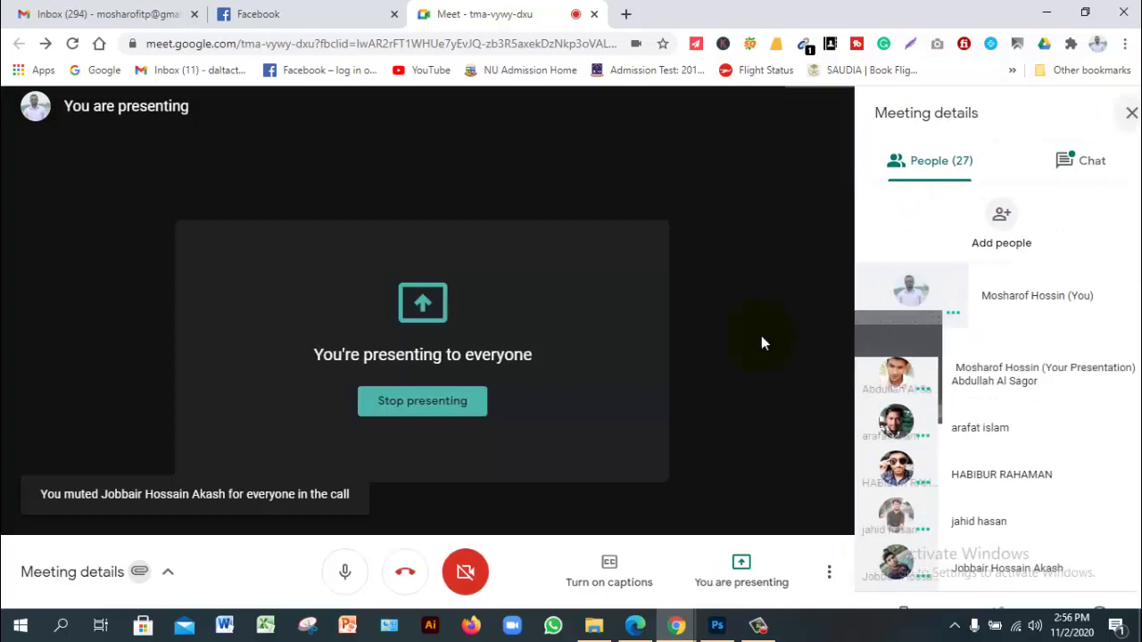
Read the latest messages in the call chat, close the chat and switch back to Photoshop.
key("ctrl+alt+c")
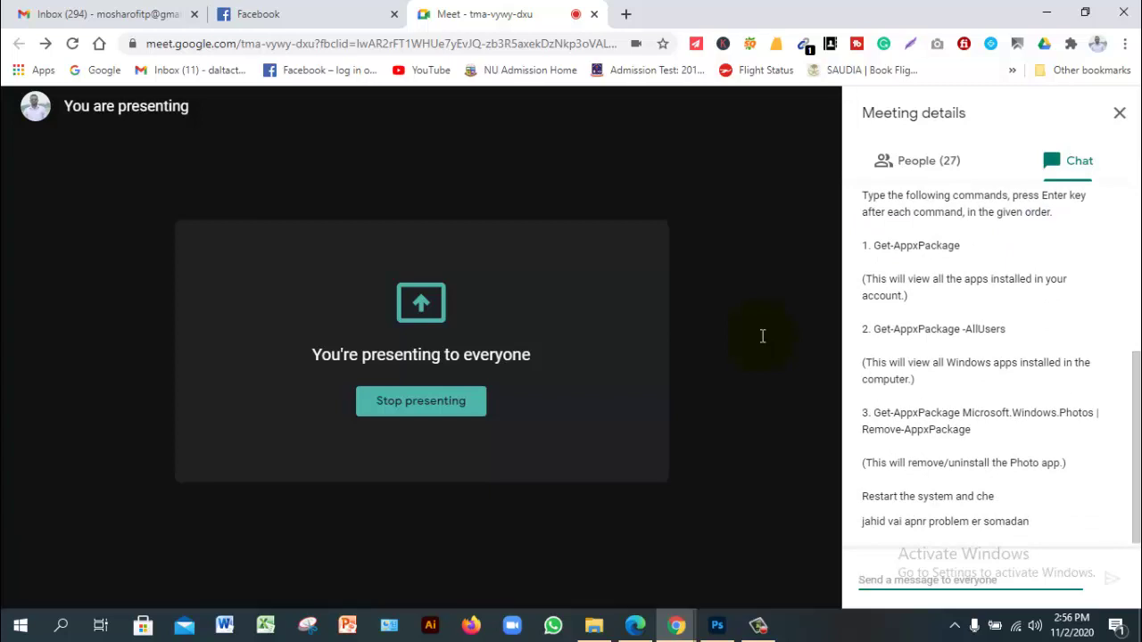
mouse_move(760, 335)
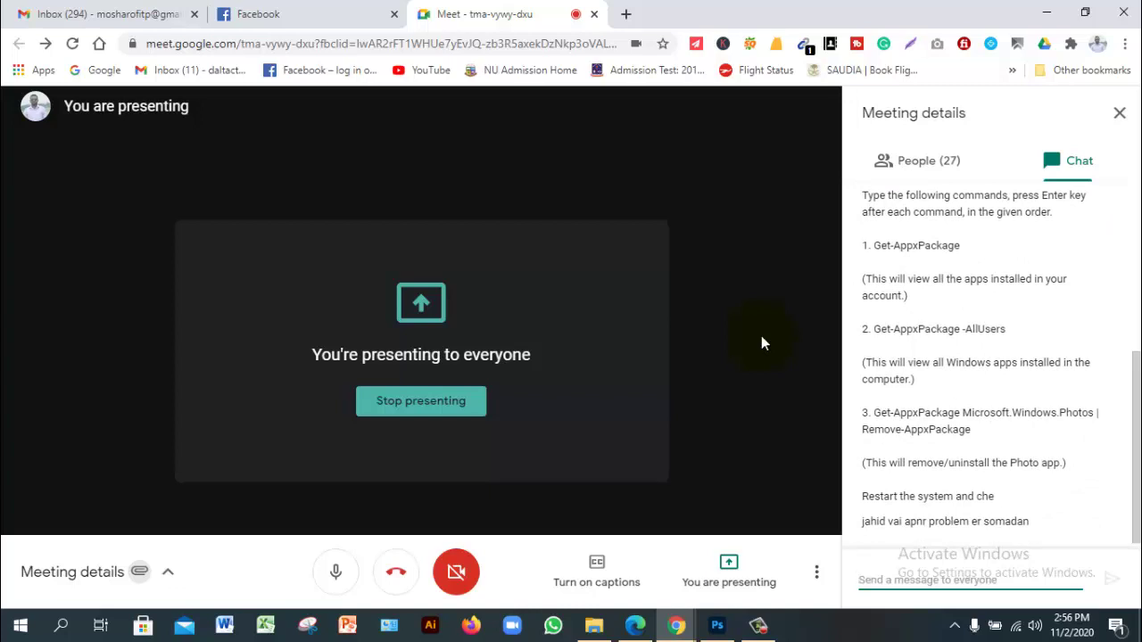
key("ctrl+alt+c")
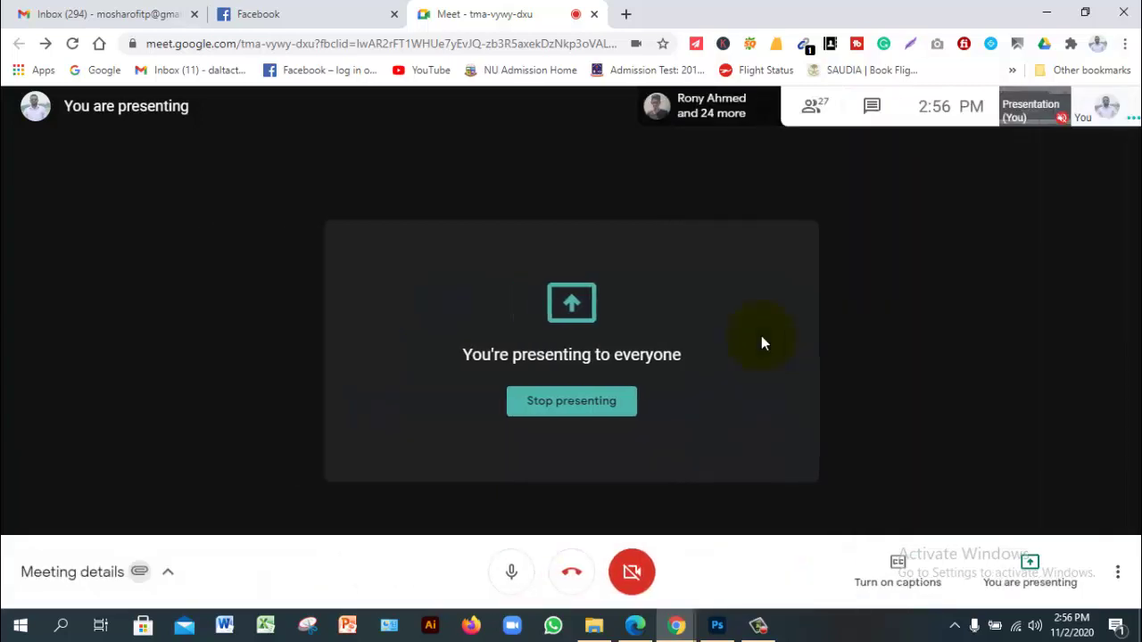
key("alt+Tab")
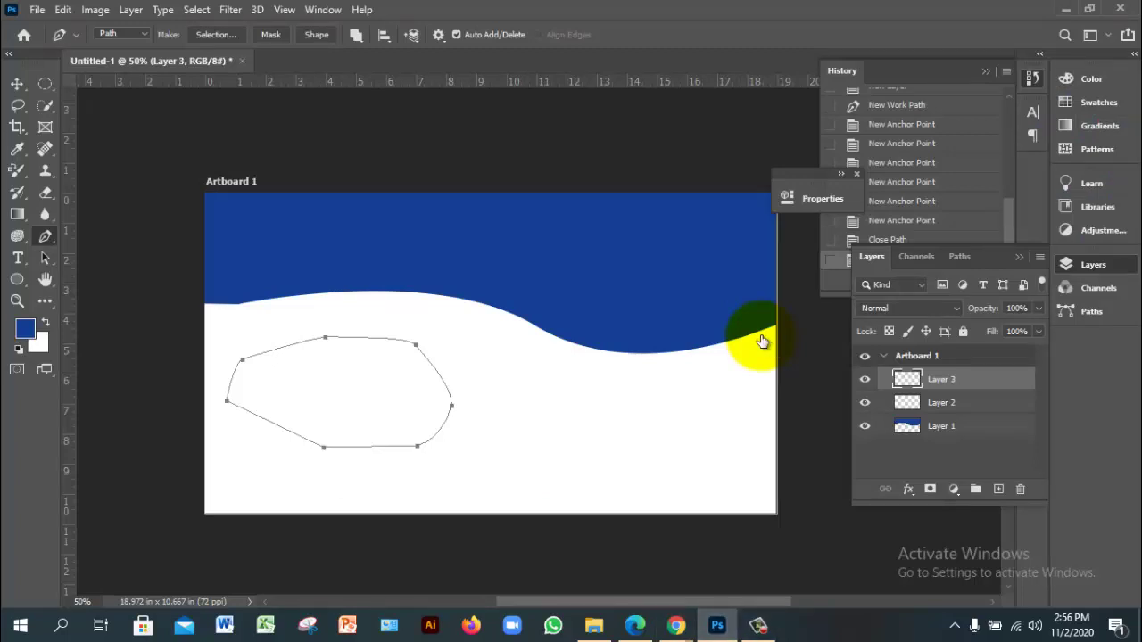
Draw a wavy closed path with the Freeform Pen Tool in the right part of the white area on Layer 3.
right_click(45, 235)
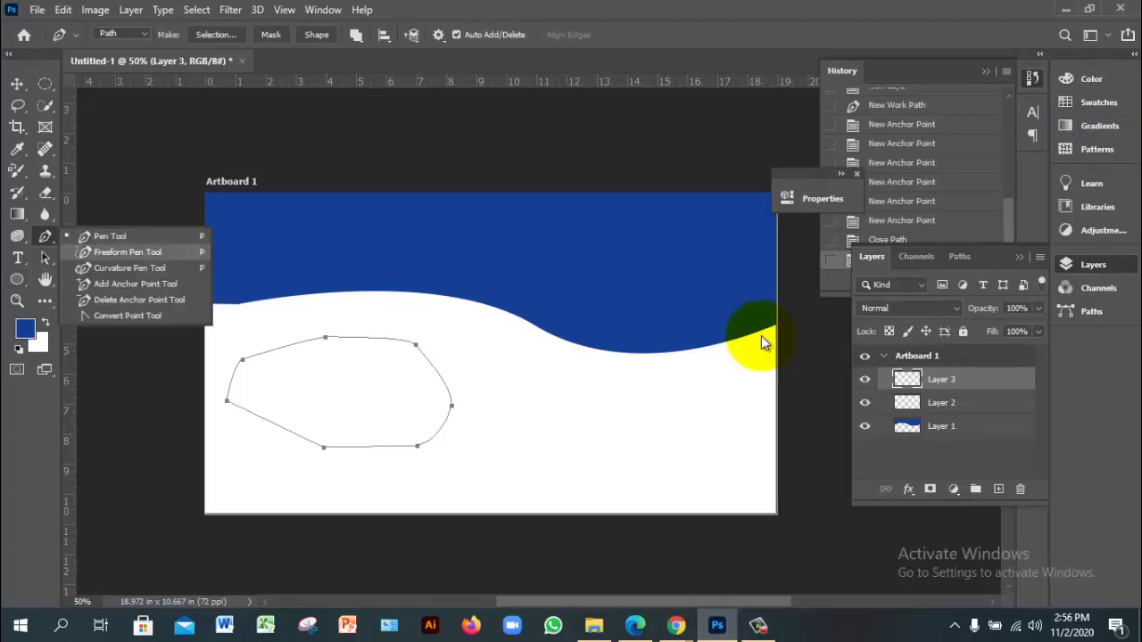
left_click(127, 251)
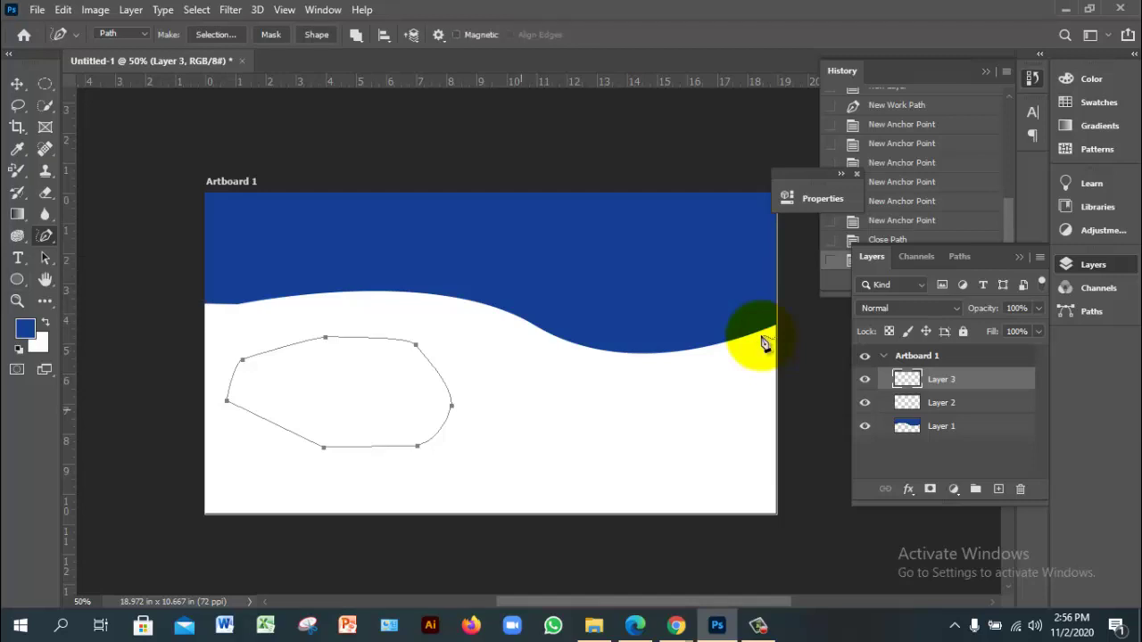
mouse_move(545, 373)
left_mouse_down()
mouse_move(595, 381)
mouse_move(652, 409)
mouse_move(656, 385)
mouse_move(685, 432)
mouse_move(712, 434)
mouse_move(687, 454)
mouse_move(652, 439)
mouse_move(592, 446)
mouse_move(586, 417)
mouse_move(533, 437)
mouse_move(528, 398)
left_mouse_up()
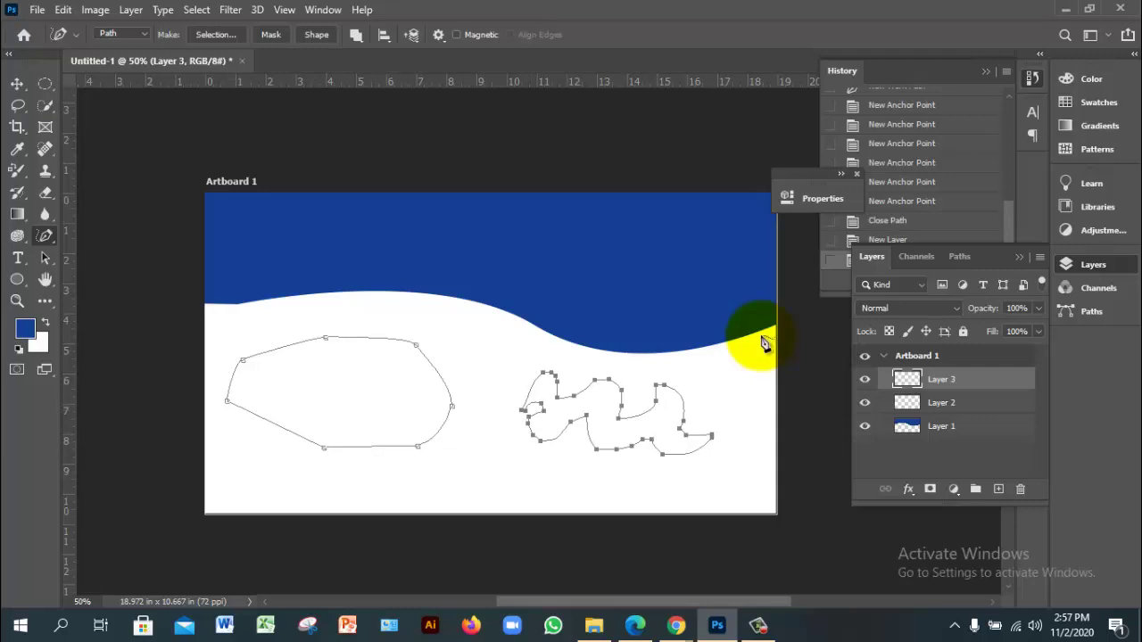
Make a selection from the wavy freeform path and fill it with the blue foreground color.
right_click(765, 344)
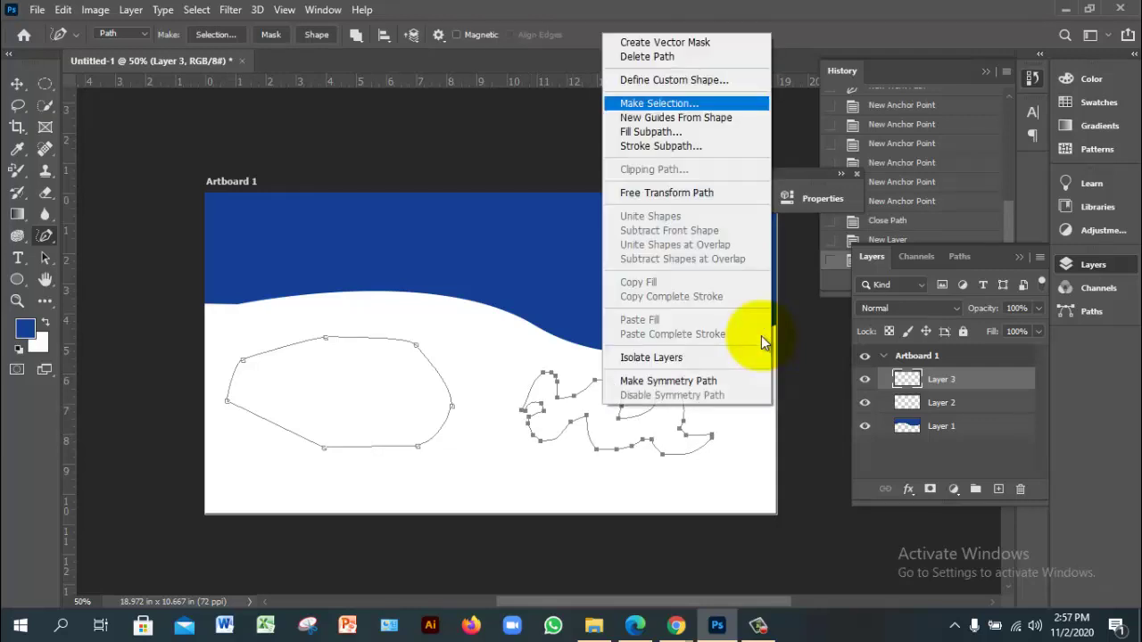
key("Down")
key("Up")
key("Return")
key("Return")
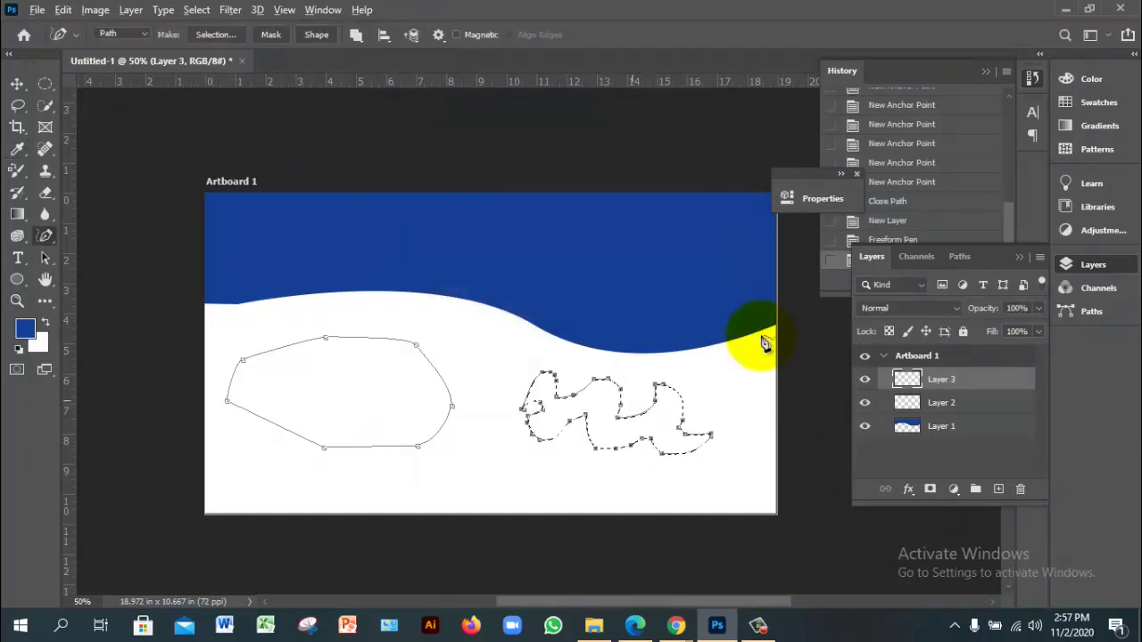
key("alt+BackSpace")
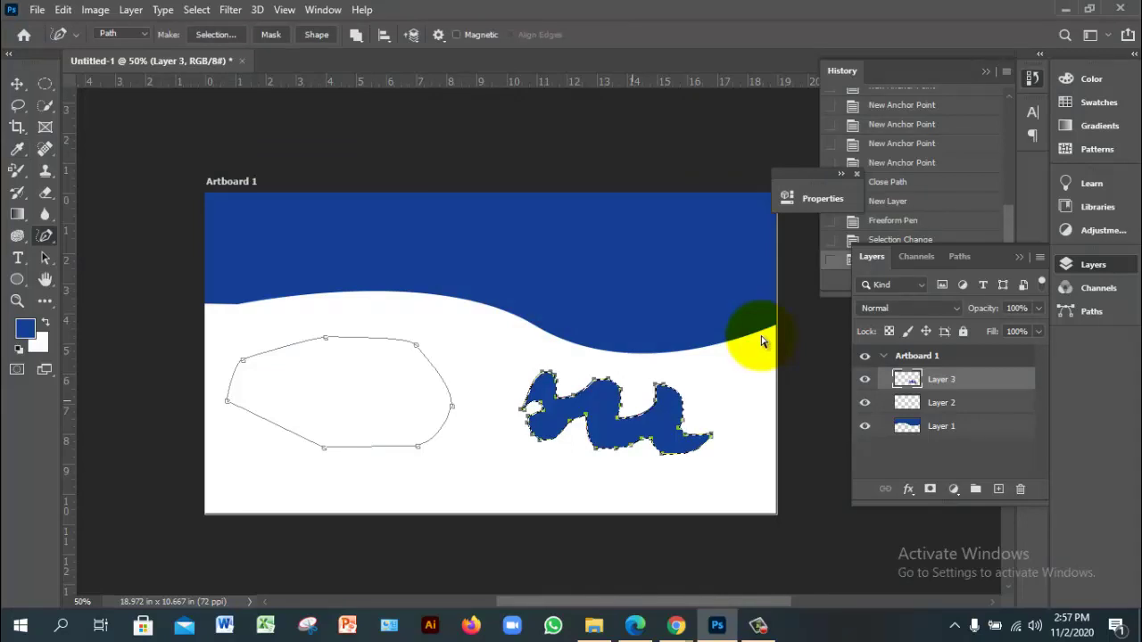
Undo the blue fill, the selection, the freeform path and the creation of Layer 3.
key("ctrl+z")
key("ctrl+z")
key("ctrl+z")
key("ctrl+z")
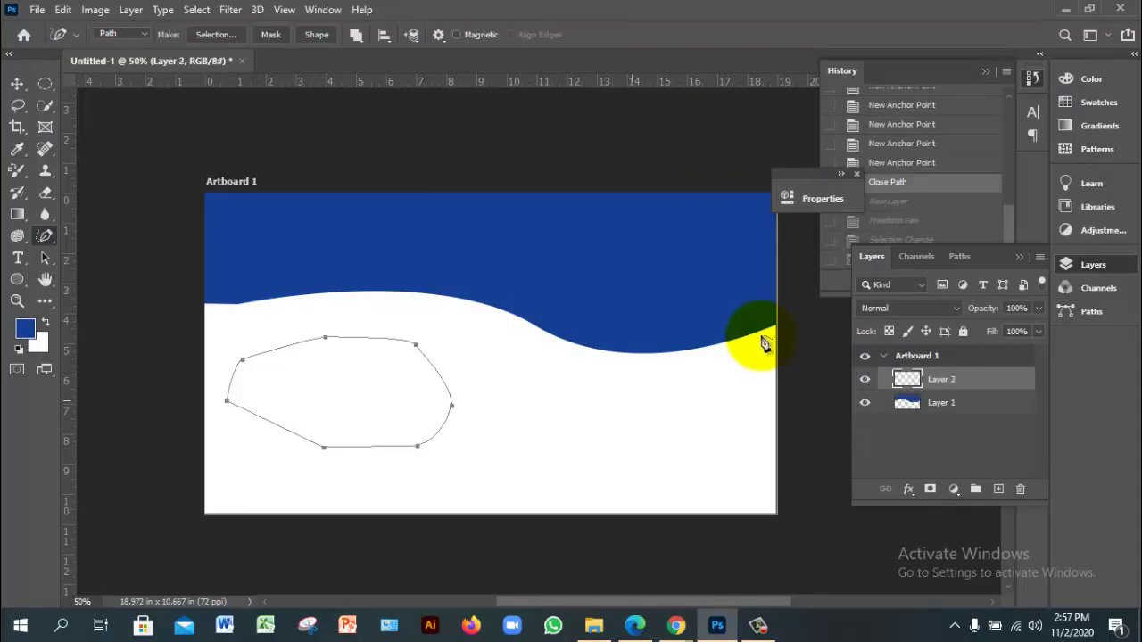
Add a new layer and draw a black-filled freeform shape about 439 by 237 px in Shape mode, in the right part of the white area.
key("ctrl+shift+alt+n")
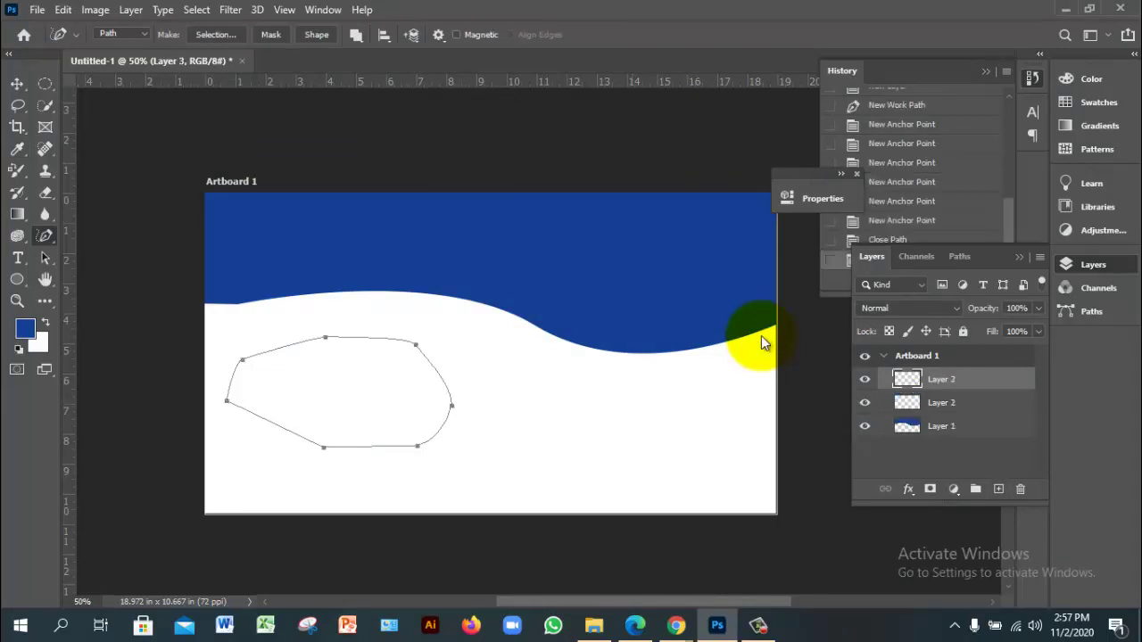
left_click(120, 34)
left_click(113, 48)
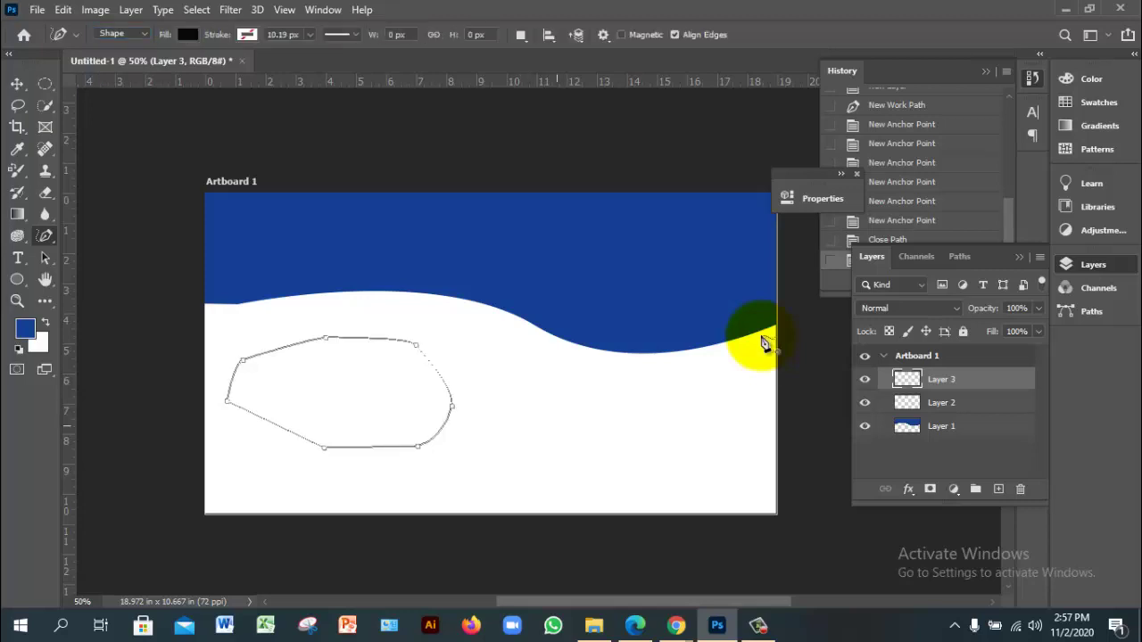
mouse_move(556, 427)
left_mouse_down()
mouse_move(580, 405)
mouse_move(587, 389)
mouse_move(616, 403)
mouse_move(638, 382)
mouse_move(701, 420)
mouse_move(716, 382)
mouse_move(722, 450)
mouse_move(661, 411)
mouse_move(597, 459)
mouse_move(602, 476)
mouse_move(639, 468)
mouse_move(557, 453)
mouse_move(587, 433)
left_mouse_up()
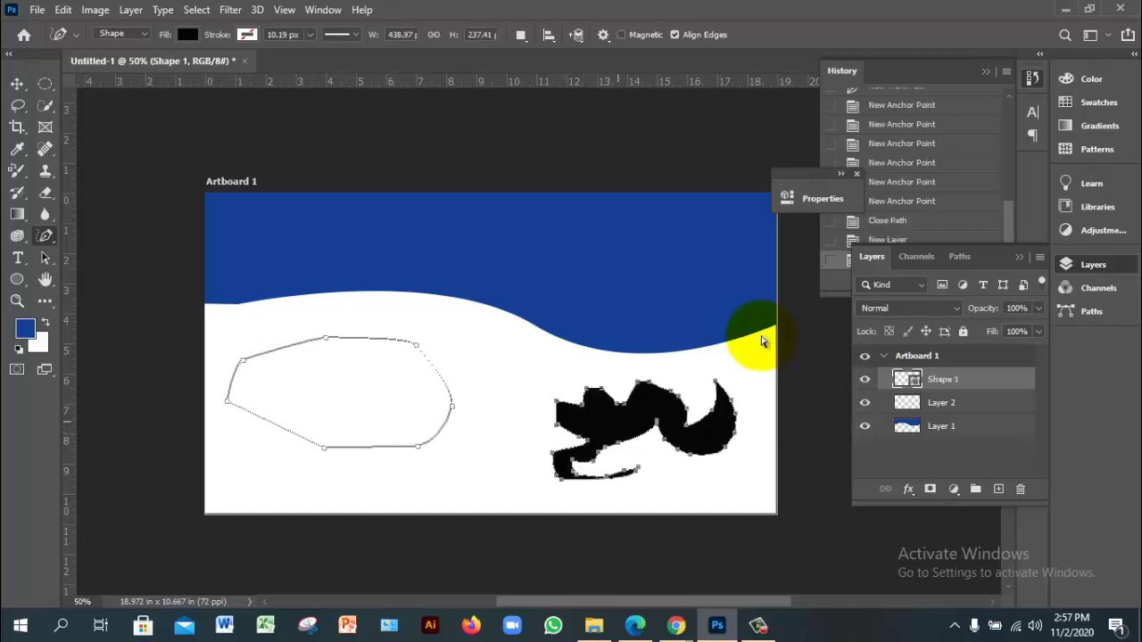
Undo the black freeform shape and the new layer beneath it.
key("ctrl+z")
key("ctrl+z")
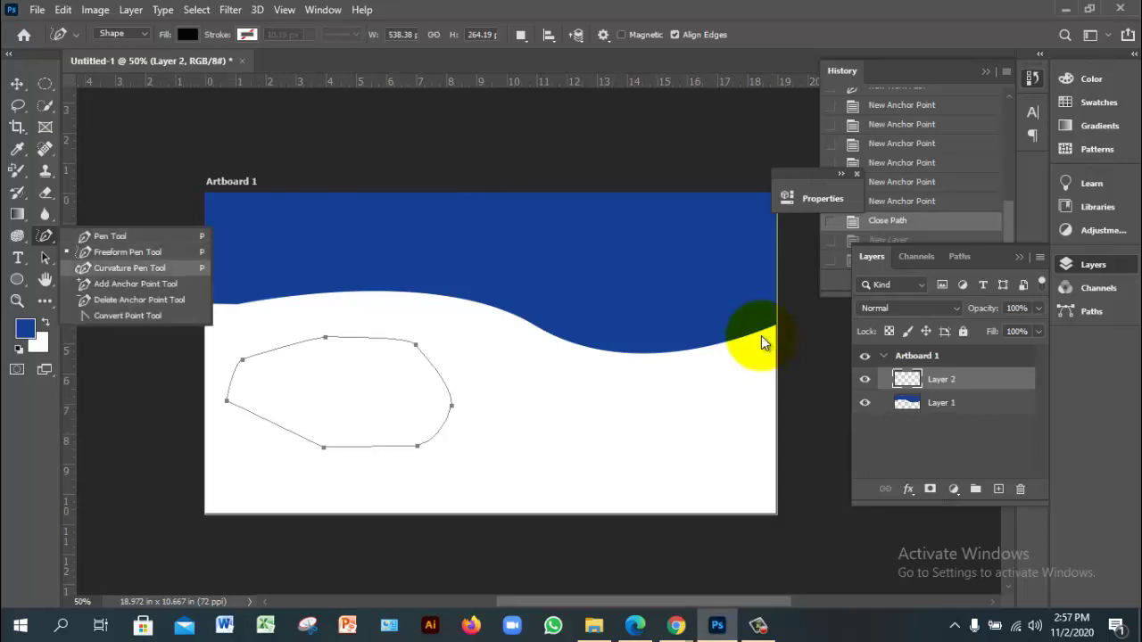
Activate the Curvature Pen Tool and add an anchor point just beside the closed path's upper-right anchor.
key("Escape")
key("shift+p")
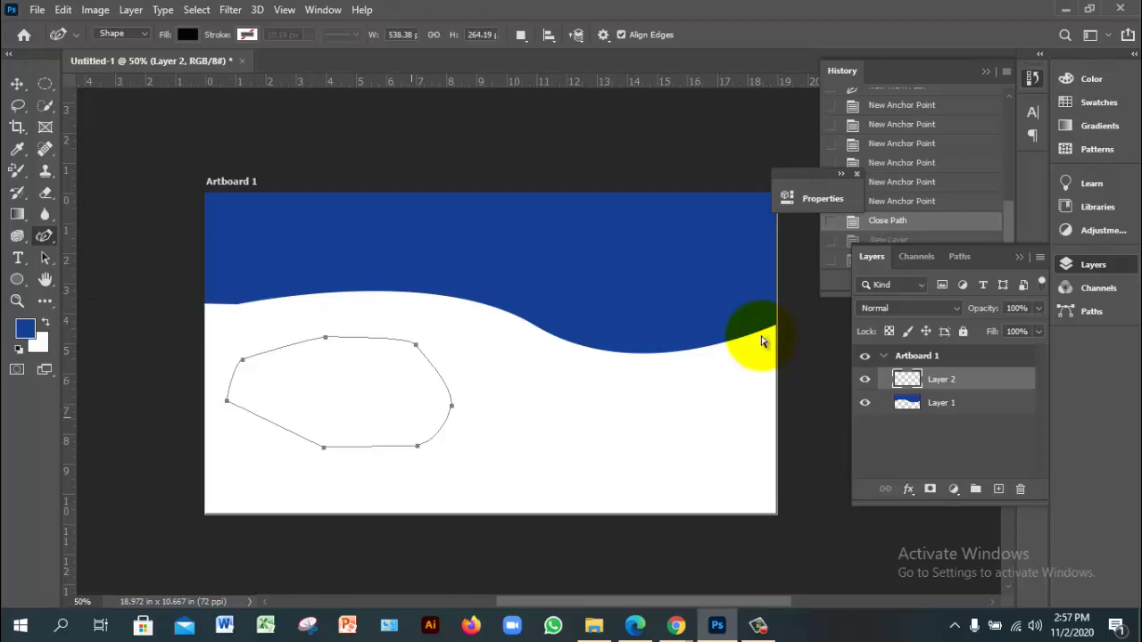
key("ctrl+plus")
key("ctrl+plus")
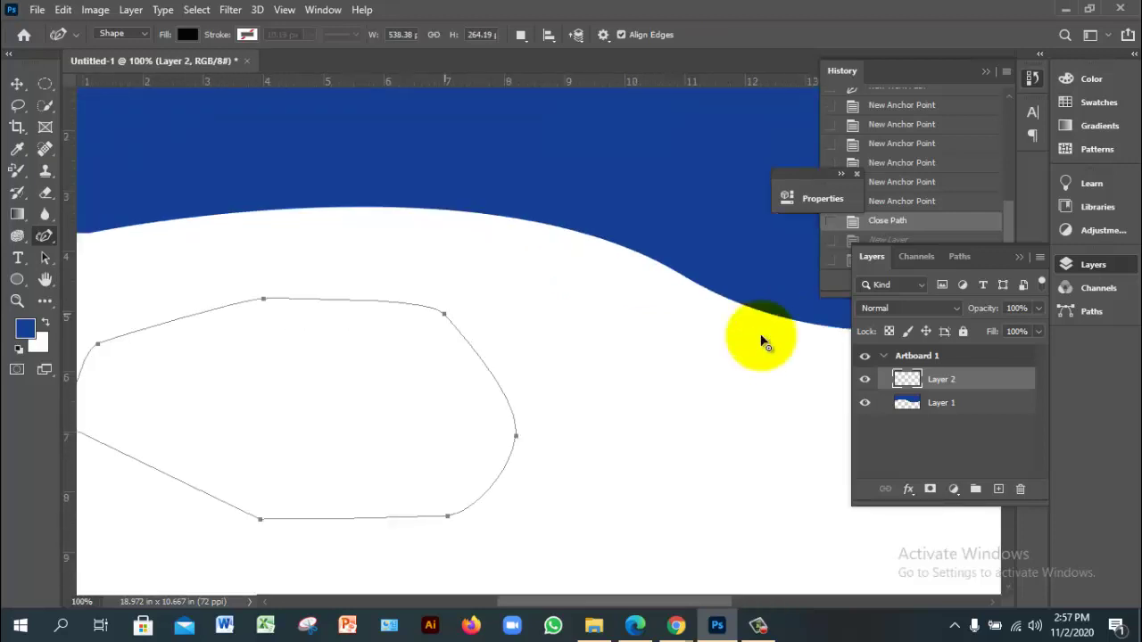
key("ctrl+shift+z")
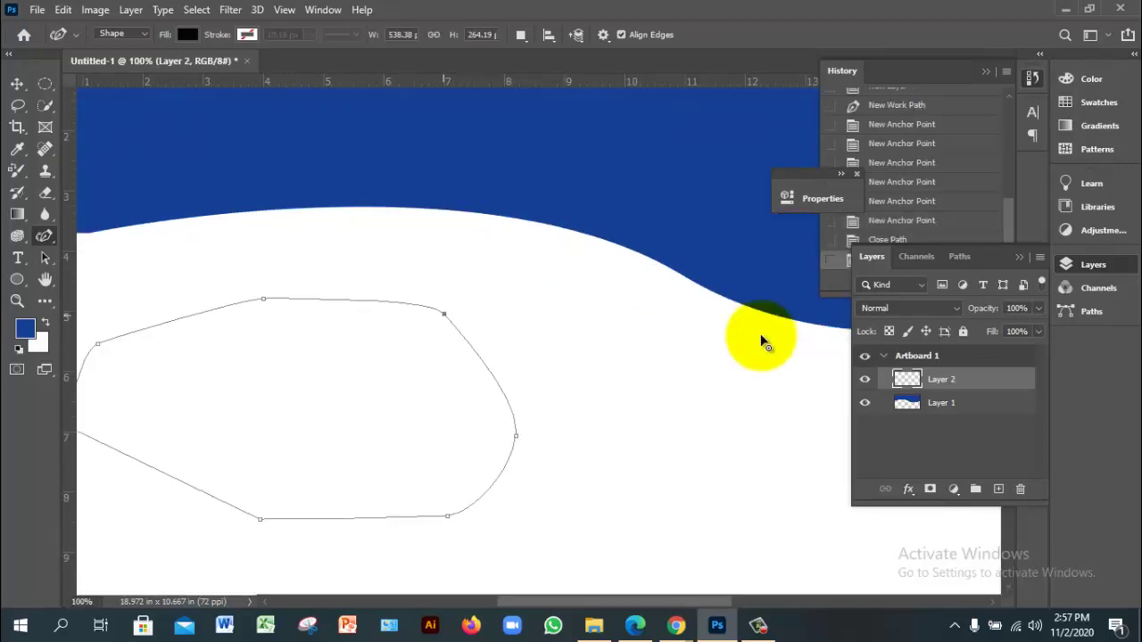
key("ctrl+shift+z")
key("ctrl+shift+z")
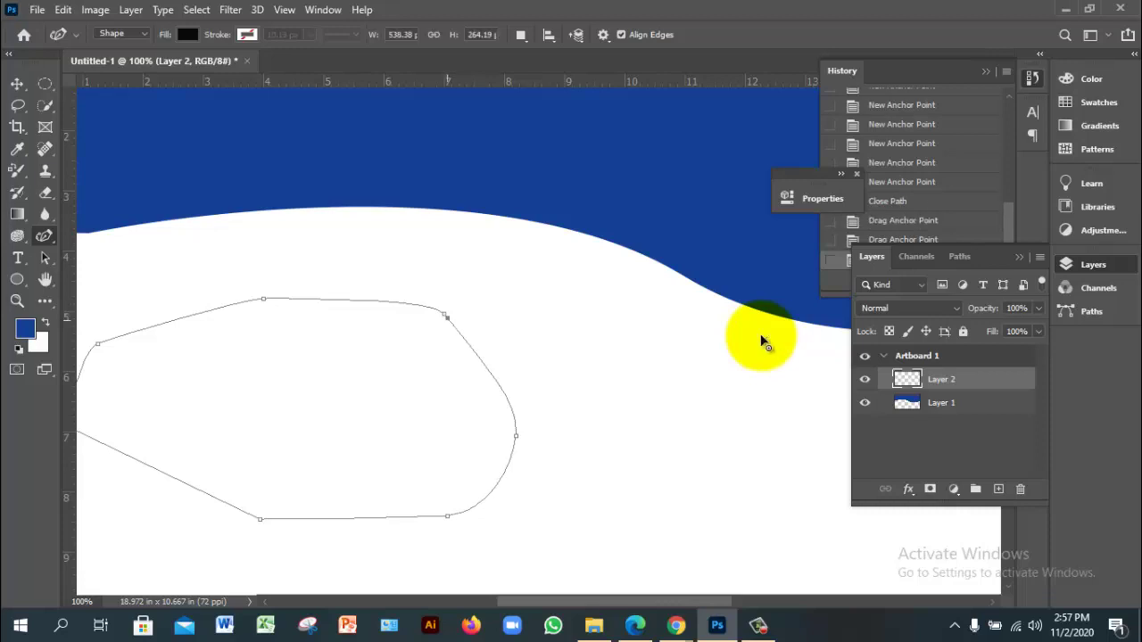
Move the added anchor point outward to round the closed path's upper-right corner.
key("ctrl+shift+z")
key("ctrl+shift+z")
key("ctrl+shift+z")
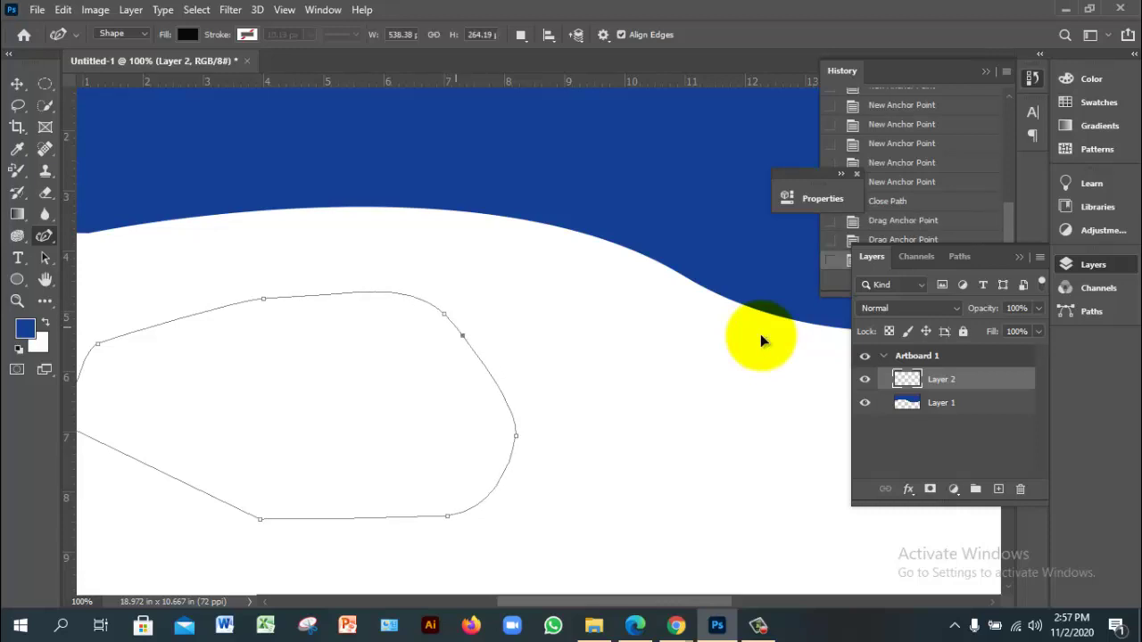
key("ctrl+shift+z")
key("ctrl+shift+z")
key("ctrl+shift+z")
key("ctrl+shift+z")
key("ctrl+shift+z")
key("ctrl+shift+z")
key("ctrl+shift+z")
key("ctrl+shift+z")
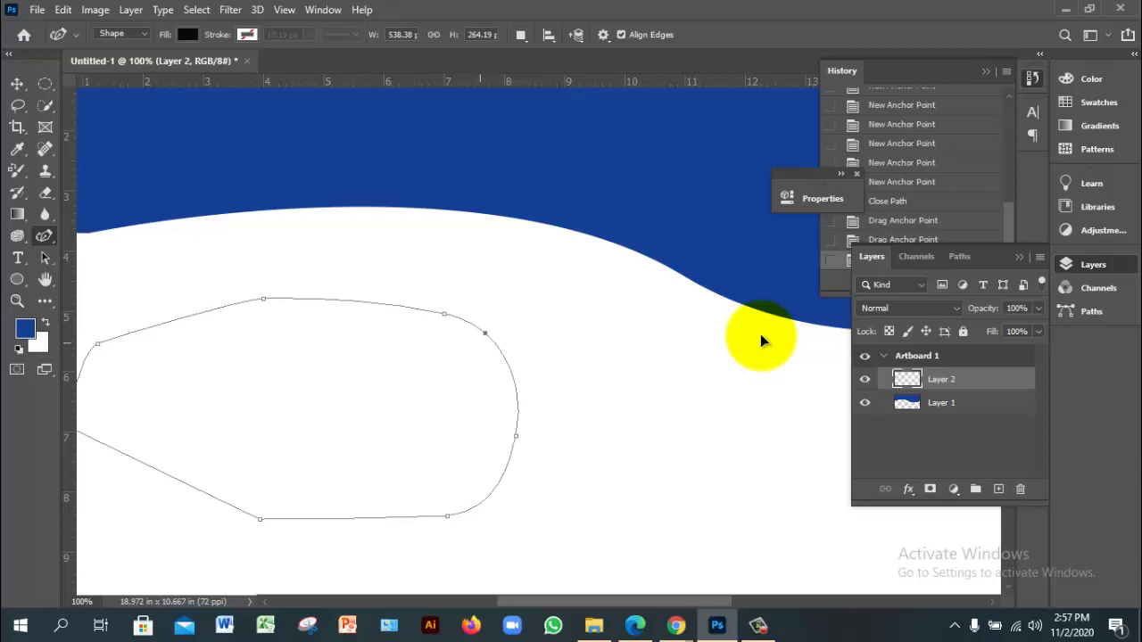
key("ctrl+shift+z")
key("ctrl+shift+z")
key("ctrl+shift+z")
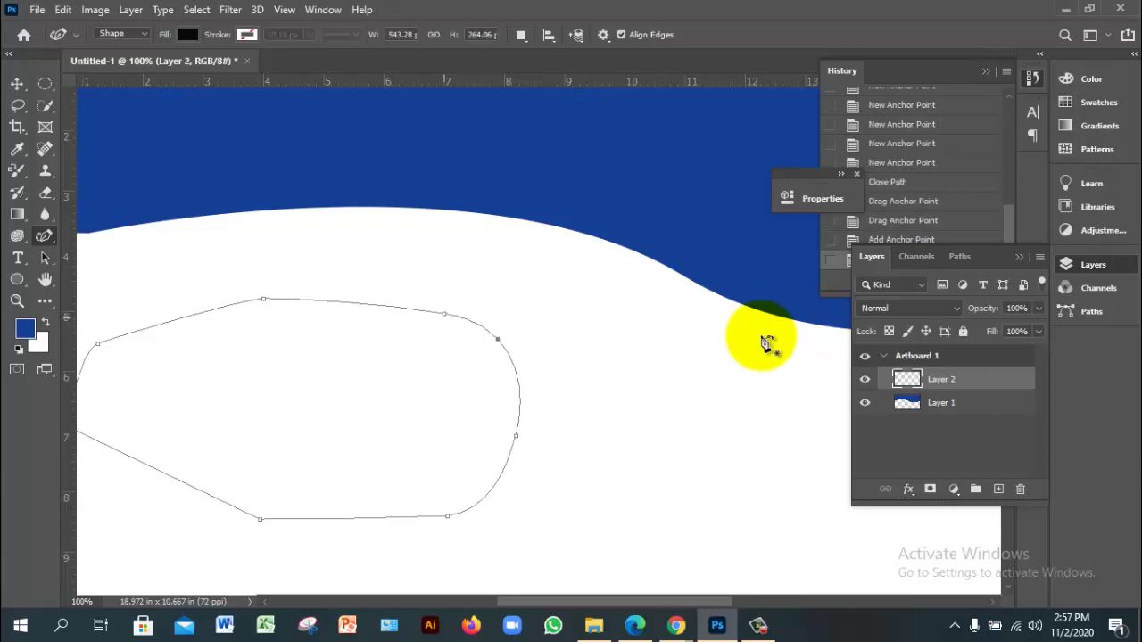
key("ctrl+shift+z")
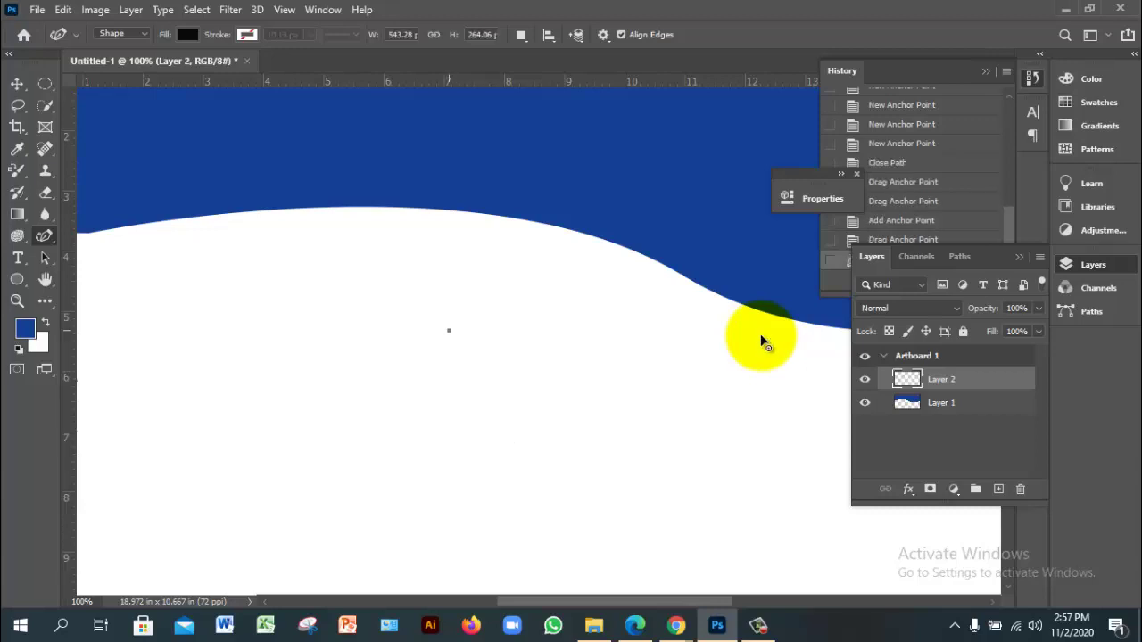
key("ctrl+z")
key("ctrl+z")
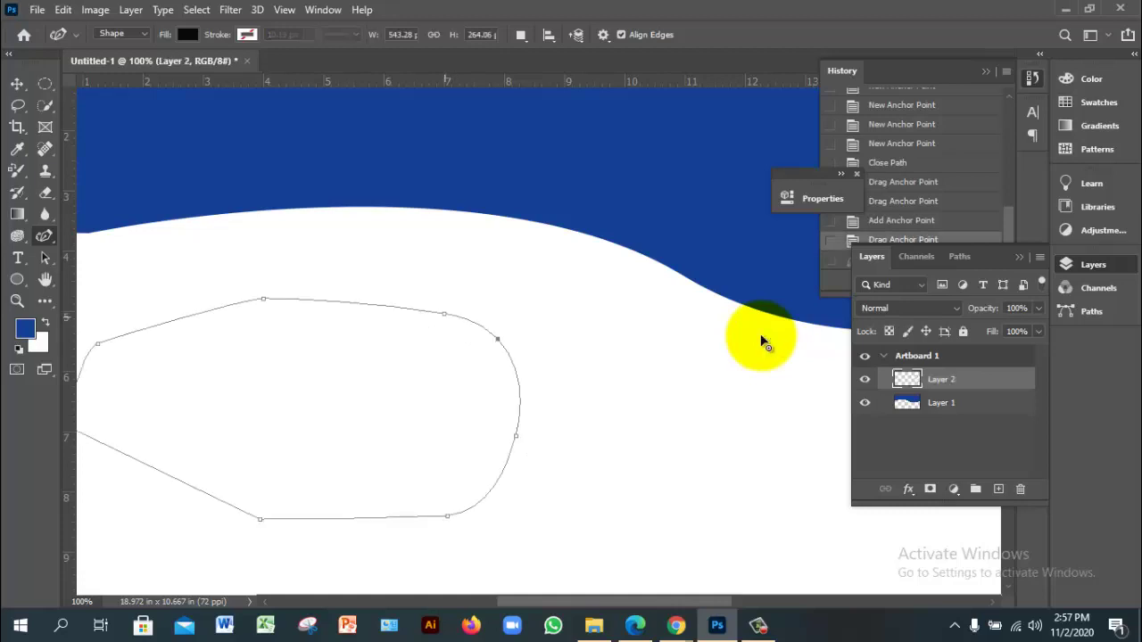
key("ctrl+shift+z")
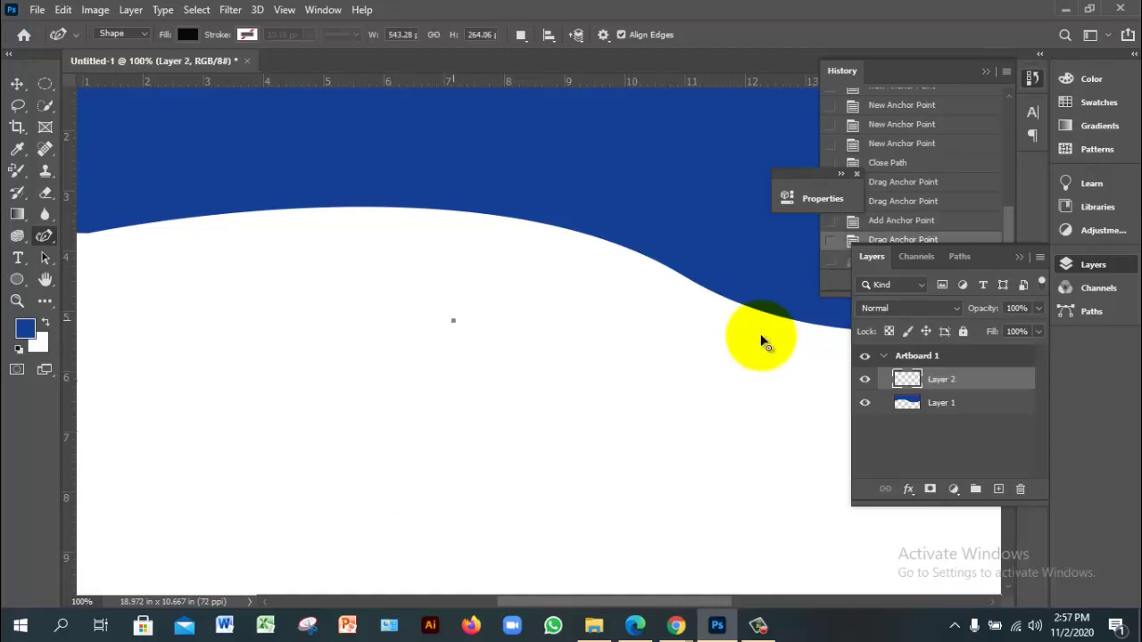
key("ctrl+shift+z")
key("ctrl+z")
key("ctrl+z")
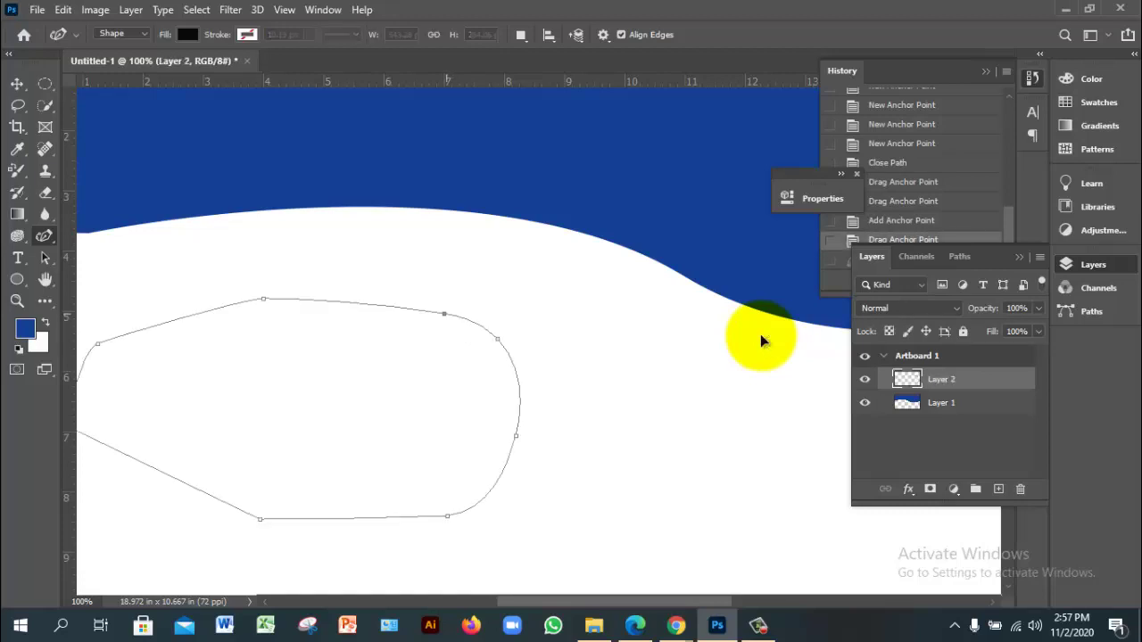
Try moving the added anchor point outward and inward to bulge and dent the closed path's top edge.
key("ctrl+shift+z")
key("ctrl+shift+z")
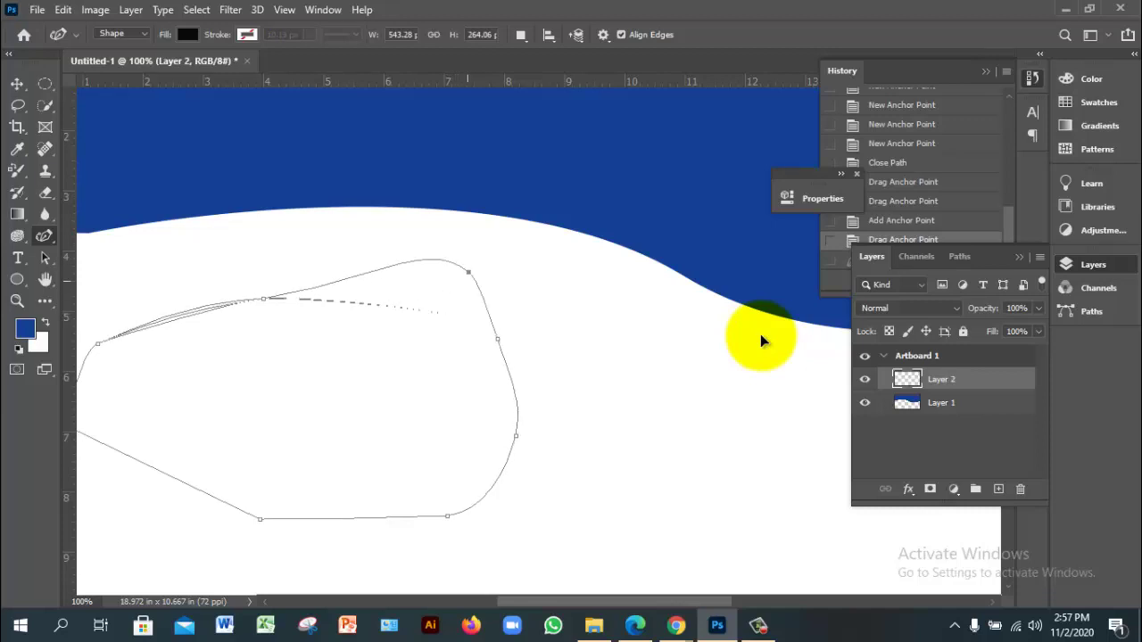
key("ctrl+shift+z")
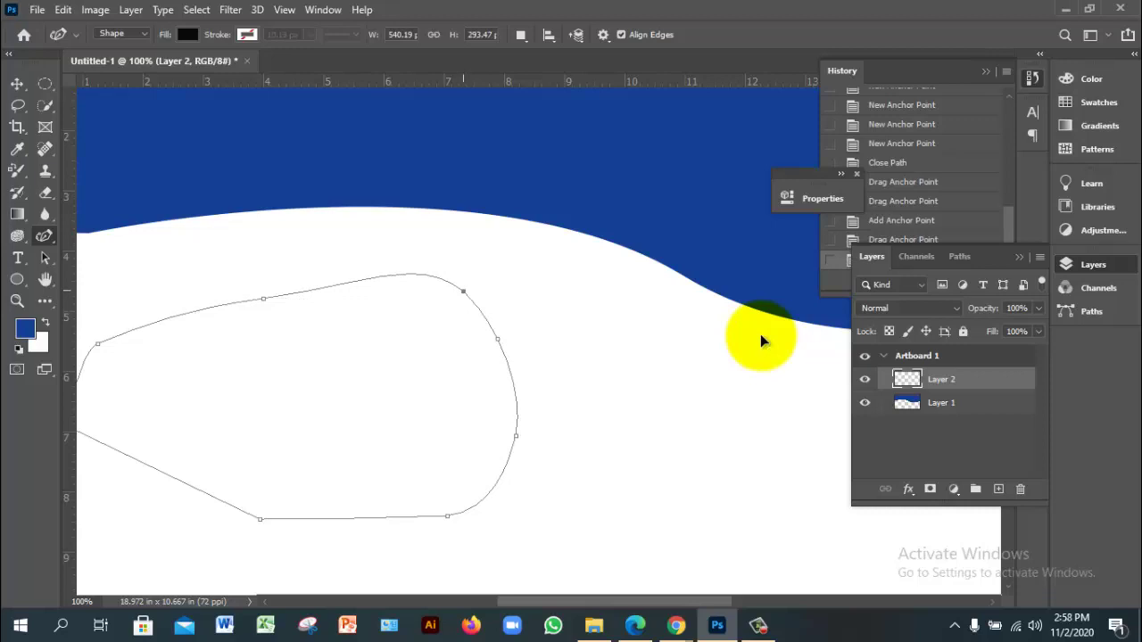
key("ctrl+shift+z")
key("ctrl+shift+z")
key("ctrl+shift+z")
key("ctrl+shift+z")
key("ctrl+shift+z")
key("ctrl+shift+z")
key("ctrl+shift+z")
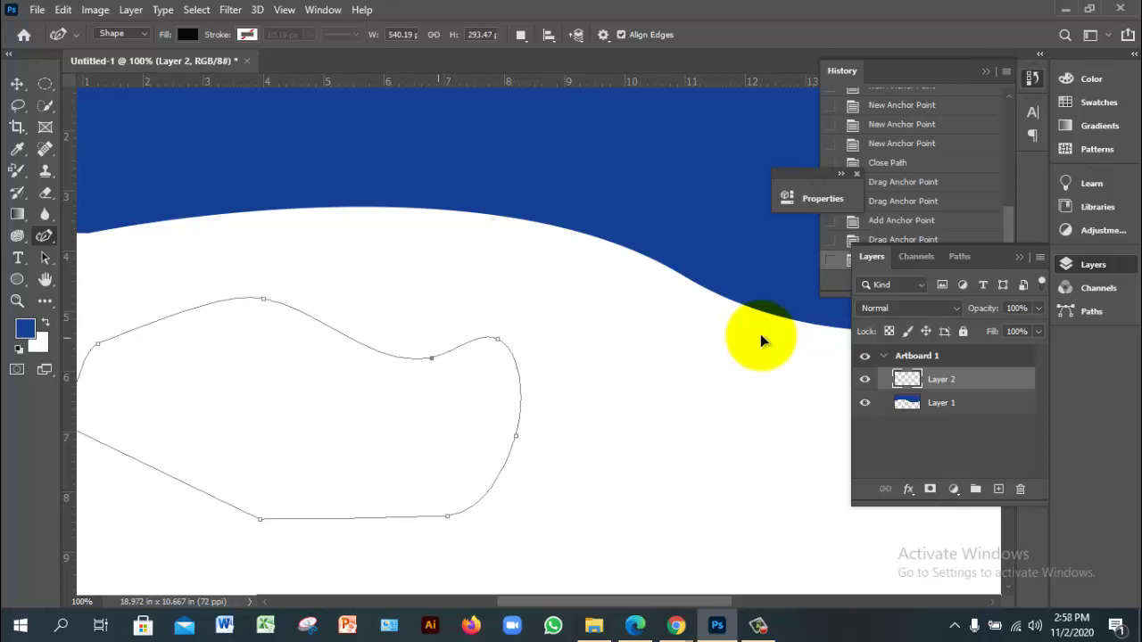
key("ctrl+shift+z")
key("ctrl+shift+z")
key("ctrl+shift+z")
key("ctrl+shift+z")
key("ctrl+shift+z")
key("ctrl+shift+z")
key("ctrl+shift+z")
key("ctrl+shift+z")
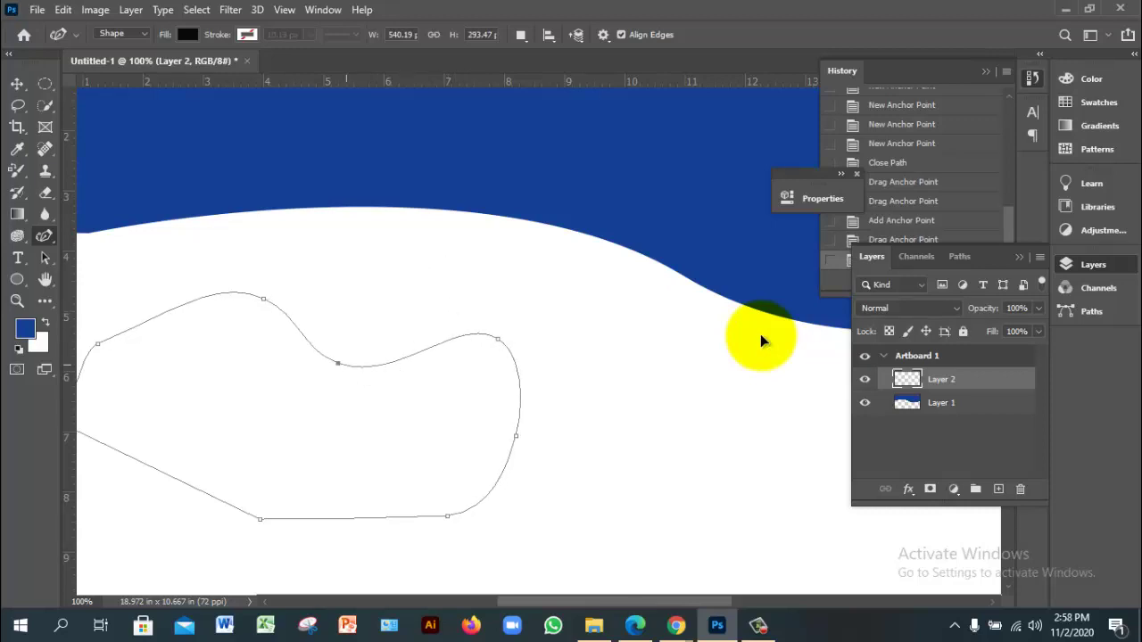
Move the added anchor point above the closed path's top edge to form a smooth upper-right arc.
key("ctrl+shift+z")
key("ctrl+shift+z")
key("ctrl+shift+z")
key("ctrl+shift+z")
key("ctrl+shift+z")
key("ctrl+shift+z")
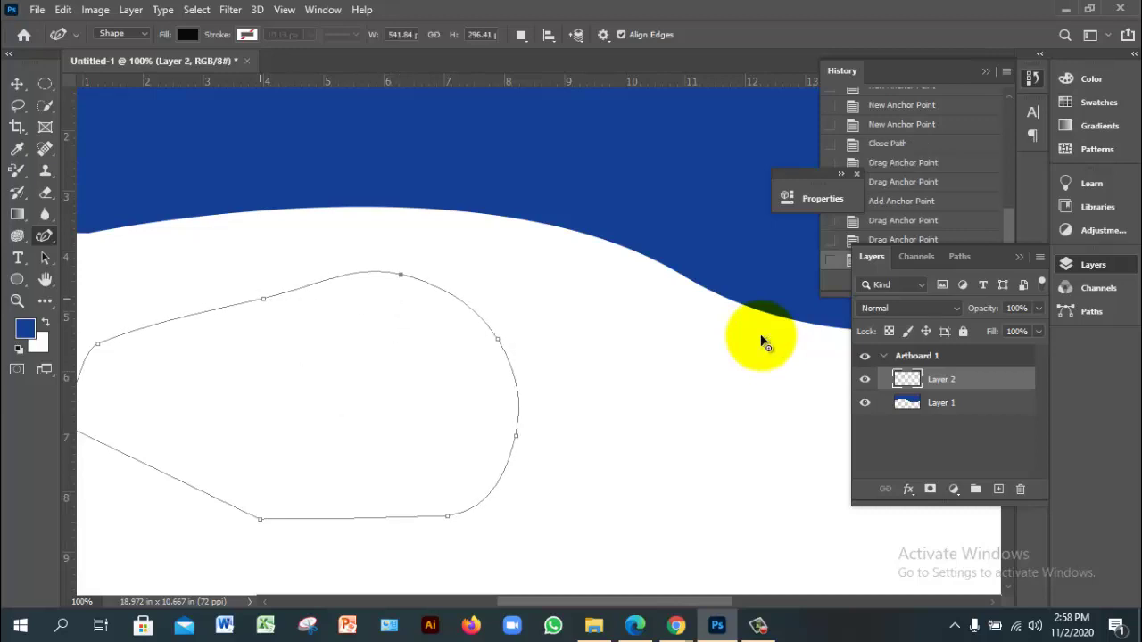
Reshape the closed path into a bean outline, pulling the upper-left anchor outward, denting the right side inward and adjusting the neighbouring anchors.
left_click_drag(263, 298, 232, 276)
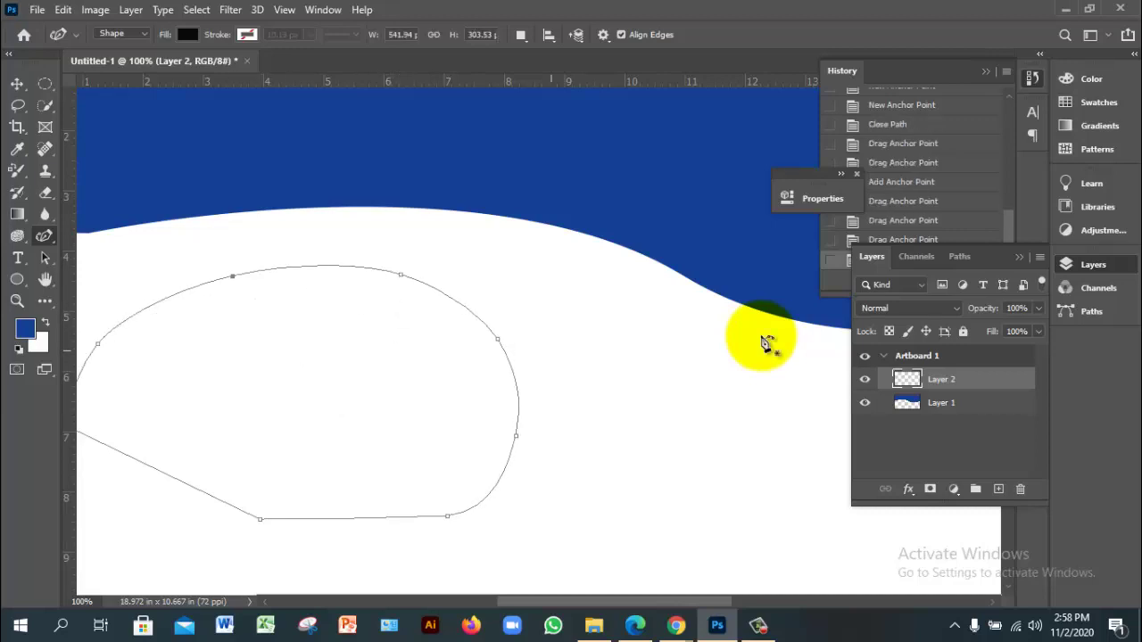
left_click_drag(497, 338, 454, 366)
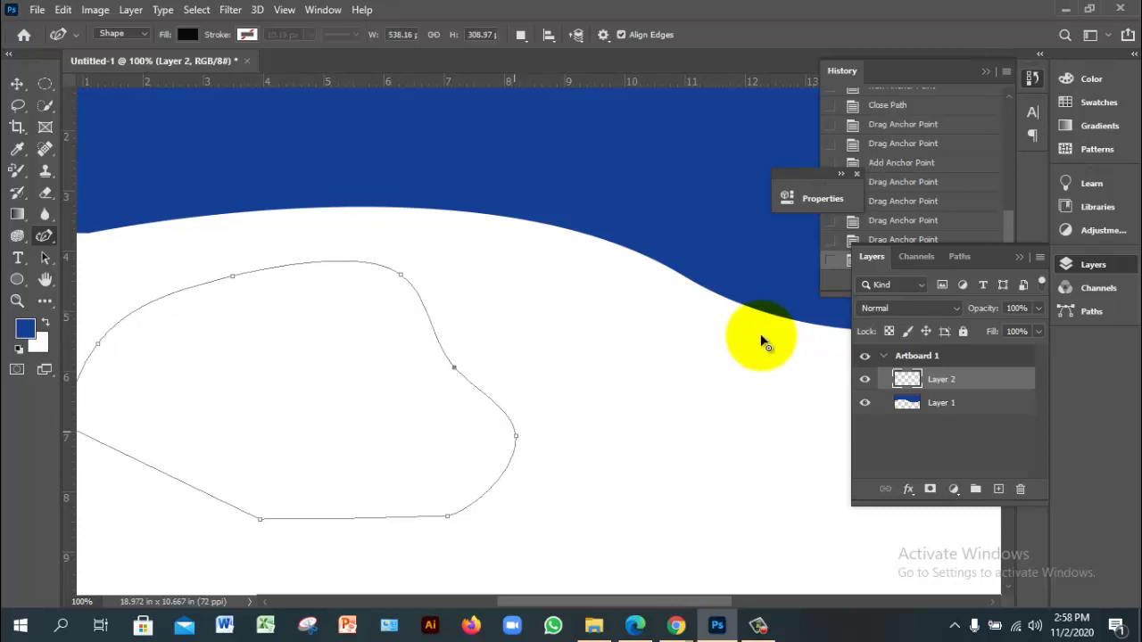
left_click_drag(516, 436, 538, 387)
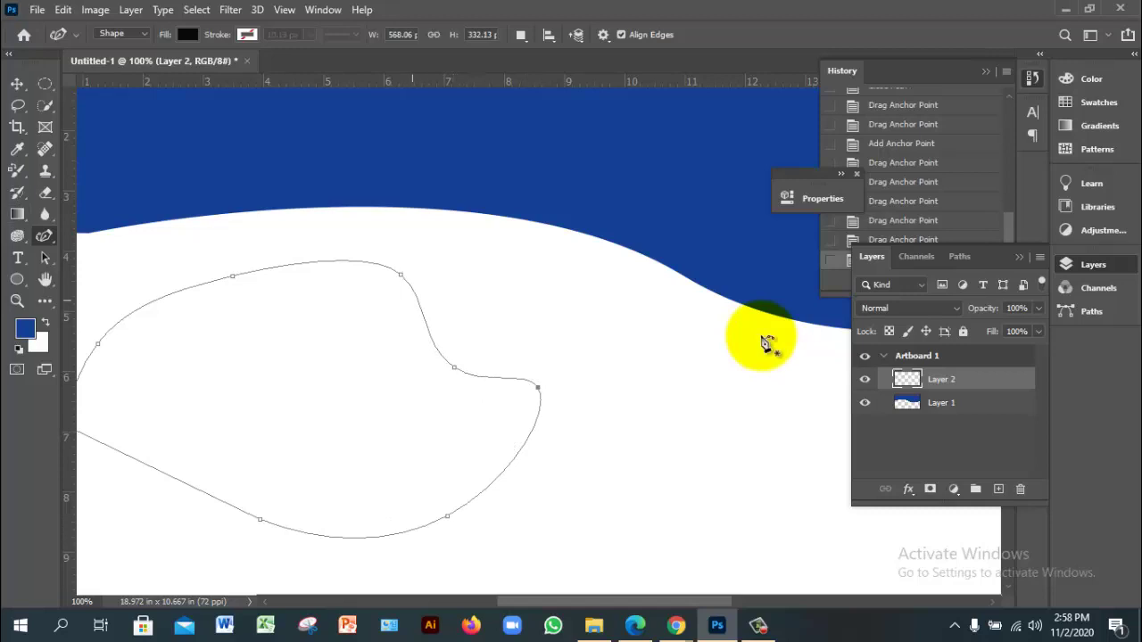
left_click_drag(447, 515, 416, 526)
left_click_drag(538, 387, 518, 414)
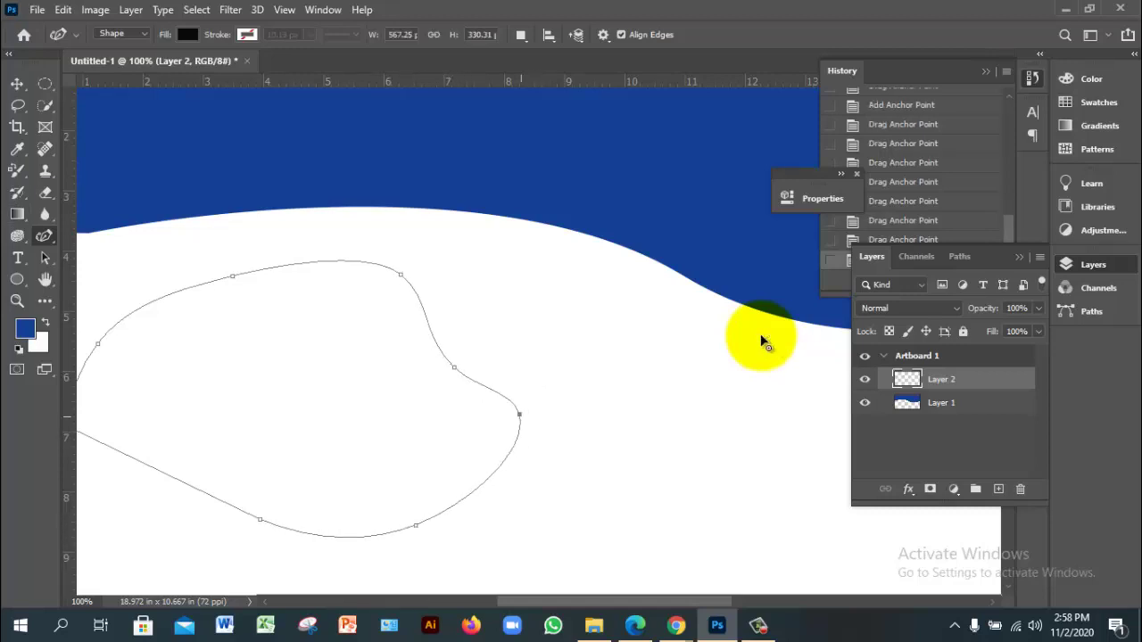
scroll(765, 343, "down", 1)
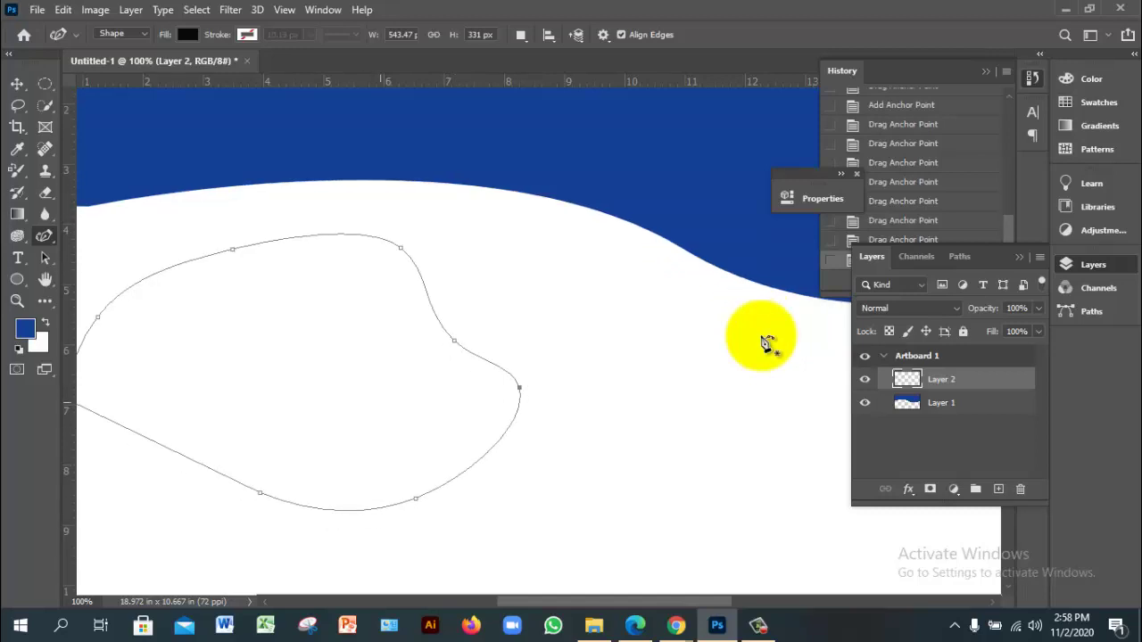
scroll(765, 344, "left", 3)
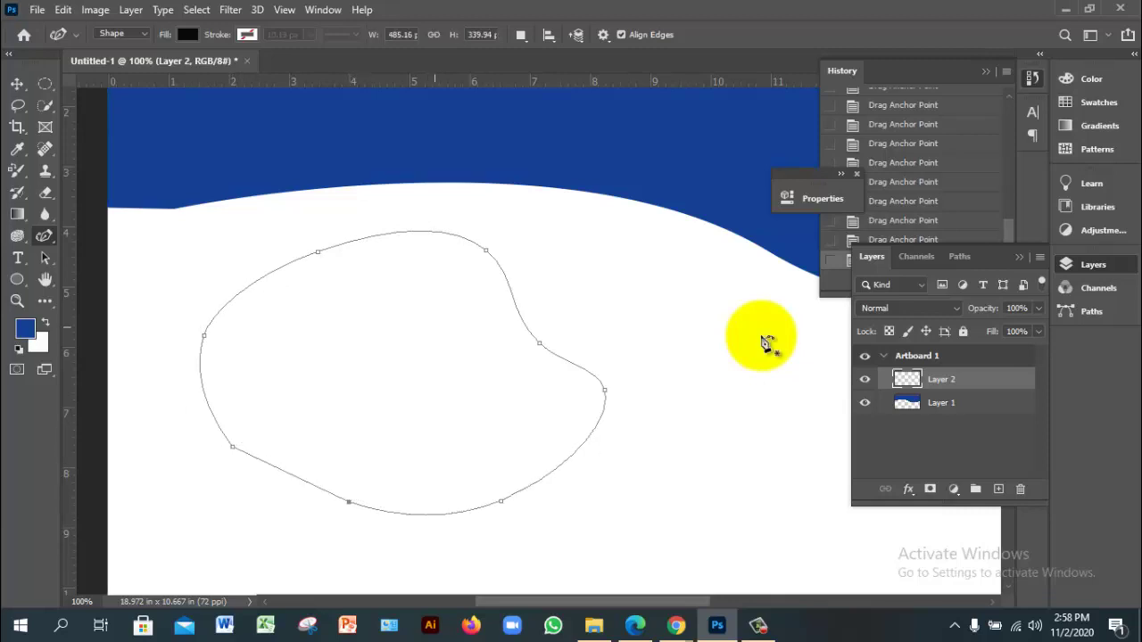
Convert the bean-shaped path to a selection, fill it with the blue foreground color on Layer 2, and deselect.
right_click(412, 238)
left_click(468, 307)
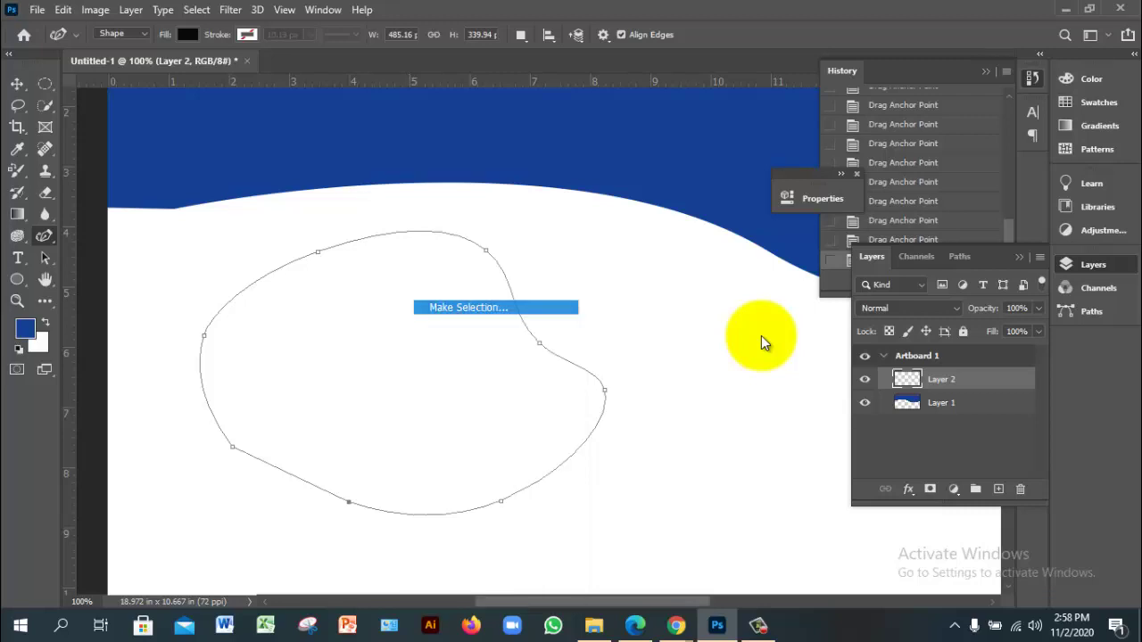
key("Return")
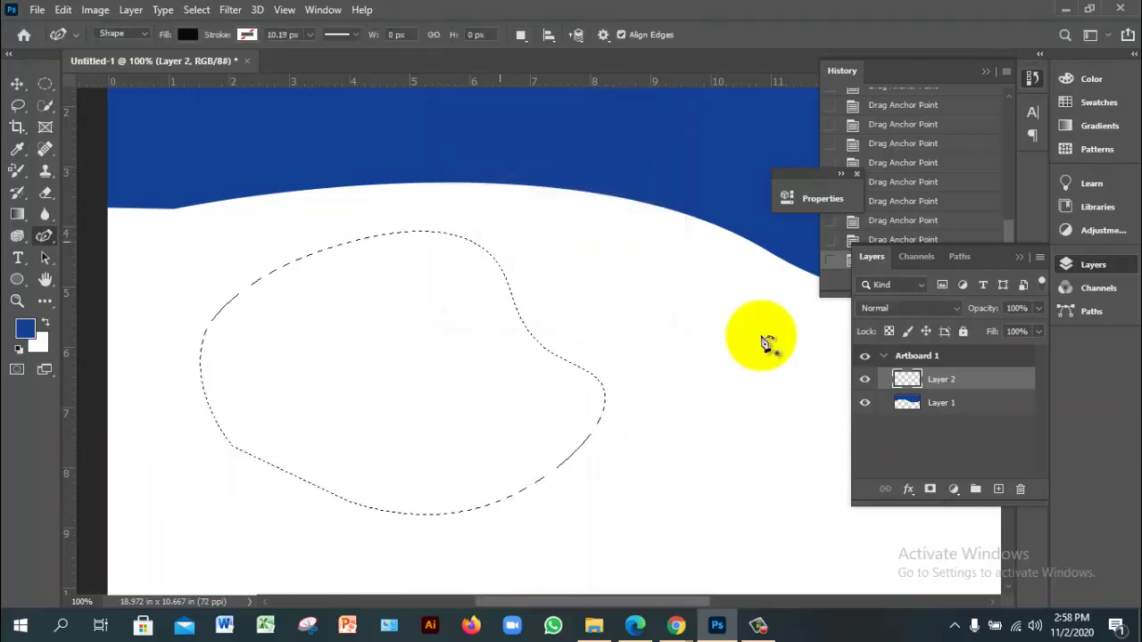
key("alt+BackSpace")
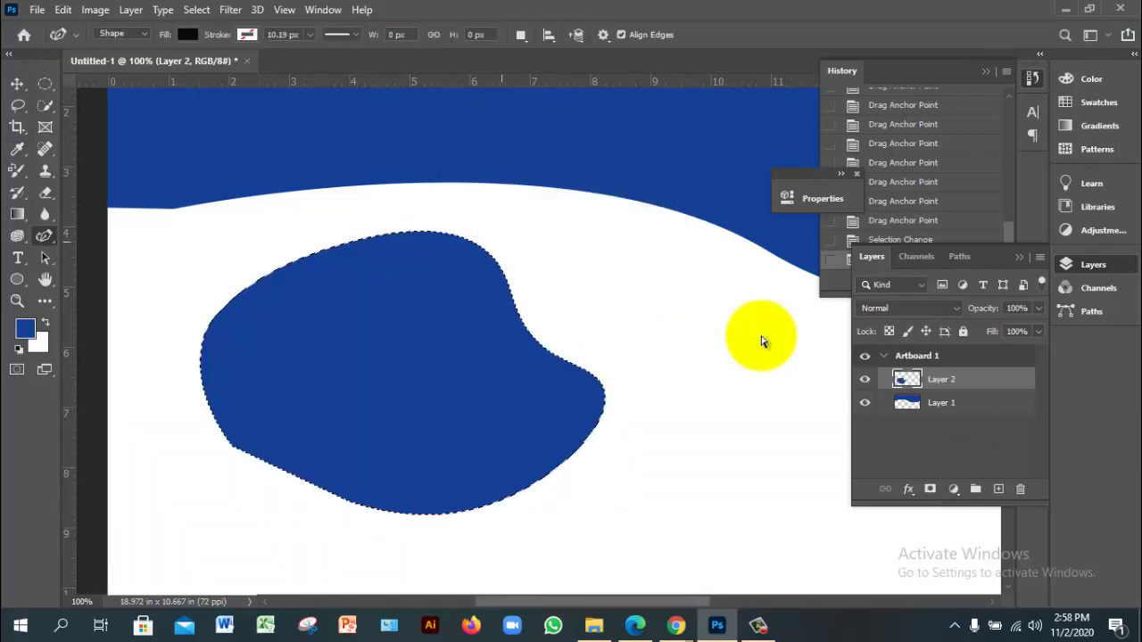
key("ctrl+d")
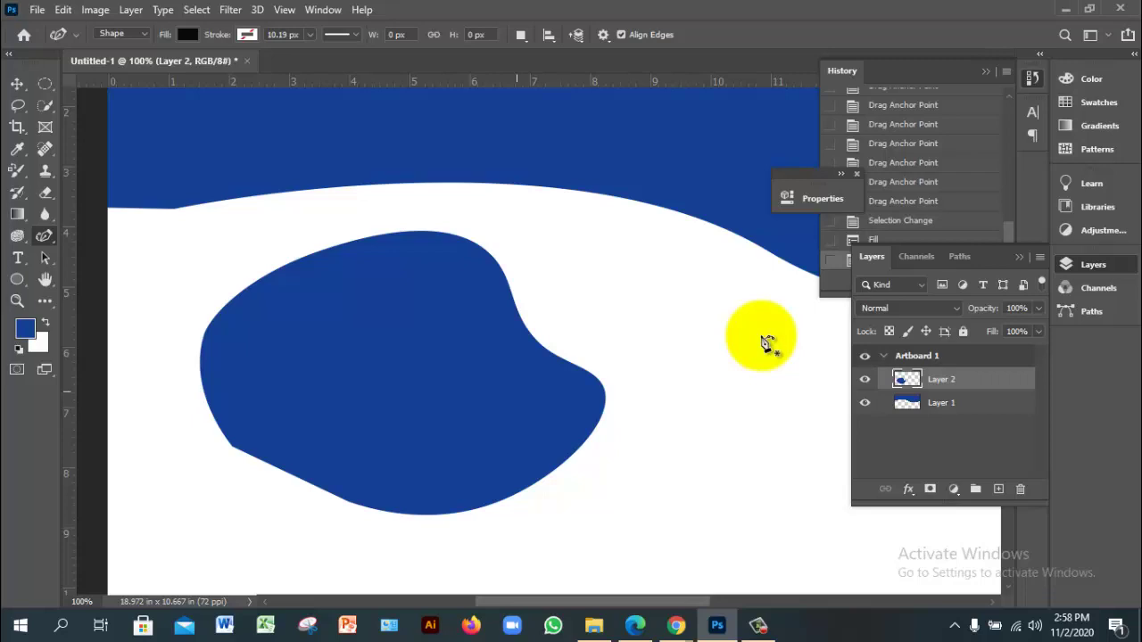
Undo the deselection, blue fill and selection to get back the editable path.
key("ctrl+z")
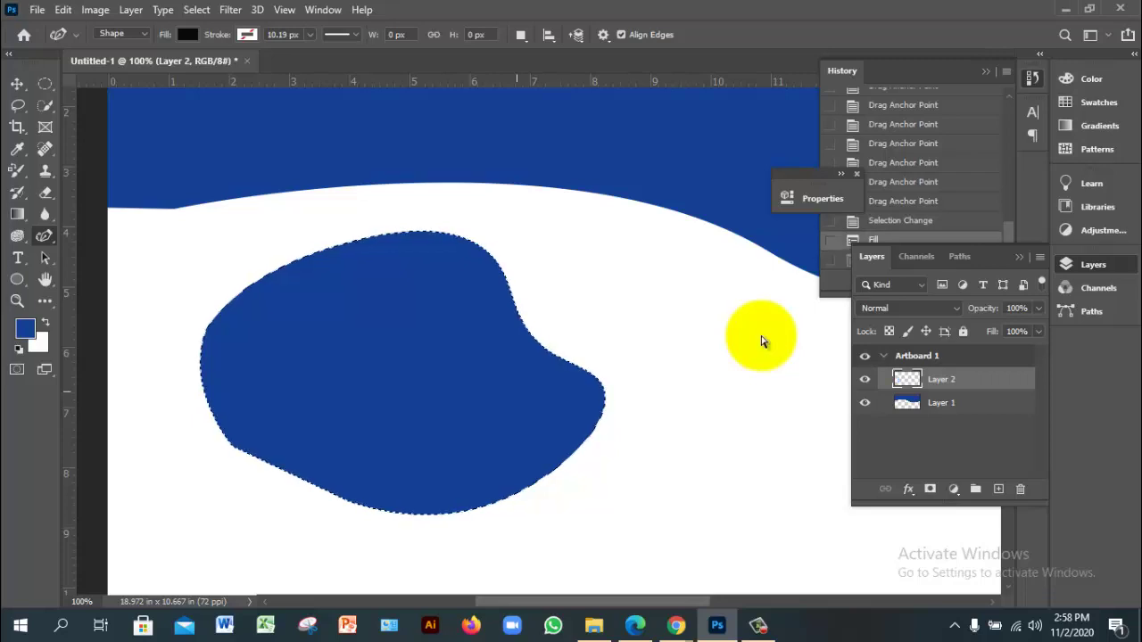
key("ctrl+z")
key("ctrl+z")
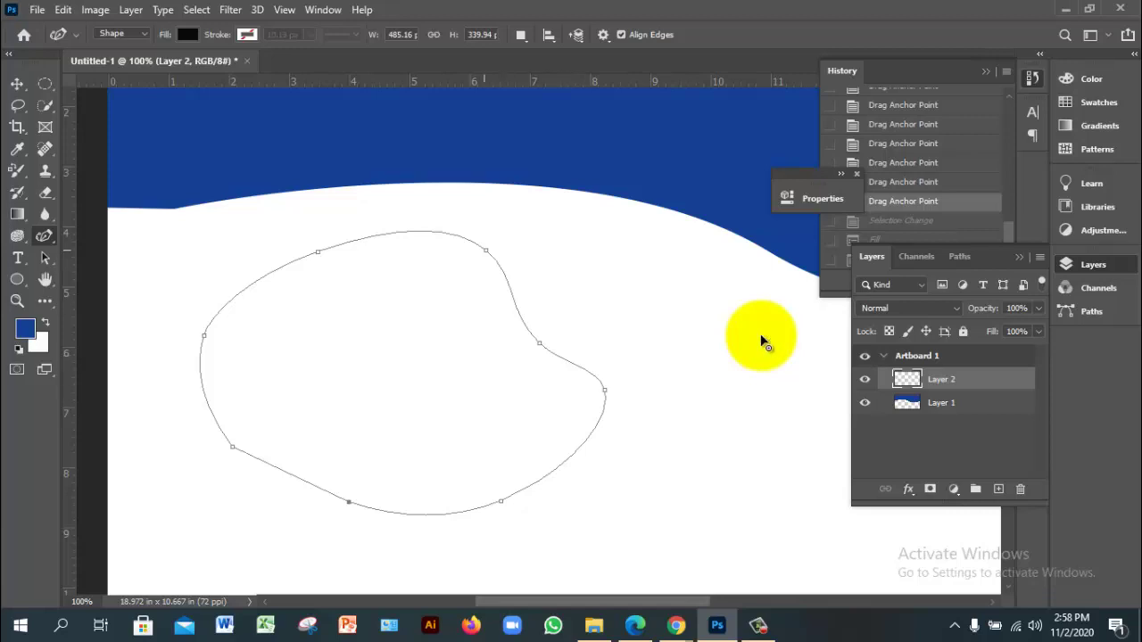
Move the path's upper-right anchor slightly outward and its right-side notch and lower-left anchors slightly inward.
left_click_drag(485, 250, 496, 242)
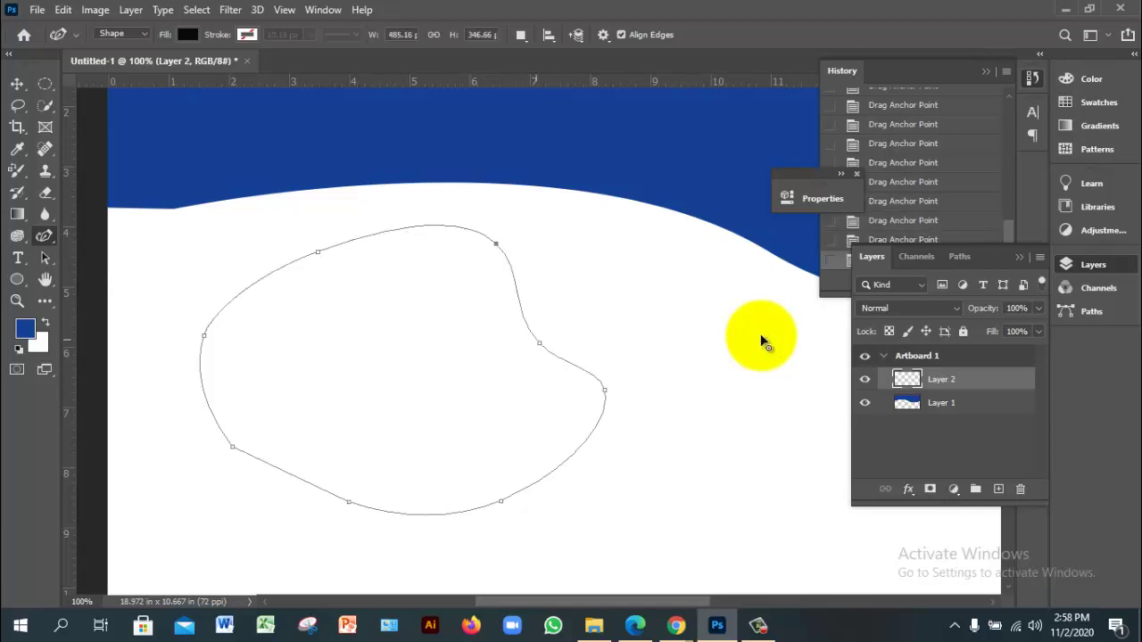
left_click_drag(539, 343, 531, 356)
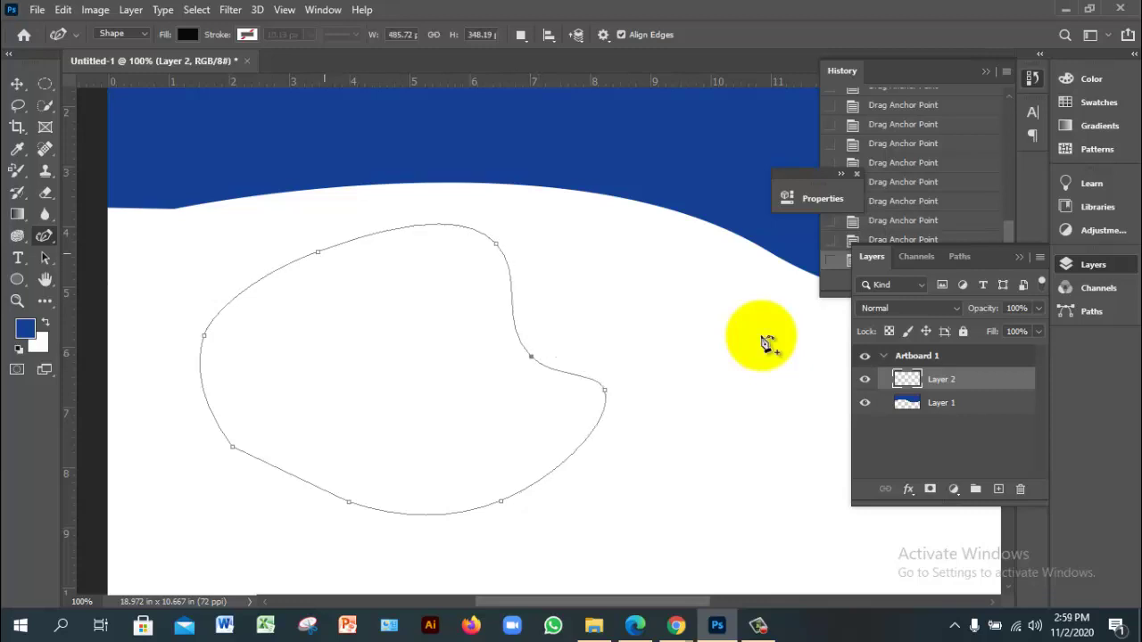
left_click_drag(232, 446, 245, 451)
Use the Convert Point Tool to pull direction handles from the lower-left anchor and adjust each handle independently.
right_click(43, 236)
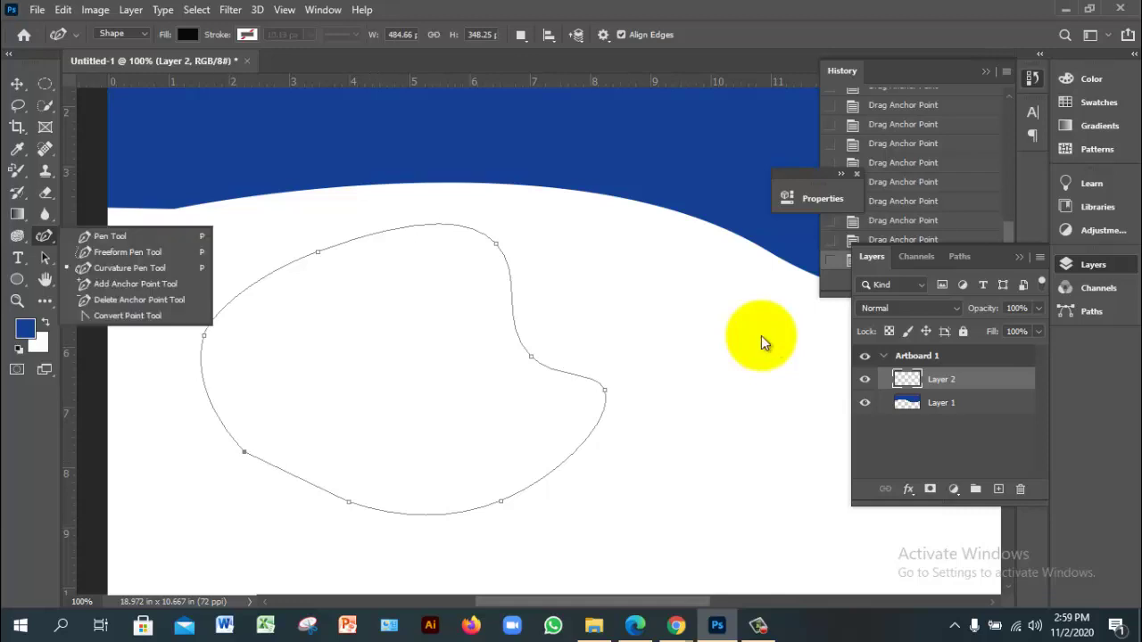
left_click(127, 315)
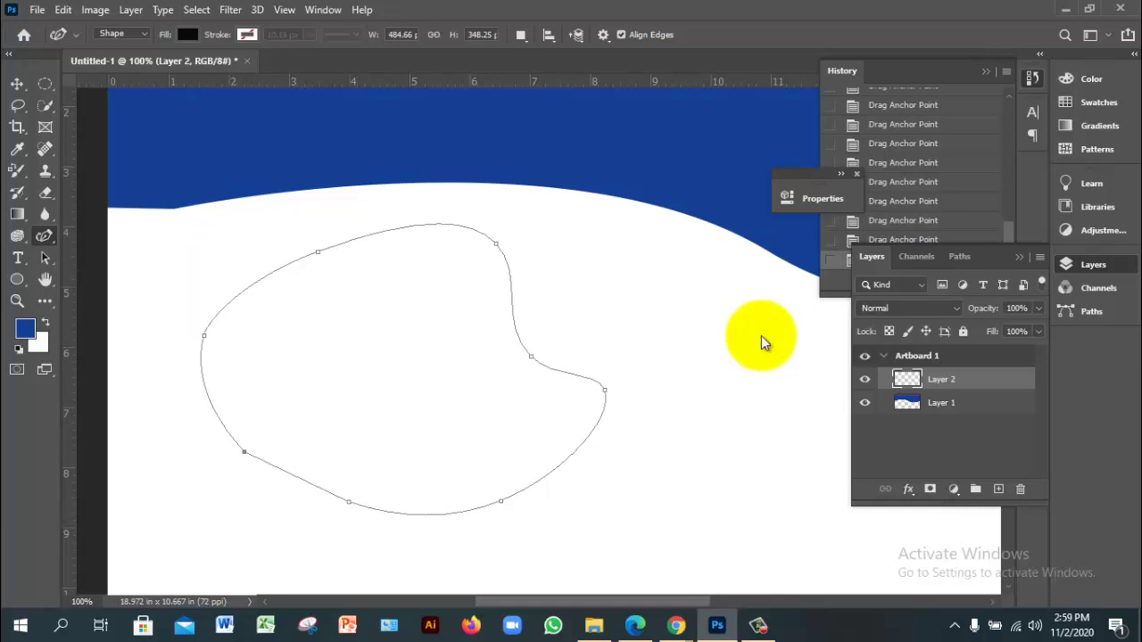
left_click_drag(244, 452, 234, 415)
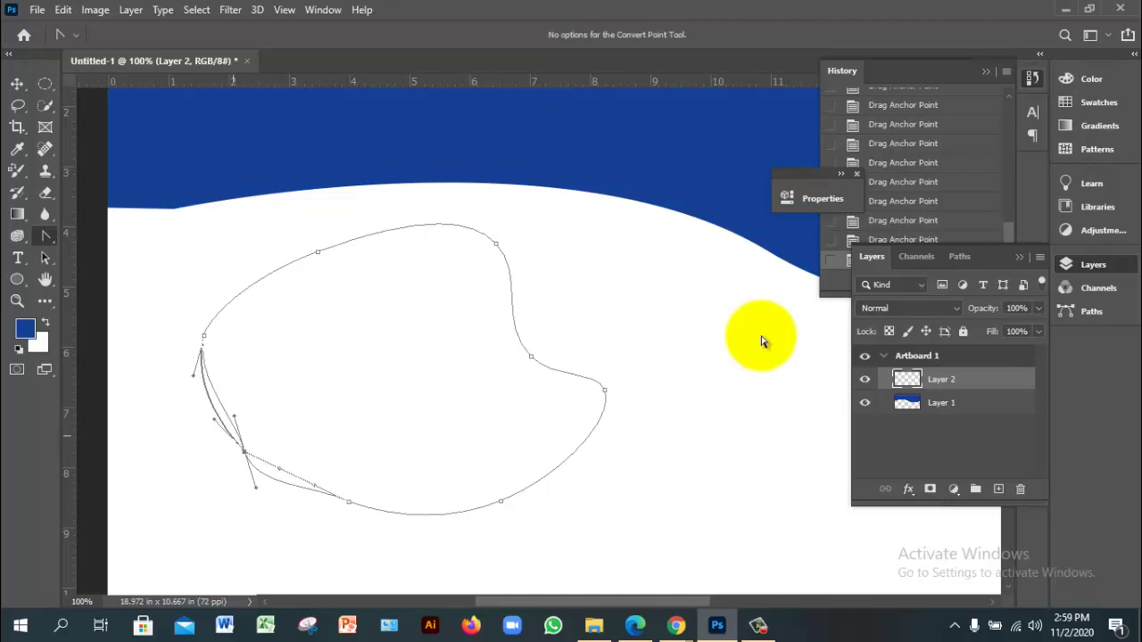
left_click_drag(234, 416, 170, 418)
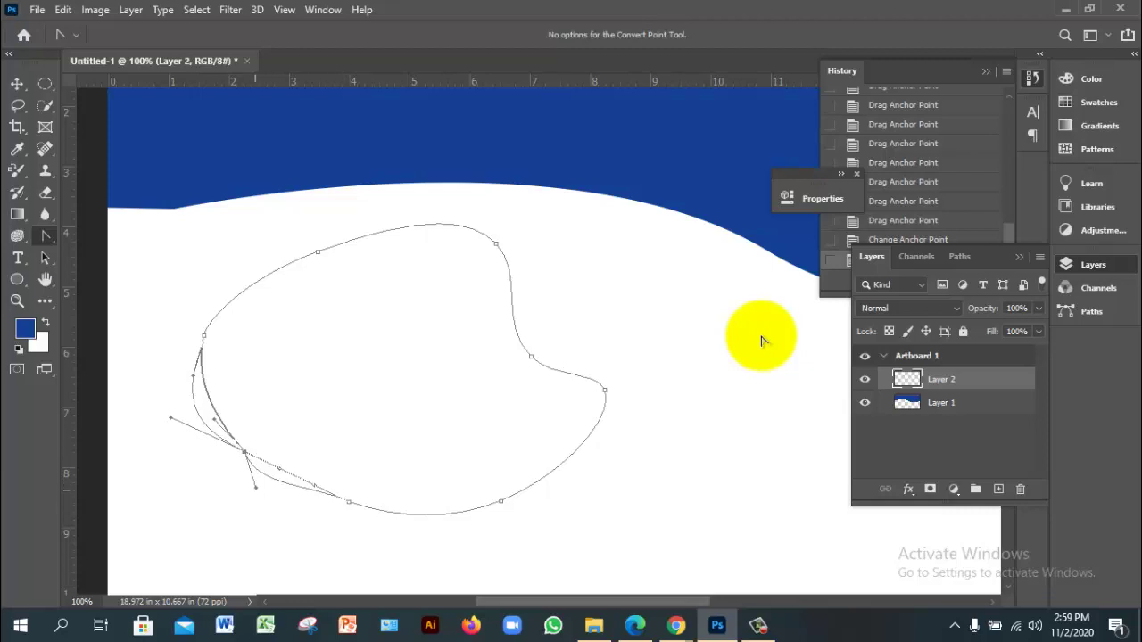
mouse_move(256, 487)
left_mouse_down()
mouse_move(282, 528)
mouse_move(289, 508)
mouse_move(326, 546)
mouse_move(268, 526)
mouse_move(256, 489)
mouse_move(297, 565)
mouse_move(255, 472)
mouse_move(237, 456)
mouse_move(225, 471)
mouse_move(228, 492)
mouse_move(276, 474)
mouse_move(320, 417)
mouse_move(362, 428)
mouse_move(336, 382)
mouse_move(317, 392)
mouse_move(351, 365)
mouse_move(352, 349)
mouse_move(316, 323)
mouse_move(347, 323)
mouse_move(330, 446)
mouse_move(269, 499)
left_mouse_up()
Convert the right-side notch anchor to a corner and back to smooth, and bend the upper-right anchor's direction handle outward.
right_click(46, 235)
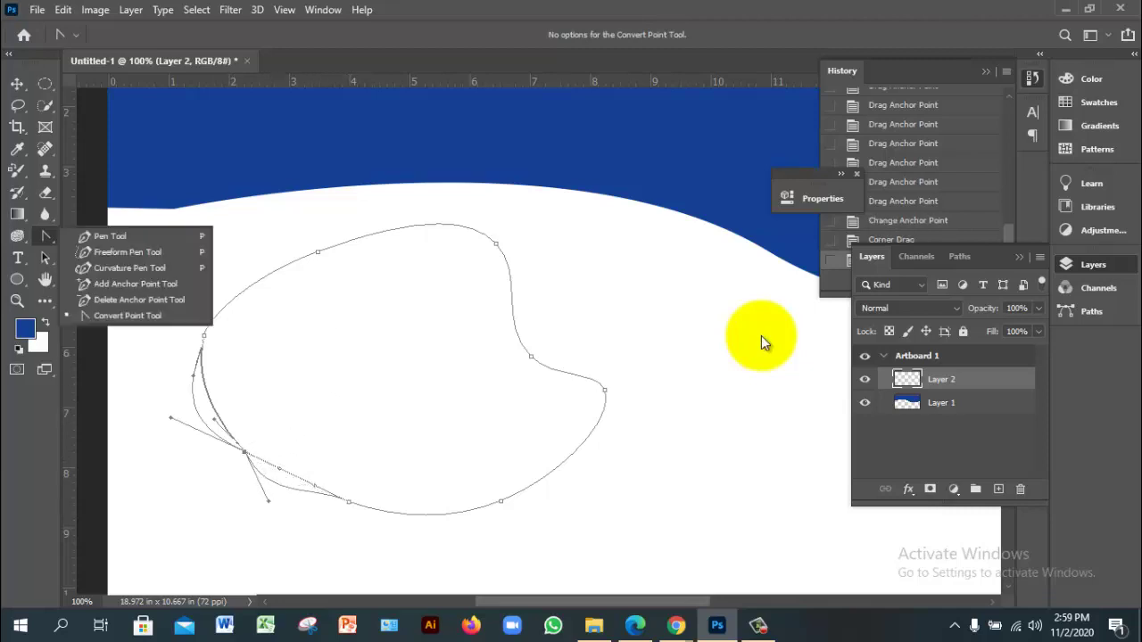
left_click(128, 315)
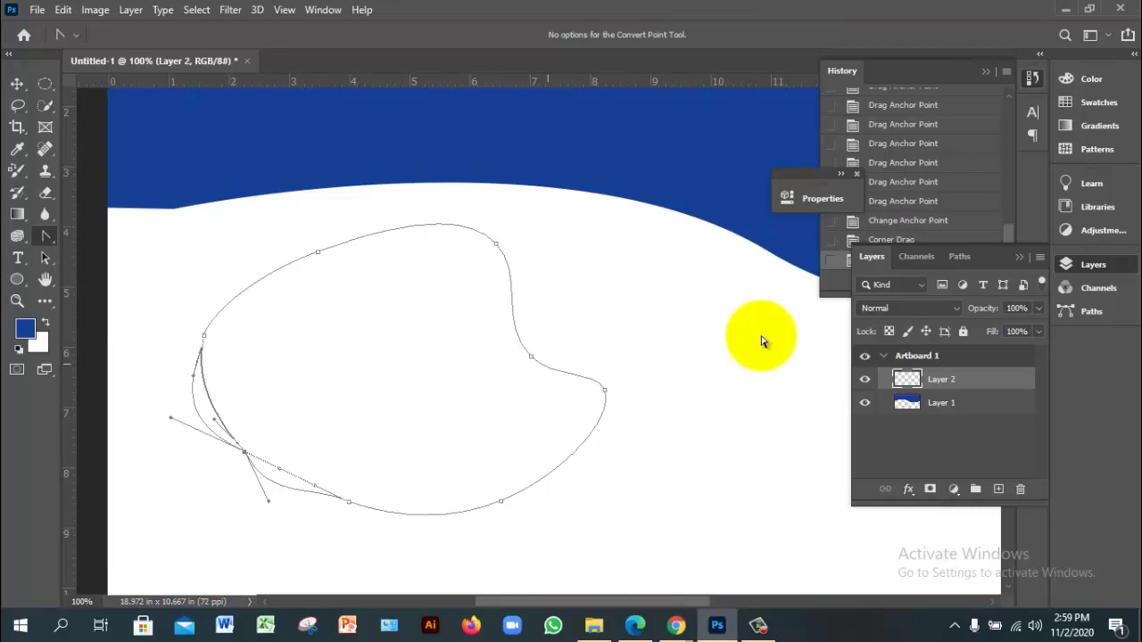
left_click(531, 356)
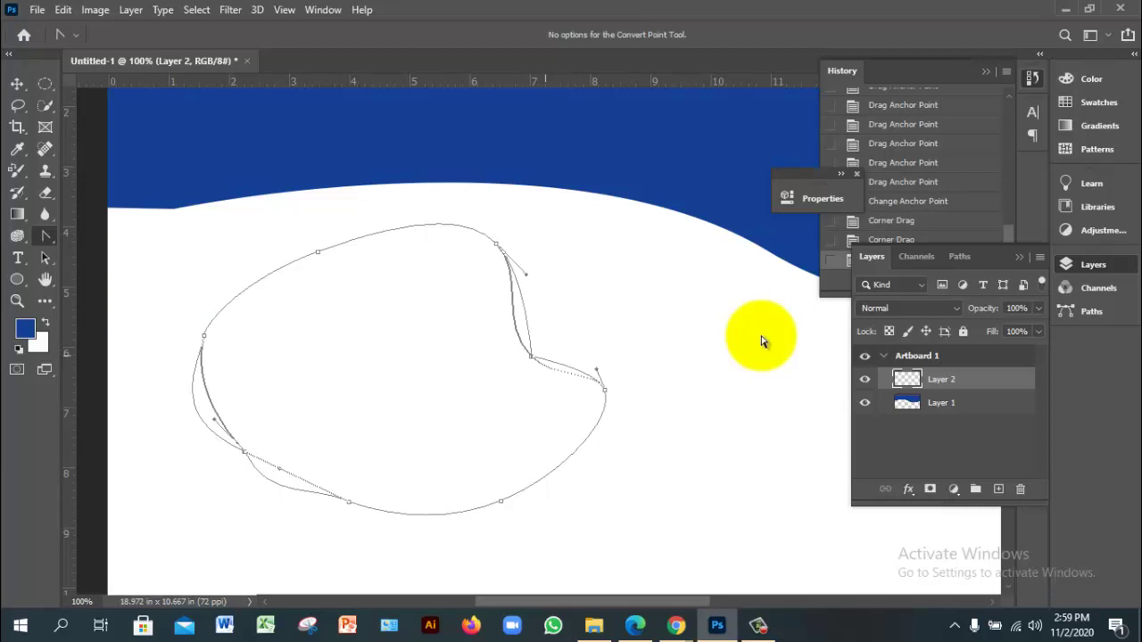
left_click(531, 356)
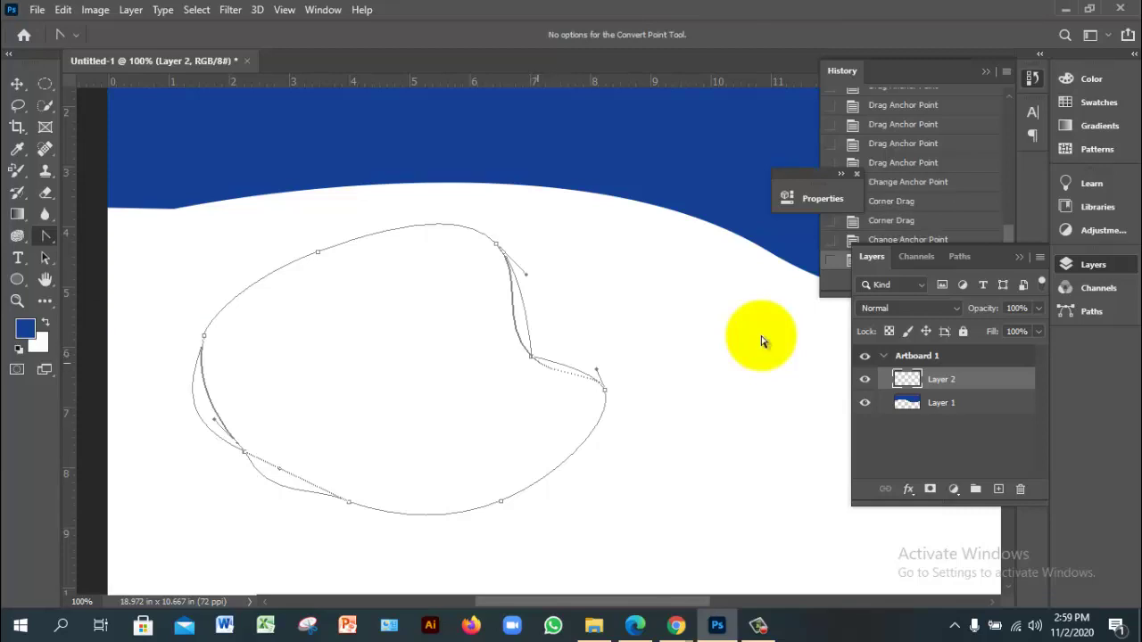
left_click(762, 341)
left_click(531, 356)
left_click_drag(496, 242, 546, 262)
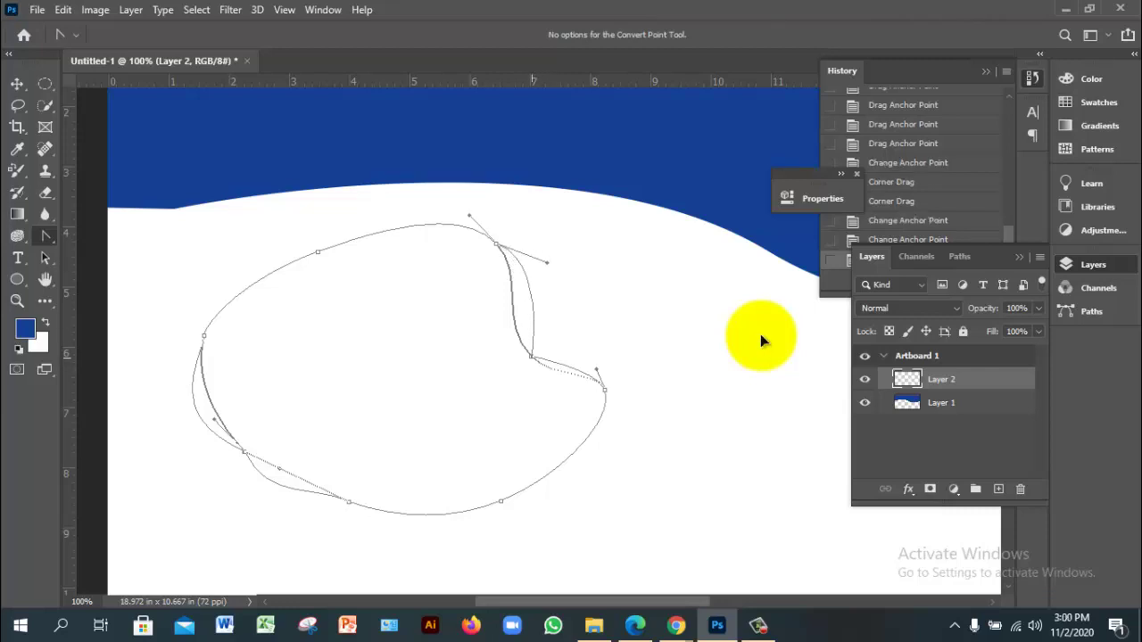
left_click_drag(531, 356, 562, 421)
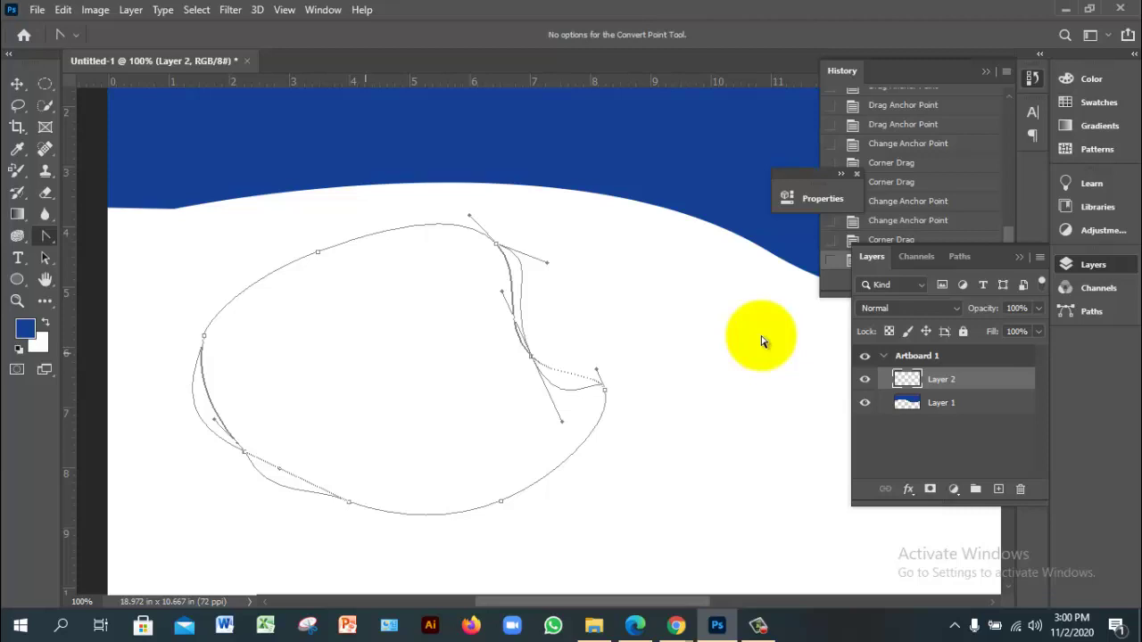
Remove the path's lower-right anchor with the Delete Anchor Point Tool.
right_click(46, 235)
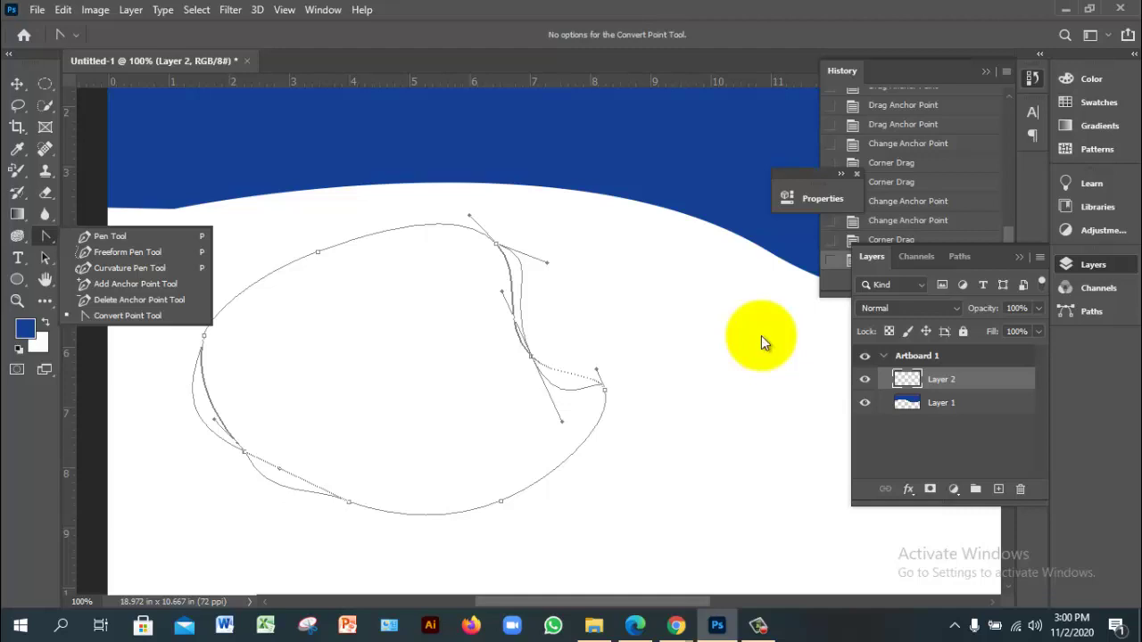
key("Up")
key("Up")
key("Return")
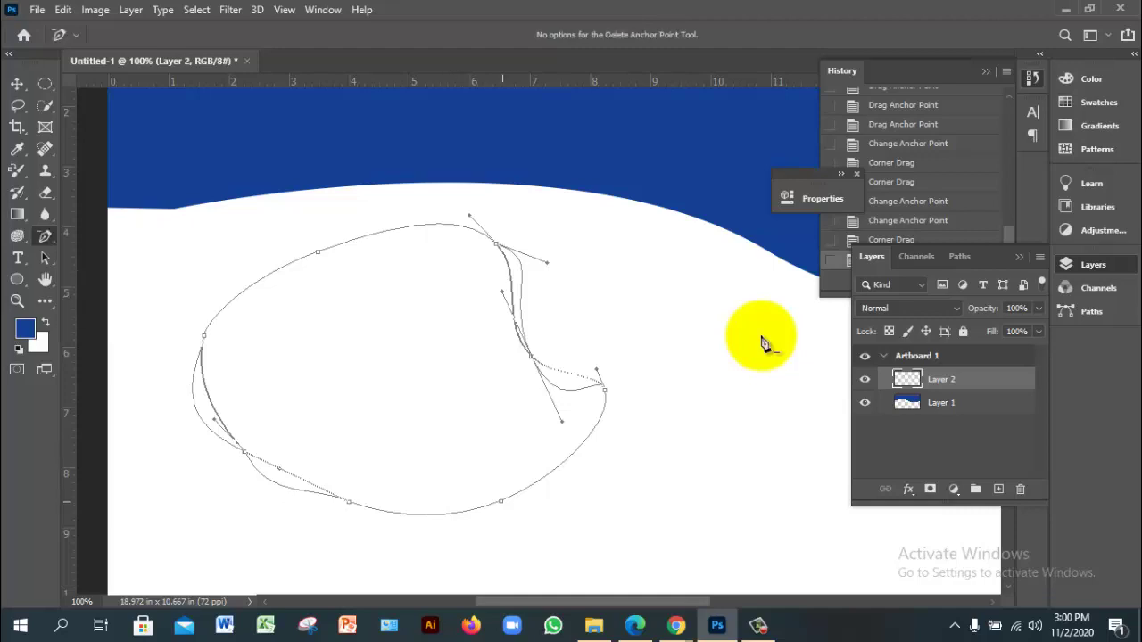
key("ctrl+shift+z")
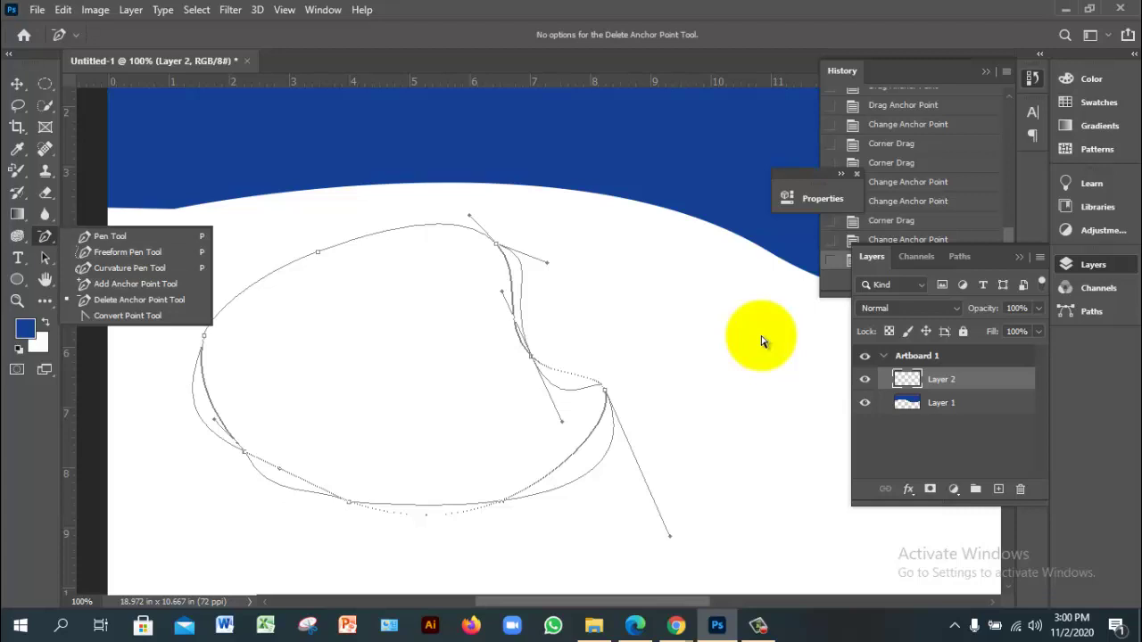
Add a new anchor in the middle of the path's bottom edge with the Add Anchor Point Tool.
key("Up")
key("Up")
key("Up")
key("Return")
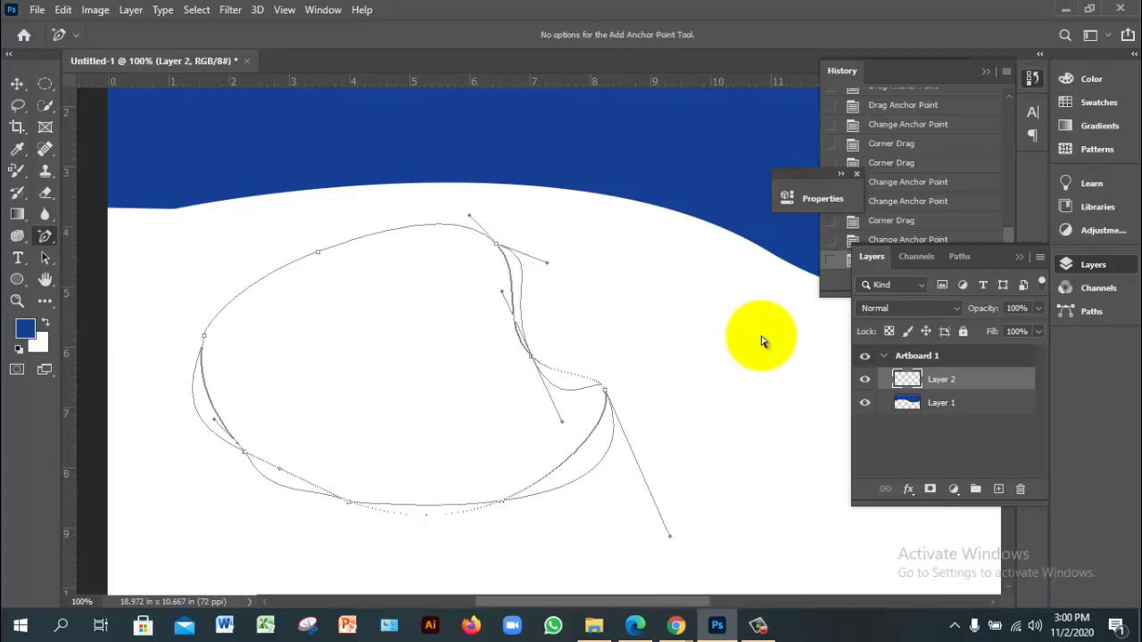
key("Delete")
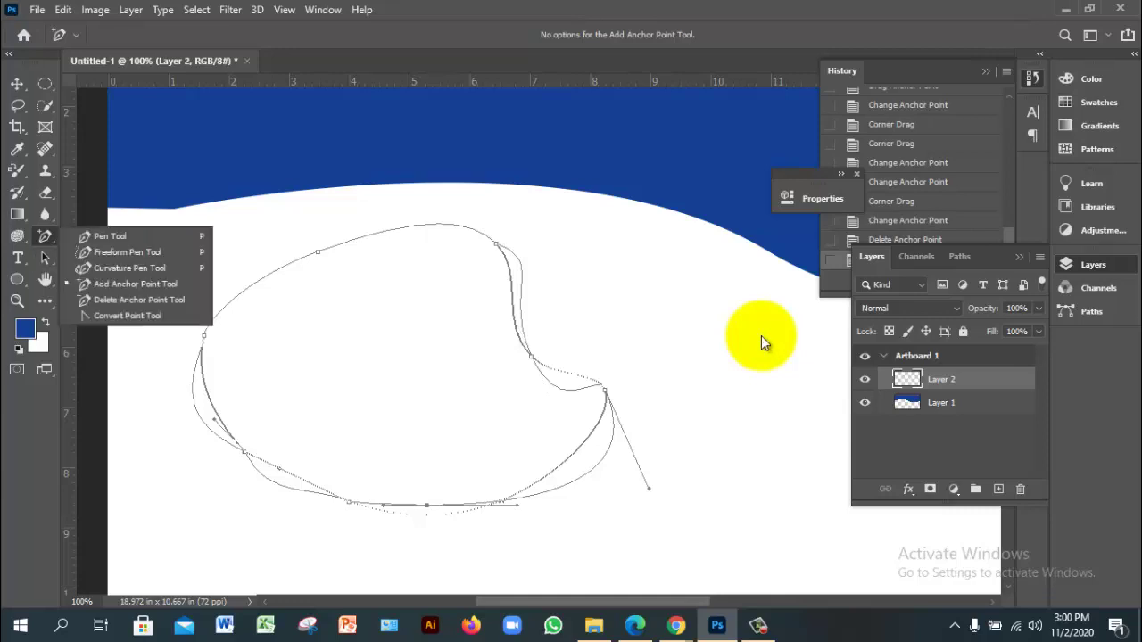
Activate the Move Tool.
key("Up")
key("Up")
key("Up")
key("Return")
key("v")
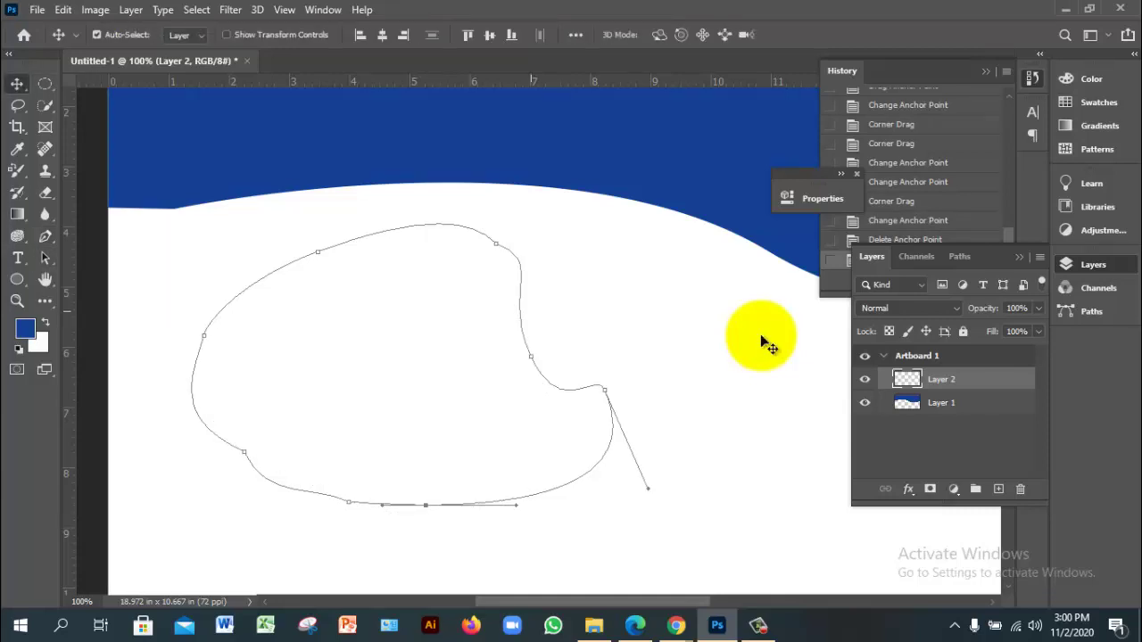
Reshape the notch on the path's right side into an outward bulge with the Convert Point and Curvature Pen tools.
left_click(765, 341)
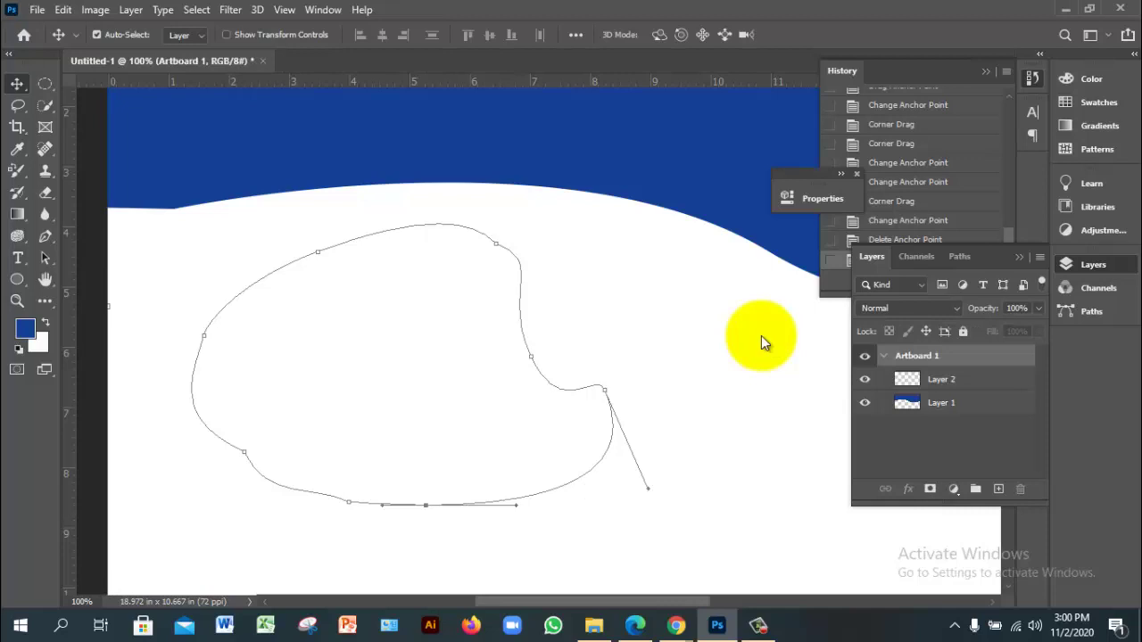
key("p")
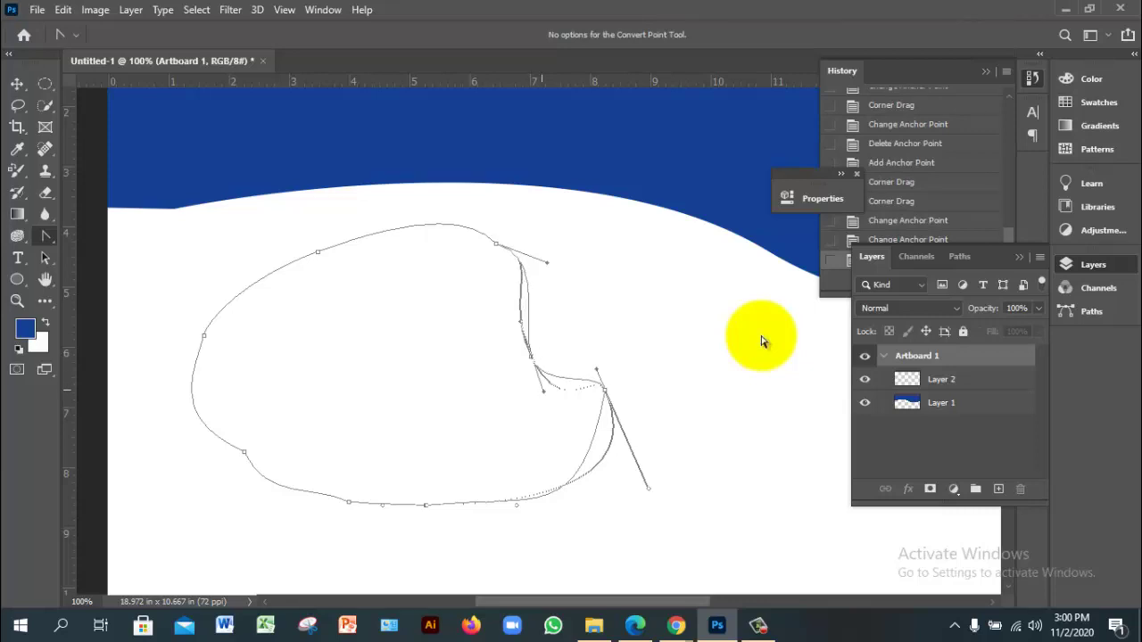
right_click(45, 236)
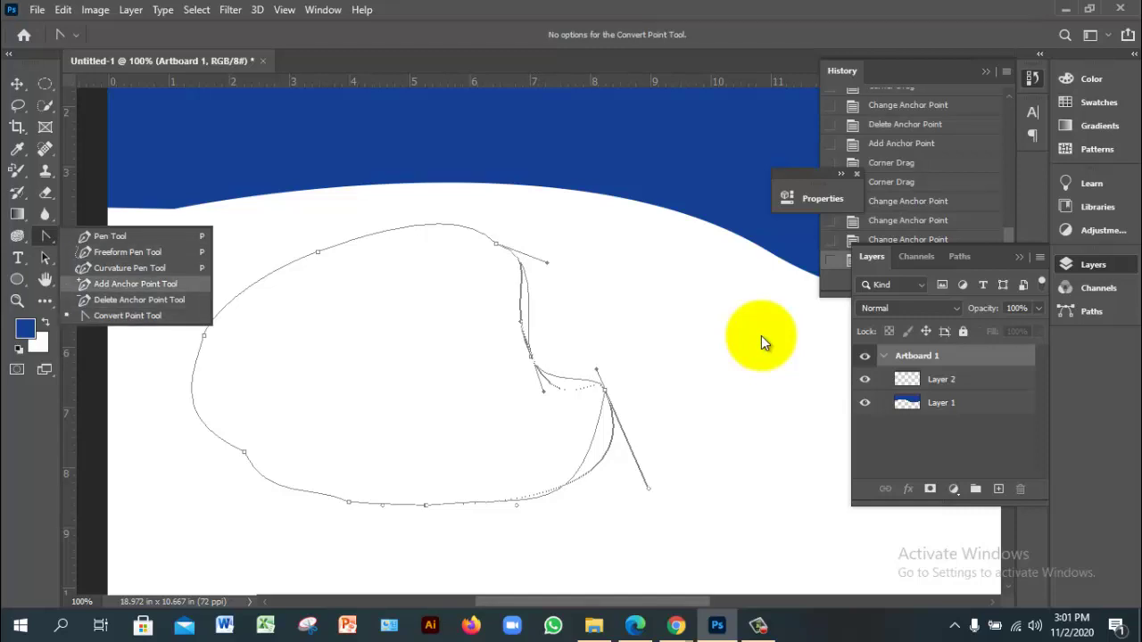
key("Escape")
key("p")
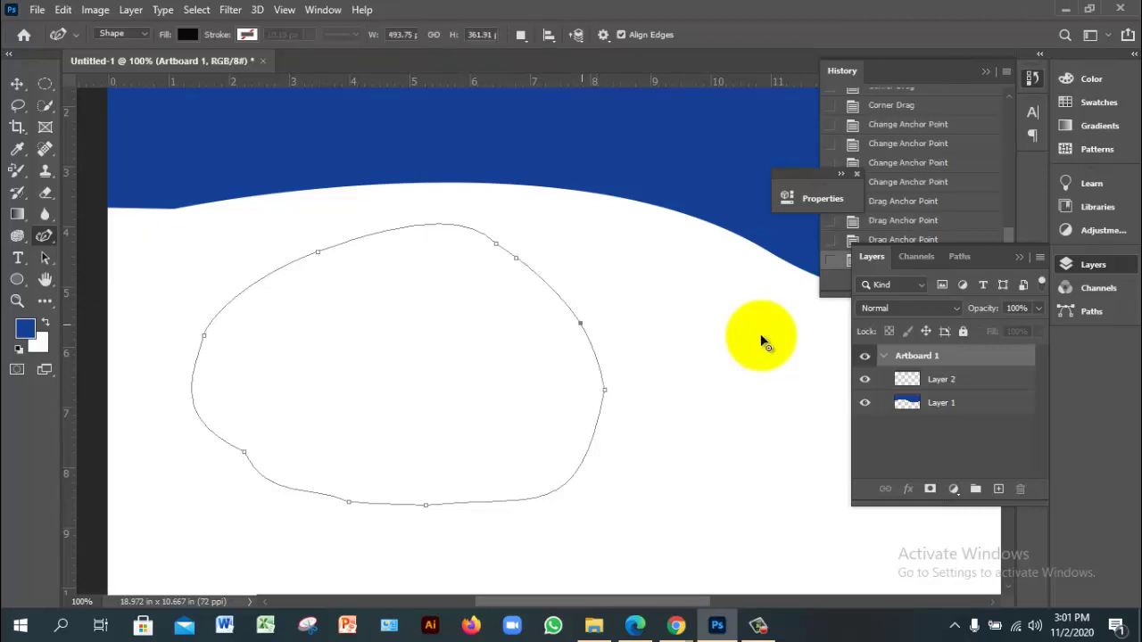
Pull out the right-side anchor's direction handles with the Convert Point Tool and bend the curve on both sides of it.
right_click(44, 237)
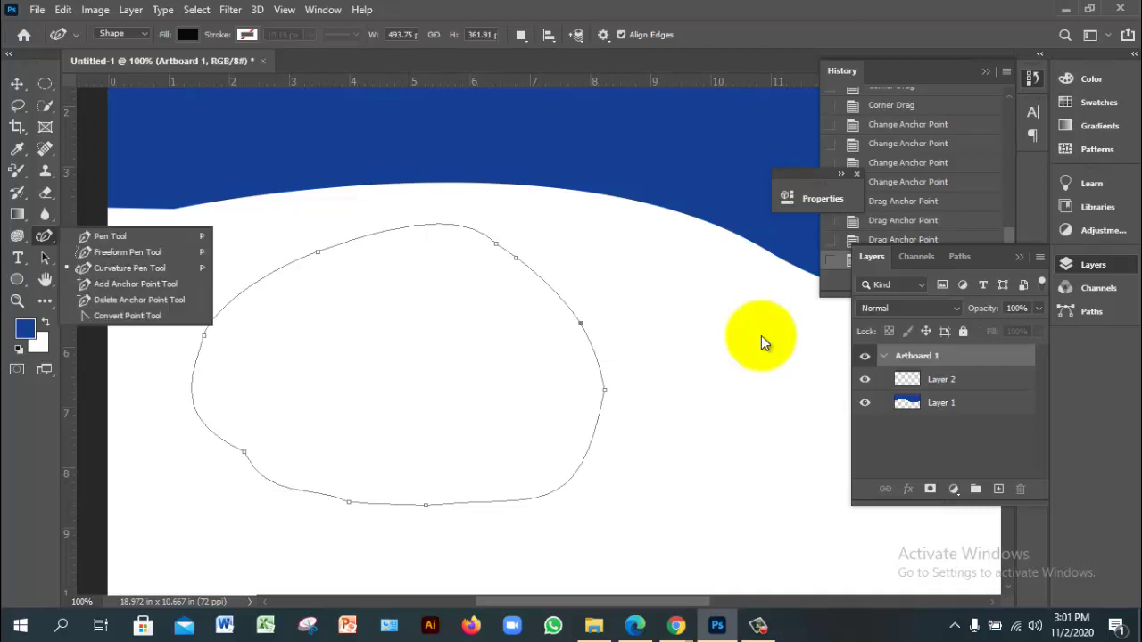
left_click(128, 315)
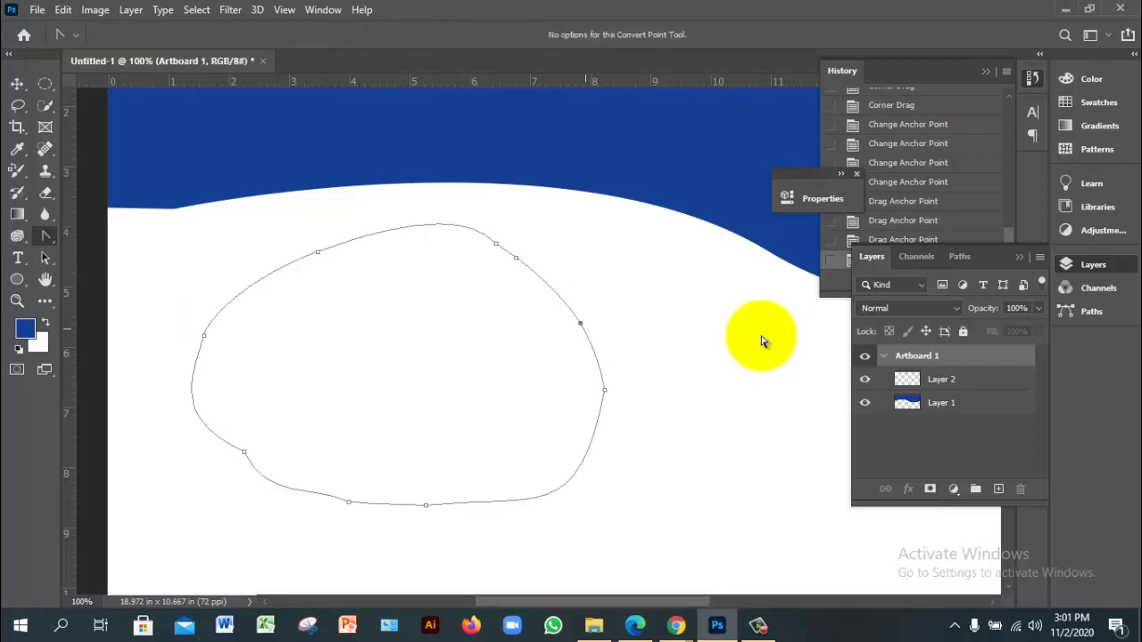
left_click_drag(580, 323, 594, 382)
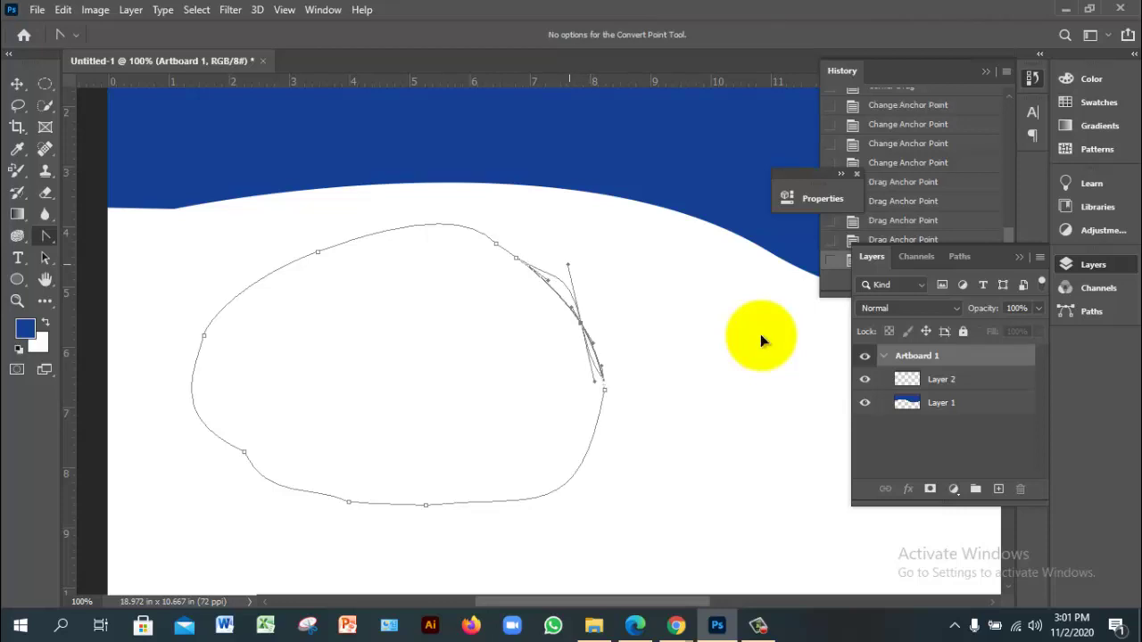
left_click_drag(568, 264, 559, 232)
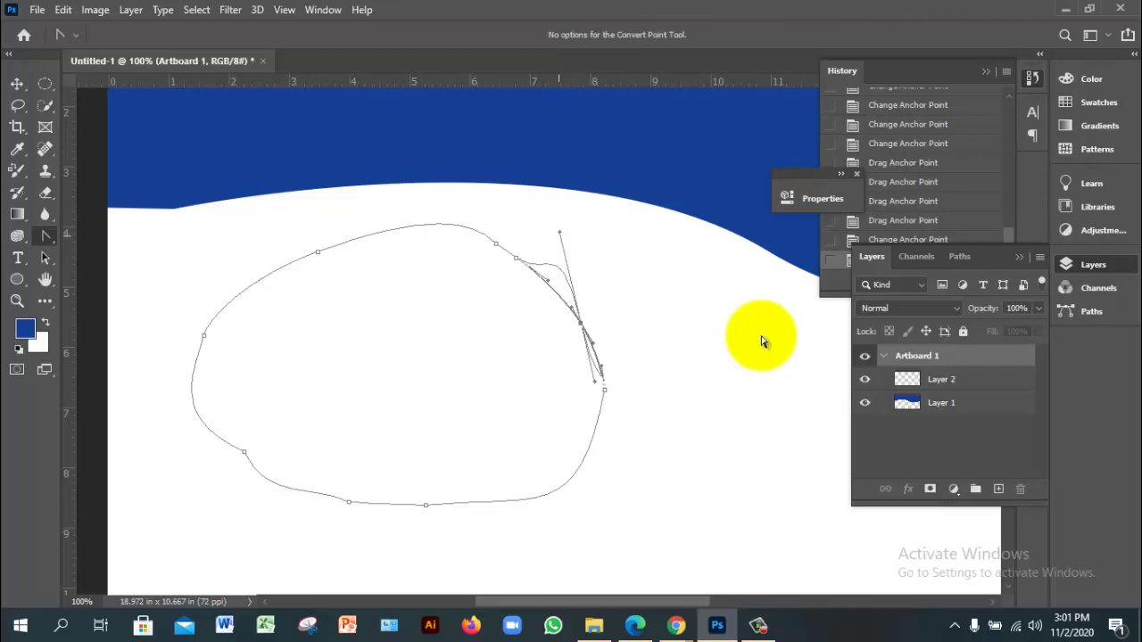
mouse_move(559, 232)
left_mouse_down()
mouse_move(577, 312)
mouse_move(561, 238)
left_mouse_up()
left_click_drag(529, 266, 568, 245)
mouse_move(594, 382)
left_mouse_down()
mouse_move(637, 312)
mouse_move(642, 333)
mouse_move(584, 379)
mouse_move(573, 374)
left_mouse_up()
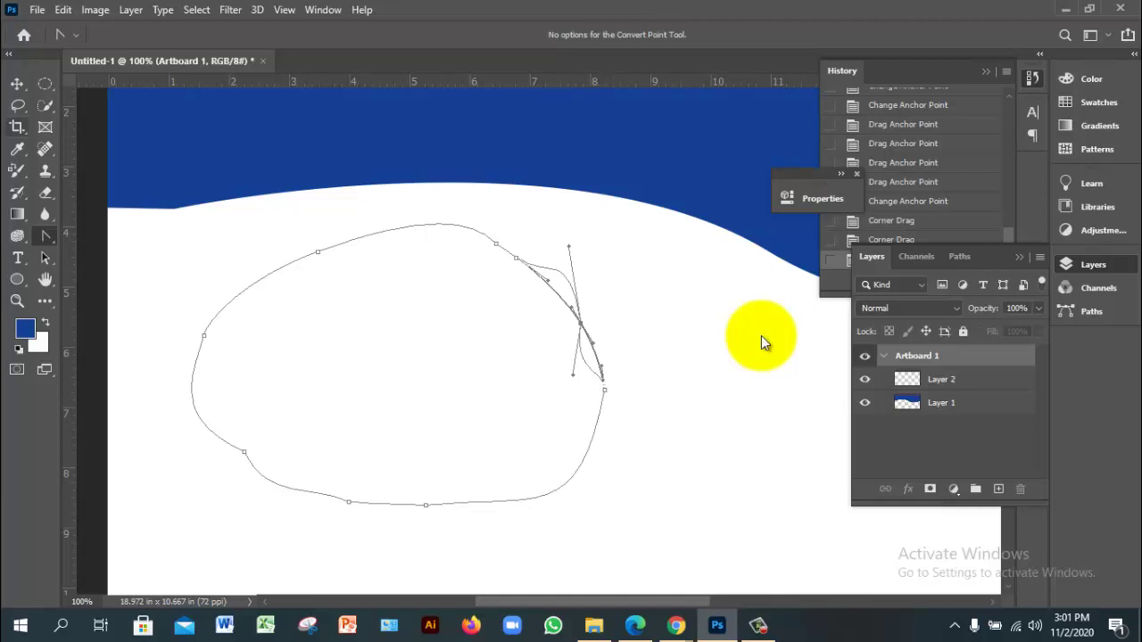
key("v")
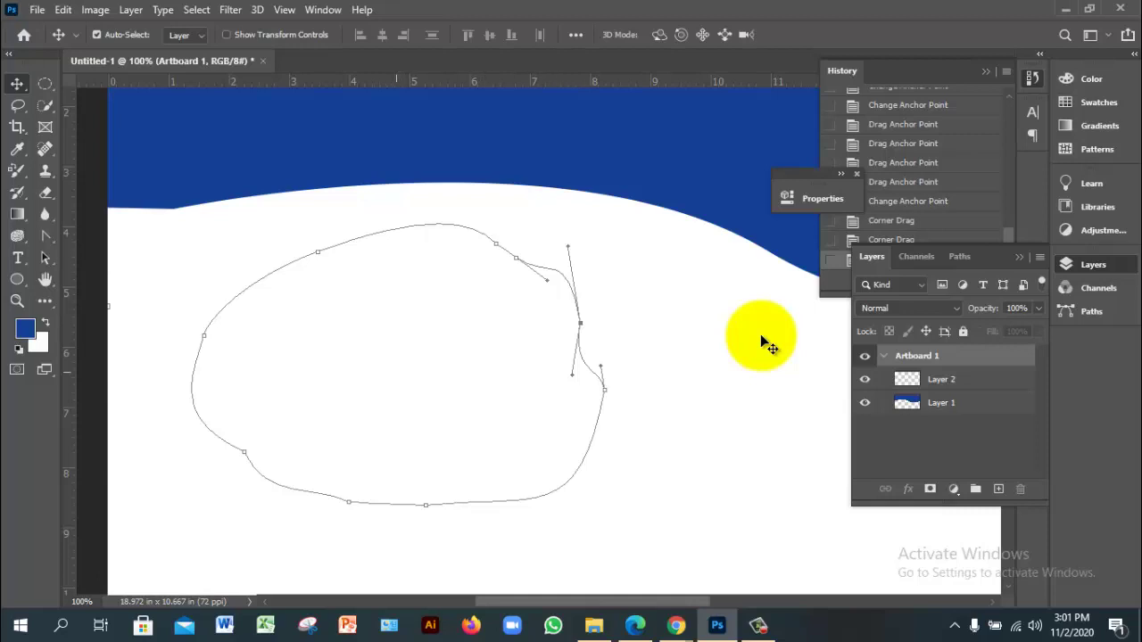
key("alt+bracketleft")
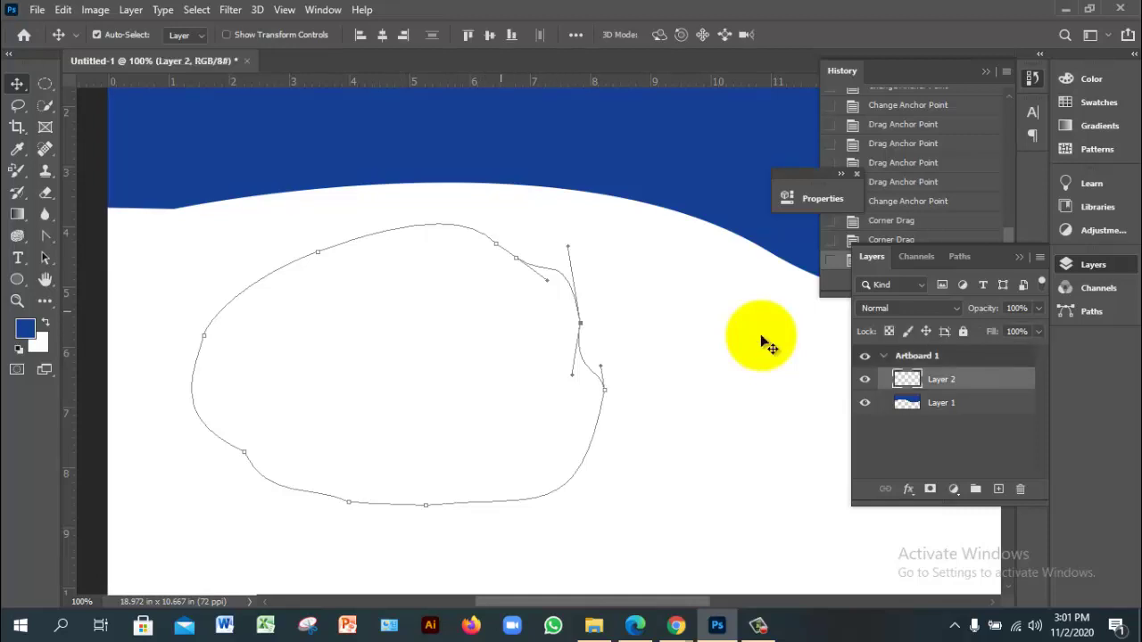
right_click(764, 344)
key("Escape")
key("a")
key("p")
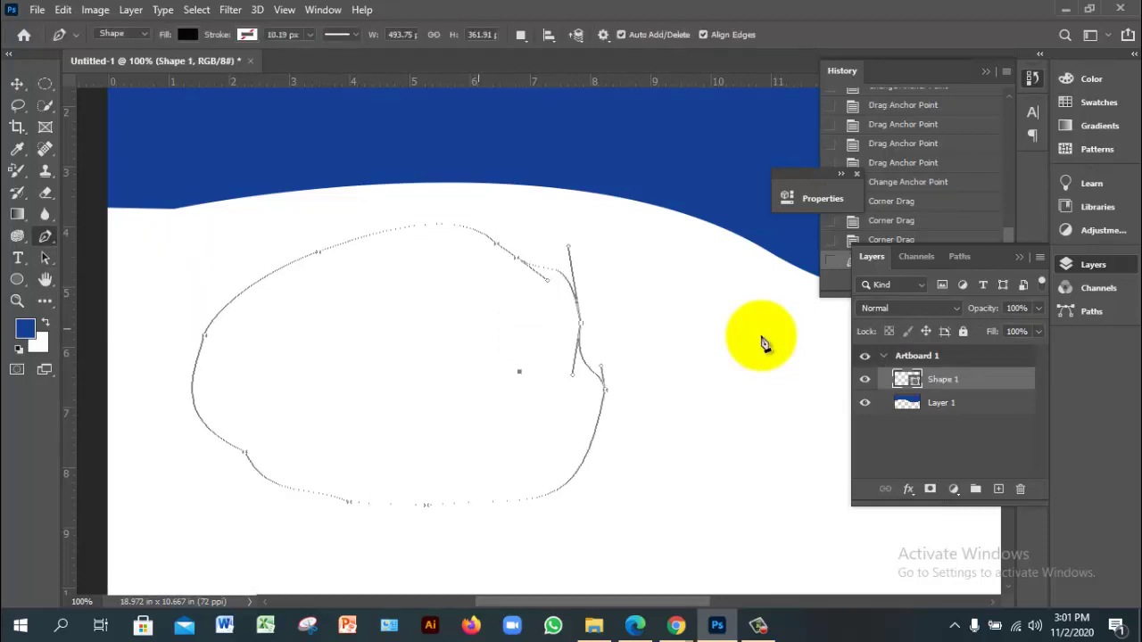
right_click(764, 344)
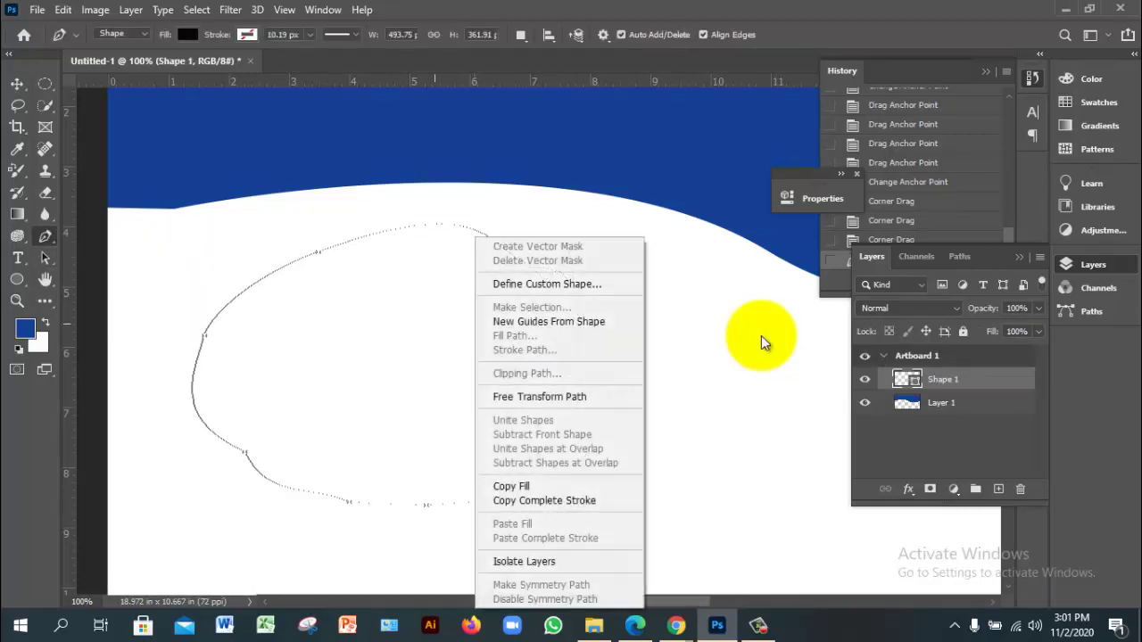
key("Escape")
key("Escape")
Make a new anti-aliased selection from the closed path with a feather radius of 0 pixels.
right_click(765, 343)
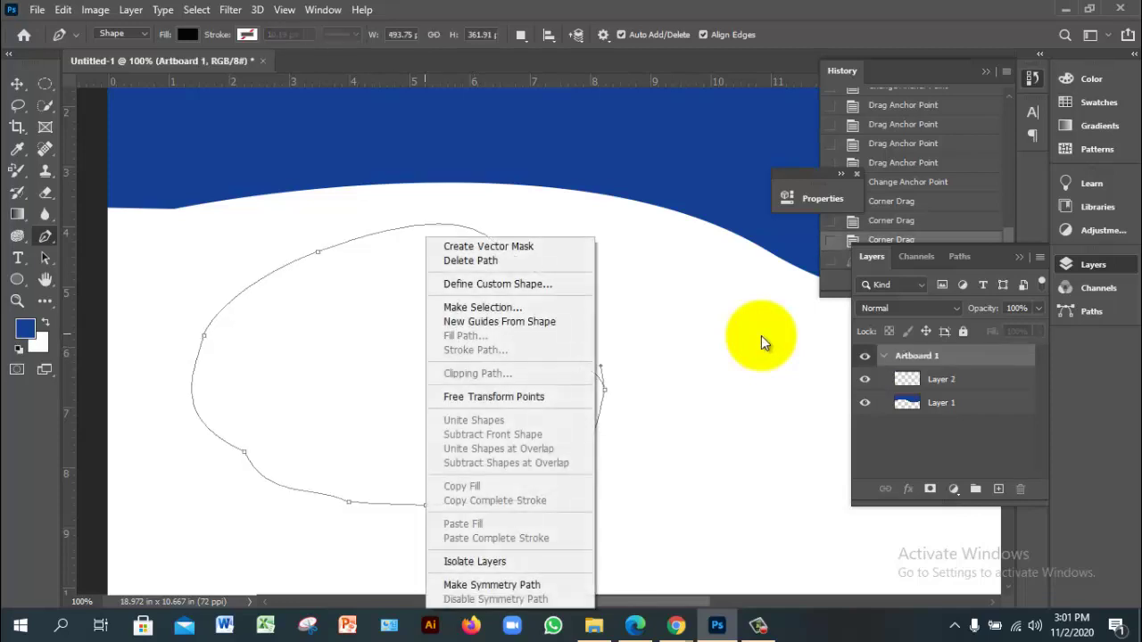
key("Down")
key("Down")
key("Down")
key("Down")
key("Down")
key("Up")
key("Return")
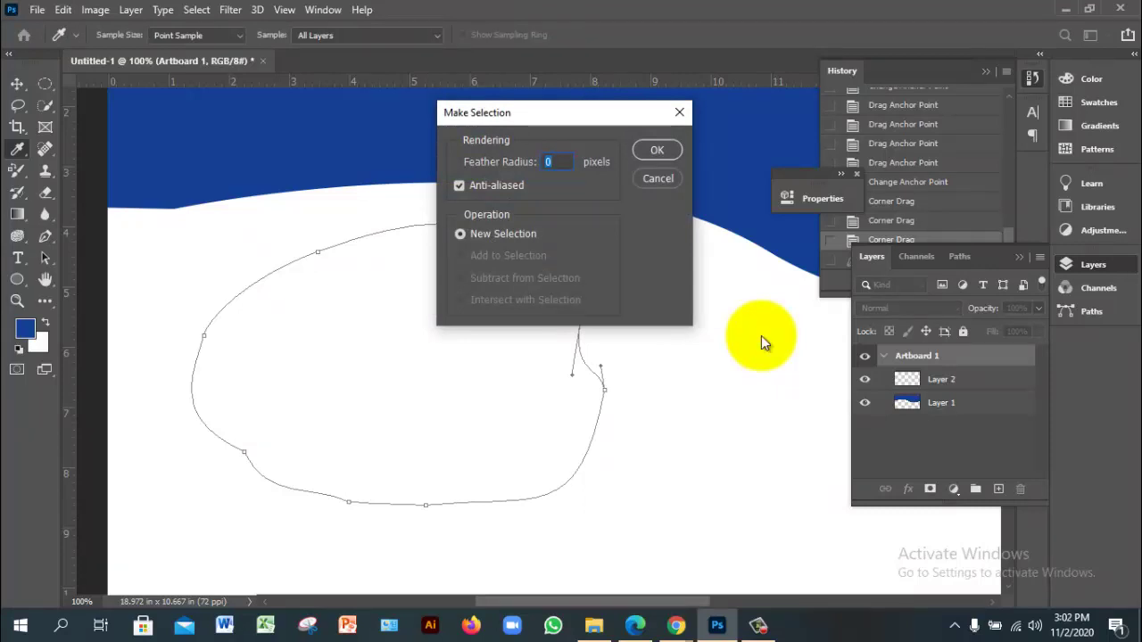
key("Return")
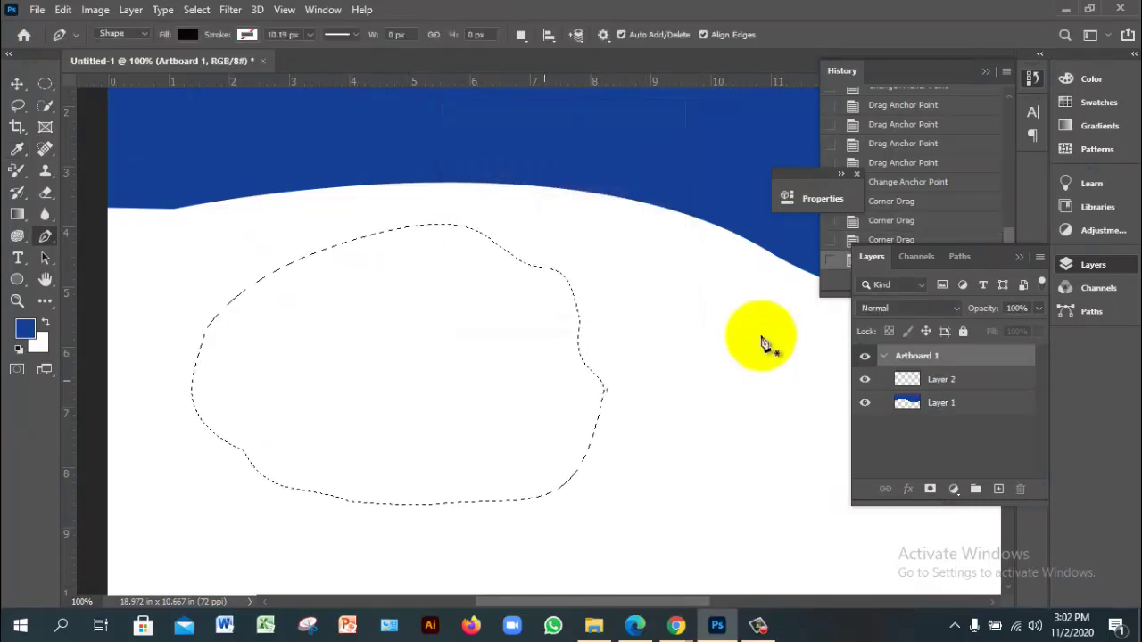
Fill the selection with the blue foreground color on Layer 2 and deselect it.
key("alt+BackSpace")
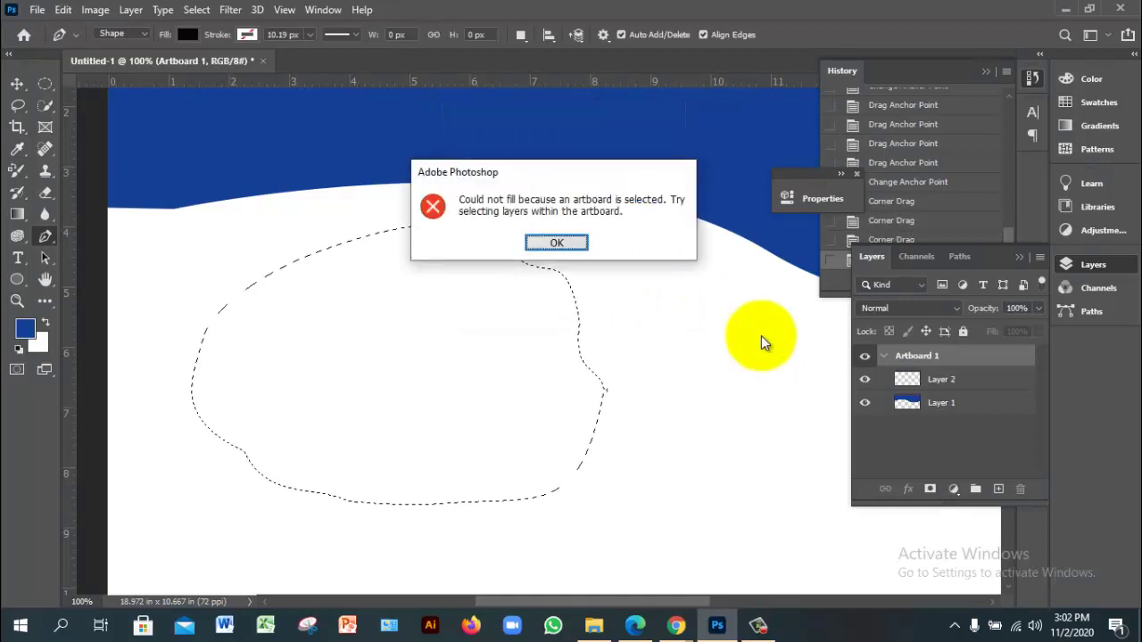
key("Return")
key("alt+bracketleft")
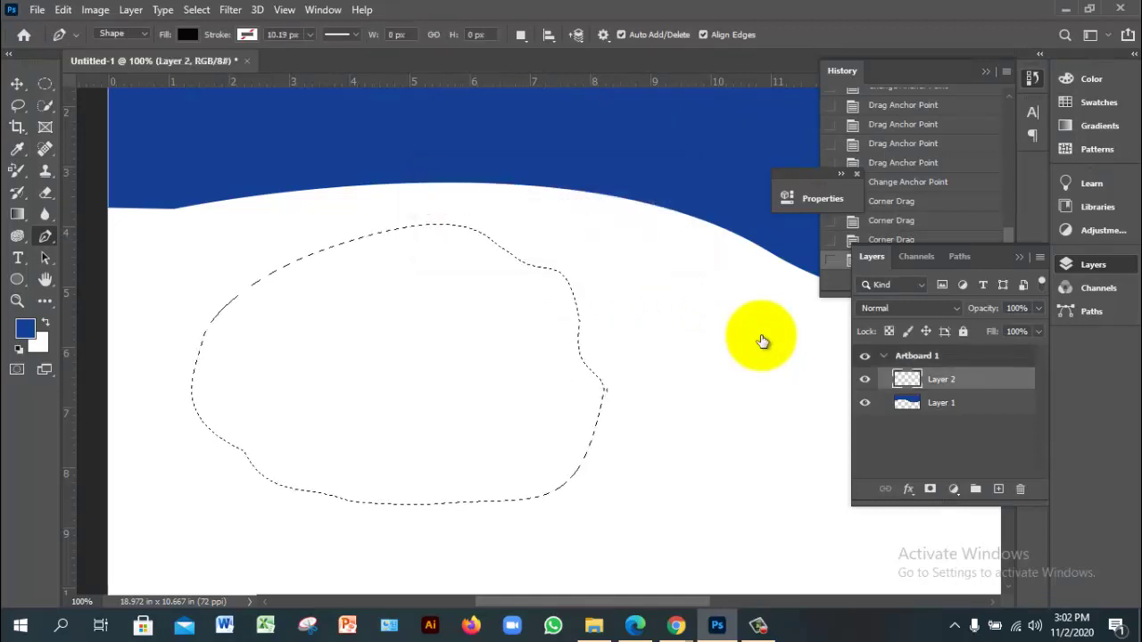
key("alt+BackSpace")
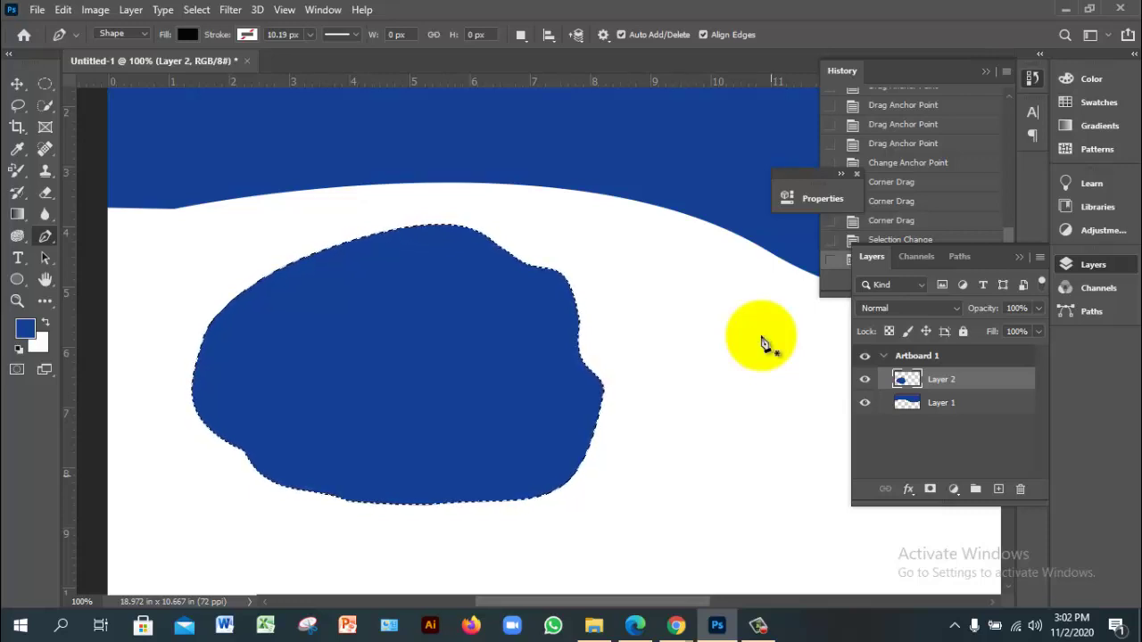
key("ctrl+d")
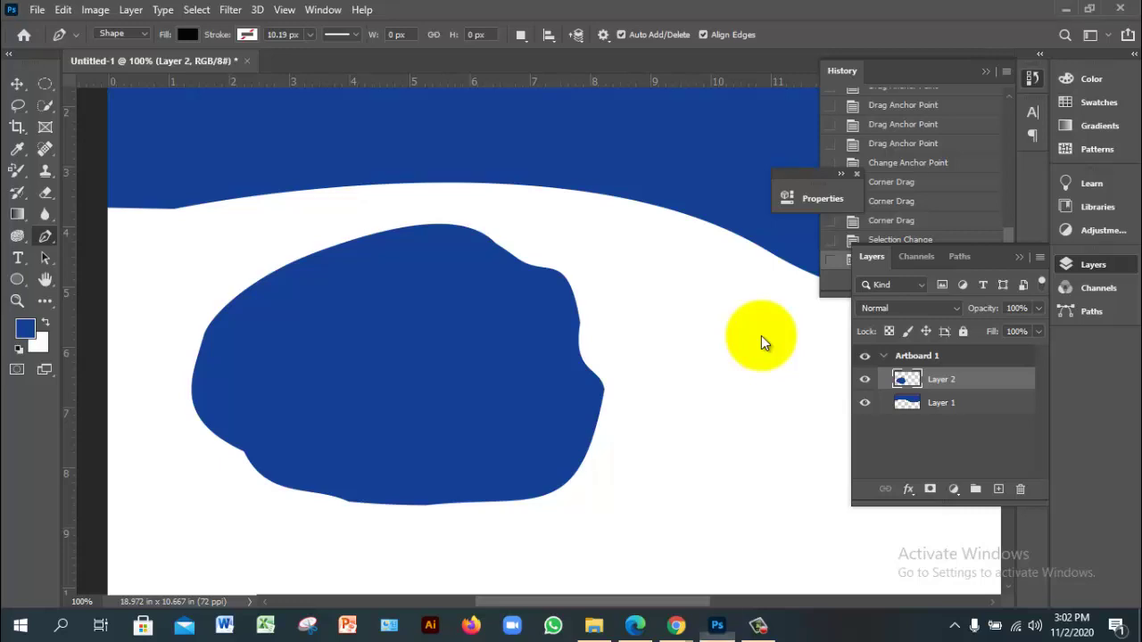
Inspect the Pen Tool's Shape, Path and Pixels modes and clear the selection around the blue shape.
key("ctrl+Return")
key("Down")
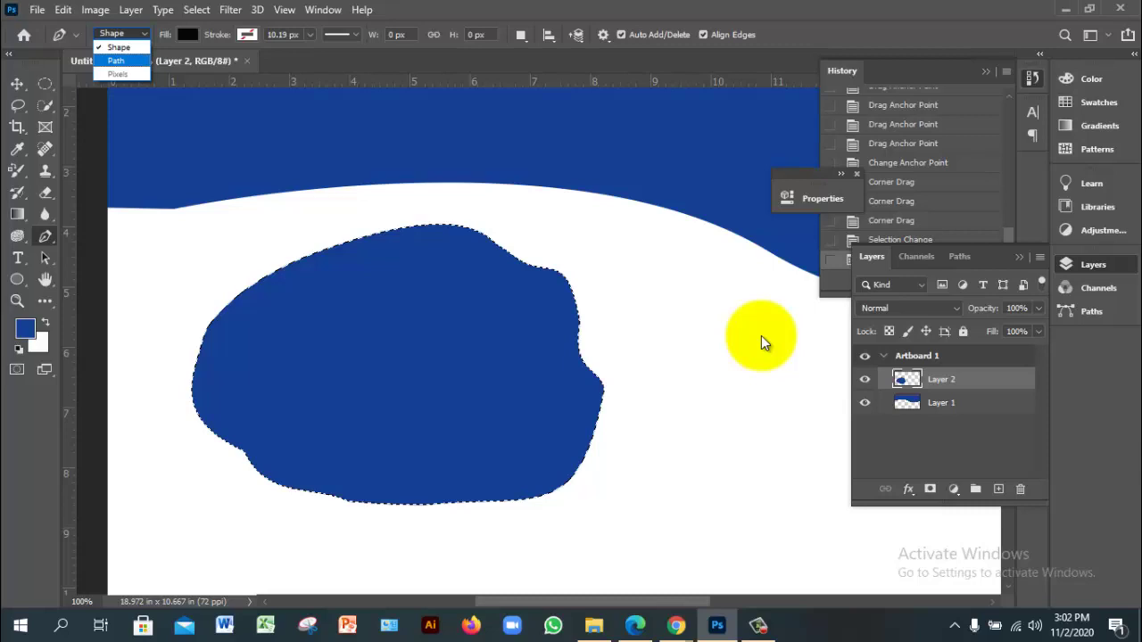
left_click(762, 343)
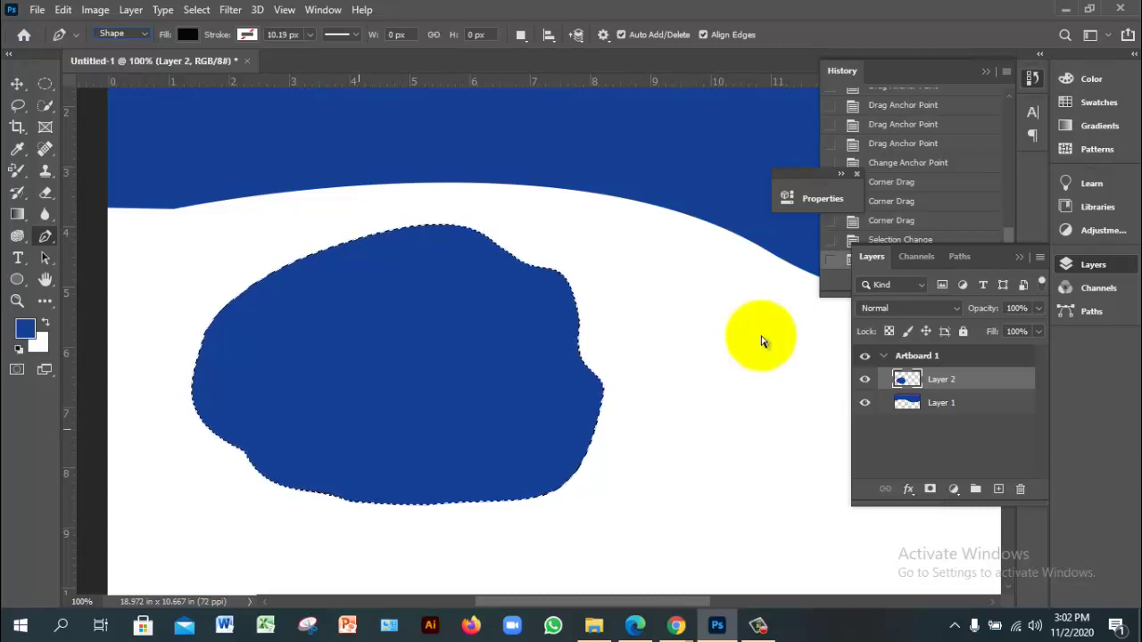
key("ctrl+d")
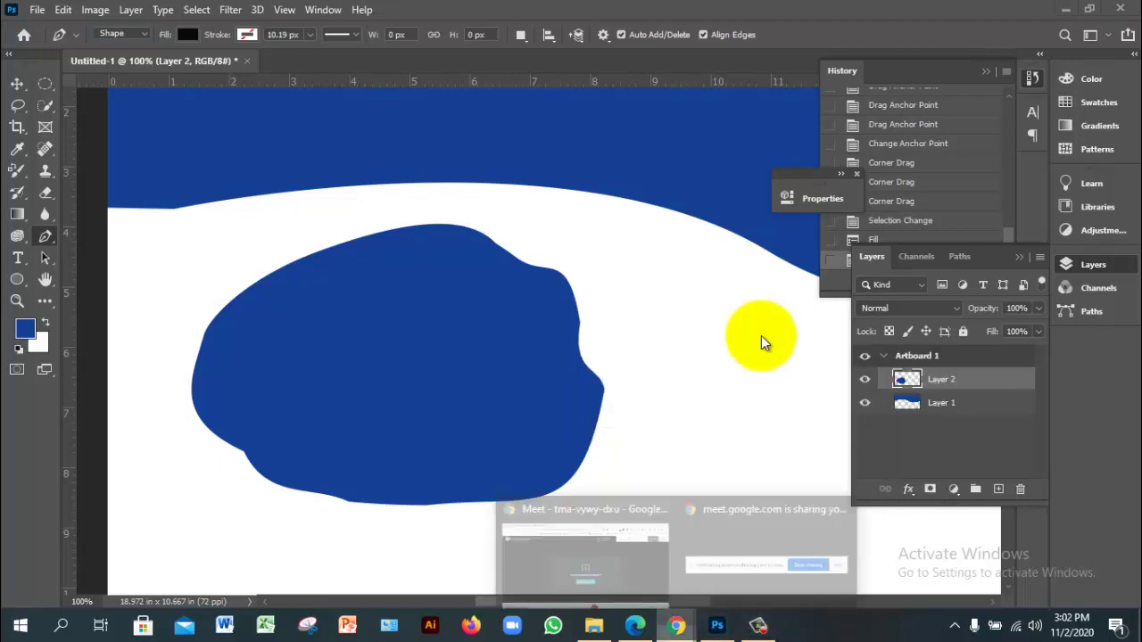
Switch to the Google Meet call in Chrome to check on the class, and return to Photoshop.
key("alt+Tab")
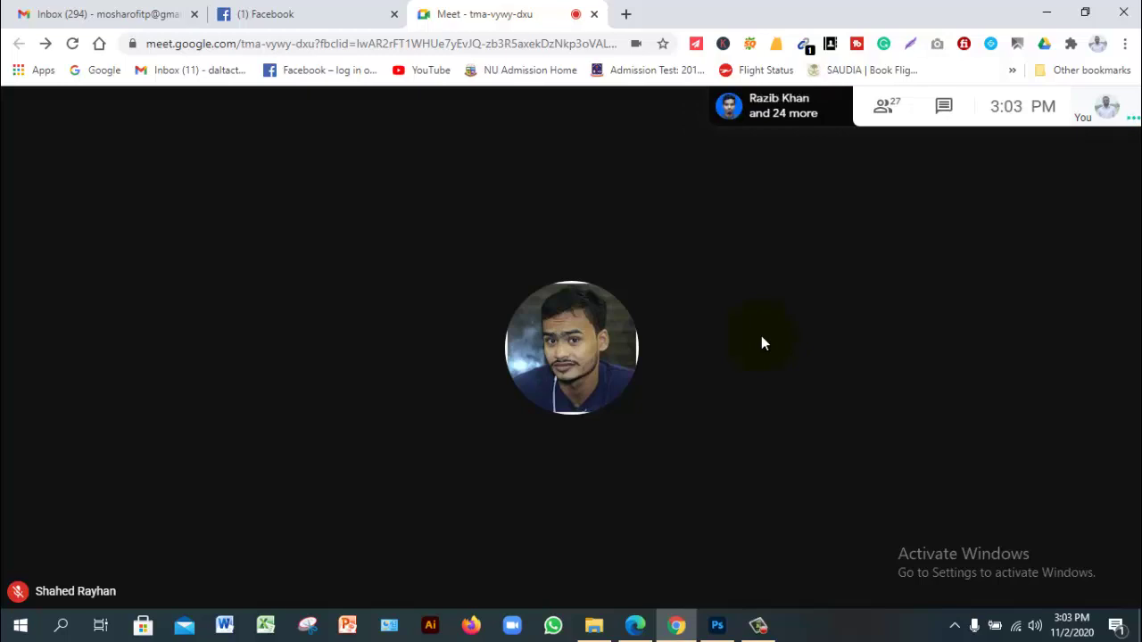
mouse_move(762, 344)
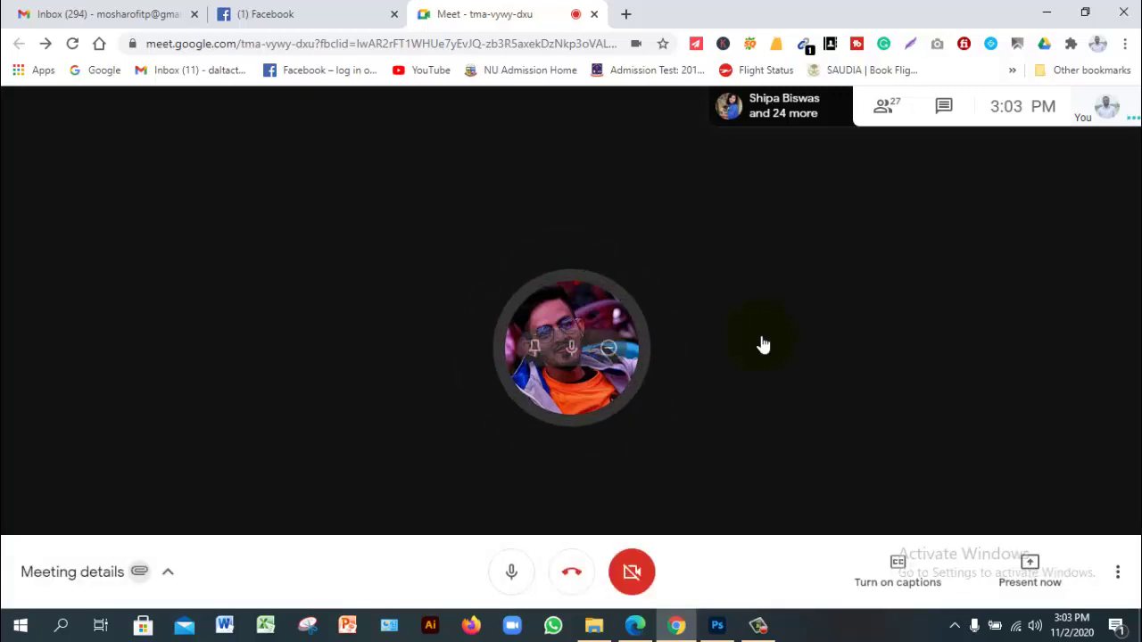
key("ctrl+alt+p")
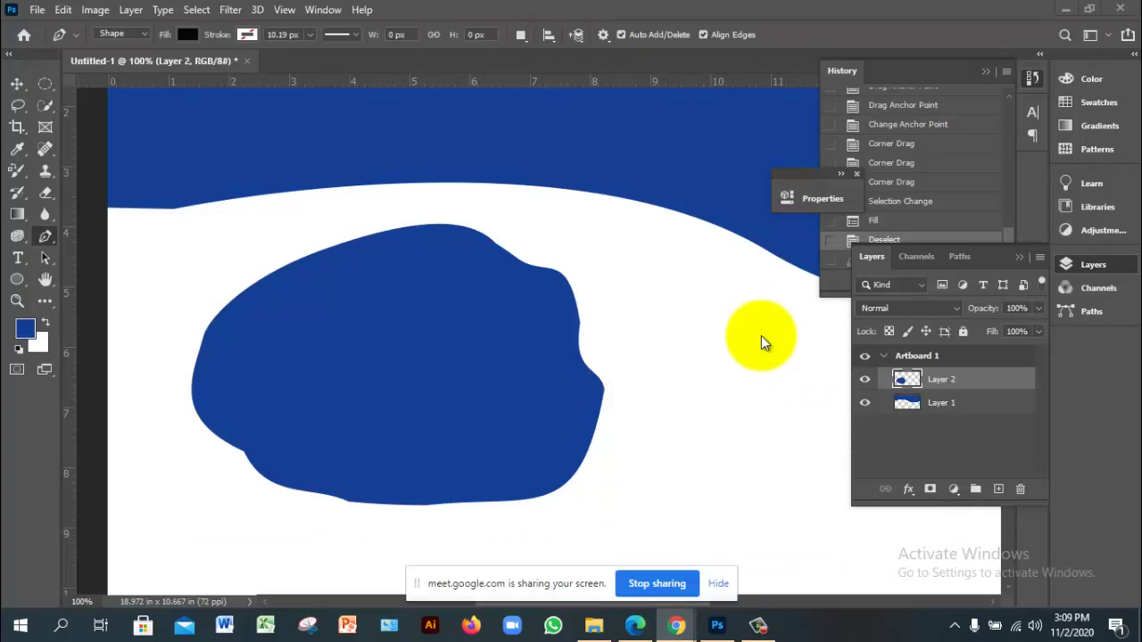
Move the blue shape on Layer 2 slightly down and to the right with the Move Tool, and delete its layer.
right_click(46, 236)
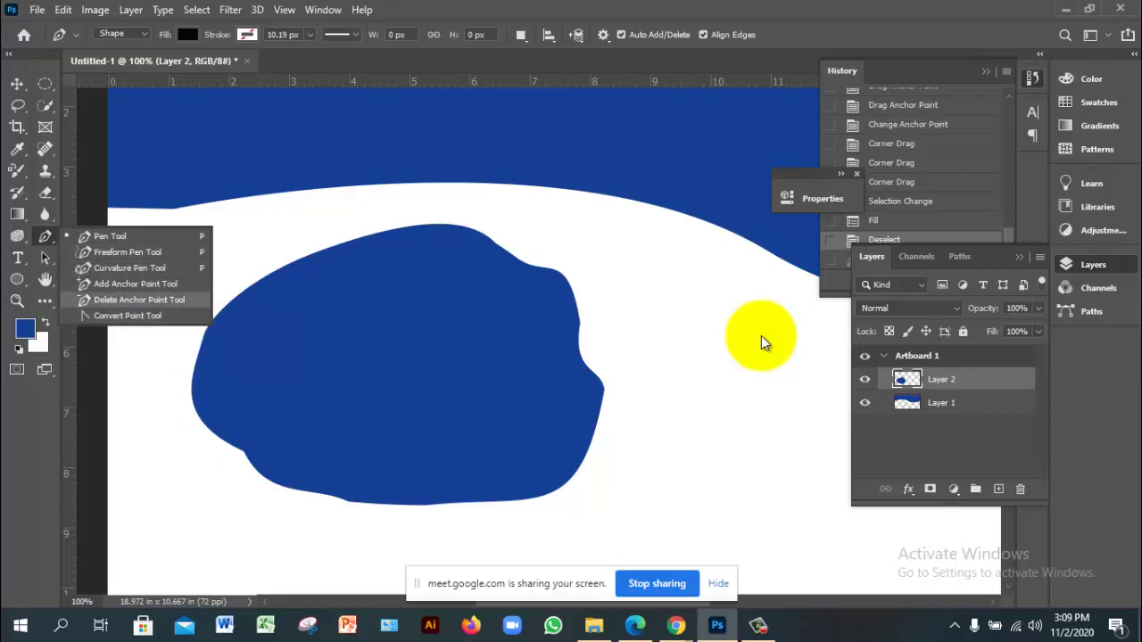
key("v")
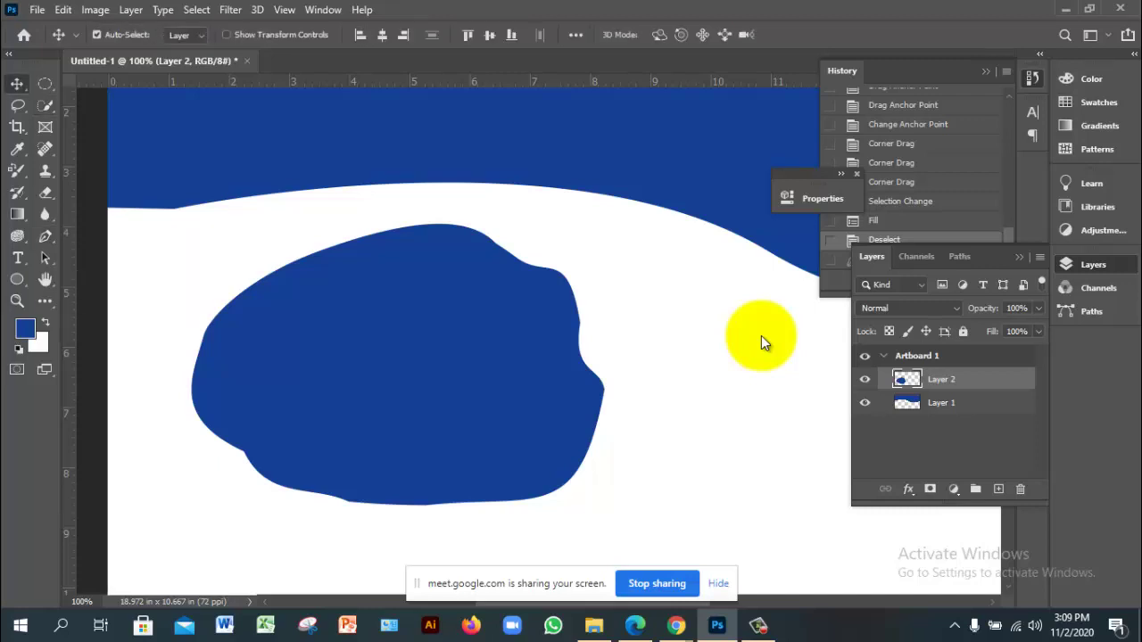
left_click_drag(759, 337, 763, 340)
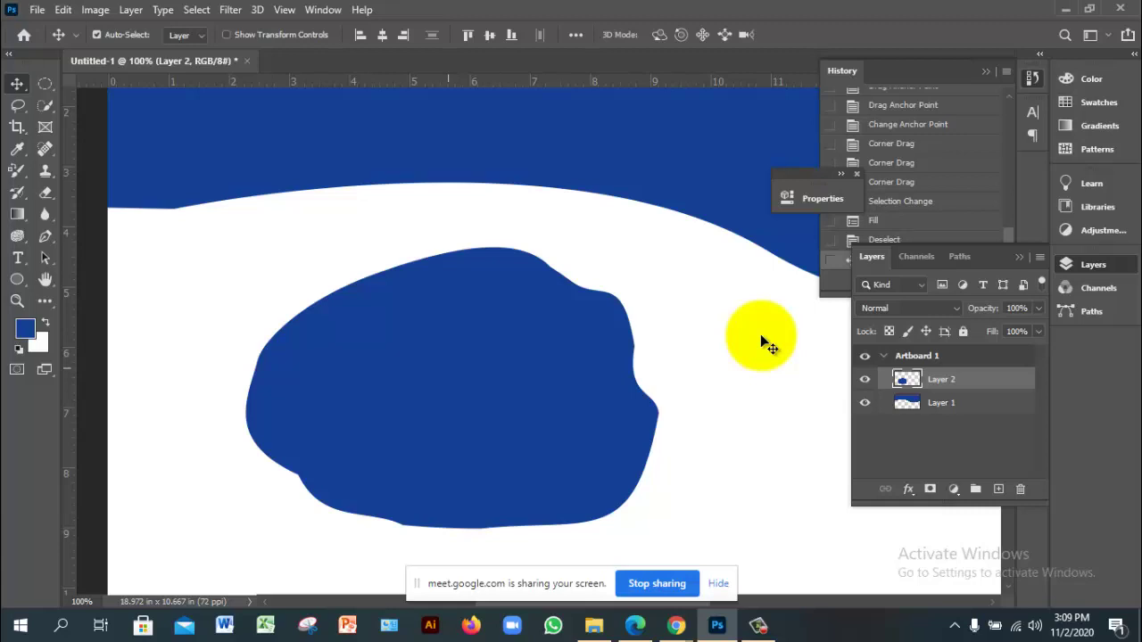
key("Delete")
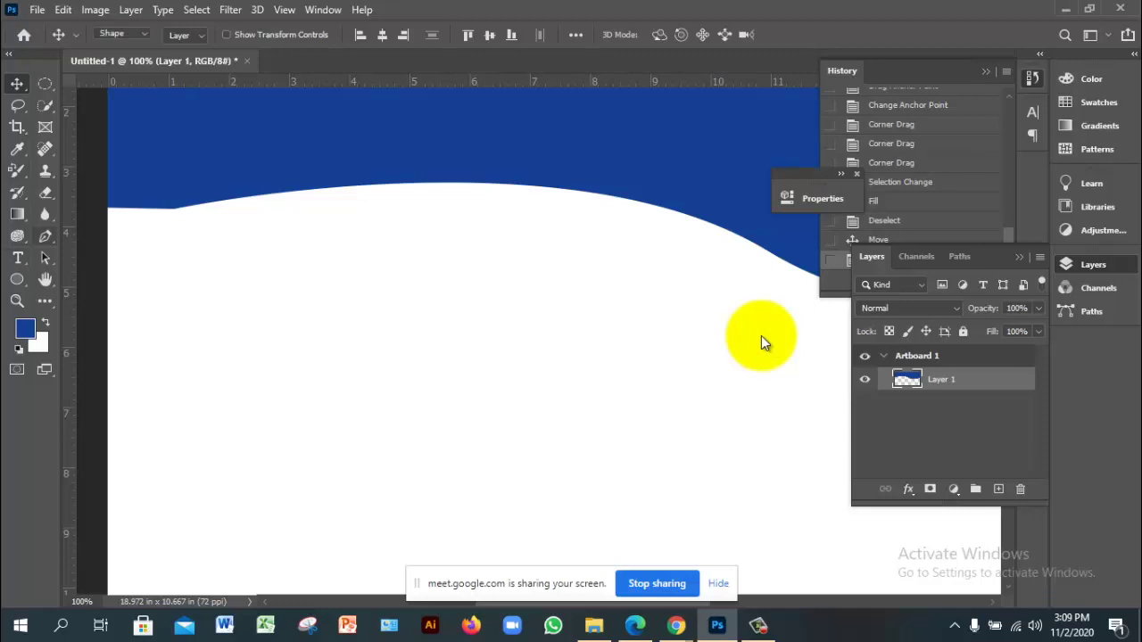
Draw a two-anchor arched shape about 379 px wide and 56 px high below the blue wave with the Pen Tool.
key("p")
left_click(762, 344)
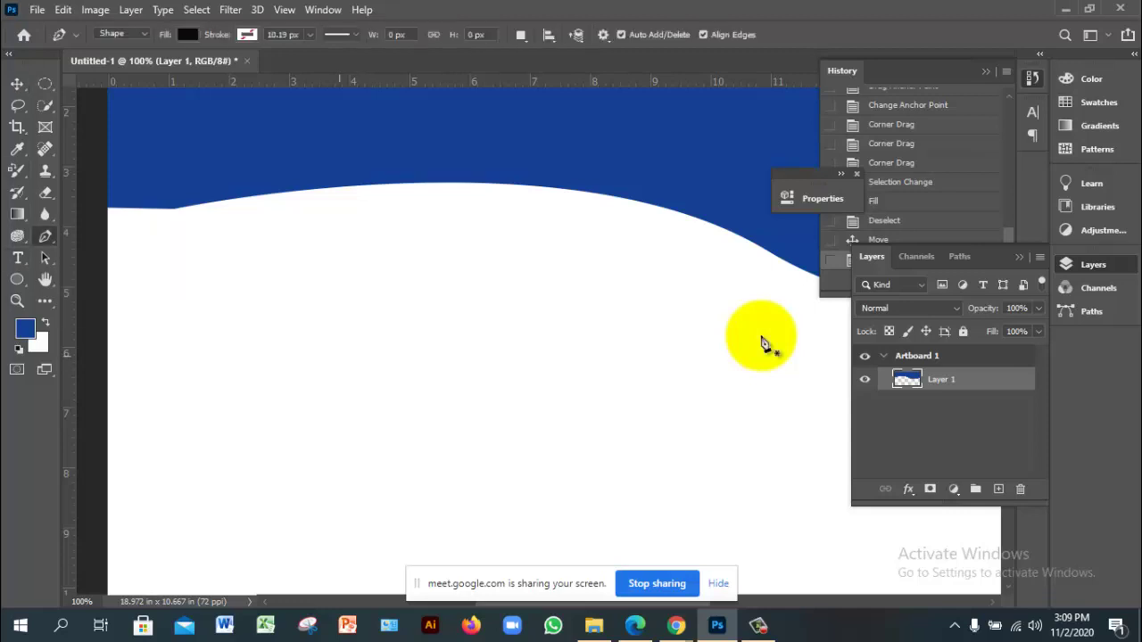
left_click(339, 336)
left_click_drag(655, 362, 705, 448)
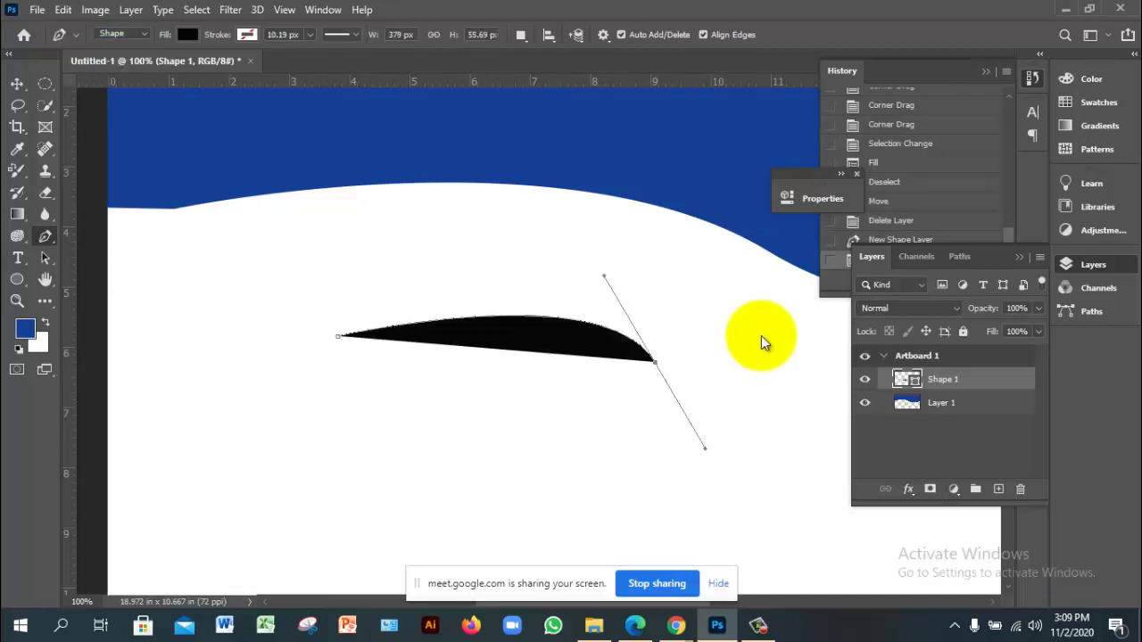
Set the Pen Tool's mode to Path, and undo the trial path anchor and the arched shape's second anchor.
key("Down")
key("Return")
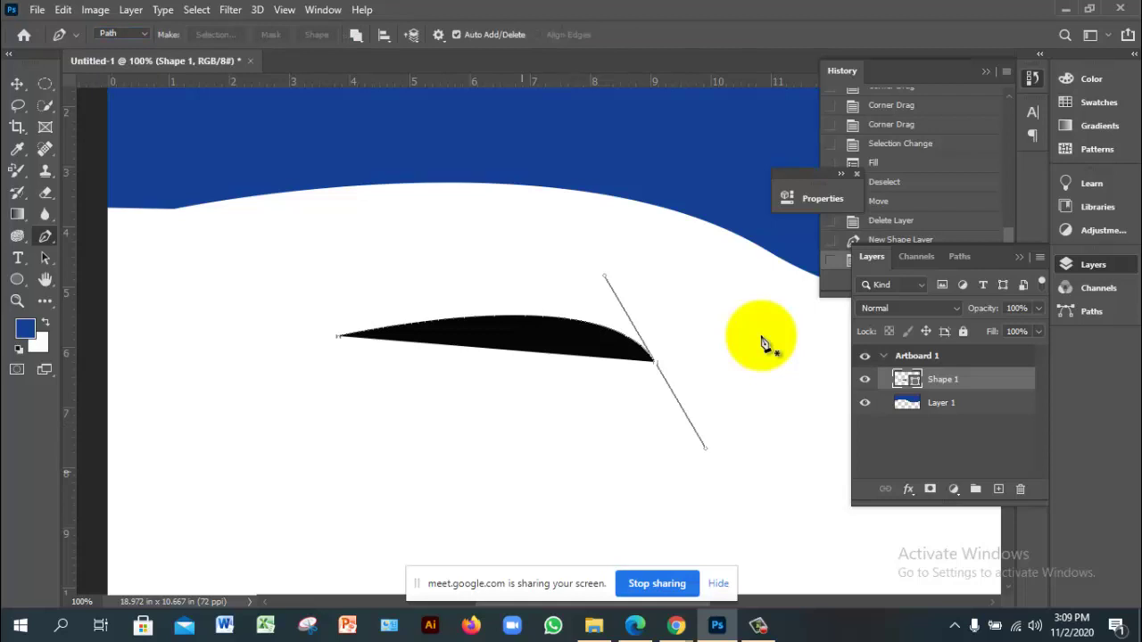
left_click(762, 343)
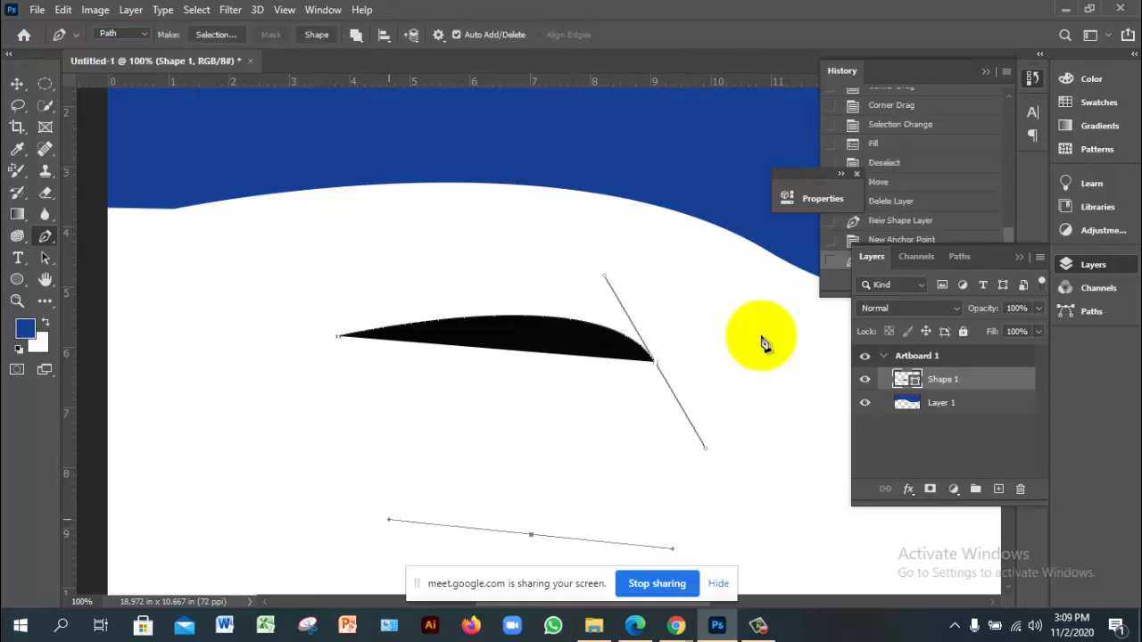
key("ctrl+z")
key("ctrl+z")
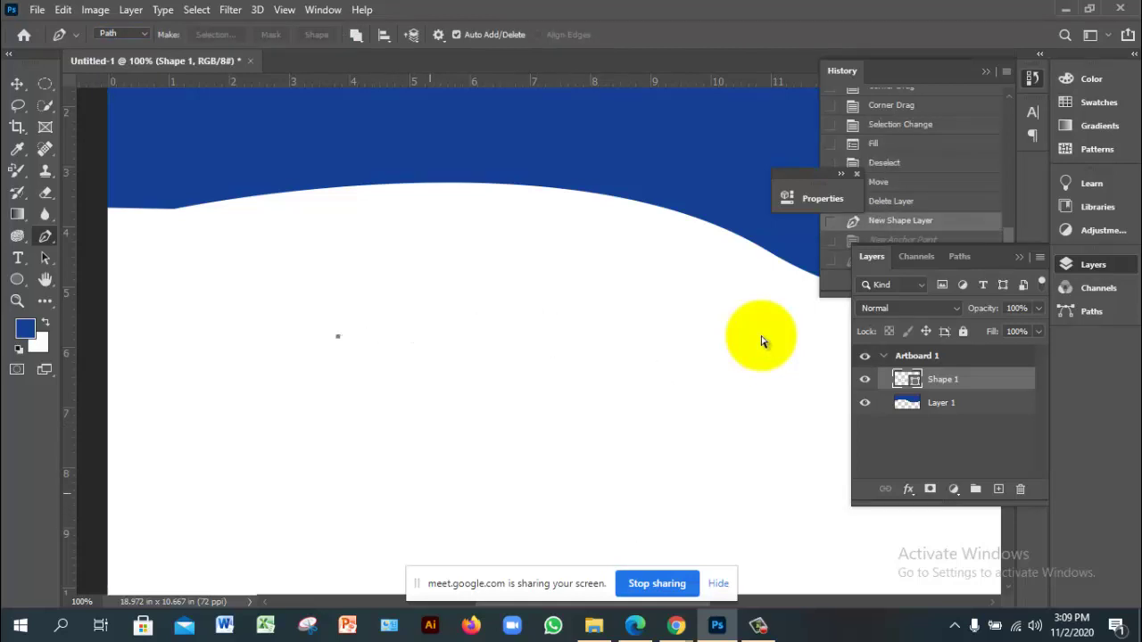
Draw a closed three-anchor teardrop-like path about 7 in wide and 4 in high below the blue wave with the Pen Tool.
left_click_drag(721, 351, 791, 469)
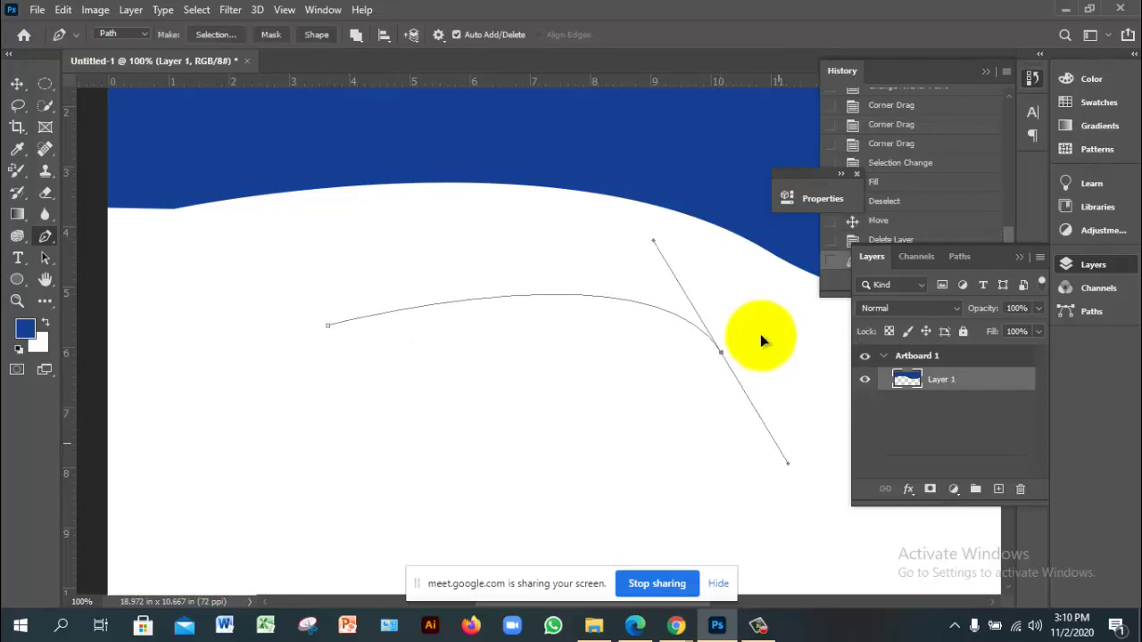
left_click_drag(435, 494, 300, 415)
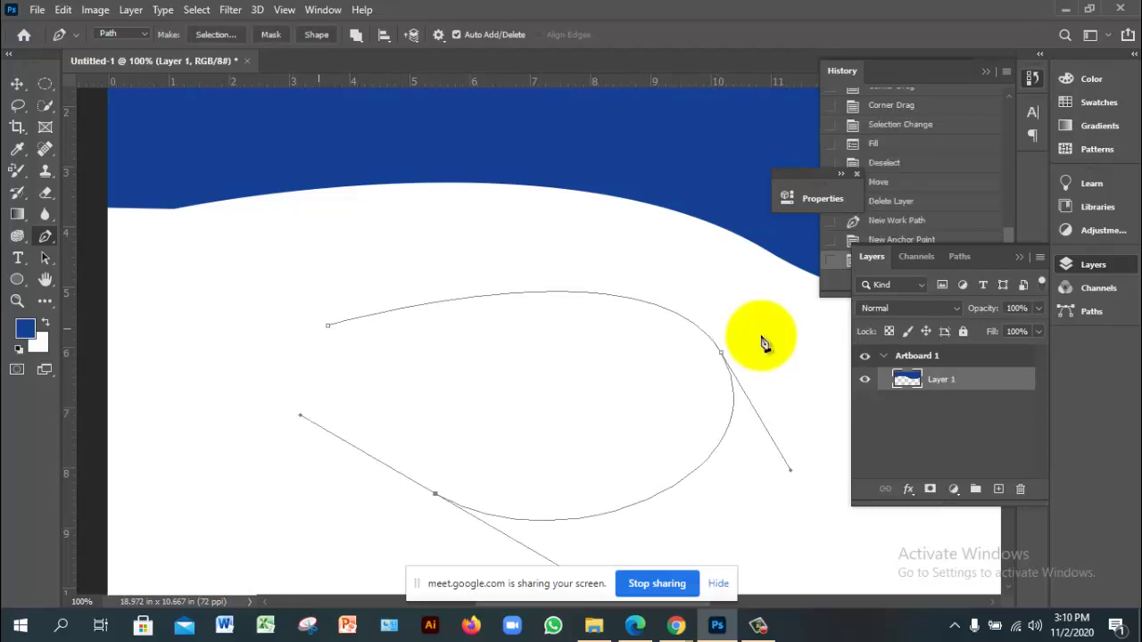
left_click_drag(328, 325, 313, 412)
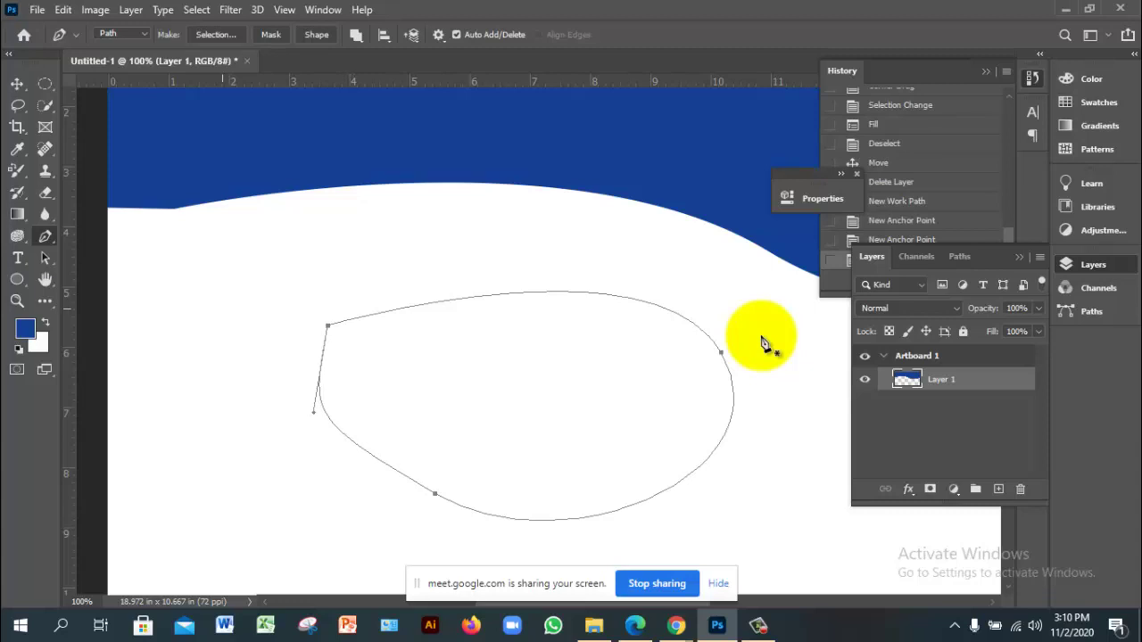
Move the path's upper-left anchor inward with the Curvature Pen Tool, and add an anchor on each of the path's left and right edges.
right_click(45, 236)
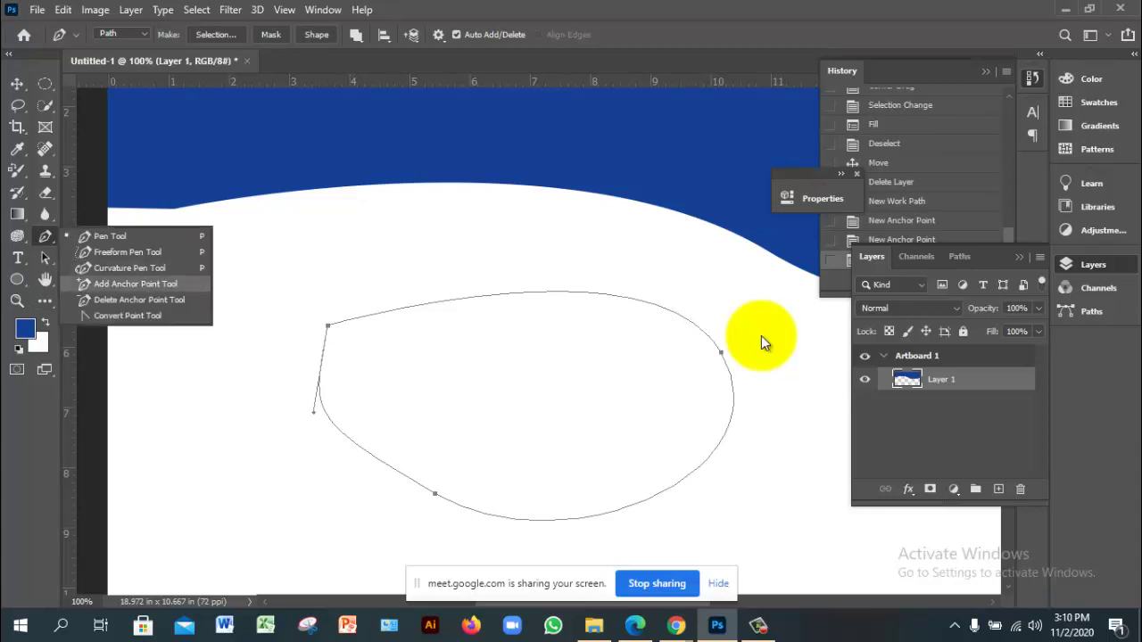
left_click(129, 268)
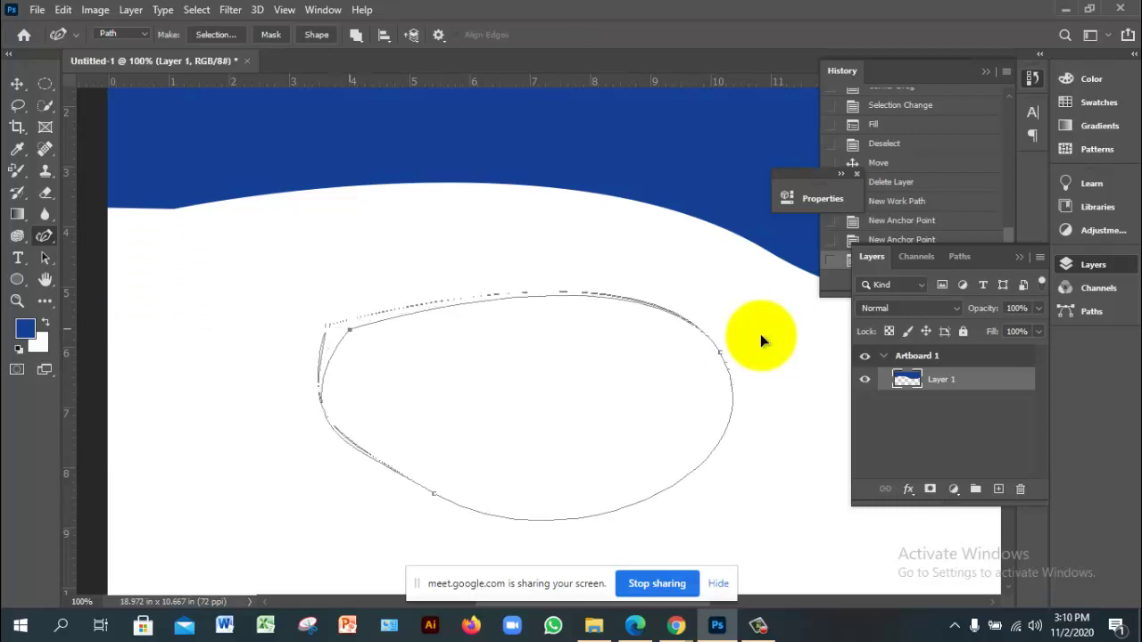
left_click(763, 341)
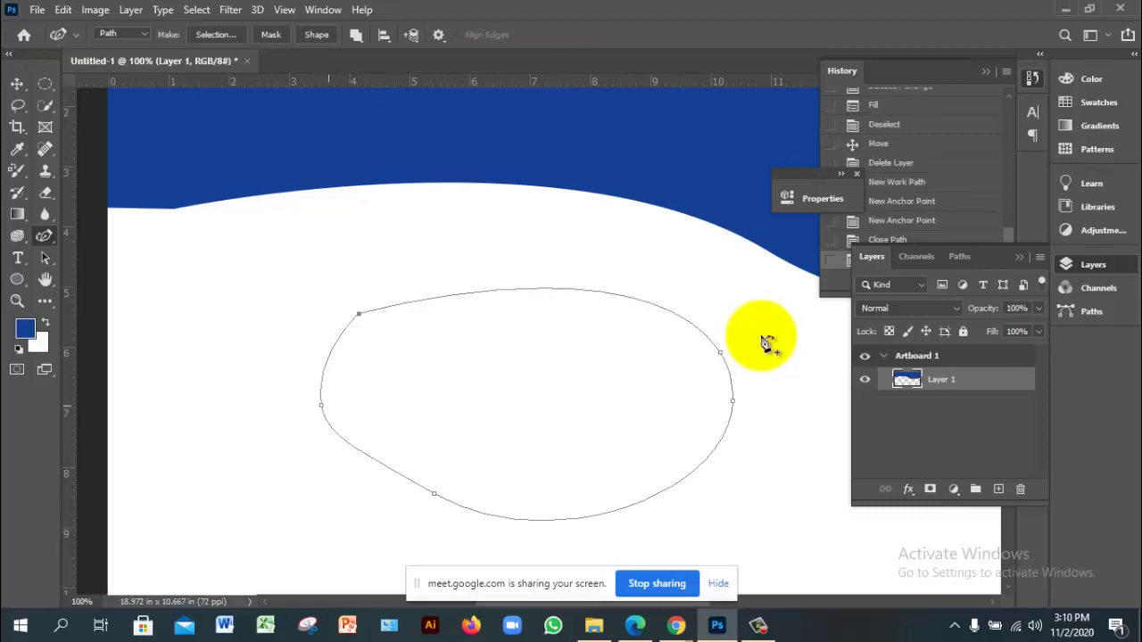
Reshape the closed oval path by moving its anchor points and pulling new curve handles from its upper-left point with the Convert Point Tool.
left_click_drag(321, 405, 343, 413)
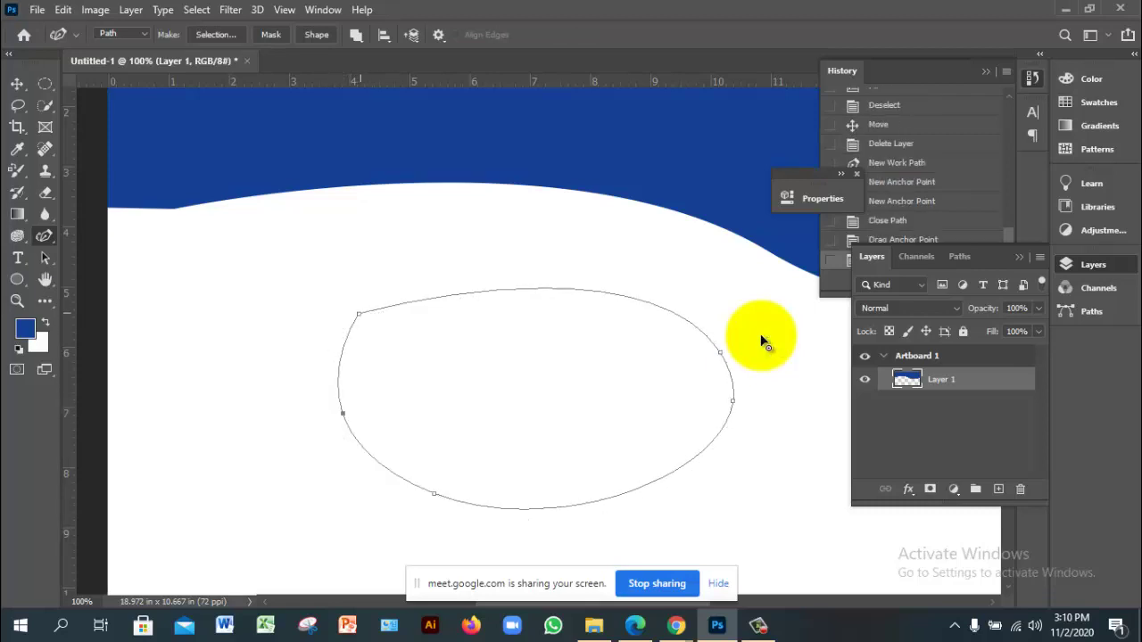
left_click_drag(359, 314, 375, 308)
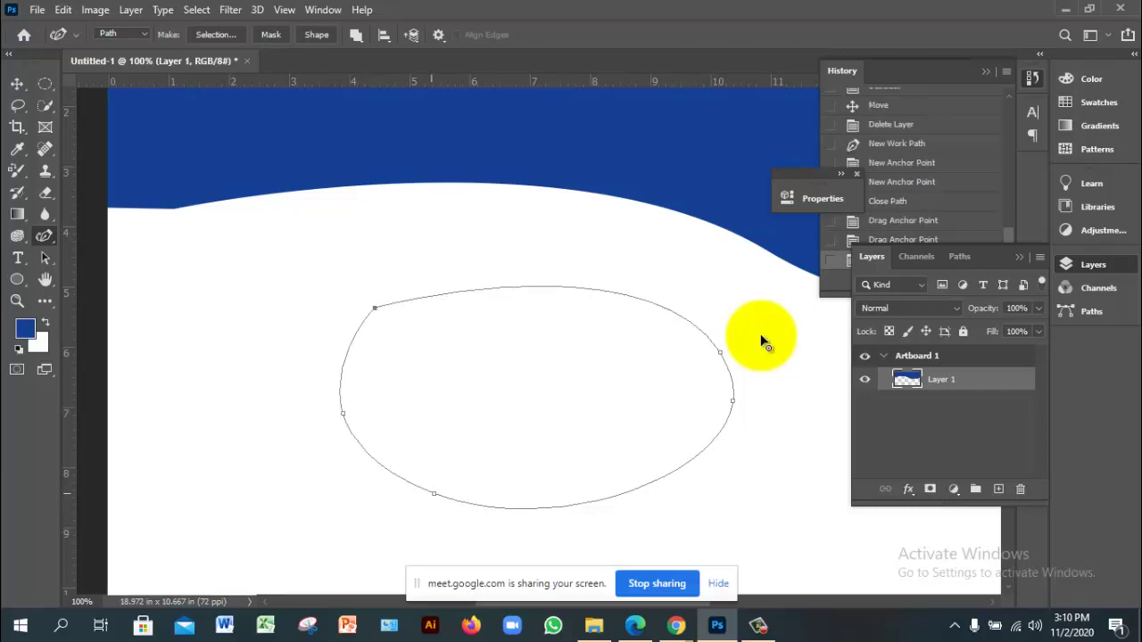
left_click_drag(433, 493, 419, 502)
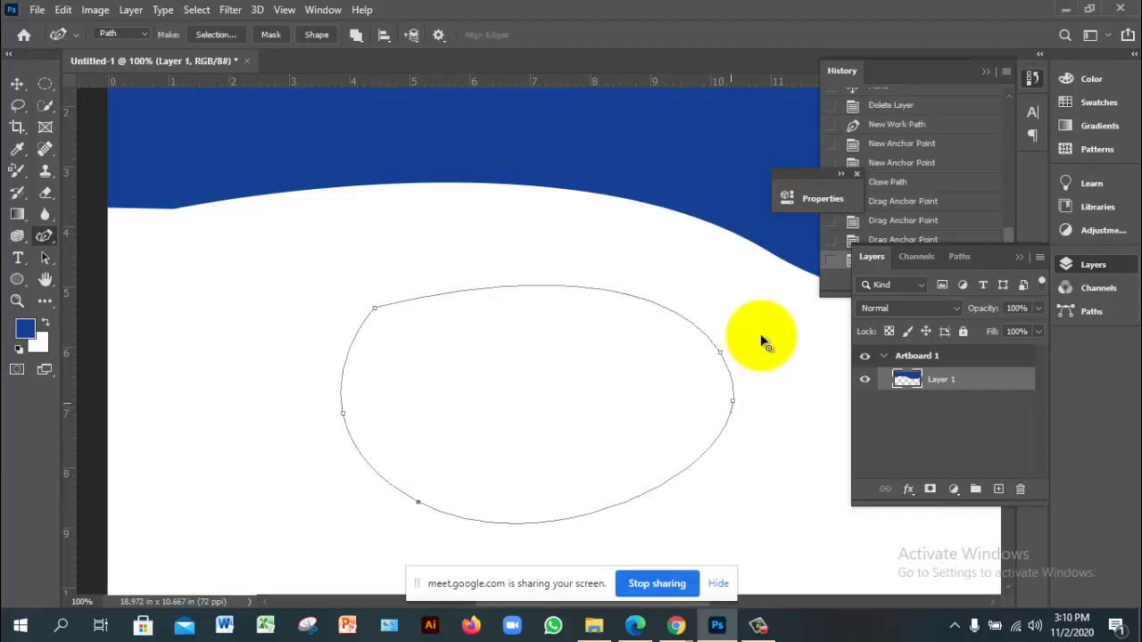
left_click_drag(764, 343, 764, 340)
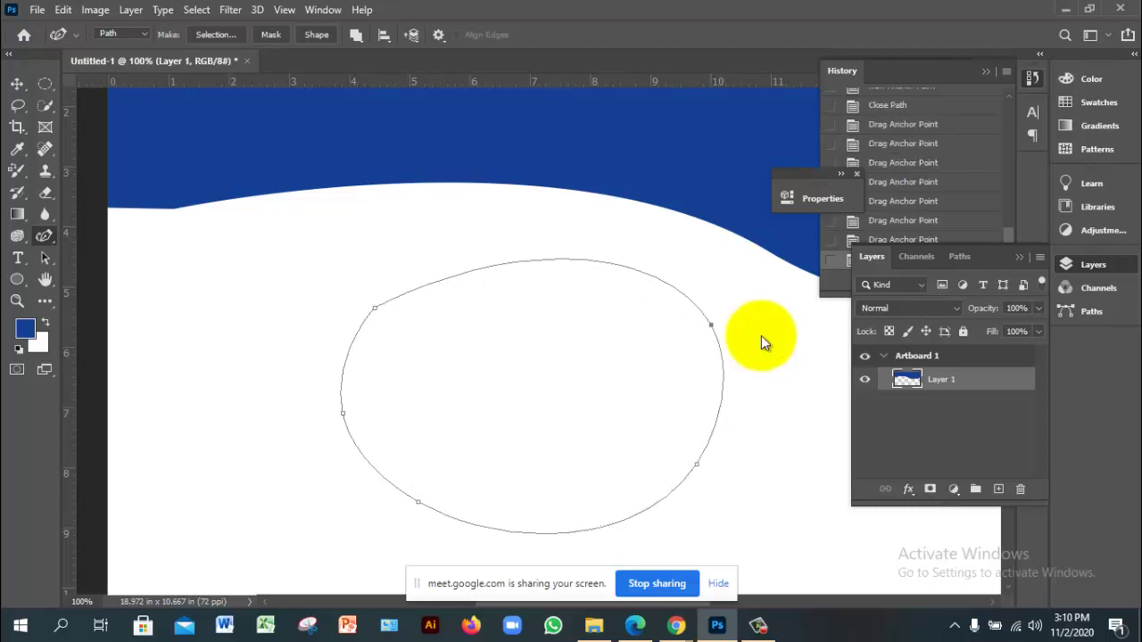
left_click_drag(45, 236, 134, 317)
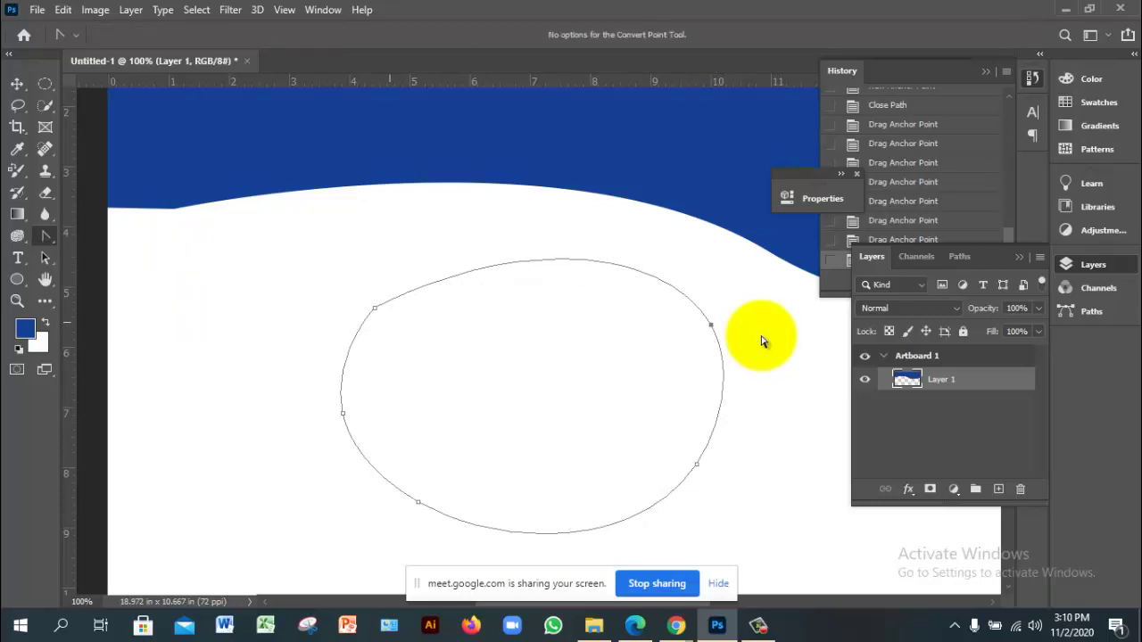
left_click_drag(762, 340, 763, 340)
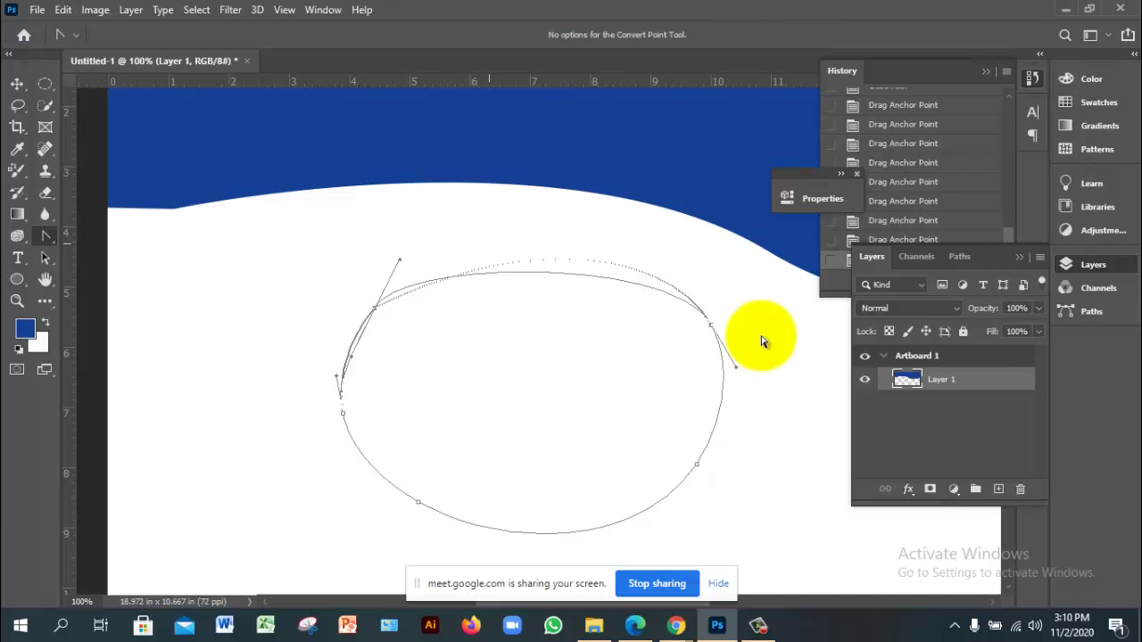
left_click(762, 341)
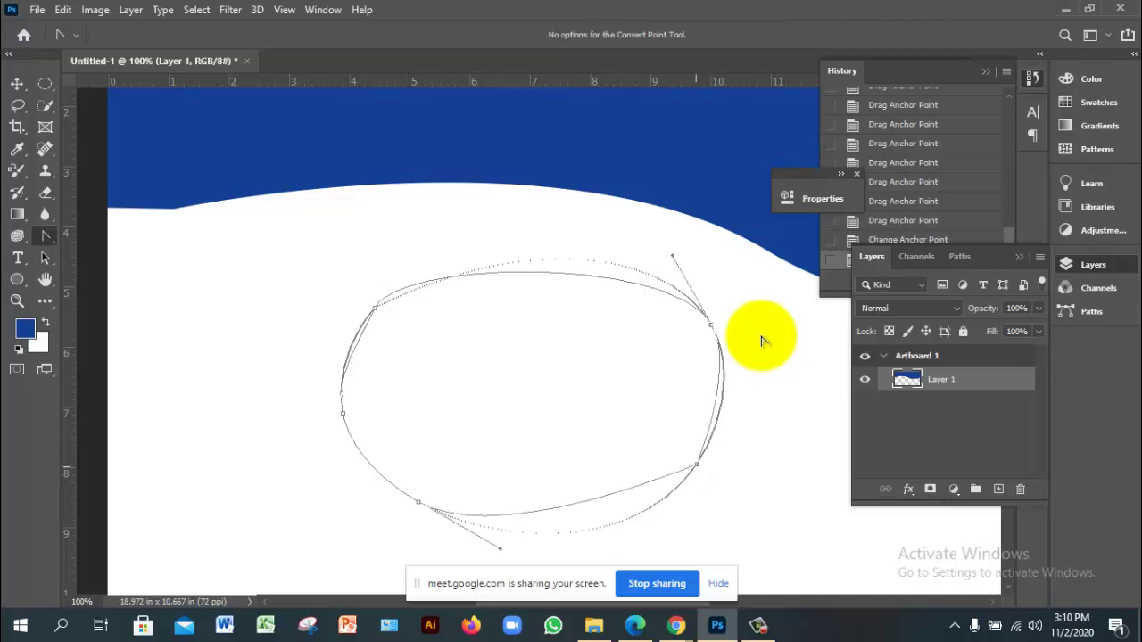
key("ctrl+z")
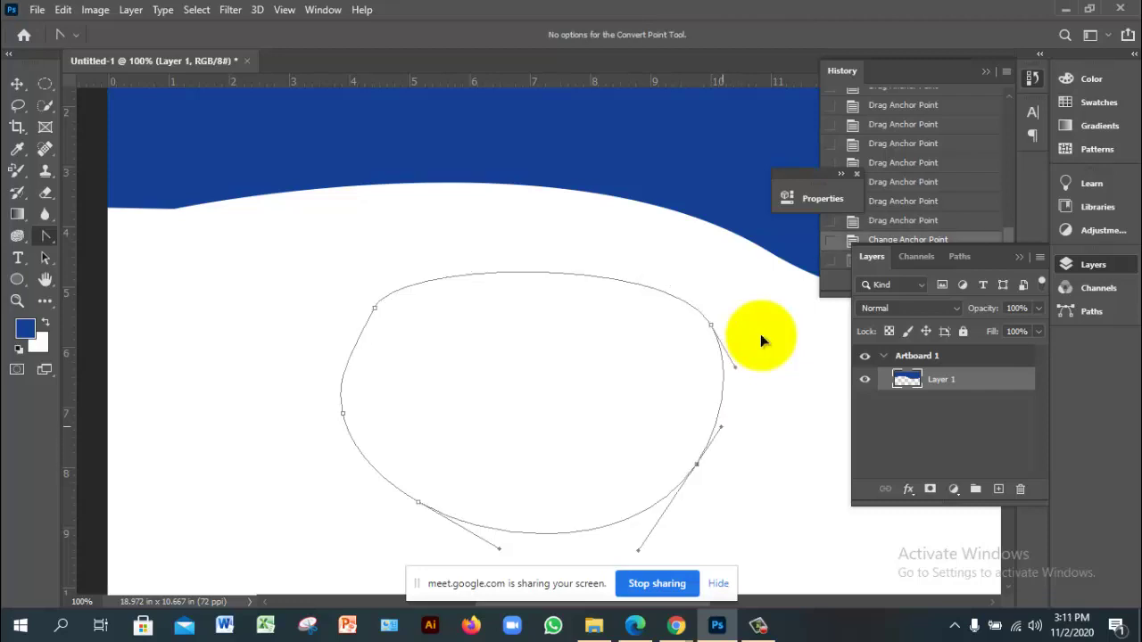
mouse_move(721, 426)
left_mouse_down()
mouse_move(745, 438)
mouse_move(754, 422)
mouse_move(740, 383)
mouse_move(720, 427)
mouse_move(715, 393)
left_mouse_up()
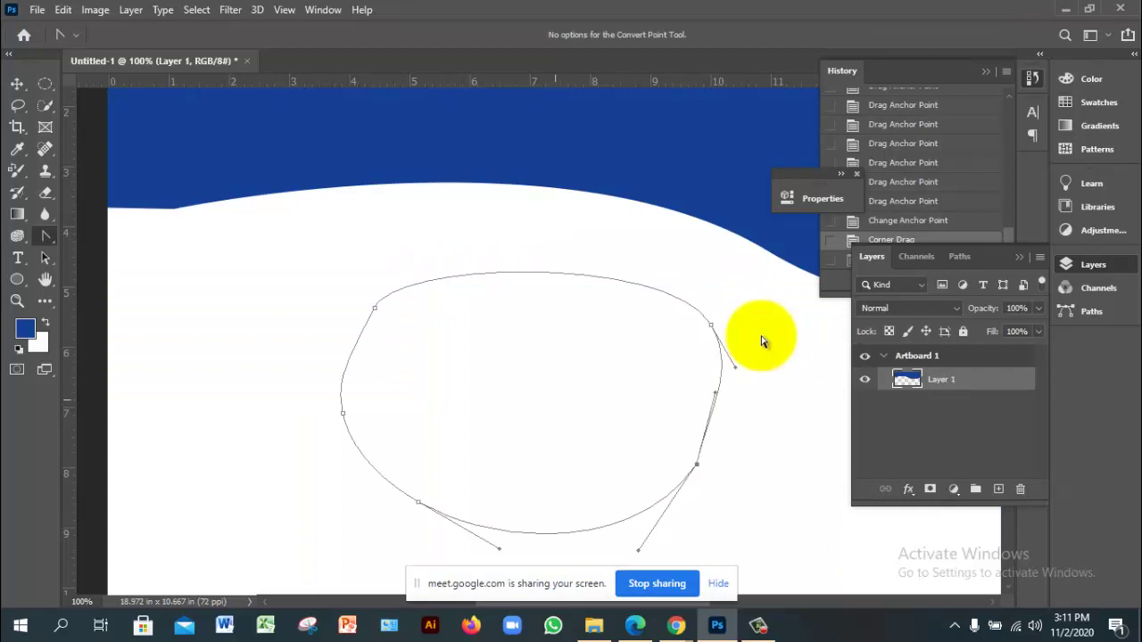
key("ctrl+z")
Convert the path to a new anti-aliased selection with a 0-pixel feather and fill it with the blue foreground colour.
right_click(762, 341)
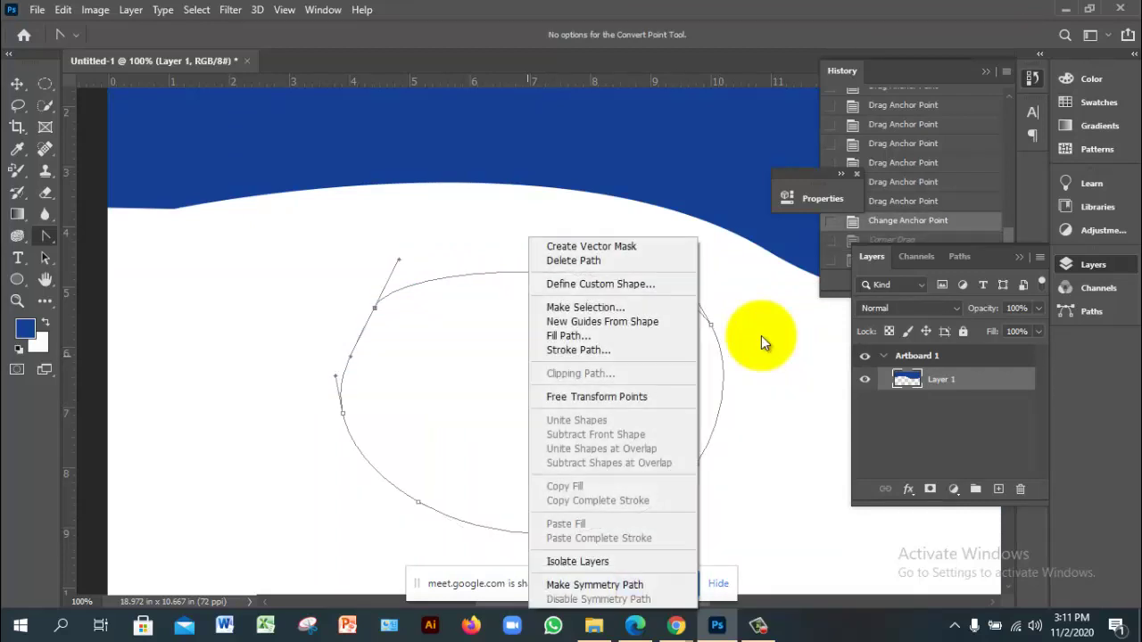
key("Down")
key("Down")
key("Down")
key("Down")
key("Return")
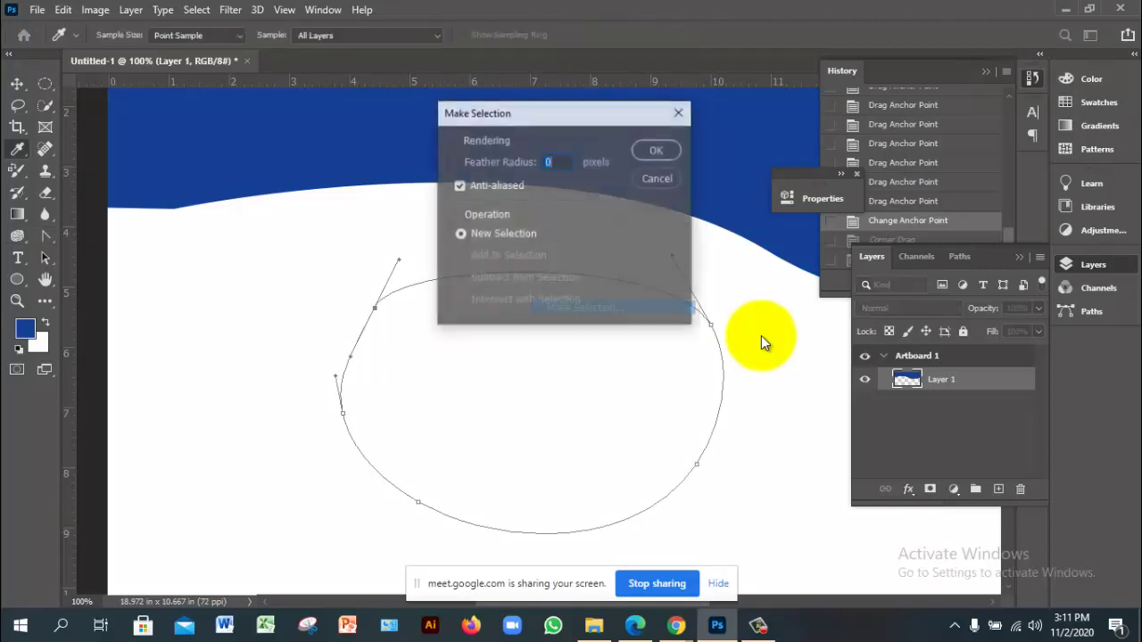
key("Return")
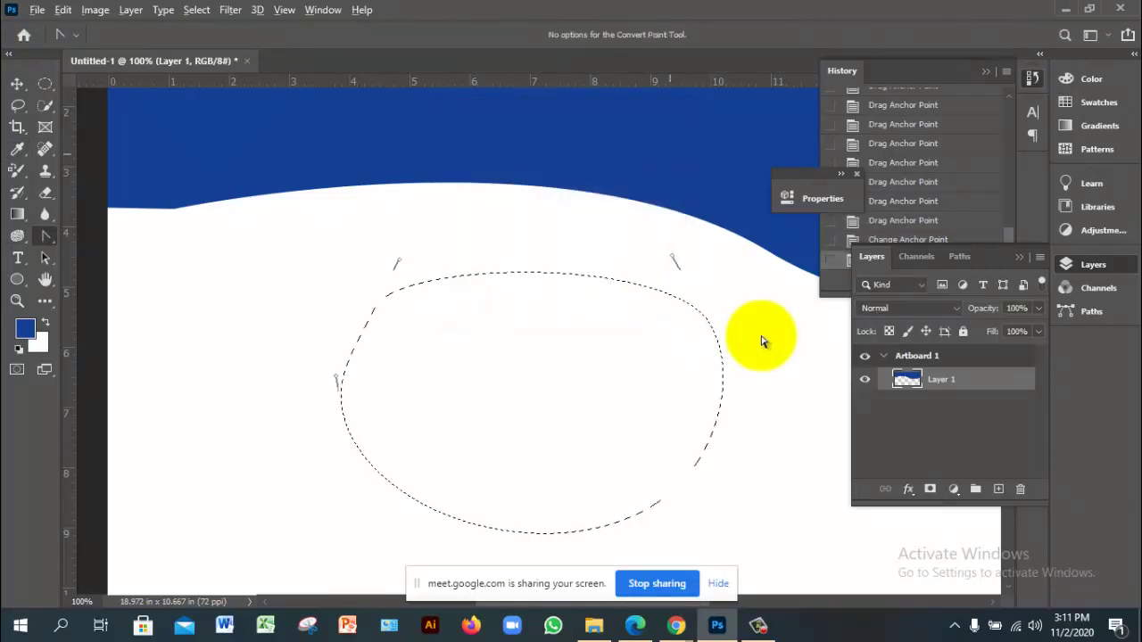
key("alt+BackSpace")
key("ctrl+d")
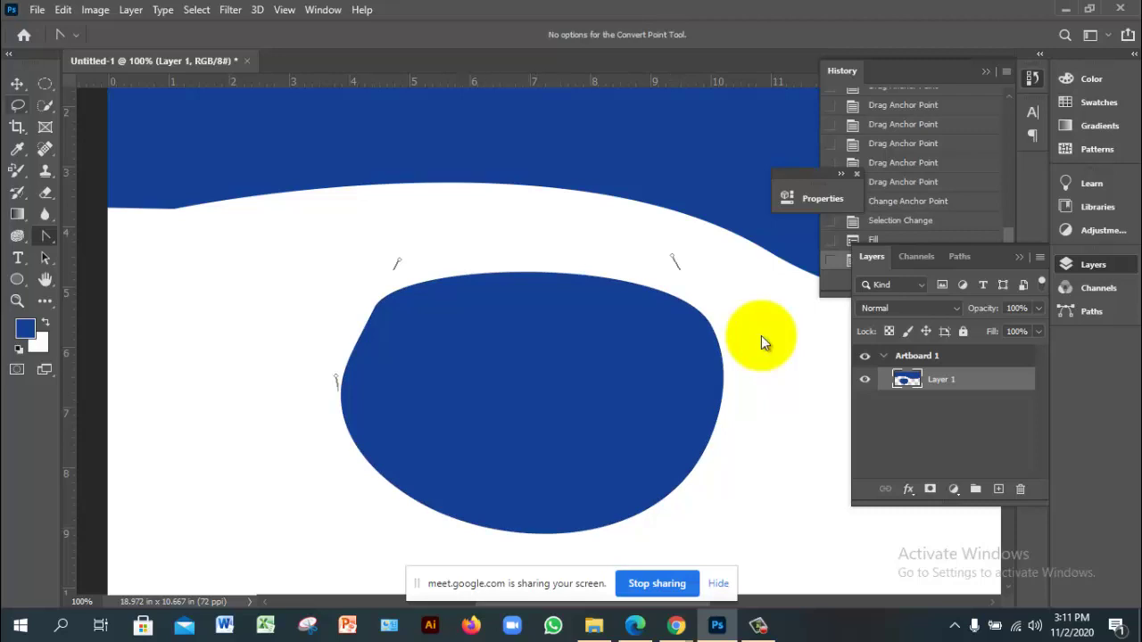
Move the blue artwork on Layer 1 slightly up and to the left on the artboard.
key("v")
key("shift+Up")
key("shift+Up")
key("shift+Up")
key("shift+Up")
key("shift+Up")
key("shift+Down")
key("shift+Down")
key("shift+Left")
key("shift+Left")
key("shift+Left")
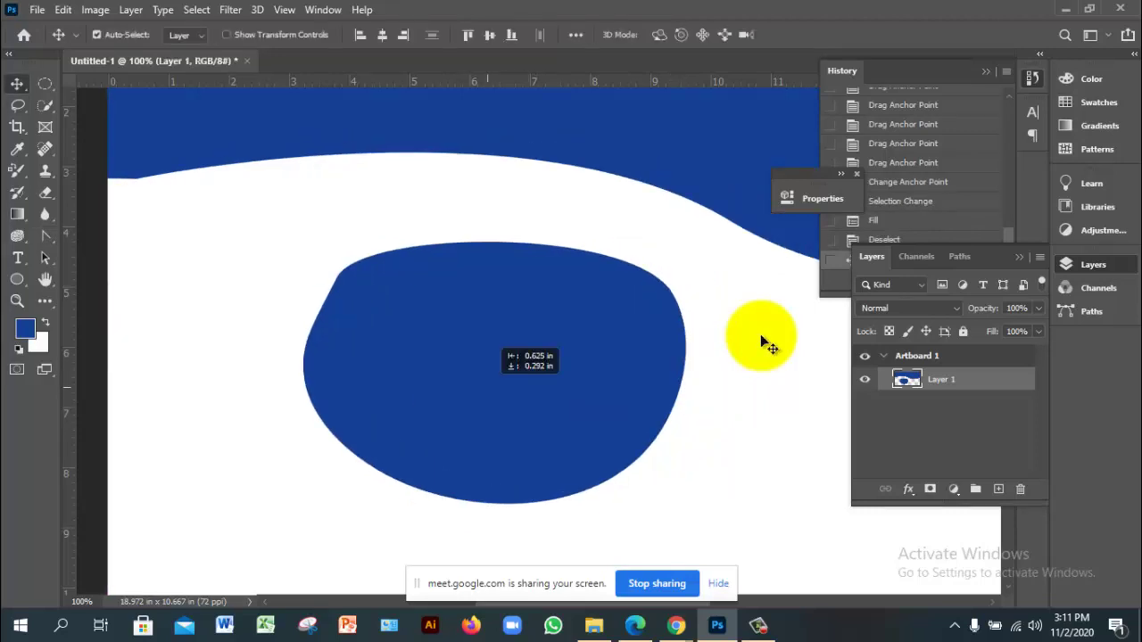
key("Right")
key("Right")
key("Right")
key("Right")
key("Right")
key("Right")
key("Down")
key("Down")
key("Down")
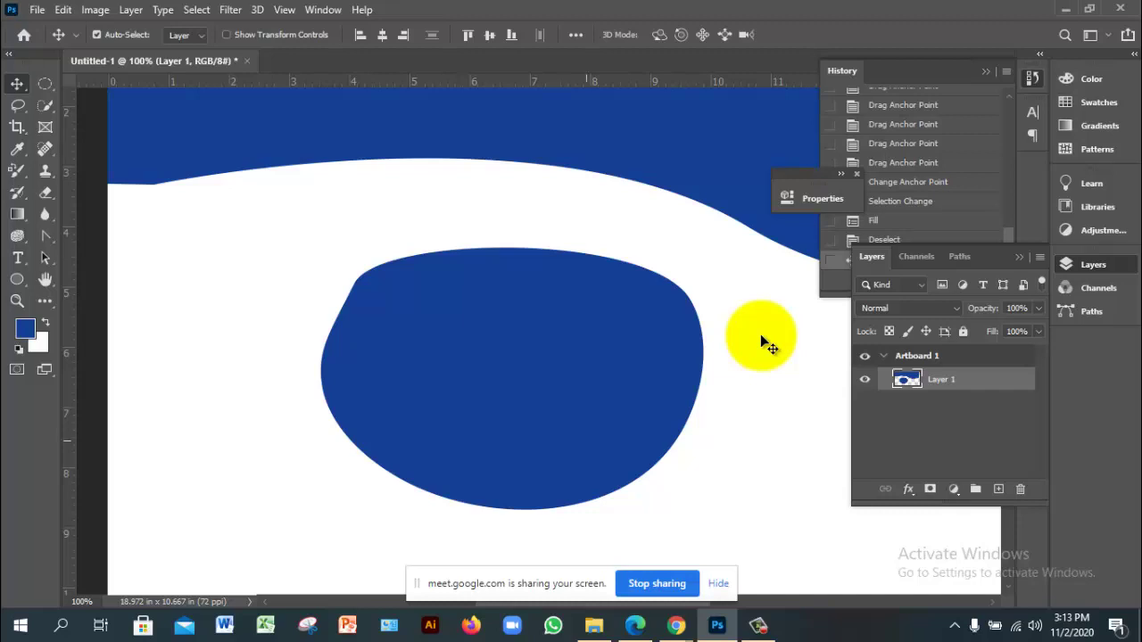
Switch to the Google Meet call in Chrome, stop presenting the screen and show the list of participants.
left_click(676, 625)
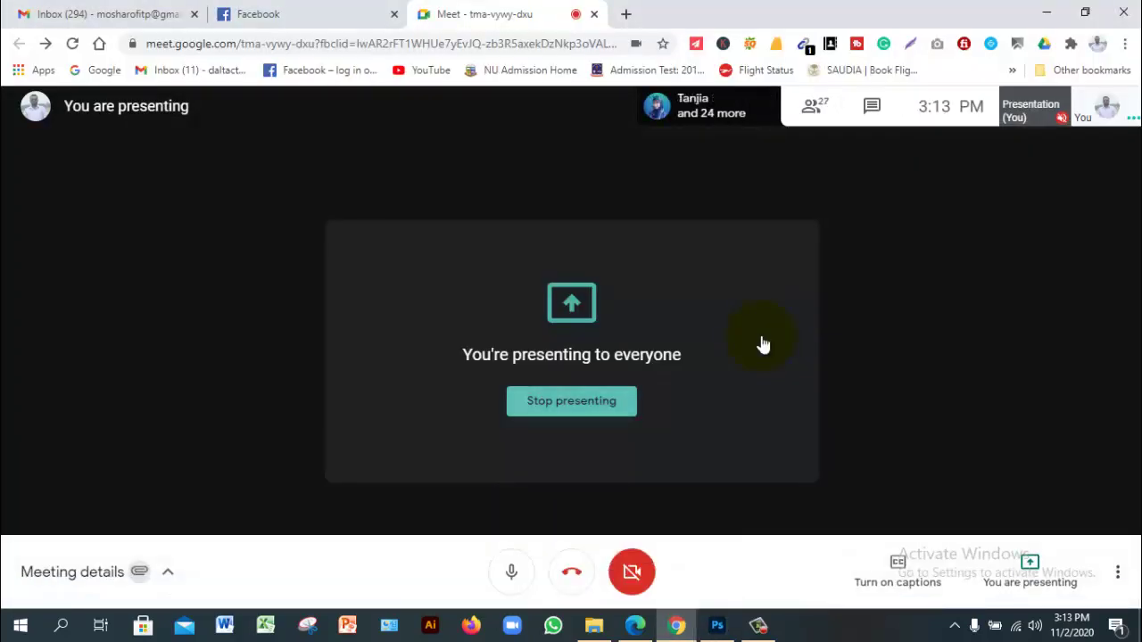
left_click(658, 582)
key("ctrl+alt+p")
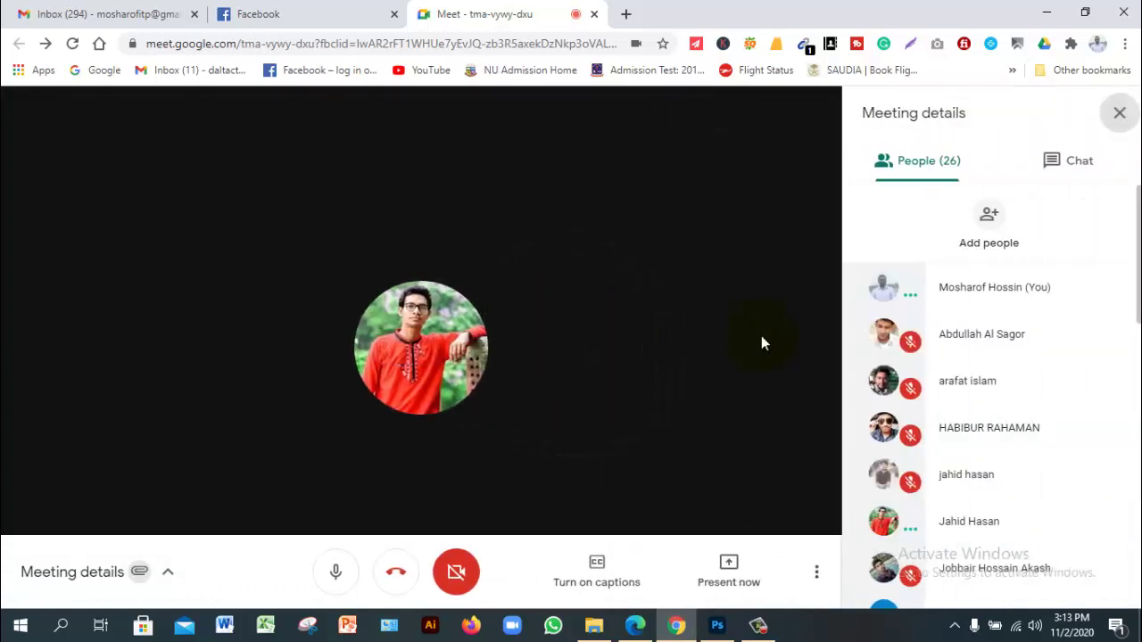
Mute the unmuted participant near the end of the people list for everyone in the call.
scroll(1070, 392, "down", 4)
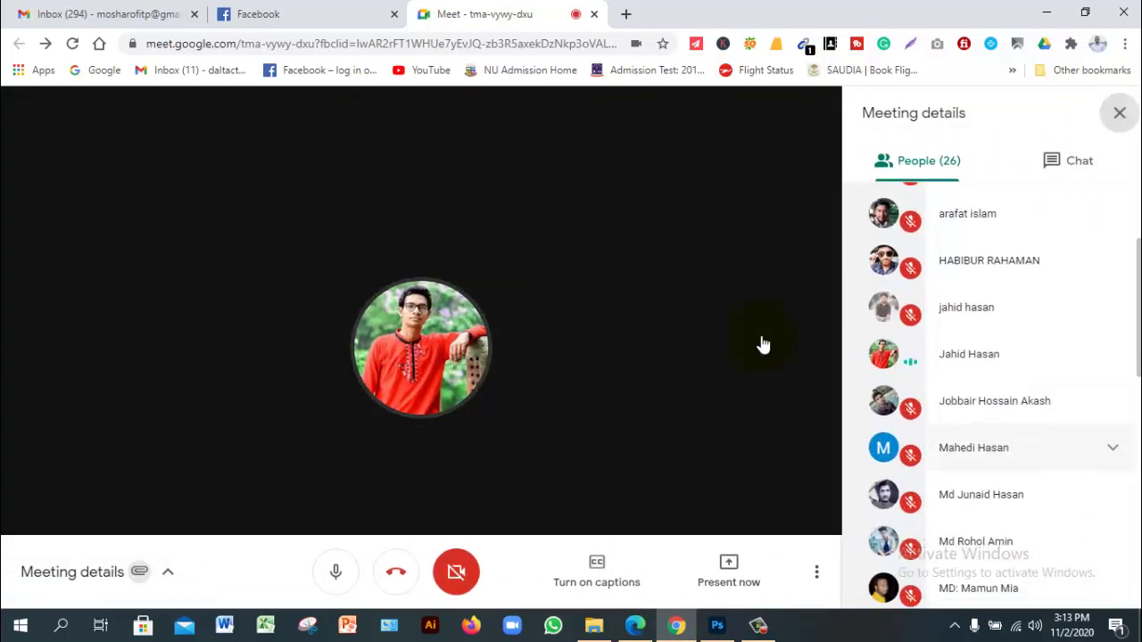
scroll(1025, 419, "down", 5)
scroll(1025, 471, "up", 4)
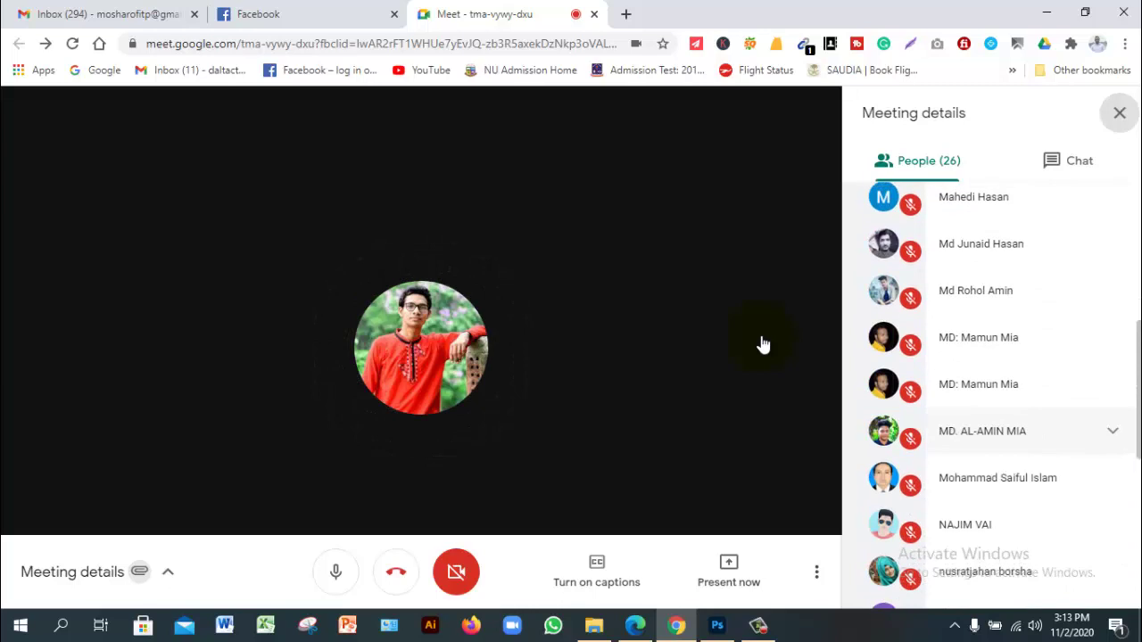
scroll(1026, 318, "down", 5)
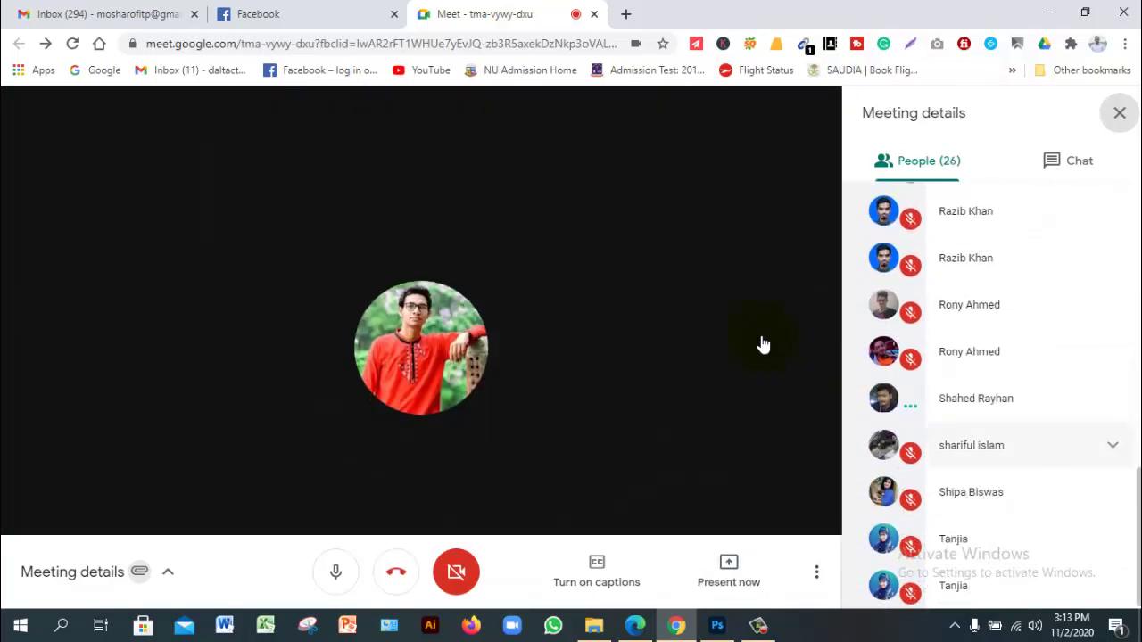
left_click(1025, 398)
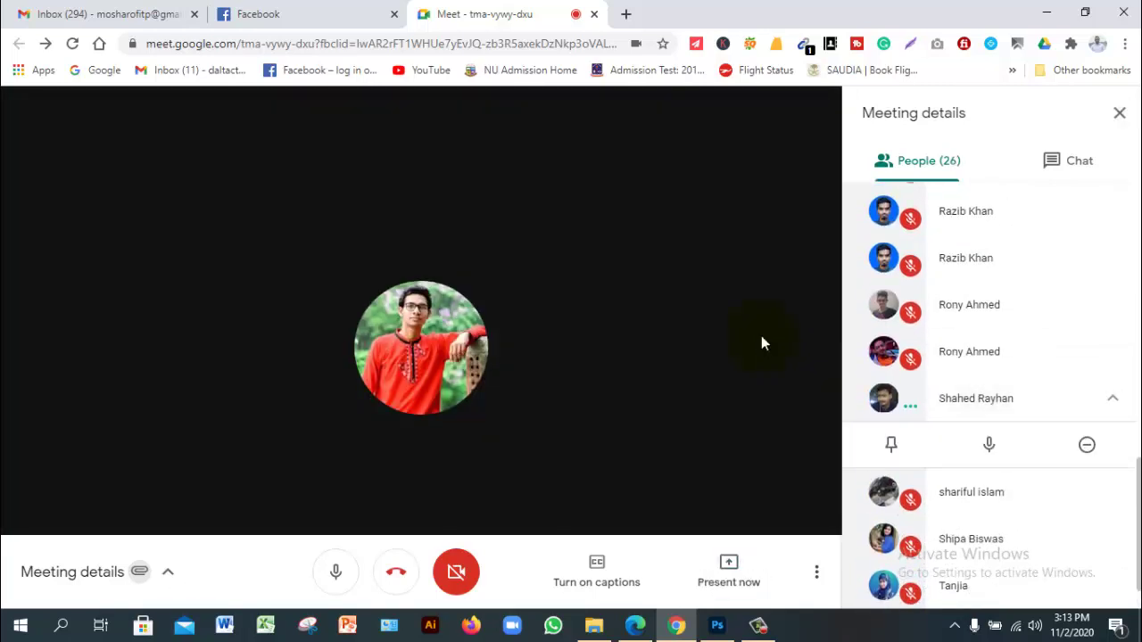
left_click(988, 445)
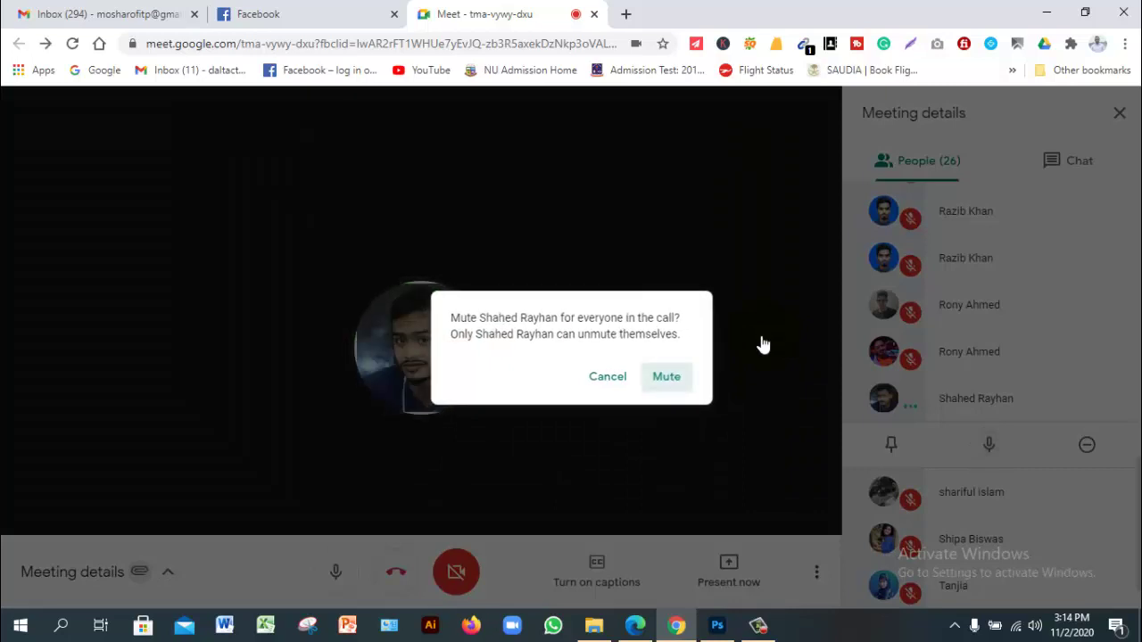
left_click(668, 377)
Mute the remaining unmuted participant, the one with the red-shirt photo near the start of the people list, for everyone.
scroll(988, 396, "up", 7)
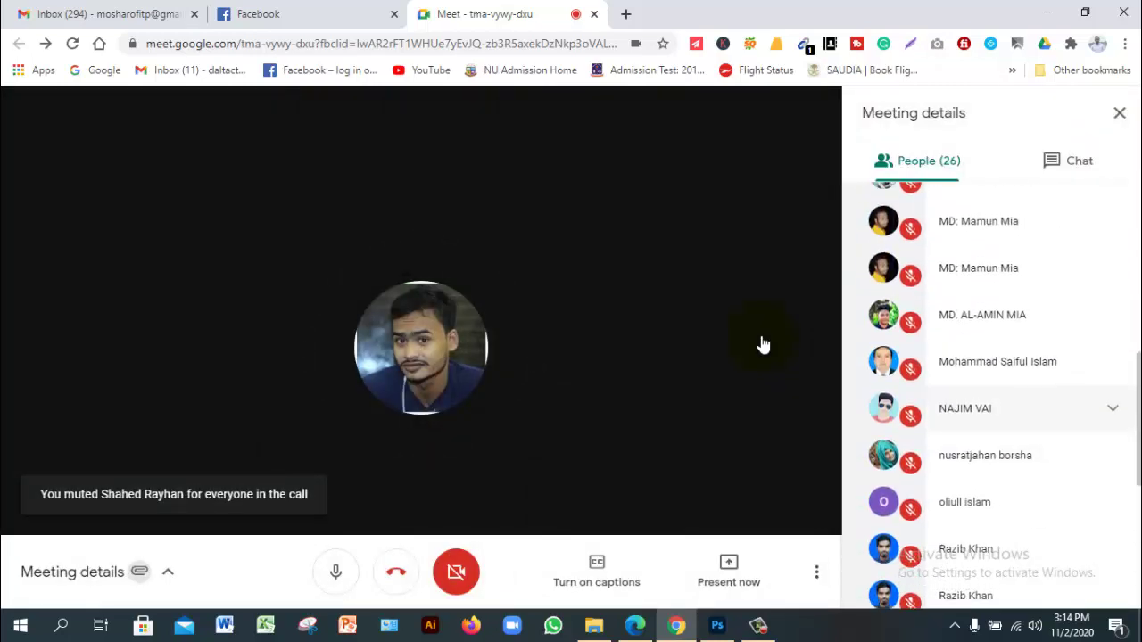
scroll(1026, 410, "up", 3)
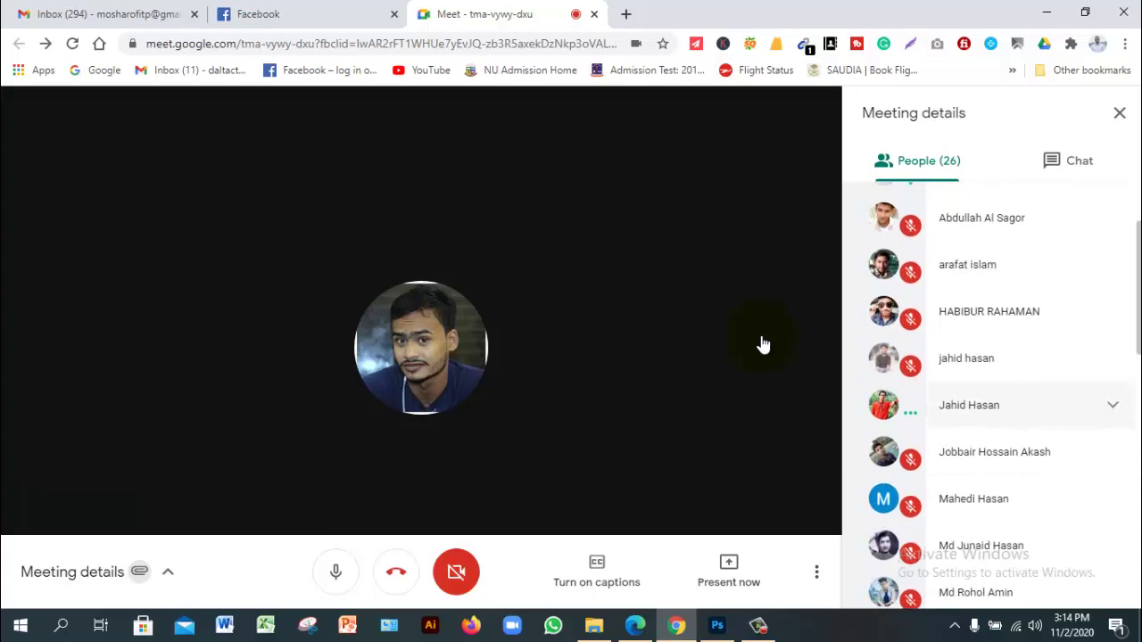
scroll(1026, 393, "up", 2)
scroll(1025, 437, "down", 1)
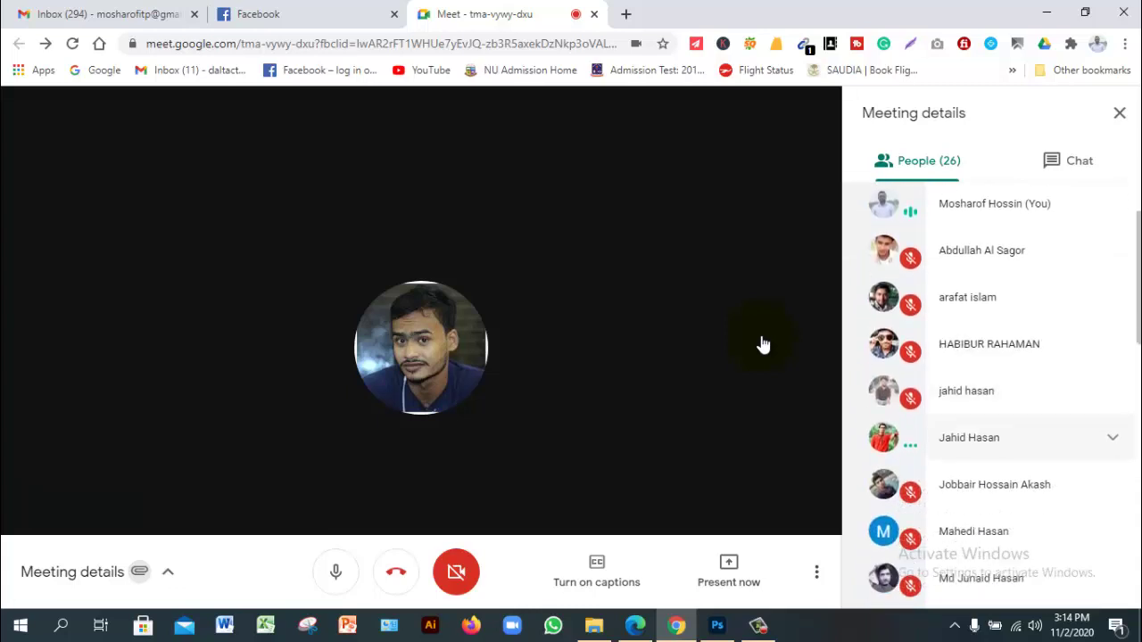
key("Return")
key("Tab")
key("Return")
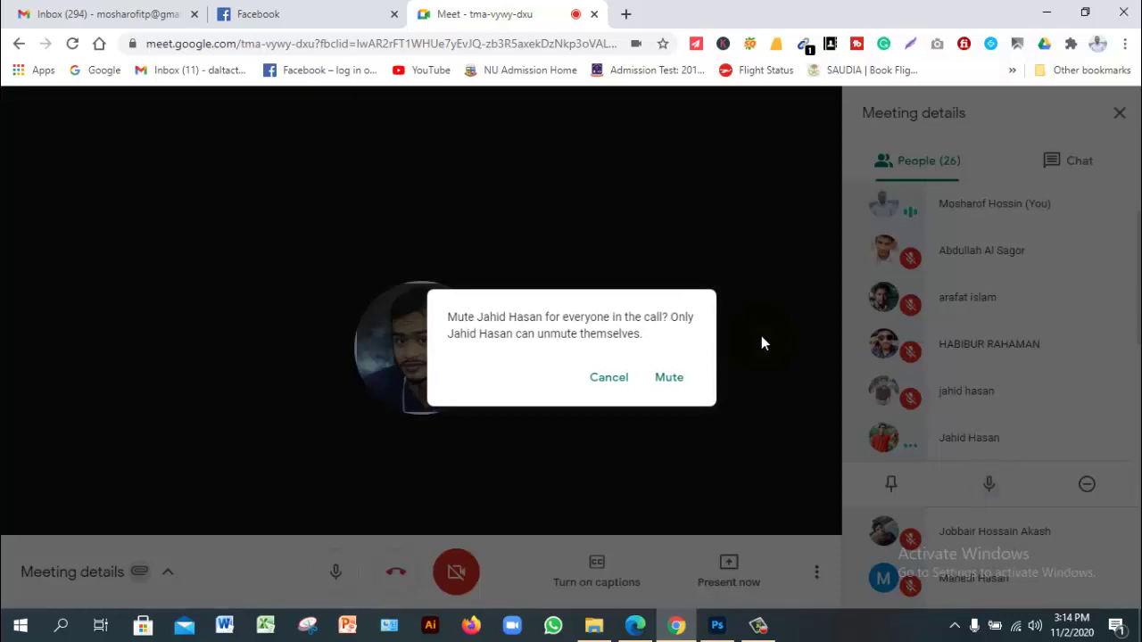
key("Tab")
key("Return")
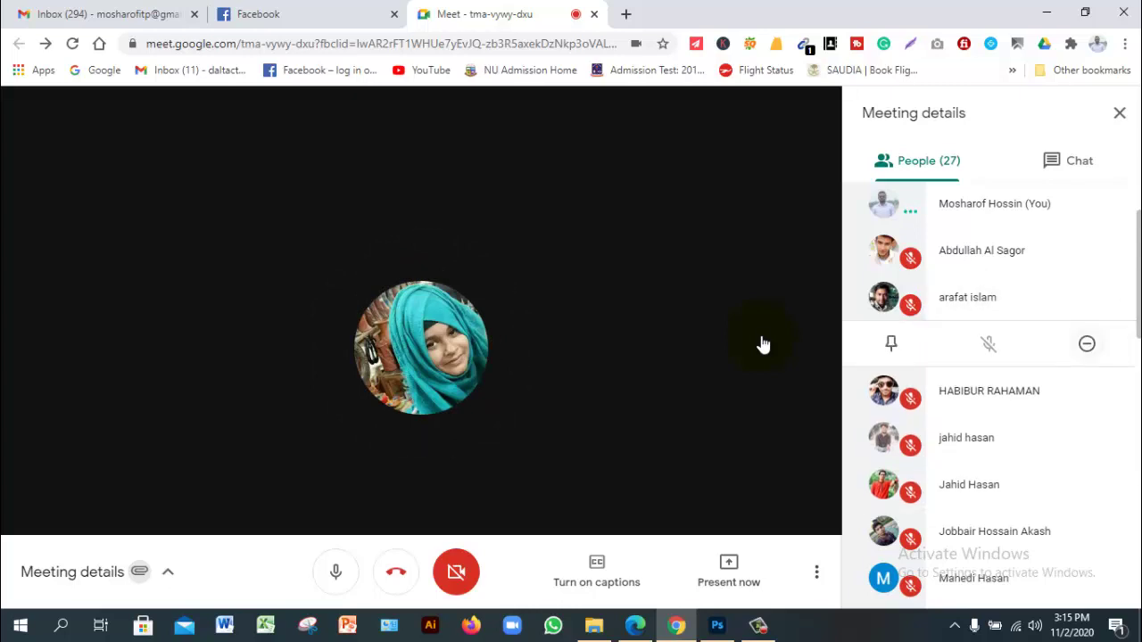
Remove the muted participant listed third in the people list from the call.
key("Return")
key("Return")
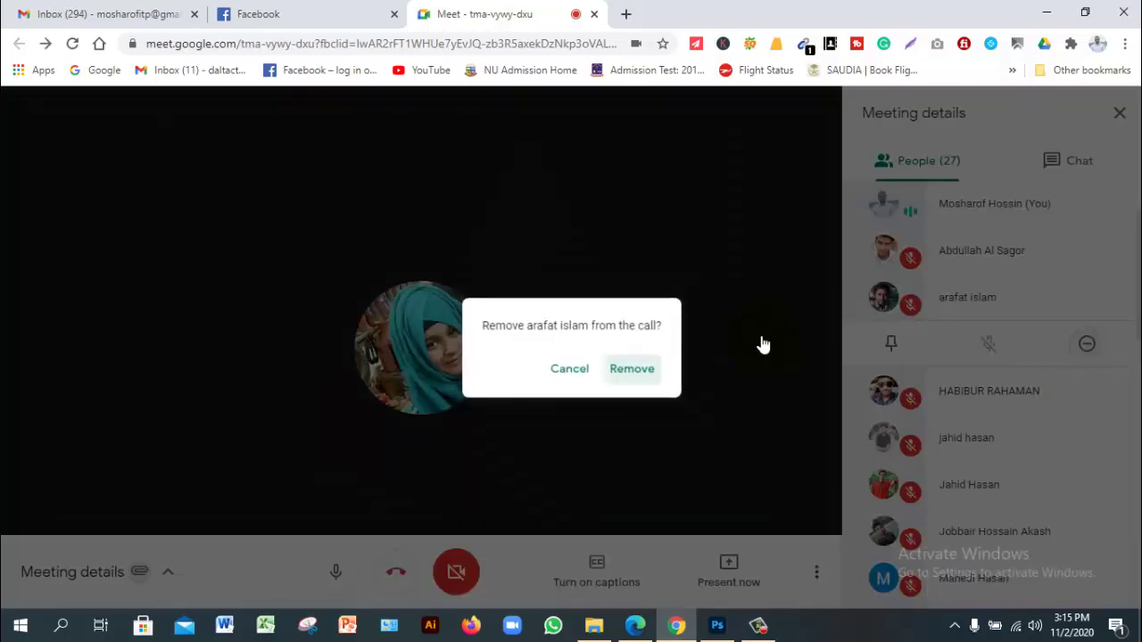
key("Tab")
key("Tab")
key("Tab")
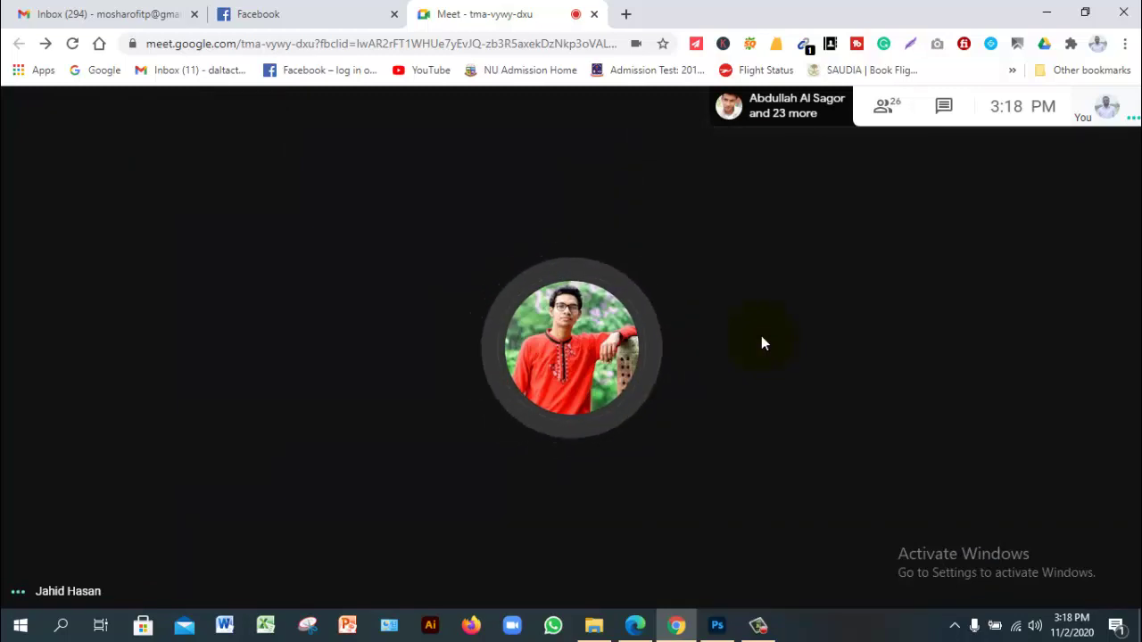
Reopen the participant list and look through it to the end, checking who is present and whose microphone is on.
mouse_move(764, 345)
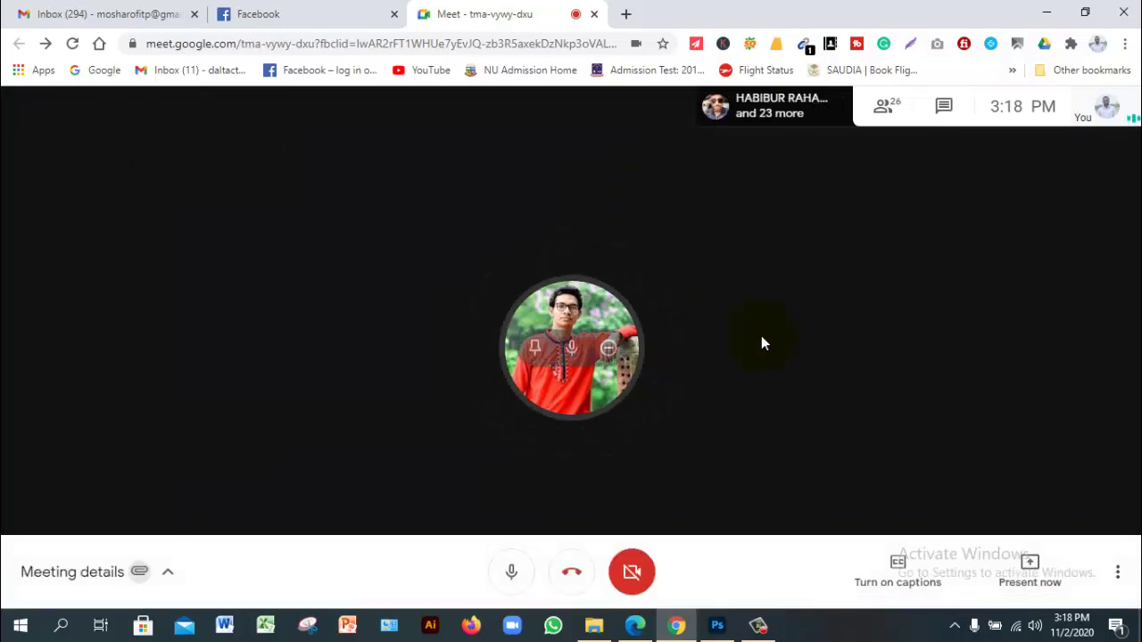
key("ctrl+alt+p")
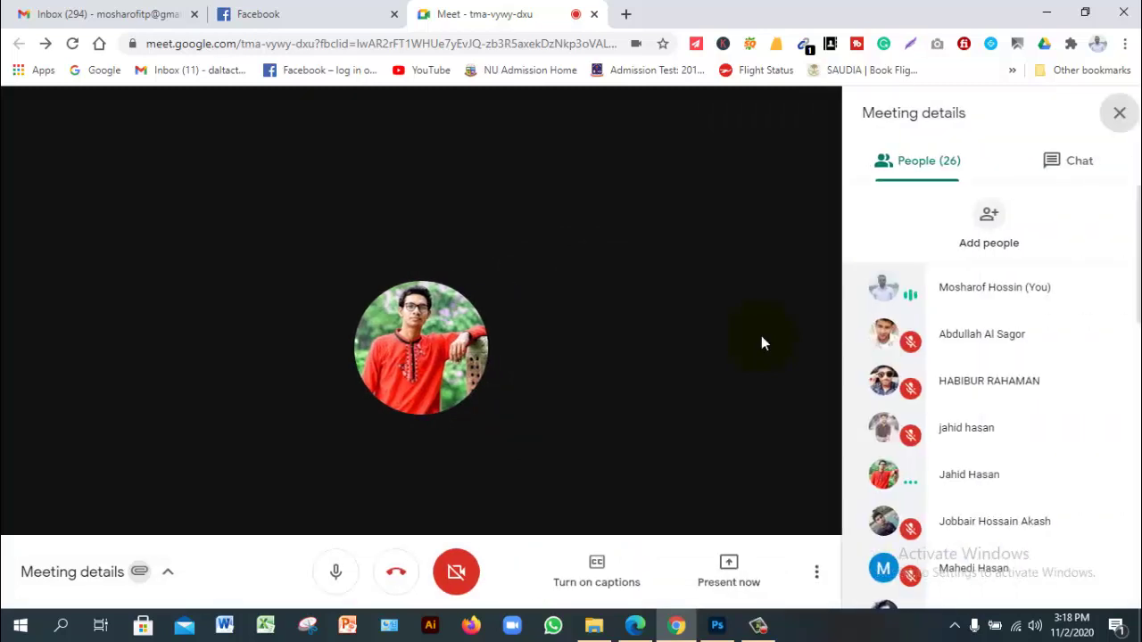
key("Down")
key("Down")
key("Down")
key("Down")
key("Down")
key("Down")
key("Down")
key("Down")
key("Down")
key("Down")
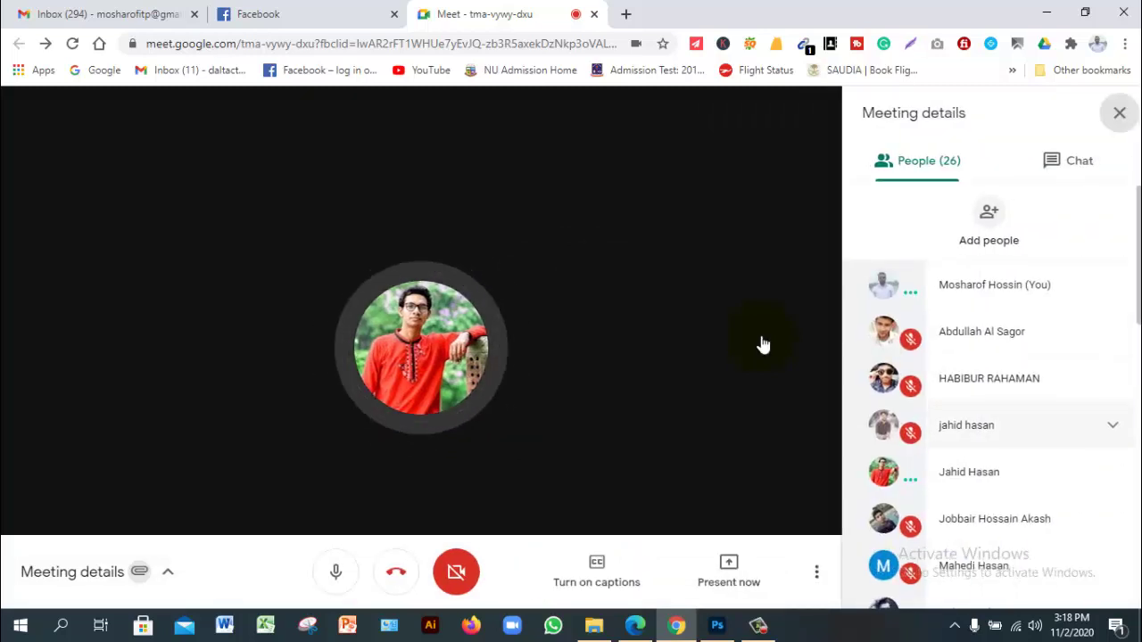
key("Down")
key("Down")
key("Down")
key("Down")
key("Down")
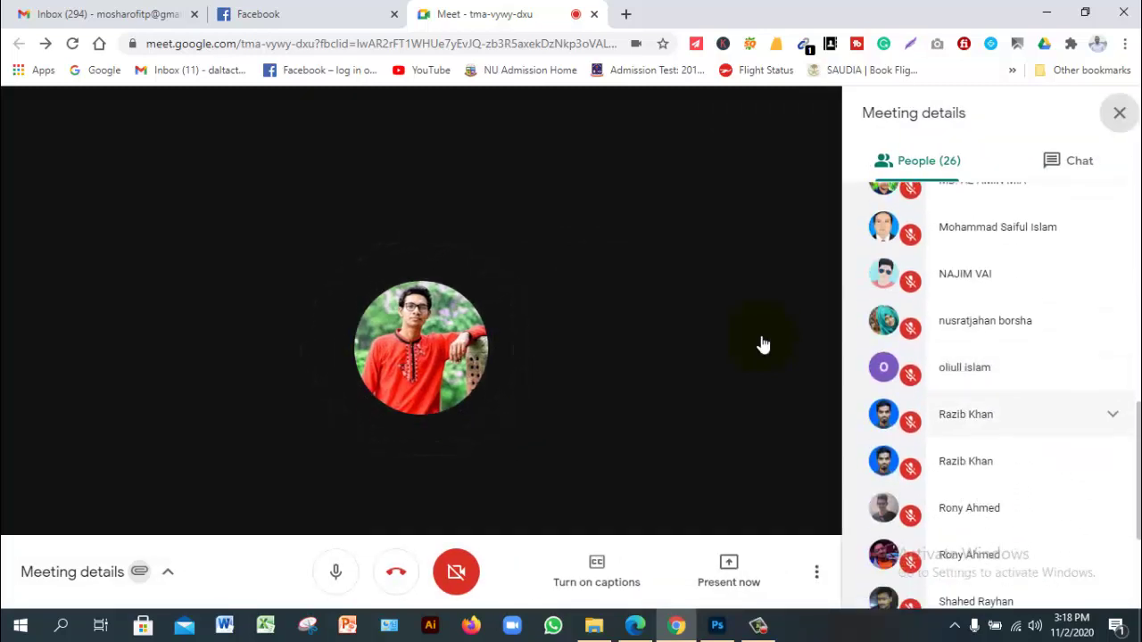
key("Down")
key("Down")
key("Down")
key("Down")
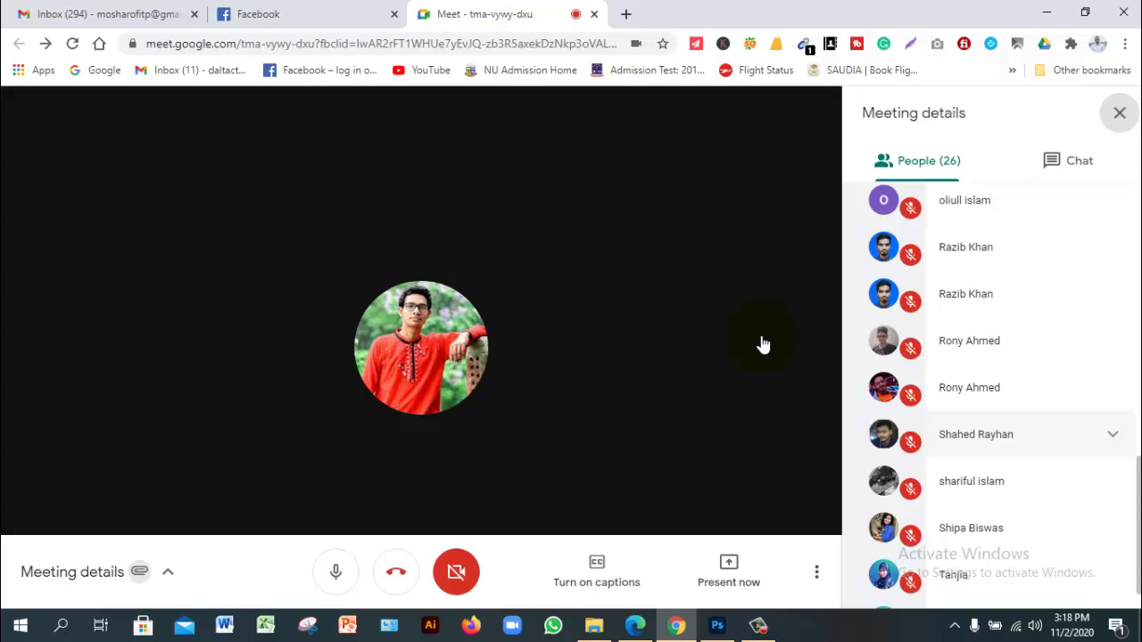
key("Down")
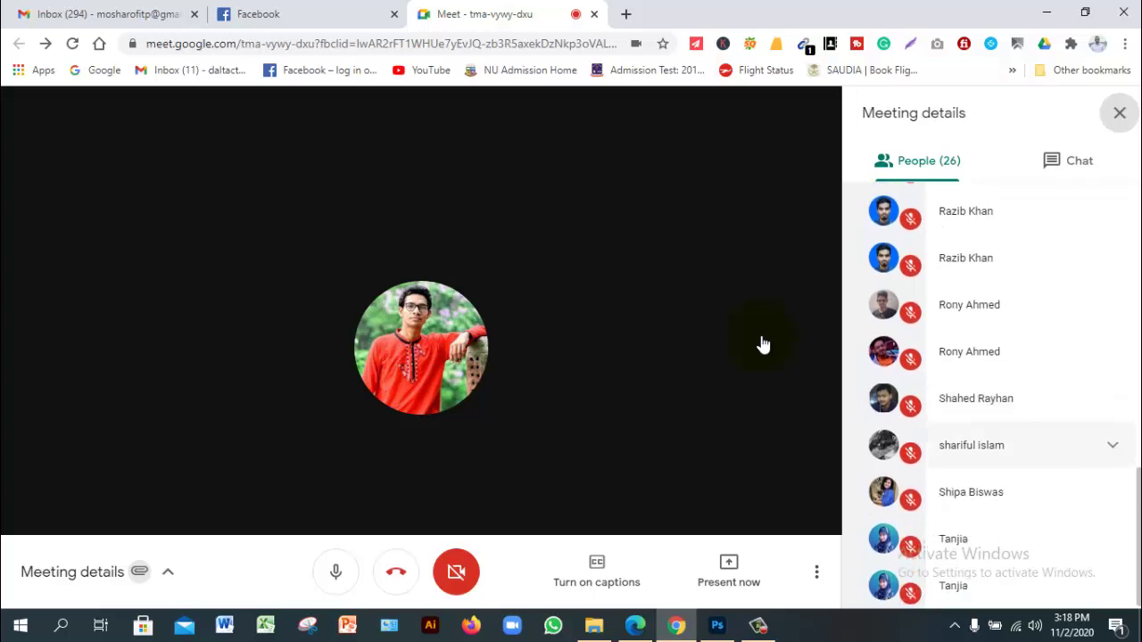
Look back through the participant list from its end to its start, checking each participant's microphone status.
key("Up")
key("Up")
key("Up")
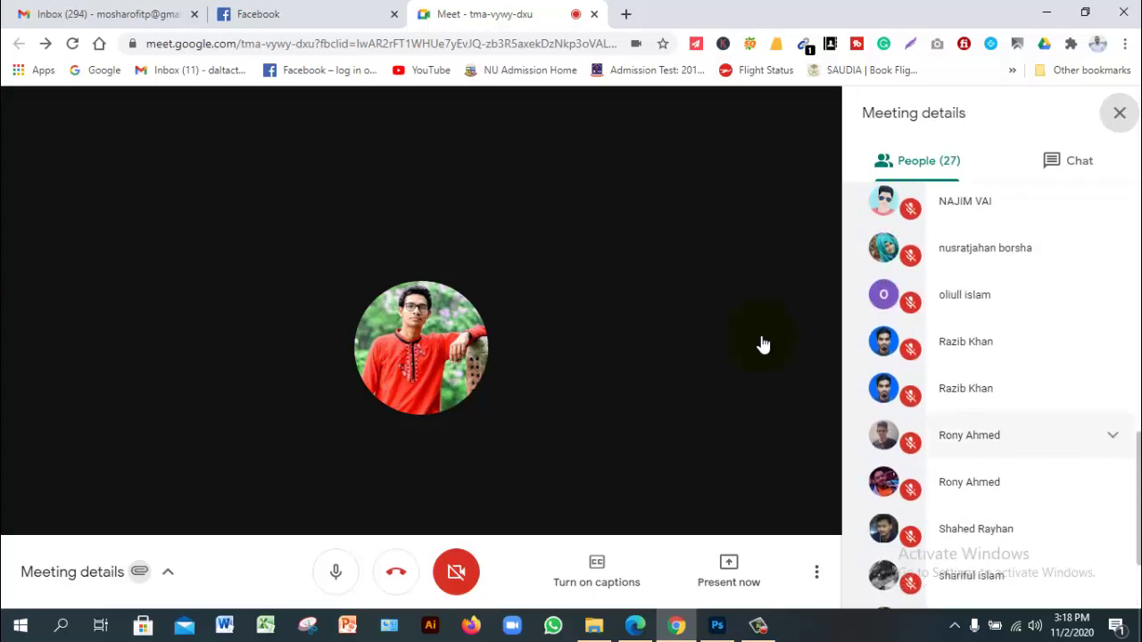
key("Up")
key("Up")
key("Up")
key("Up")
key("Up")
key("Up")
key("Up")
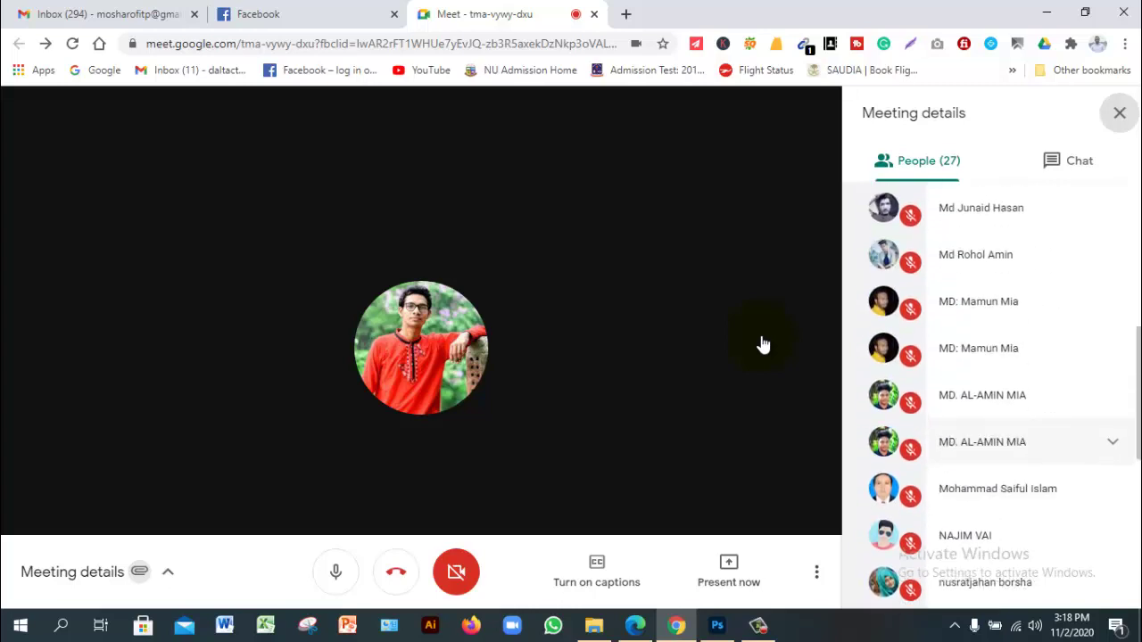
key("Up")
key("Up")
key("Up")
key("Up")
key("Up")
key("Up")
key("Up")
key("Up")
key("Up")
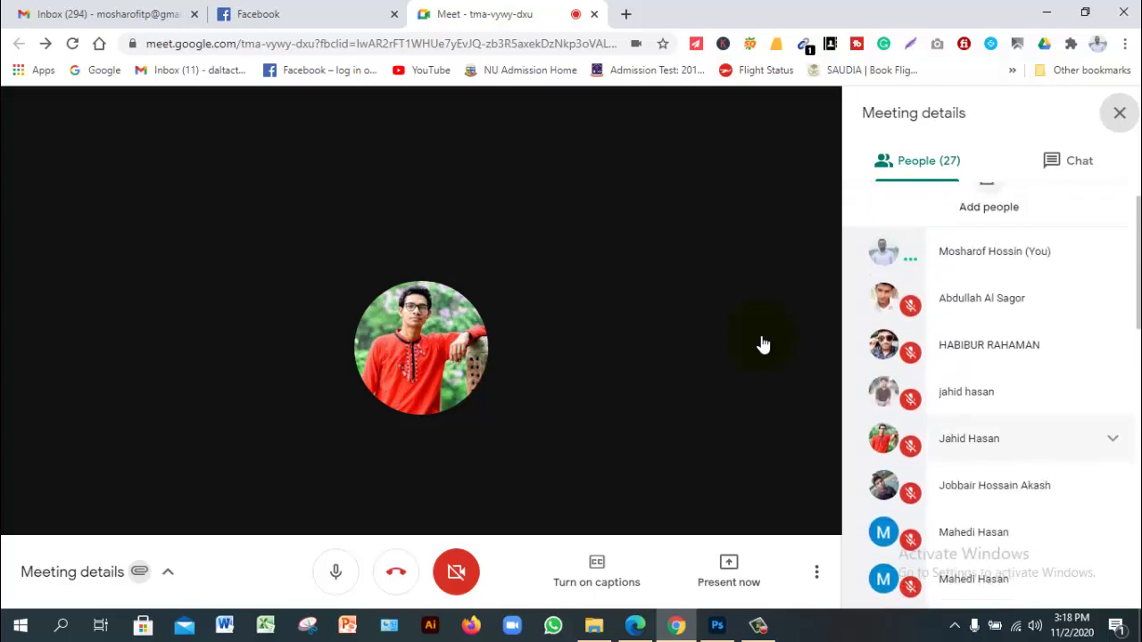
key("Up")
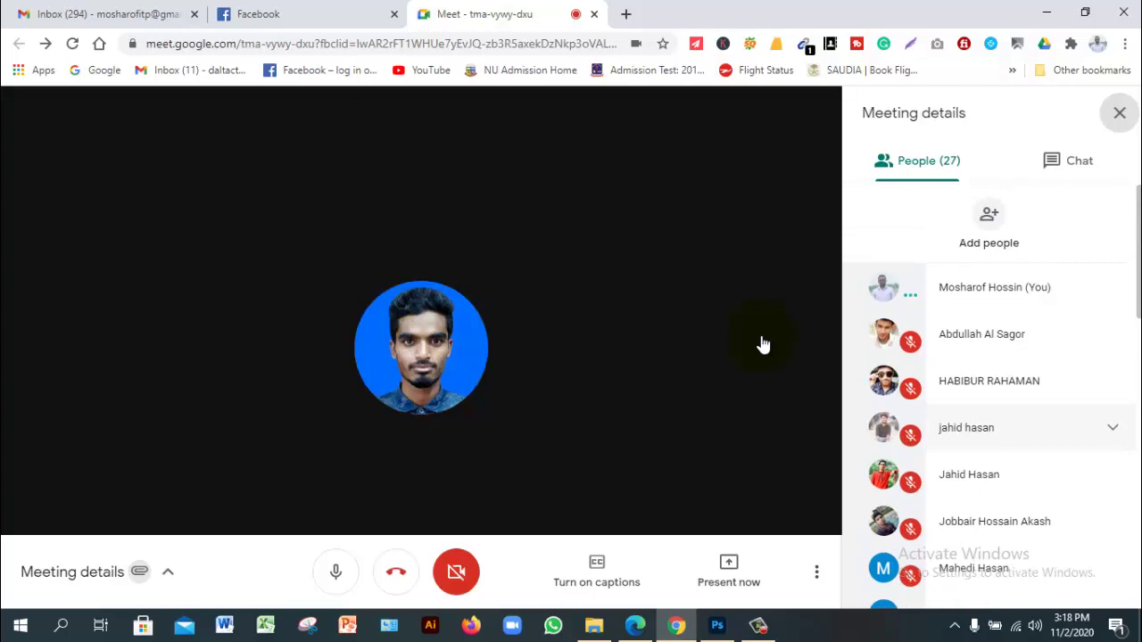
Go through the participant list again down to its last entries, checking who is present and whose microphone is on.
key("Down")
key("Down")
key("Down")
key("Down")
key("Down")
key("Down")
key("Down")
key("Down")
key("Down")
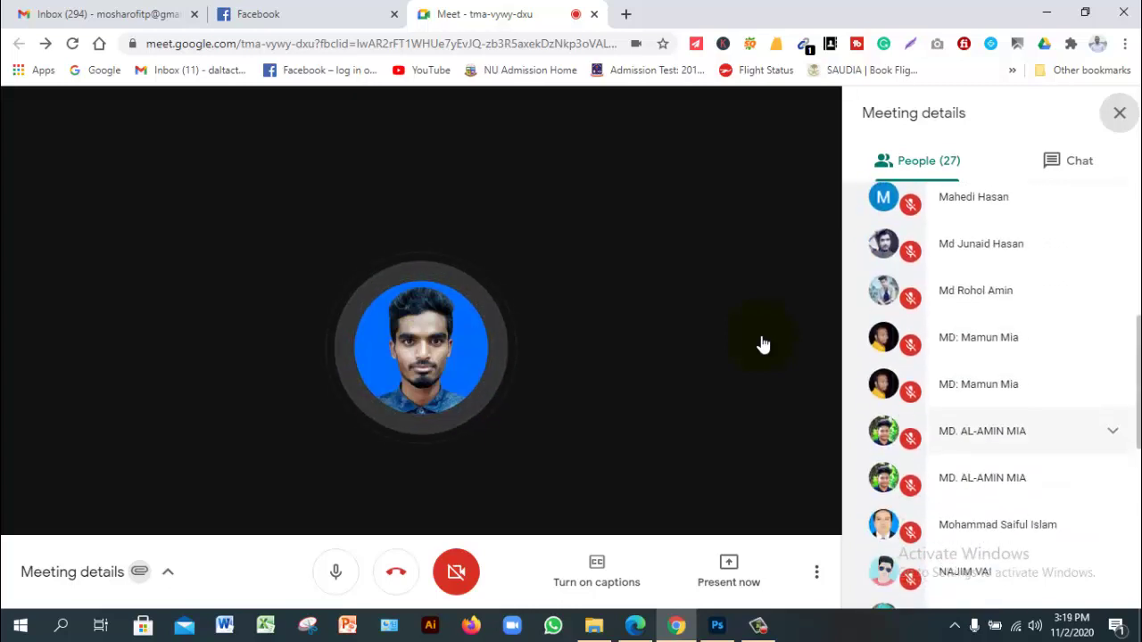
key("Down")
key("Down")
key("Down")
key("Down")
key("Down")
key("Down")
key("Down")
key("Down")
key("Down")
key("Down")
key("Down")
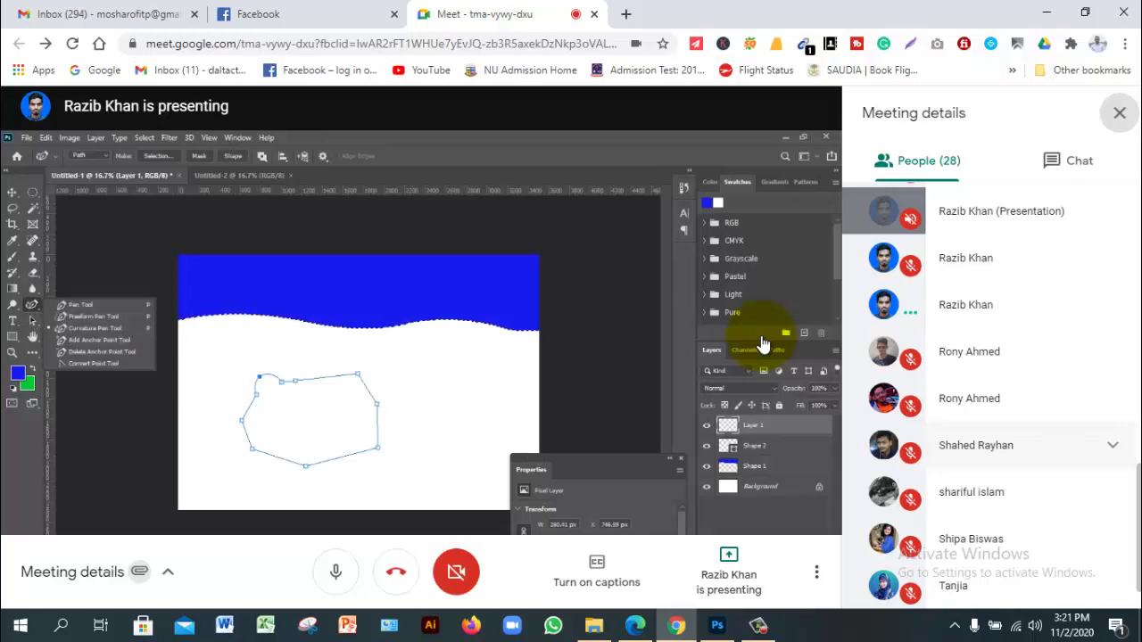
key("F9")
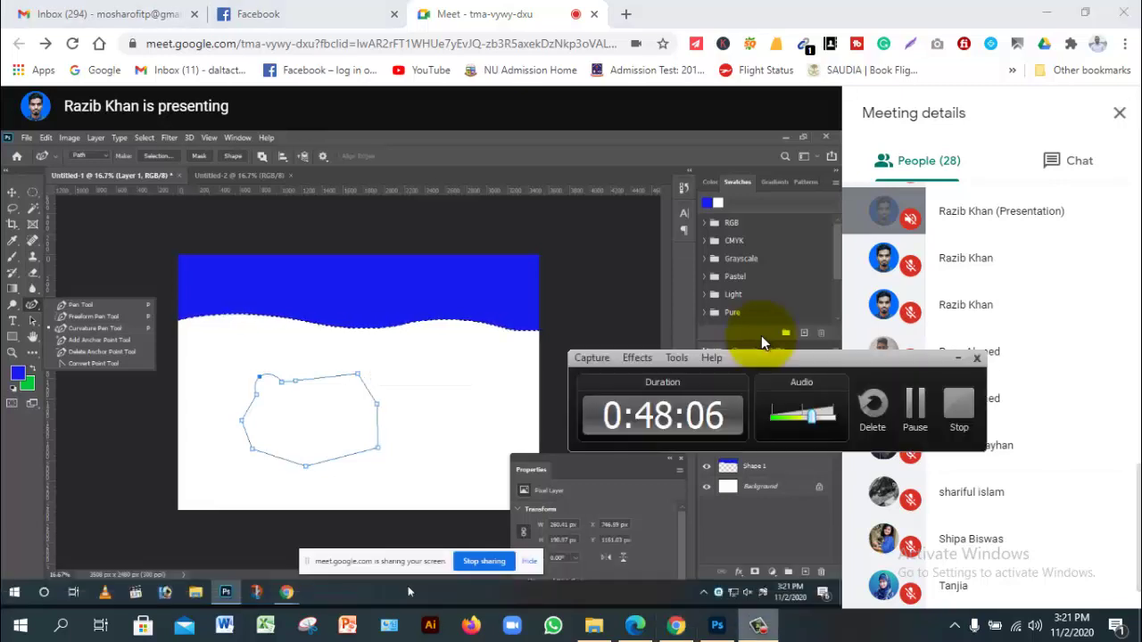
key("F9")
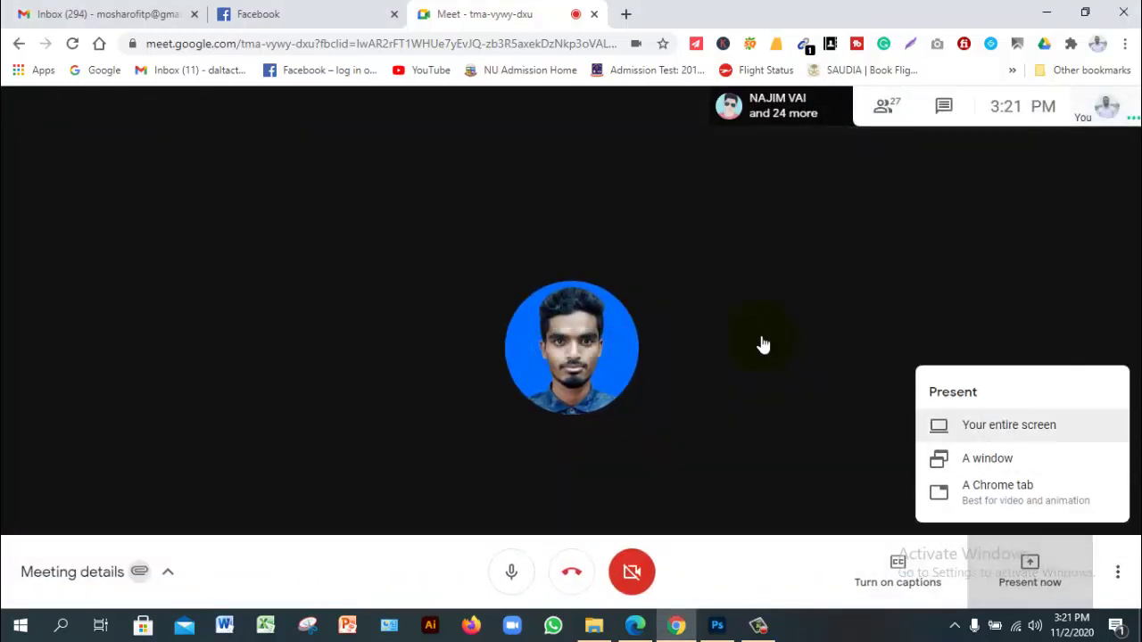
Present the entire screen to everyone in the call and switch to Photoshop.
left_click(763, 345)
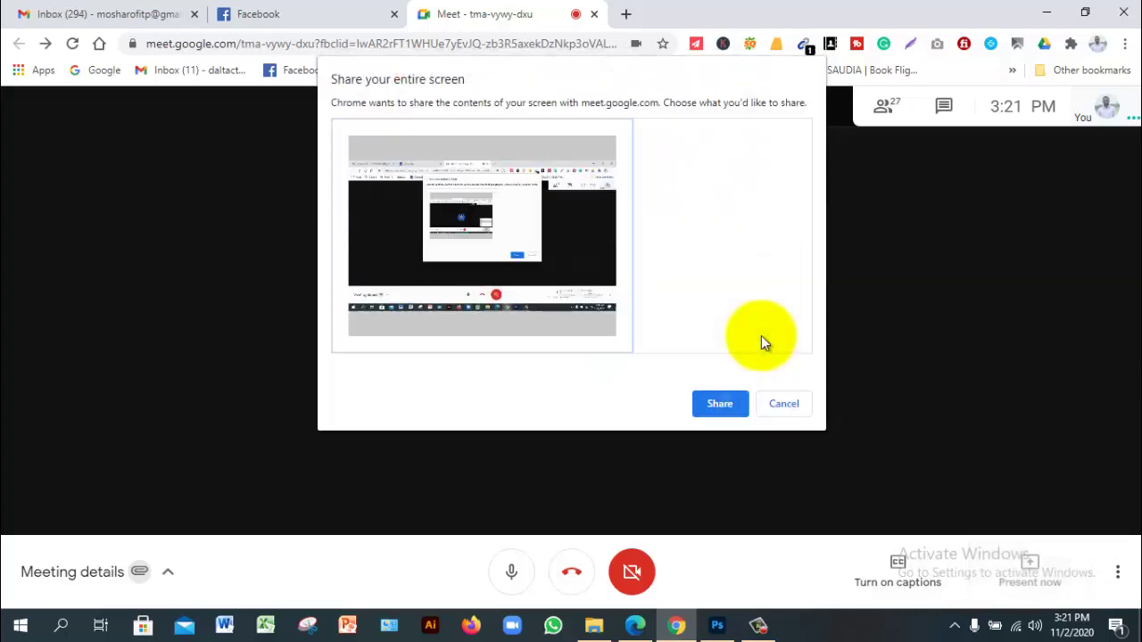
key("Return")
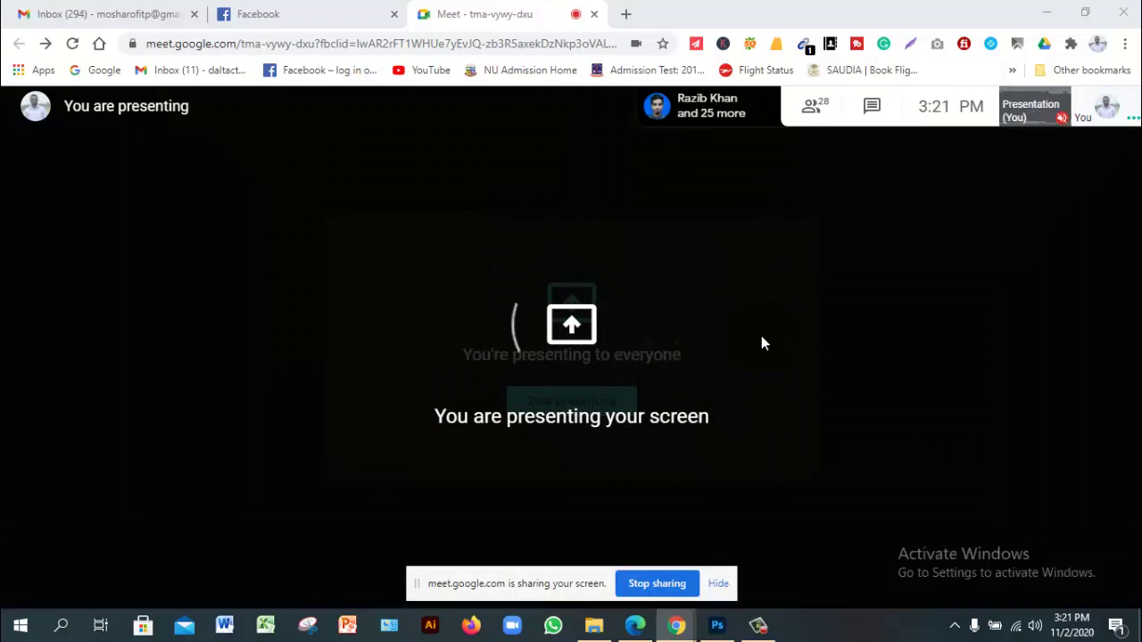
left_click(762, 343)
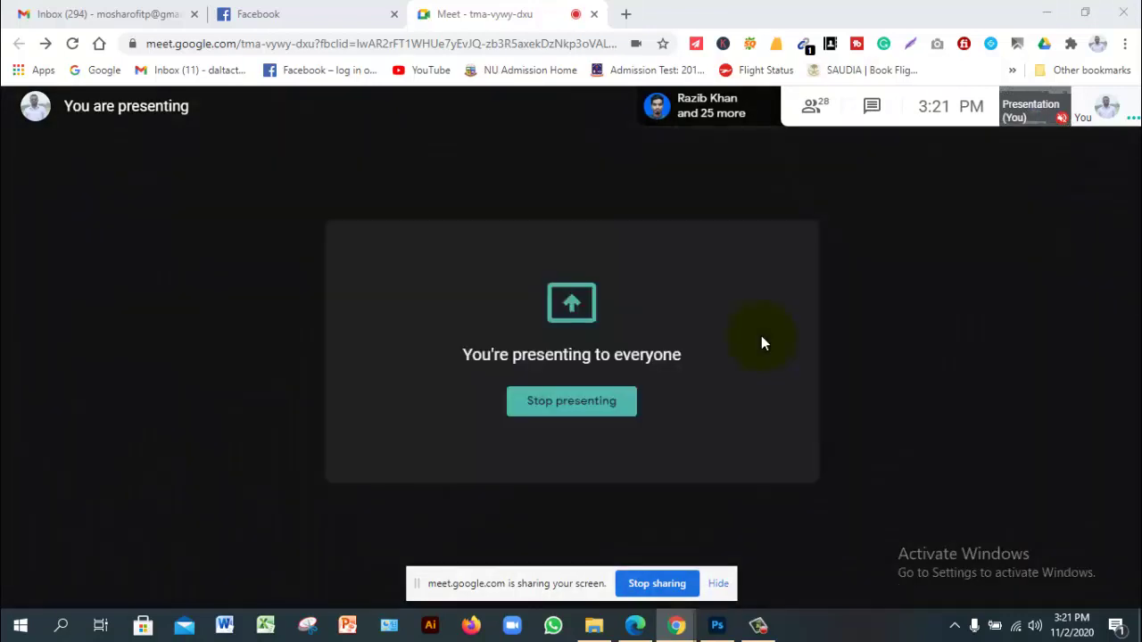
key("alt+Tab")
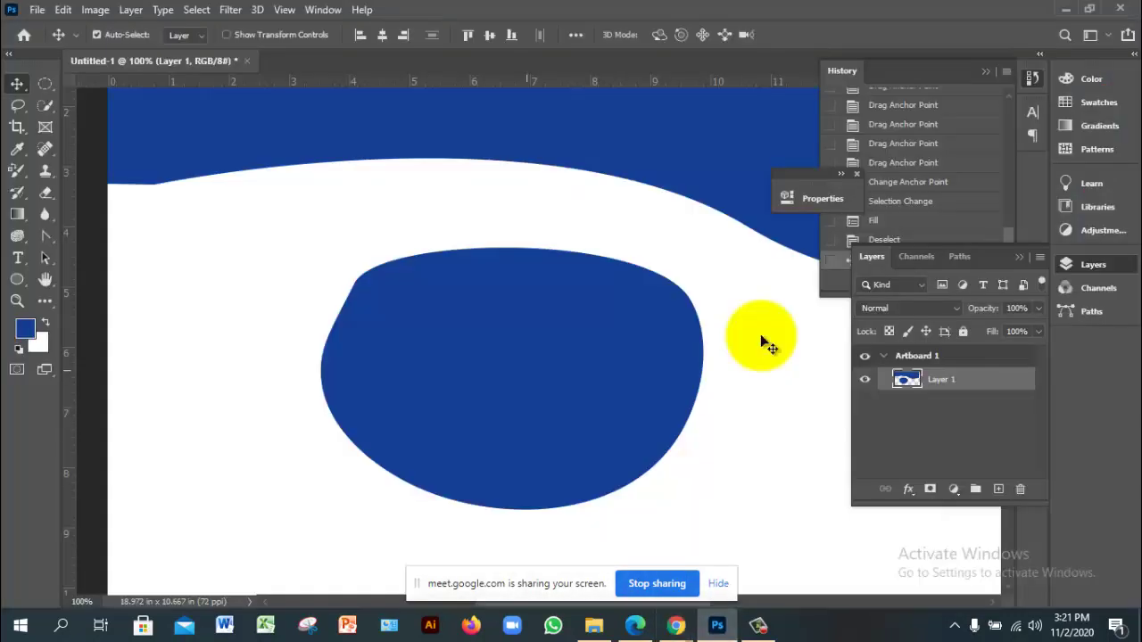
Delete the layer holding the blue shapes and add two new empty layers inside Artboard 1.
key("Delete")
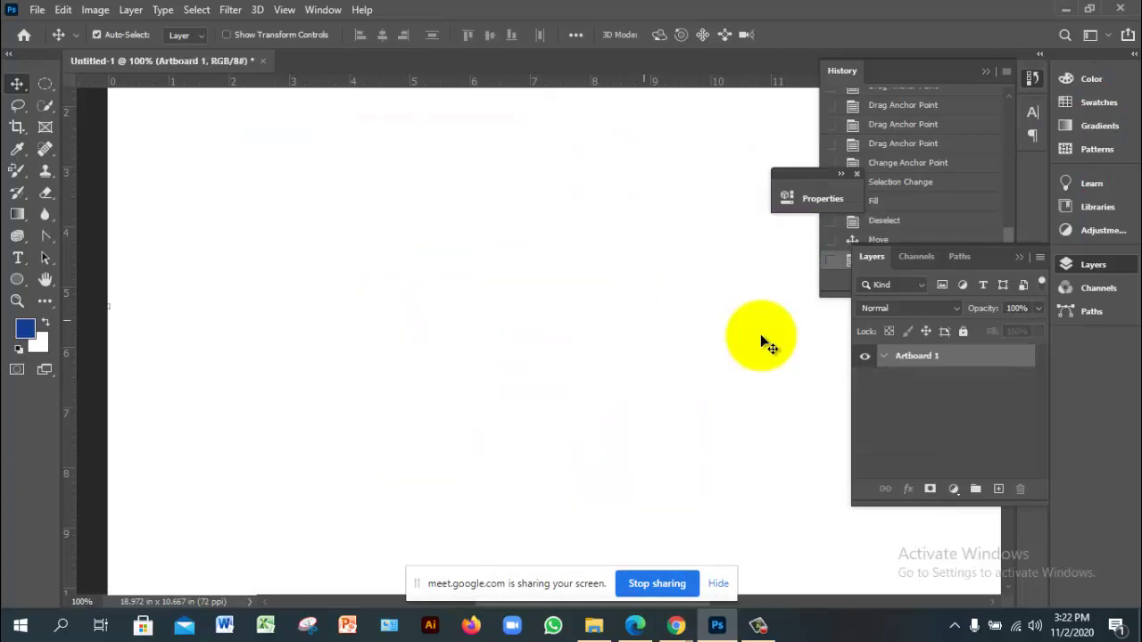
key("ctrl+z")
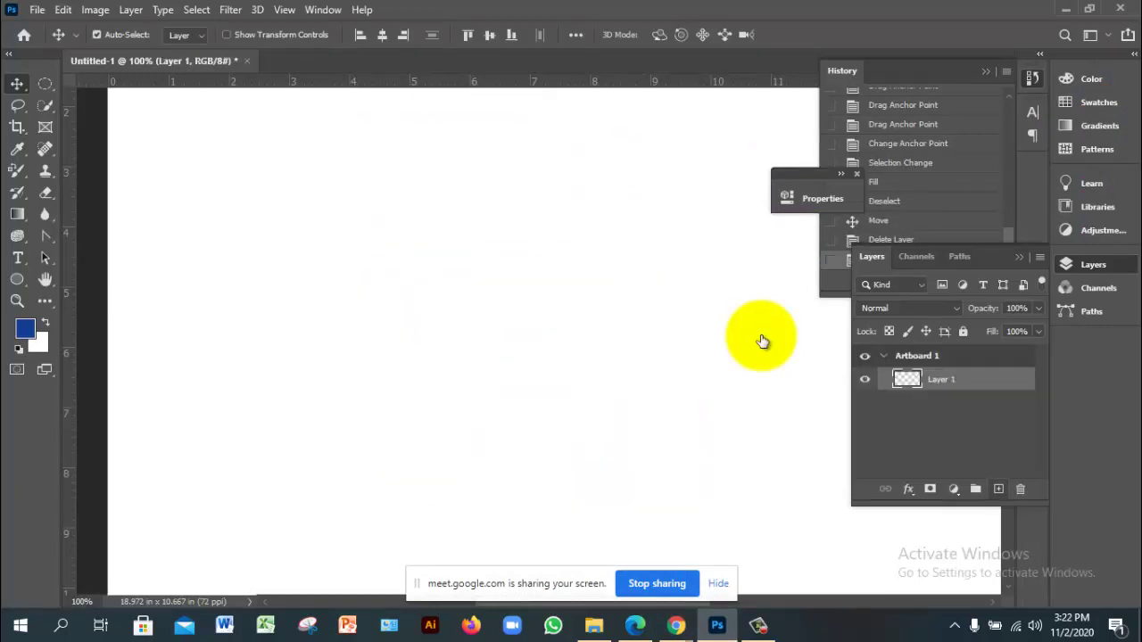
key("ctrl+shift+alt+n")
left_click(763, 342)
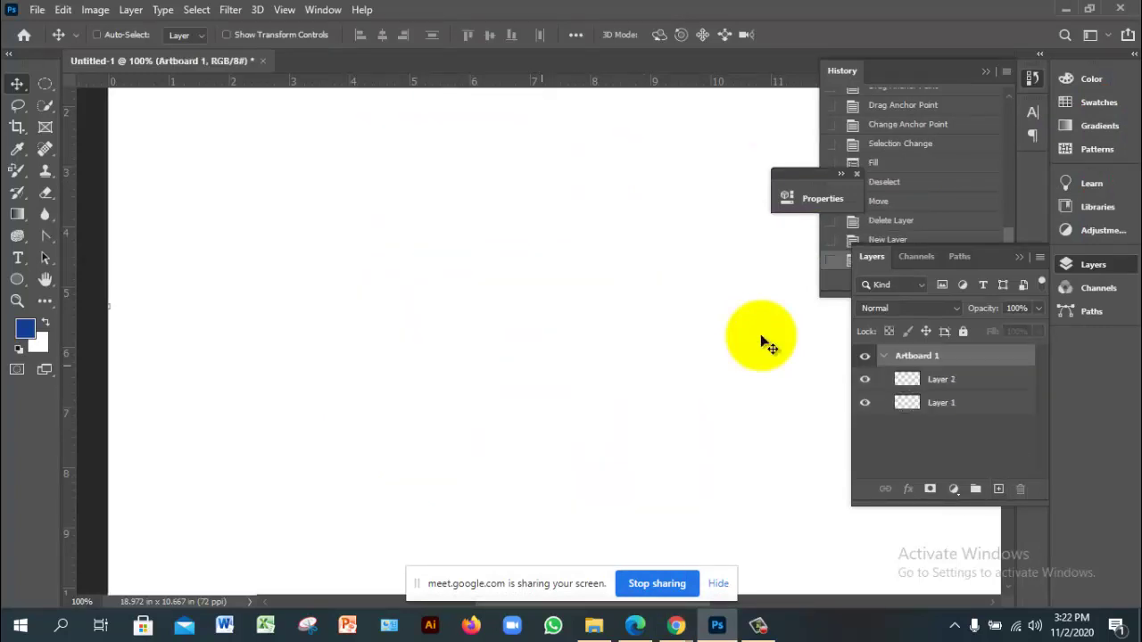
With the Pen tool in Path mode, draw a wavy three-anchor path across the artboard, extending beyond both its side edges.
key("ctrl+minus")
key("ctrl+minus")
key("ctrl+plus")
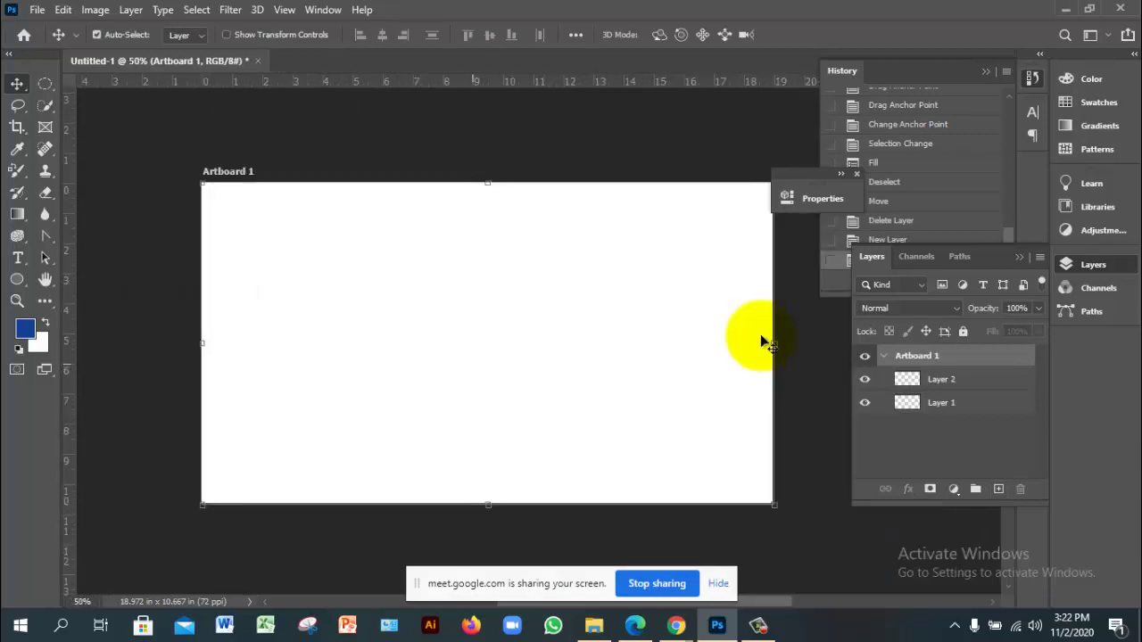
key("h")
key("p")
key("shift+p")
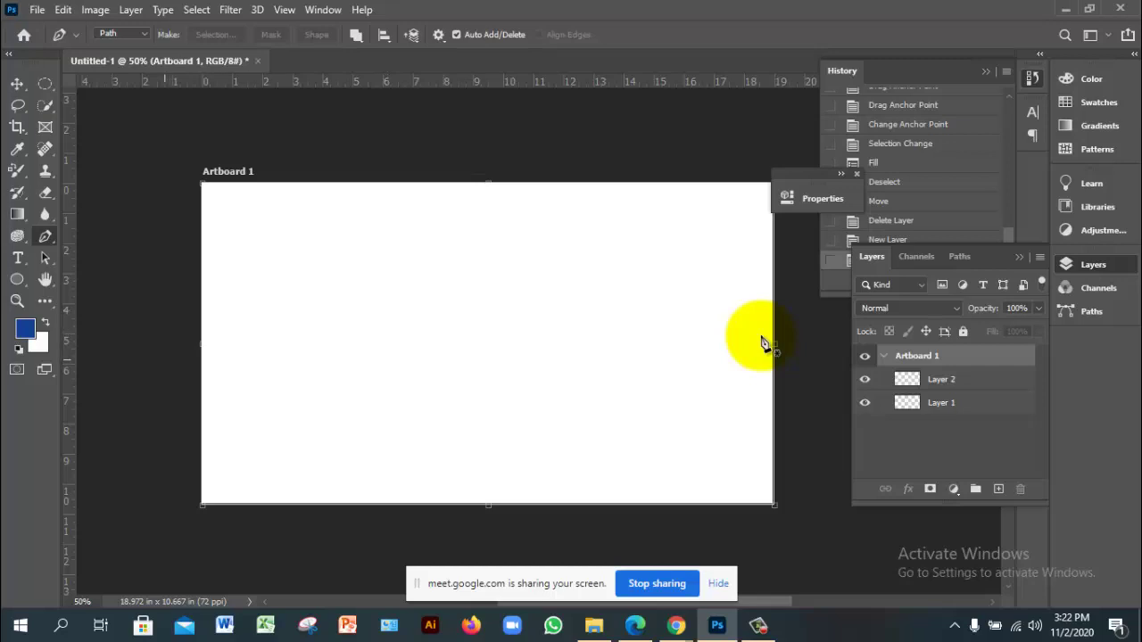
left_click(762, 343)
left_click_drag(576, 291, 762, 342)
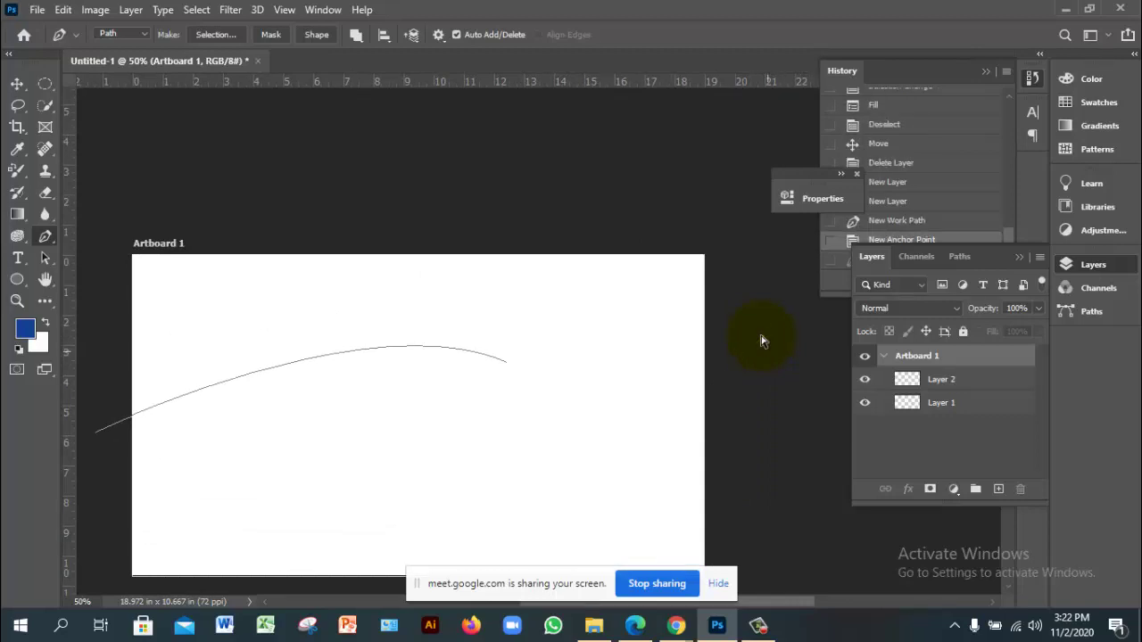
key("ctrl+z")
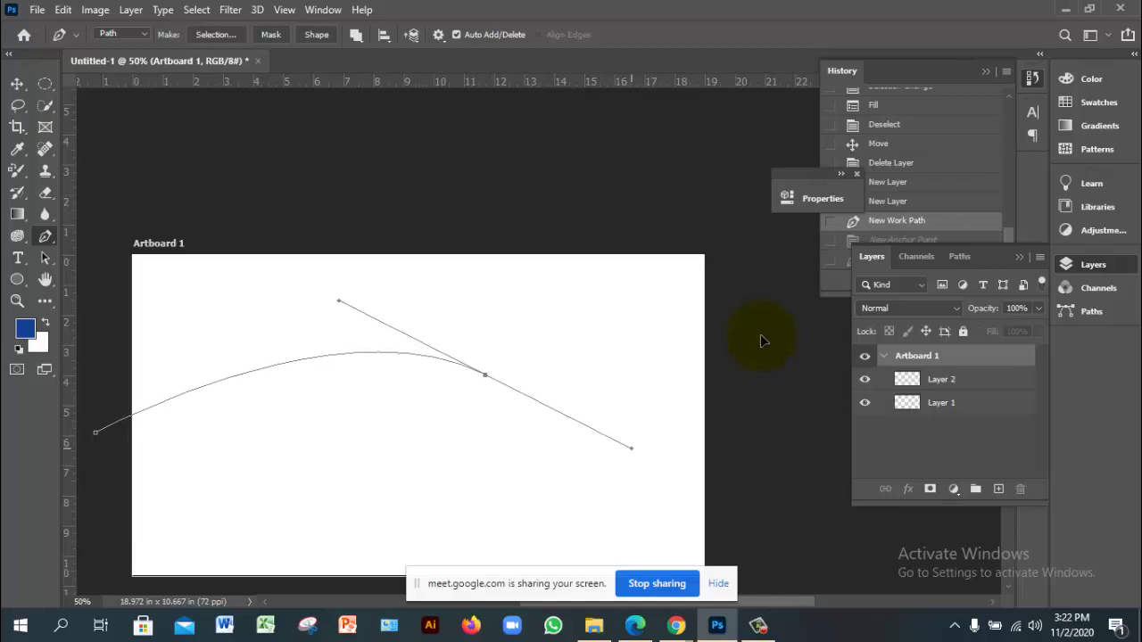
left_click(763, 341)
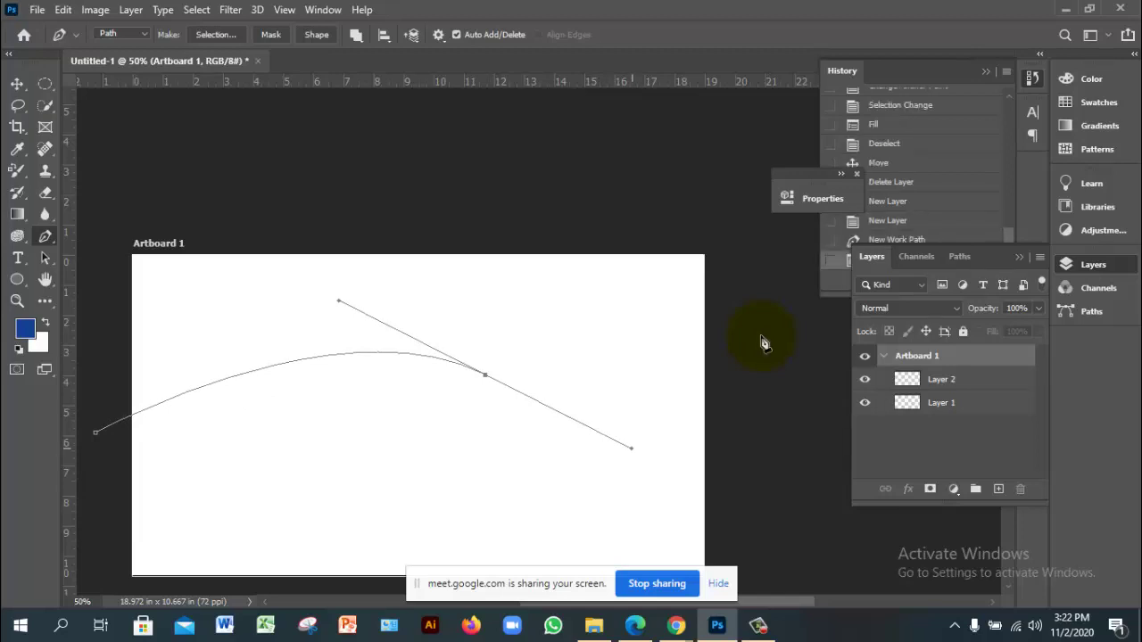
key("ctrl+minus")
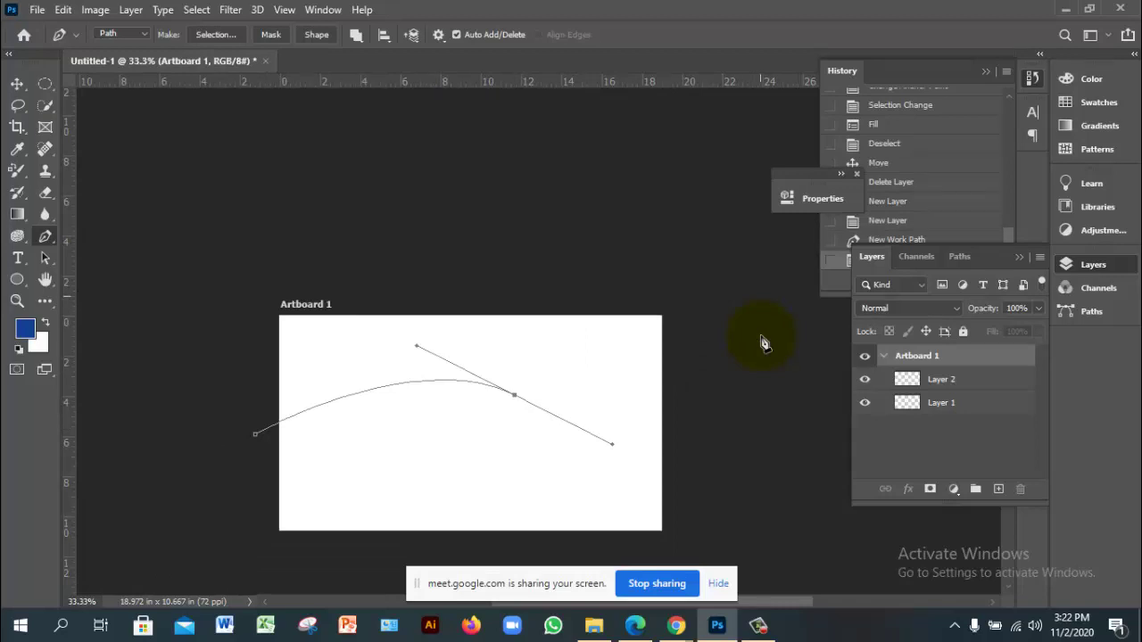
left_click_drag(770, 306, 815, 239)
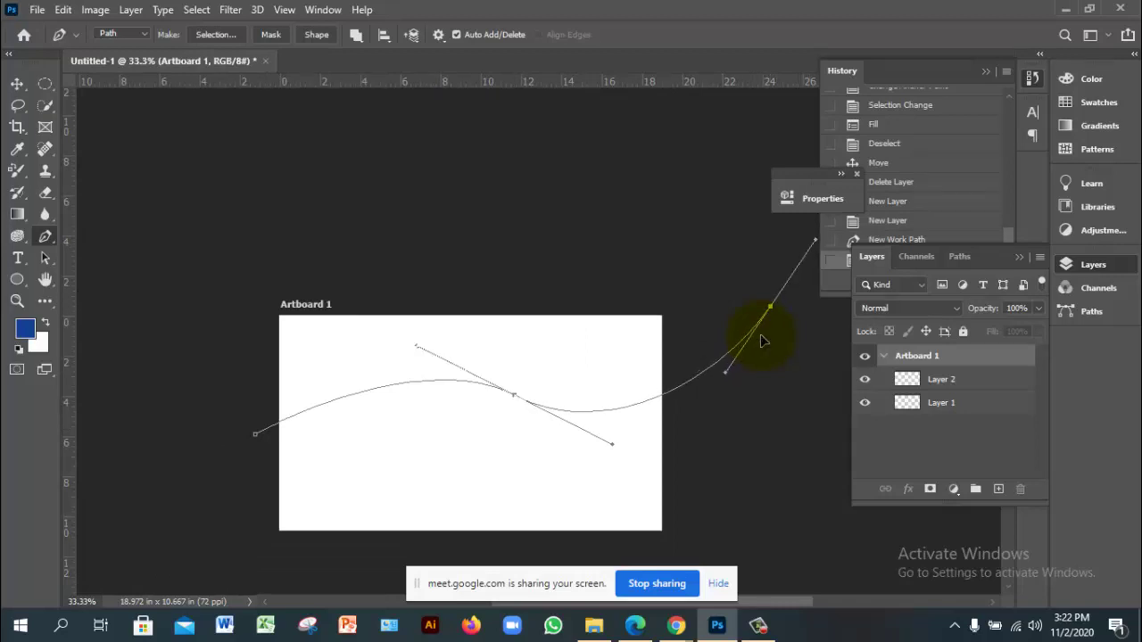
Continue the path with three anchor points outside the artboard, above and beside it, and close it at its starting anchor.
left_click(449, 208)
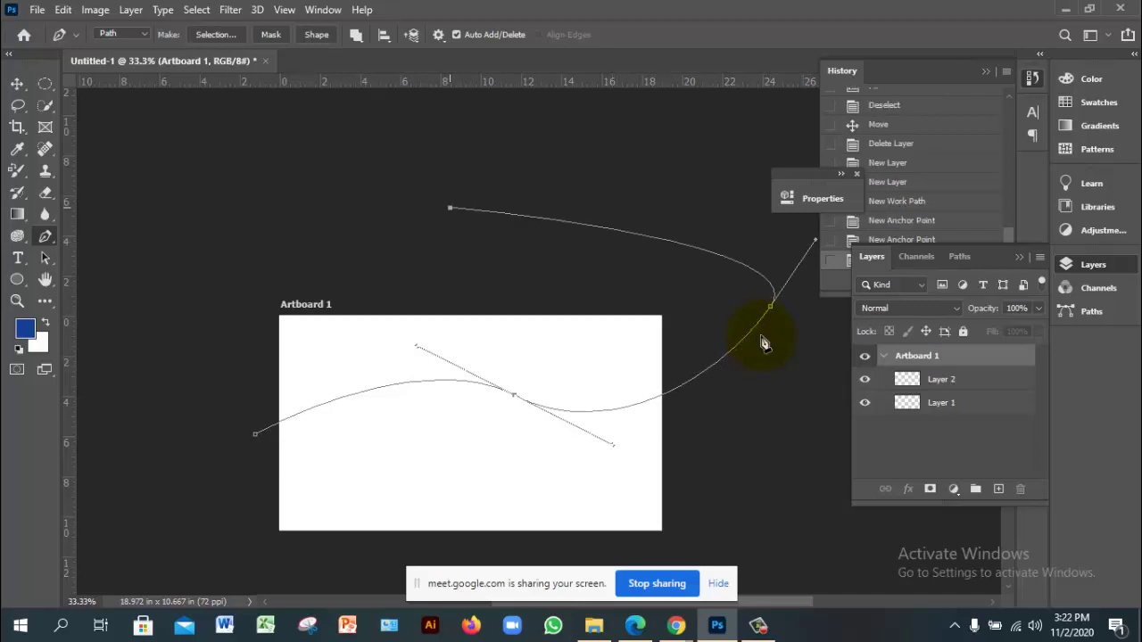
left_click(225, 253)
left_click(162, 299)
left_click(255, 434)
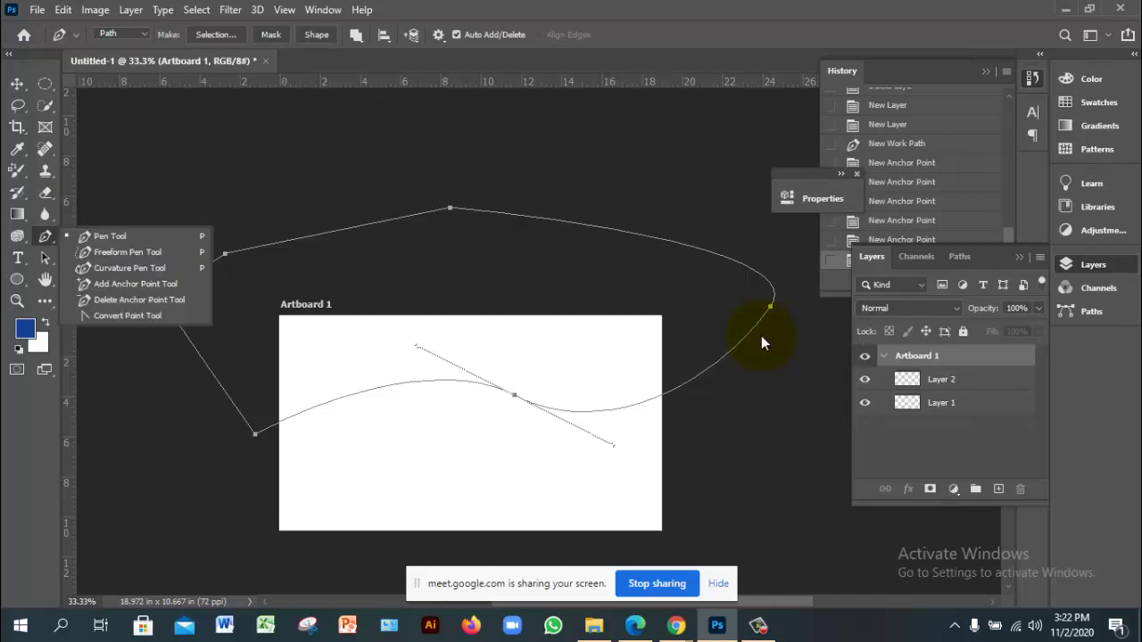
Try moving the wave's middle anchor point with the Curvature Pen tool several times, undoing the attempts.
key("Down")
key("Down")
key("Return")
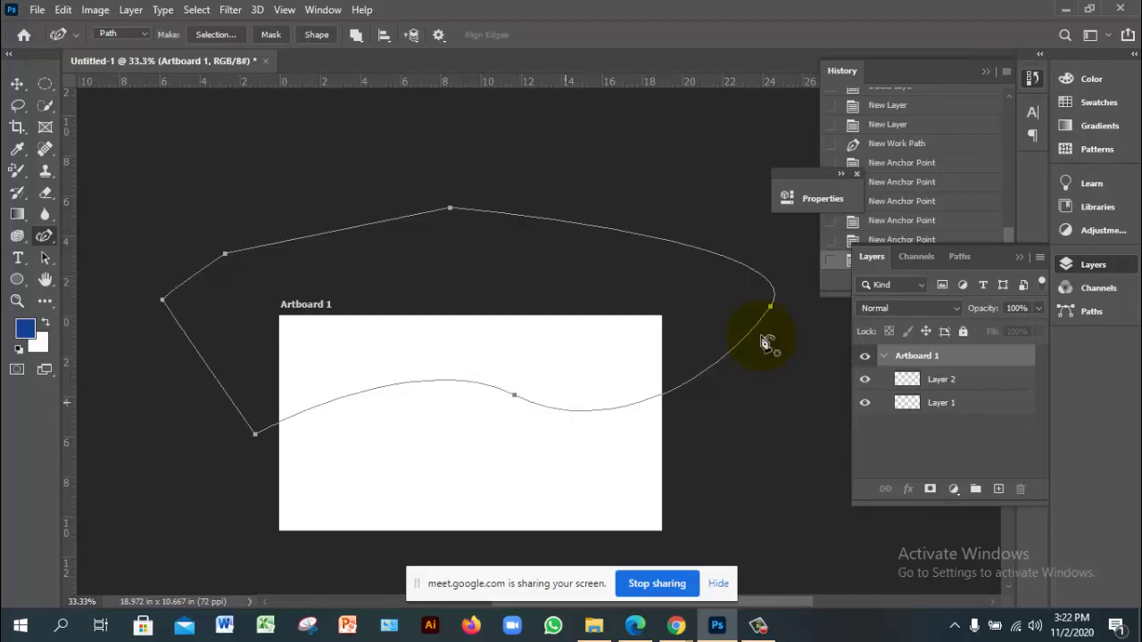
left_click(763, 339)
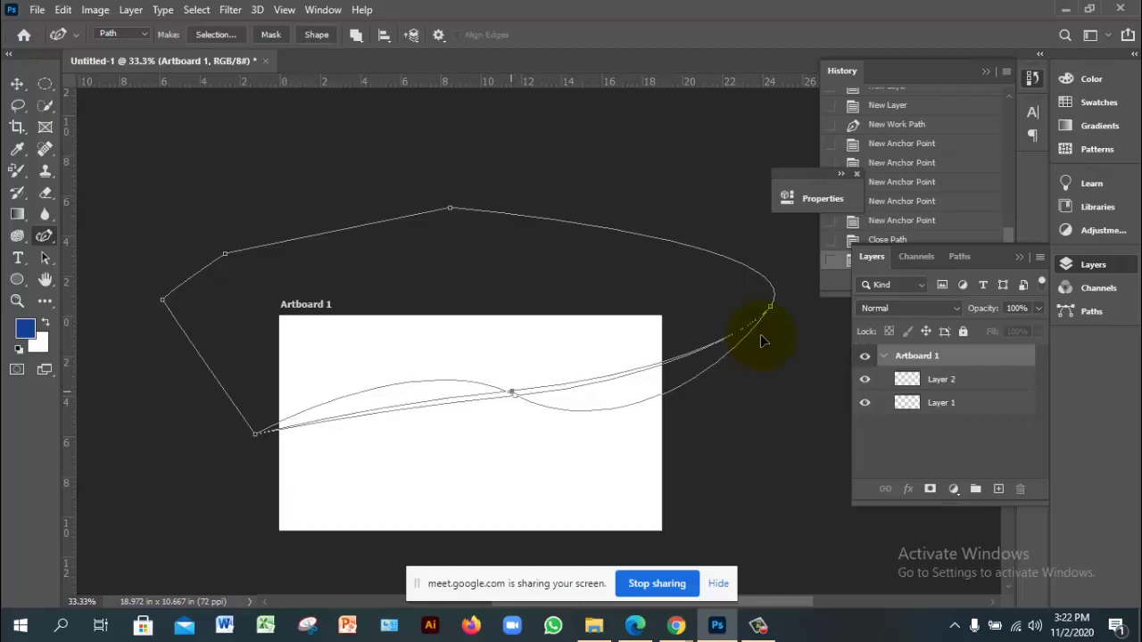
left_click(763, 340)
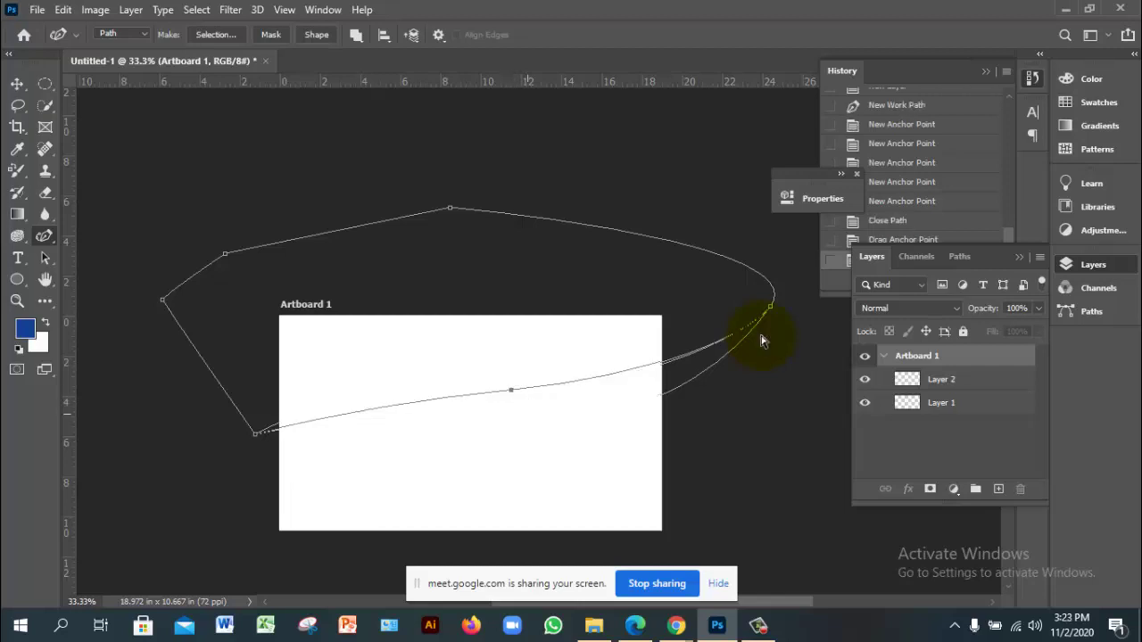
key("ctrl+z")
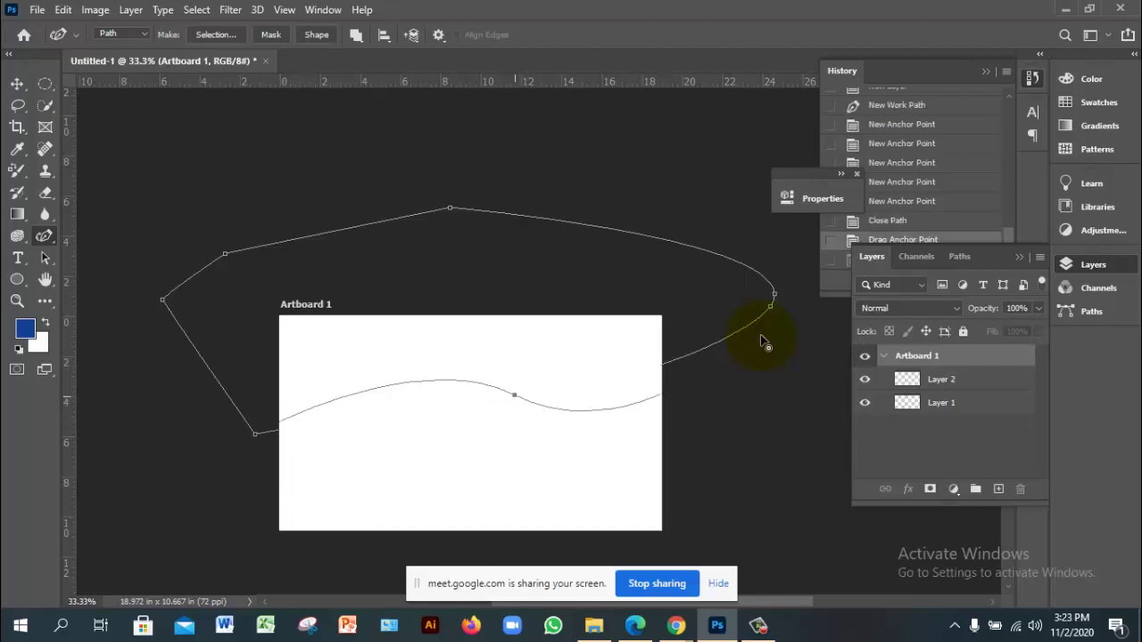
left_click(765, 342)
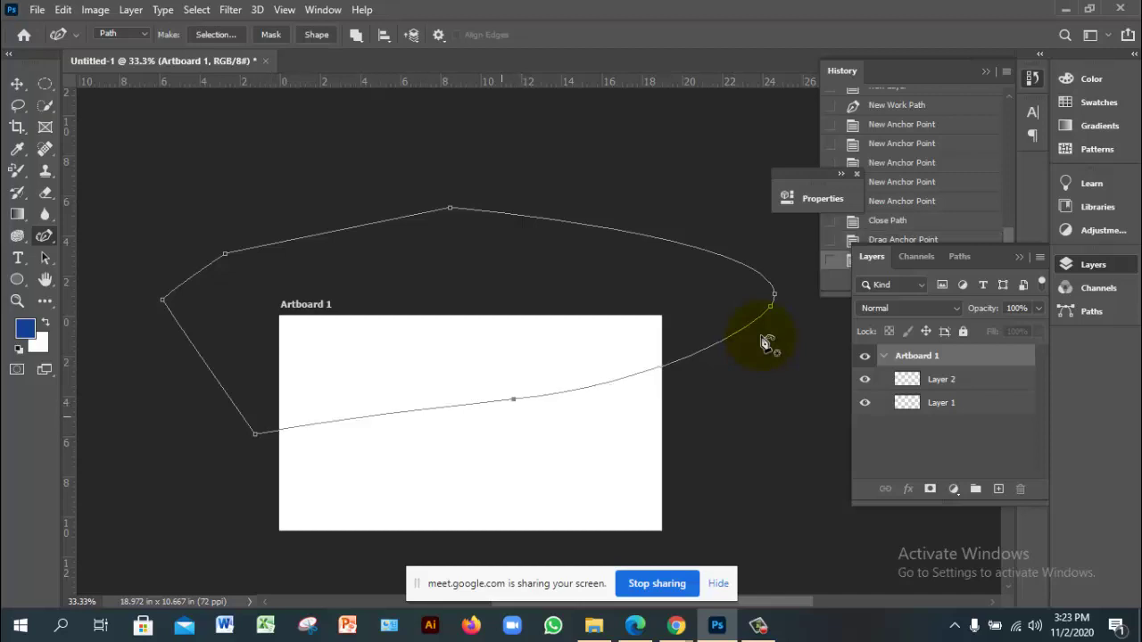
key("ctrl+z")
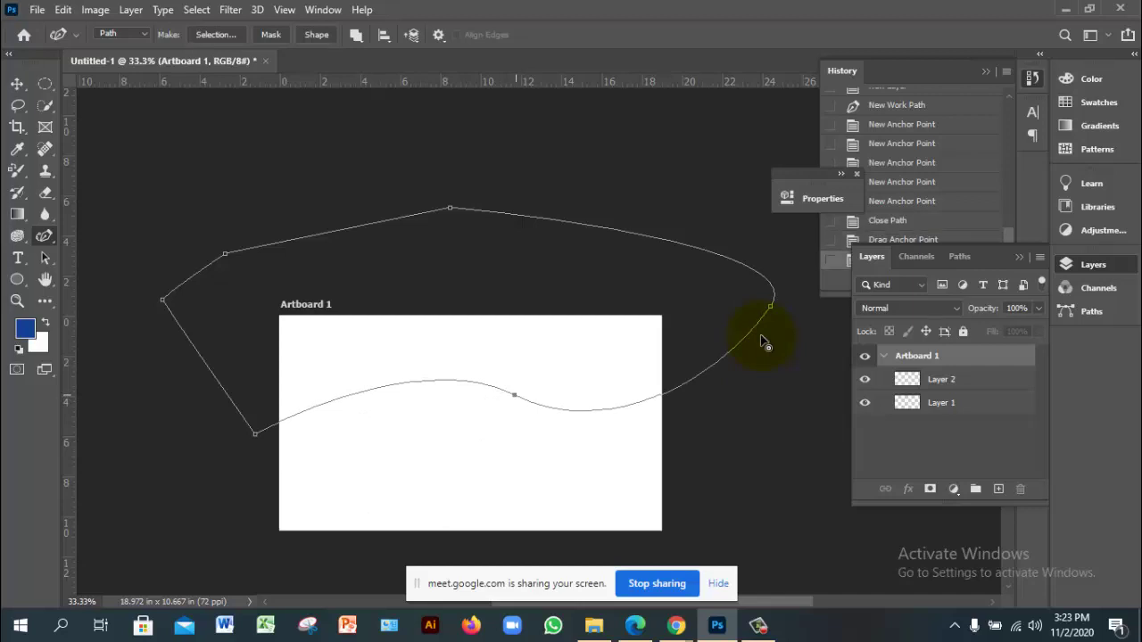
left_click_drag(765, 342, 766, 344)
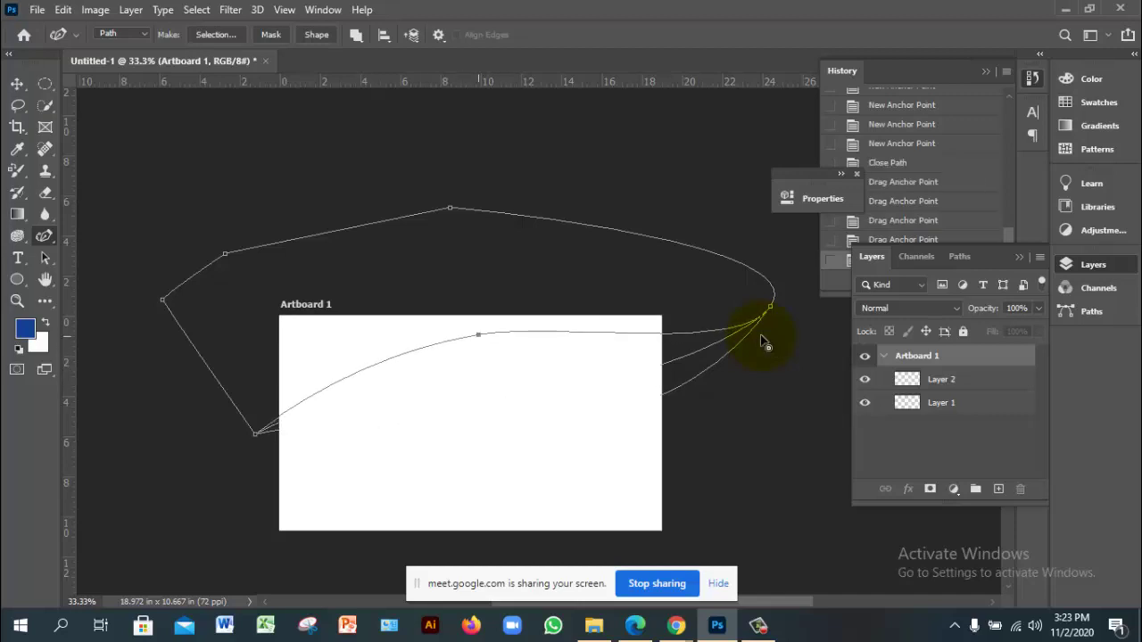
key("ctrl+z")
key("ctrl+z")
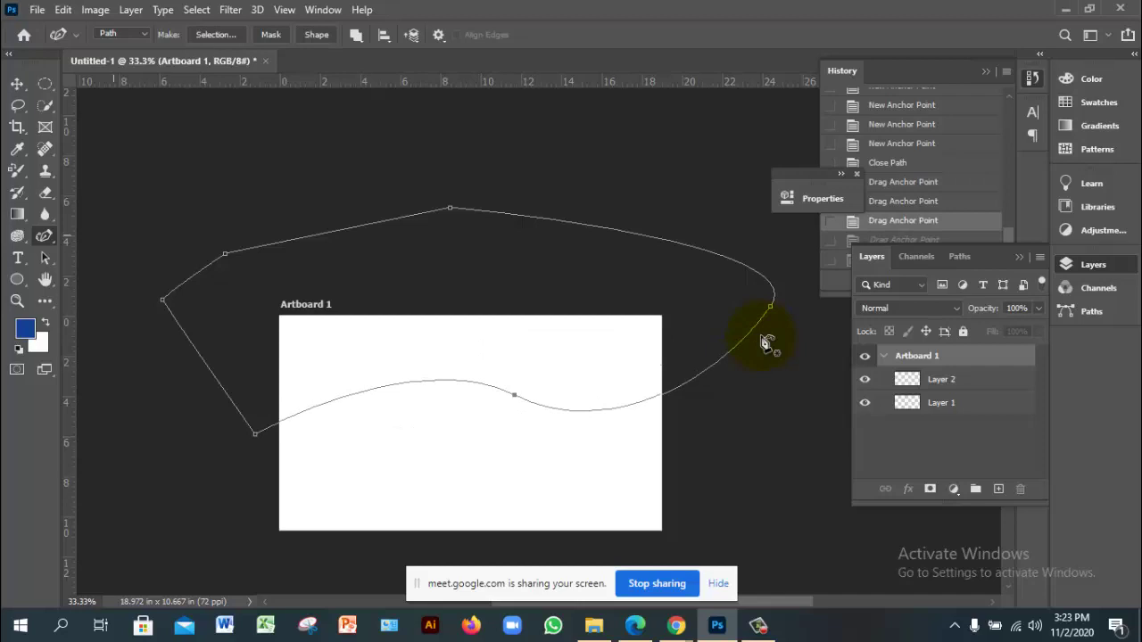
Pull new direction handles out of the wave's middle anchor point with the Convert Point tool, keeping the S-shaped curve.
right_click(44, 237)
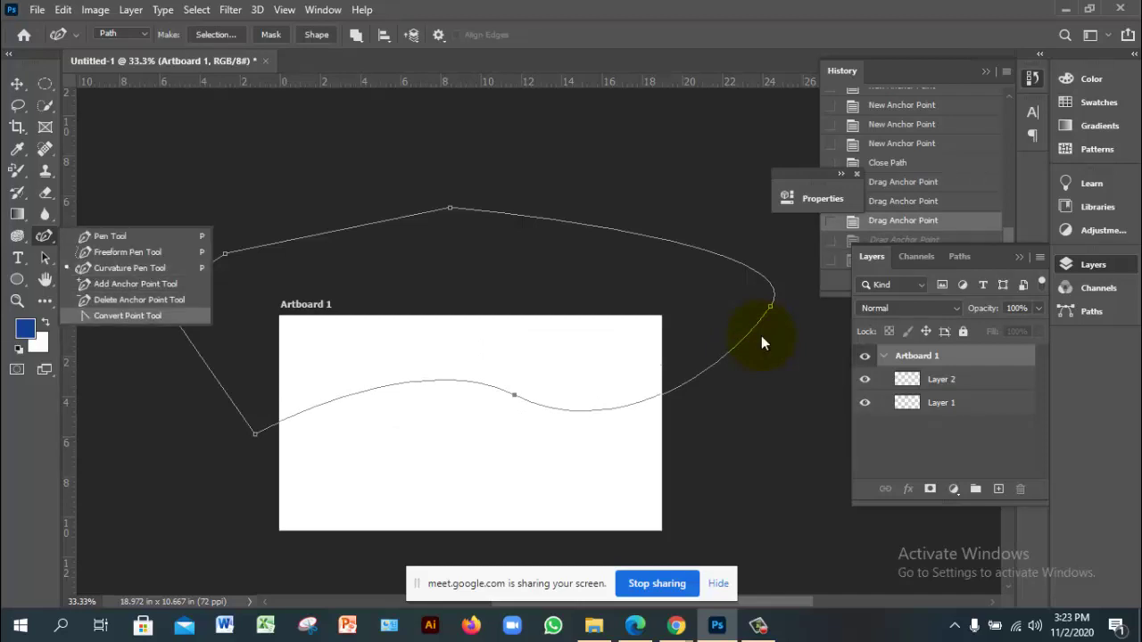
left_click(128, 316)
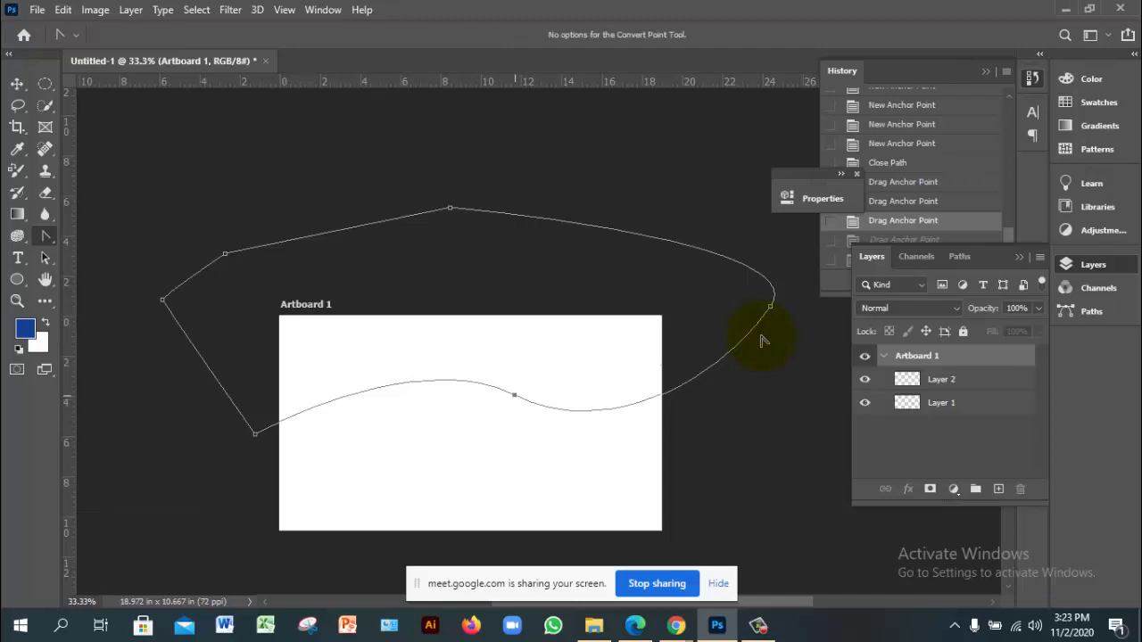
left_click_drag(514, 394, 613, 445)
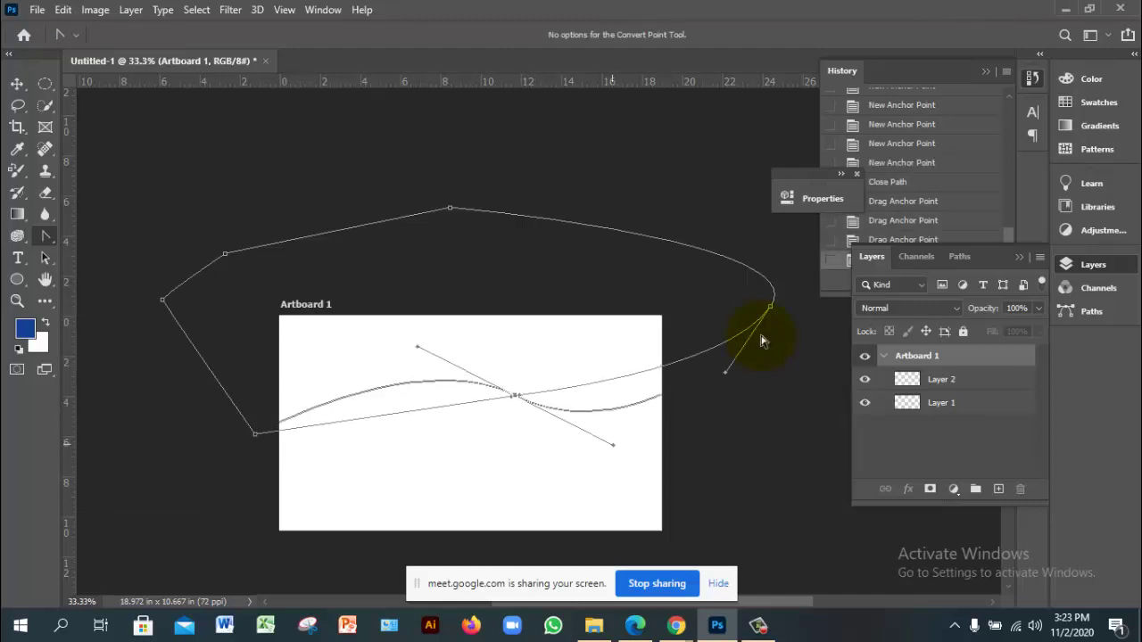
Adjust the direction handles of the wave's middle anchor point with the Convert Point tool, curving the path smoothly on both sides.
left_click(761, 340)
left_click(761, 340)
left_click(761, 340)
left_click(761, 339)
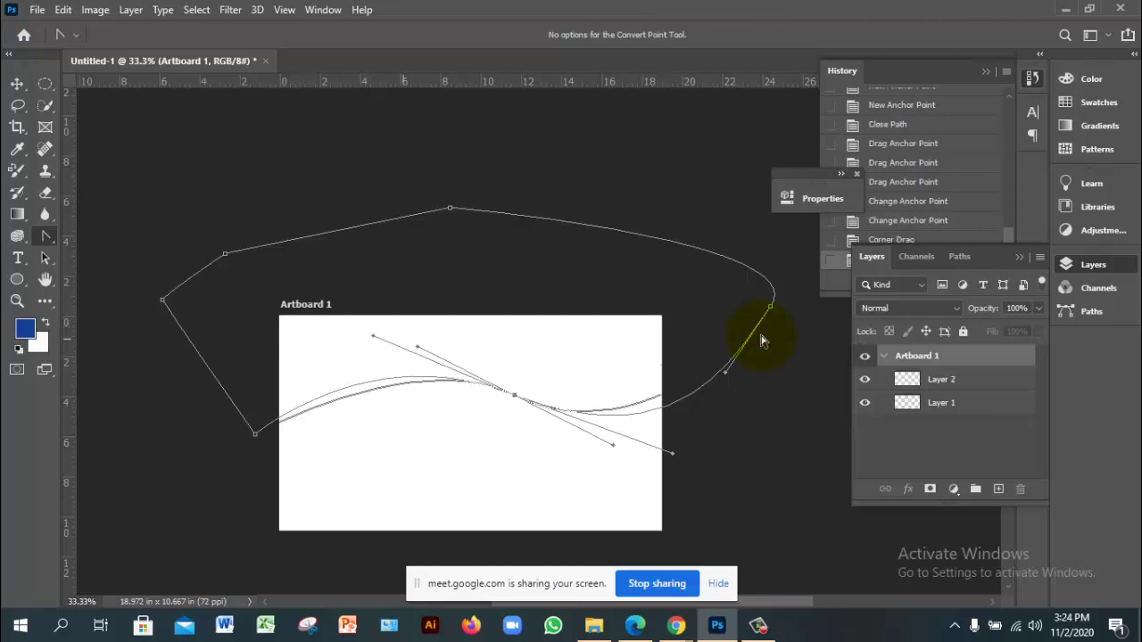
Add an anchor point on the straight segment above the artboard with the Add Anchor Point tool, and remove it with the Delete Anchor Point tool.
right_click(46, 235)
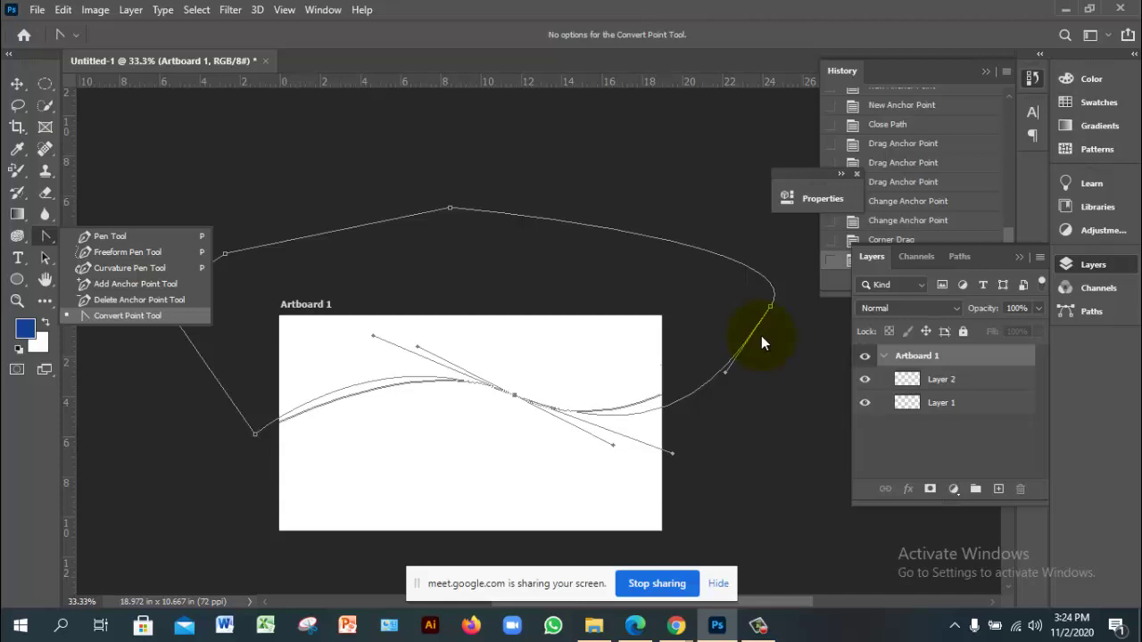
left_click(134, 284)
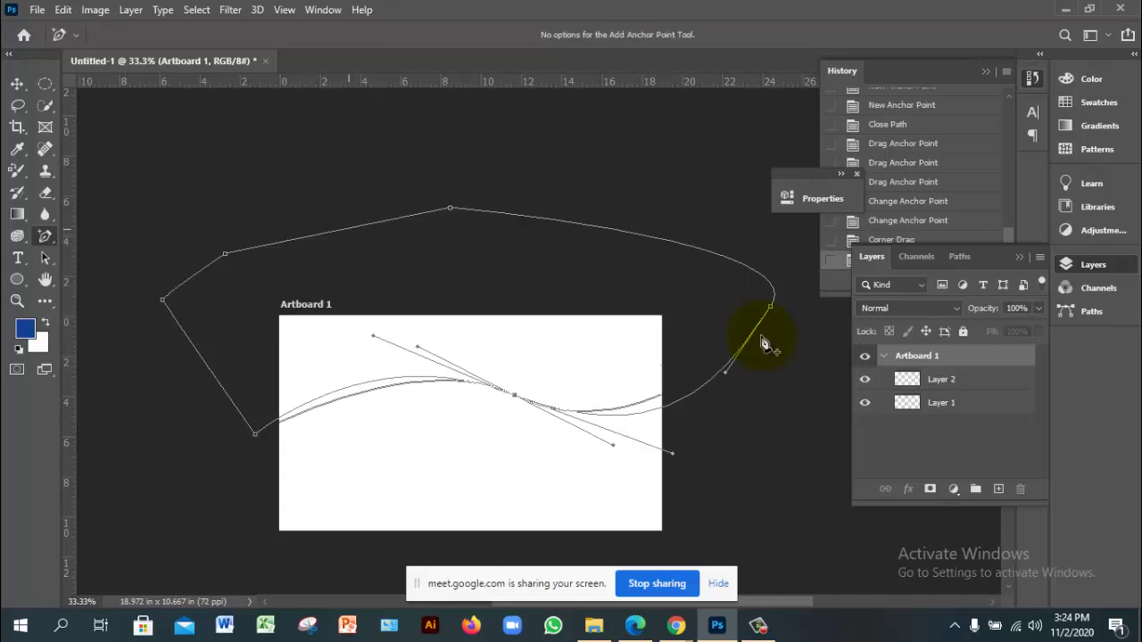
left_click(765, 344)
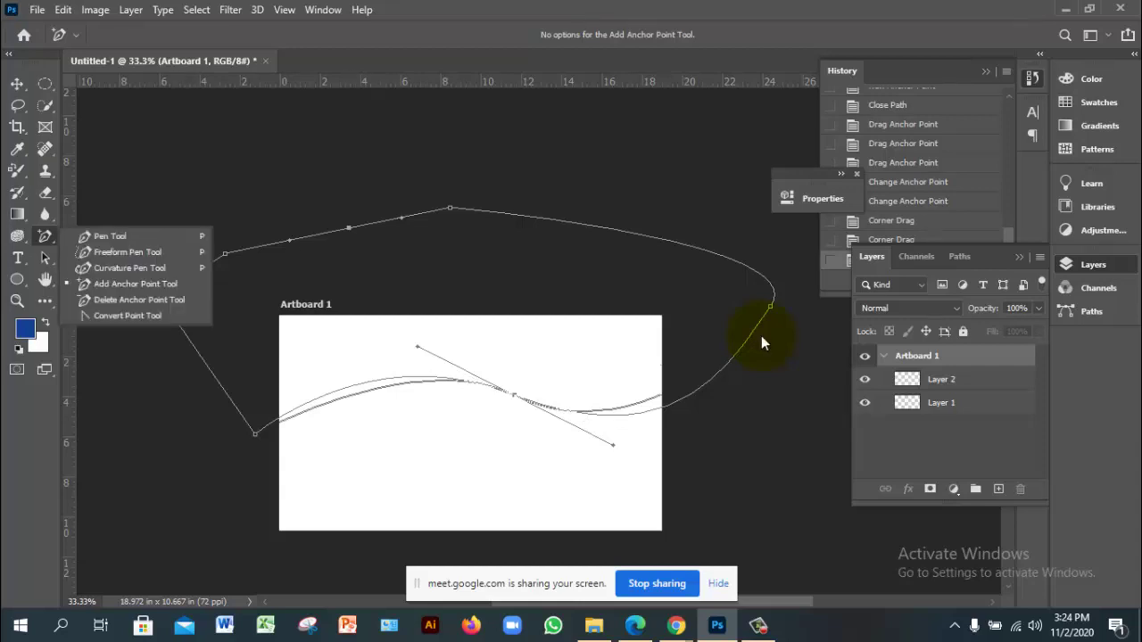
key("minus")
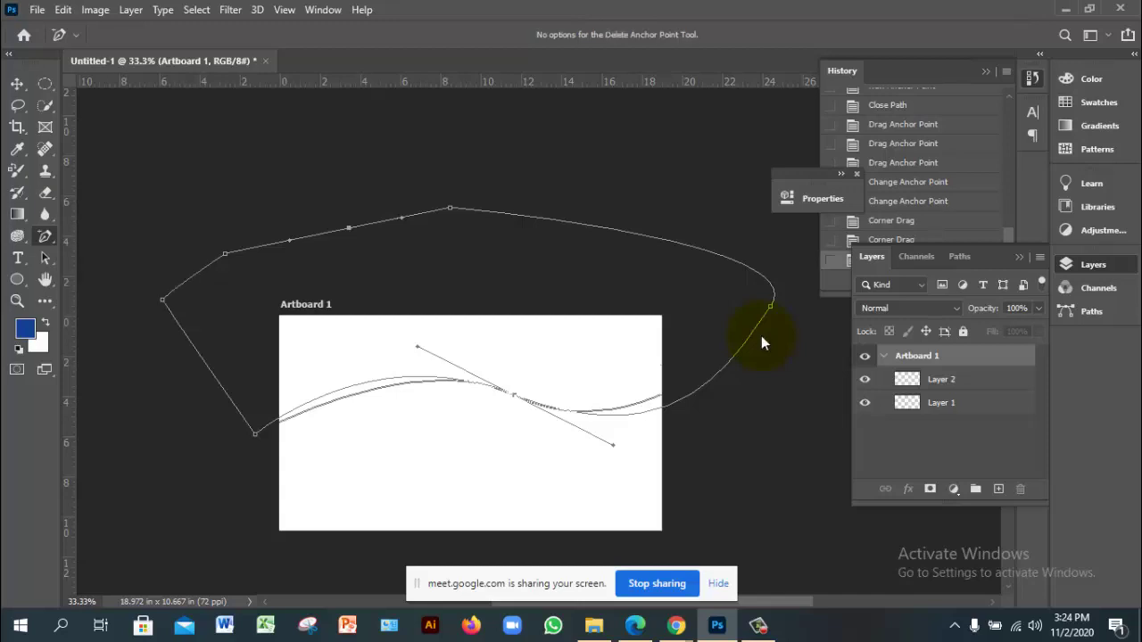
left_click(761, 342)
left_click(762, 341)
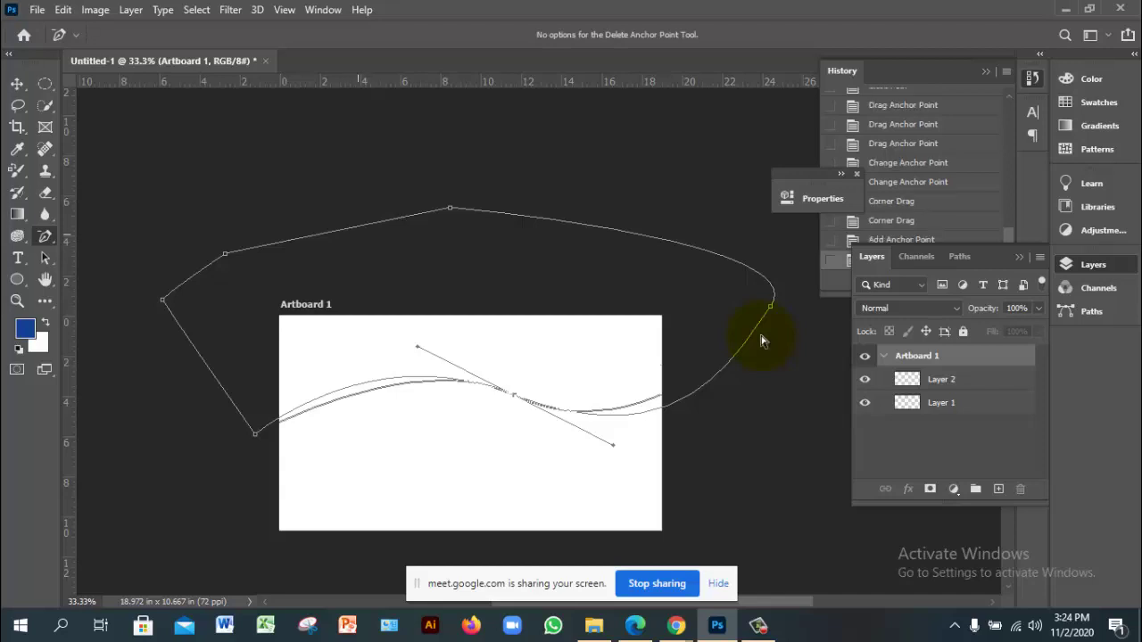
Convert the closed wave path into a new anti-aliased selection with a feather radius of 0 pixels.
right_click(373, 257)
left_click(373, 386)
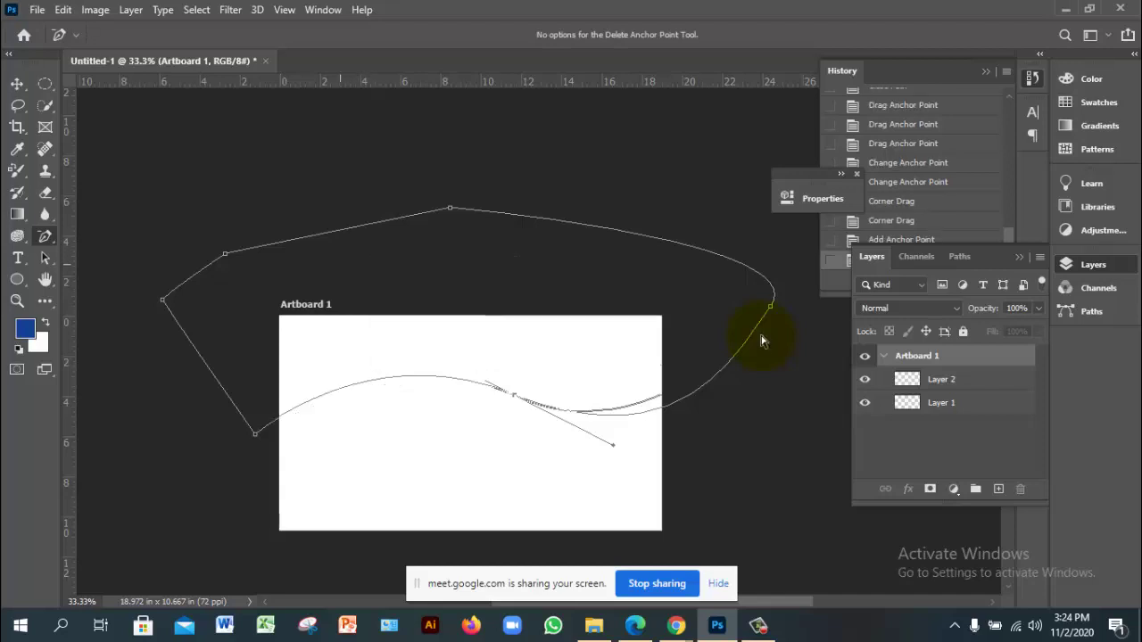
right_click(358, 238)
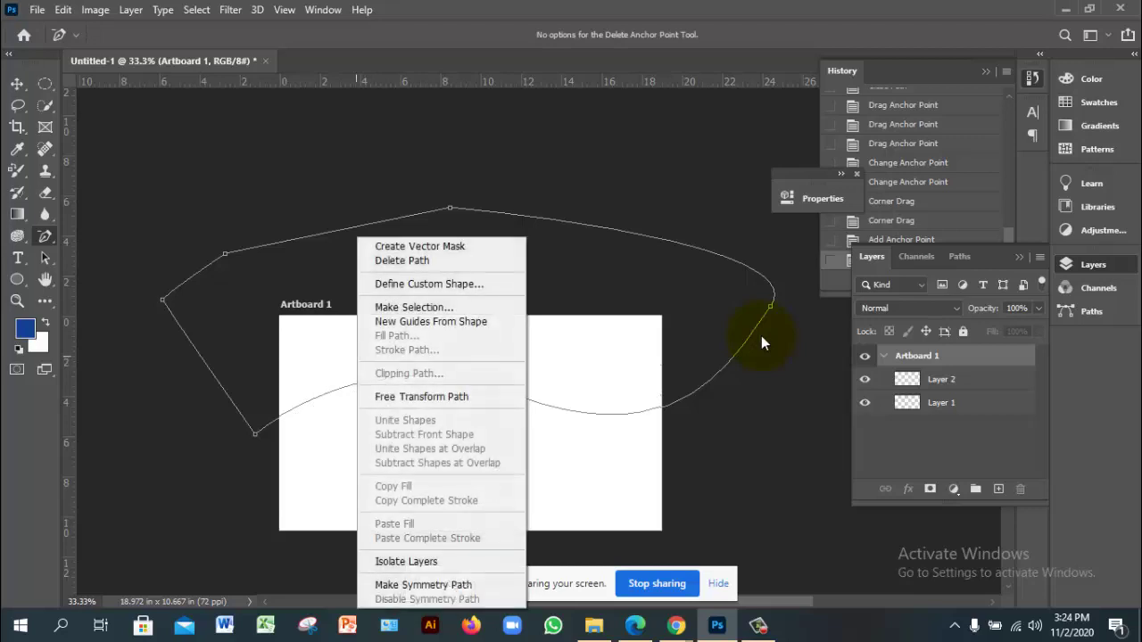
key("Escape")
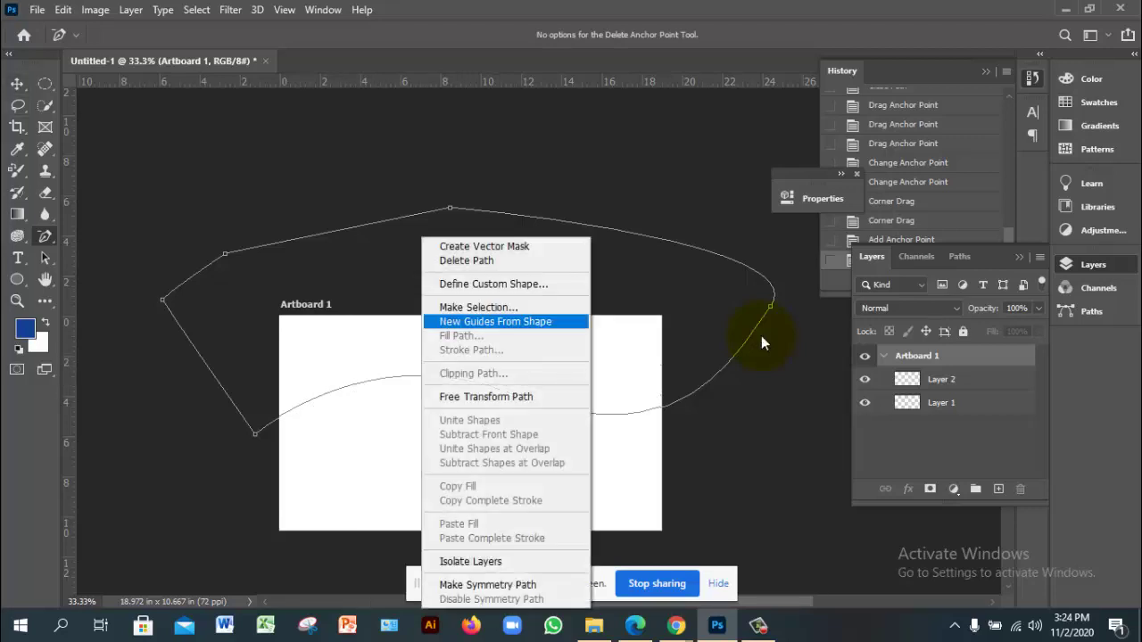
left_click(473, 306)
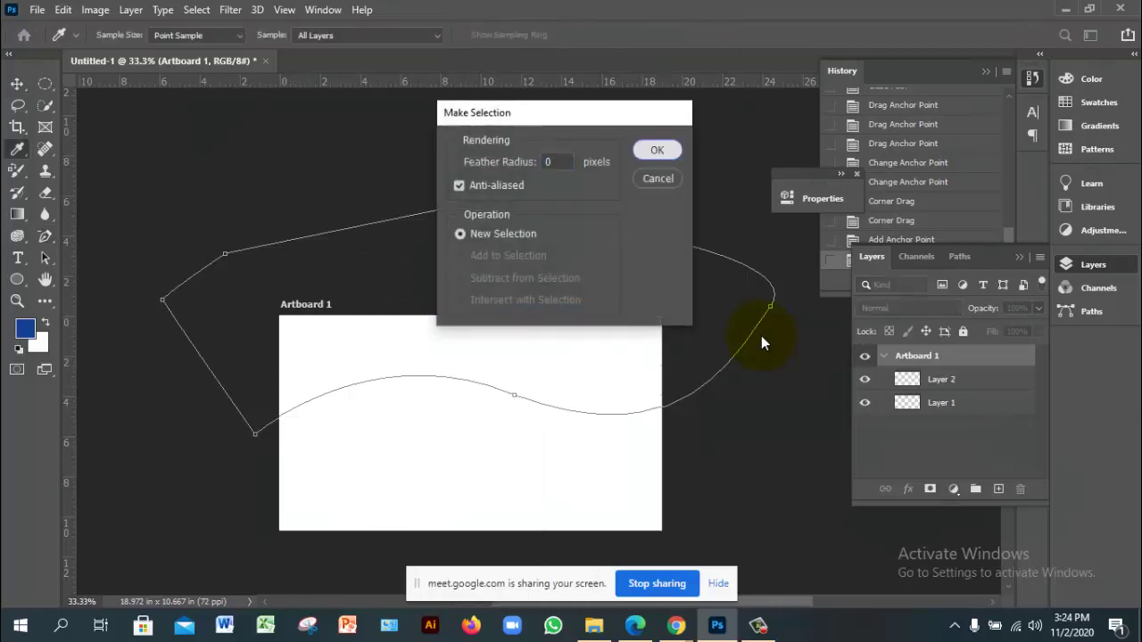
key("Return")
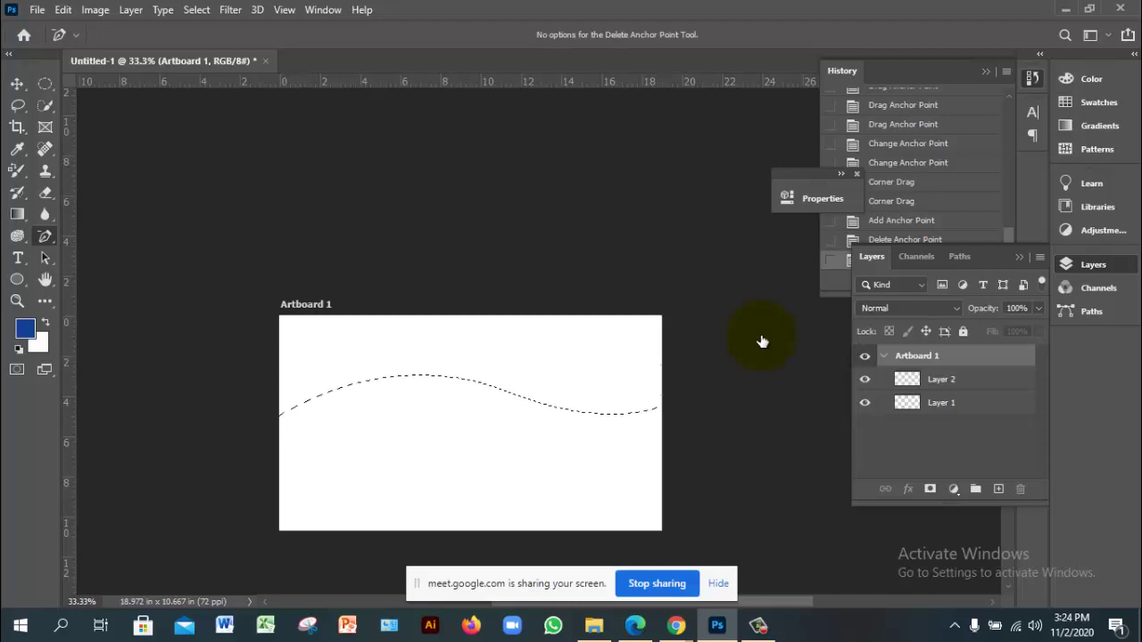
Fill the wave selection on Layer 2 with the blue foreground color and deselect it.
key("alt+BackSpace")
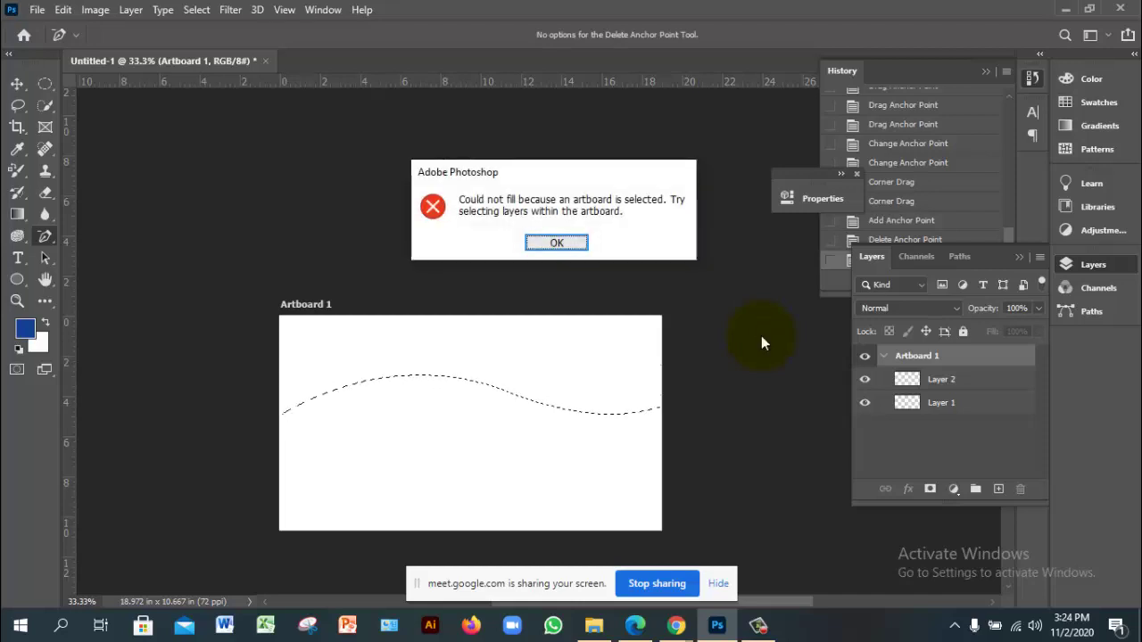
key("Return")
key("alt+bracketleft")
key("alt+BackSpace")
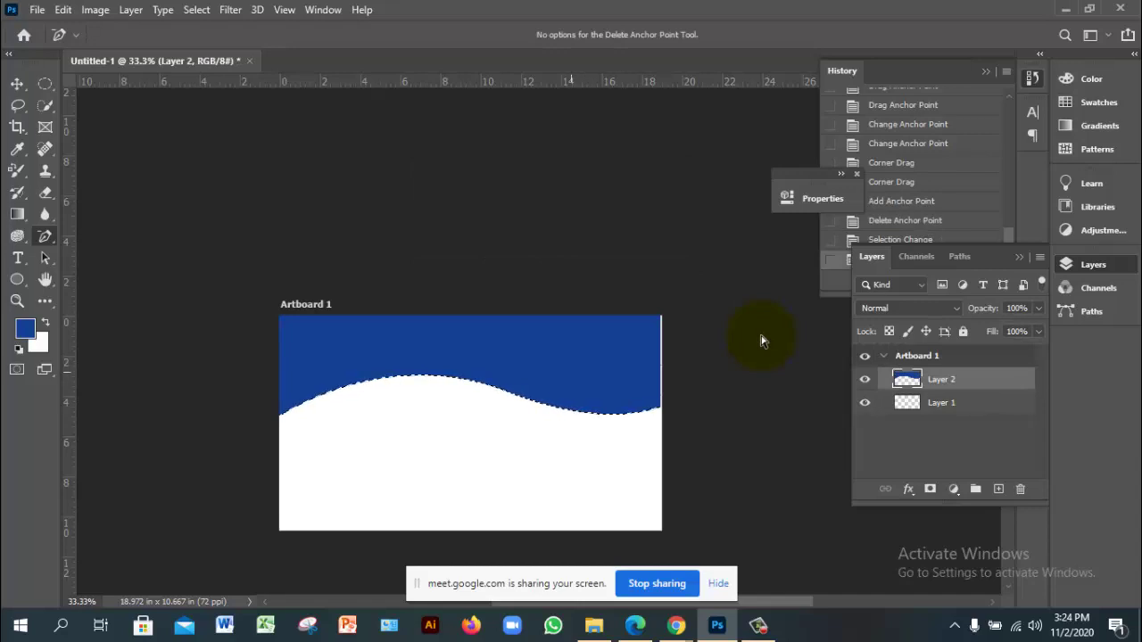
key("ctrl+d")
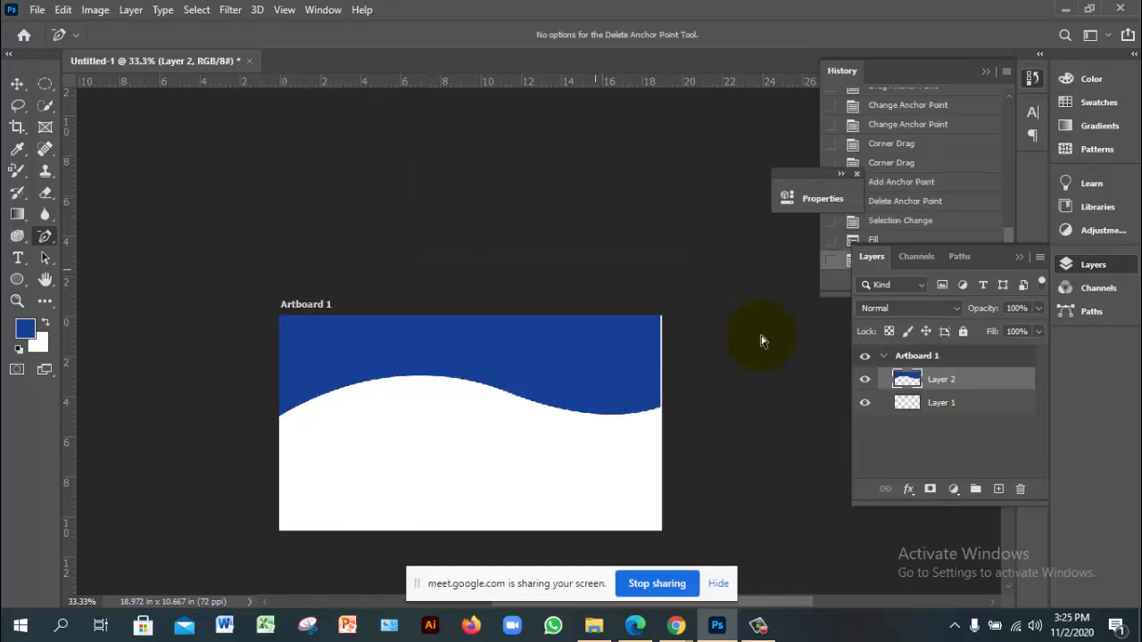
Try drawing an open freehand path below the blue wave with the Freeform Pen tool, and undo it.
left_click(761, 337, "ctrl")
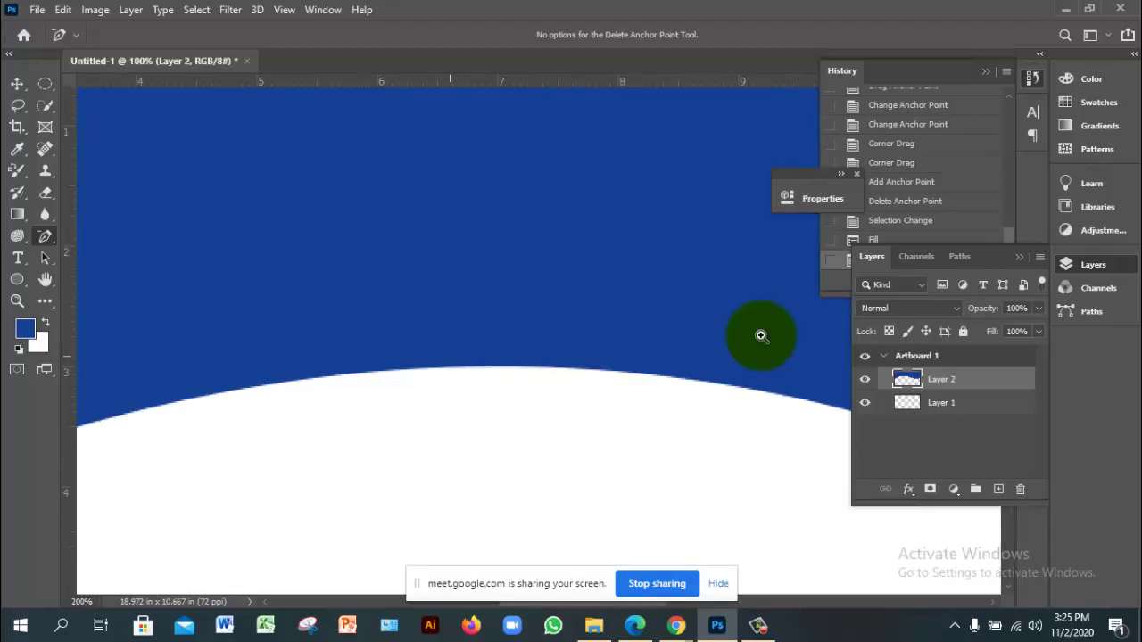
left_click(761, 336, "ctrl")
left_click(761, 336, "ctrl+alt")
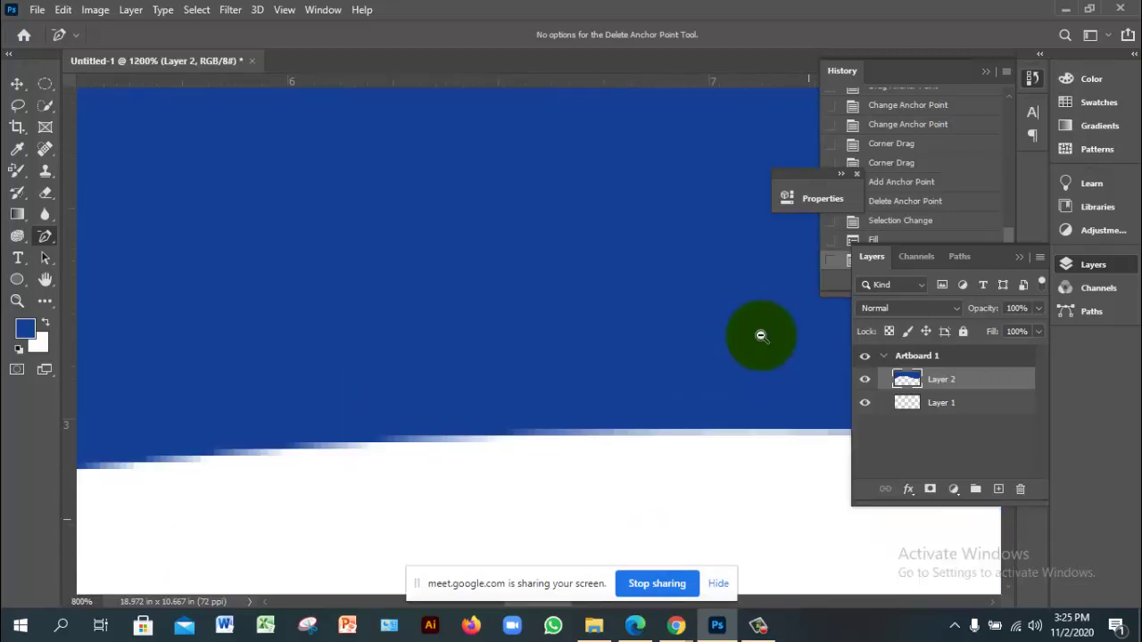
left_click(761, 336, "ctrl+alt")
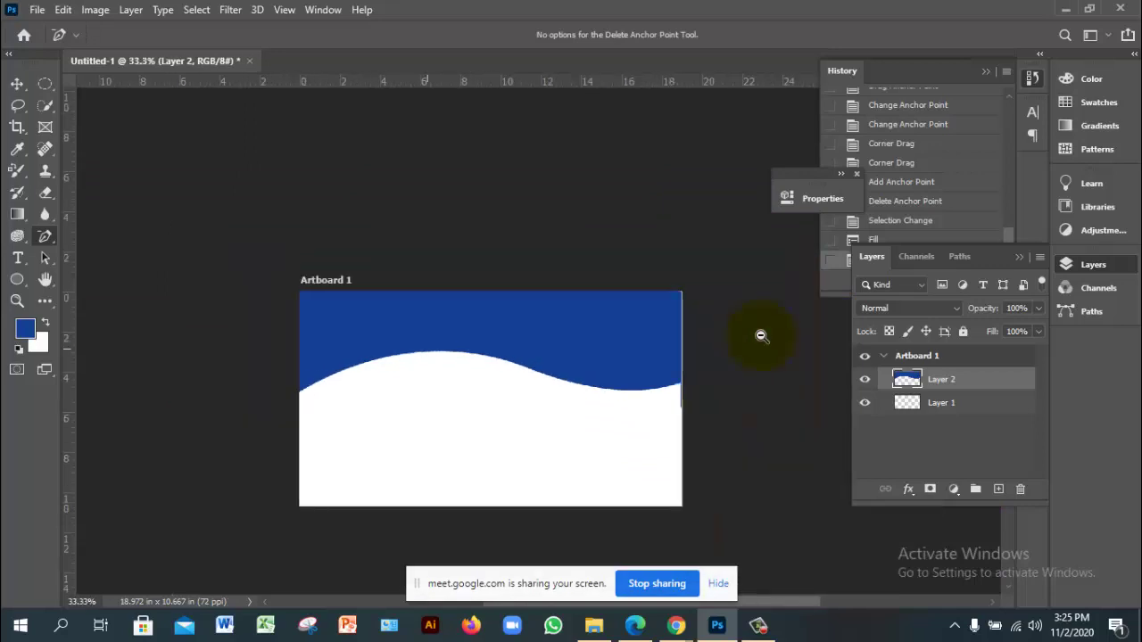
left_click(761, 337, "ctrl")
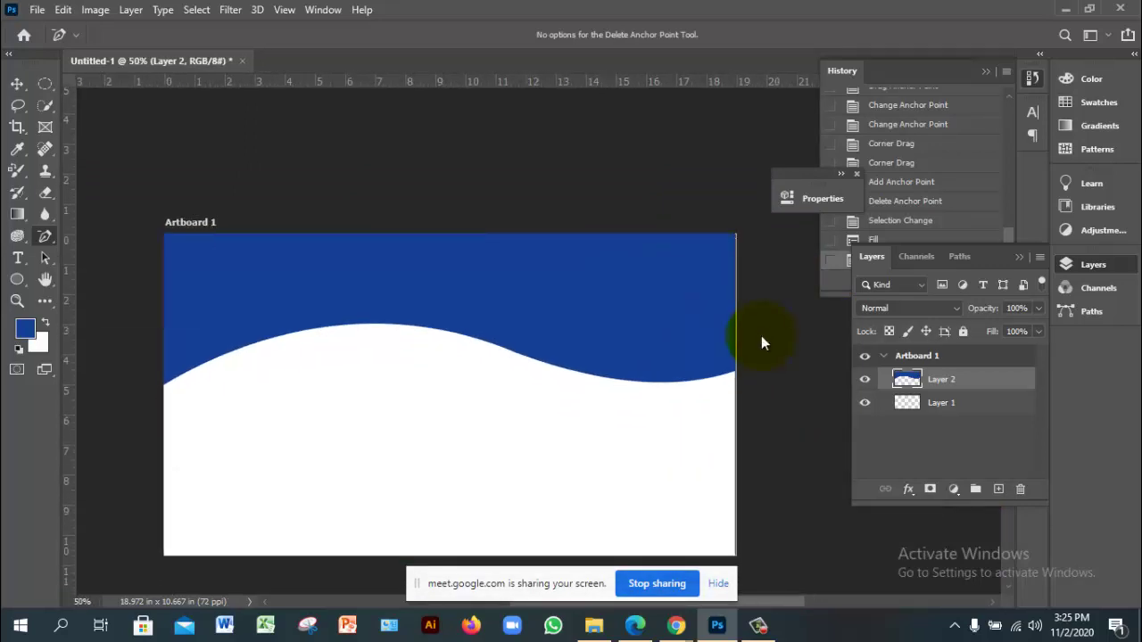
key("shift+p")
mouse_move(322, 488)
left_mouse_down()
mouse_move(340, 395)
mouse_move(407, 443)
mouse_move(498, 405)
mouse_move(627, 448)
mouse_move(693, 404)
mouse_move(680, 489)
mouse_move(515, 527)
mouse_move(510, 468)
mouse_move(490, 457)
mouse_move(447, 501)
mouse_move(383, 513)
left_mouse_up()
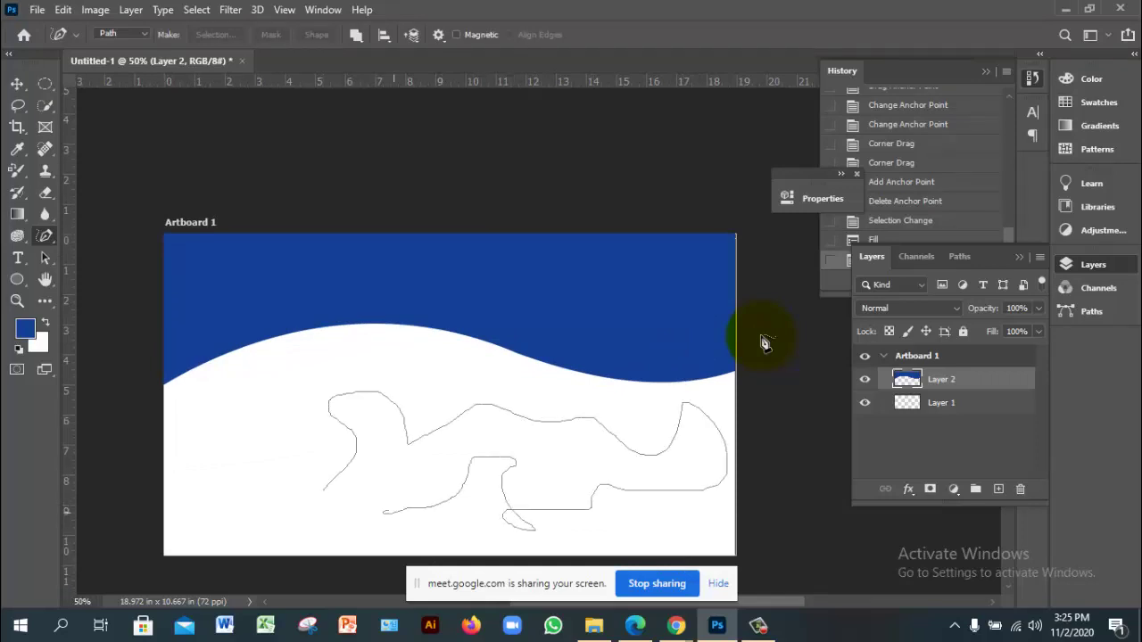
key("ctrl+d")
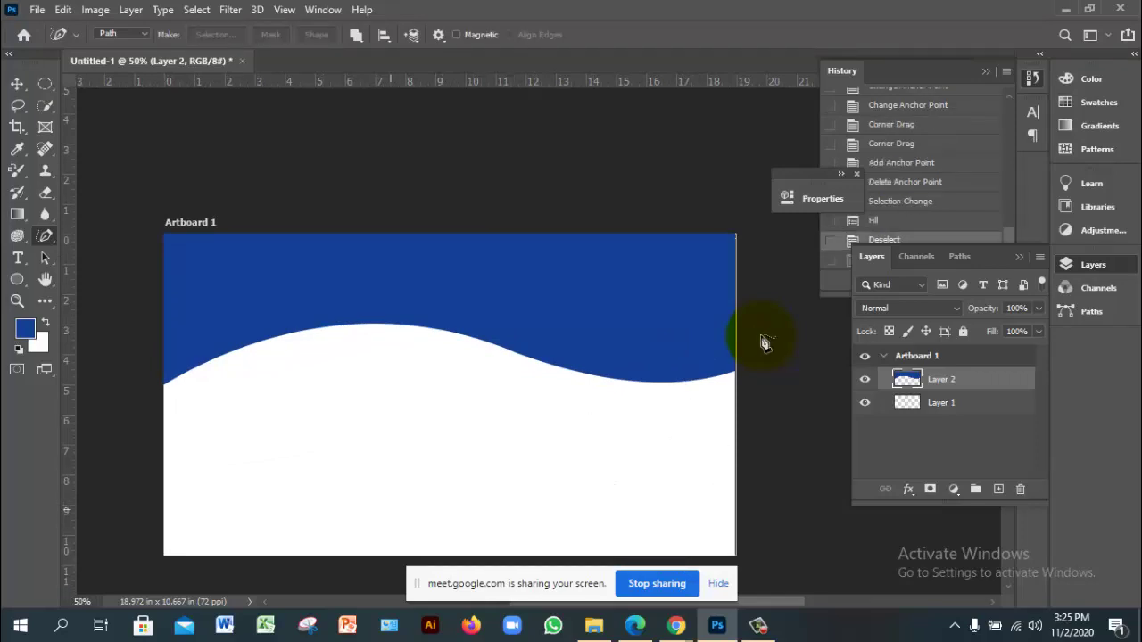
Draw a closed freehand shape about 7 in wide below the blue wave with the Freeform Pen tool in Path mode.
mouse_move(342, 489)
left_mouse_down()
mouse_move(363, 390)
mouse_move(414, 404)
mouse_move(526, 383)
mouse_move(546, 402)
mouse_move(549, 423)
mouse_move(511, 418)
mouse_move(497, 433)
mouse_move(526, 483)
mouse_move(507, 505)
mouse_move(441, 478)
mouse_move(434, 501)
mouse_move(411, 513)
mouse_move(393, 471)
mouse_move(380, 511)
mouse_move(341, 488)
left_mouse_up()
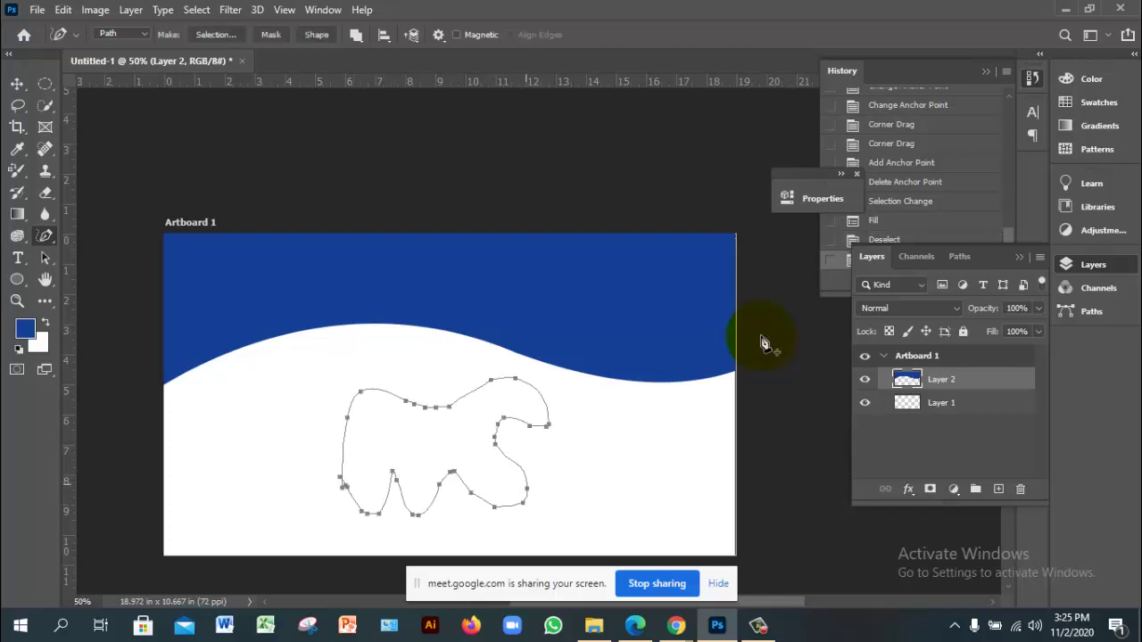
key("alt+BackSpace")
key("ctrl+z")
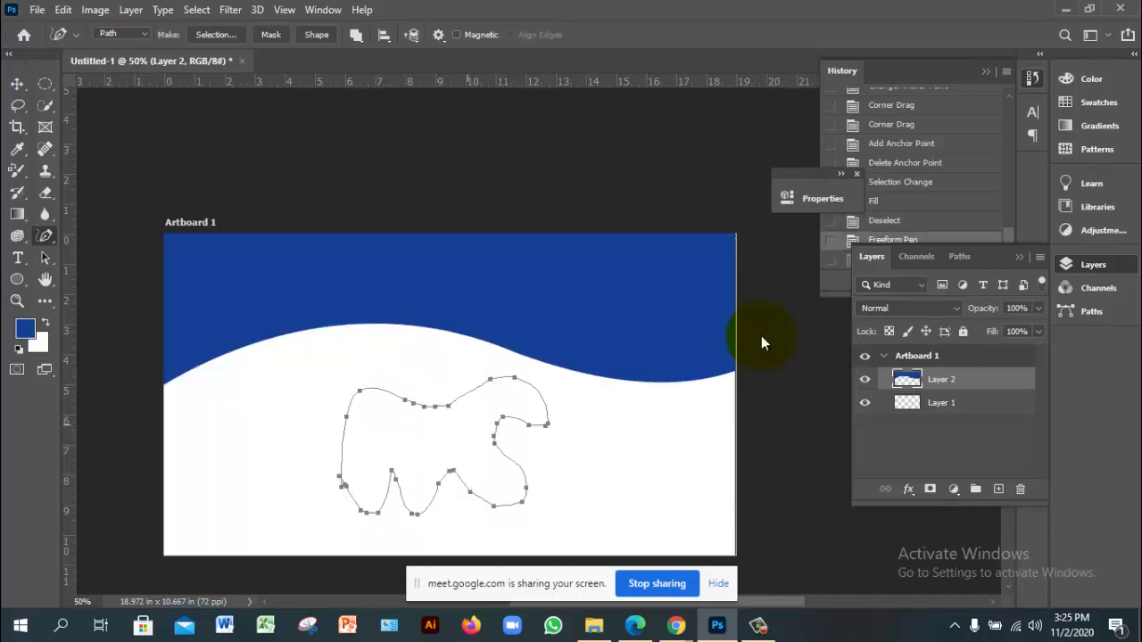
Turn the closed freehand path into a selection, filling it with the blue foreground color on Layer 2 before deselecting.
right_click(761, 340)
key("Down")
key("Down")
key("Down")
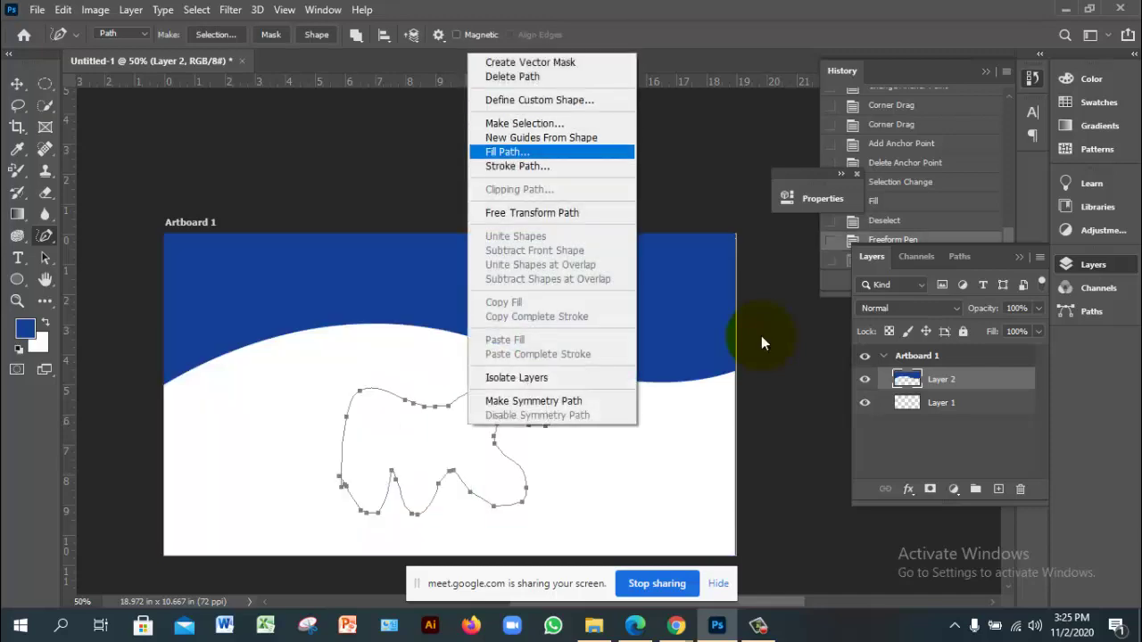
key("Up")
key("Up")
key("Return")
key("Return")
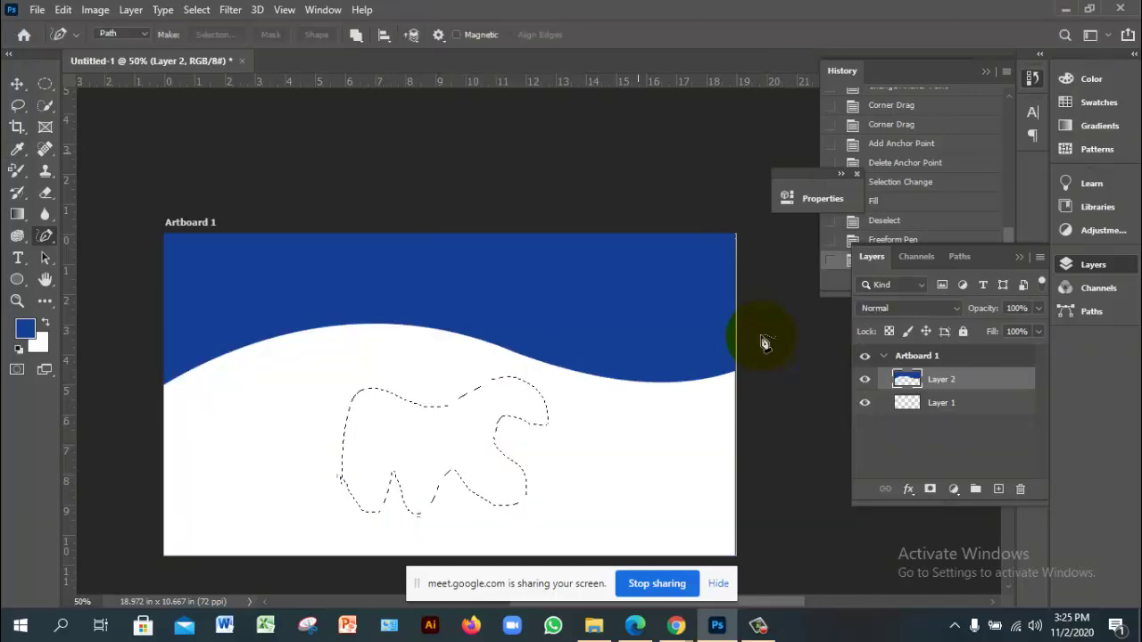
key("alt+BackSpace")
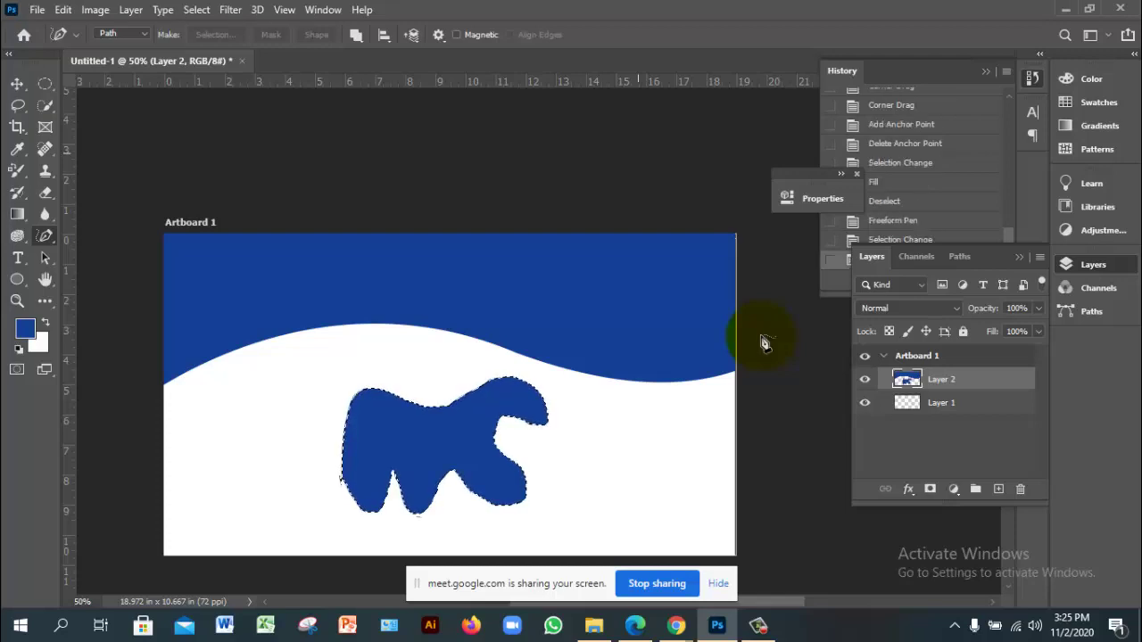
key("ctrl+d")
Shift Layer 2's blue artwork sideways with the Move tool and bring it back to its starting position.
key("v")
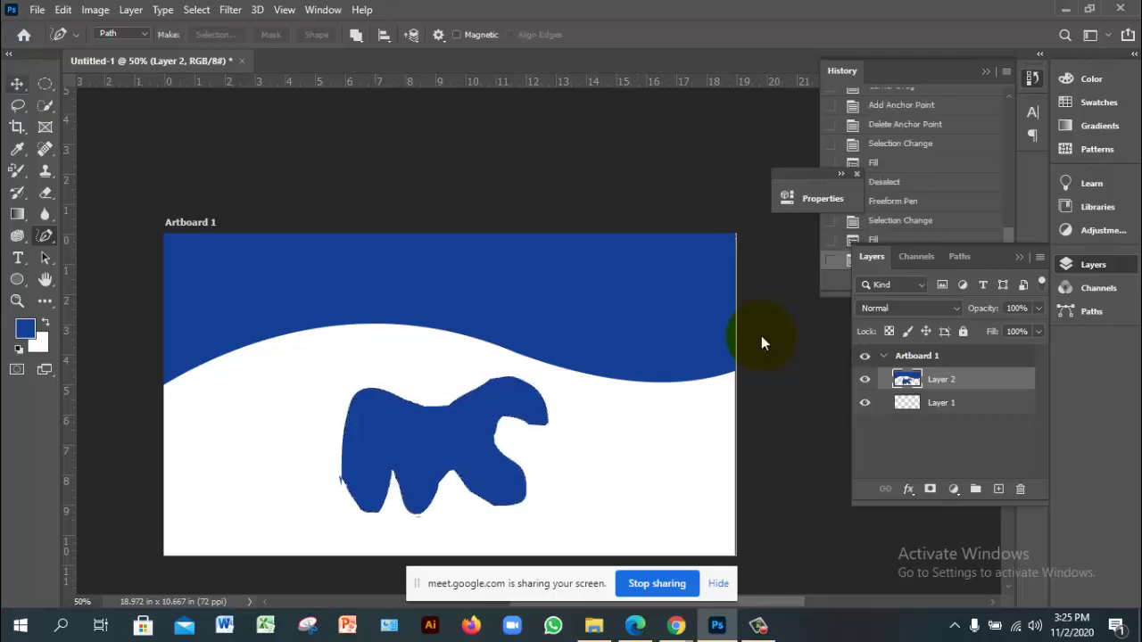
key("shift+Right")
key("shift+Right")
key("shift+Right")
key("shift+Right")
key("shift+Right")
key("shift+Right")
key("shift+Right")
key("shift+Right")
key("shift+Right")
key("shift+Right")
key("shift+Left")
key("shift+Left")
key("shift+Left")
key("shift+Left")
key("shift+Left")
key("shift+Left")
key("shift+Left")
key("shift+Left")
key("shift+Left")
key("shift+Left")
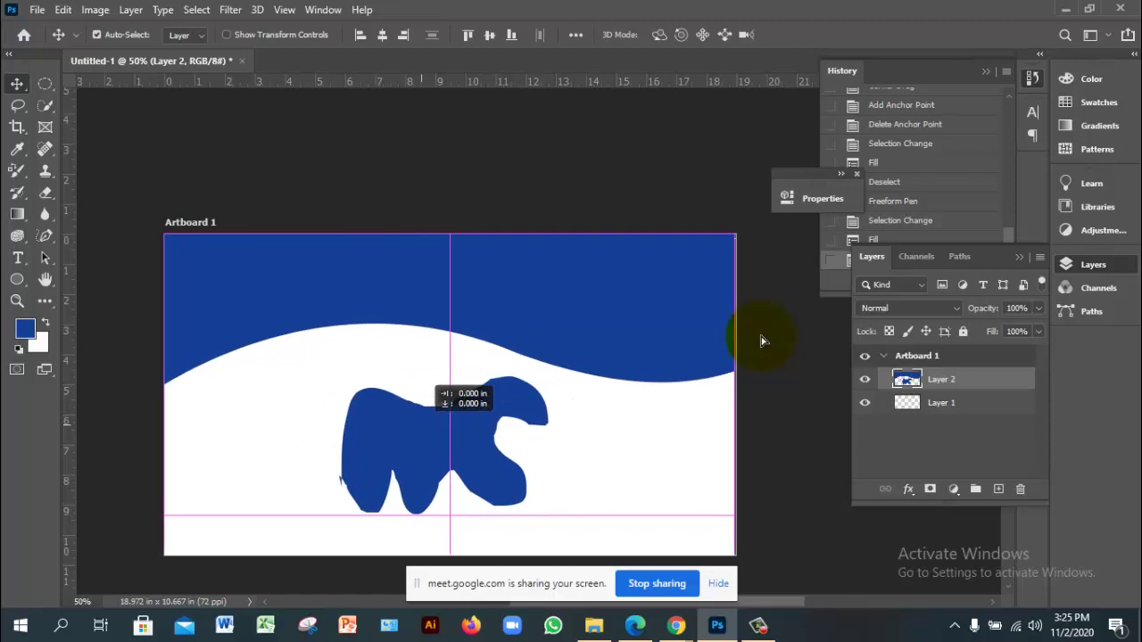
key("ctrl+plus")
left_click_drag(760, 335, 760, 335)
left_click(761, 336)
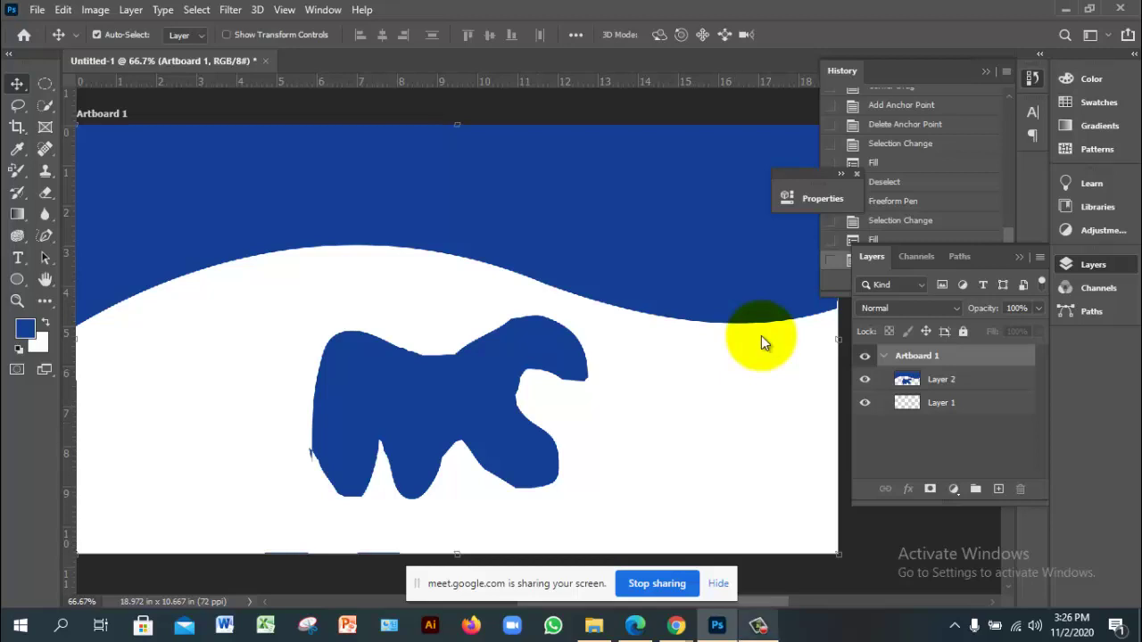
key("alt+Tab")
key("alt+Tab")
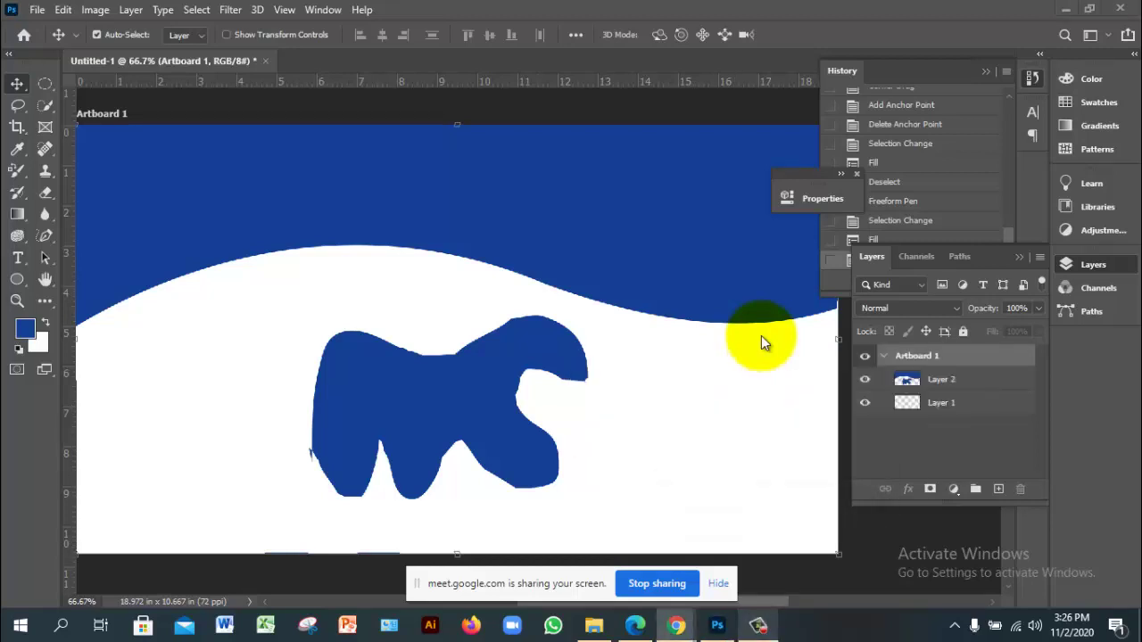
left_click(763, 342)
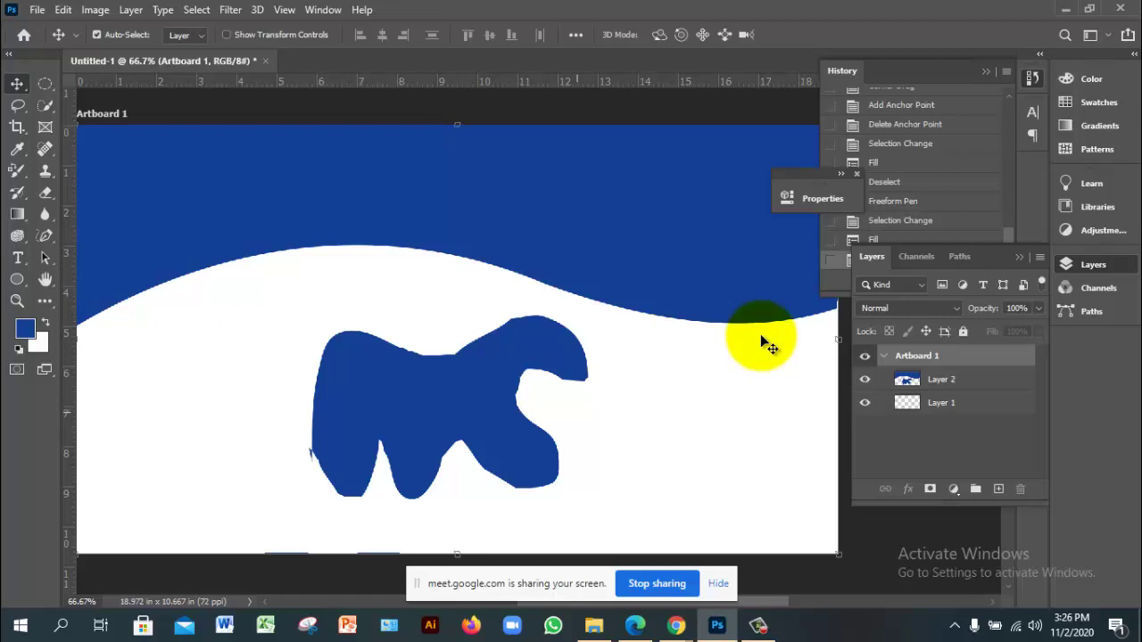
Undo the freehand shape's fill, selection and path back to the wave fill, and deselect the wave selection.
key("ctrl+z")
key("ctrl+z")
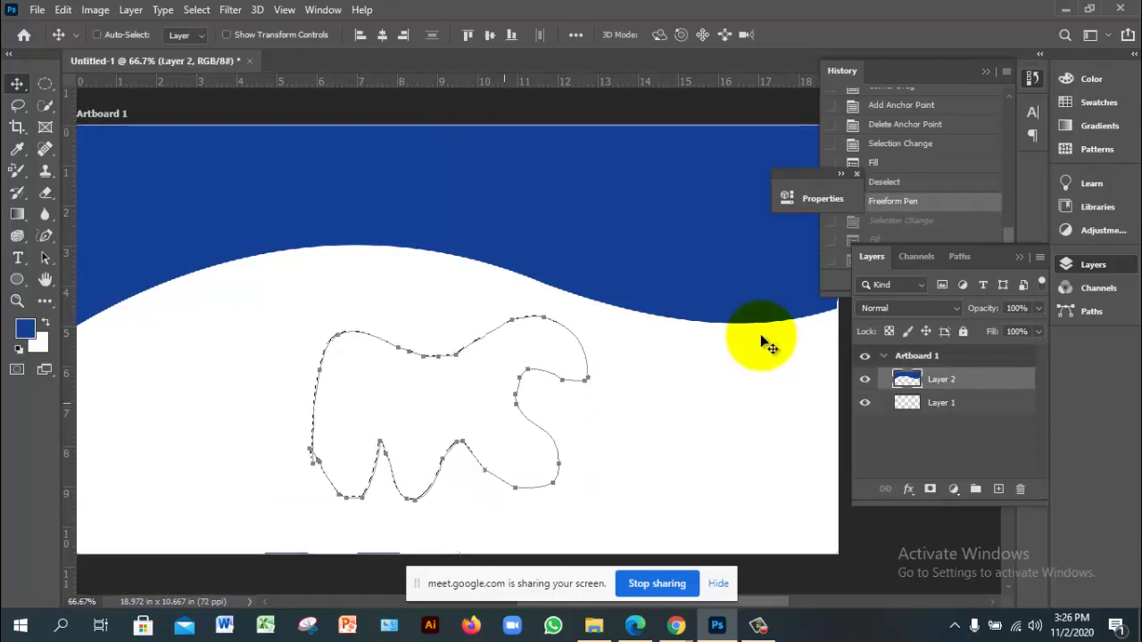
key("ctrl+z")
key("ctrl+z")
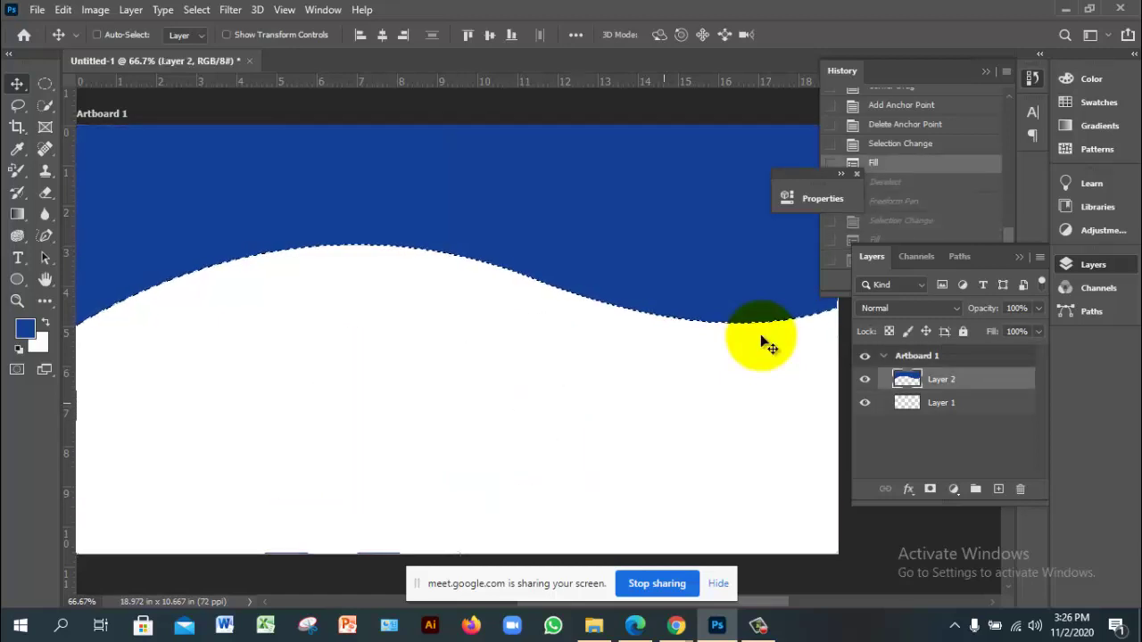
key("ctrl+d")
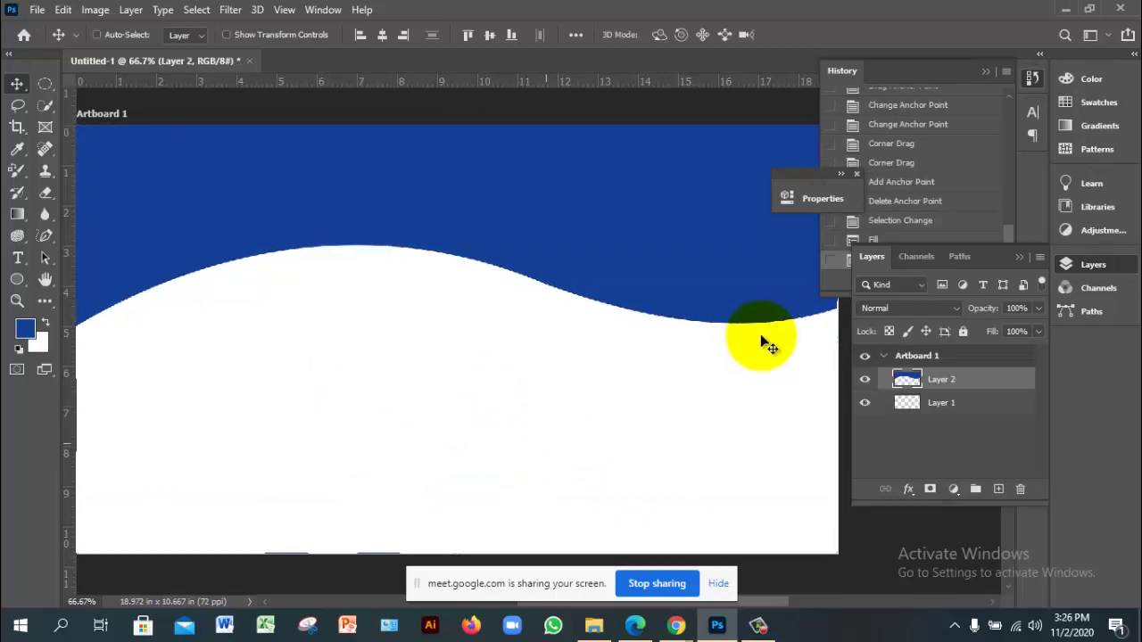
Select Layer 1 and toggle its visibility off and back on to check its contents.
key("ctrl+minus")
left_click(763, 341, "ctrl")
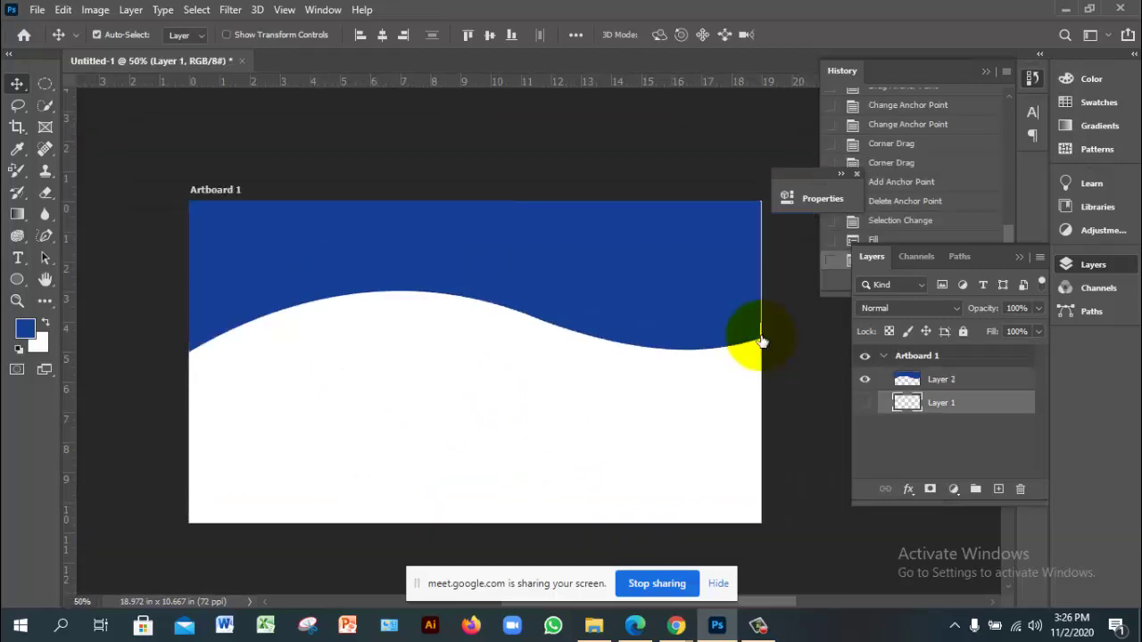
key("ctrl+comma")
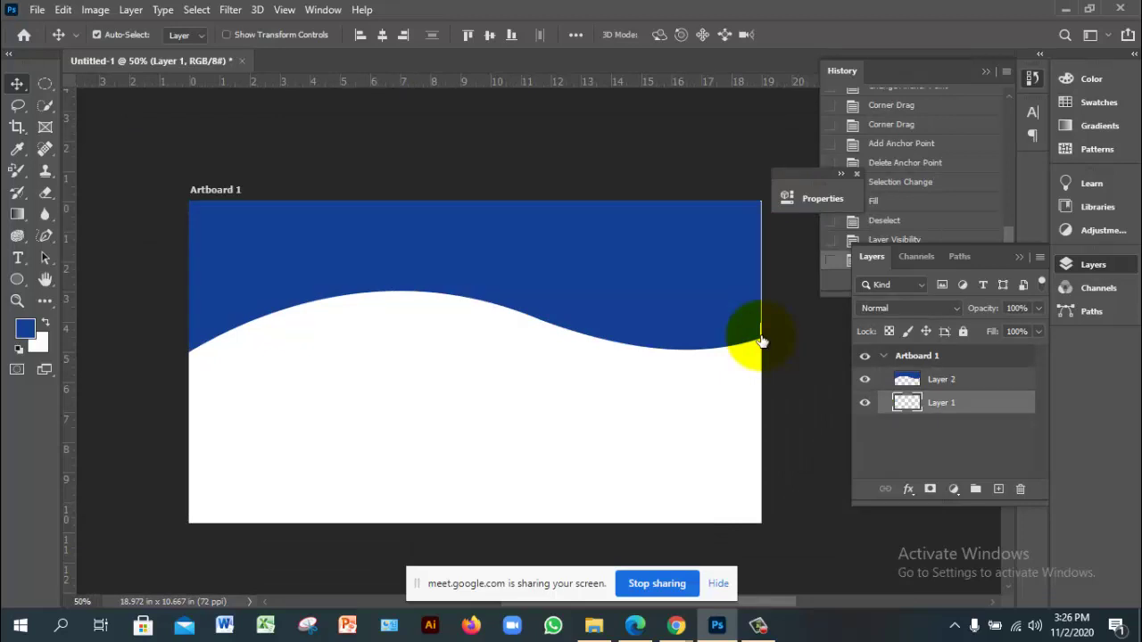
Select Layer 2, toggle its visibility off and back on, and add a new layer above it.
key("alt+bracketright")
key("ctrl+comma")
key("ctrl+comma")
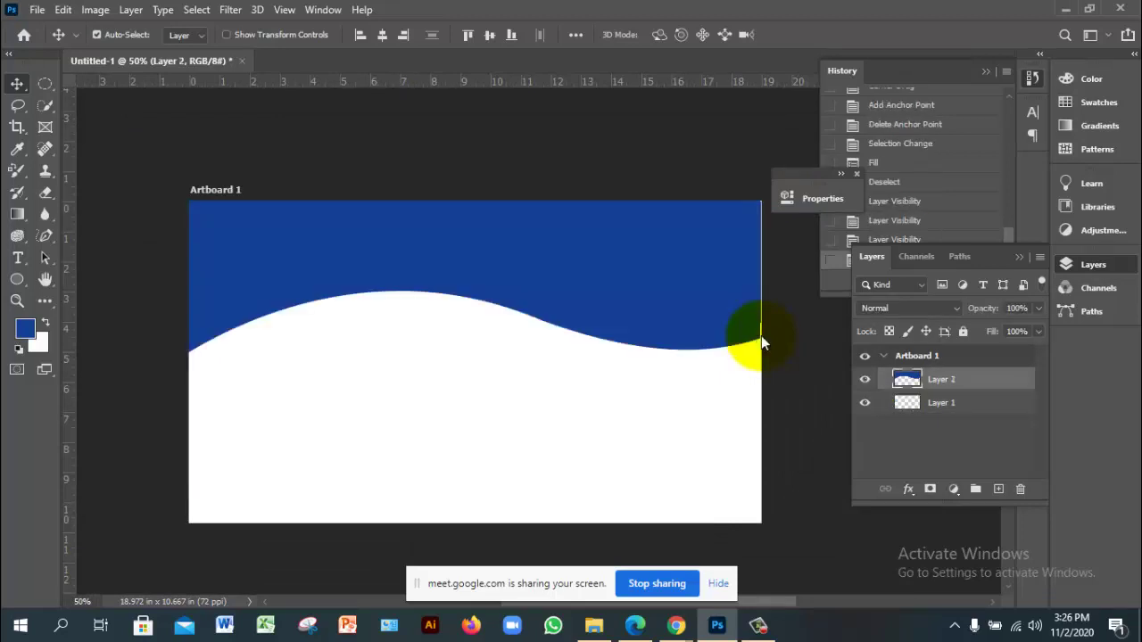
key("ctrl+shift+alt+n")
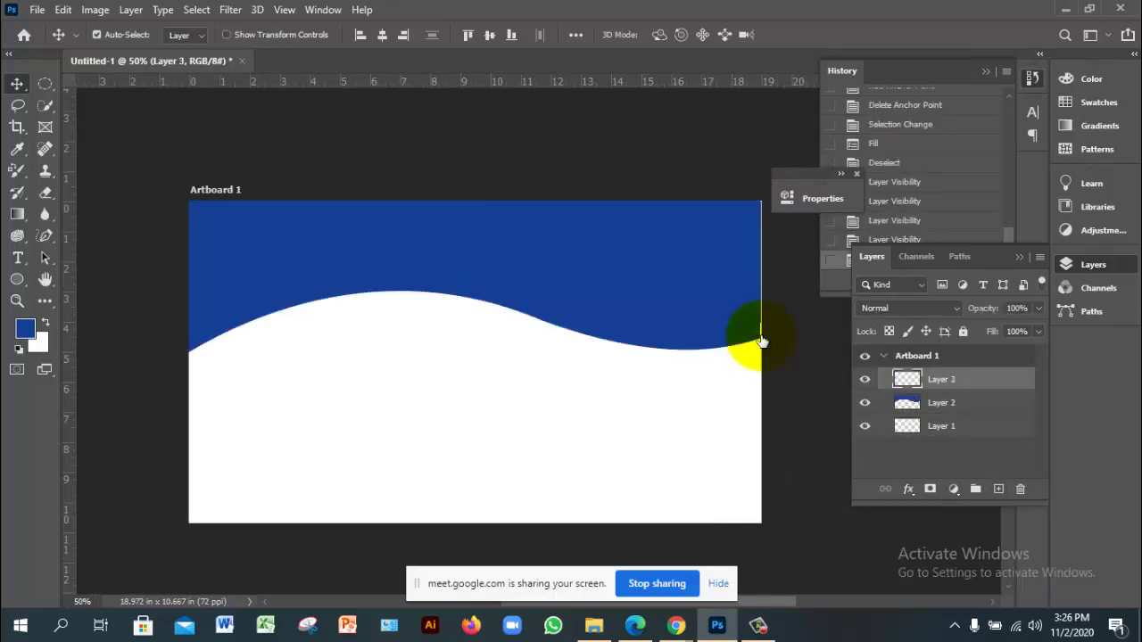
Draw a closed wavy blob path on Layer 3 below the blue wave with the Freeform Pen tool.
key("p")
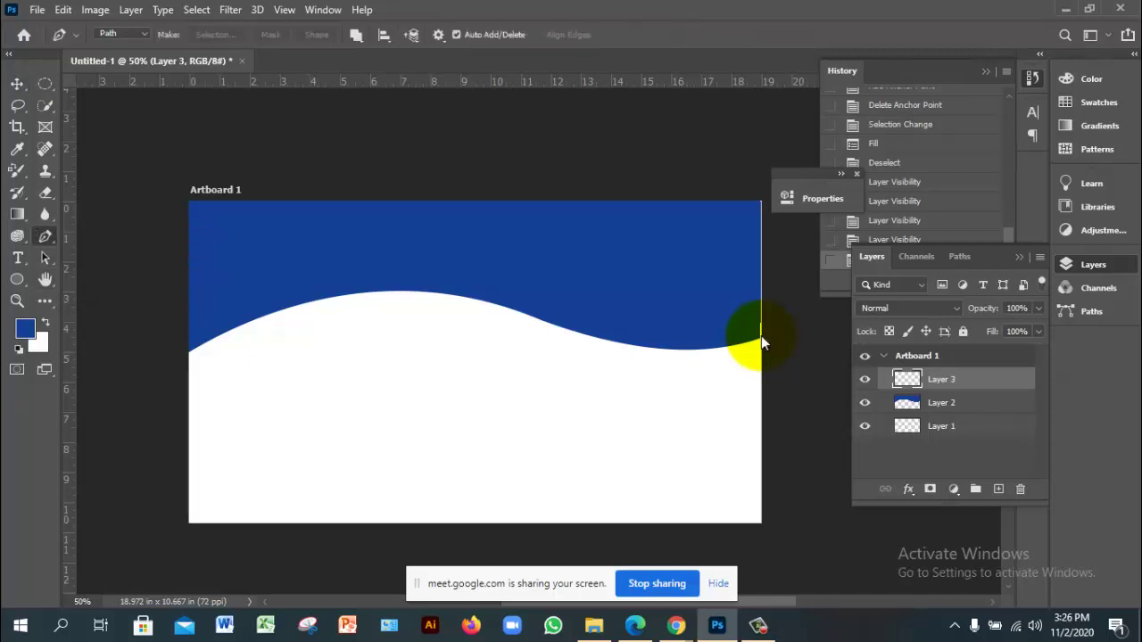
key("shift+p")
mouse_move(325, 432)
left_mouse_down()
mouse_move(322, 395)
mouse_move(446, 343)
mouse_move(585, 374)
mouse_move(528, 450)
mouse_move(448, 480)
mouse_move(385, 463)
mouse_move(323, 418)
left_mouse_up()
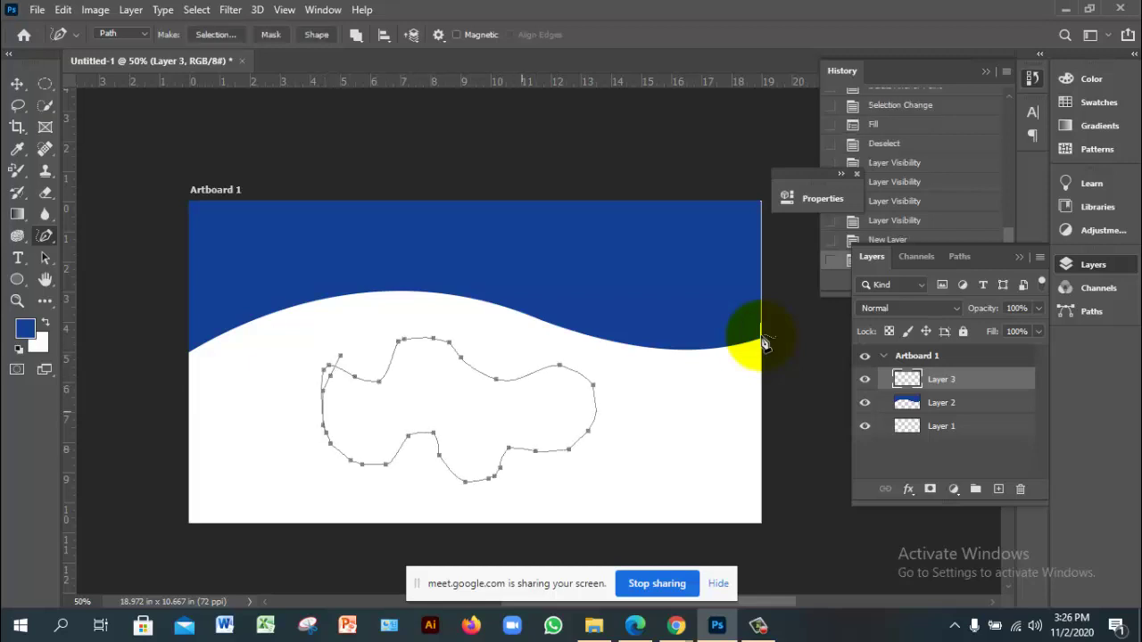
Convert the freeform path into a selection, fill it with the blue foreground color on Layer 3, and deselect.
key("Up")
key("Up")
key("Up")
key("Up")
key("Up")
key("Up")
key("Up")
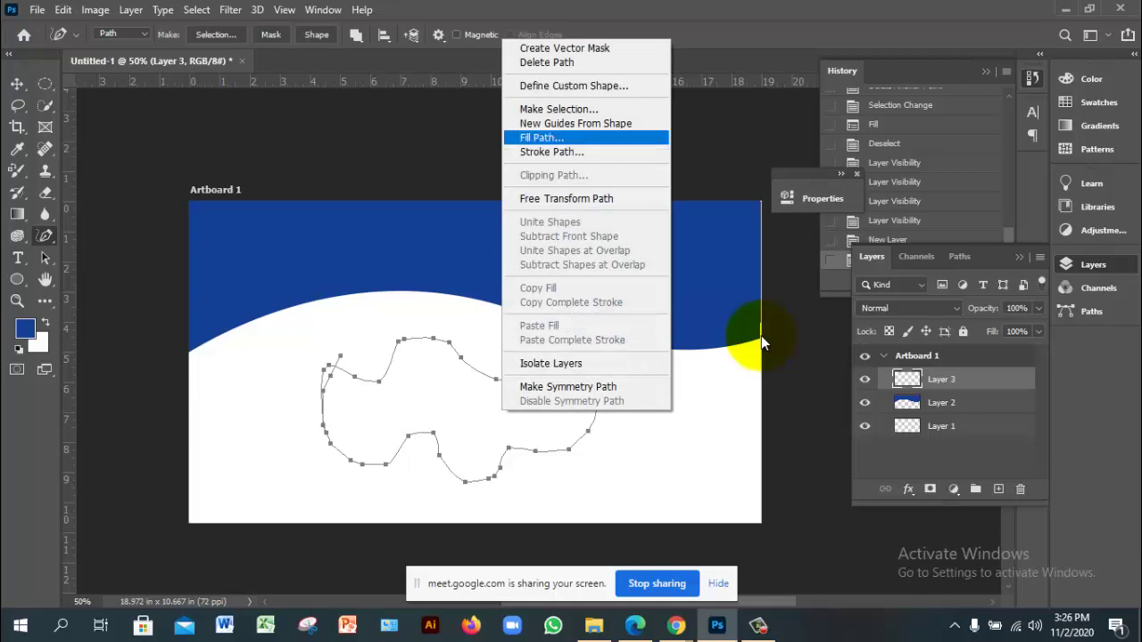
key("Return")
key("Return")
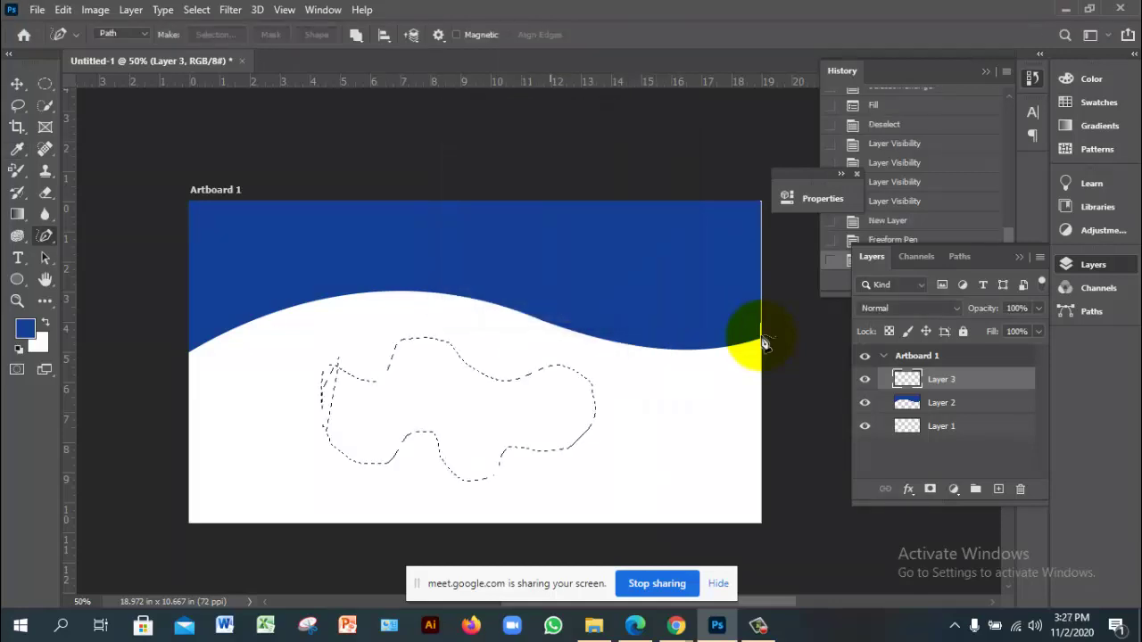
key("alt+BackSpace")
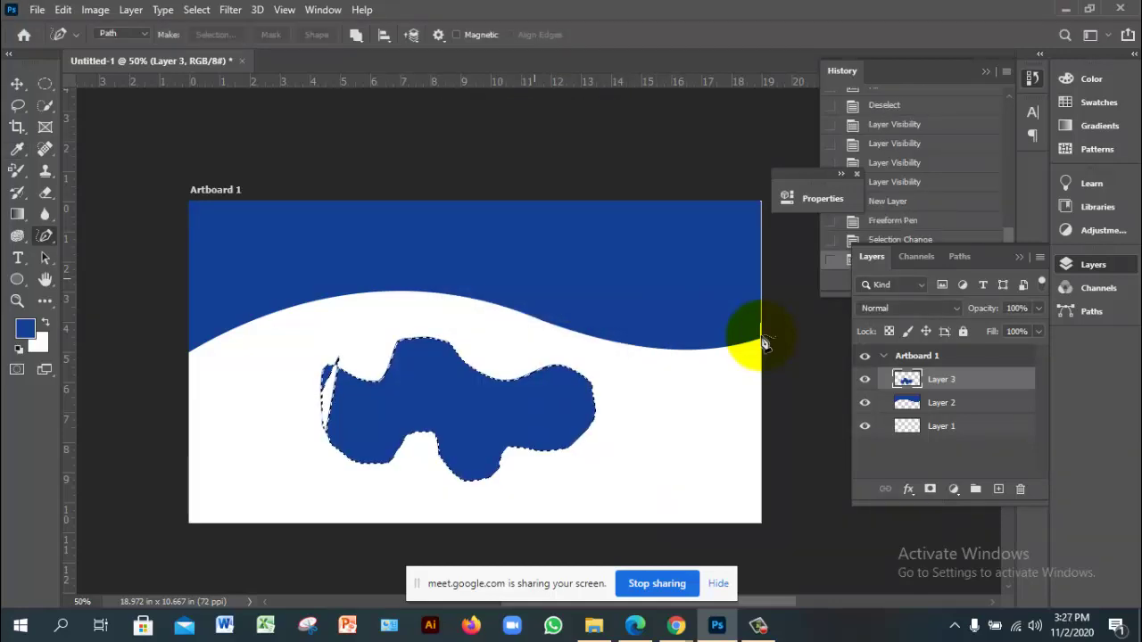
key("v")
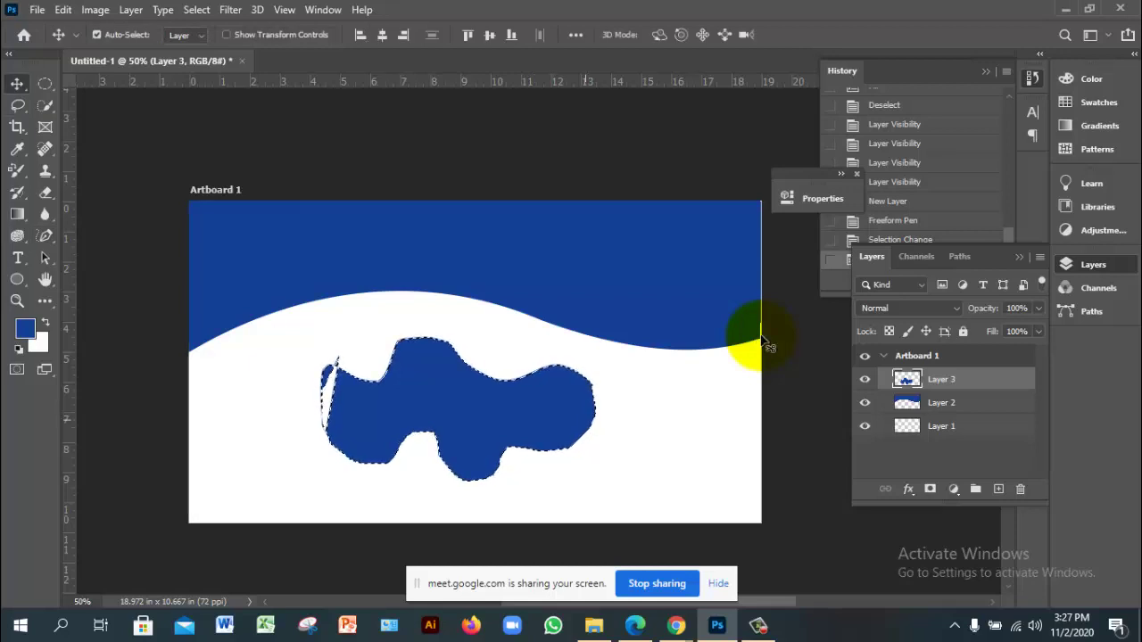
key("ctrl+d")
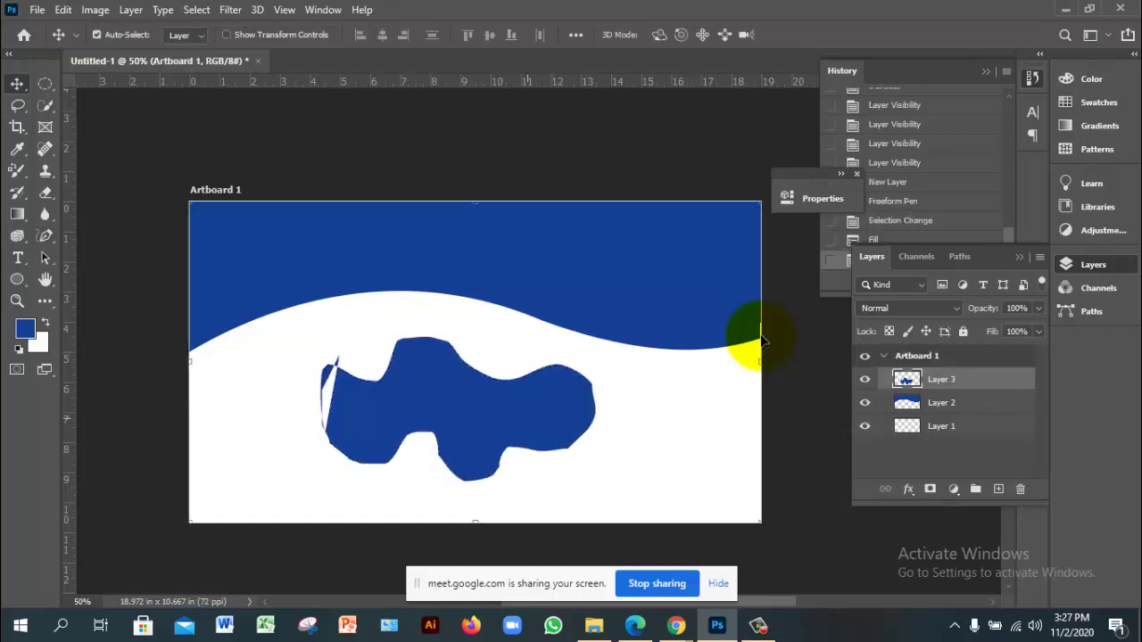
Nudge Layer 3's blue freeform shape slightly to the right.
key("shift+Right")
key("shift+Right")
key("shift+Right")
key("shift+Right")
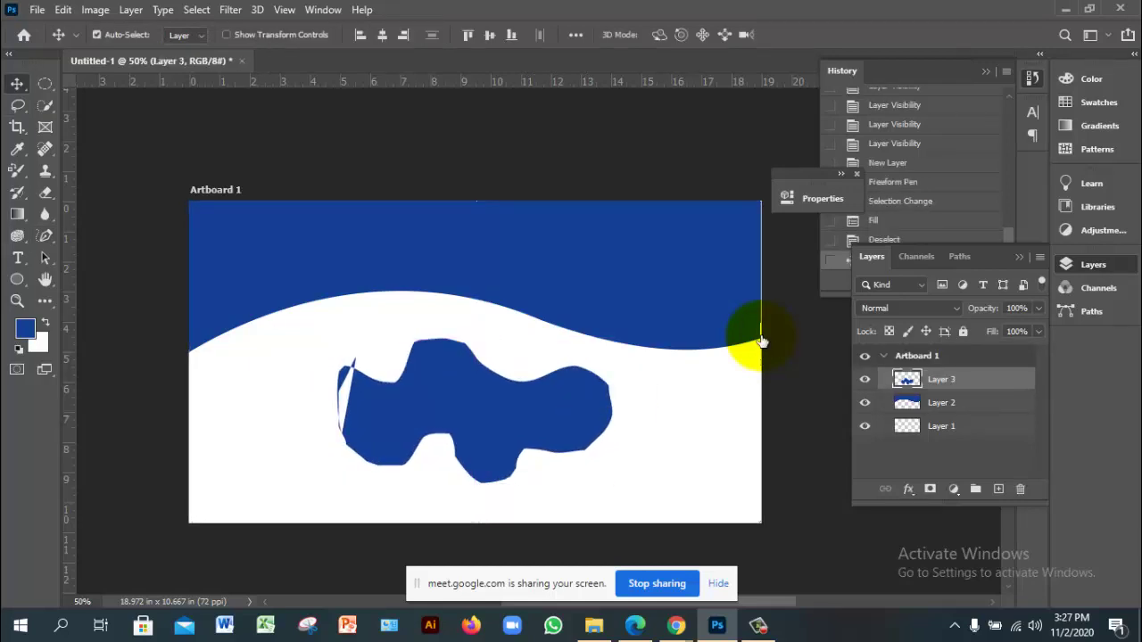
Shift Layer 2's blue wave to the right and bring it back to its starting position.
key("alt+bracketleft")
key("shift+Right")
key("shift+Right")
key("shift+Right")
key("shift+Right")
key("shift+Right")
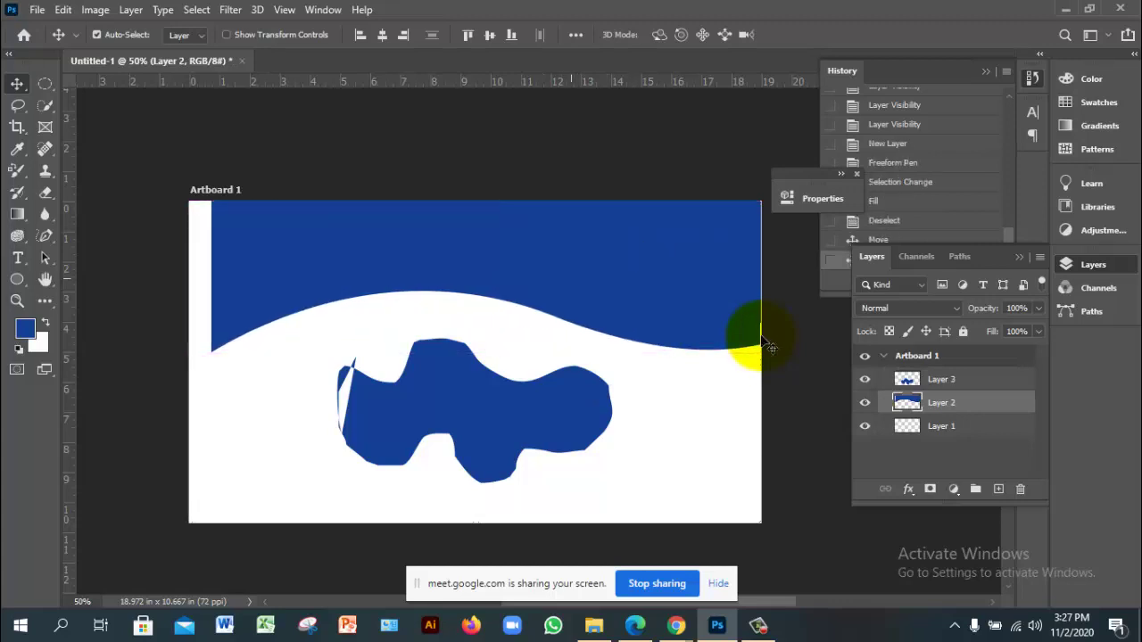
key("shift+Left")
key("shift+Left")
key("shift+Left")
key("shift+Left")
key("shift+Left")
Select Layer 3 and set the foreground color to green #91e91f.
key("alt+bracketright")
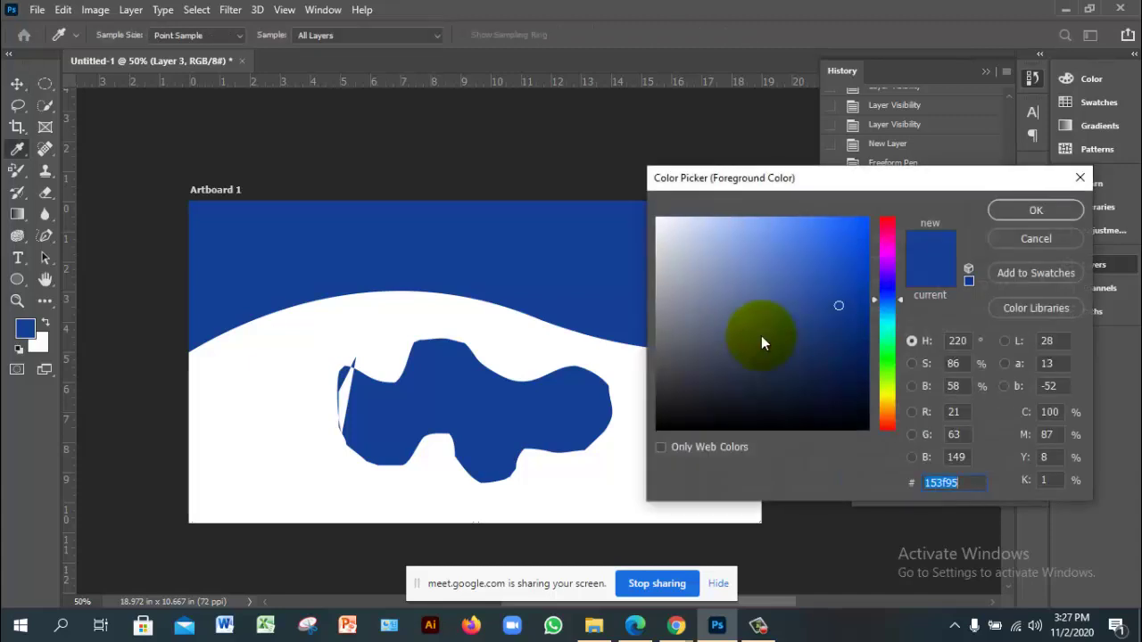
type("8cebcf")
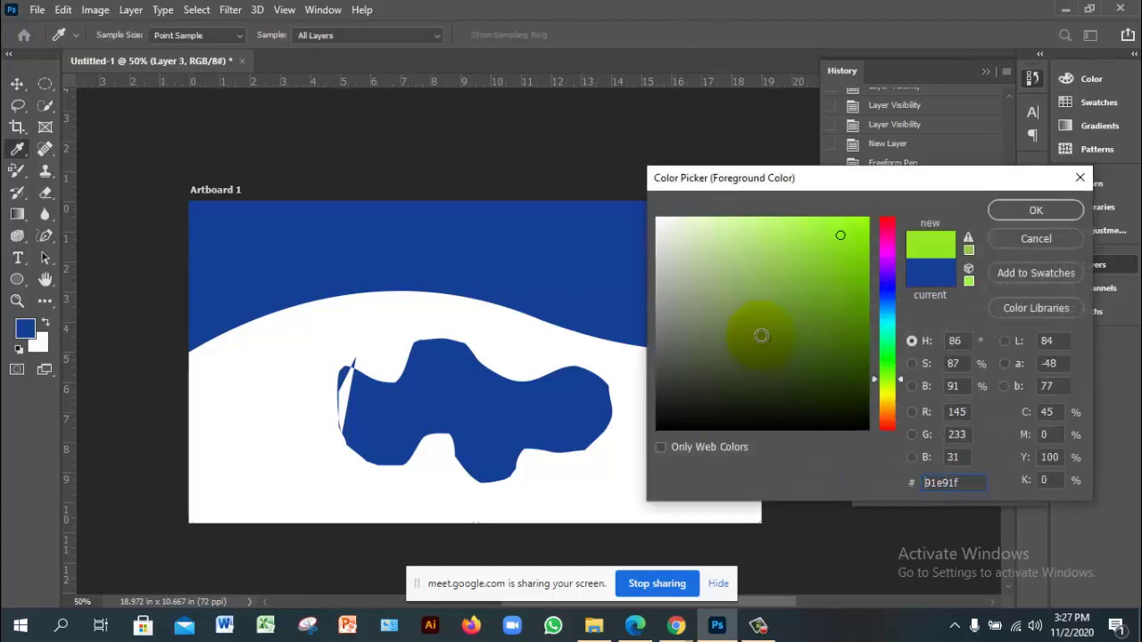
key("Escape")
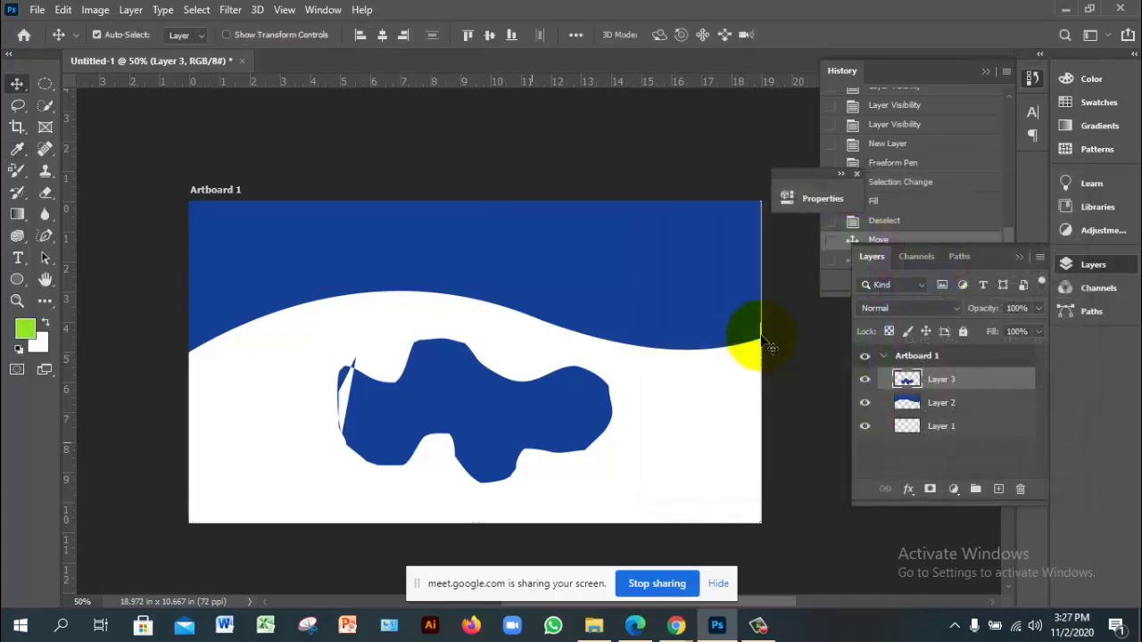
Load Layer 3's shape as a selection, fill it with the green foreground color, deselect, and nudge the shape slightly down.
key("ctrl")
key("ctrl+shift+d")
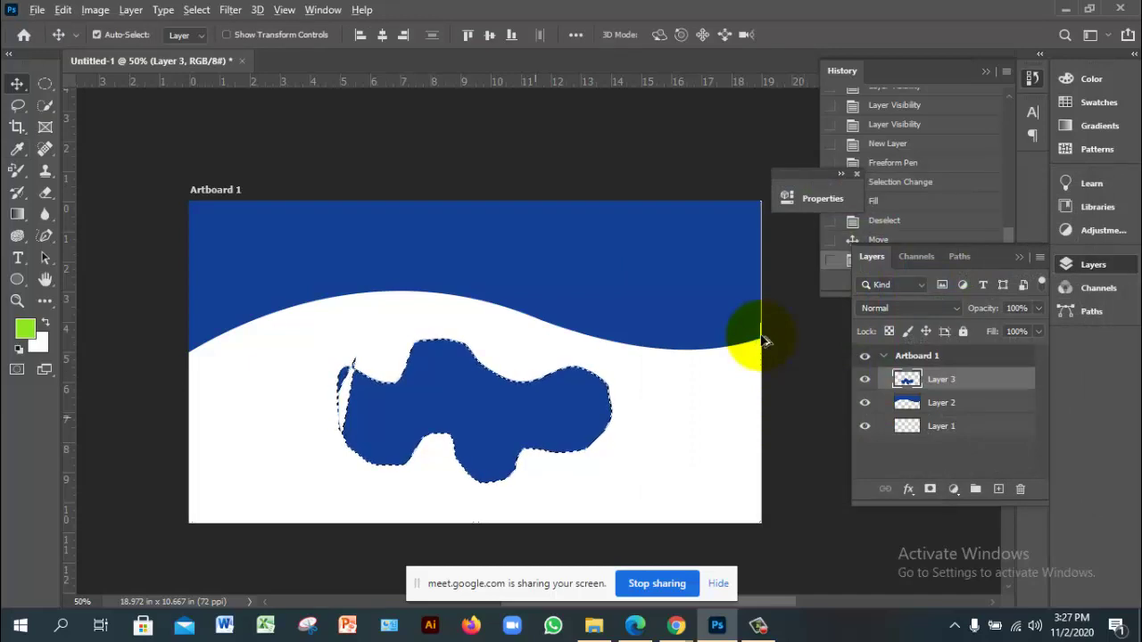
key("alt+BackSpace")
key("ctrl")
key("ctrl+d")
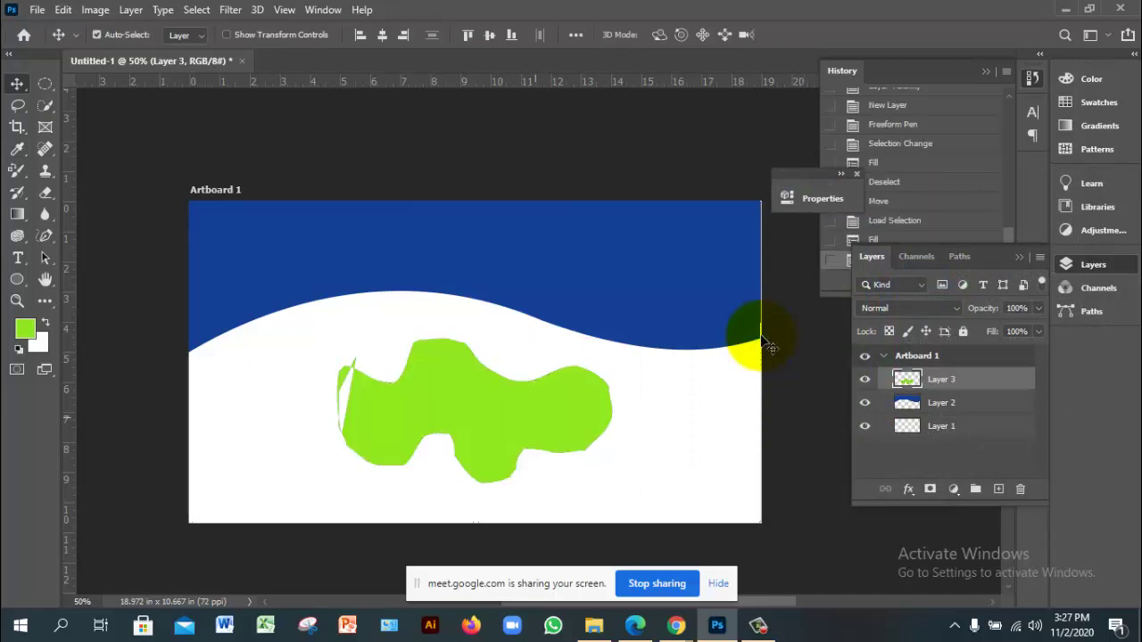
mouse_move(751, 332)
left_mouse_down()
mouse_move(762, 339)
mouse_move(752, 331)
left_mouse_up()
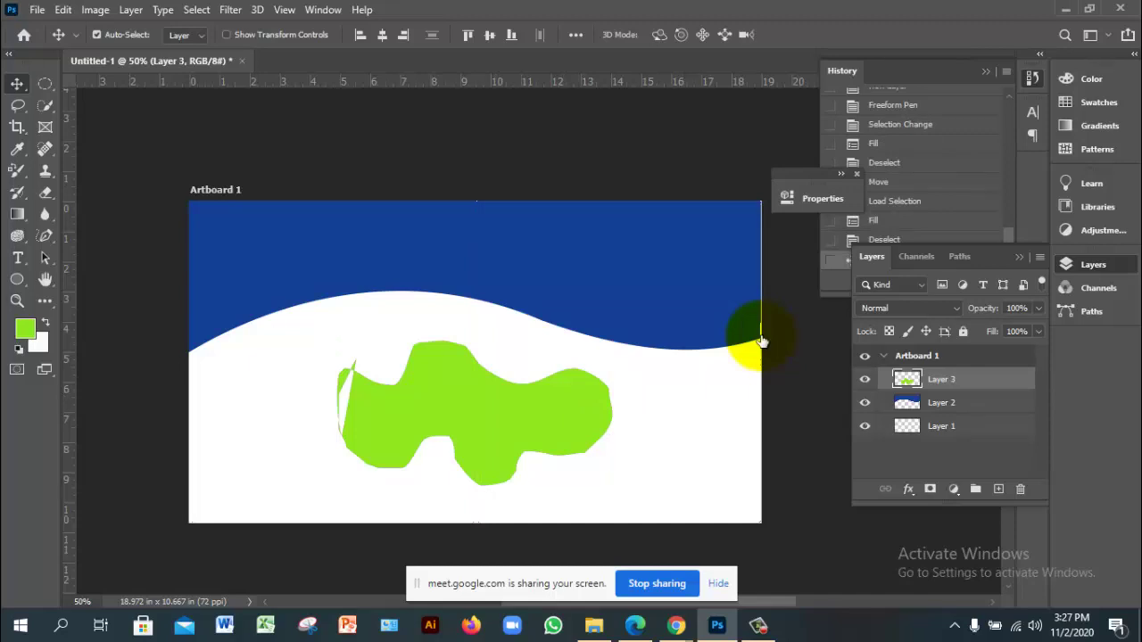
Load the green shape's outline as a selection and go through the pen tool variants to choose the Convert Point Tool.
key("p")
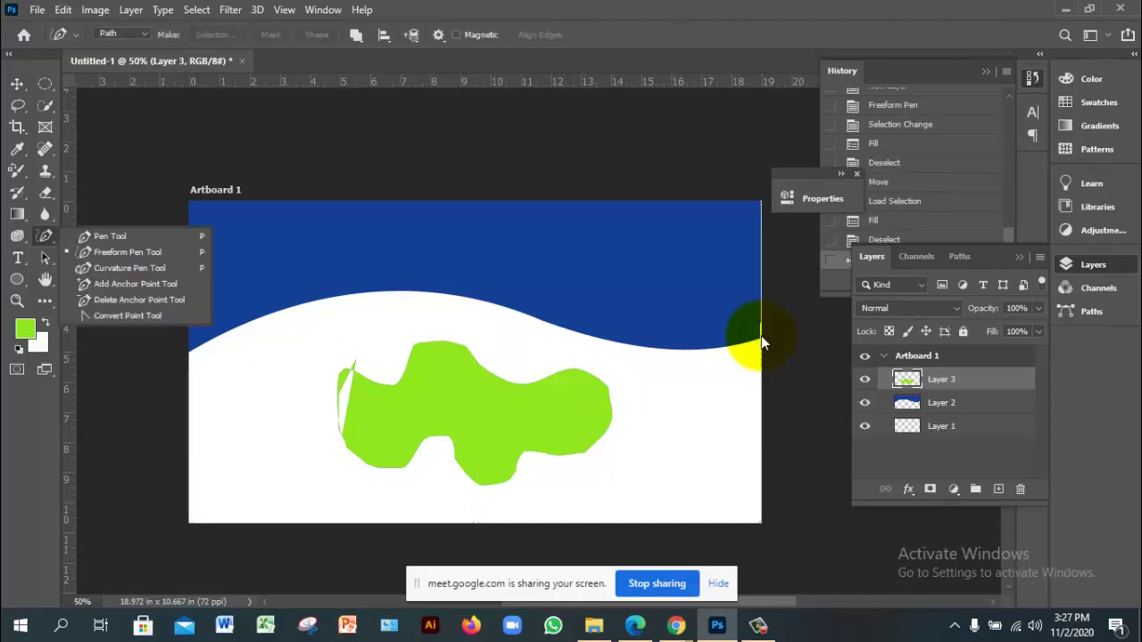
key("shift+p")
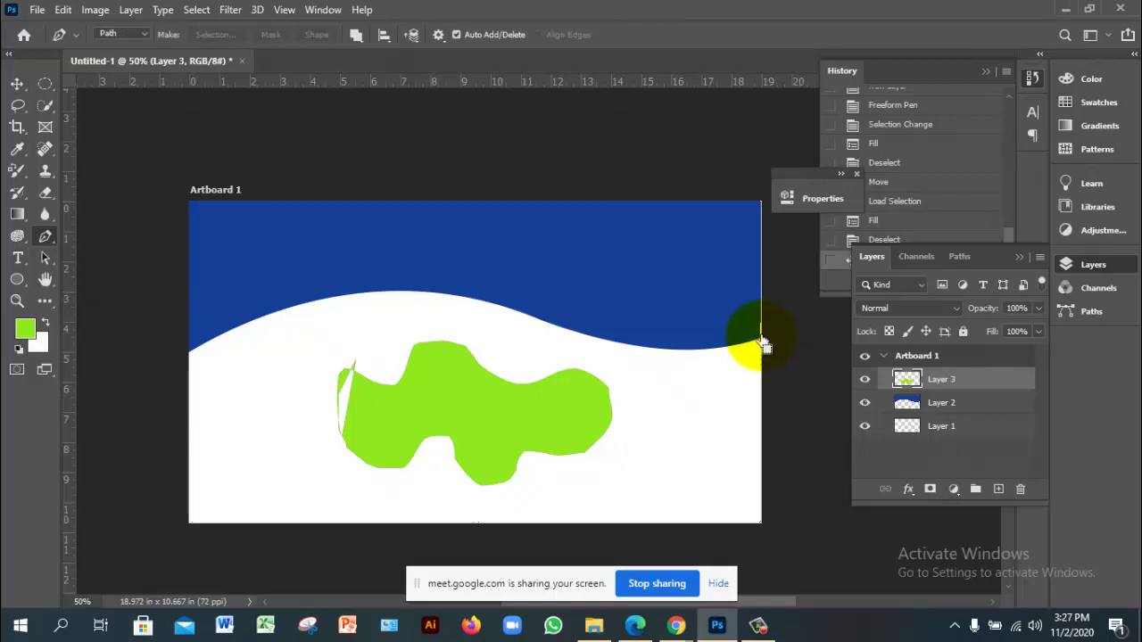
key("ctrl+z")
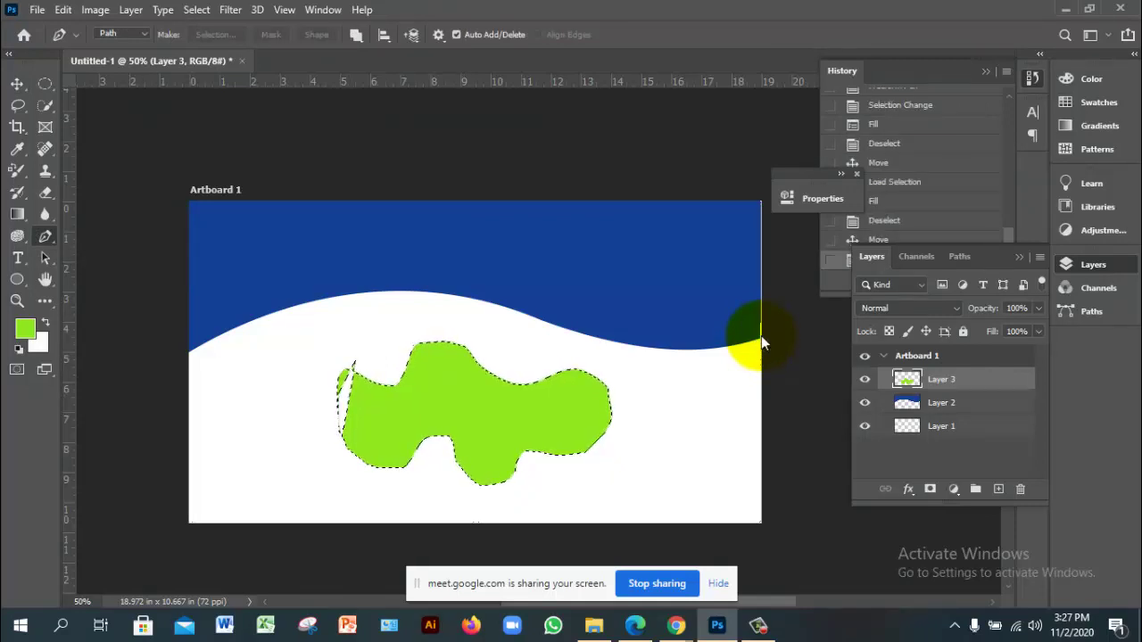
key("p")
key("Down")
key("Down")
key("Down")
key("Down")
key("Down")
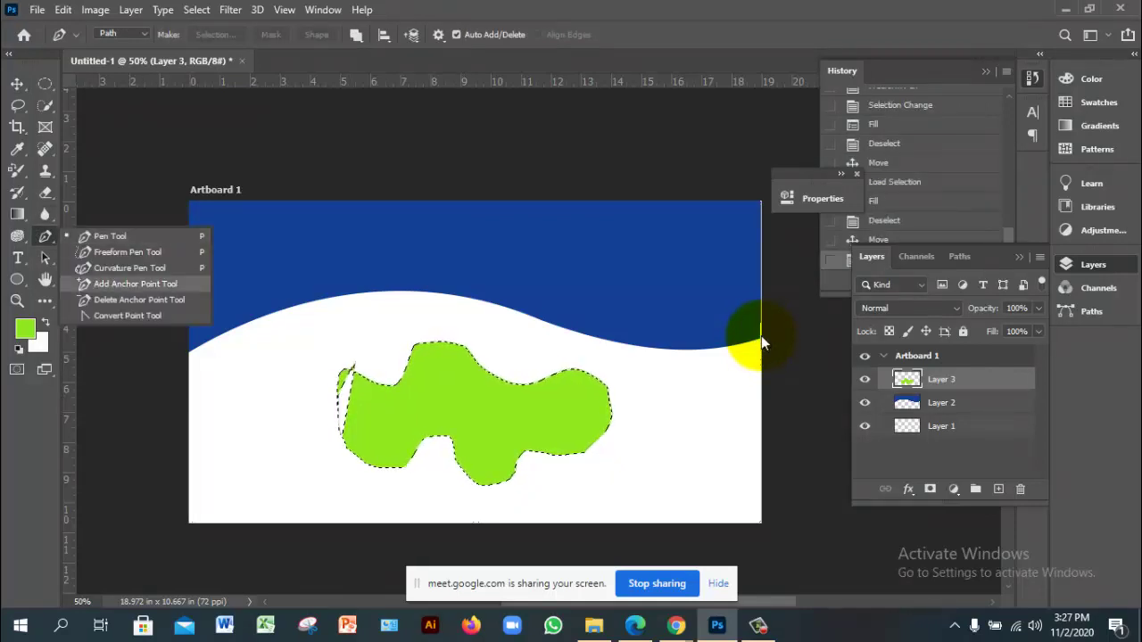
key("Return")
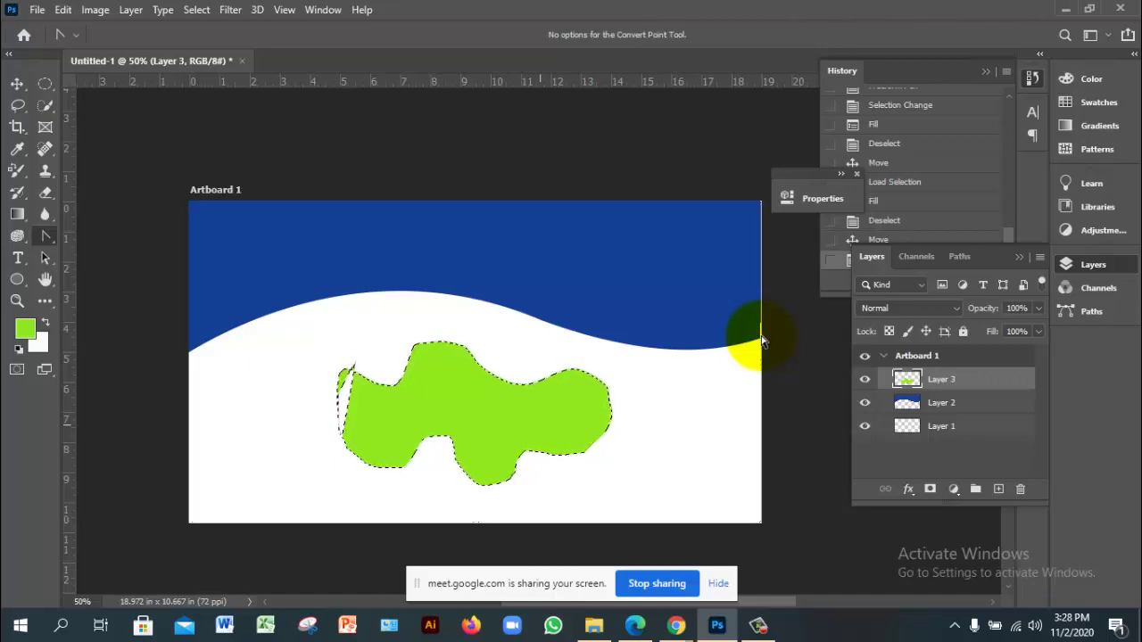
Undo the selections, fills, moves and freeform path on Layer 3 back to the empty new layer.
key("ctrl+z")
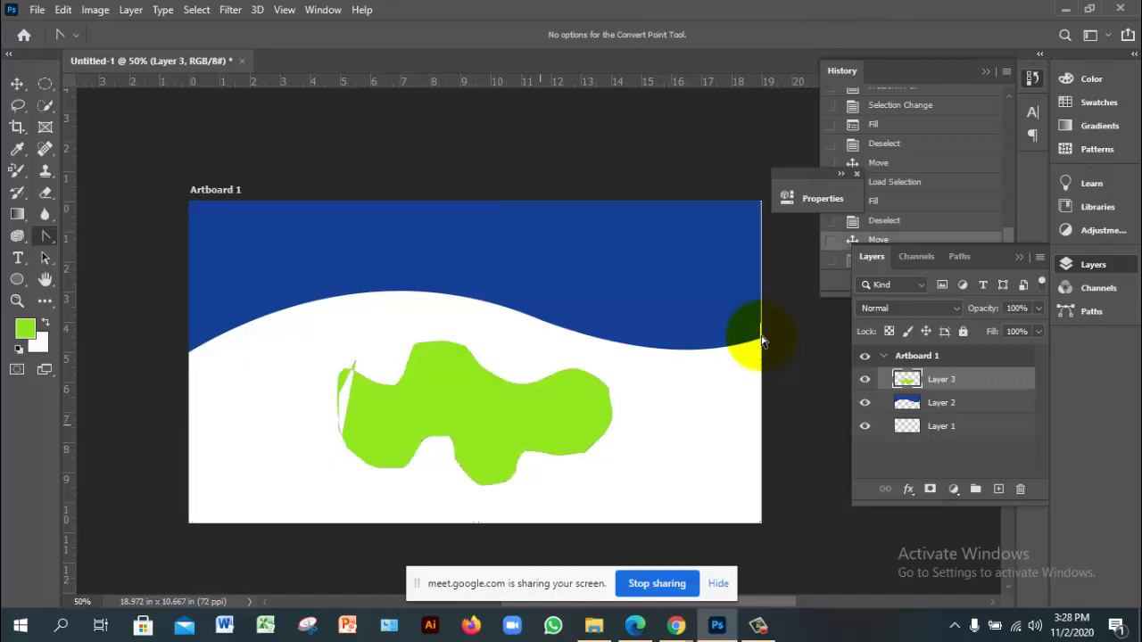
key("ctrl+z")
key("ctrl+z")
key("ctrl+z")
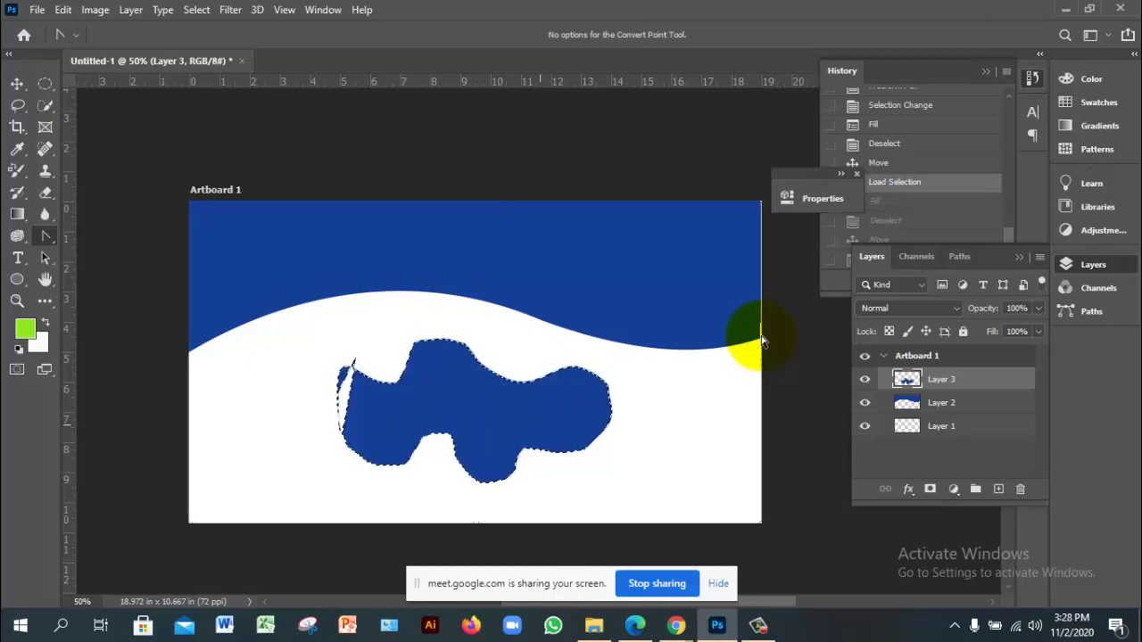
key("ctrl+z")
key("ctrl+z")
key("ctrl+z")
key("ctrl+z")
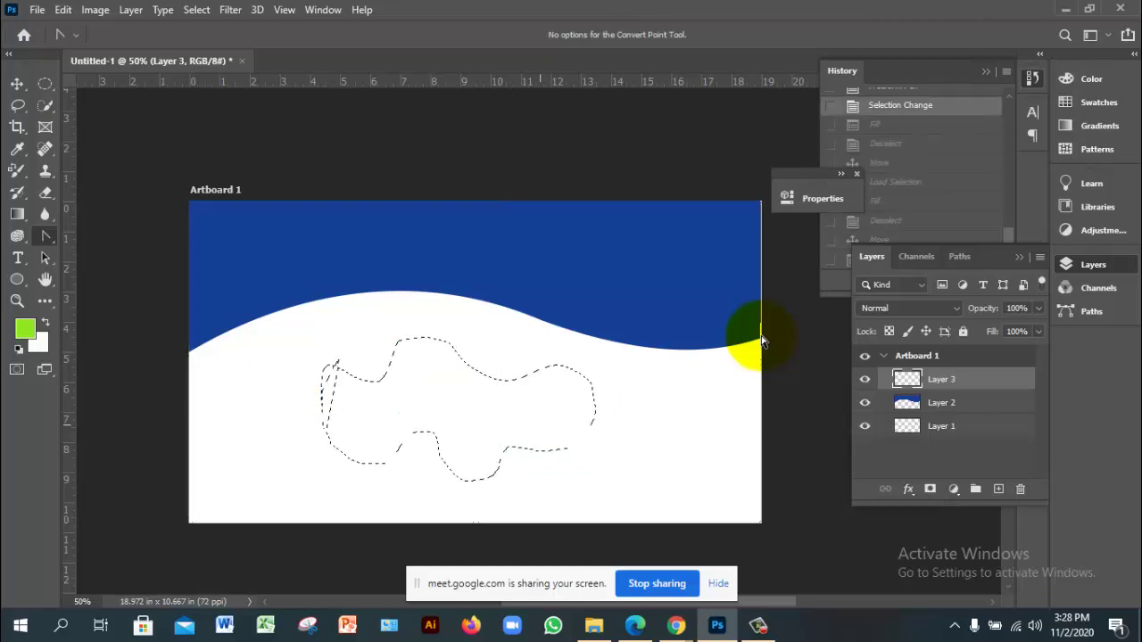
key("ctrl+z")
key("ctrl+z")
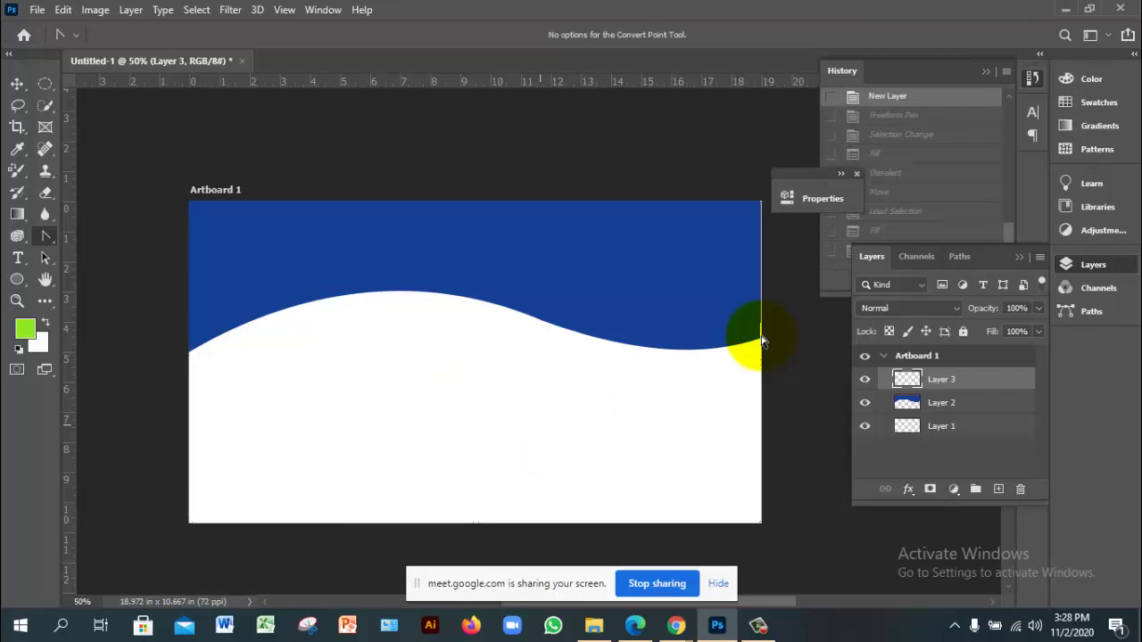
Select Layer 2's blue wave with the Move tool.
key("v")
left_click(765, 344)
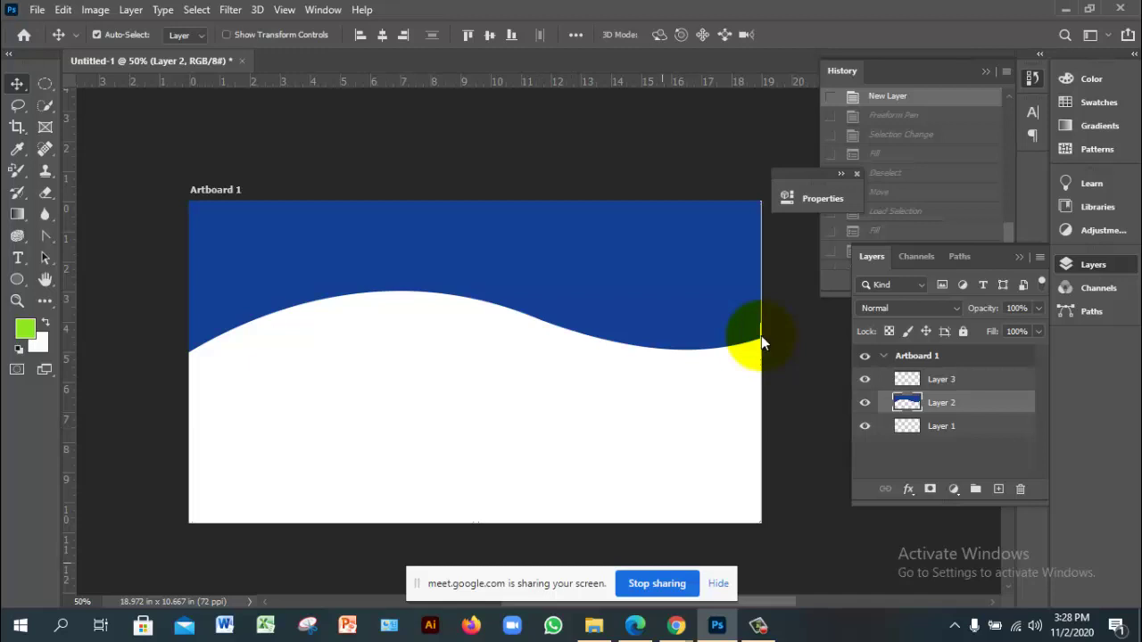
Switch to the Google Meet call in Chrome and stop presenting the screen.
key("alt+Tab")
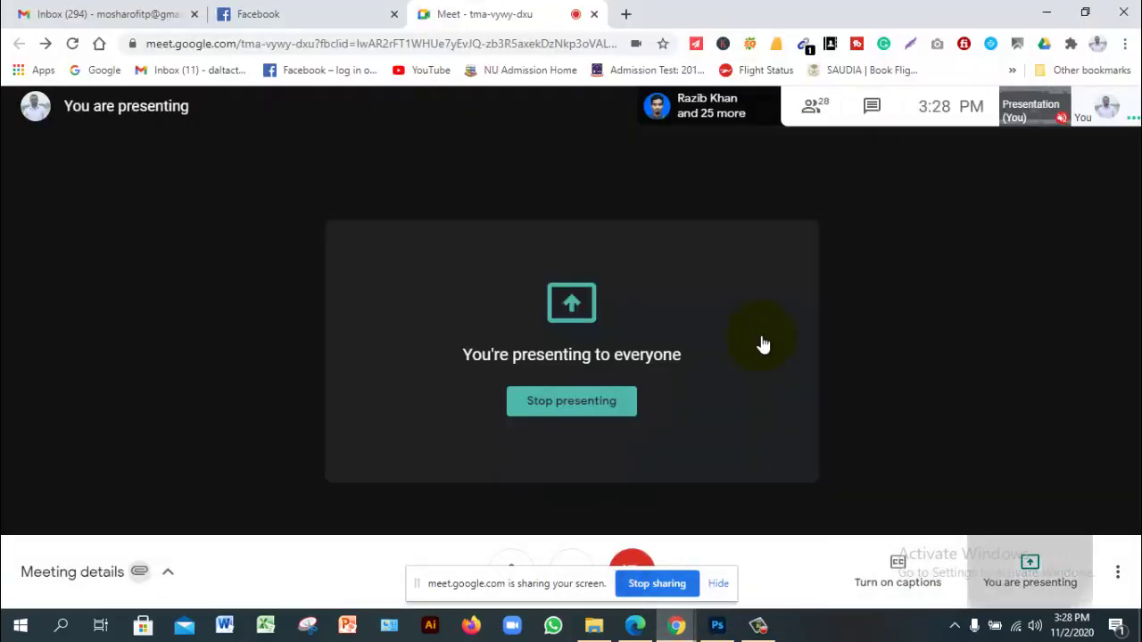
key("Return")
key("Return")
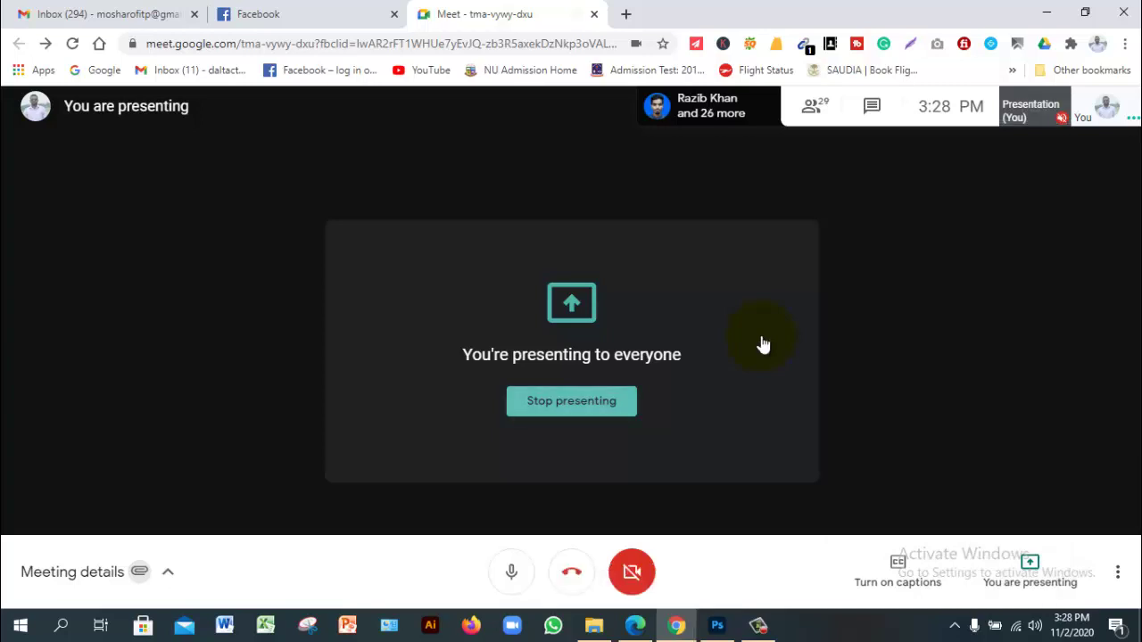
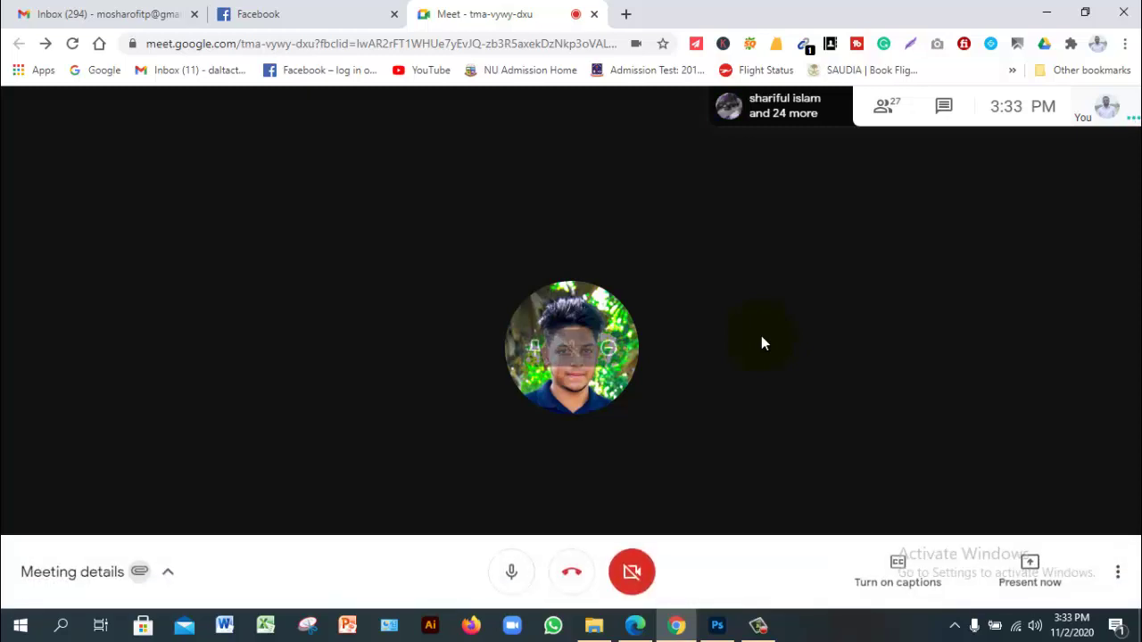
Start presenting the screen to everyone in the Google Meet call again.
key("Return")
key("Up")
key("Return")
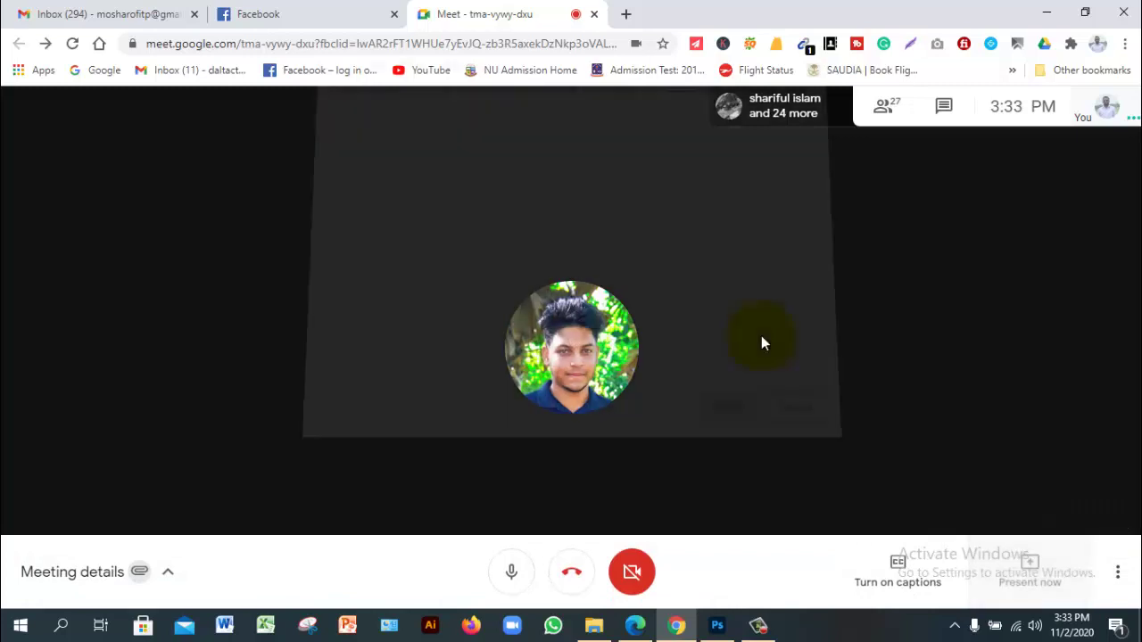
key("Return")
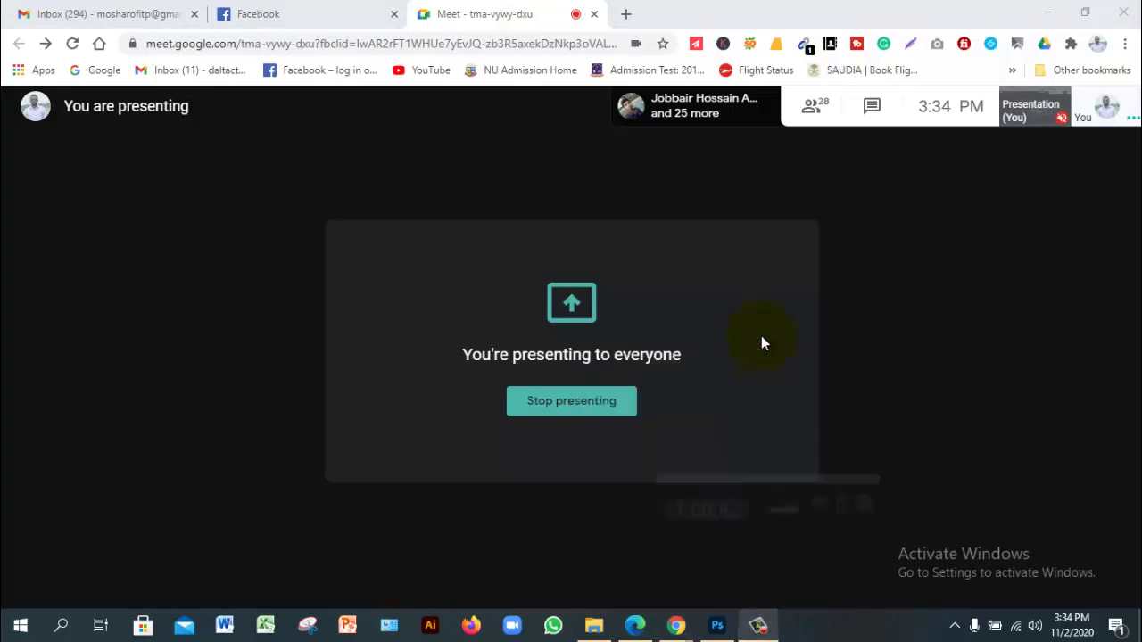
Switch to the graphic design module PDF in Edge and go to lesson 8, Working with Pen Tool, on page 6.
key("alt+Tab")
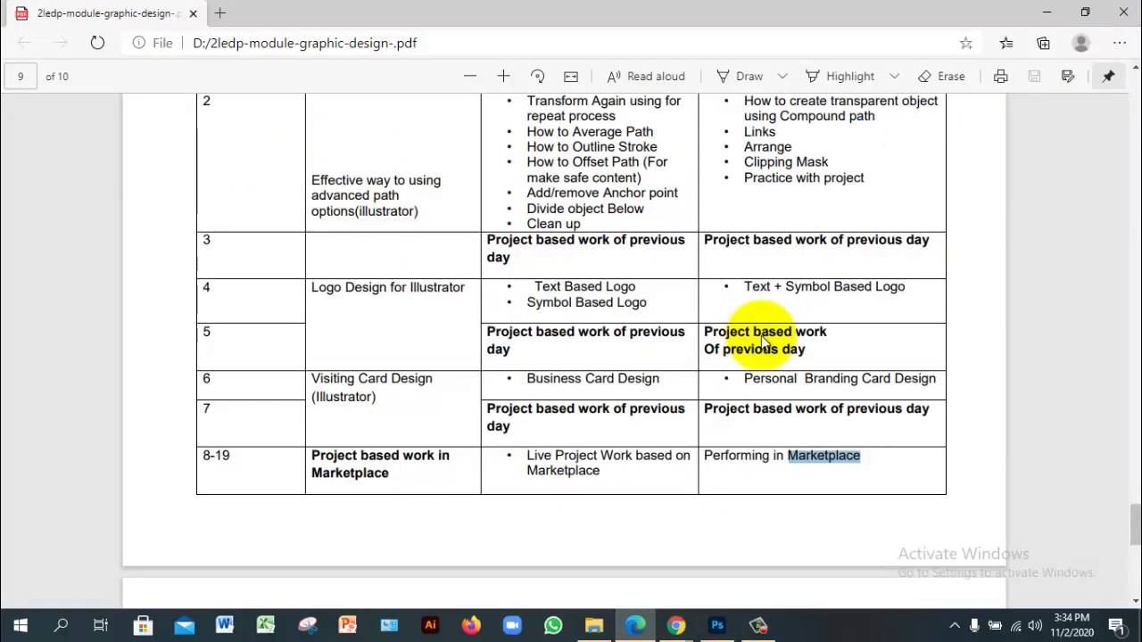
scroll(763, 344, "up", 4)
scroll(762, 344, "up", 20)
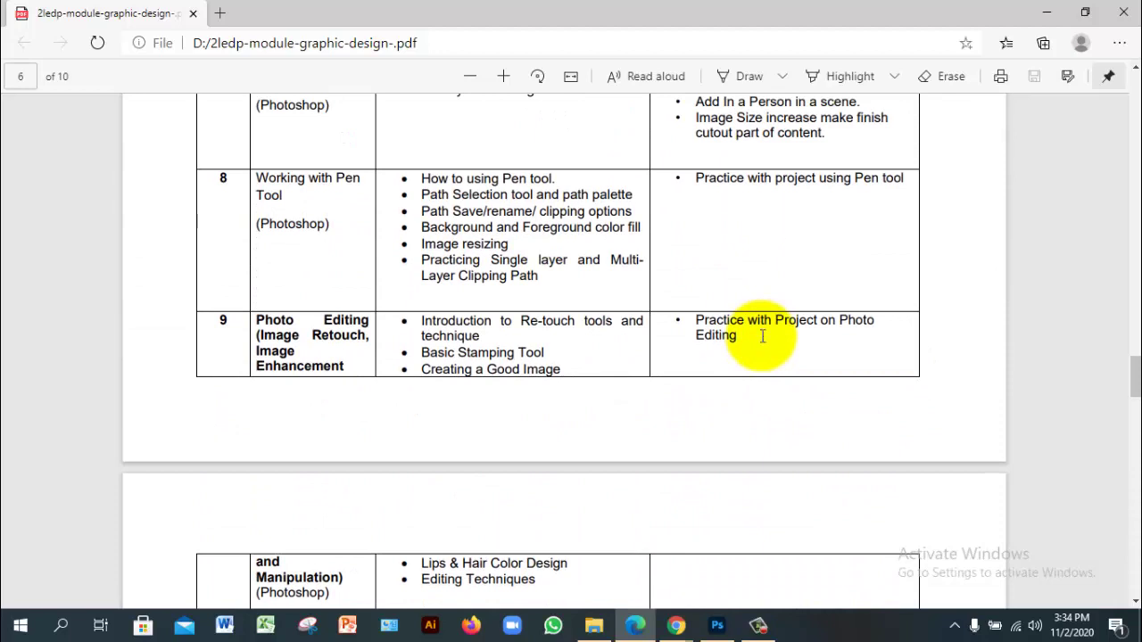
Select the text line "Path Selection tool and path palette" in lesson 8 to point out the topic.
key("shift+Right")
key("shift+Right")
key("shift+Right")
key("shift+Right")
key("shift+Right")
key("shift+Right")
key("shift+Right")
key("shift+Right")
key("shift+Right")
key("shift+Right")
key("shift+Right")
key("shift+Right")
key("shift+Right")
key("shift+Right")
key("shift+Right")
key("shift+Right")
key("shift+Right")
key("shift+Right")
key("shift+Right")
key("shift+Right")
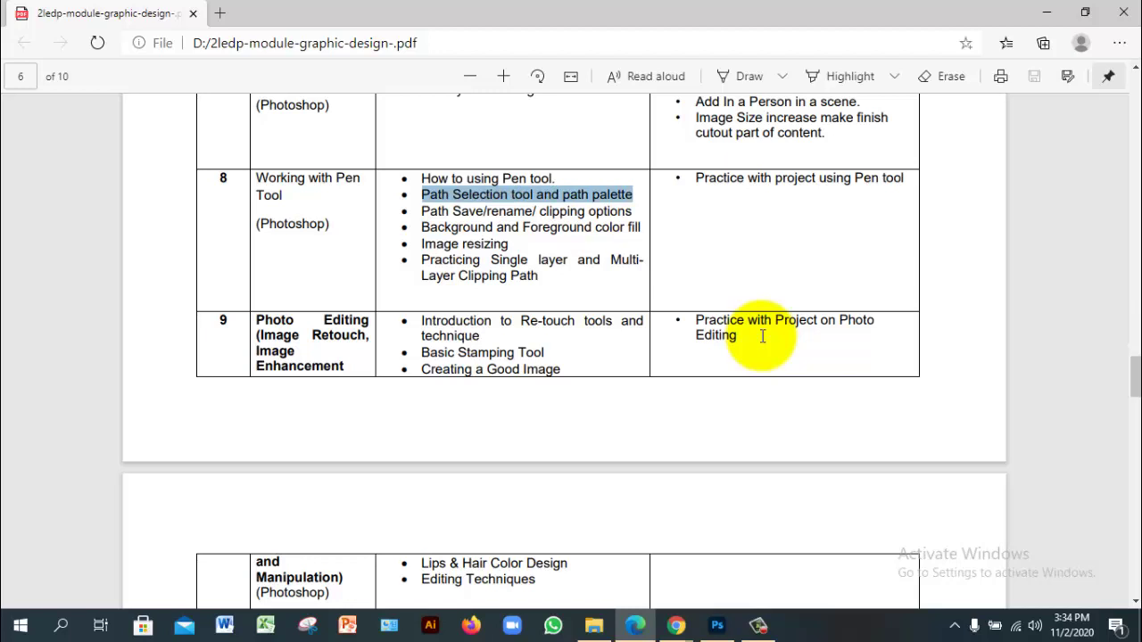
Select the text line "Path Save/rename/ clipping options" in lesson 8 to point out the topic.
key("Down")
key("Home")
key("shift+Right")
key("shift+Right")
key("shift+Right")
key("shift+Right")
key("shift+Right")
key("shift+Right")
key("shift+Right")
key("shift+Right")
key("shift+Right")
key("shift+Right")
key("shift+Right")
key("shift+Right")
key("shift+Right")
key("shift+Right")
key("shift+Right")
key("shift+Right")
key("shift+Right")
key("shift+Right")
key("shift+Right")
key("shift+Right")
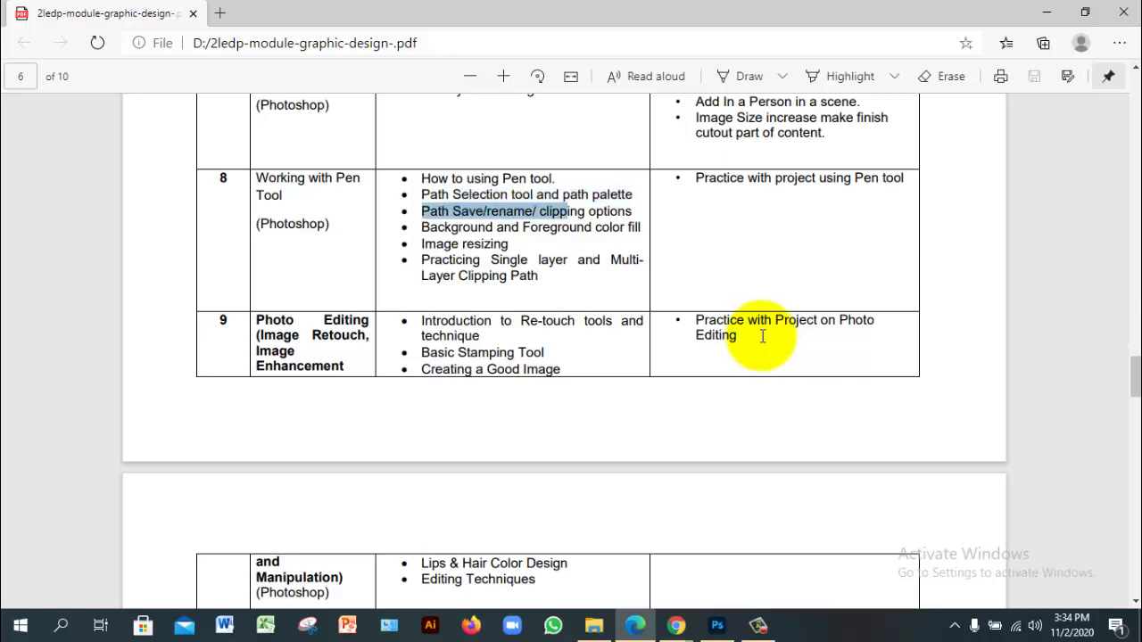
key("shift+Right")
key("shift+Right")
key("shift+Right")
key("shift+Right")
key("shift+Right")
key("shift+Right")
key("shift+Right")
key("shift+Right")
key("shift+Right")
key("shift+Right")
key("shift+Right")
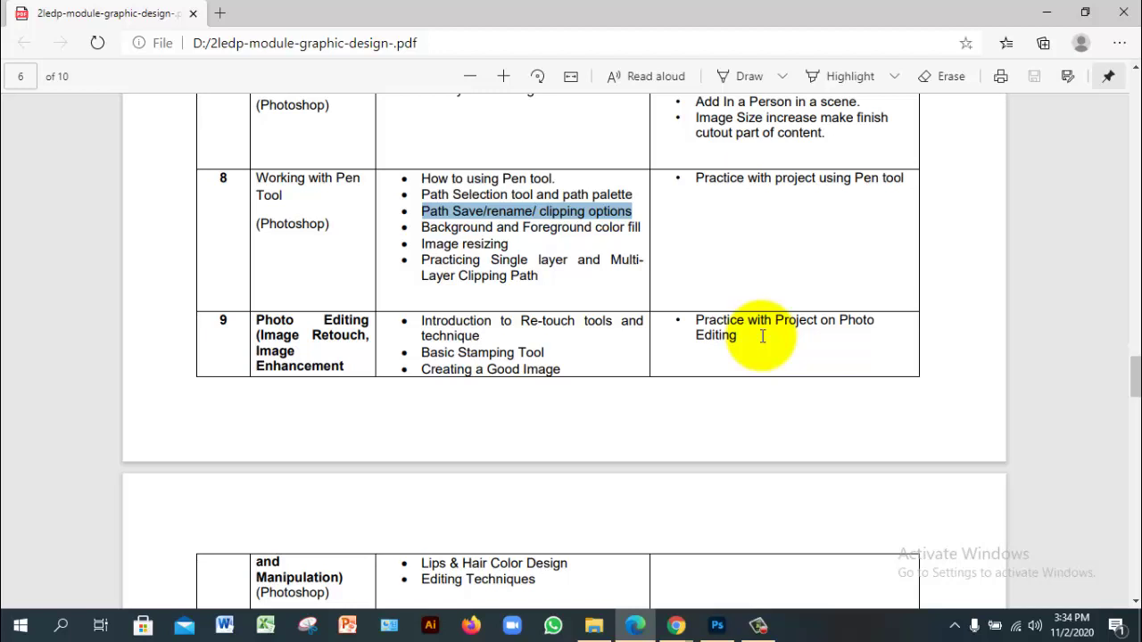
Switch to Photoshop, delete the layer with the blue wave, and close the Untitled-1 document without saving.
key("alt+Tab")
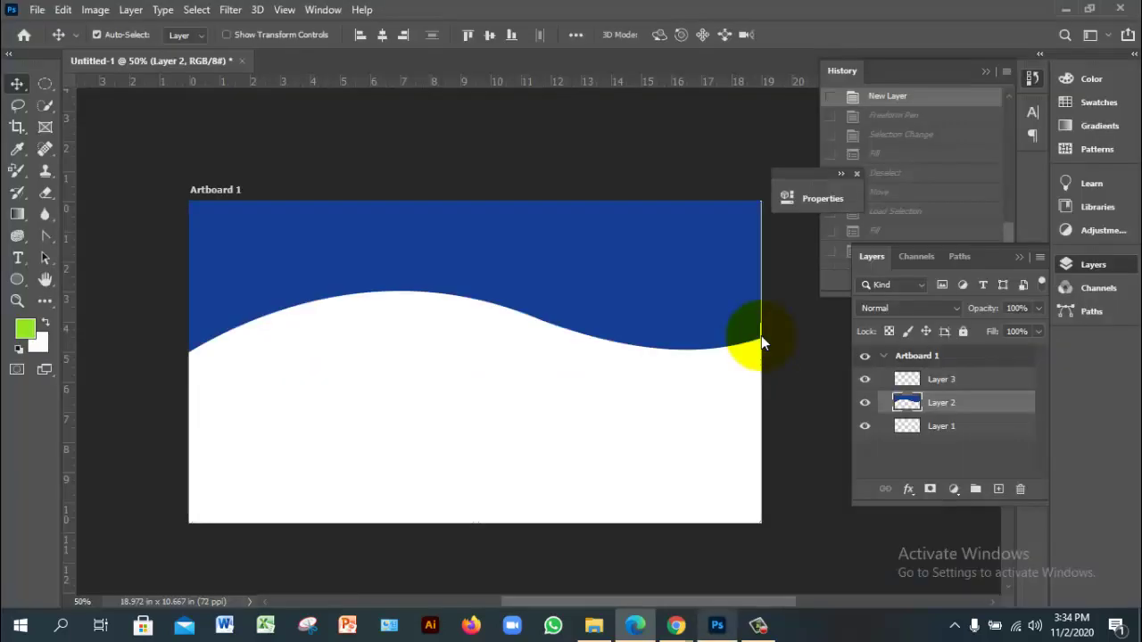
key("Delete")
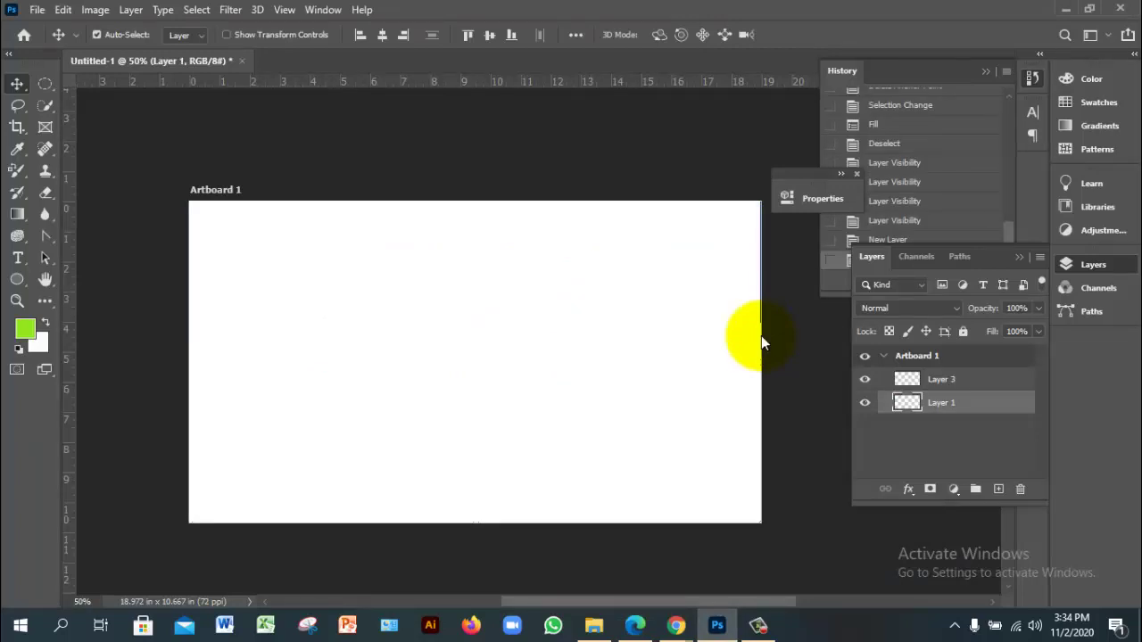
key("ctrl+w")
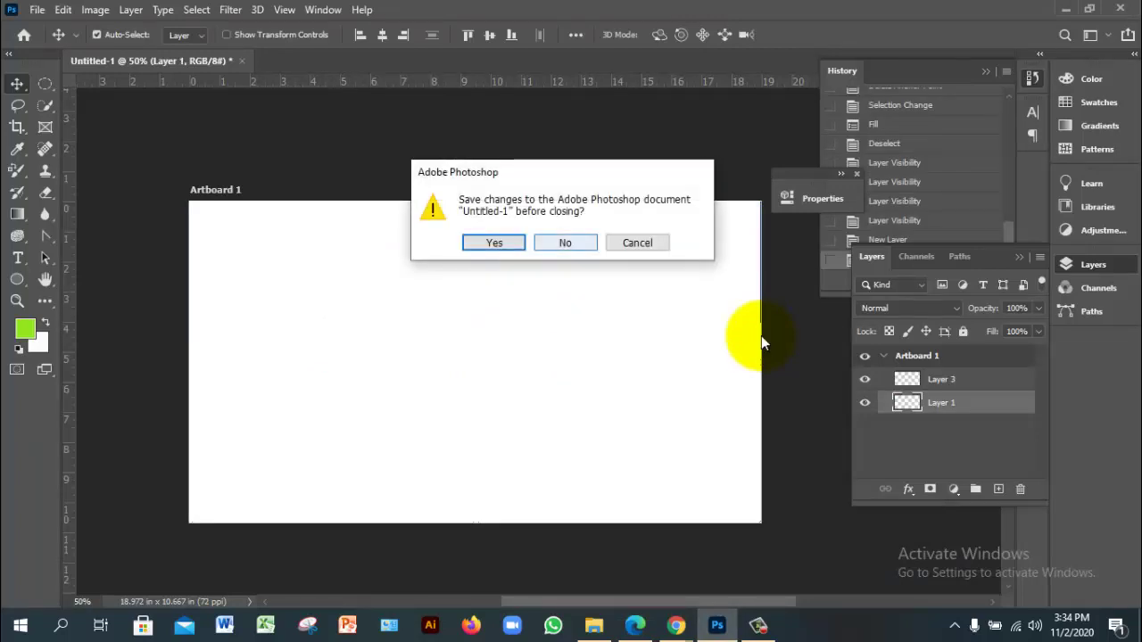
key("n")
key("alt+f")
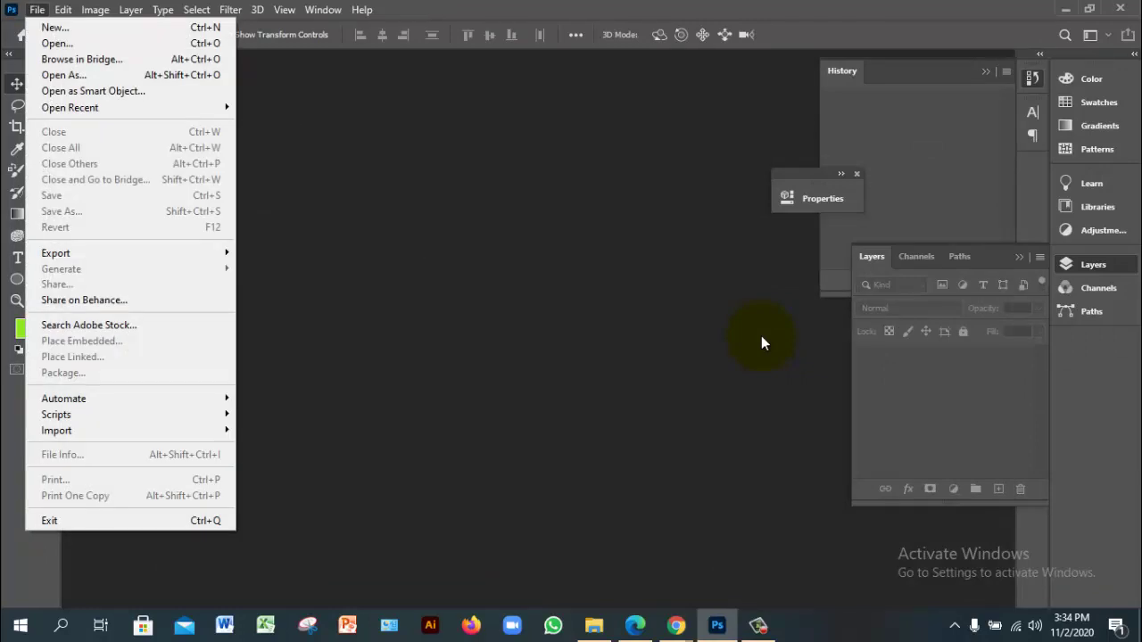
key("Down")
key("Return")
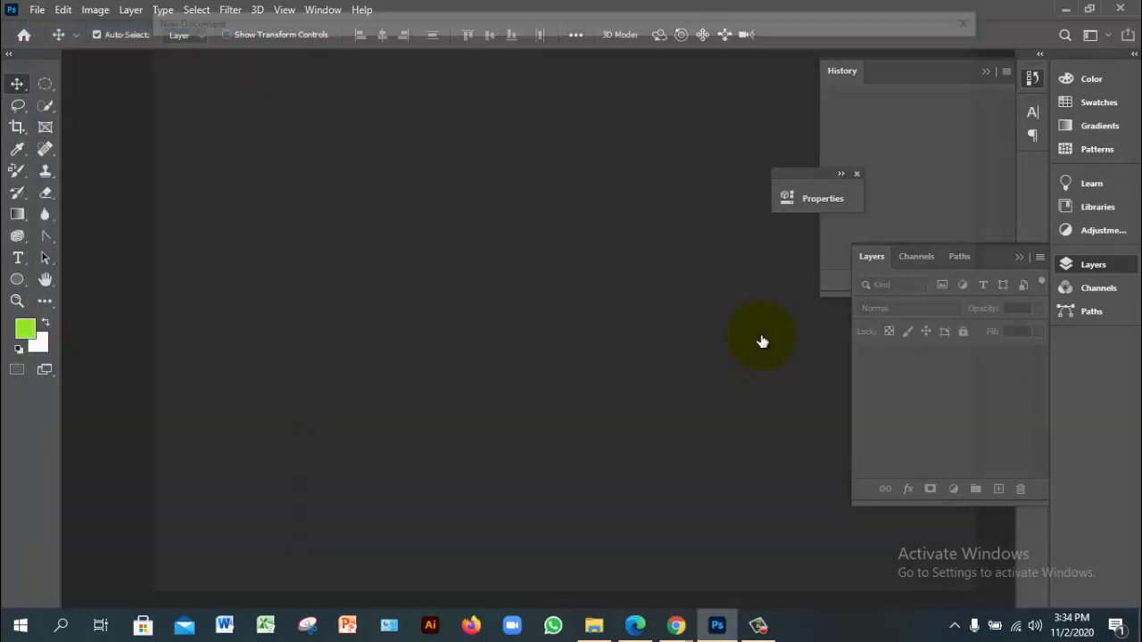
key("Right")
key("Right")
key("Right")
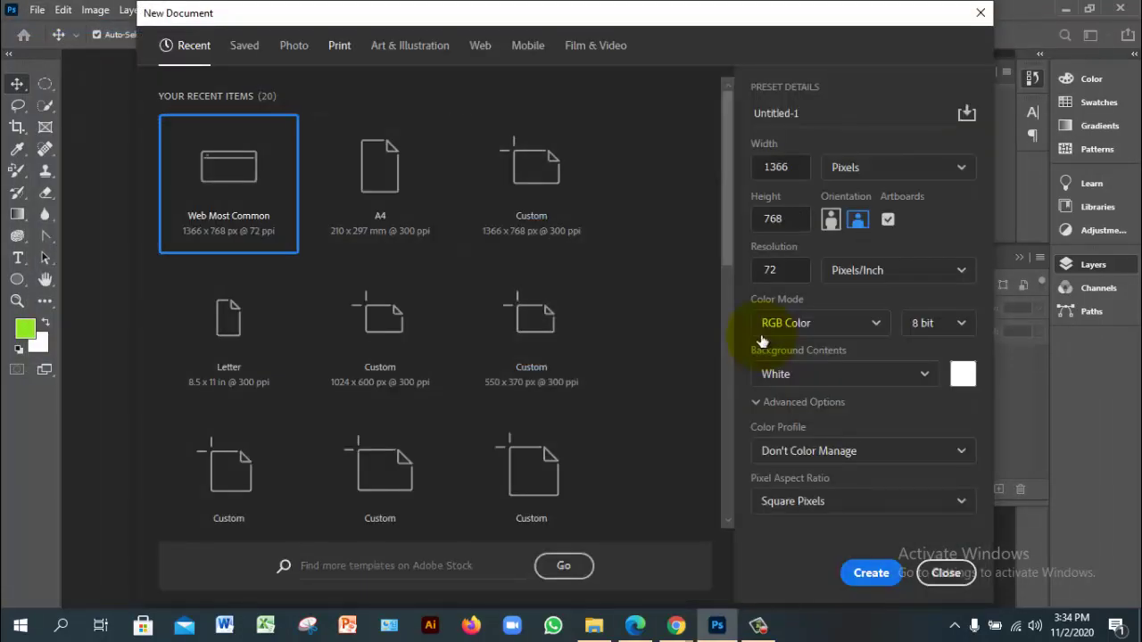
key("Escape")
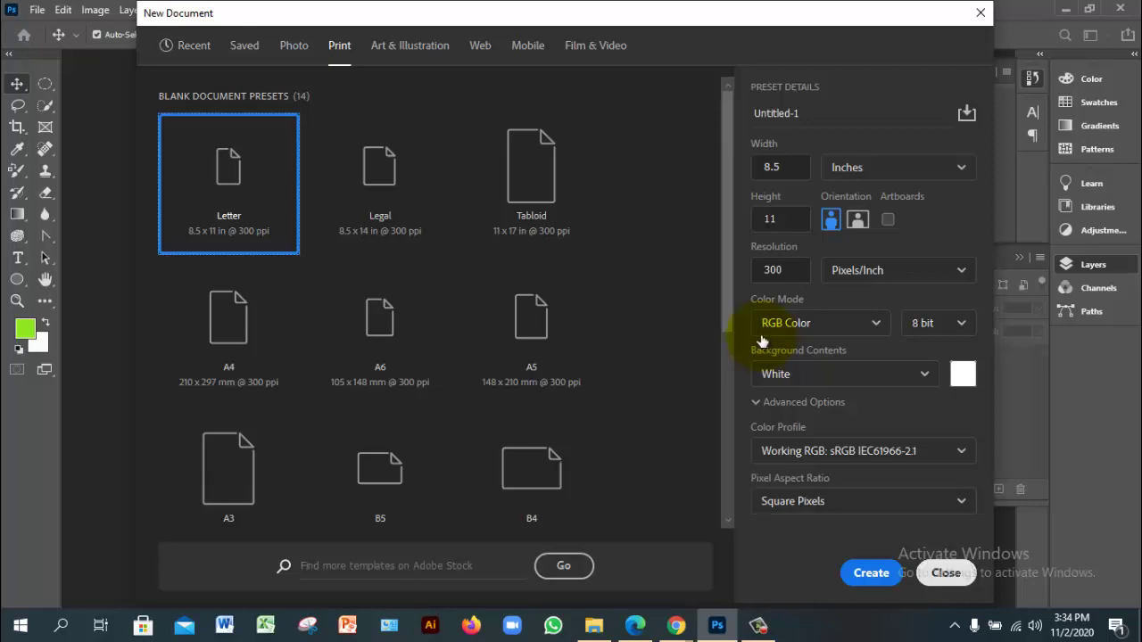
key("alt+f")
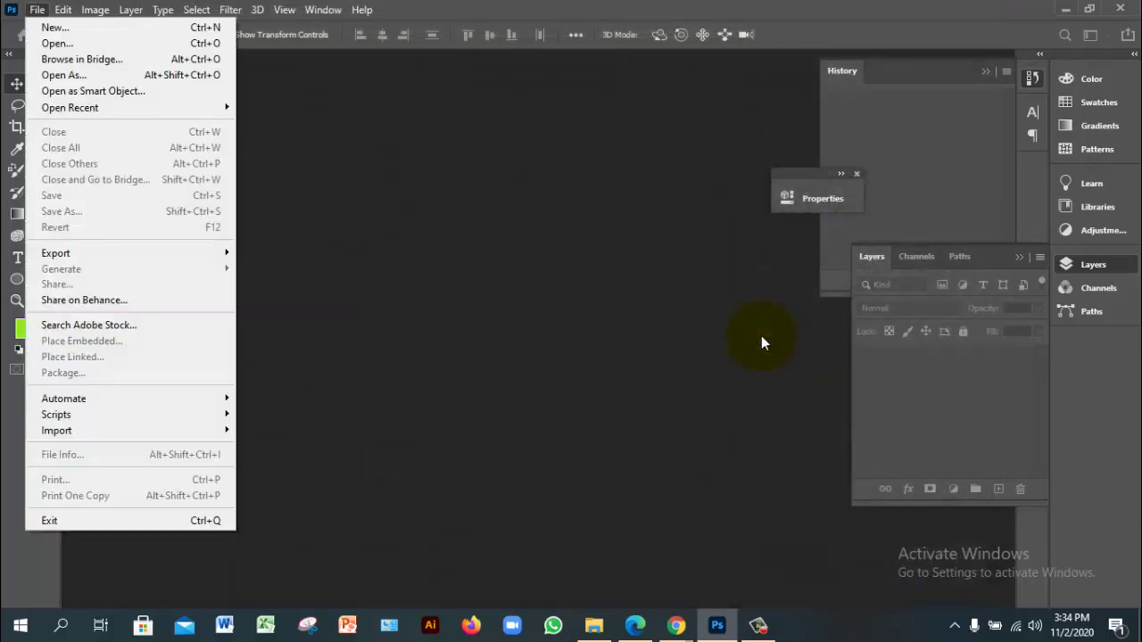
key("Down")
key("Escape")
Open the image "shoe pic" from the pic folder on drive D and convert its background into a normal layer.
key("ctrl+o")
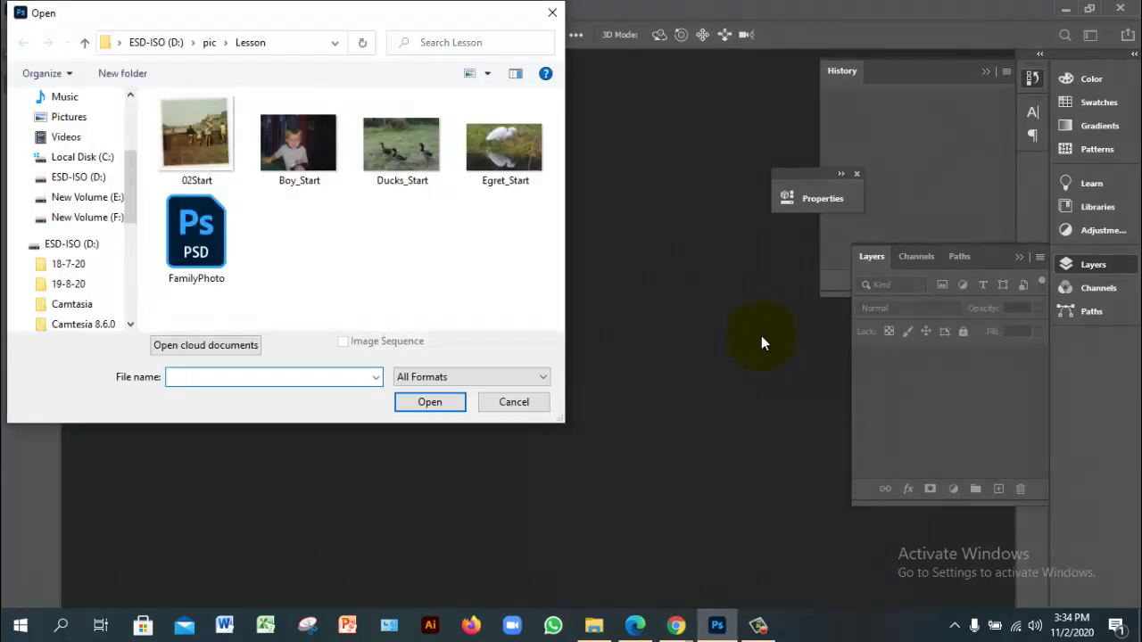
key("alt+Up")
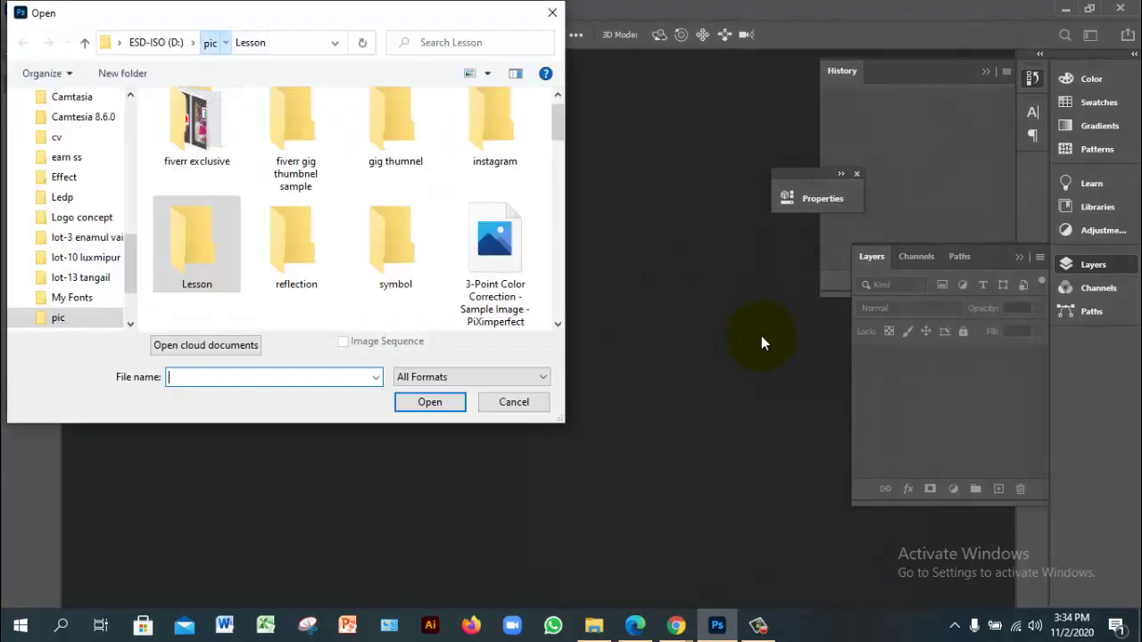
scroll(761, 342, "down", 4)
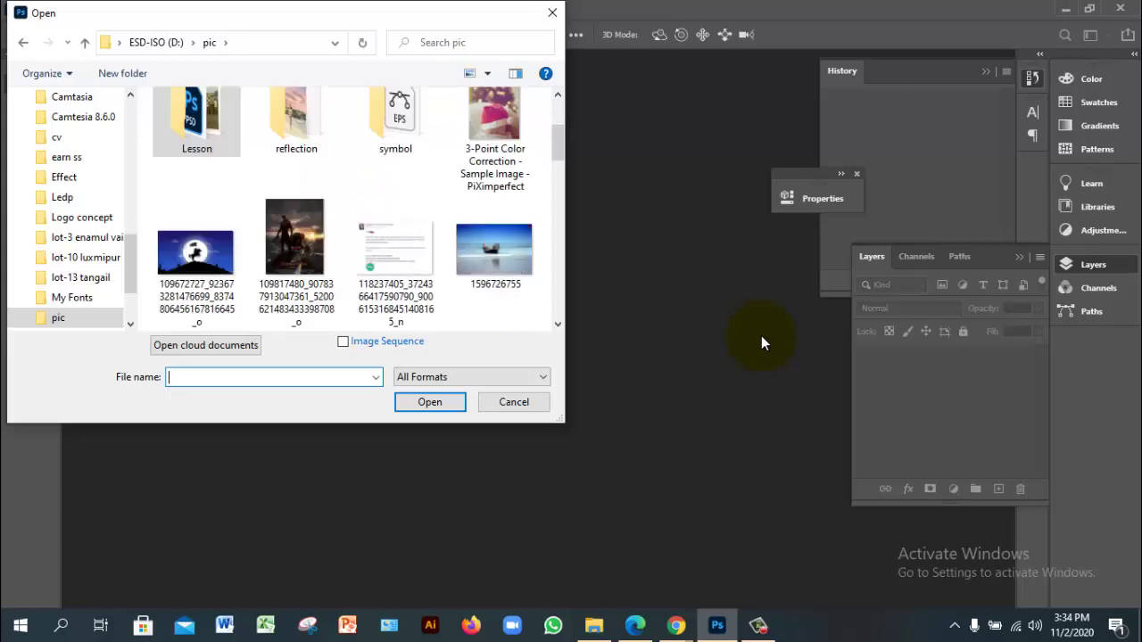
scroll(761, 342, "down", 2)
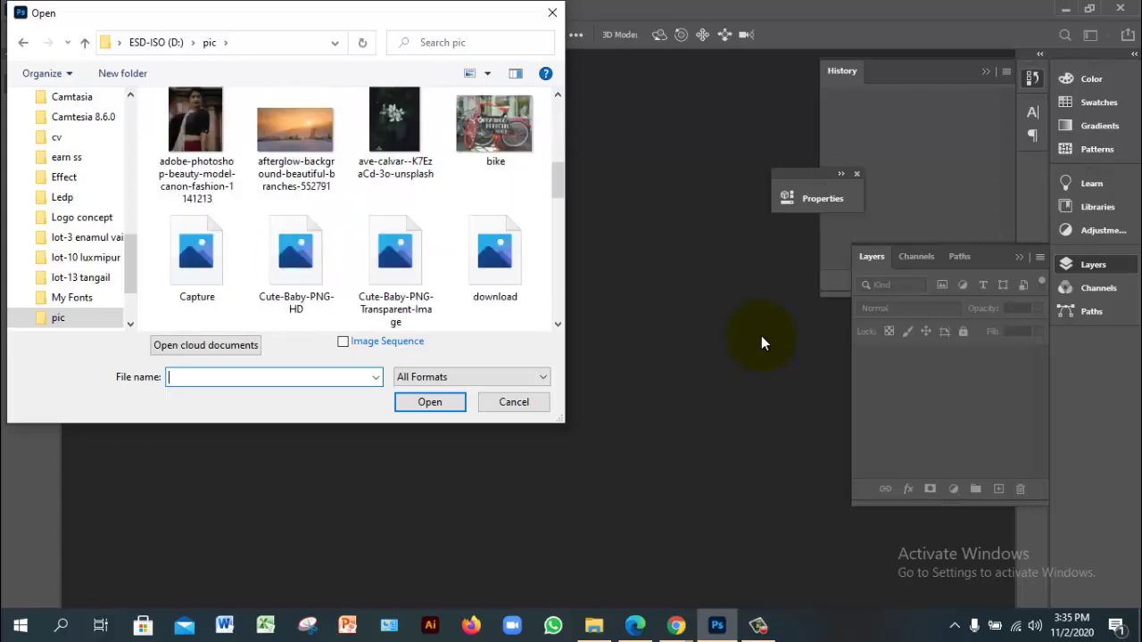
scroll(761, 343, "down", 2)
scroll(762, 342, "down", 2)
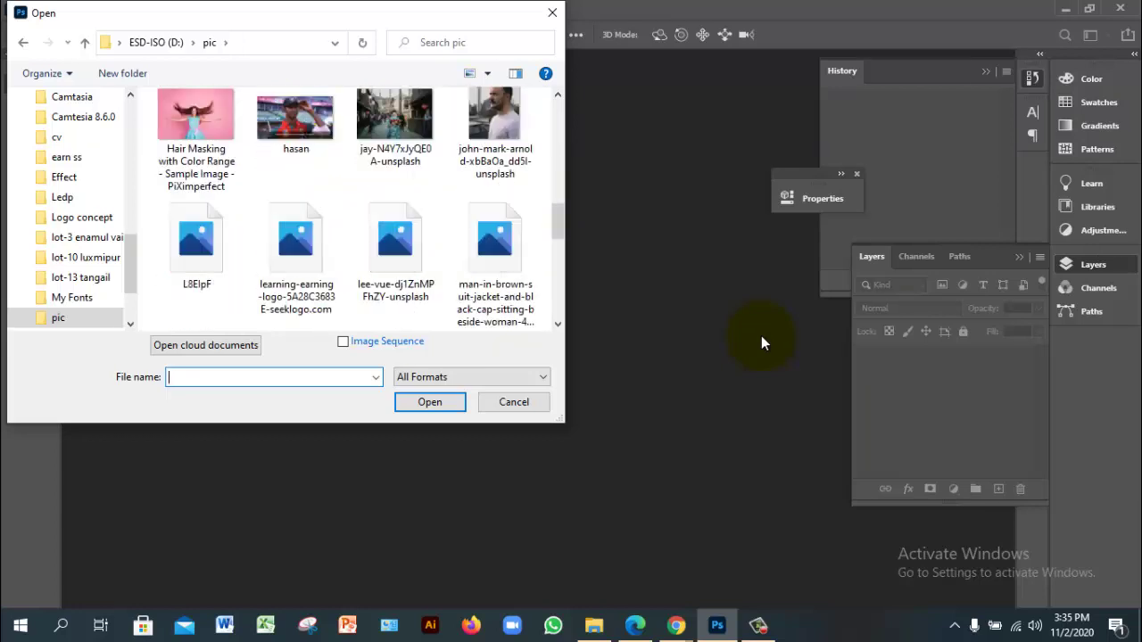
scroll(761, 342, "down", 2)
scroll(762, 343, "down", 2)
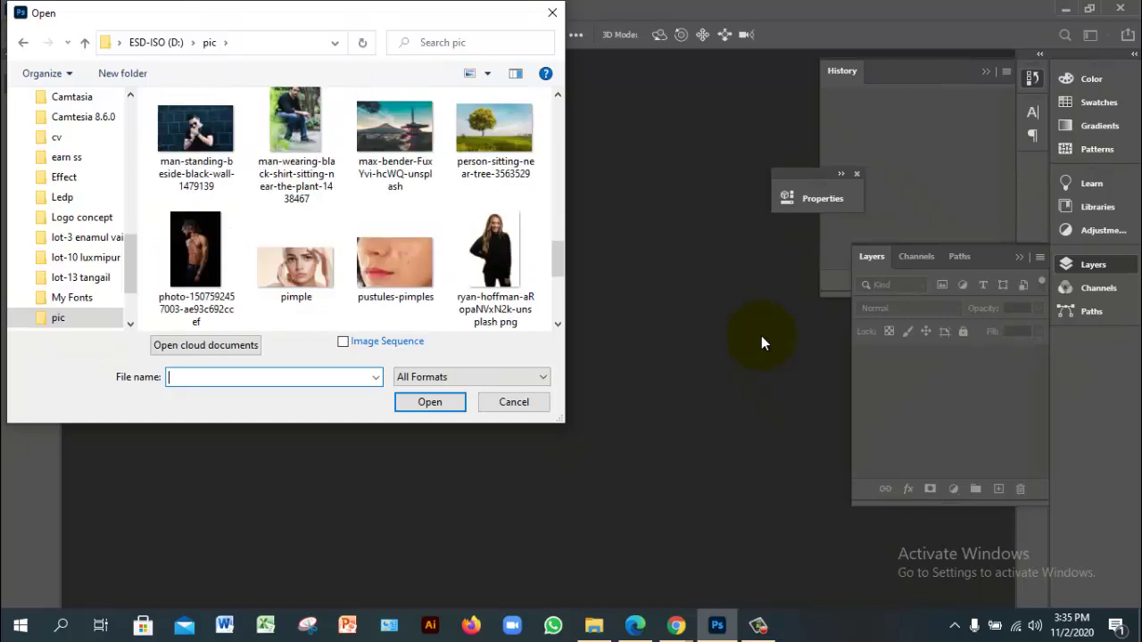
scroll(762, 343, "down", 2)
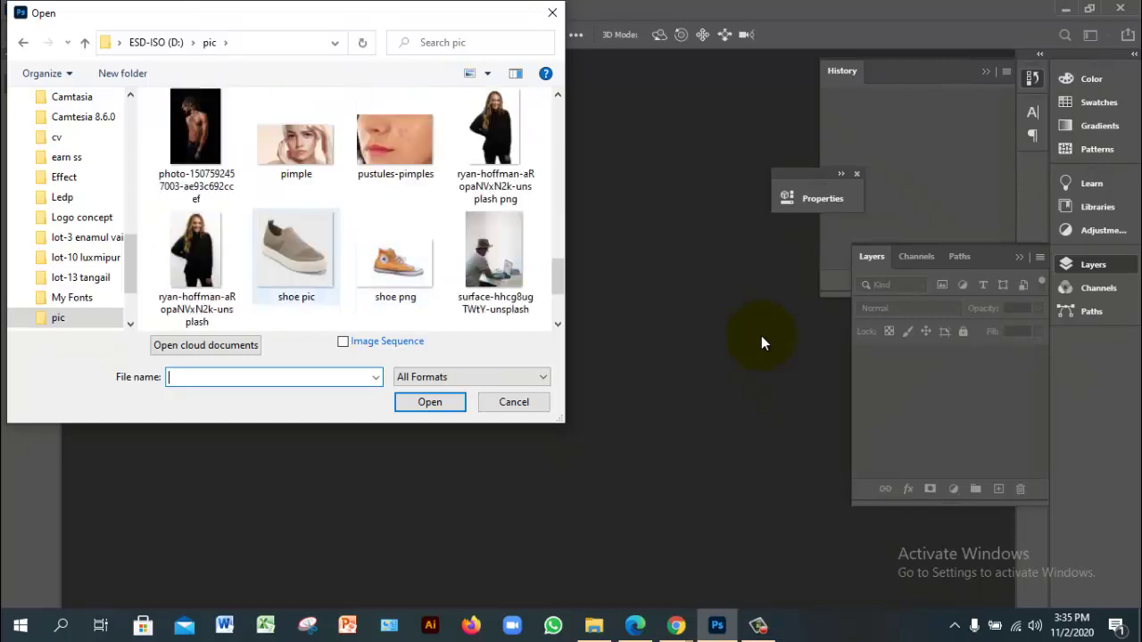
left_click(295, 254)
key("Return")
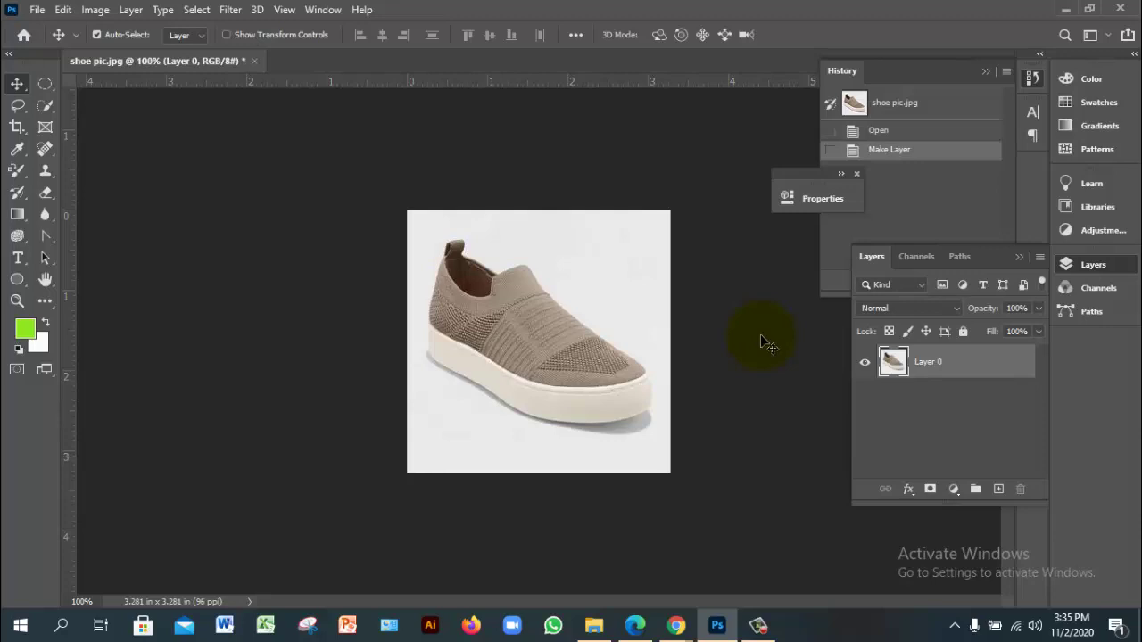
Create a new path for the shoe image and name it "white color".
left_click(761, 335)
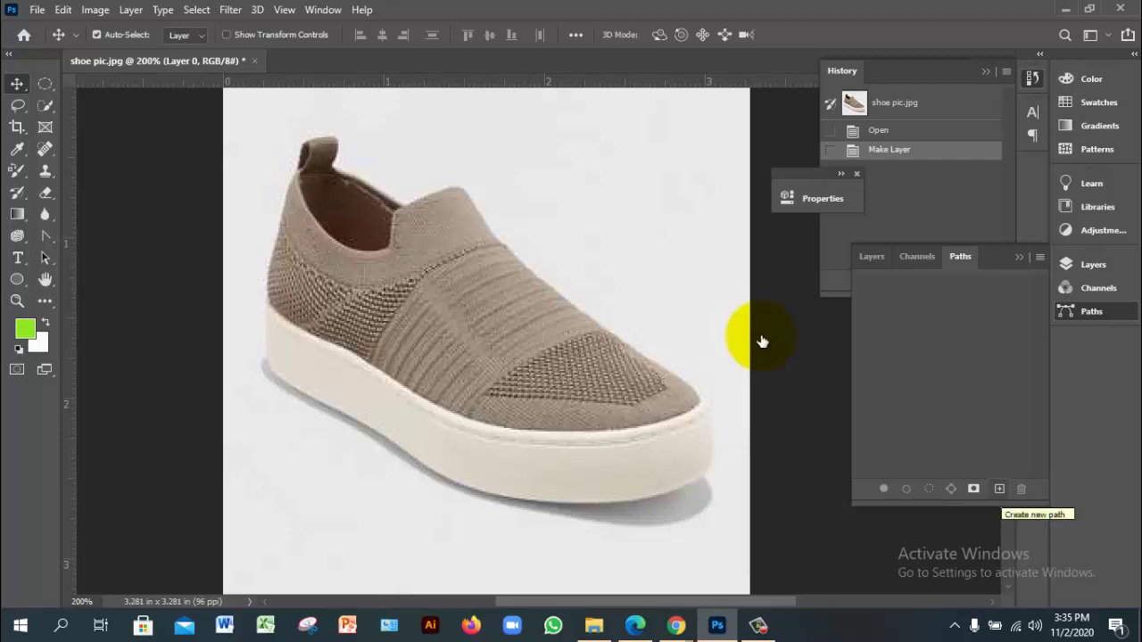
left_click(999, 488)
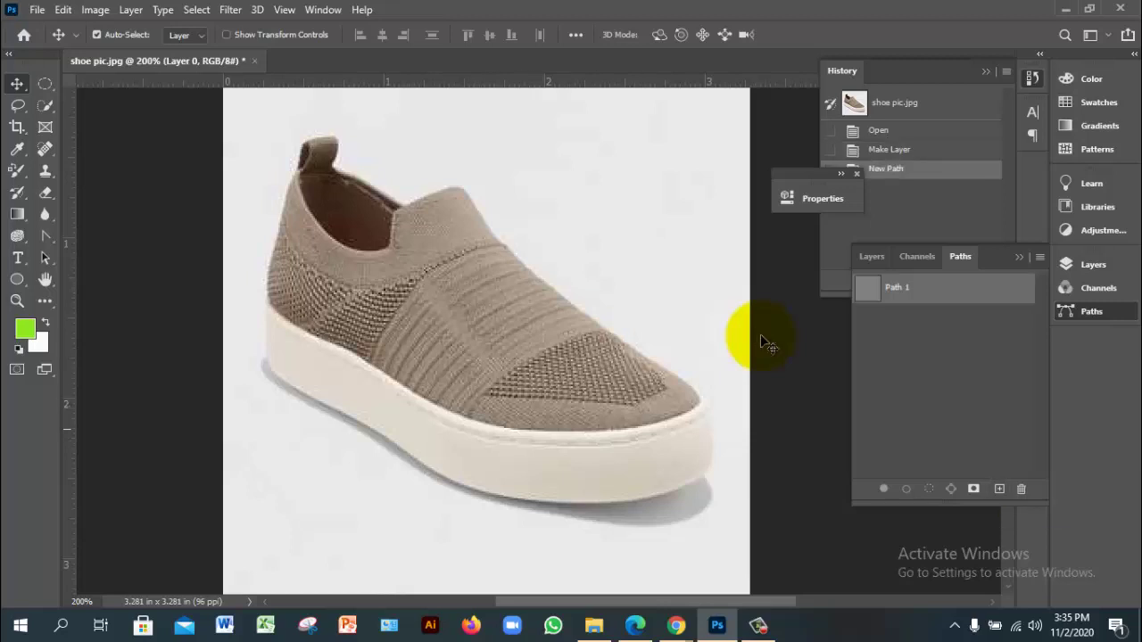
double_click(896, 286)
type("white color")
key("Return")
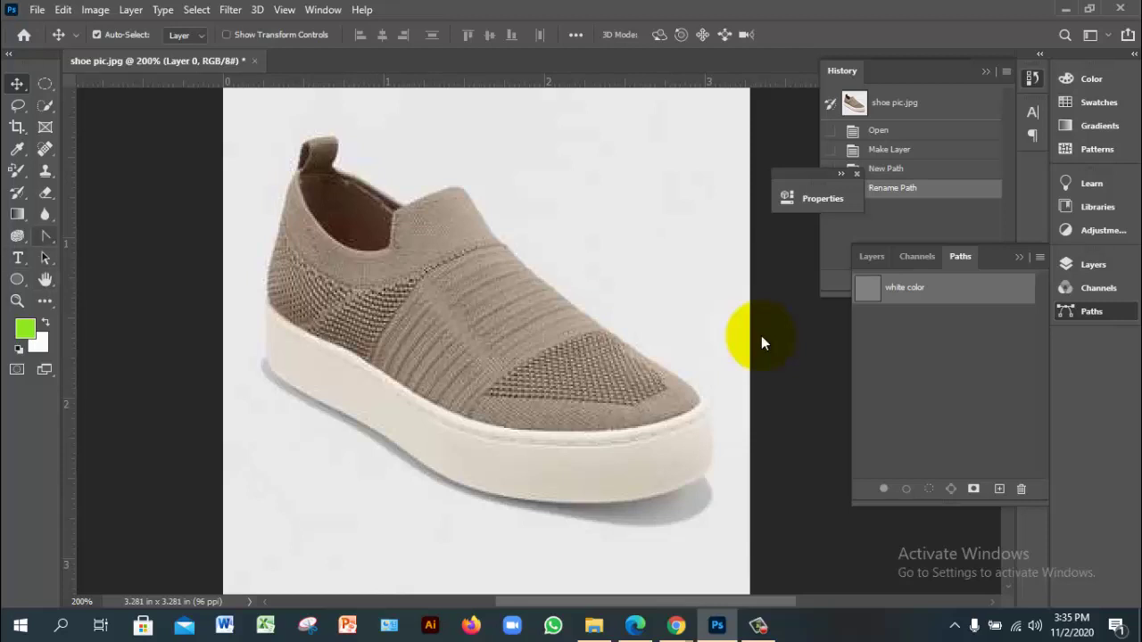
Start a Pen tool path at the heel where the upper meets the white sole and add a curved anchor along the seam.
key("p")
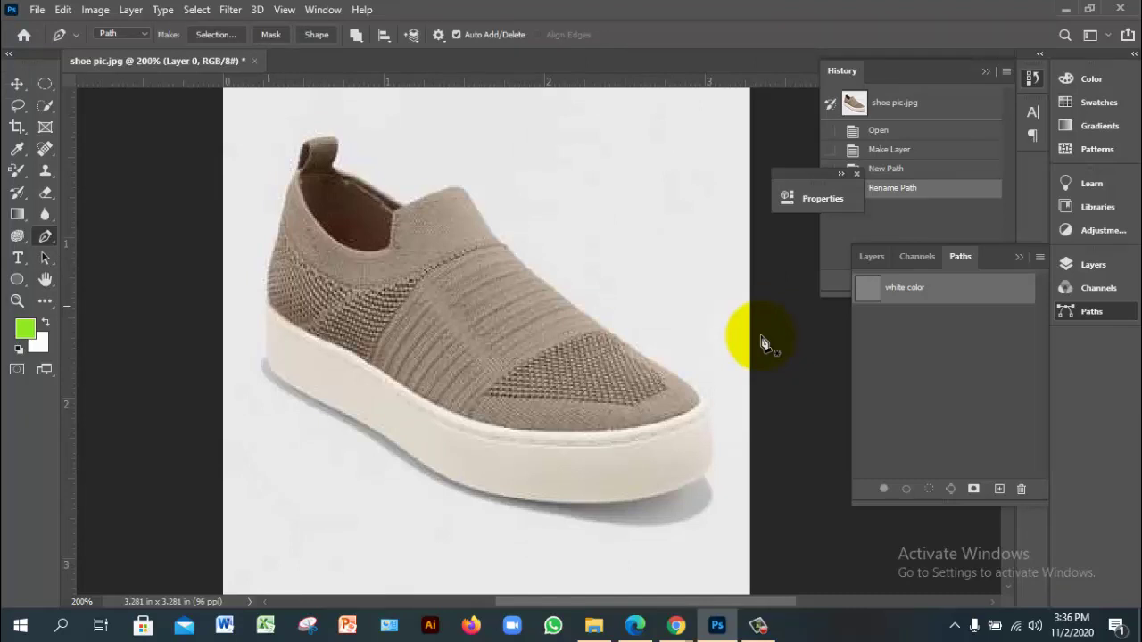
left_click(763, 342)
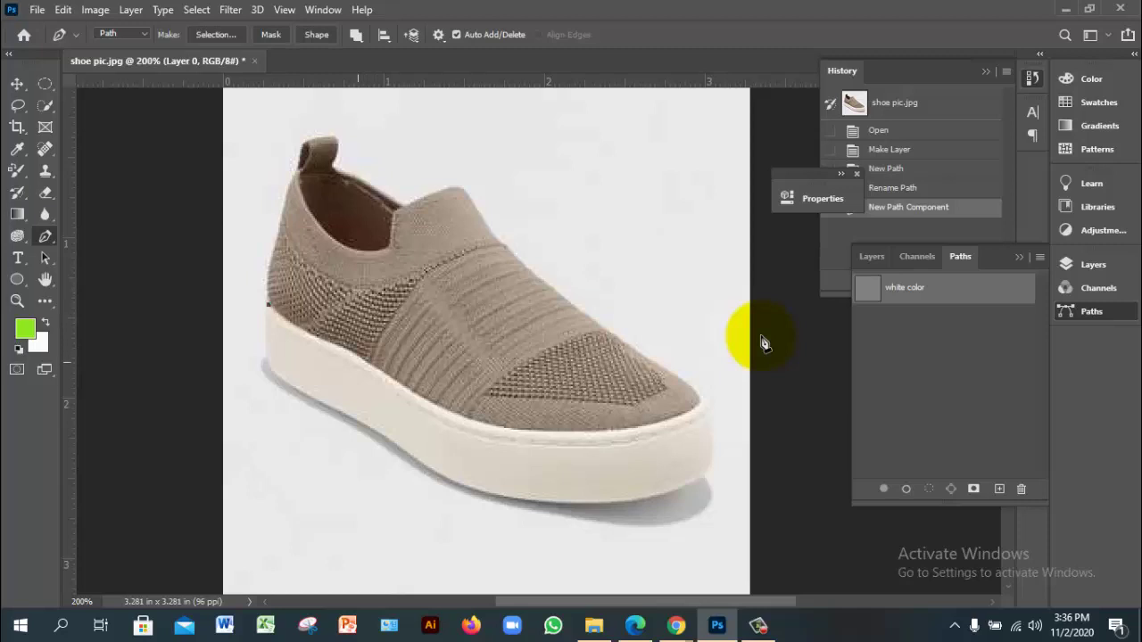
left_click_drag(338, 346, 373, 355)
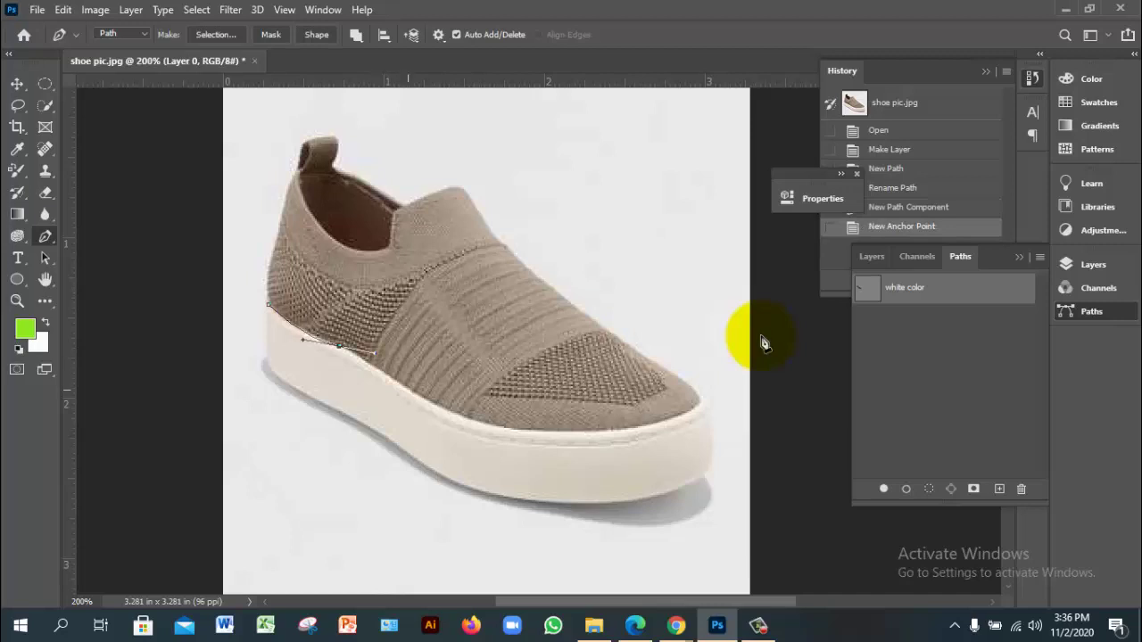
left_click_drag(409, 392, 443, 403)
key("ctrl+plus")
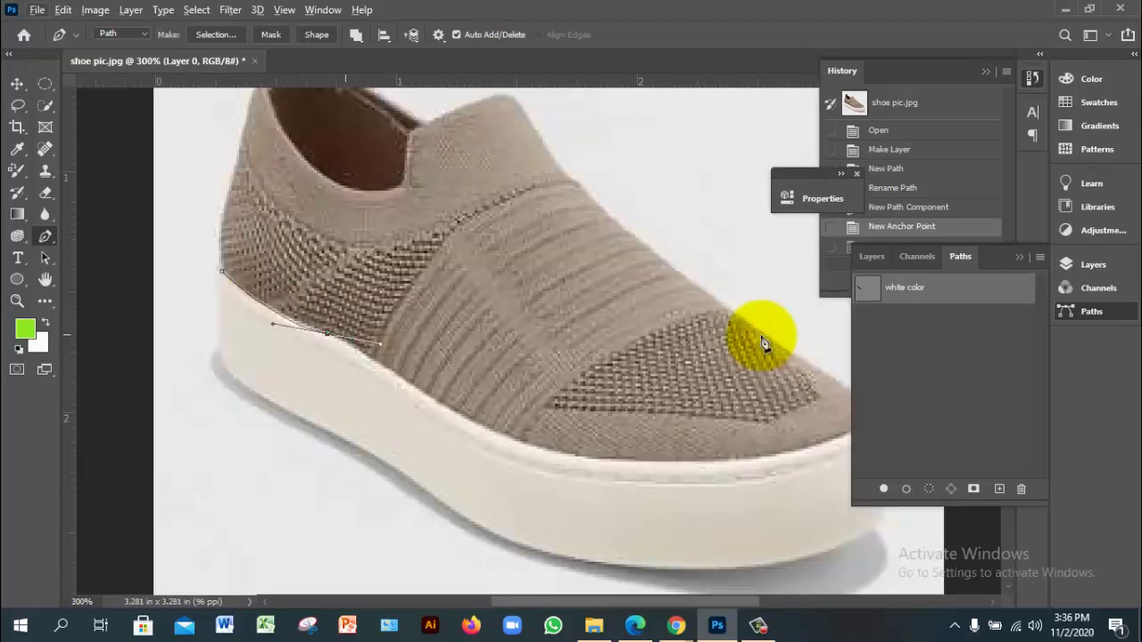
left_click_drag(427, 397, 446, 410)
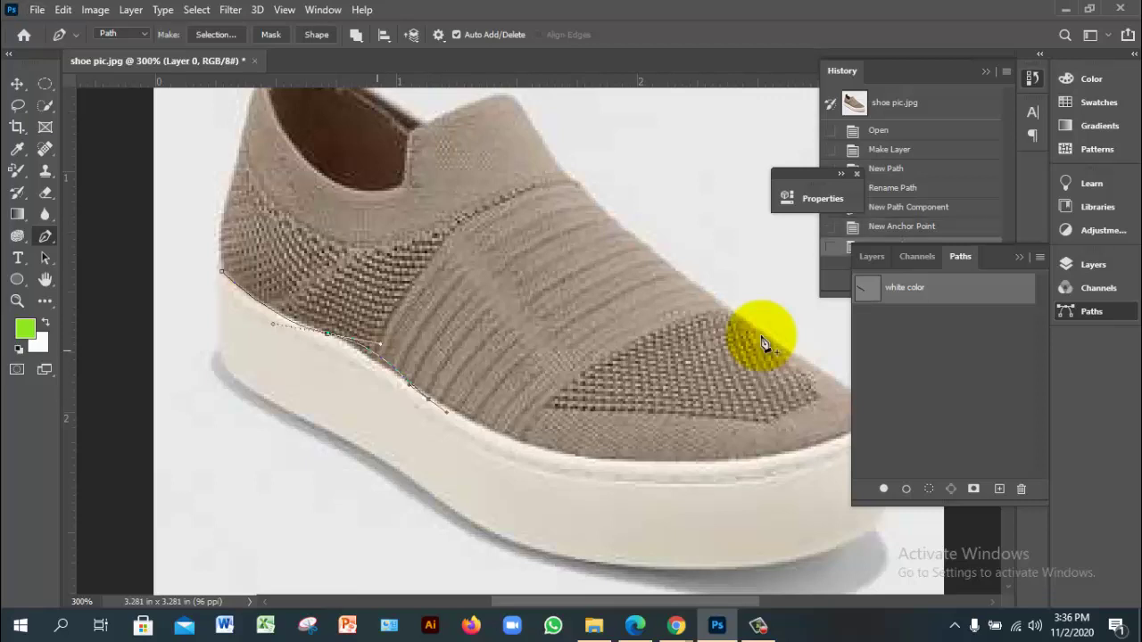
key("ctrl+z")
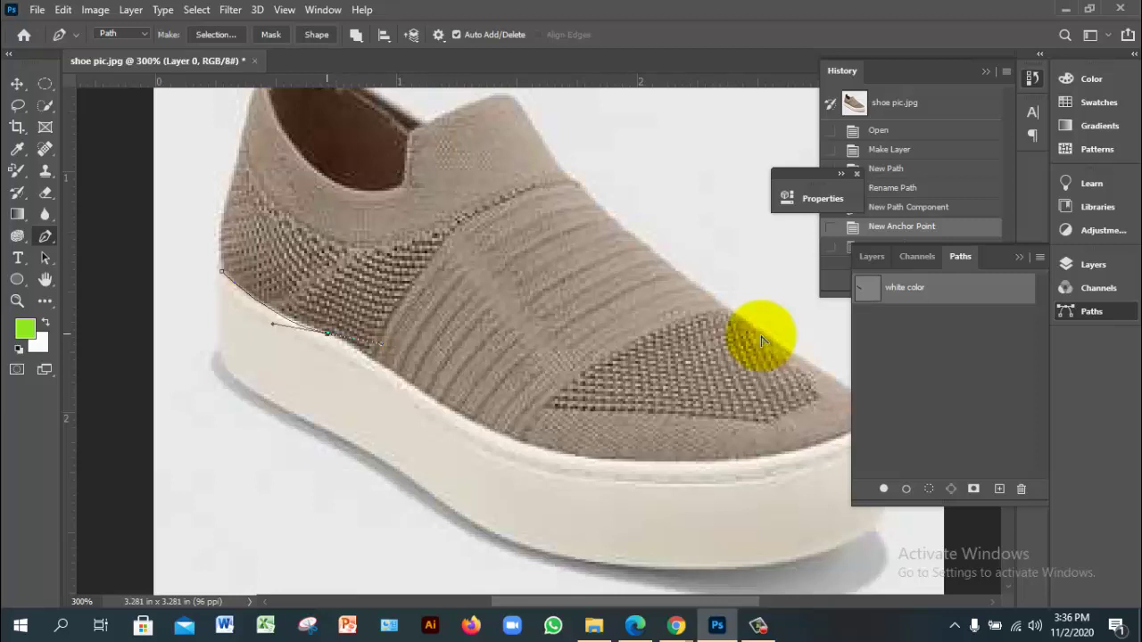
Remove the second anchor's outgoing handle and extend the path along the sole's upper edge with two curved anchors, dropping each outgoing handle.
left_click(763, 343)
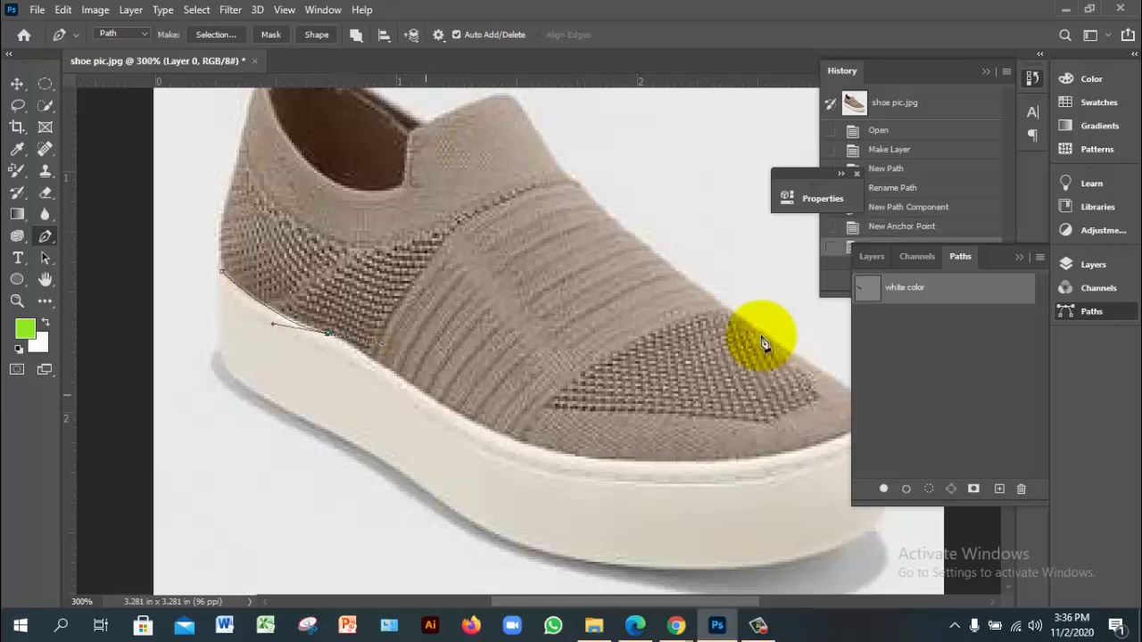
left_click(426, 395)
left_click_drag(450, 417, 449, 424)
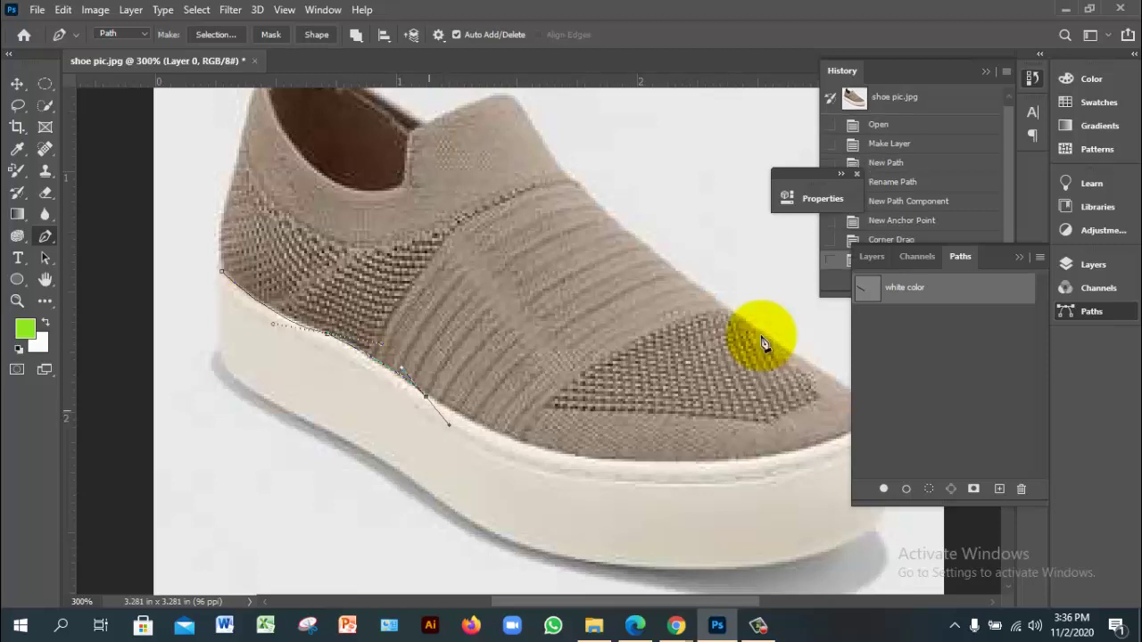
left_click(426, 396)
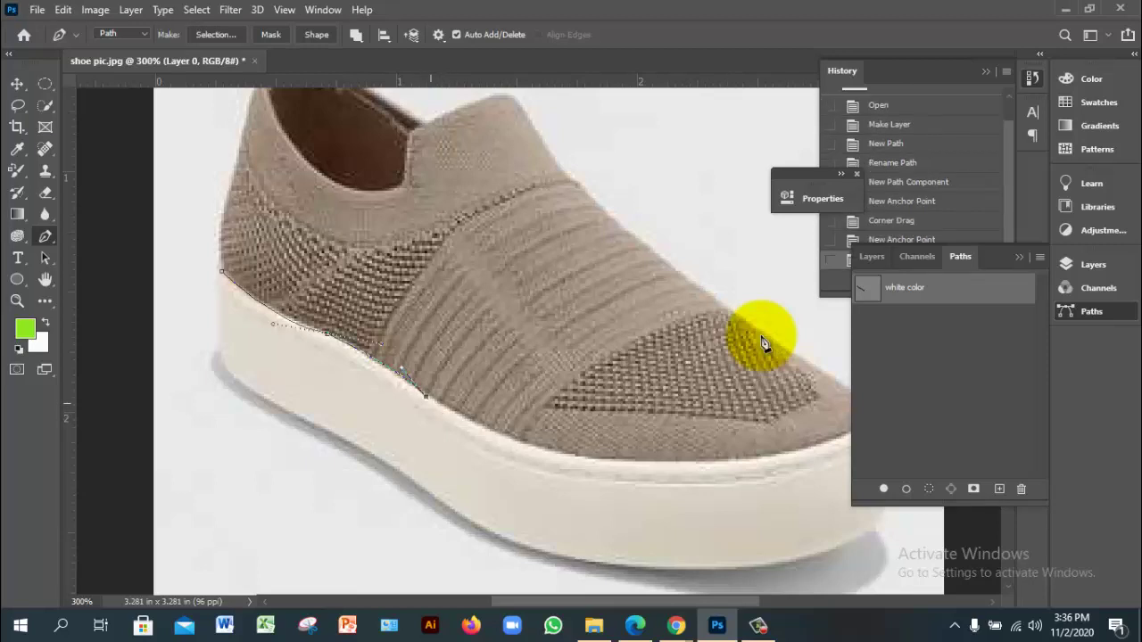
left_click_drag(586, 459, 647, 462)
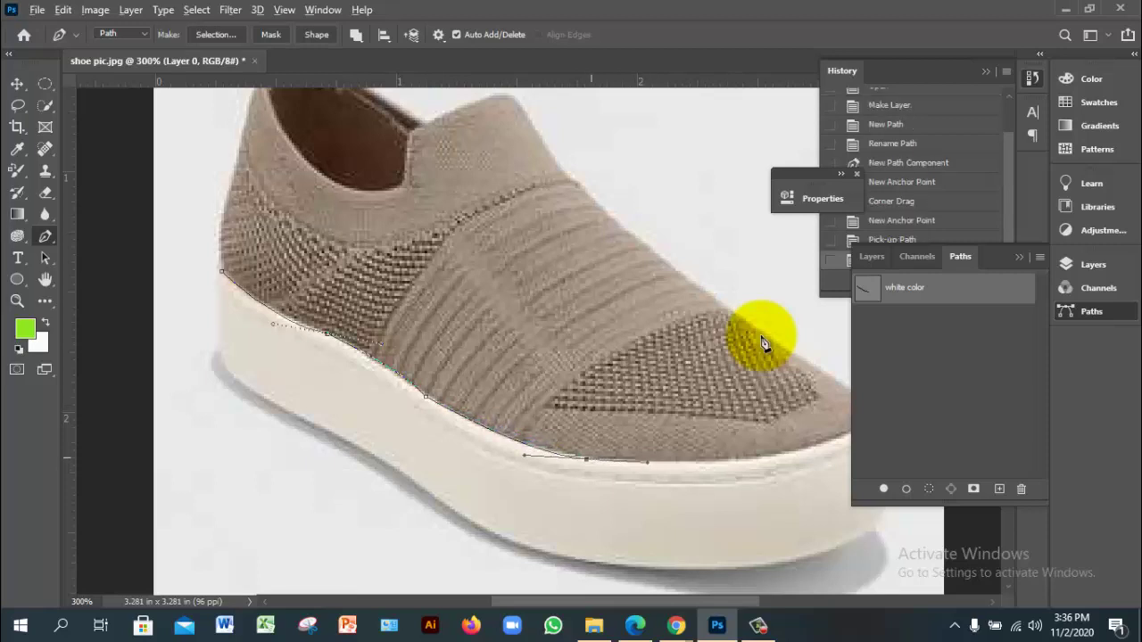
left_click(586, 459)
Continue the path along the seam to the toe tip and down the sole's front edge, removing the outgoing handle at both anchors.
left_click_drag(759, 334, 552, 300)
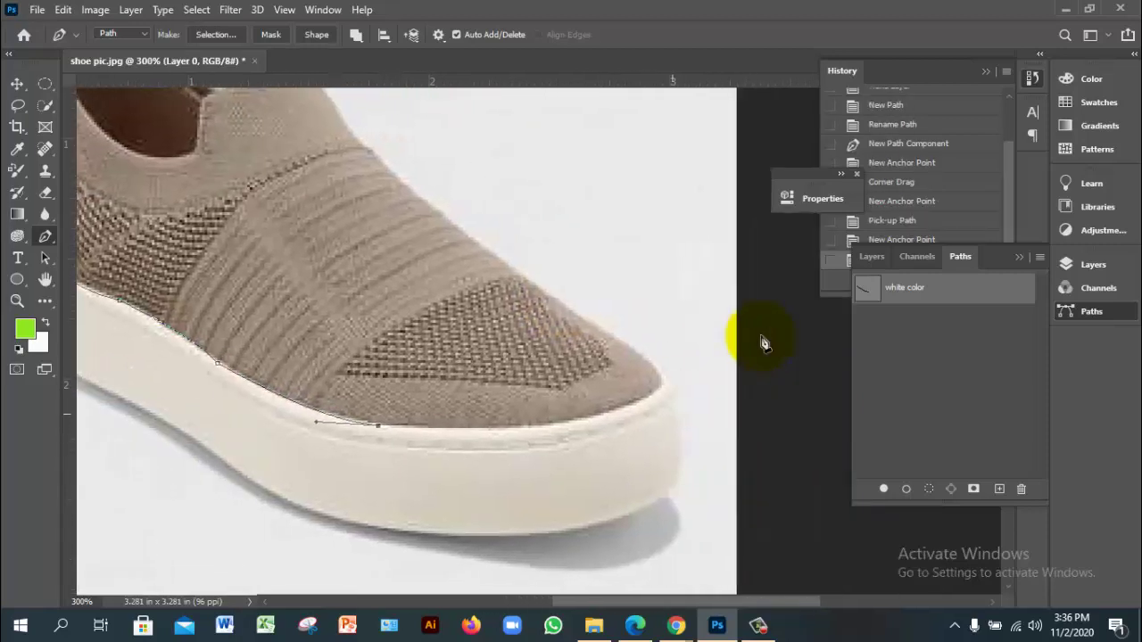
left_click_drag(664, 379, 724, 308)
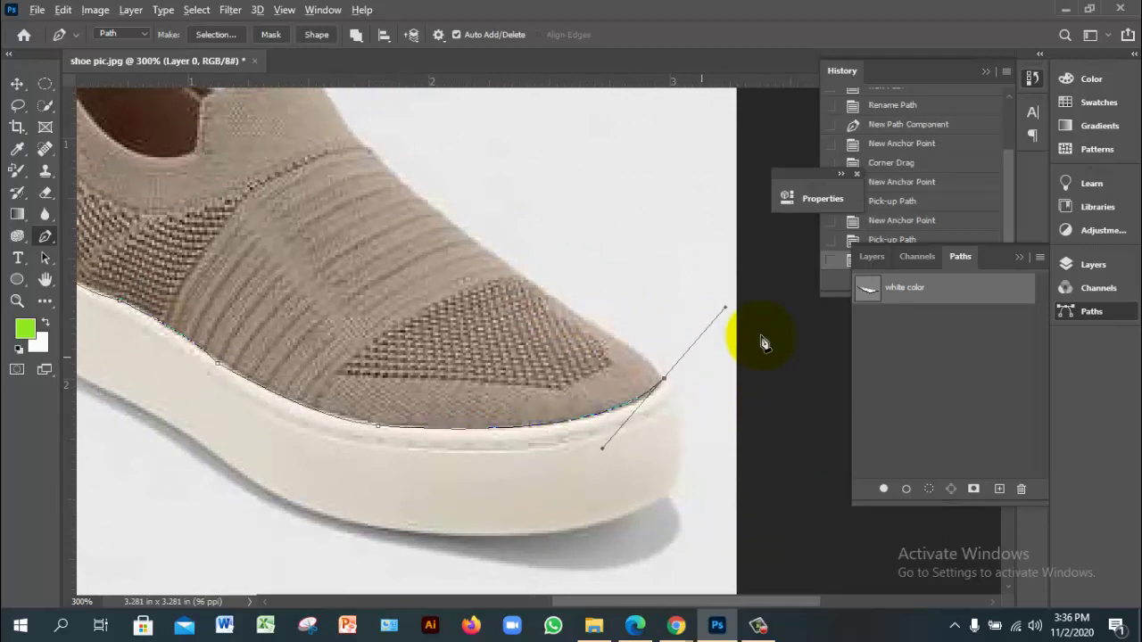
left_click(764, 343)
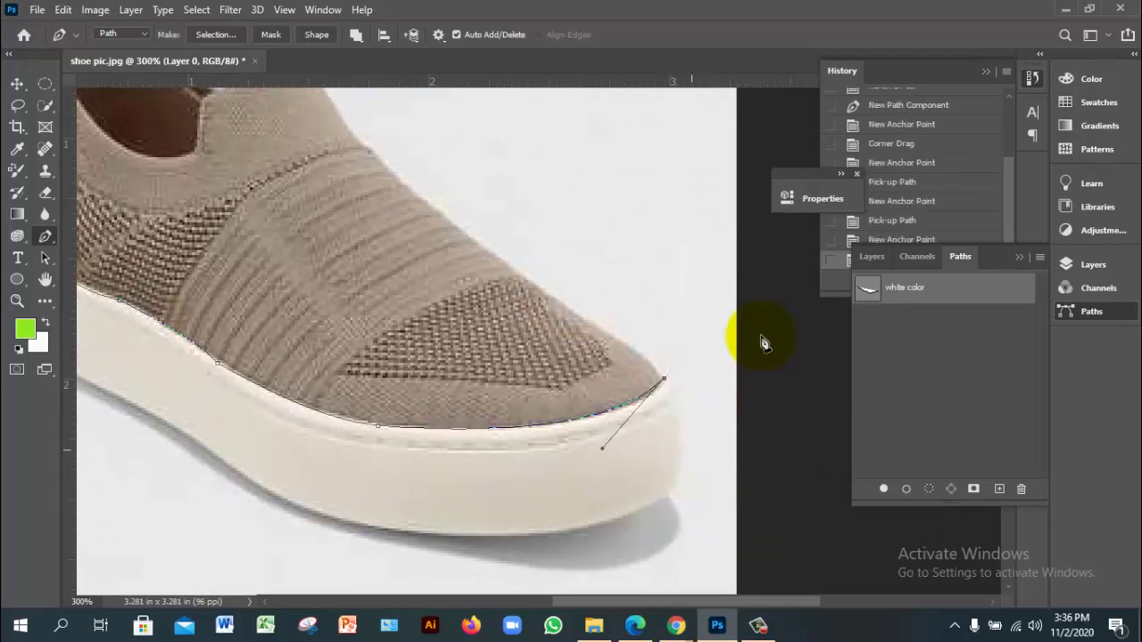
left_click_drag(674, 491, 661, 527)
left_click_drag(760, 339, 764, 345)
left_click(765, 345)
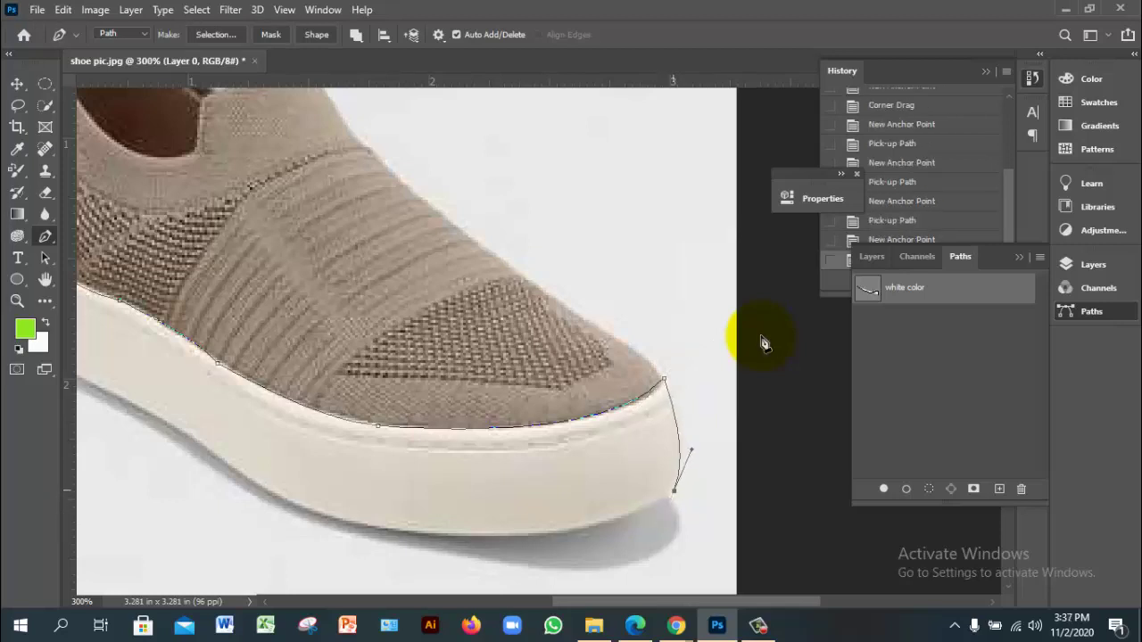
Continue the path along the sole's bottom edge from the toe with two curved anchors, removing the outgoing handle at each.
left_click_drag(391, 531, 850, 517)
left_click(390, 531)
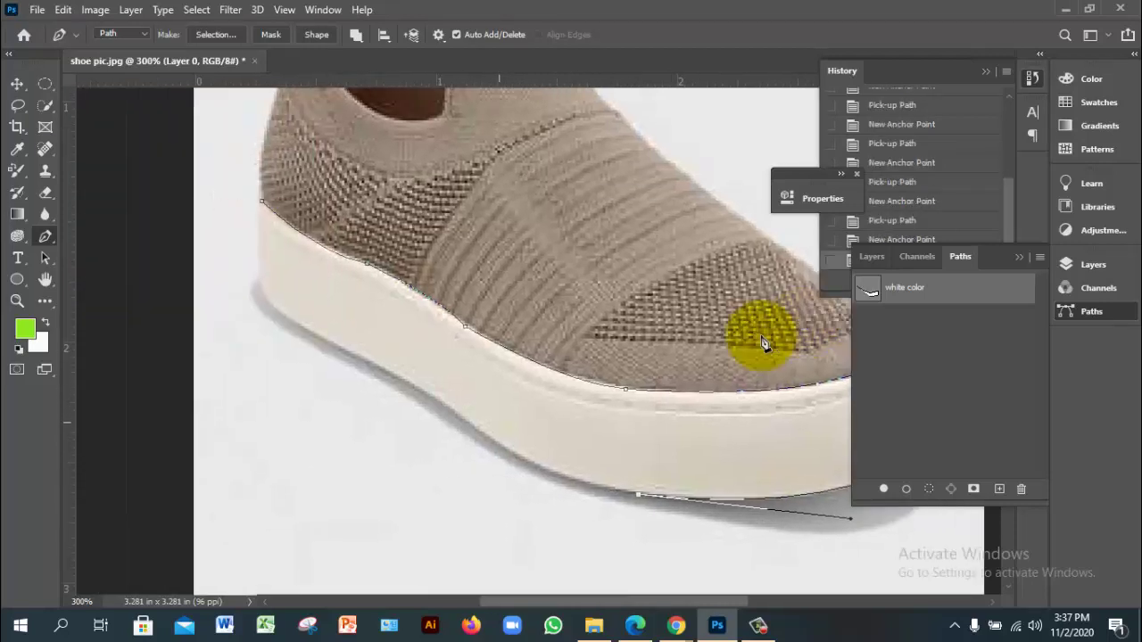
left_click_drag(488, 436, 426, 387)
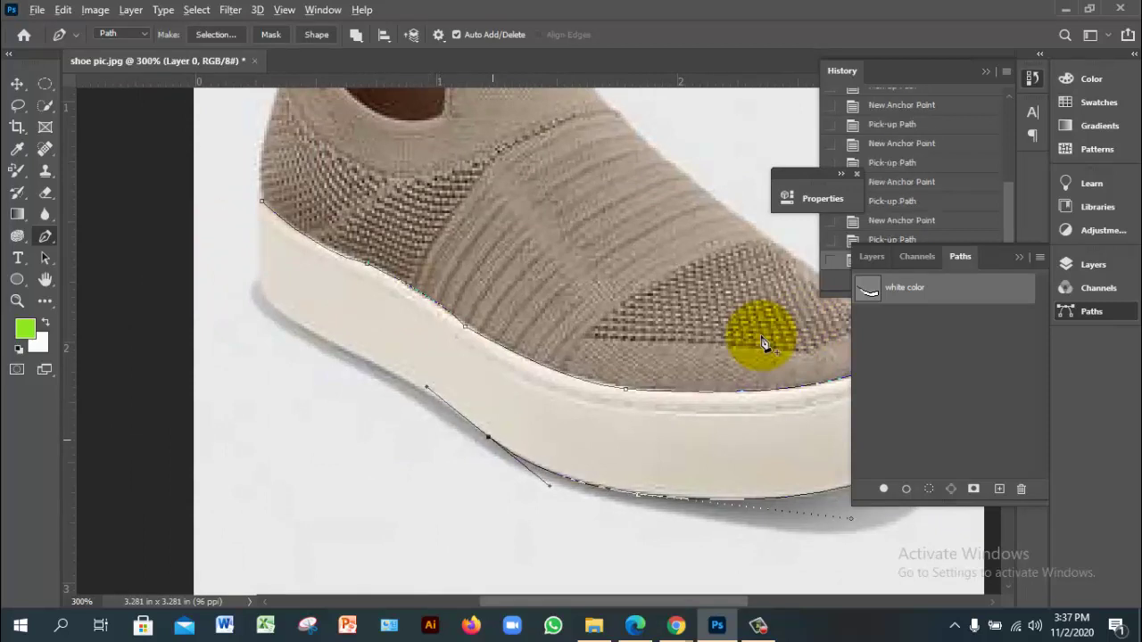
left_click(488, 436, "alt")
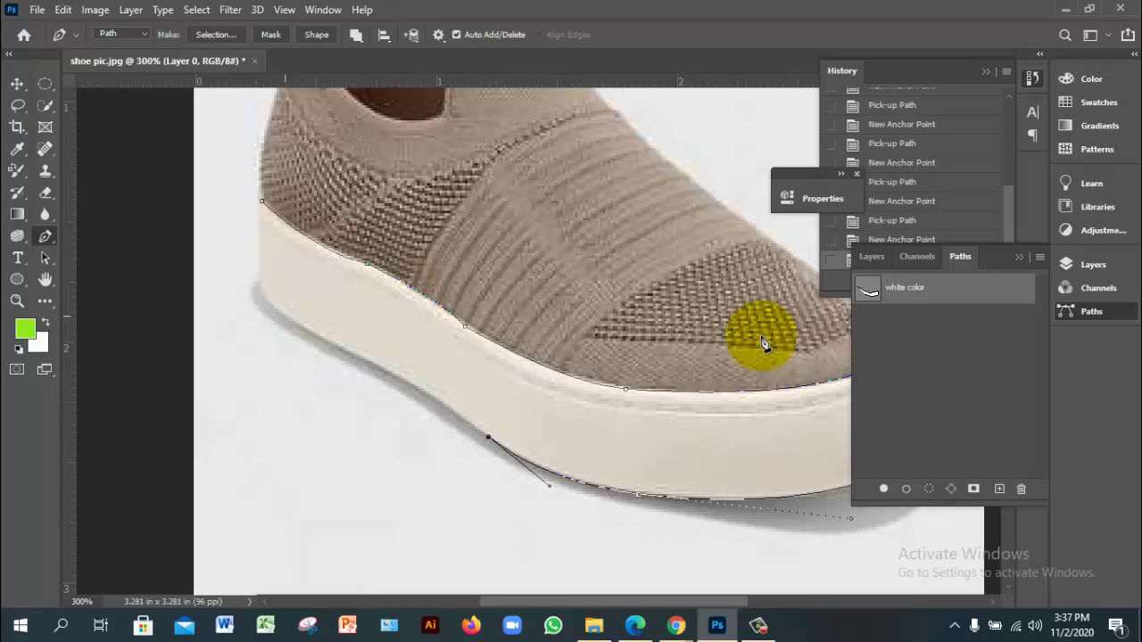
Extend the path around the heel's lower corner and up its back edge with two curved anchors without outgoing handles, closing it at the starting anchor.
left_click_drag(285, 316, 217, 291)
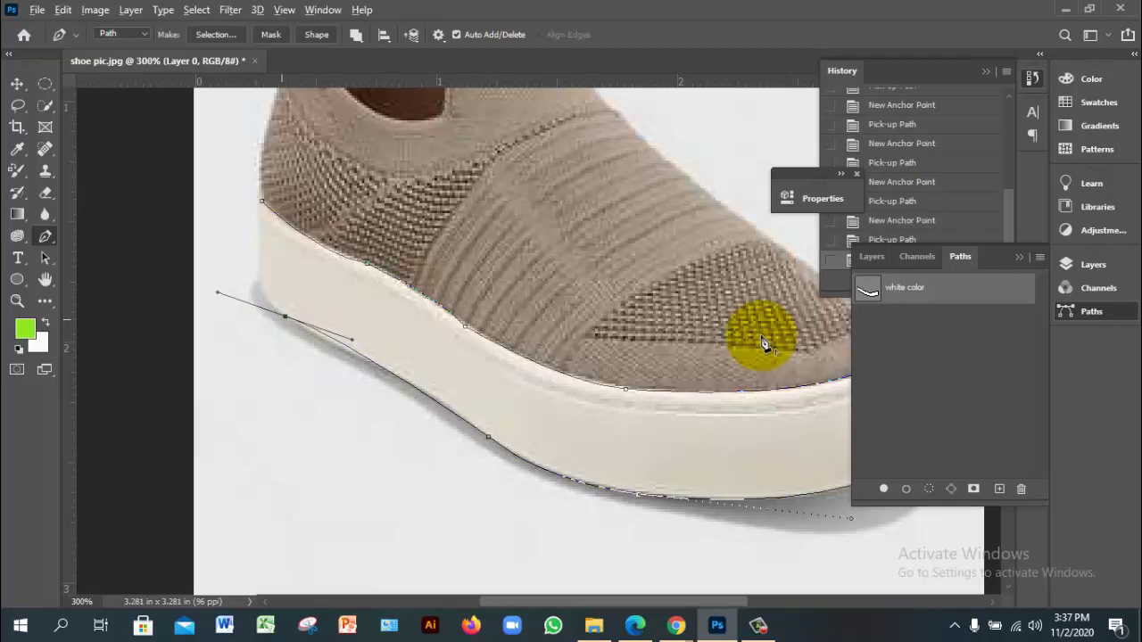
left_click(284, 316, "alt")
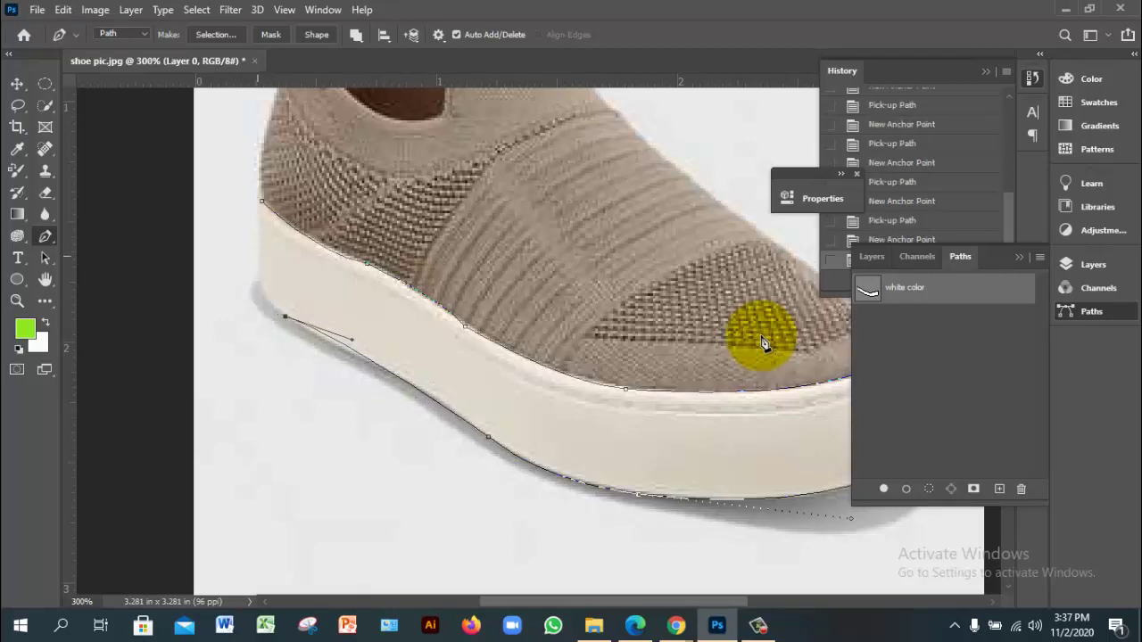
left_click_drag(258, 256, 258, 205)
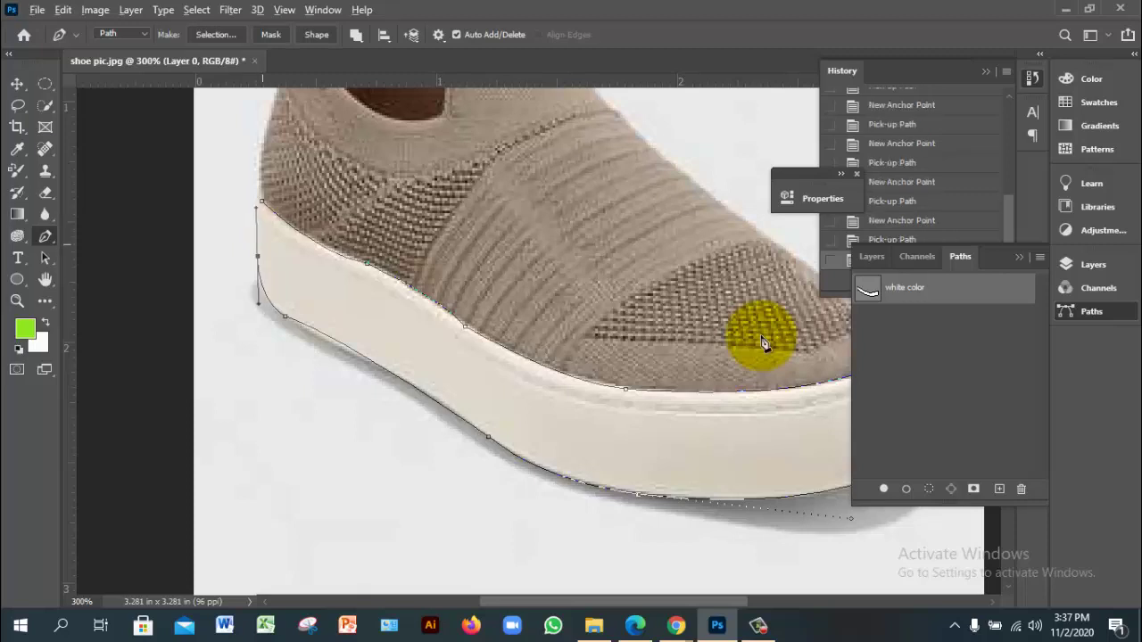
left_click(258, 256, "alt")
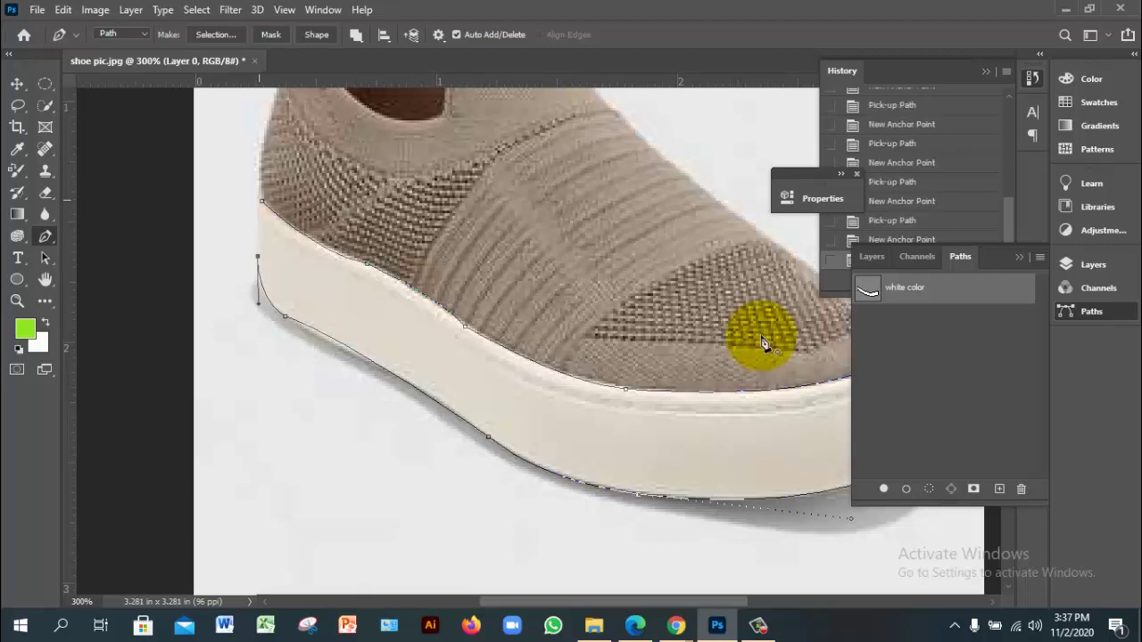
left_click(261, 200)
Make a new anti-aliased selection from the closed sole path with a feather radius of 0 pixels.
right_click(291, 237)
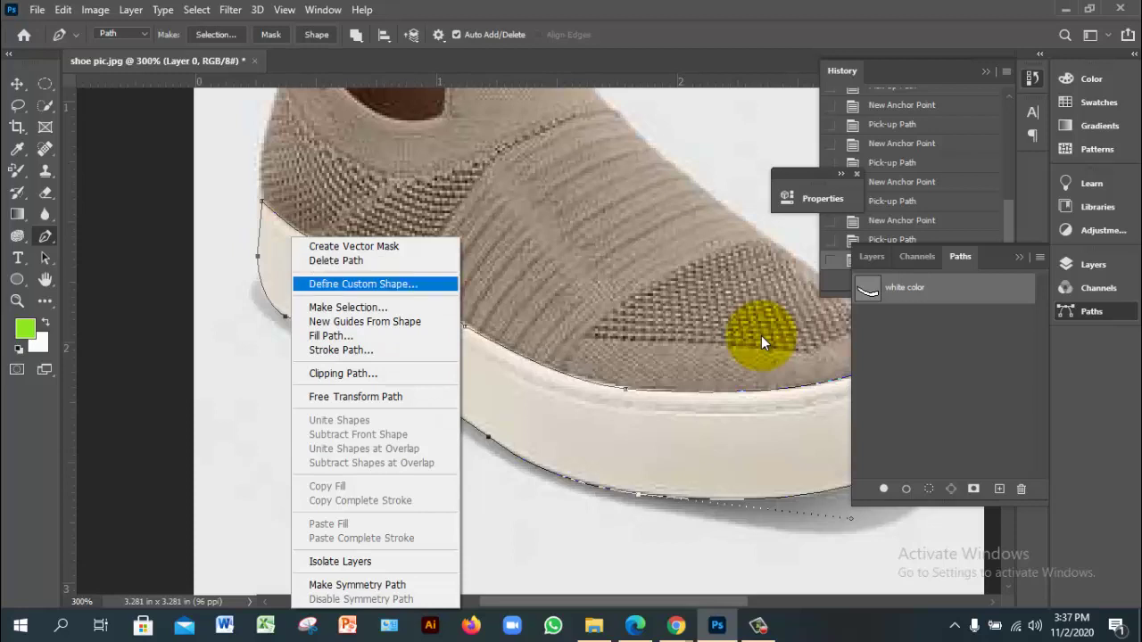
left_click(348, 307)
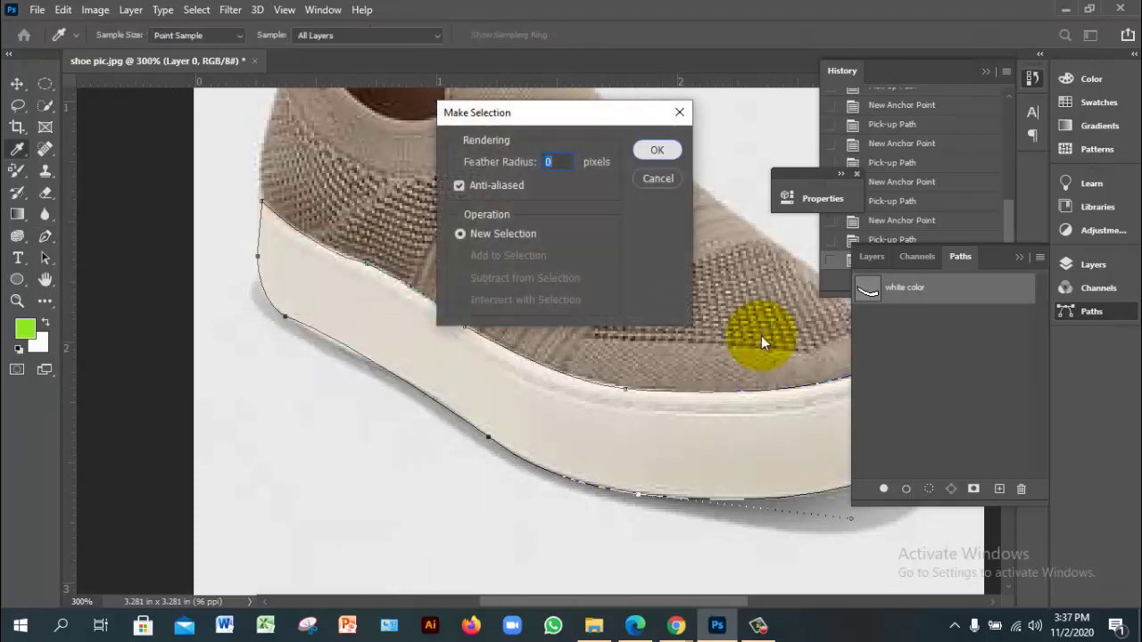
key("Return")
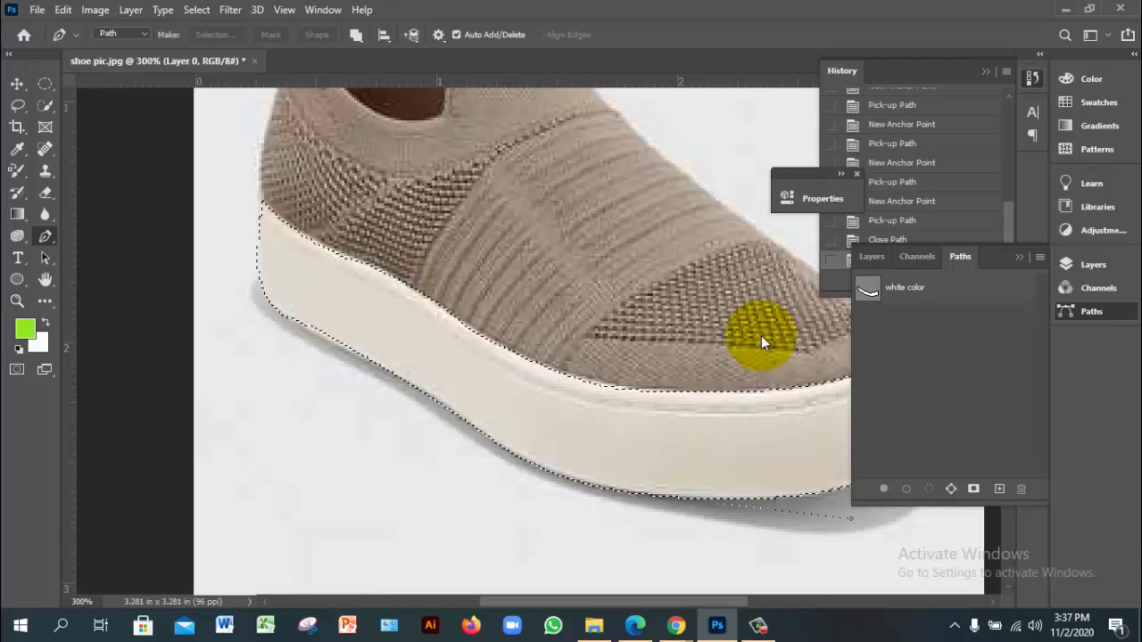
Create another path and name it "cream coor".
left_click(999, 489)
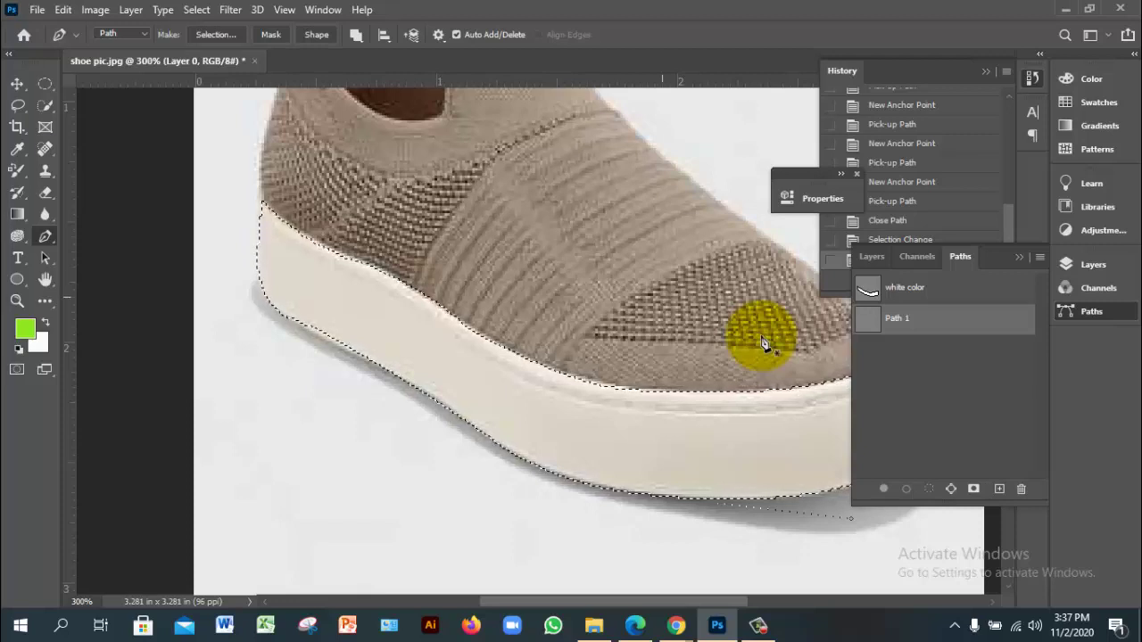
double_click(762, 341)
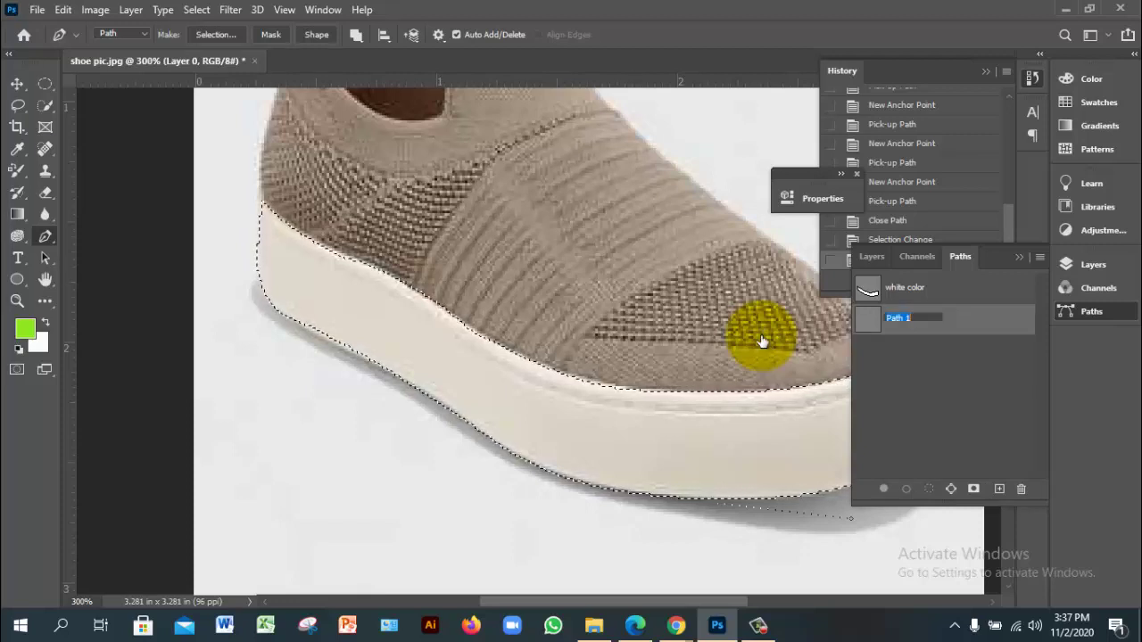
type("cr")
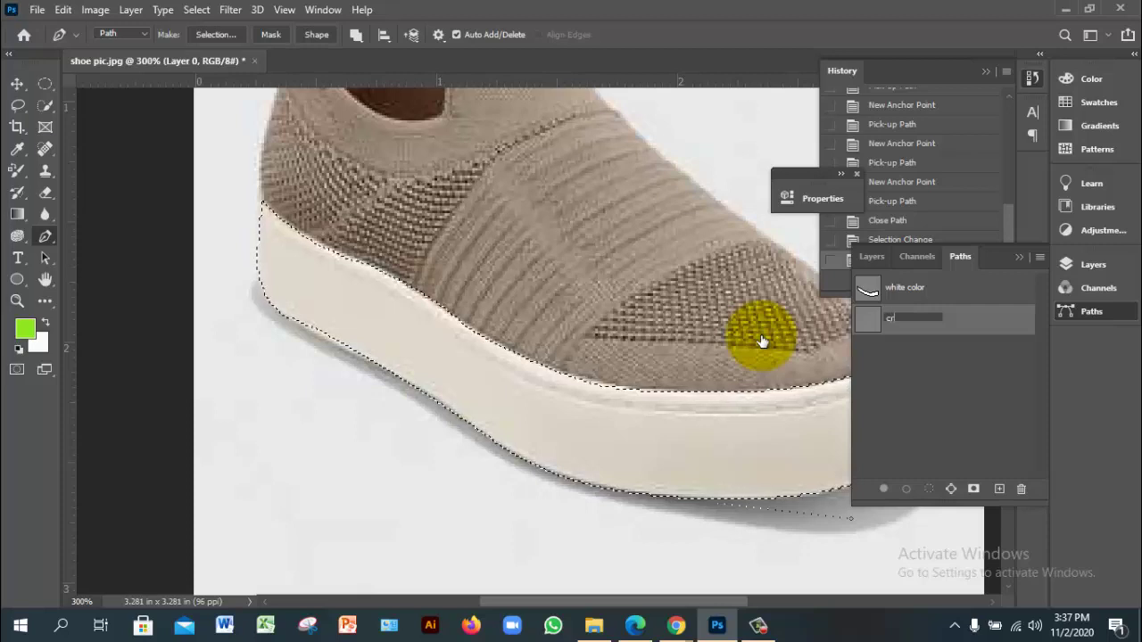
type("eam coor")
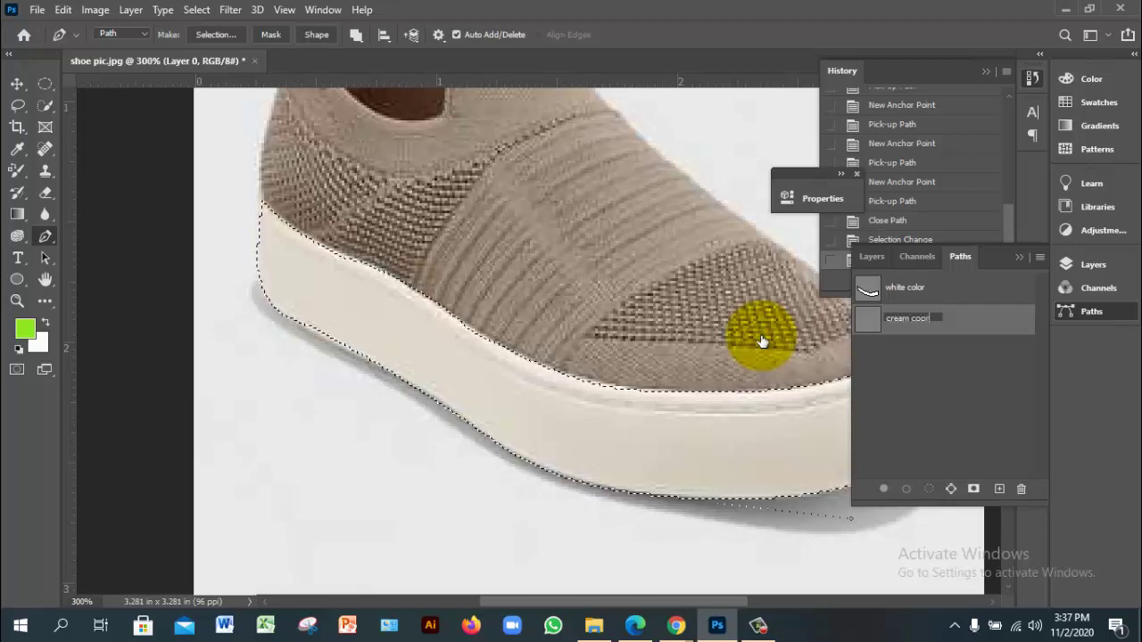
type("l")
key("Return")
Trace the shoe's upper with the Pen tool from the heel seam, around the pull tab and tongue, down to the toe.
key("v")
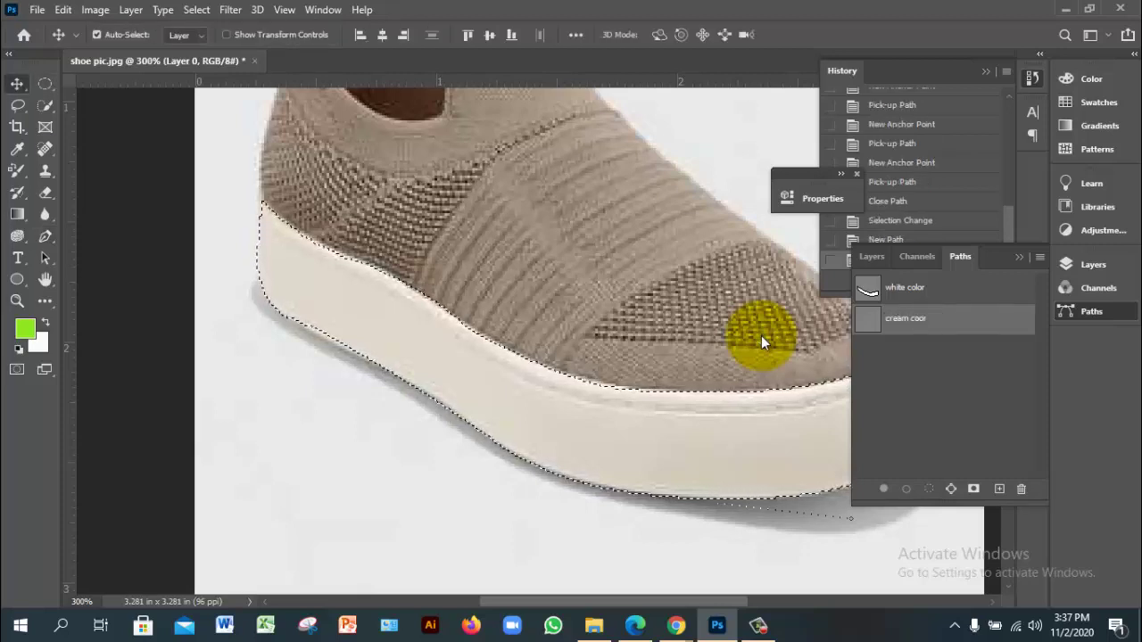
scroll(760, 339, "down", 1)
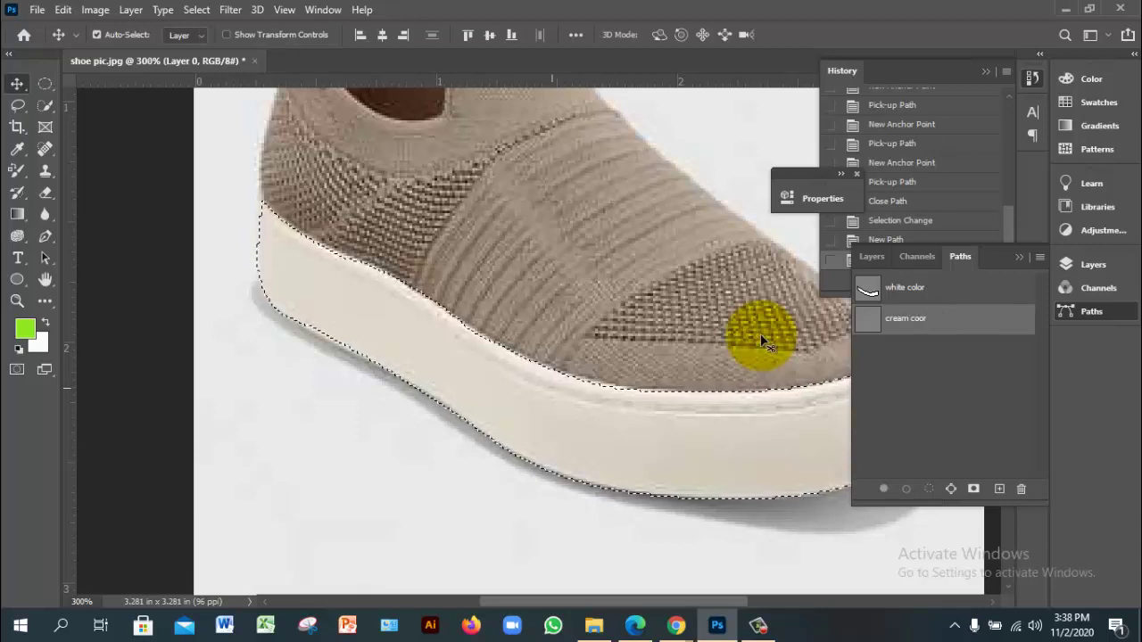
scroll(760, 337, "down", 1)
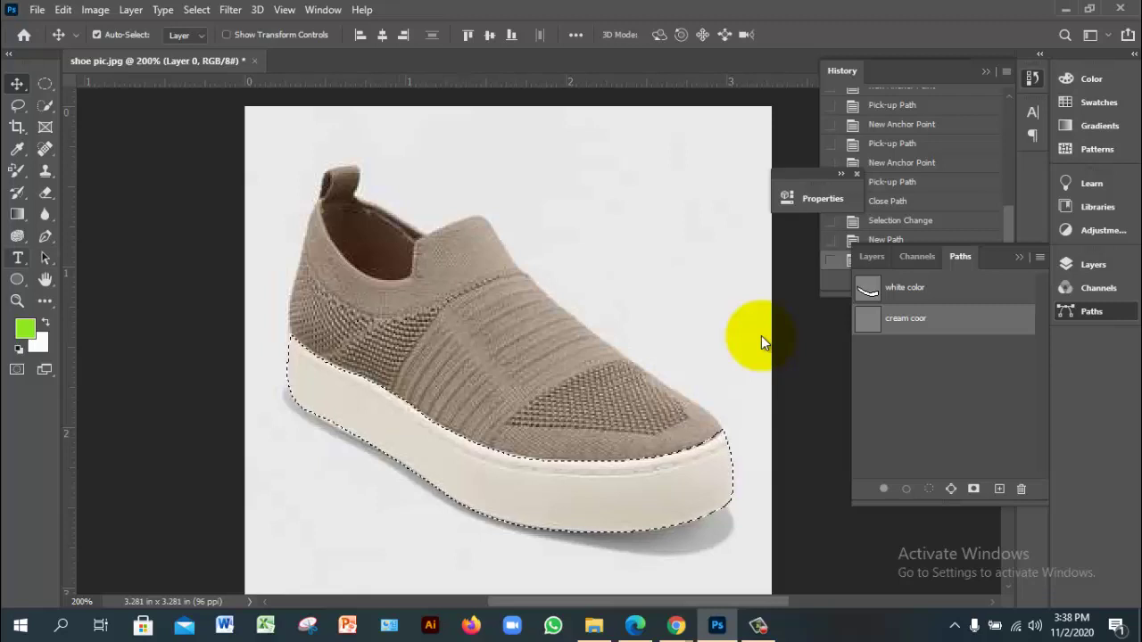
key("p")
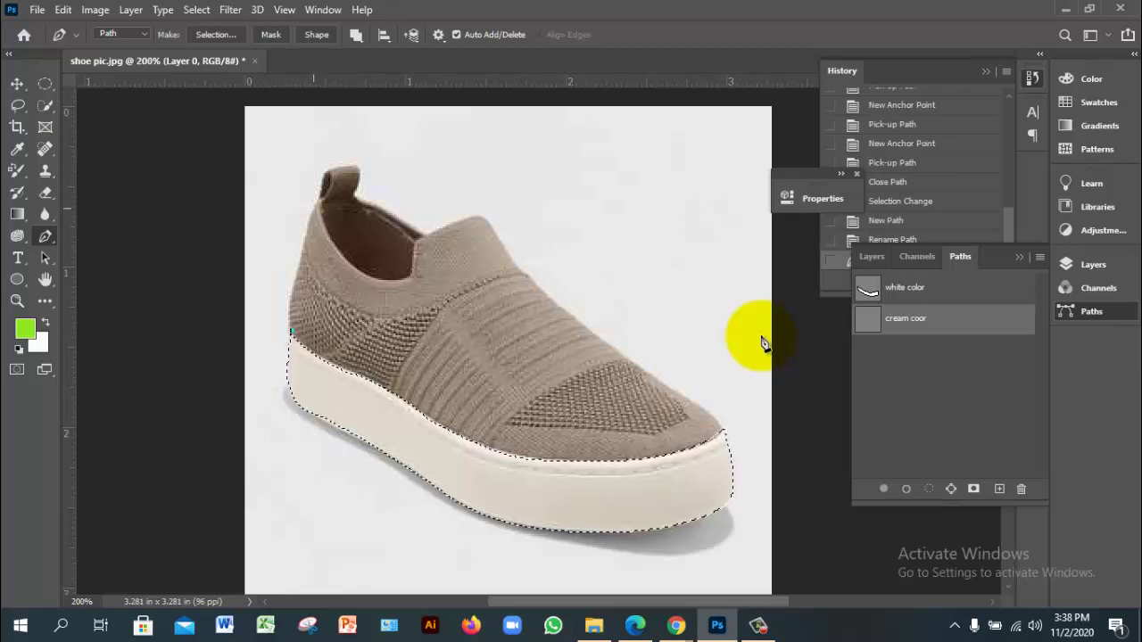
left_click_drag(316, 203, 346, 150)
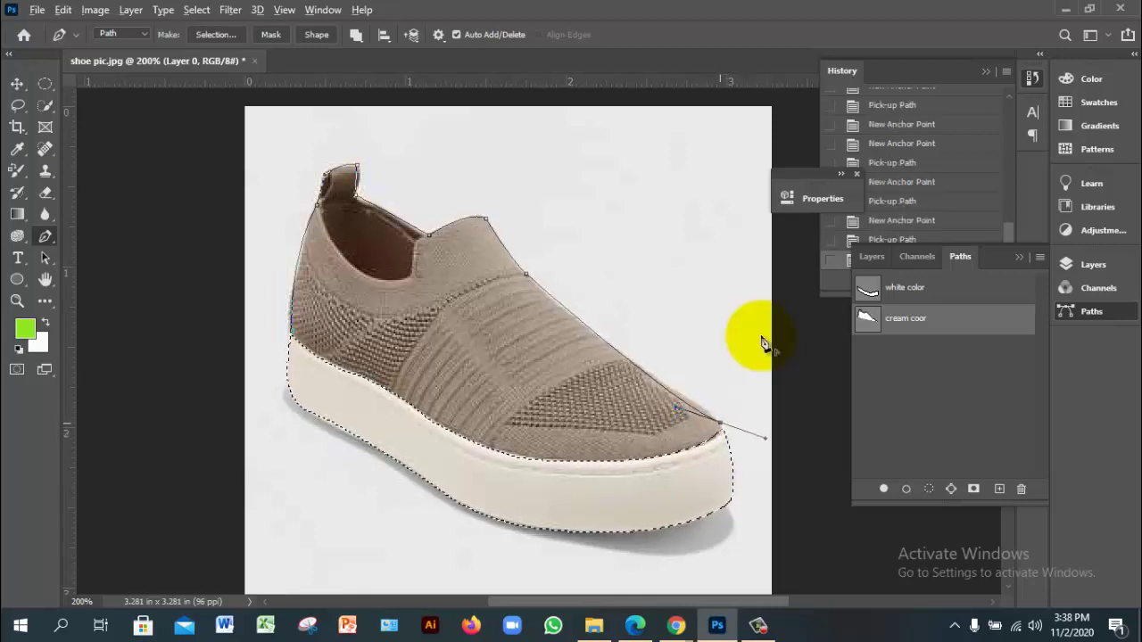
Deselect the sole and continue the upper's path along the sole seam with curved anchors back to the heel, closing it.
key("ctrl+plus")
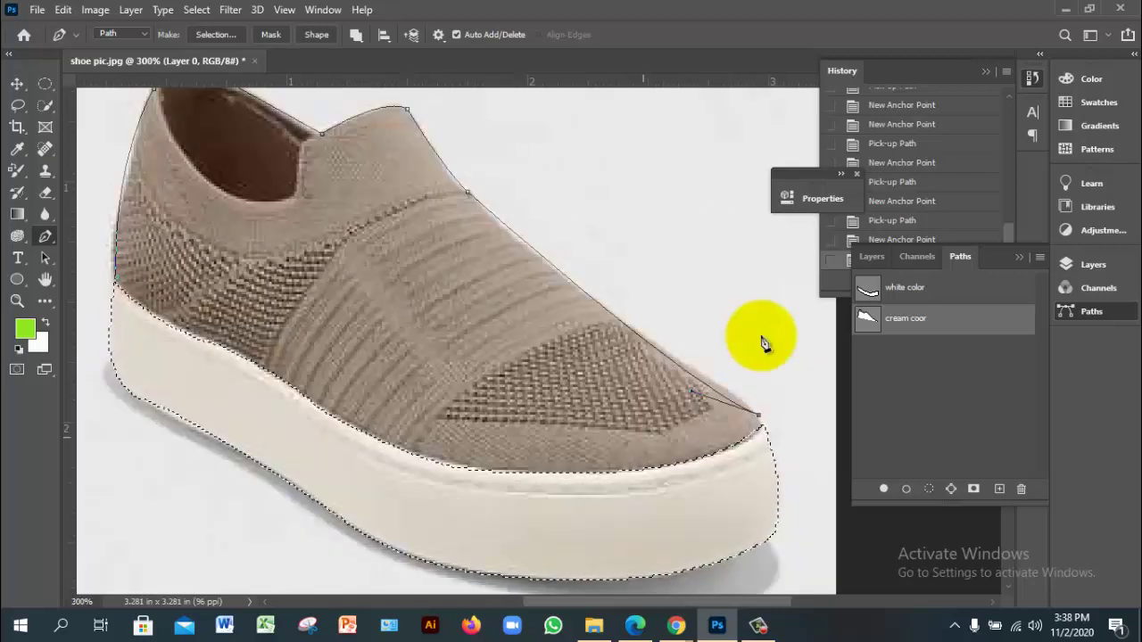
key("ctrl+d")
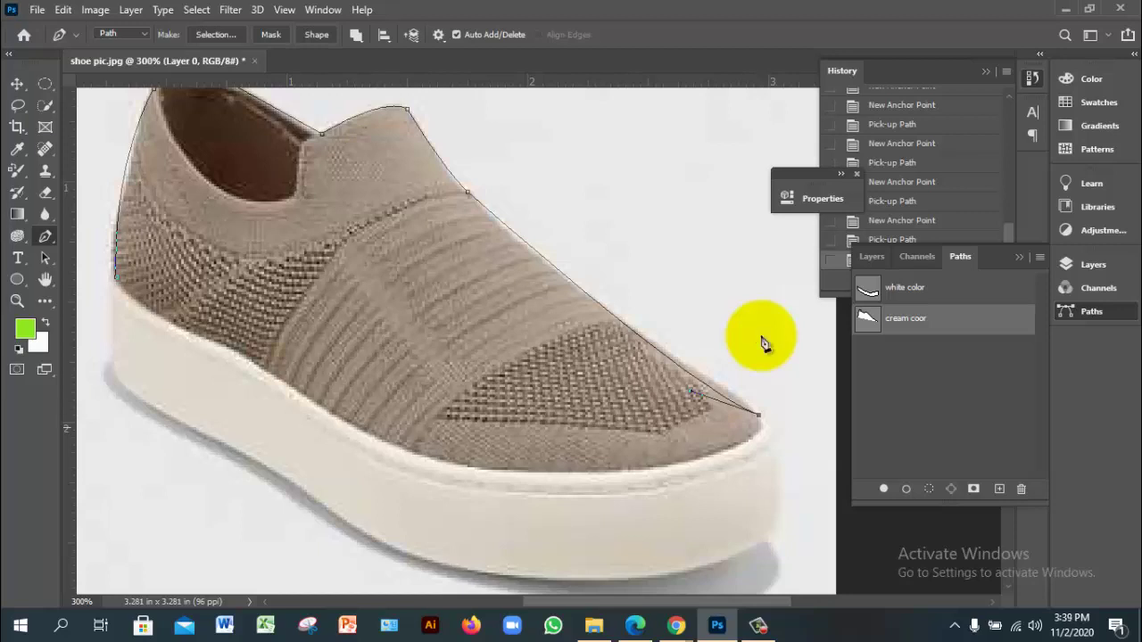
mouse_move(622, 470)
left_mouse_down()
mouse_move(784, 470)
mouse_move(804, 445)
left_mouse_up()
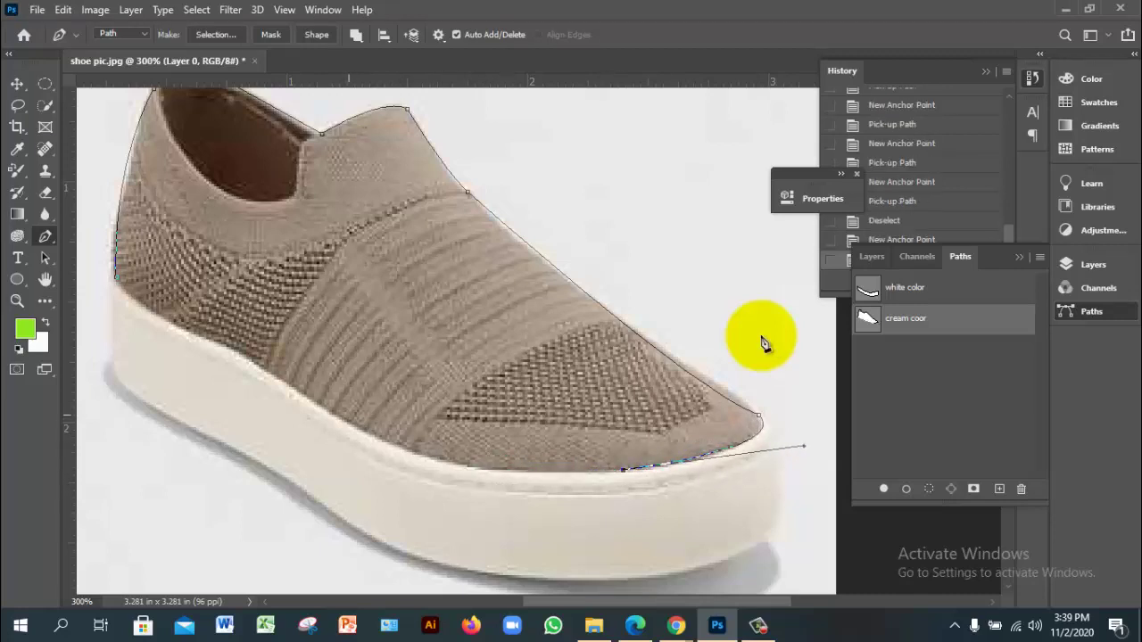
left_click_drag(339, 419, 420, 482)
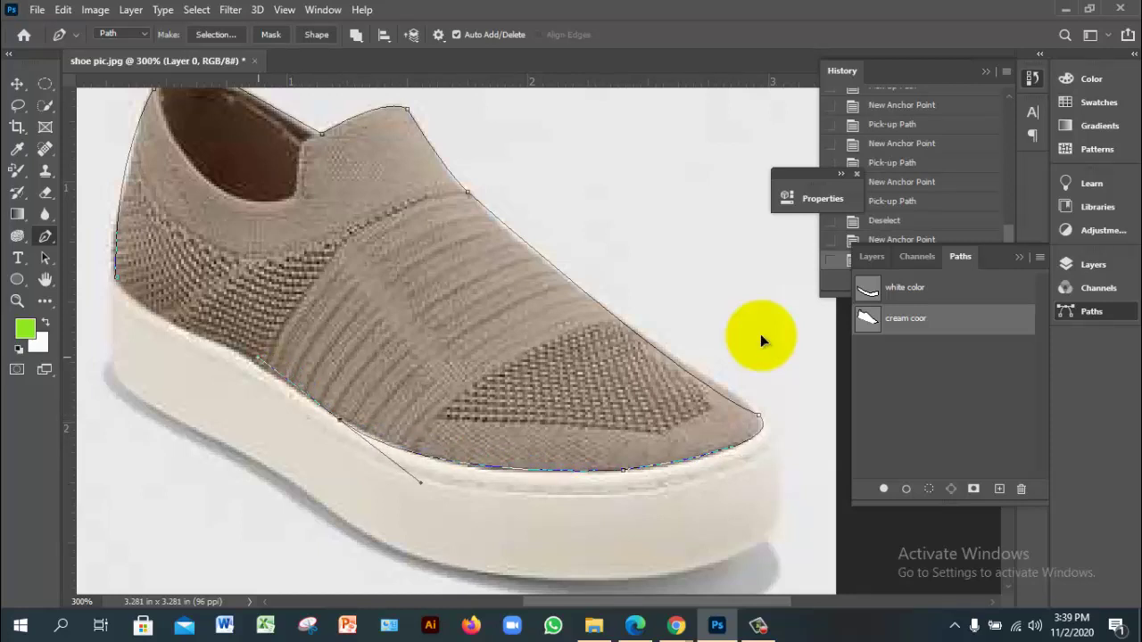
scroll(762, 344, "left", 5)
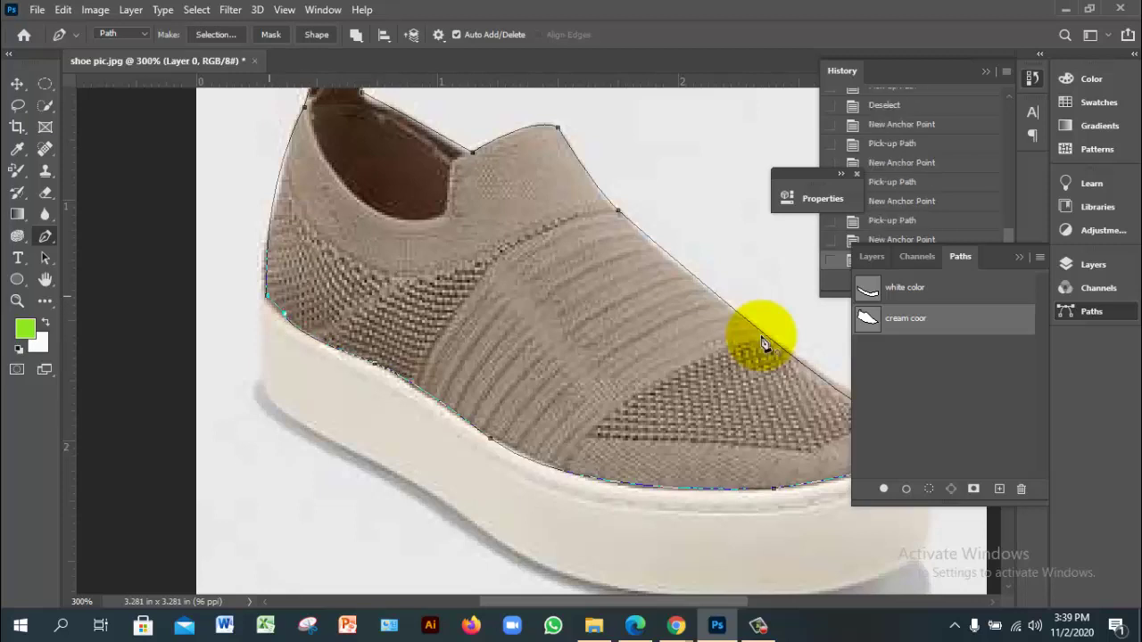
Turn the upper's closed path into a new anti-aliased selection with 0 pixels feather and deselect it.
right_click(401, 237)
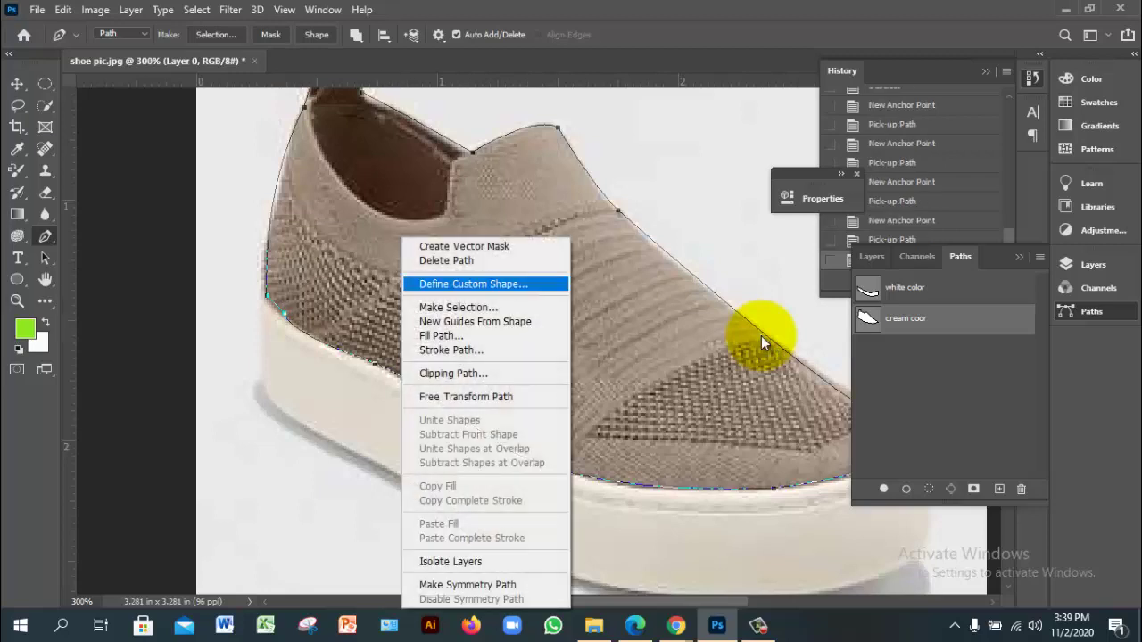
left_click(458, 307)
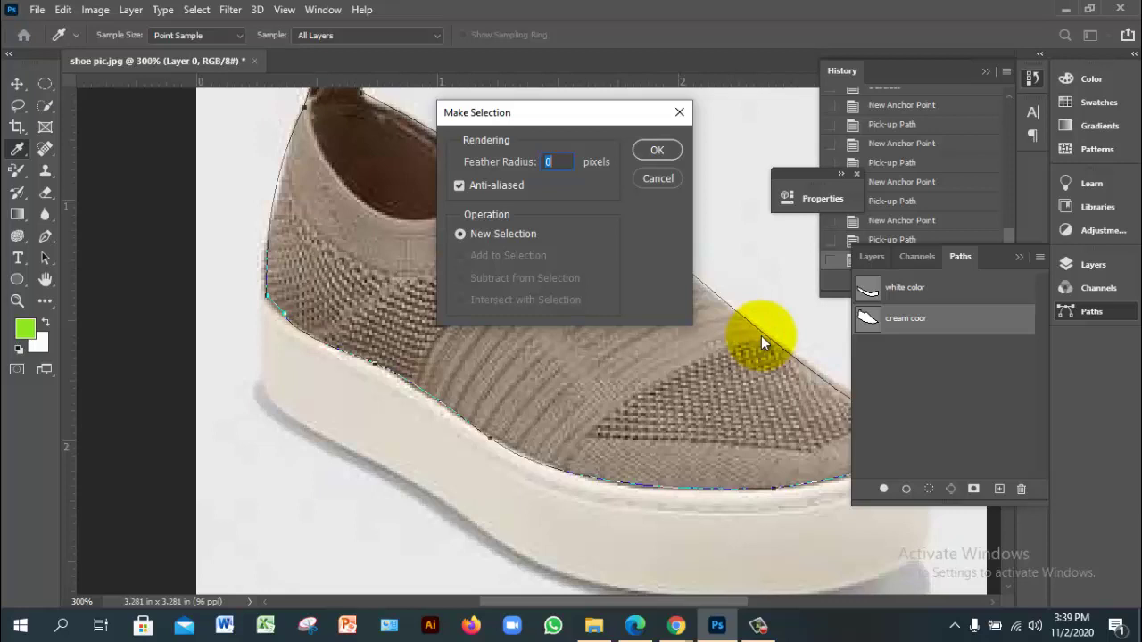
key("Return")
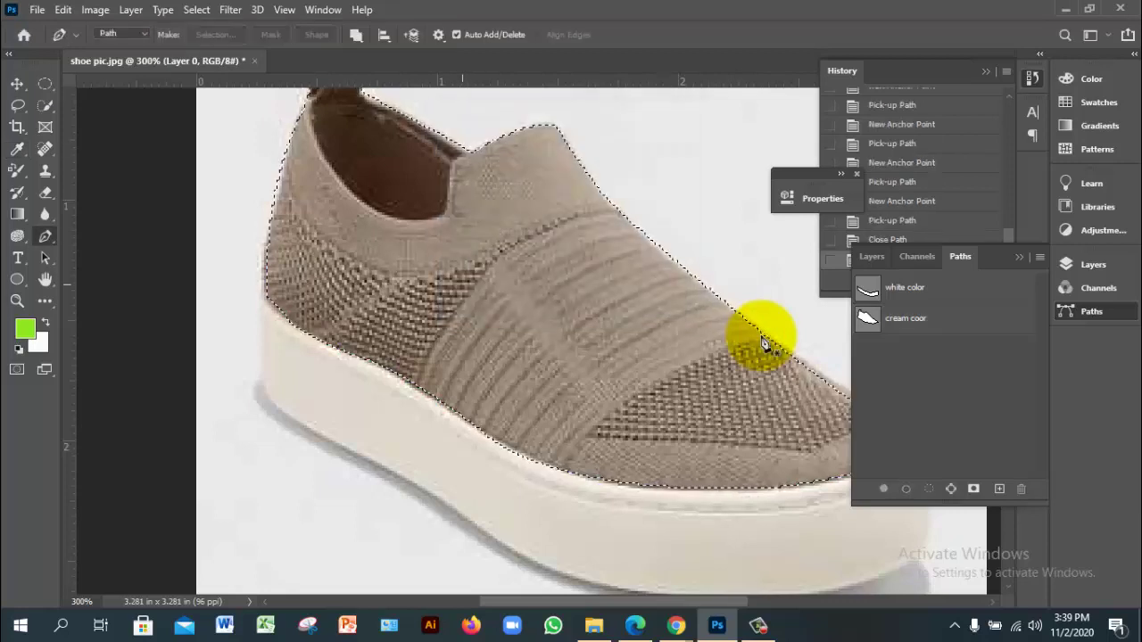
scroll(762, 344, "up", 1)
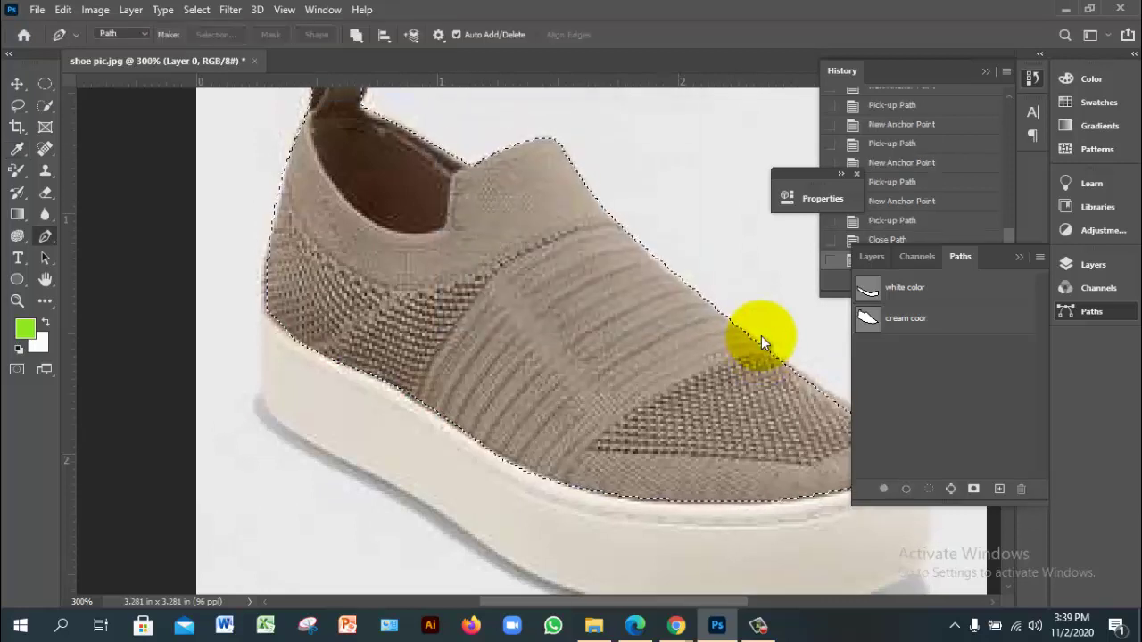
key("ctrl+d")
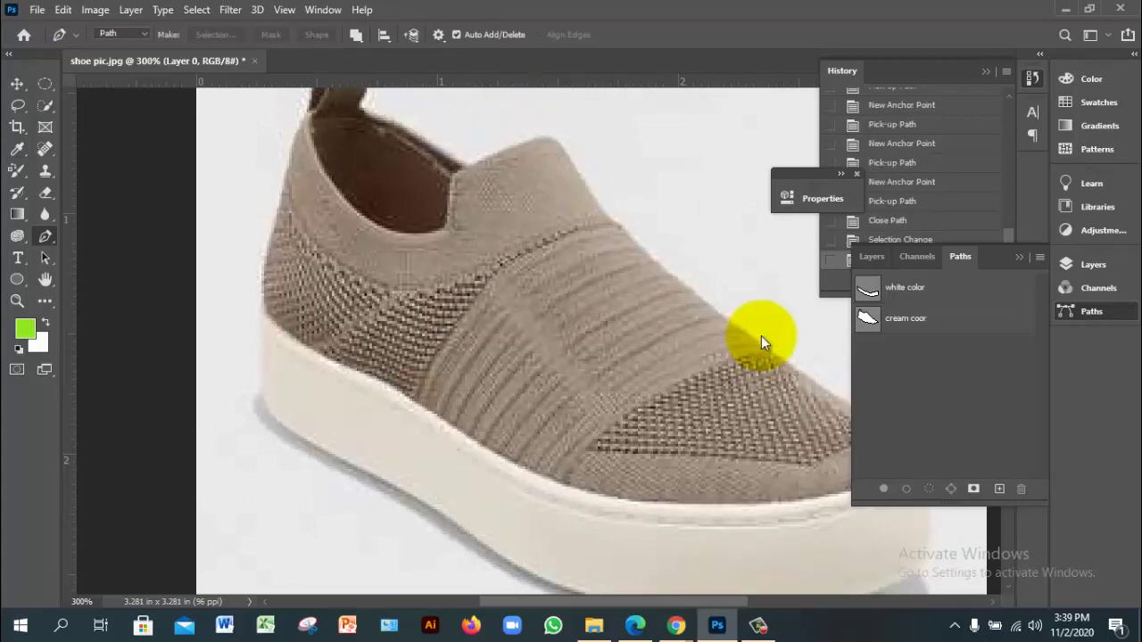
Start saving the shoe image with its paths, choosing to store it on the computer instead of in cloud documents.
key("alt+f")
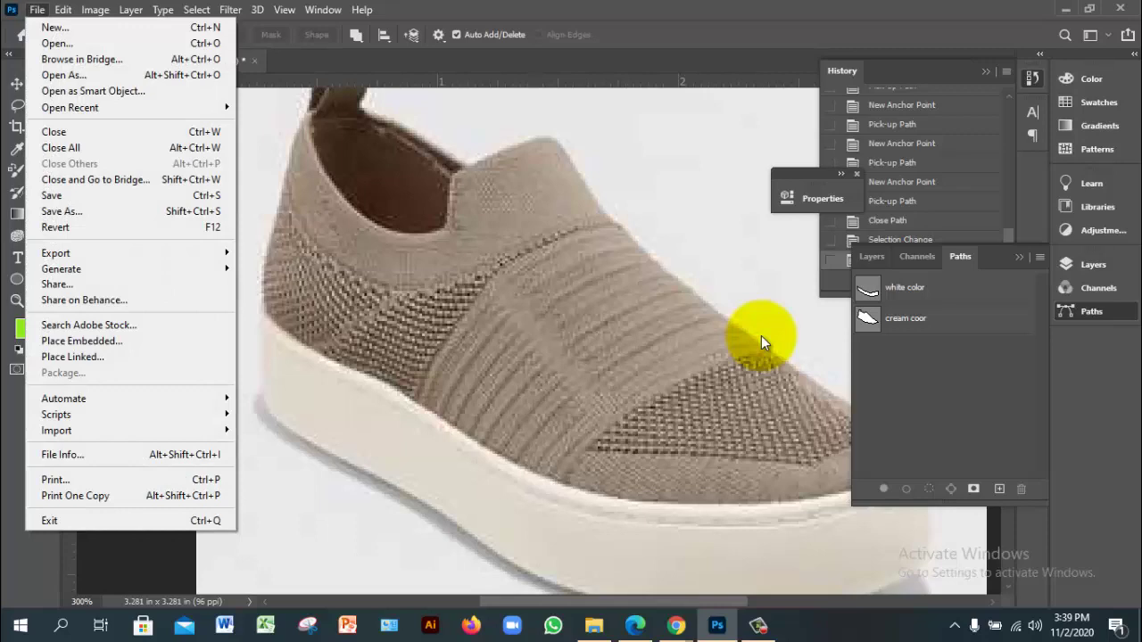
key("a")
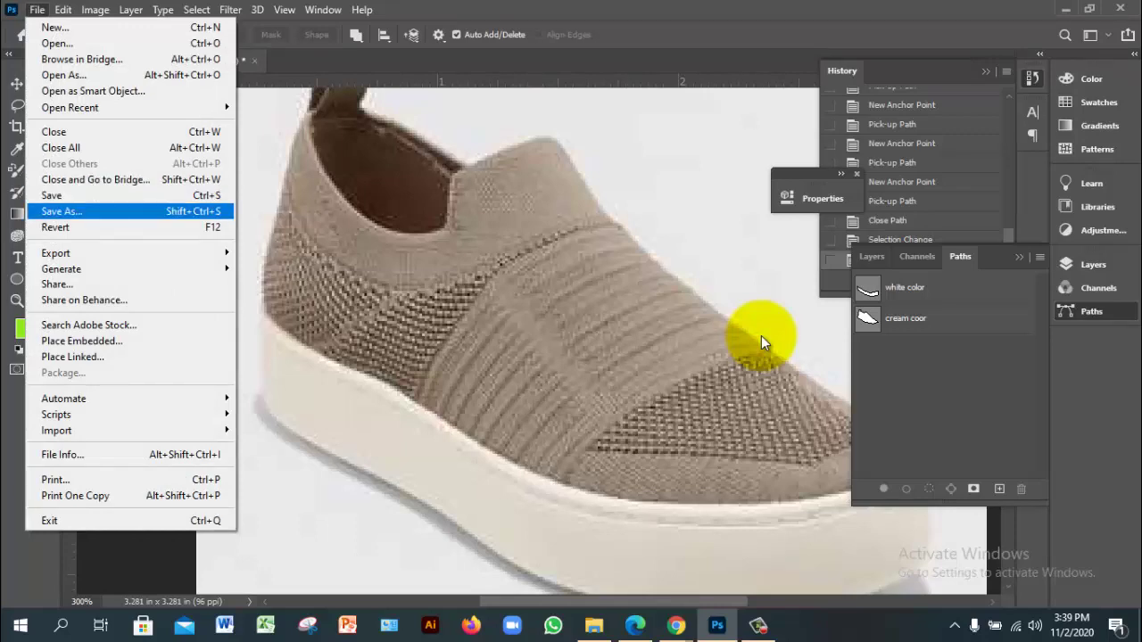
key("Up")
key("Return")
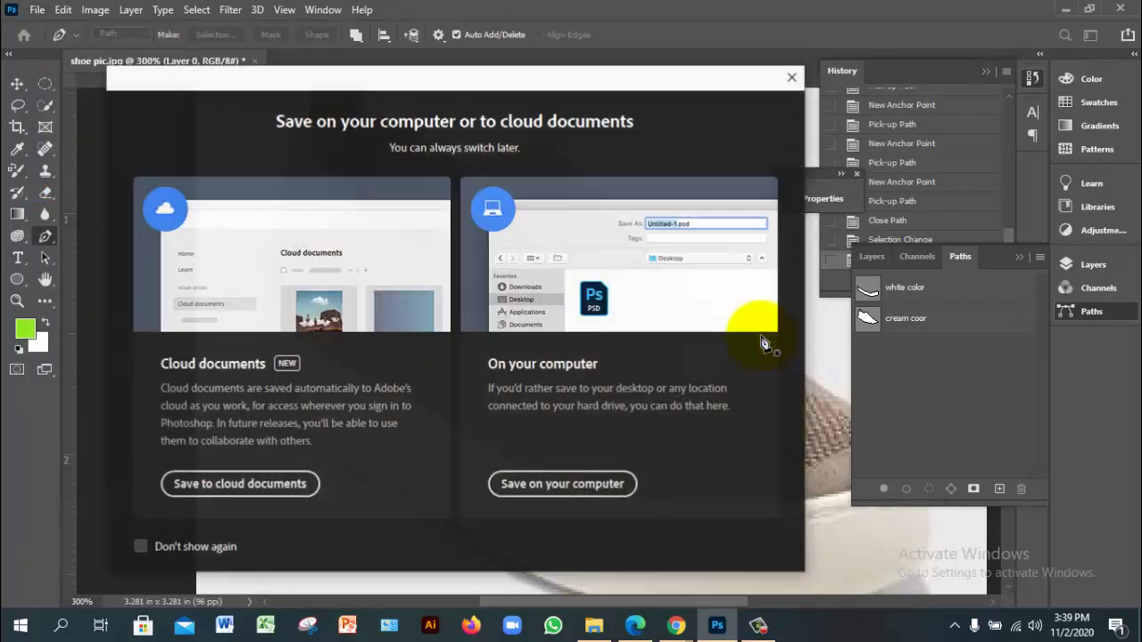
key("Return")
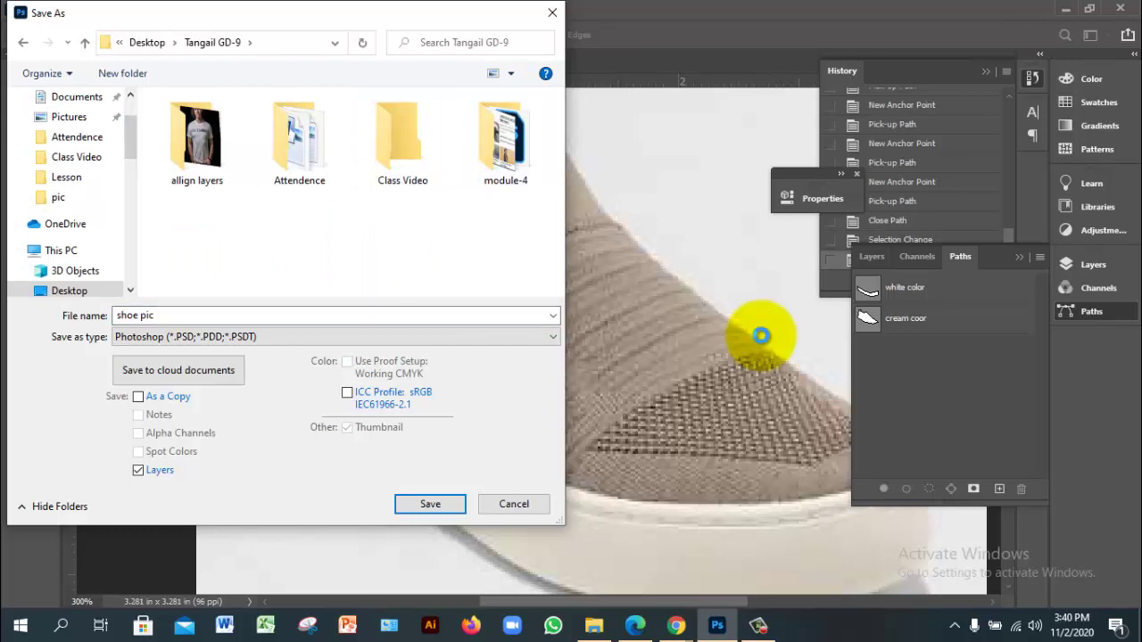
Create a folder named Module-8 inside the Tangail GD-9 folder and open it as the save location.
key("ctrl+shift+n")
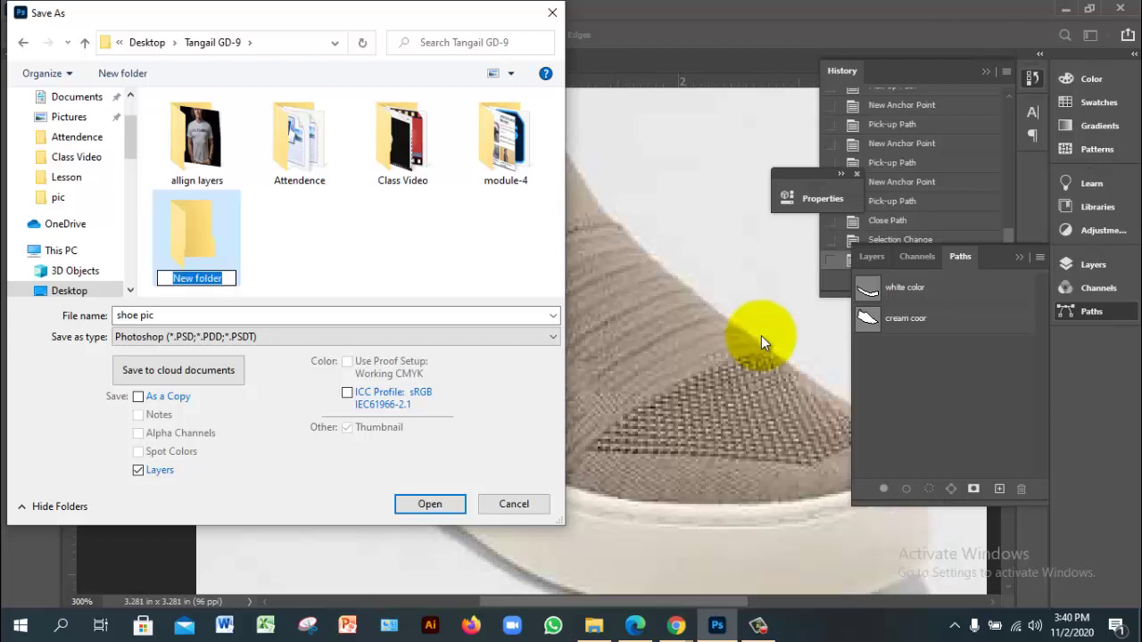
type("Module")
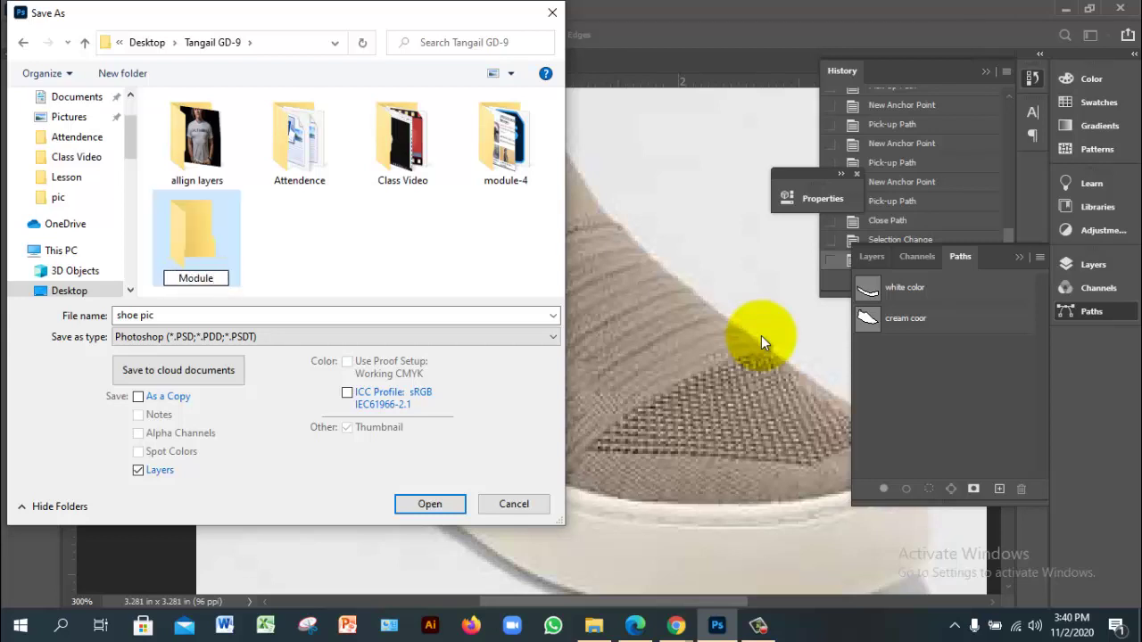
type("-8")
left_click(763, 341)
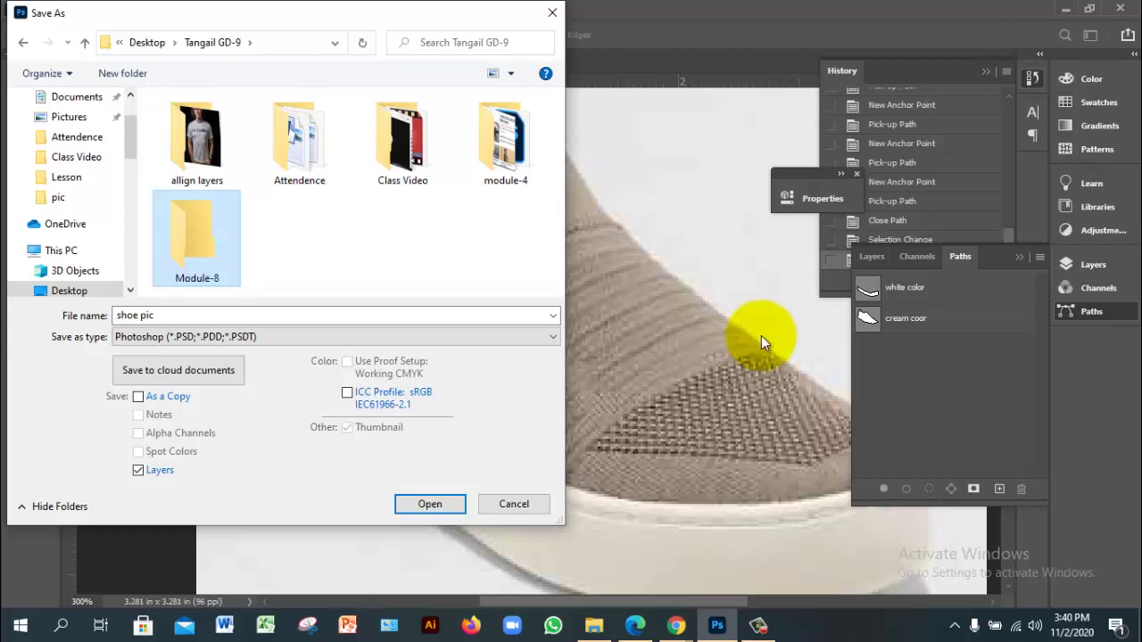
key("Return")
Save the shoe document in Photoshop format as "path selection", keeping its layers and Maximize Compatibility on.
type("pa")
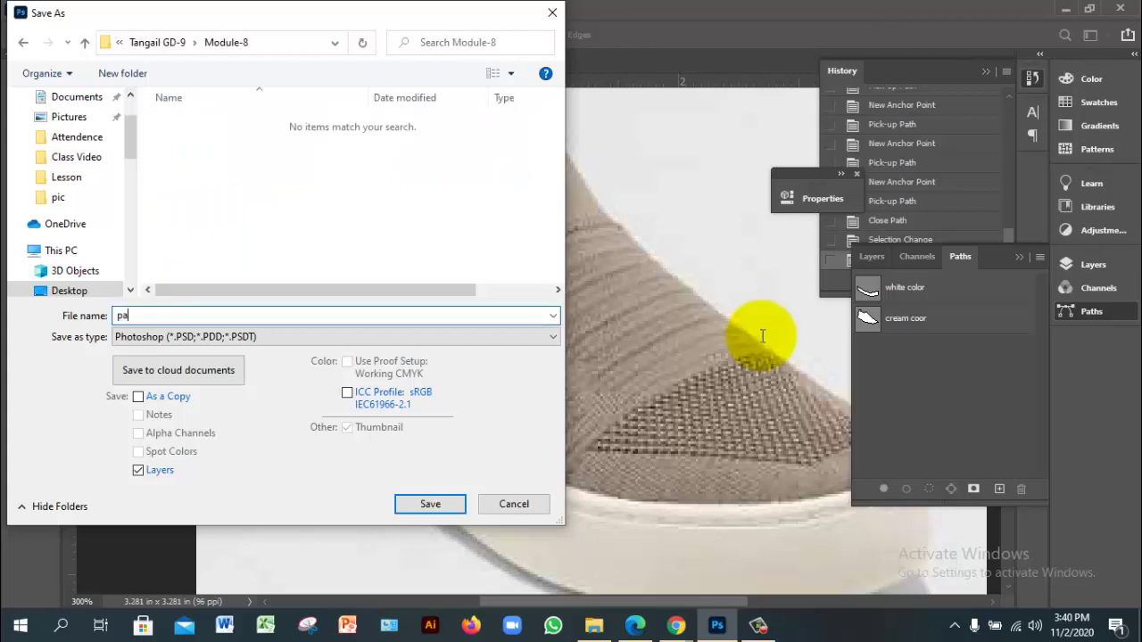
type("th selection")
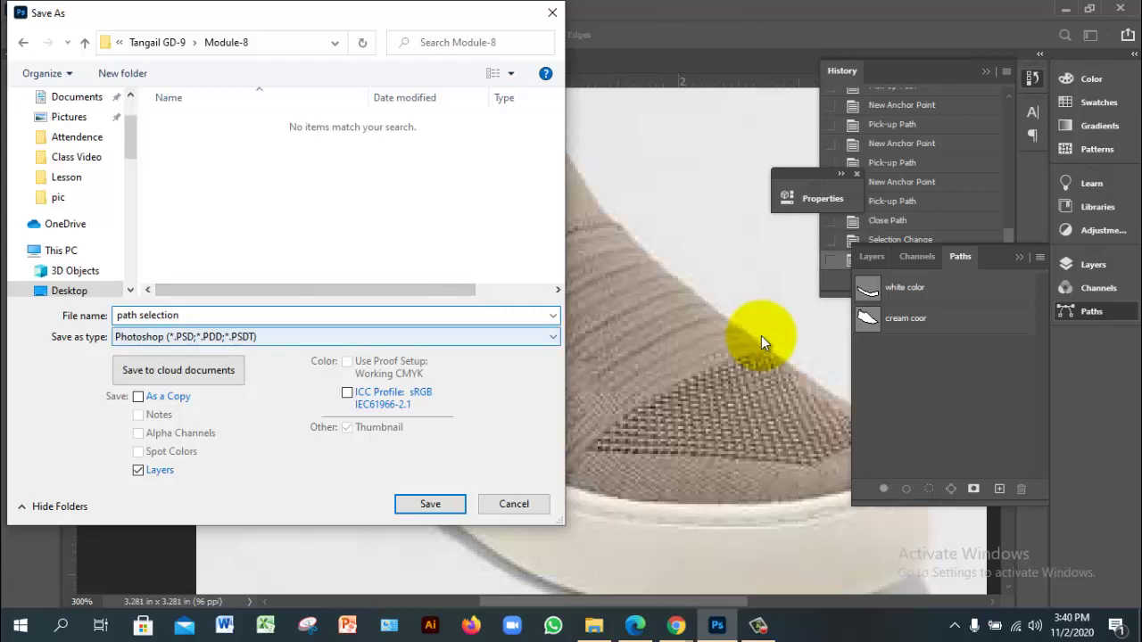
key("Return")
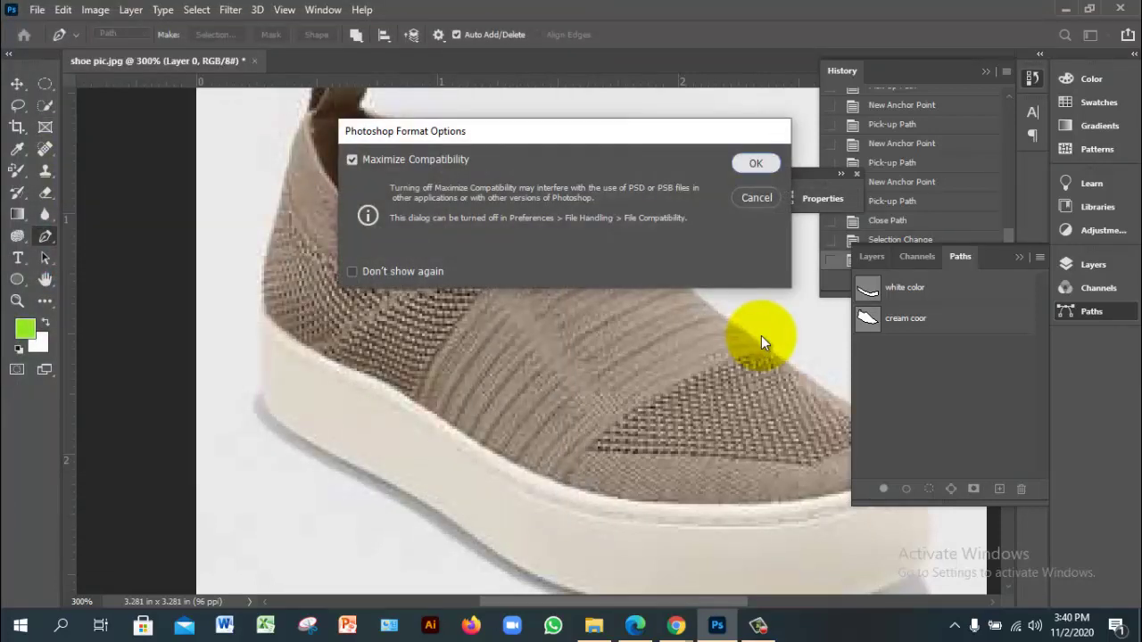
key("Return")
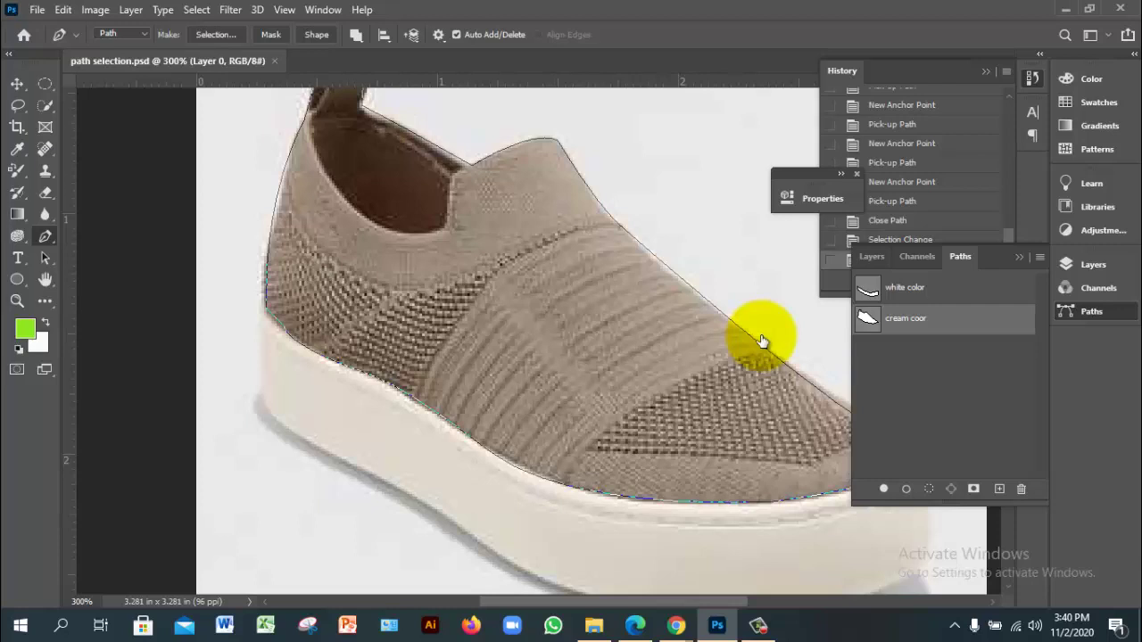
Load the upper's path and then the sole's path as a selection, and fill the sole with the green foreground color.
key("ctrl+Return")
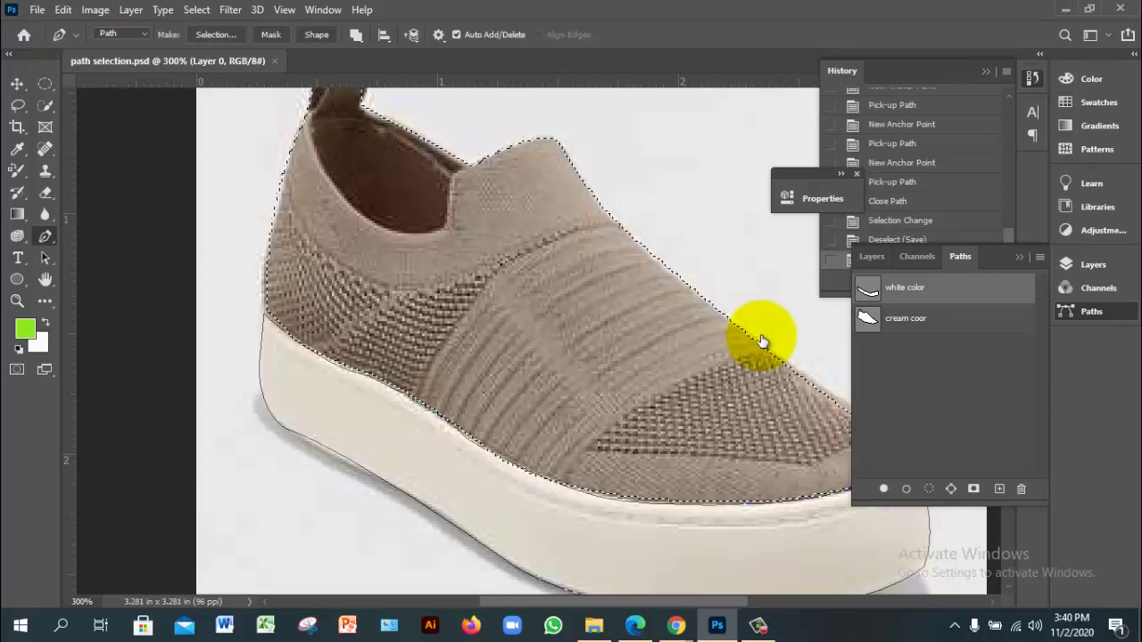
key("ctrl+Return")
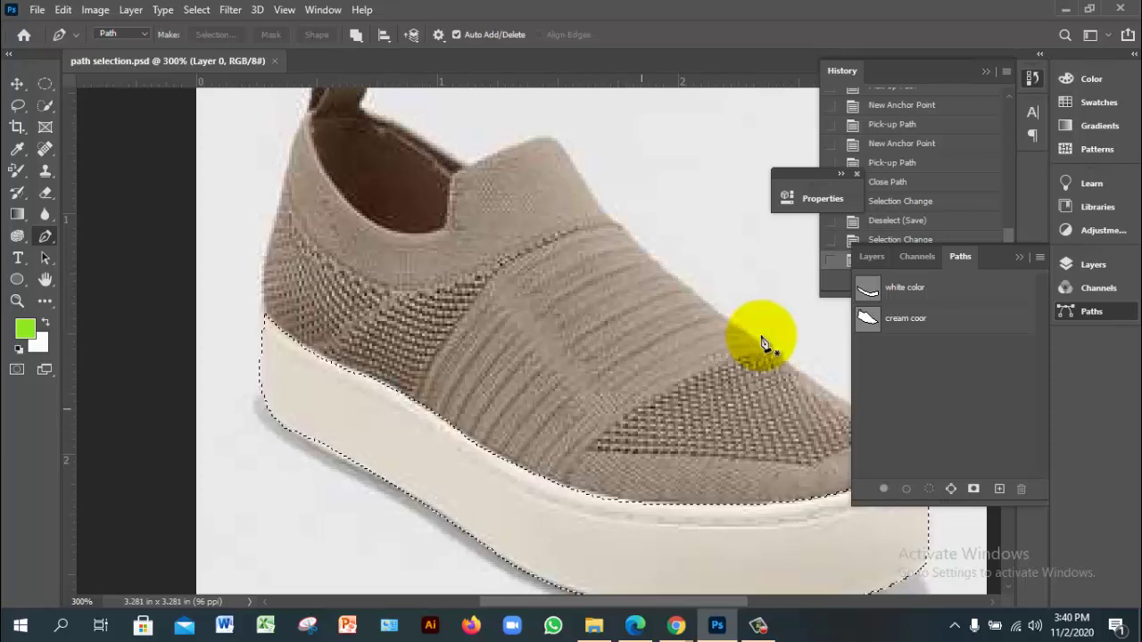
scroll(762, 344, "down", 2)
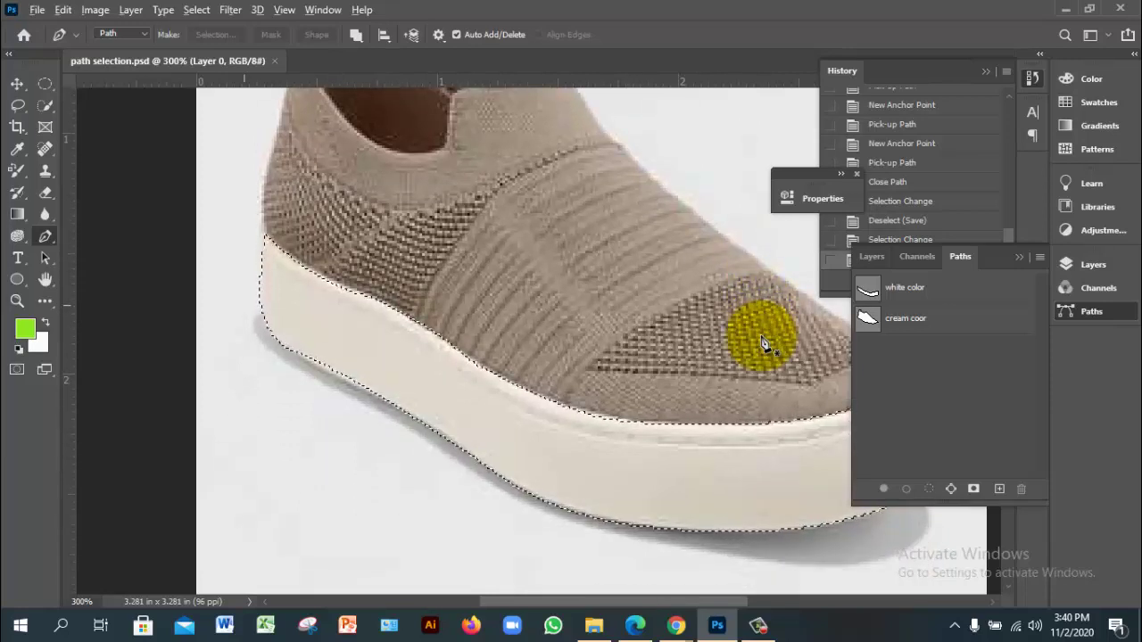
key("alt+BackSpace")
scroll(763, 343, "up", 1)
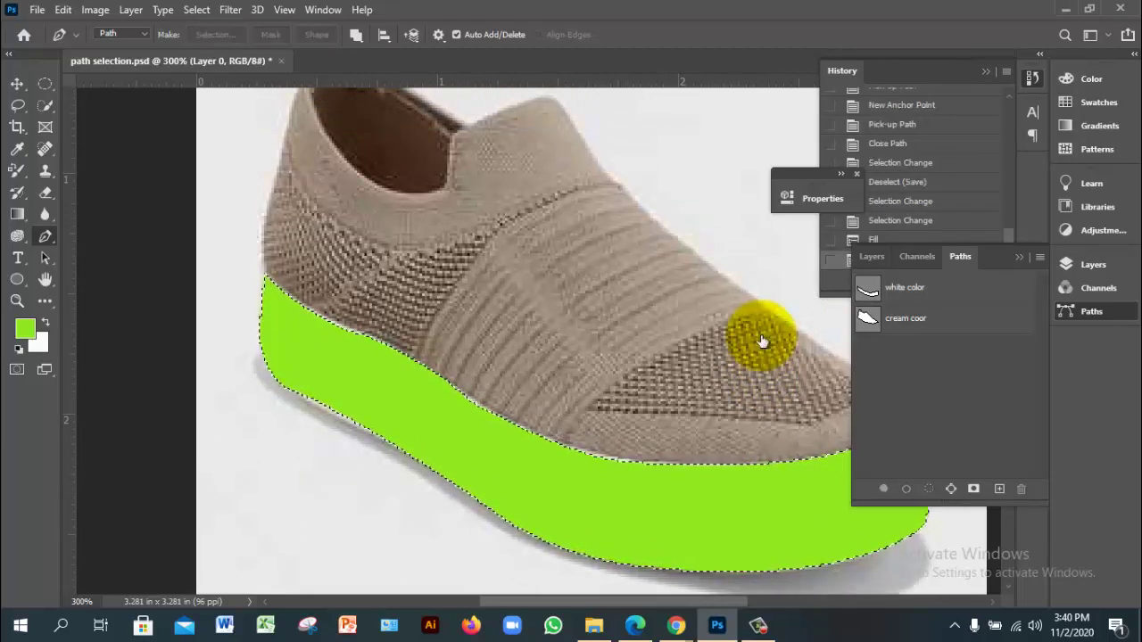
Load the "cream coor" path as a selection around the upper and bring up the document's layer list.
key("ctrl+Return")
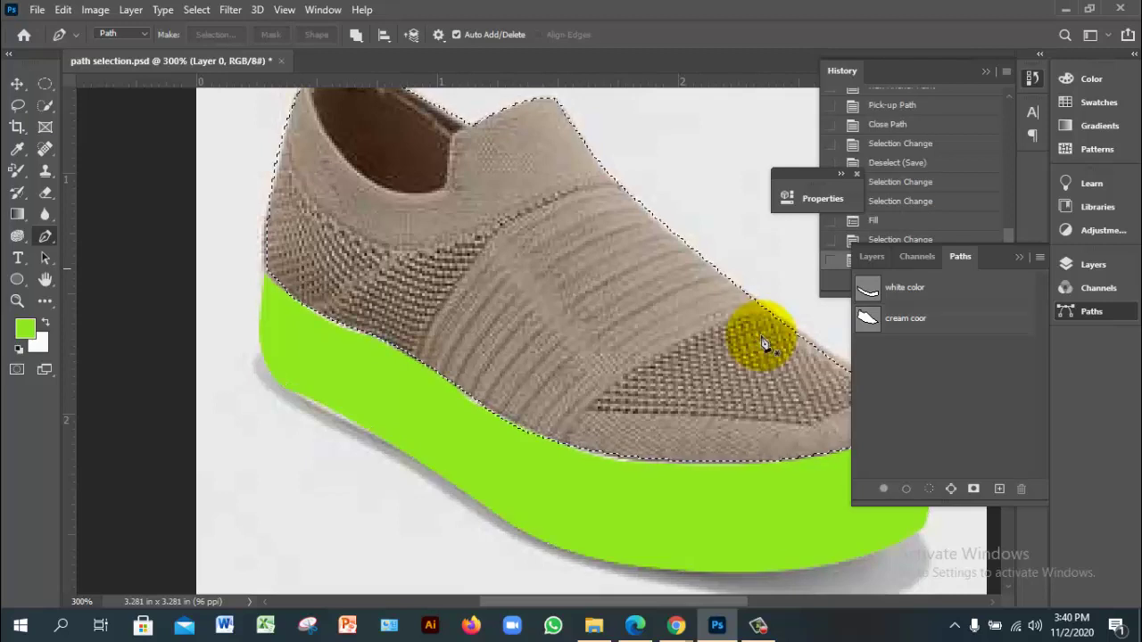
scroll(762, 343, "up", 2)
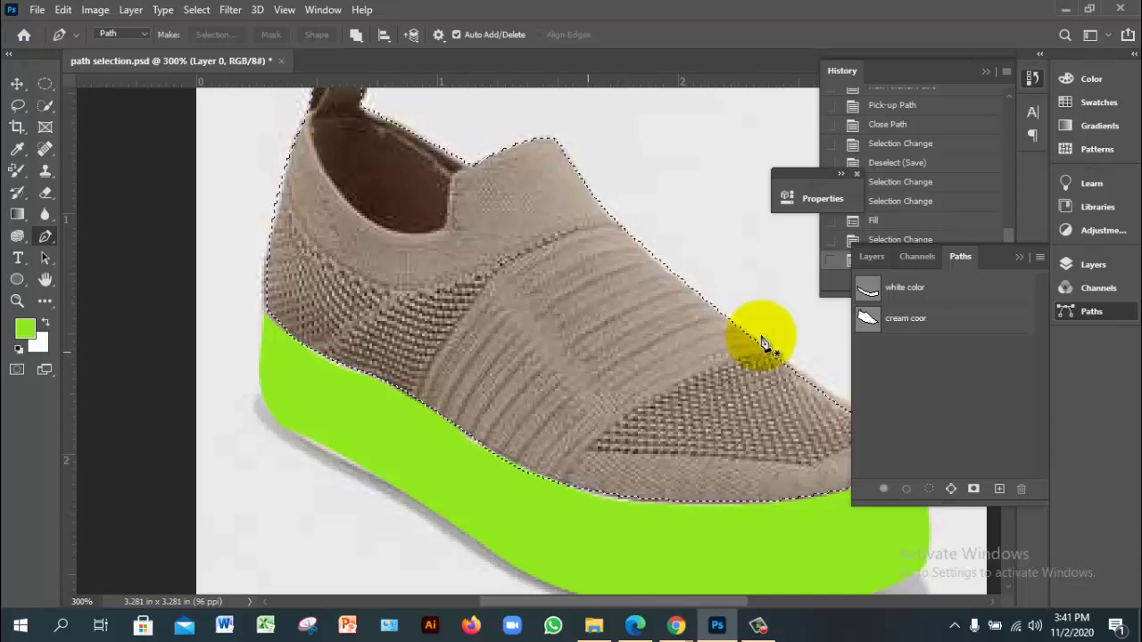
key("F7")
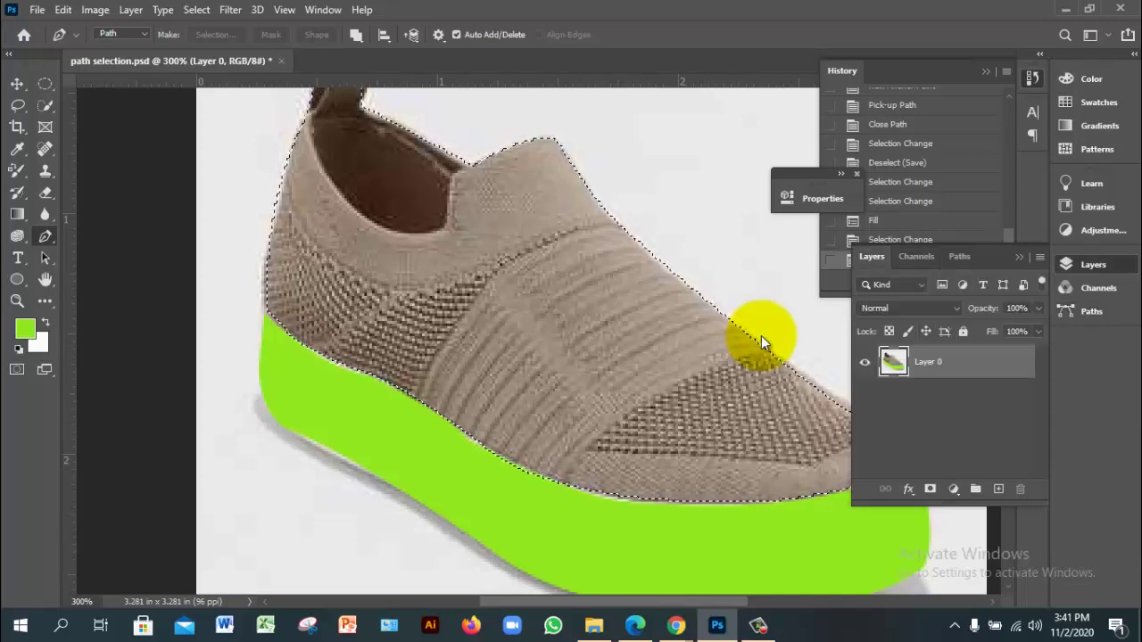
key("F7")
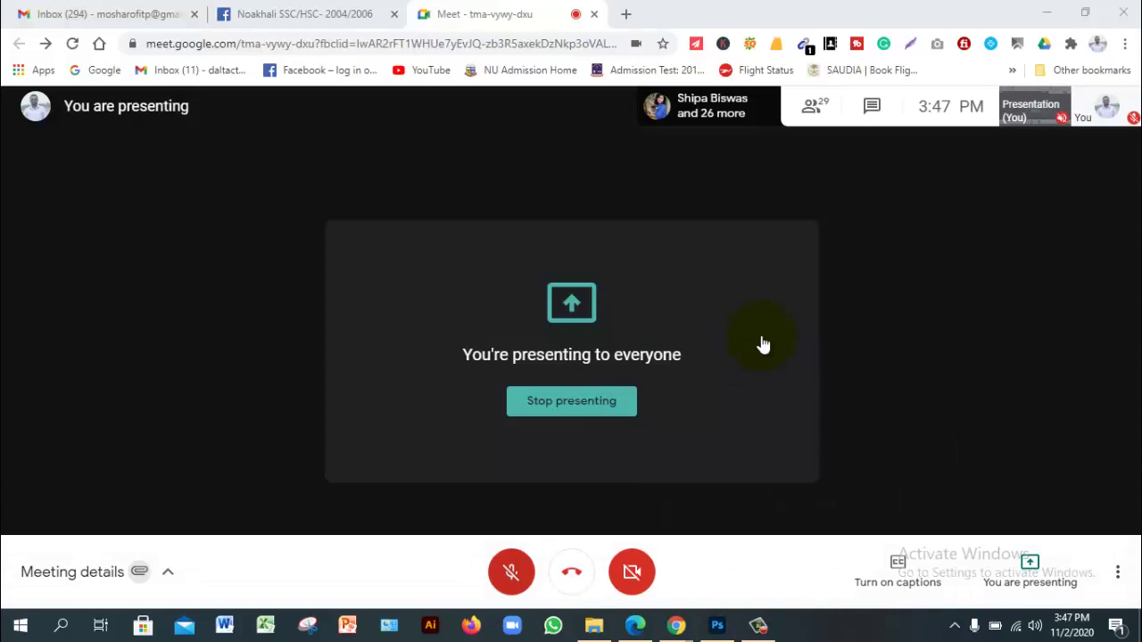
Unmute the microphone in the Google Meet call, present the entire screen to the class again, and return to Photoshop.
key("ctrl+d")
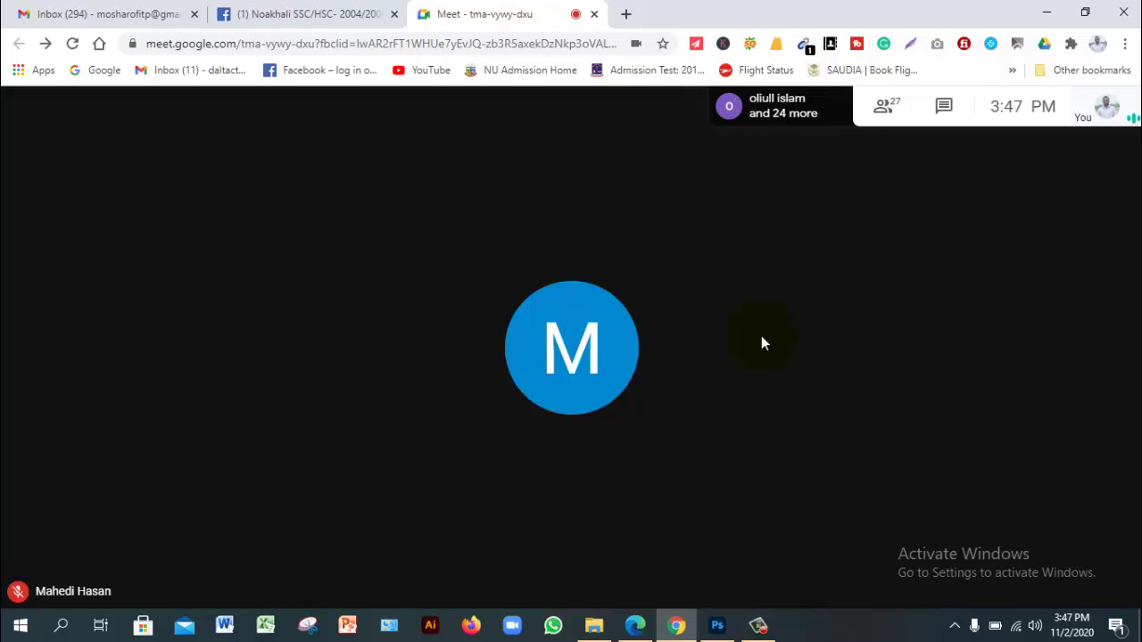
mouse_move(764, 346)
key("Return")
key("Up")
key("Up")
key("Up")
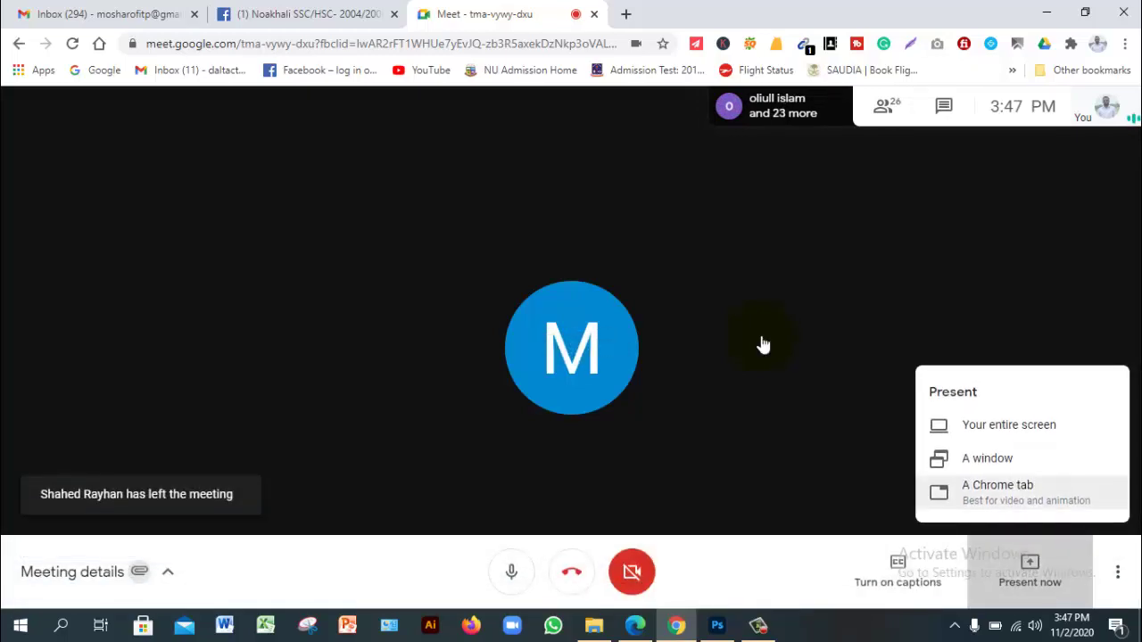
key("Return")
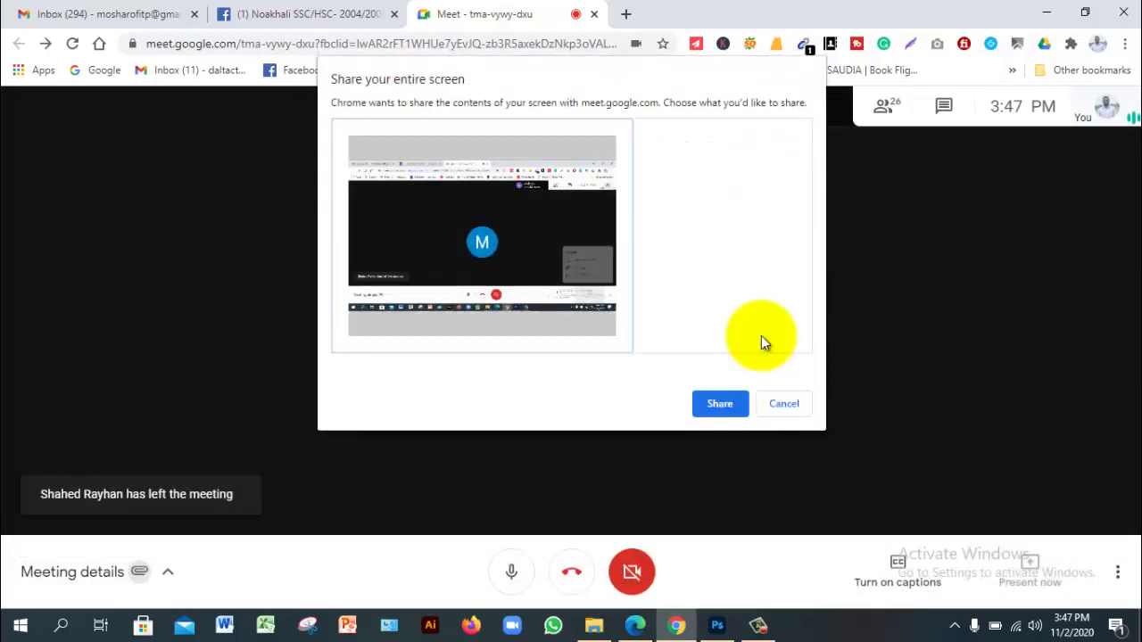
key("Return")
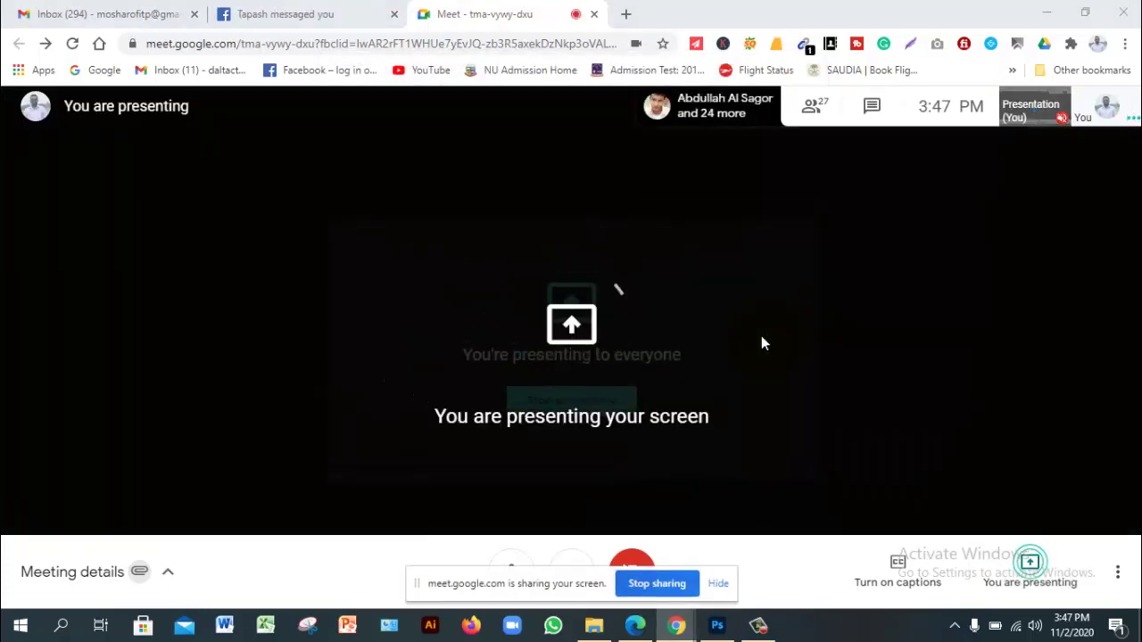
key("alt+Tab")
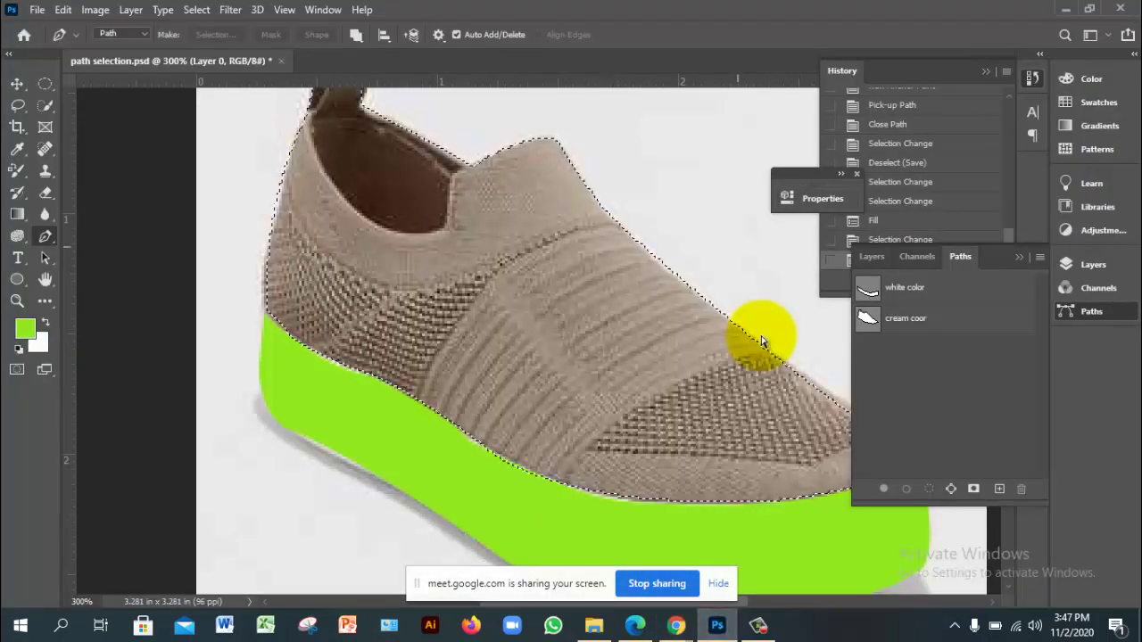
Deselect the upper and close the shoe document without saving the changes.
key("ctrl+d")
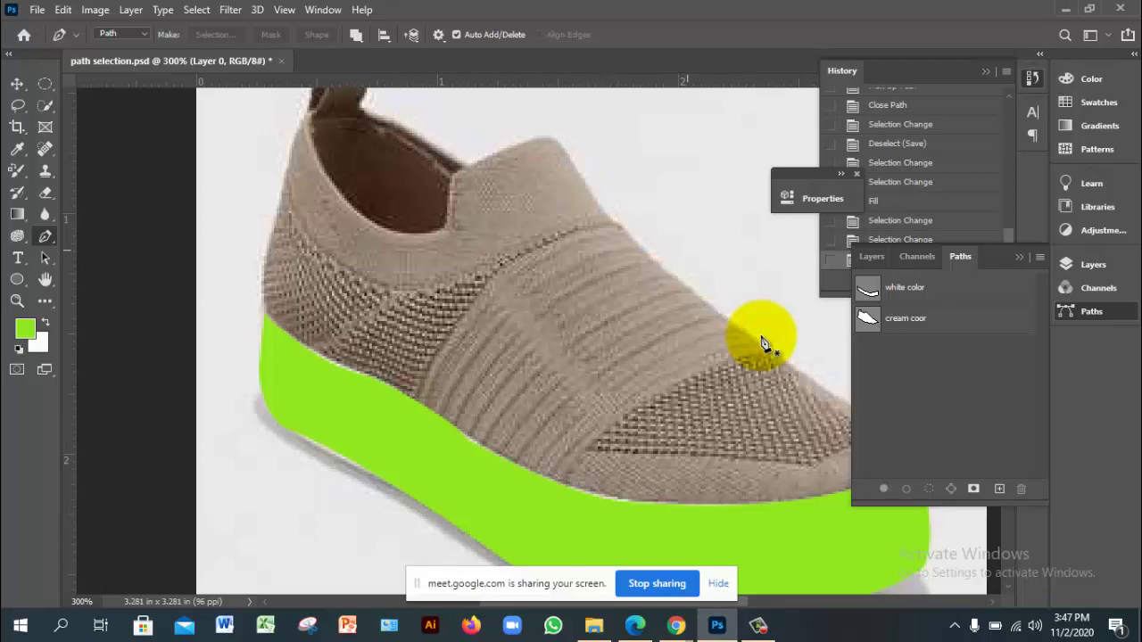
key("ctrl+w")
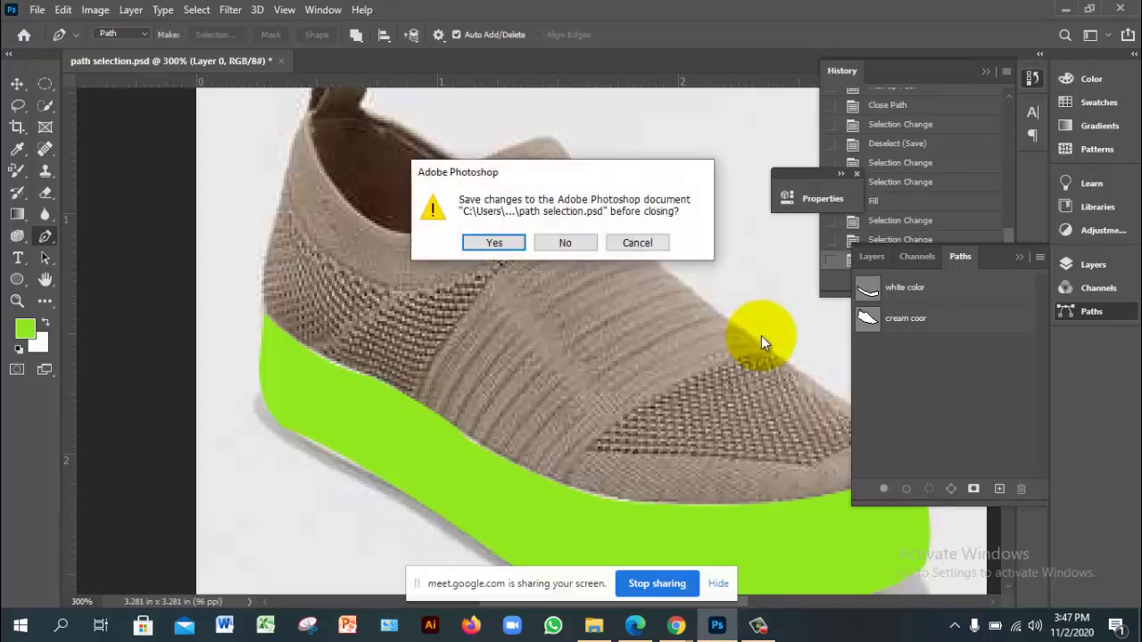
key("n")
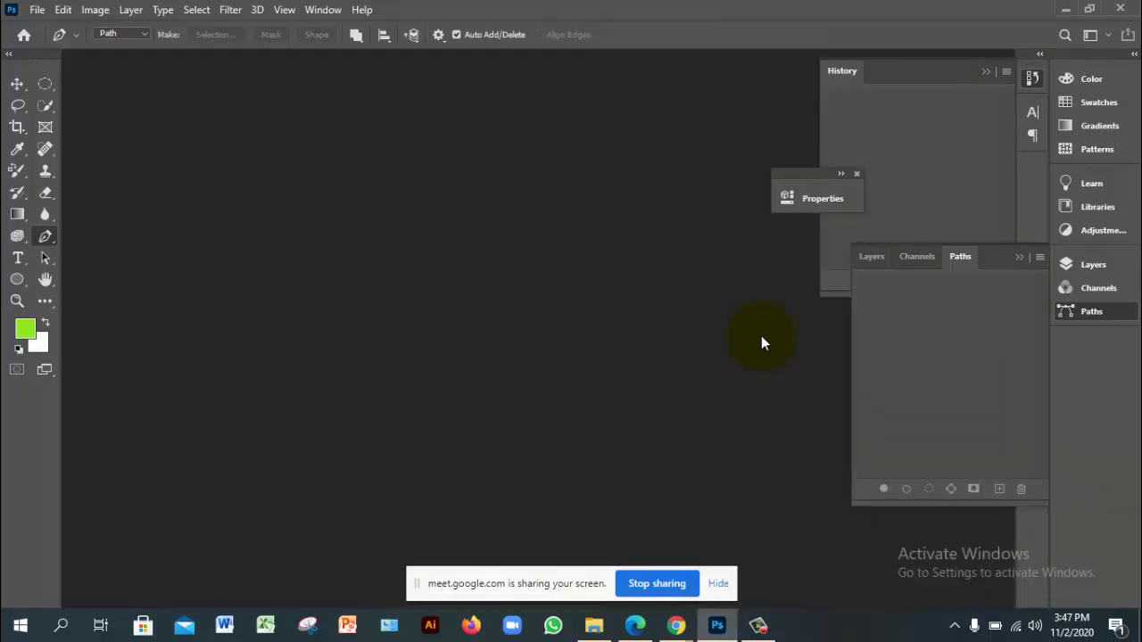
Reopen the saved "path selection" file from the Module-8 folder.
key("alt+f")
key("o")
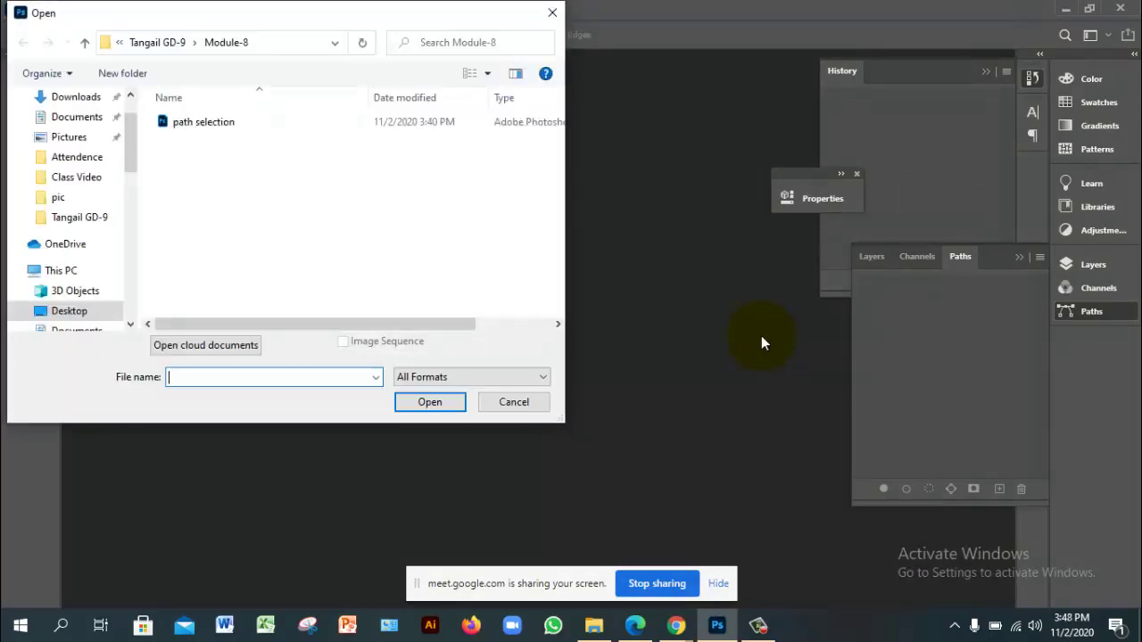
key("Down")
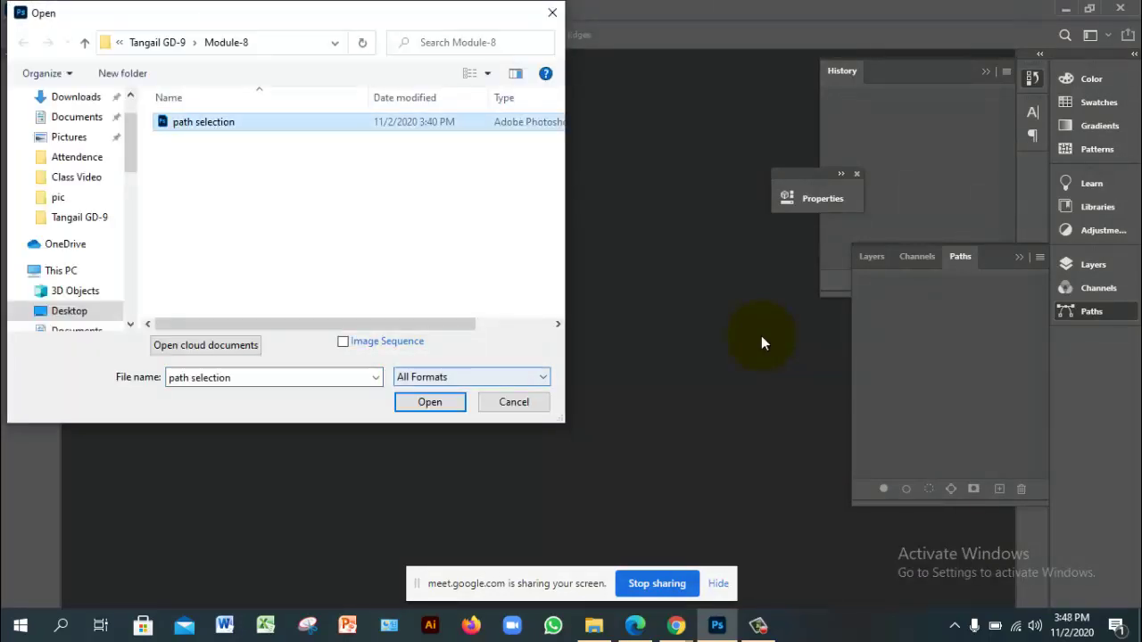
key("Return")
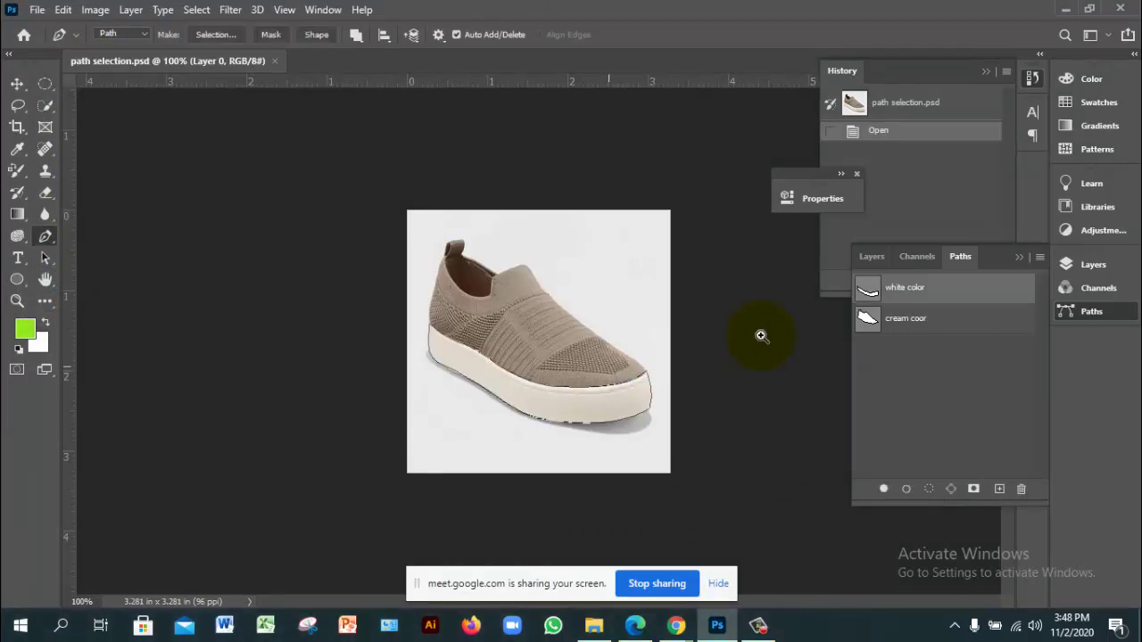
Load the stored "white color" and "cream coor" paths as selections one after the other, and deselect.
key("ctrl+plus")
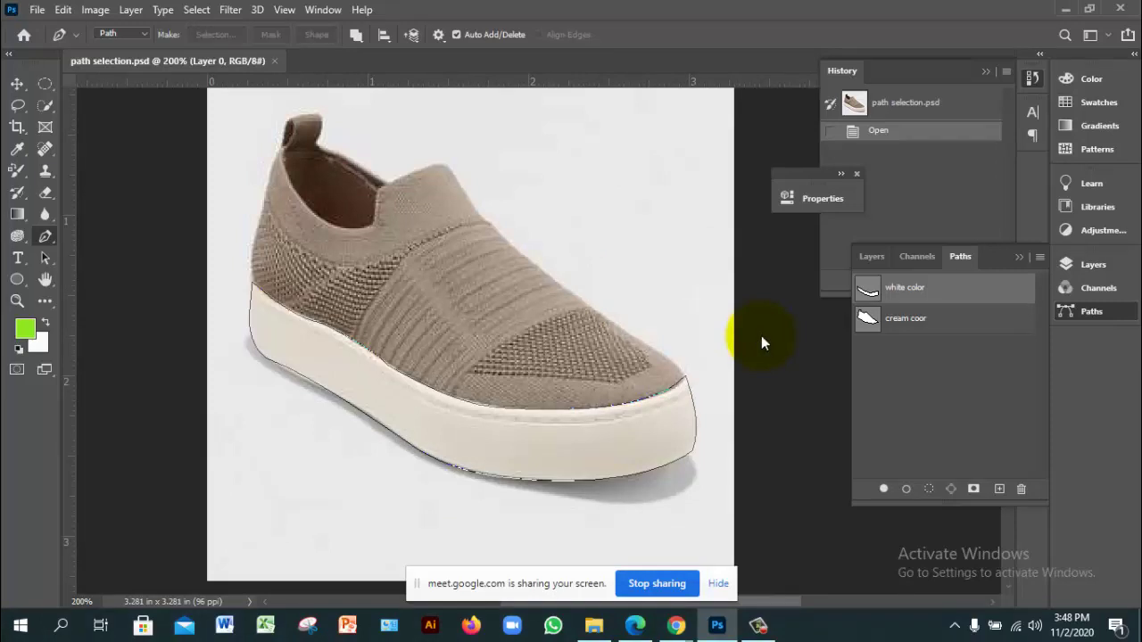
key("ctrl+Return")
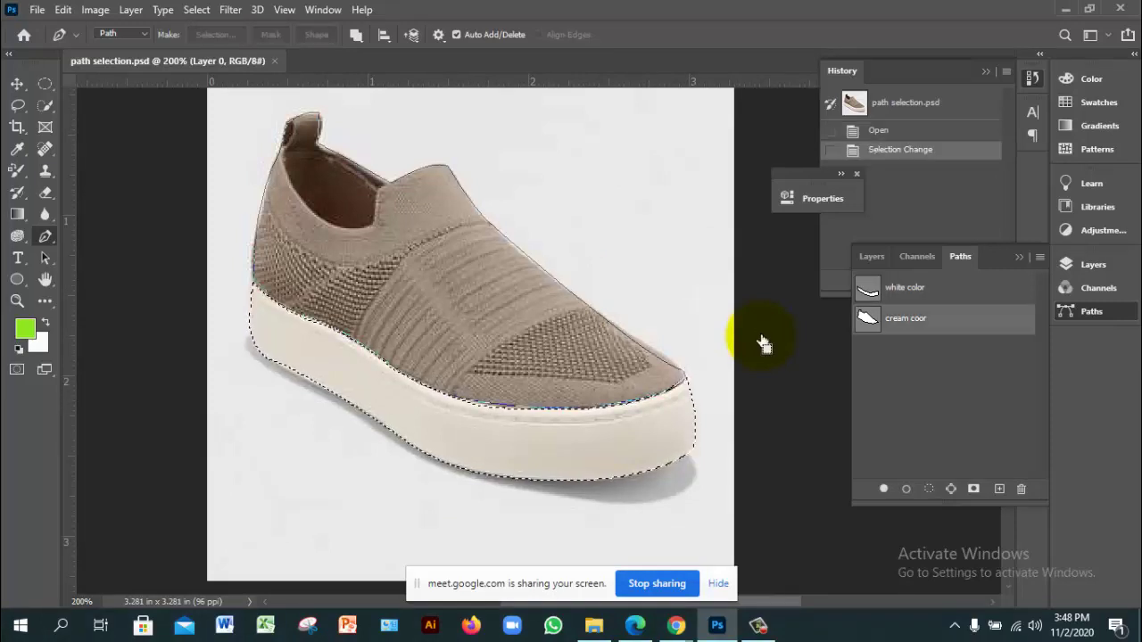
key("ctrl+Return")
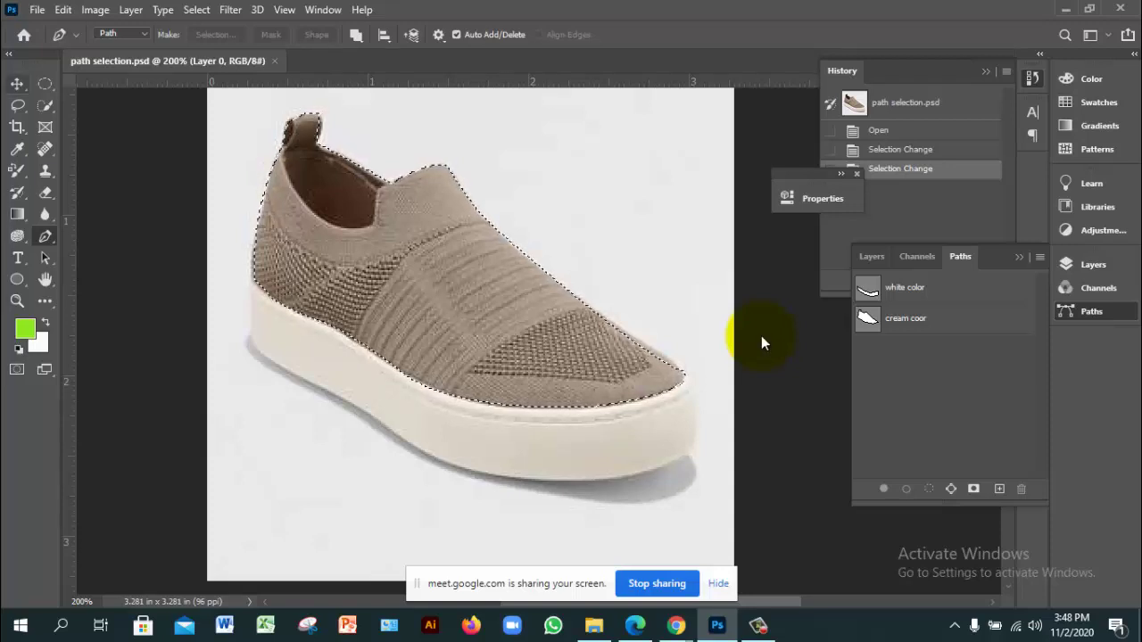
key("v")
key("ctrl+d")
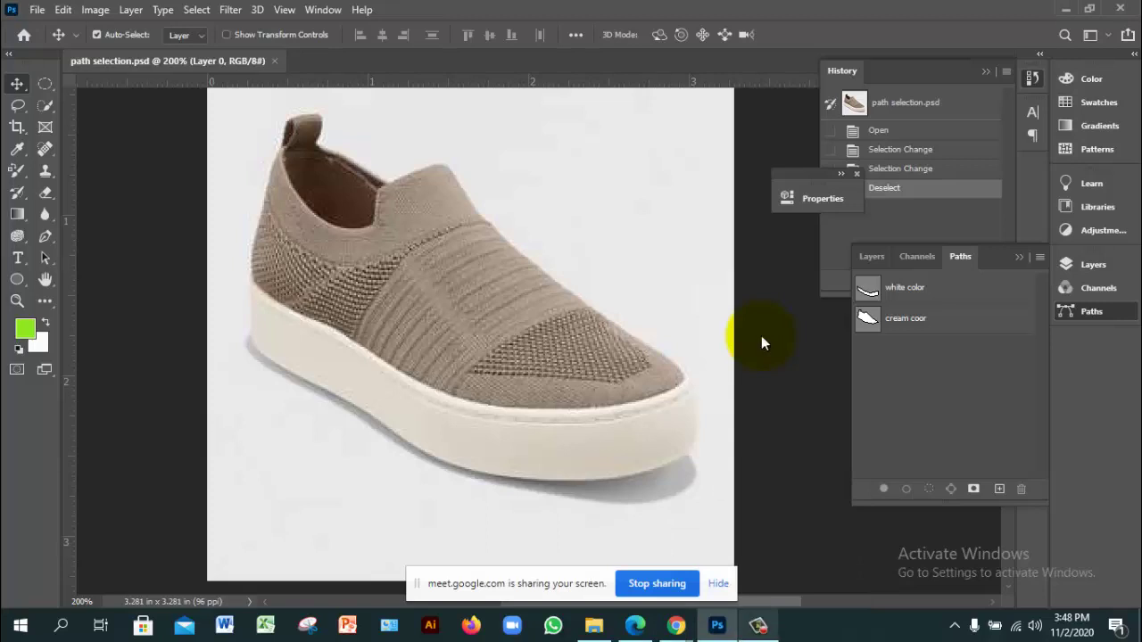
Create a new blank document from the recent A4 preset, 210 x 297 mm at 300 ppi.
key("alt+Tab")
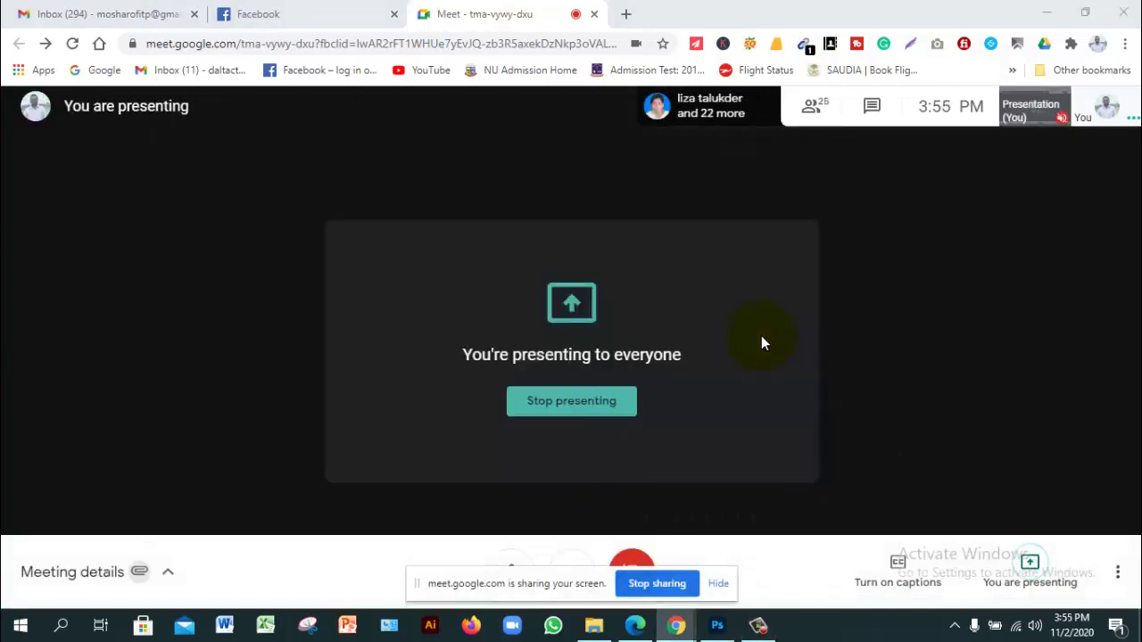
key("alt+Tab")
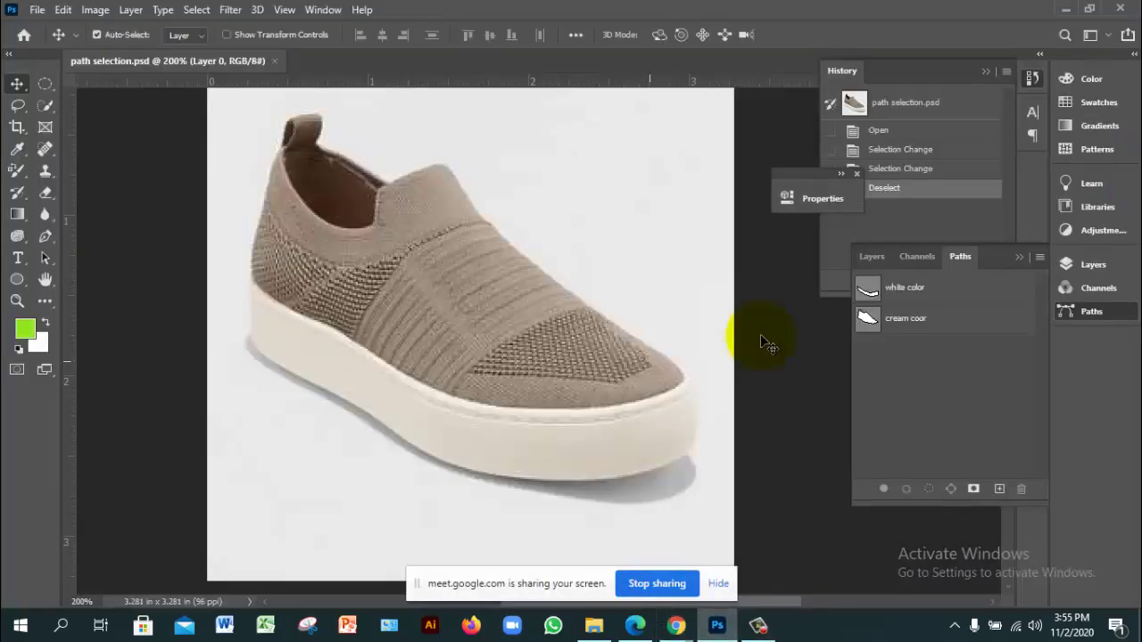
key("alt+f")
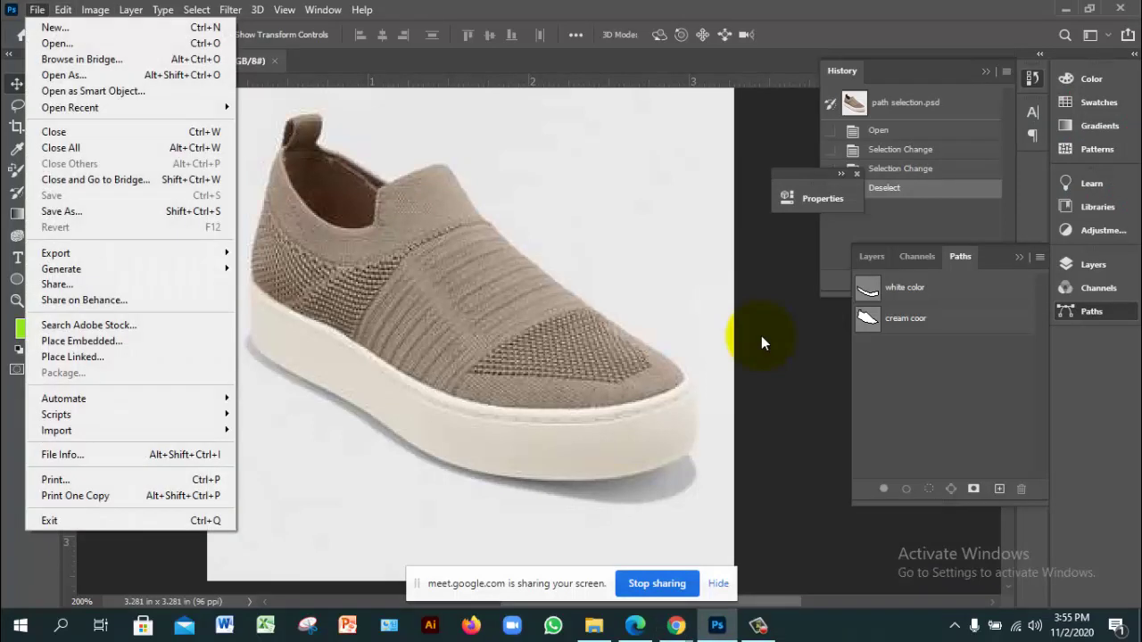
key("Return")
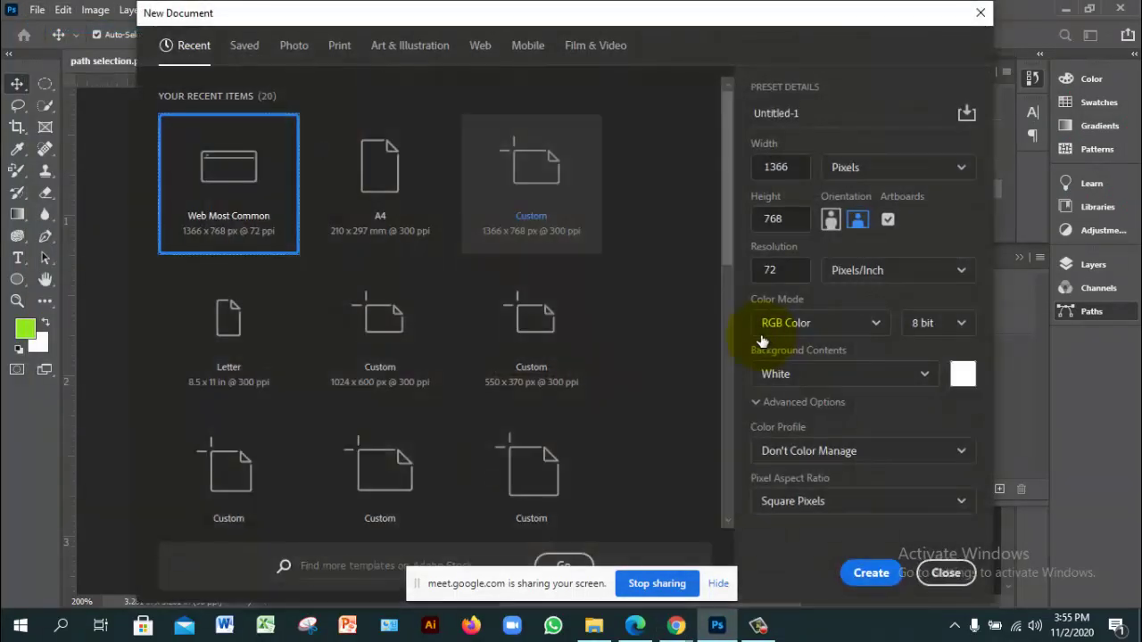
key("Right")
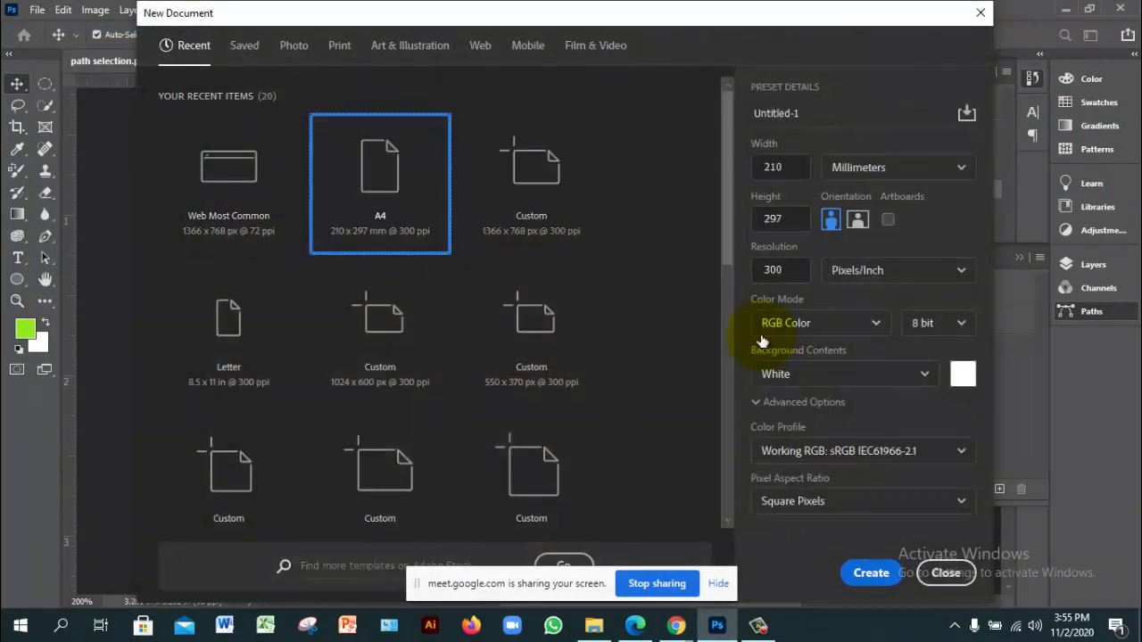
key("Escape")
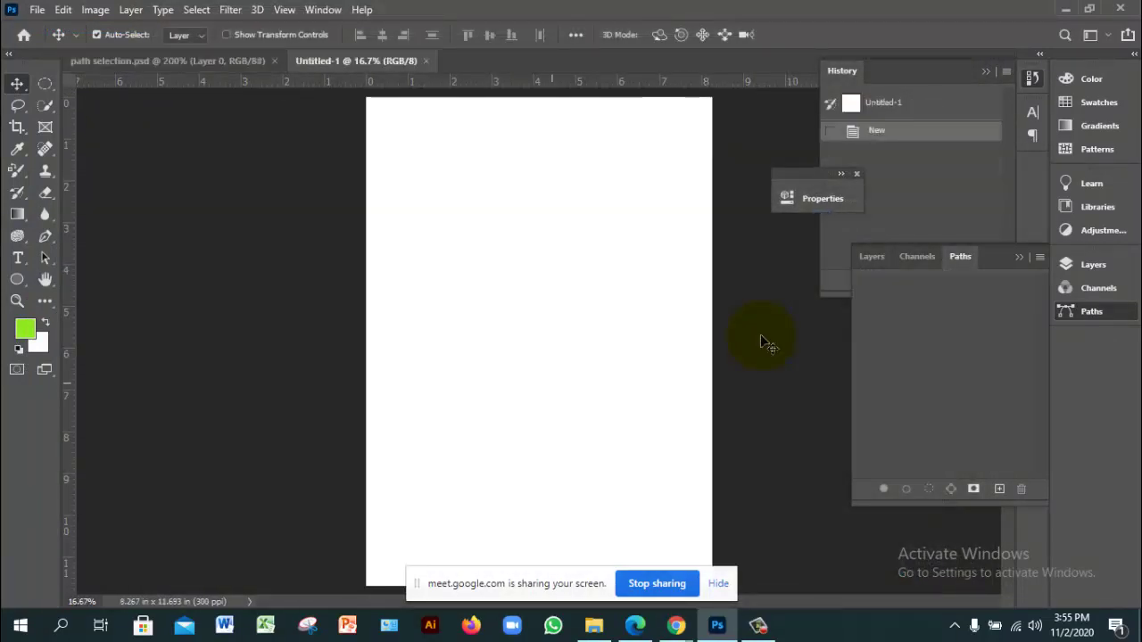
Show the layers, convert the locked background into a regular layer, and add a new empty layer above it.
key("F7")
left_click(760, 336, "ctrl+alt")
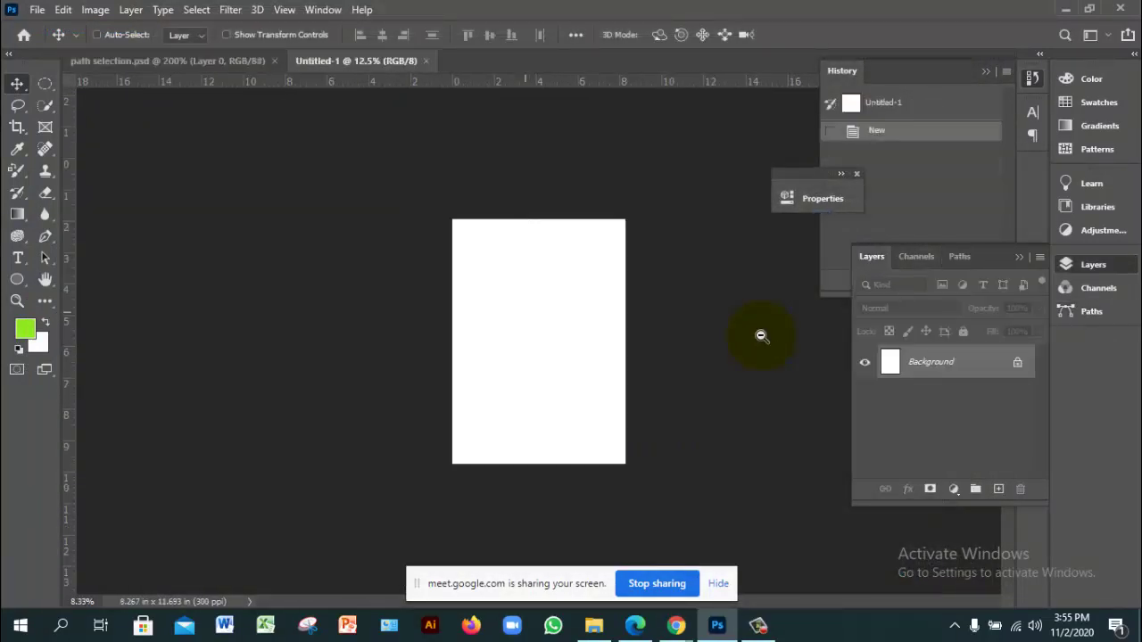
left_click(760, 336, "ctrl")
left_click(761, 337, "ctrl")
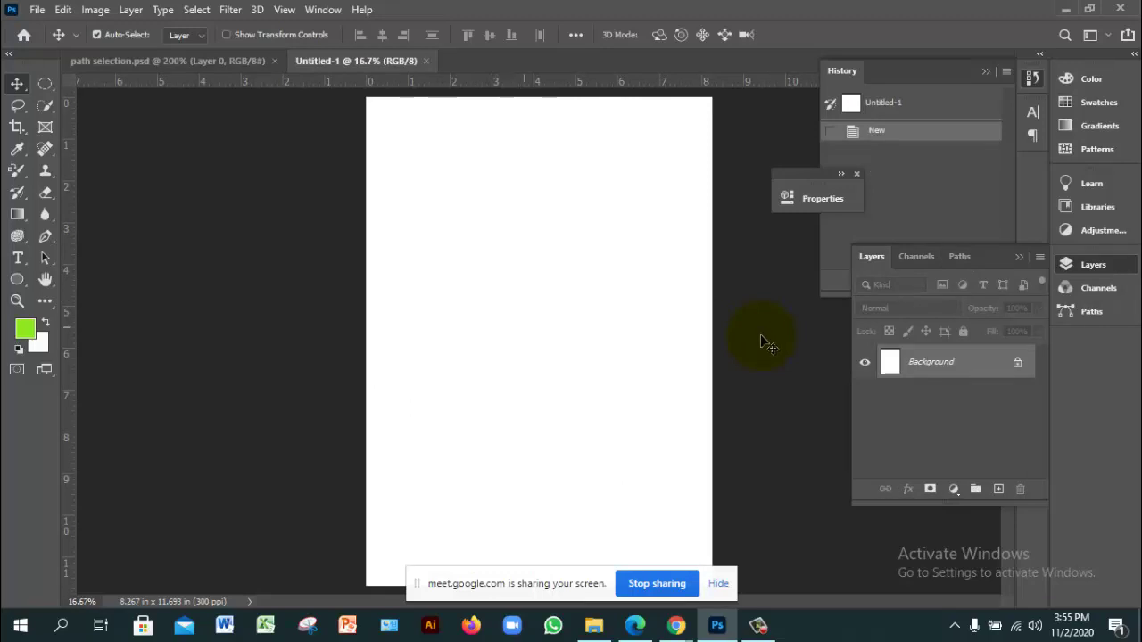
left_click(761, 336)
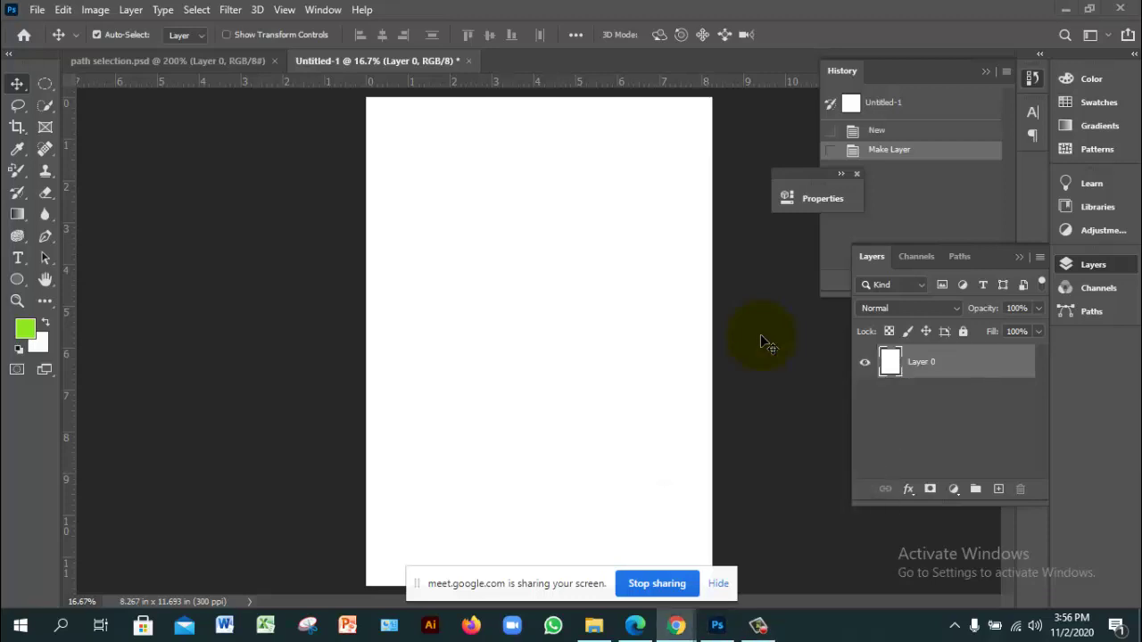
left_click(760, 335, "ctrl+alt")
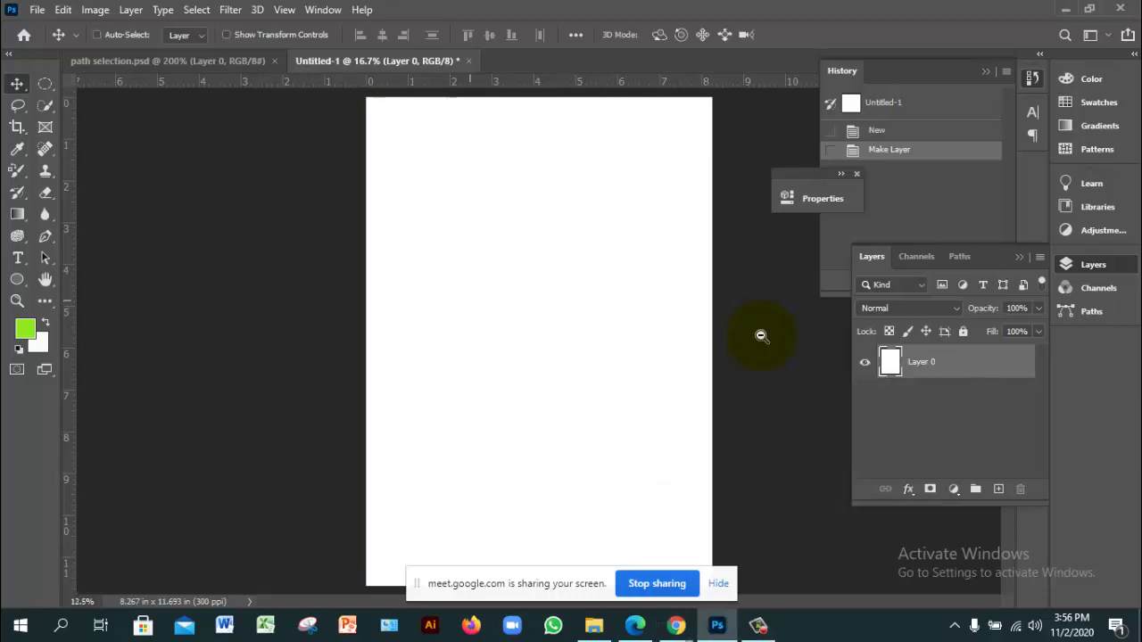
left_click(760, 336, "ctrl")
key("ctrl+shift+alt+n")
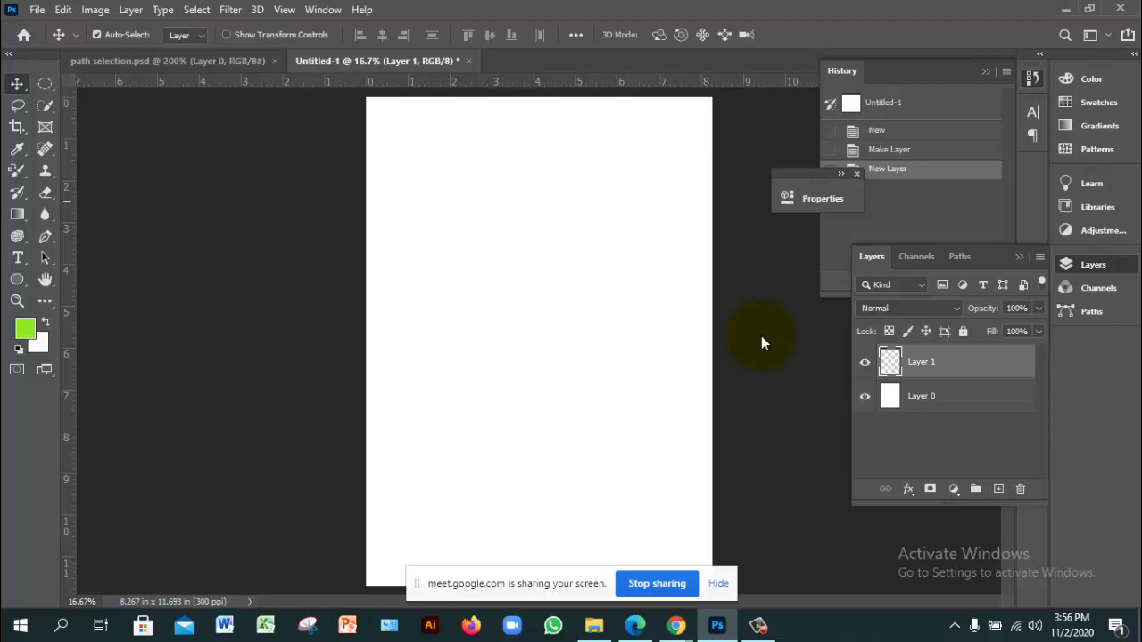
Draw three straight sides of a rectangular path with the Pen tool in Path mode, and undo the last anchor point.
key("p")
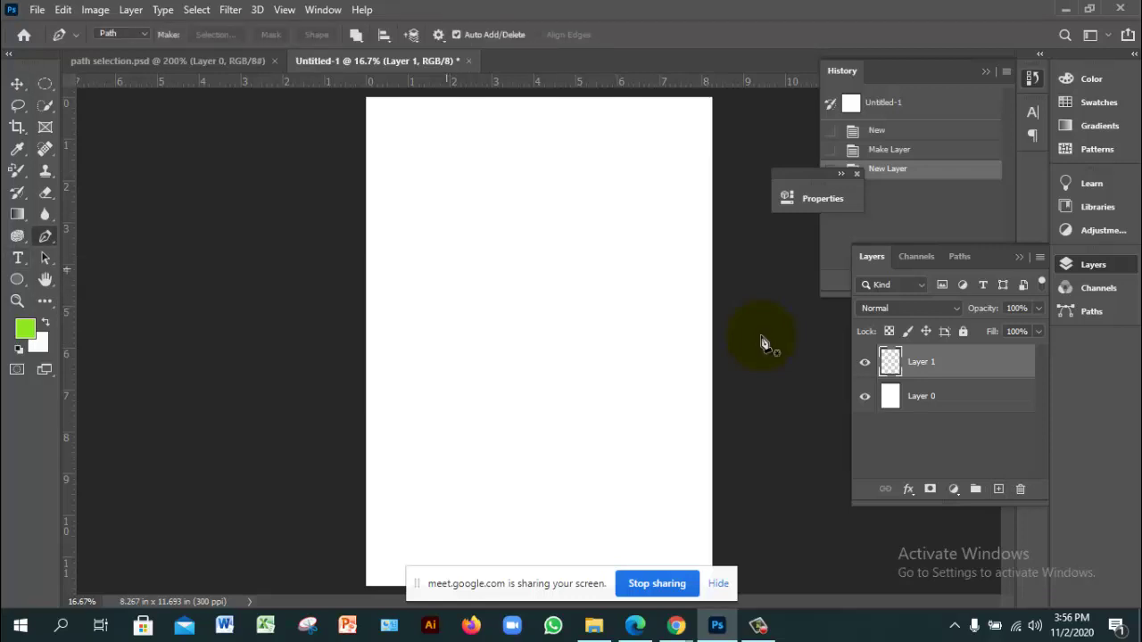
left_click(441, 250)
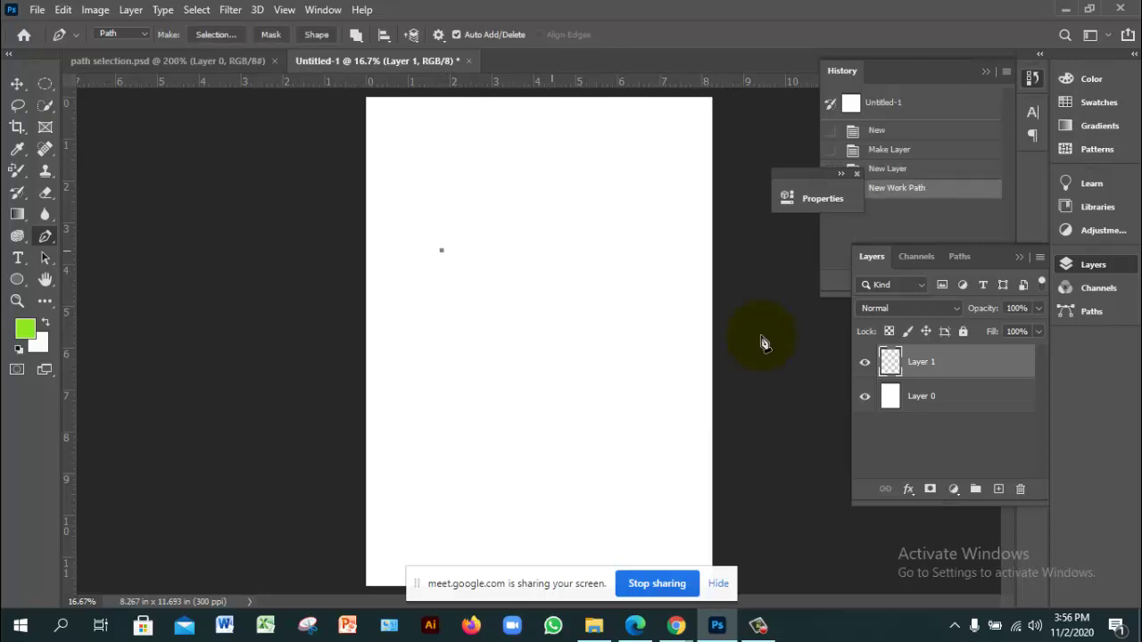
left_click(609, 250)
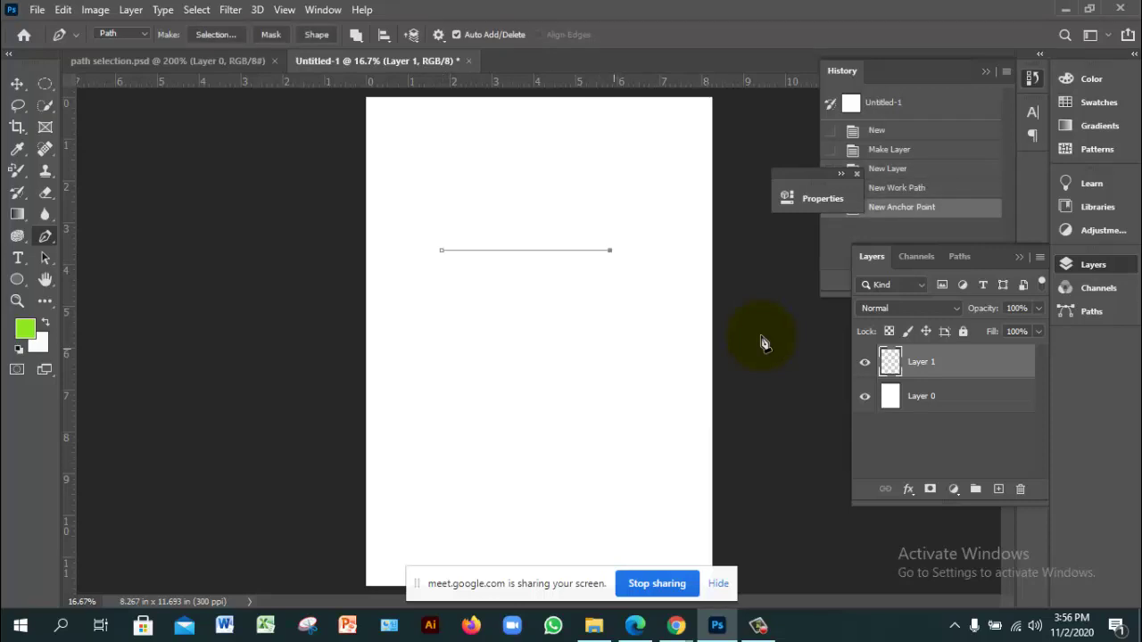
left_click(609, 348)
left_click(484, 348)
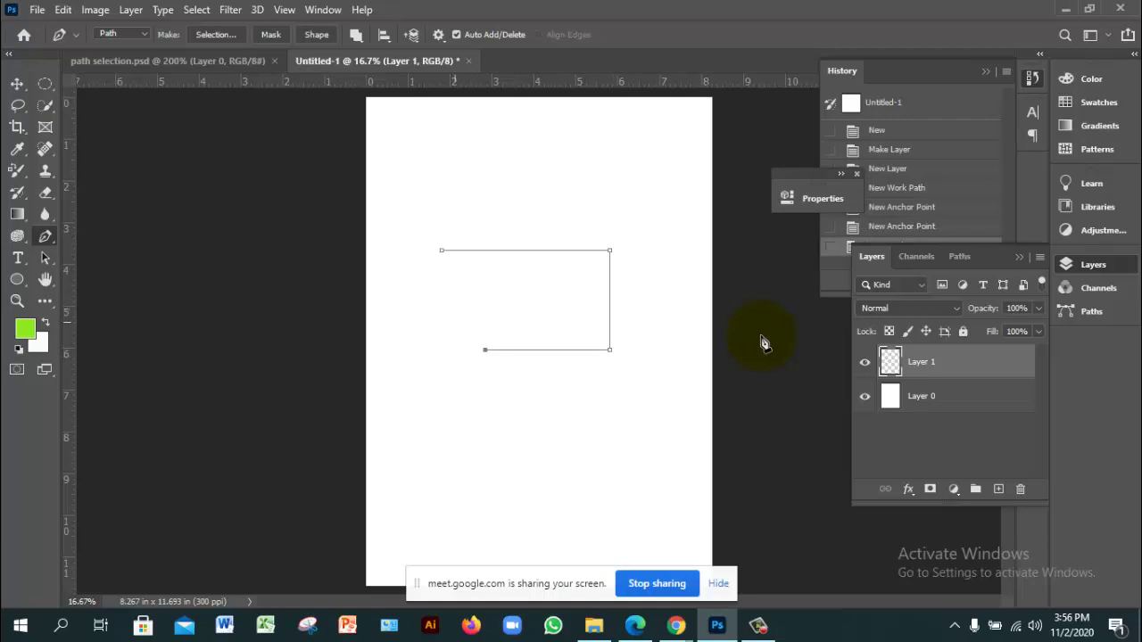
key("ctrl+z")
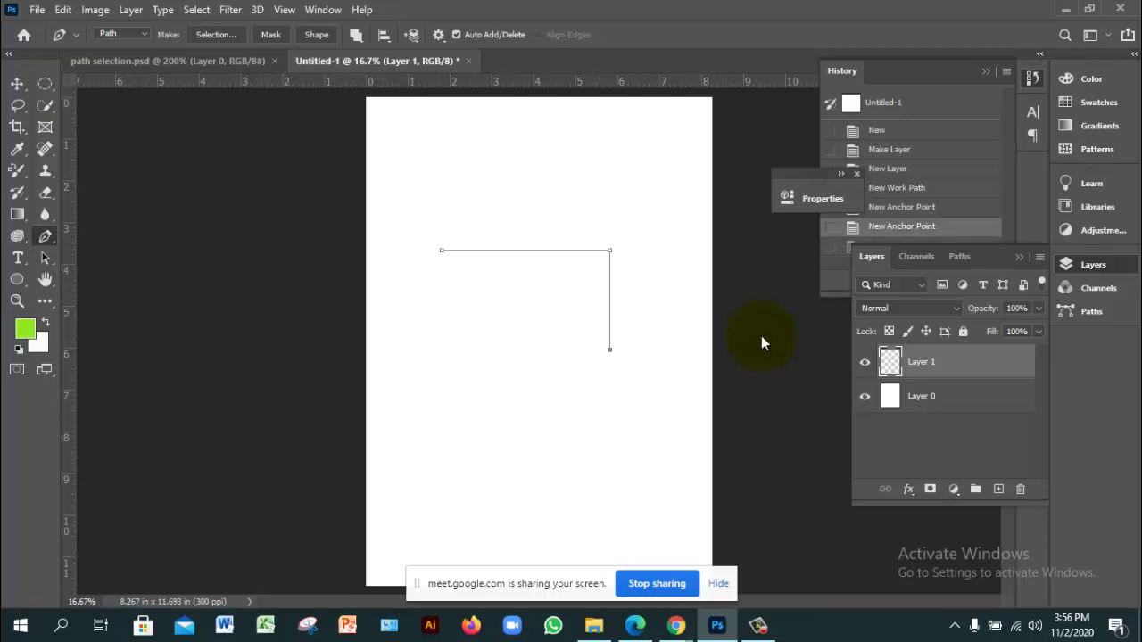
Place a vertical guide at the path's starting anchor and close the rectangular path along it.
left_click_drag(67, 337, 440, 337)
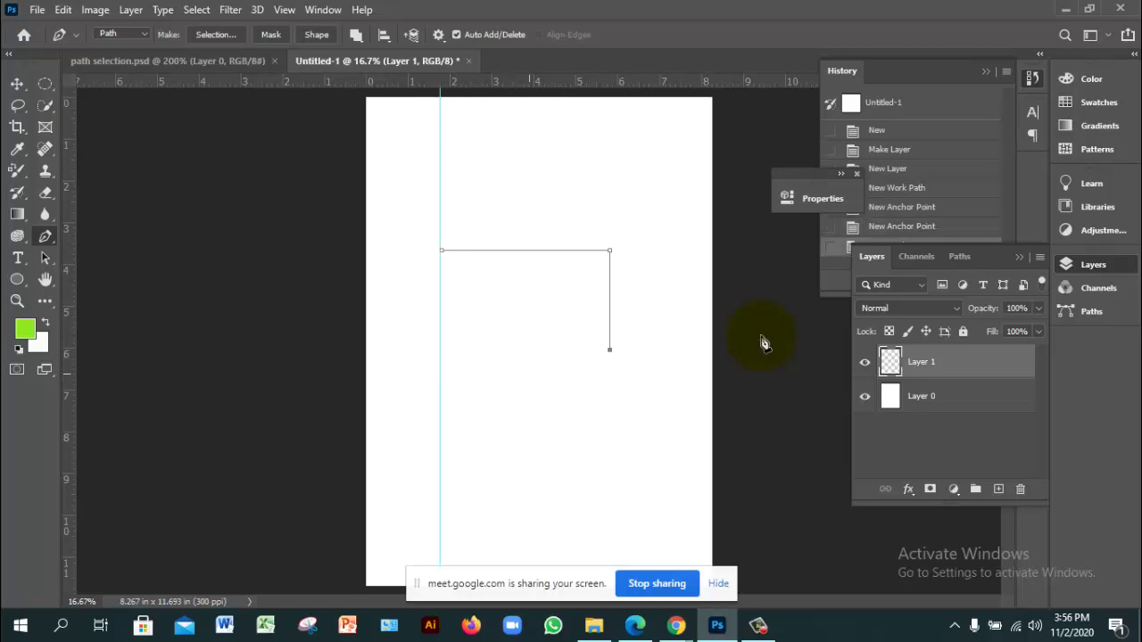
left_click(440, 349)
left_click(441, 251)
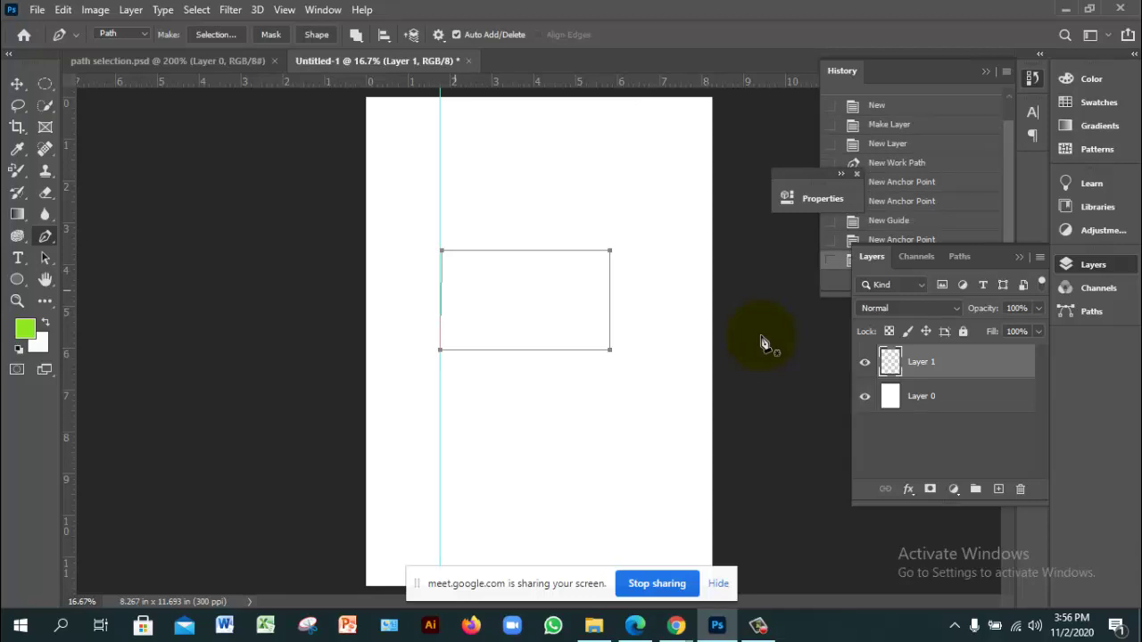
Undo the guide and the entire rectangular pen path.
key("ctrl+z")
key("ctrl+z")
key("ctrl+z")
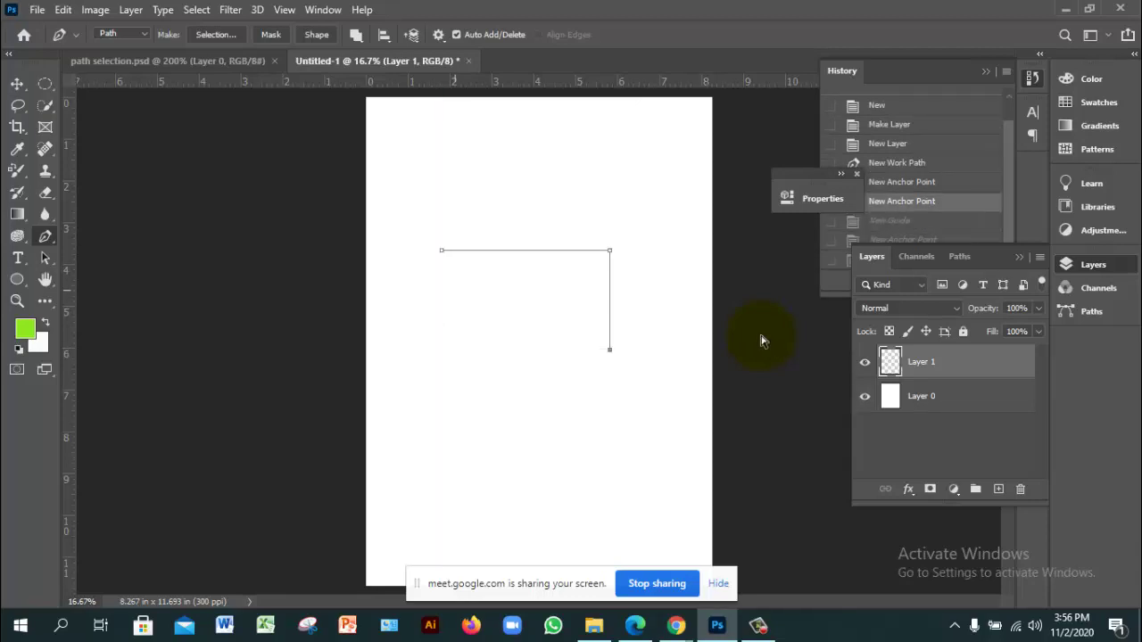
key("ctrl+z")
key("ctrl+z")
key("ctrl+z")
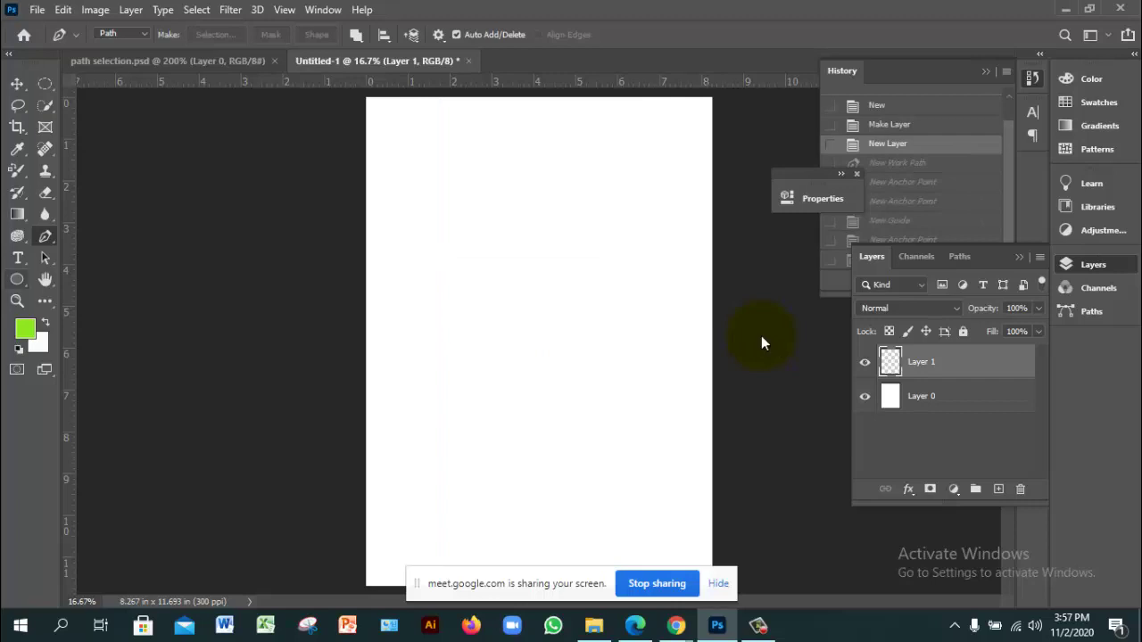
Draw a green rectangle shape about 1331 x 1117 px in the upper part of the page with the Rectangle tool.
left_click(17, 279)
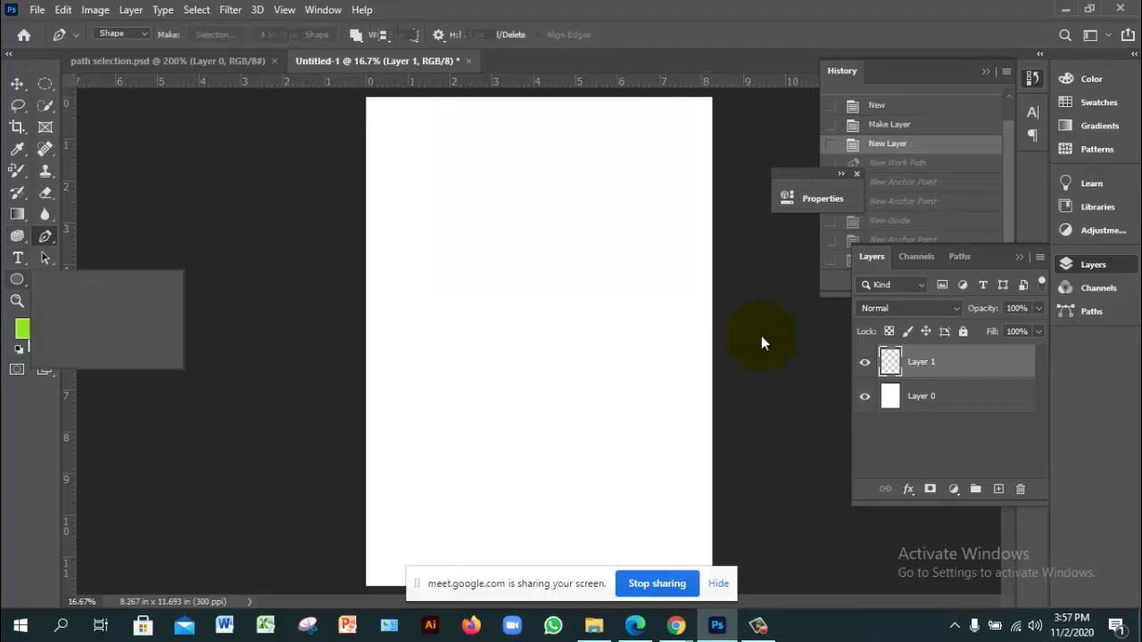
right_click(17, 279)
left_click(89, 288)
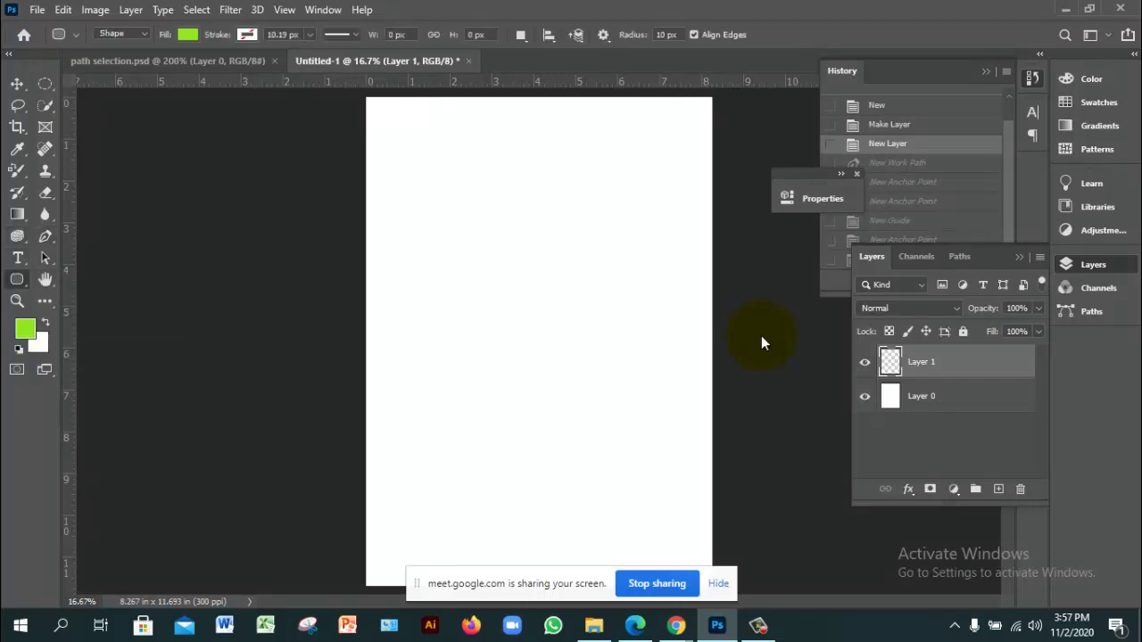
left_click_drag(464, 221, 557, 299)
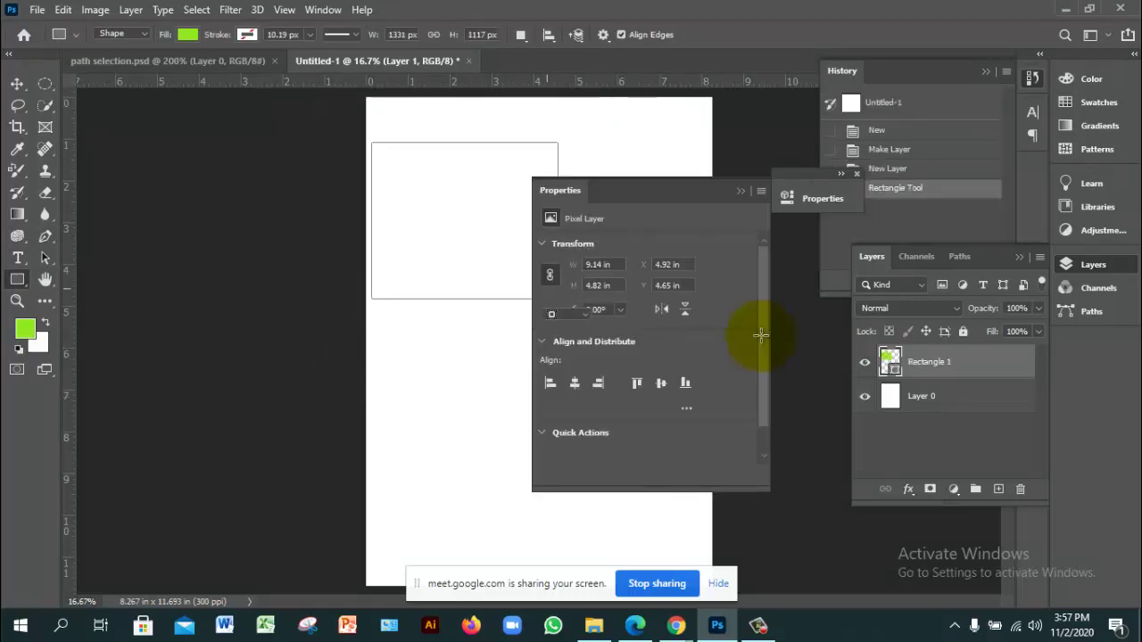
Move the green rectangle to the middle of the page and delete its layer.
key("l")
key("v")
left_click_drag(477, 153, 527, 274)
left_click(740, 190)
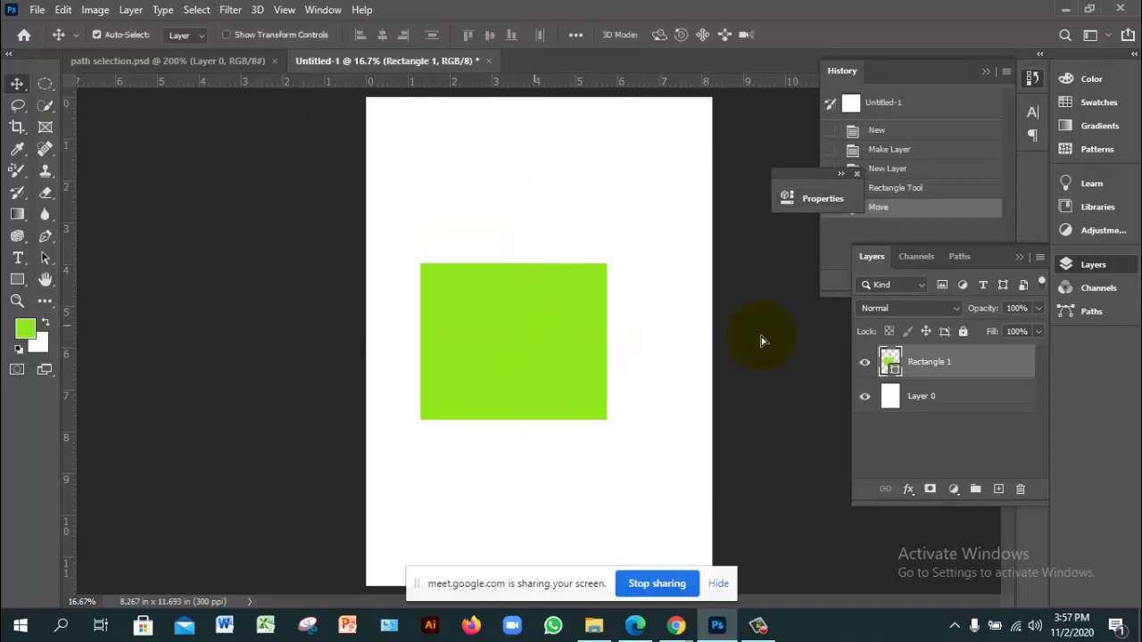
left_click_drag(535, 331, 561, 331)
left_click_drag(761, 340, 761, 340)
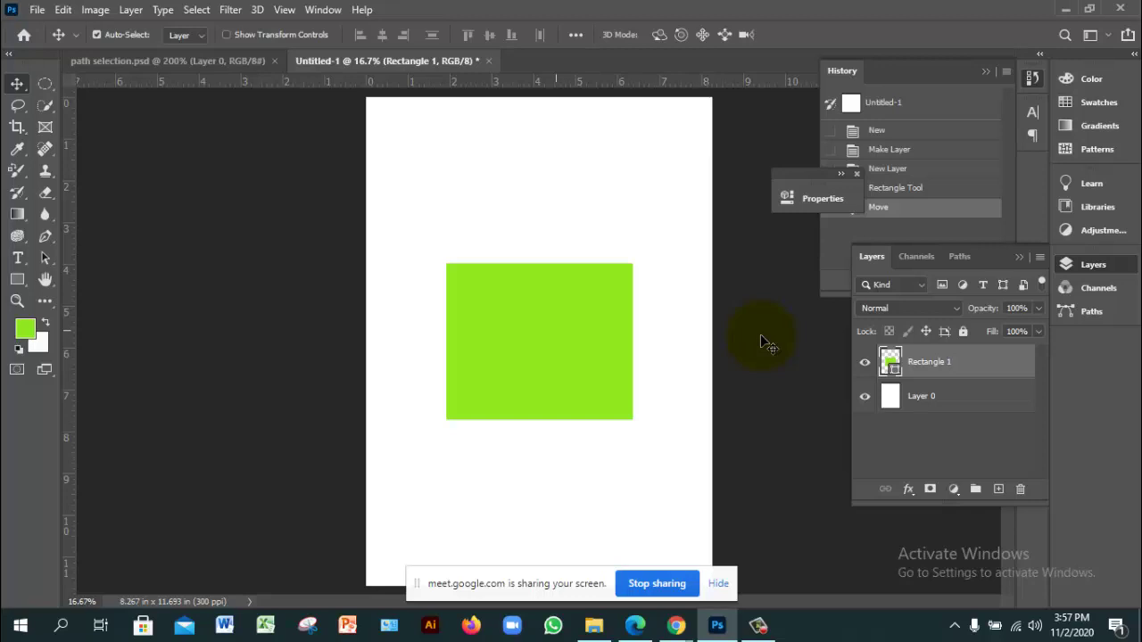
key("Delete")
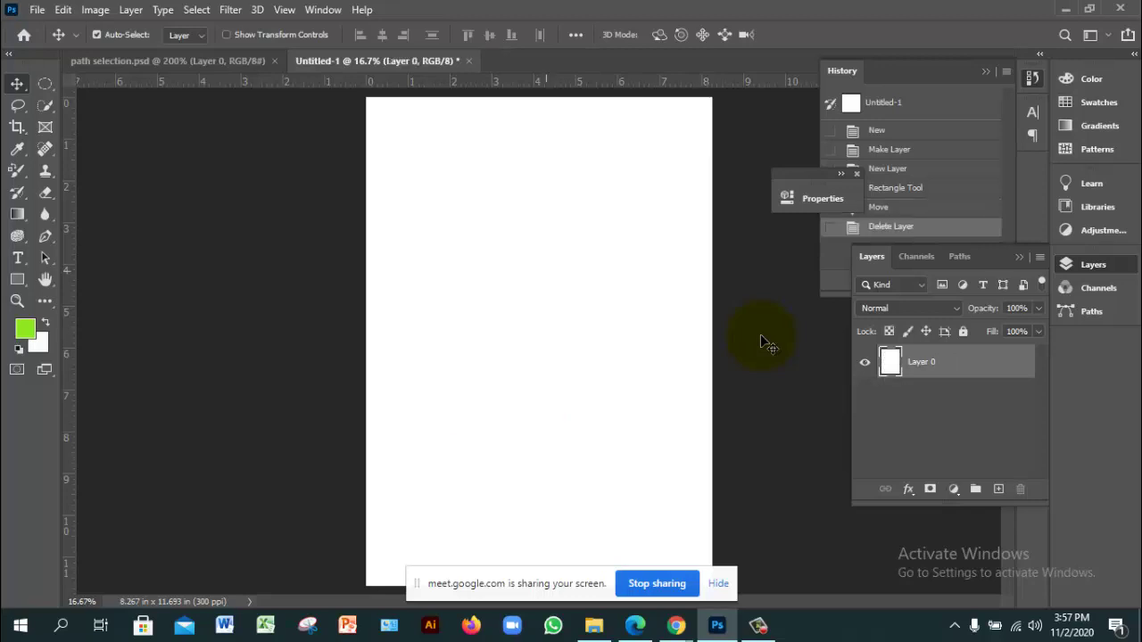
Switch to the course outline PDF in Edge and go over module 8's "Background and Foreground color fill" and "Image resizing" topics.
key("alt+Tab")
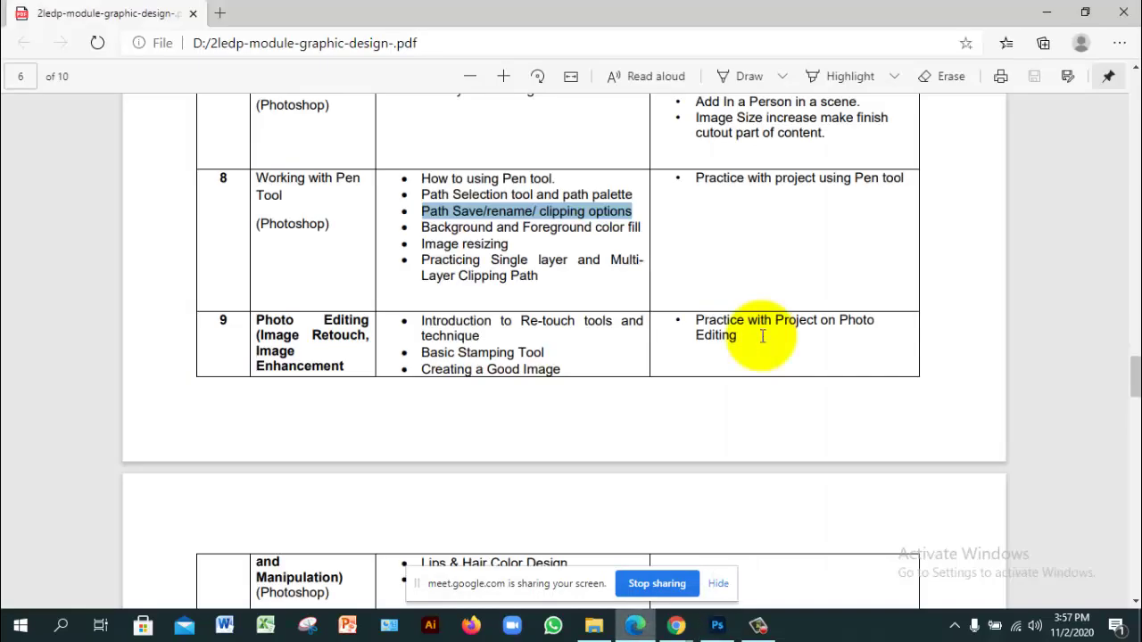
left_click(763, 336)
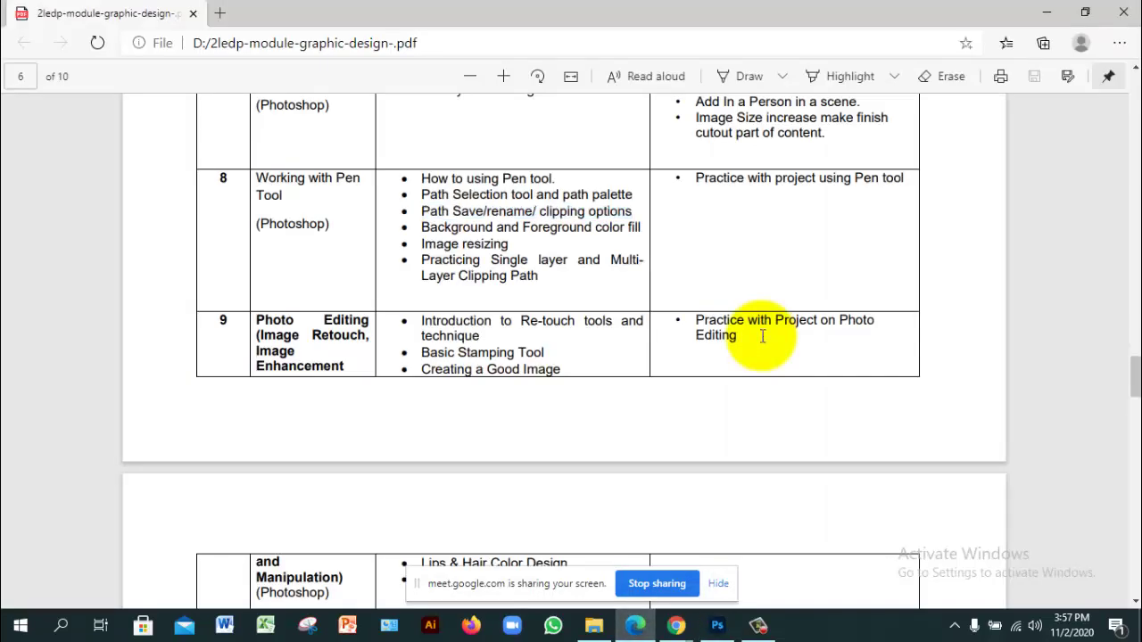
left_click_drag(641, 227, 421, 227)
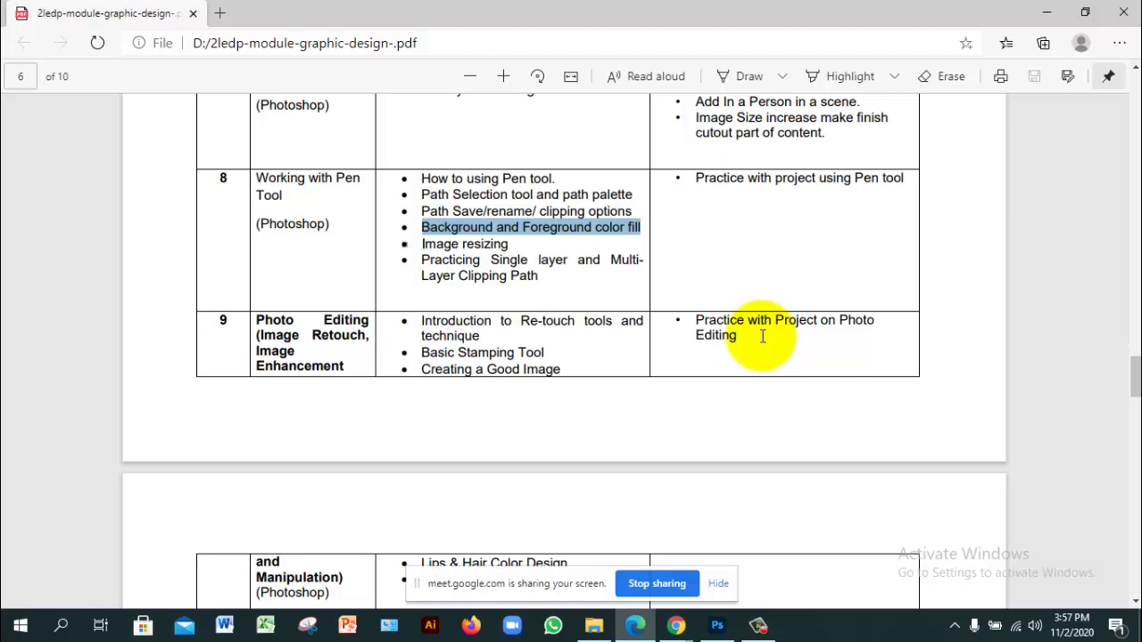
left_click(763, 336)
left_click_drag(422, 244, 508, 244)
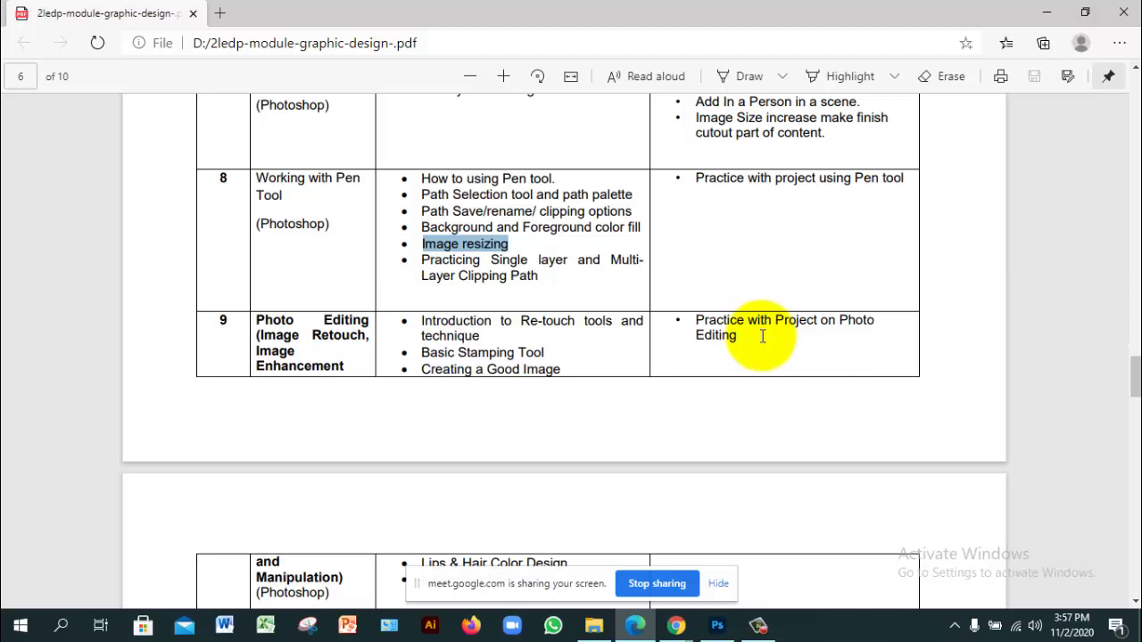
left_click(762, 336)
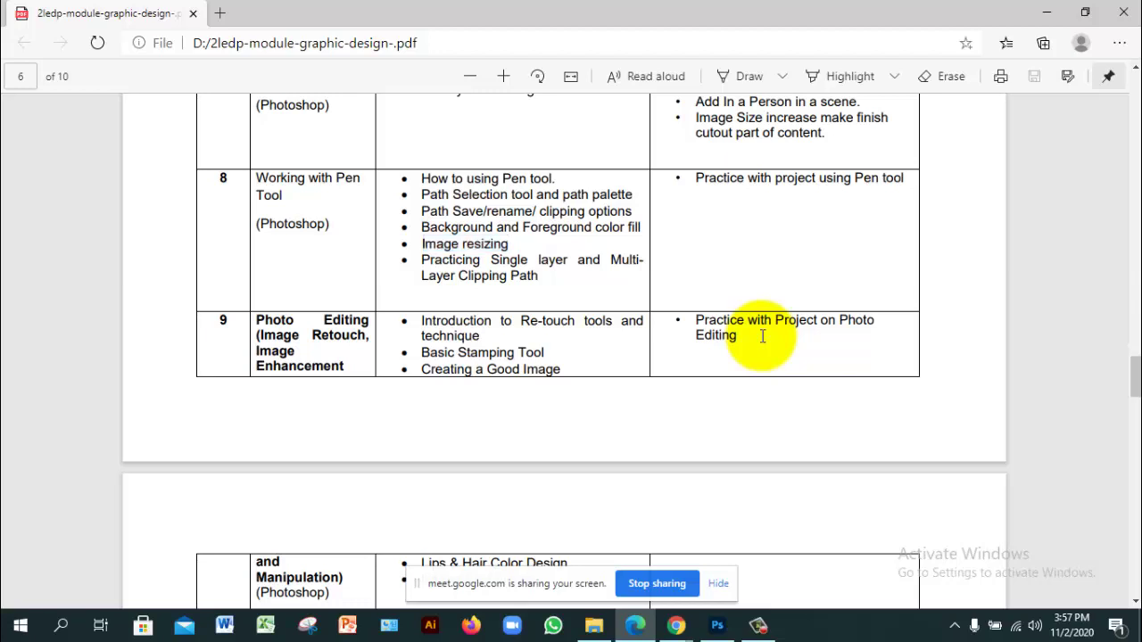
Mark module 8's "Practicing Single layer and Multi-Layer Clipping Path" topic for the class, and clear the text selection.
left_click_drag(429, 276, 538, 276)
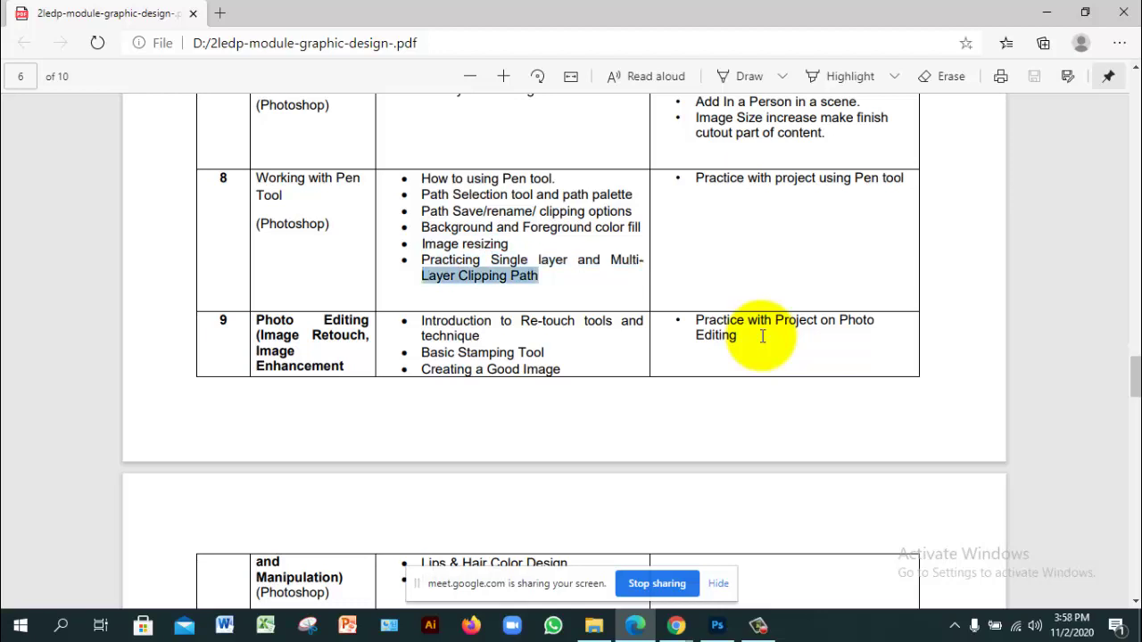
left_click(538, 275)
left_click_drag(421, 259, 538, 275)
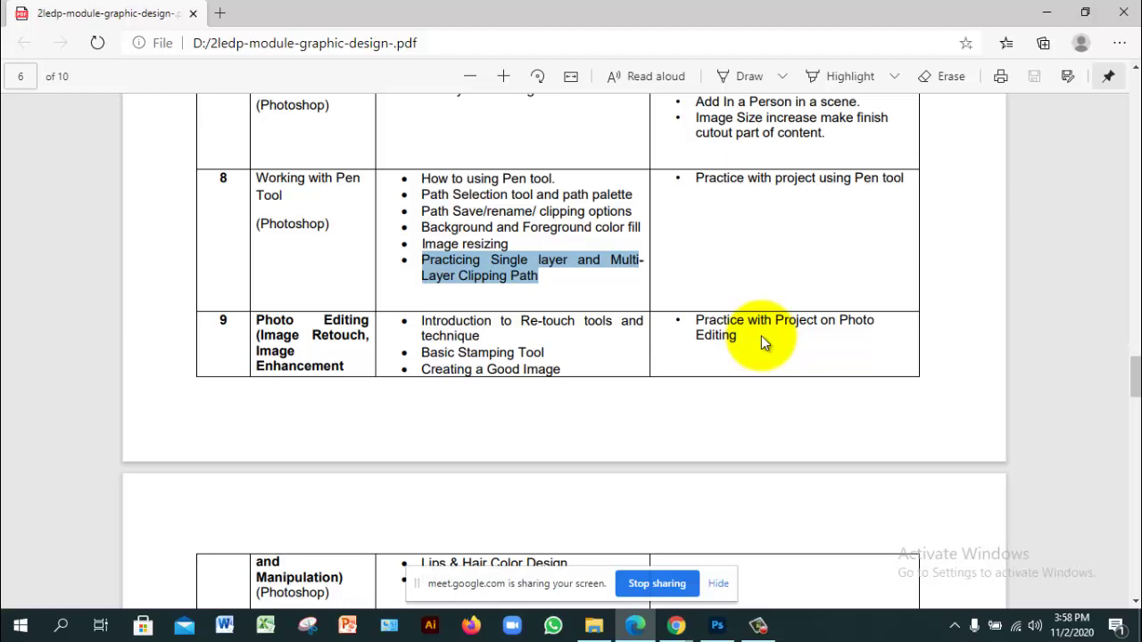
scroll(763, 342, "up", 1)
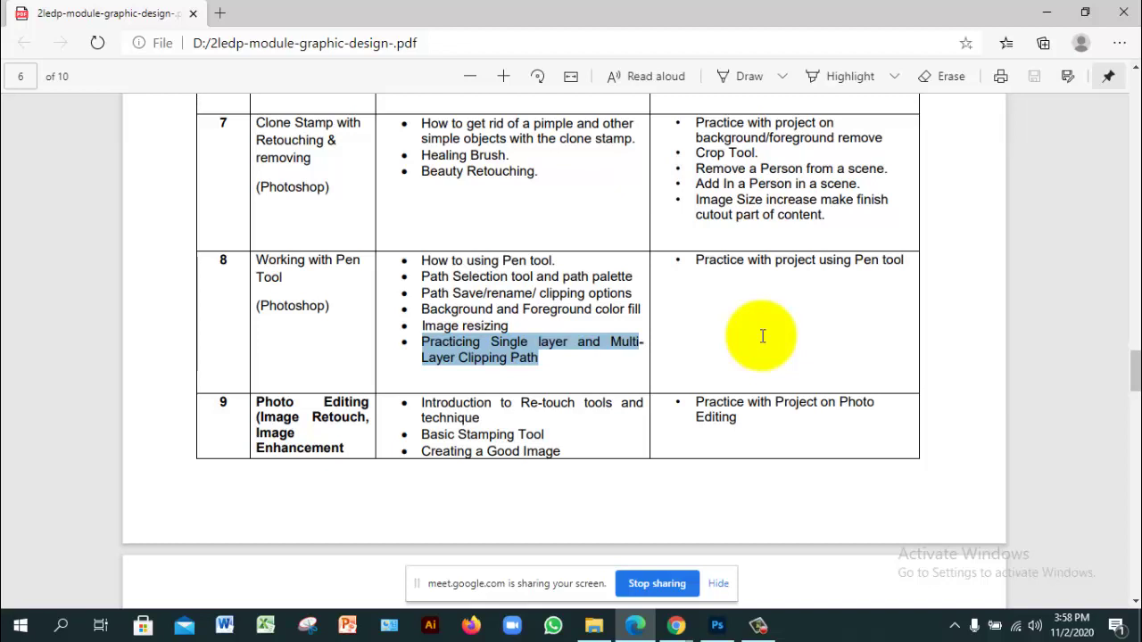
left_click(762, 336)
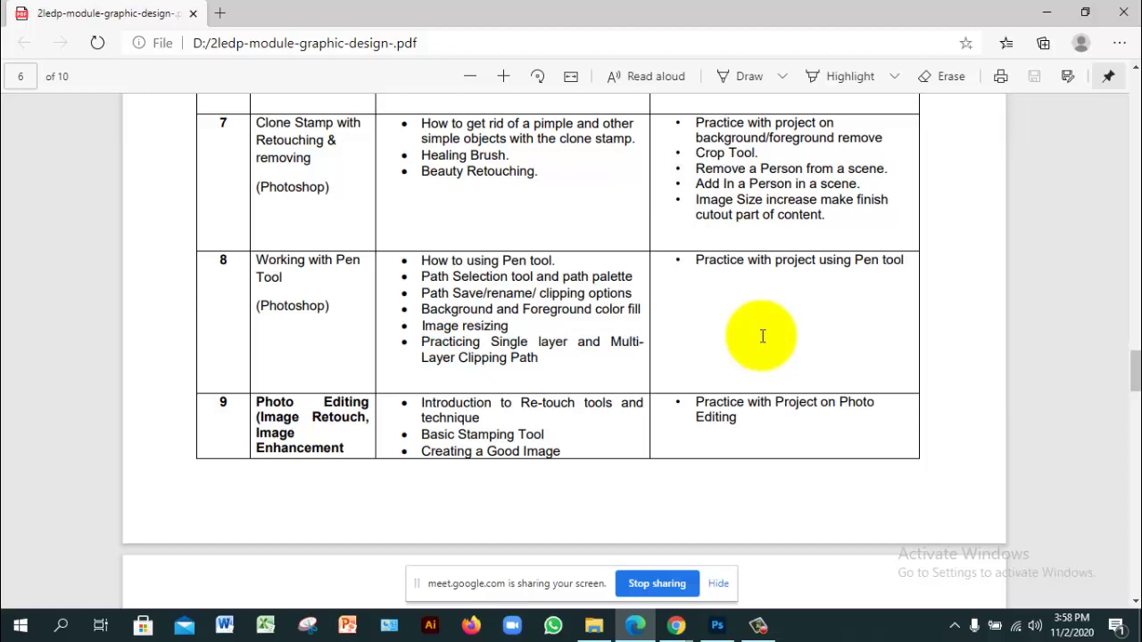
Select module 8's "Practice with project using Pen tool" line to point it out to the class, and clear the selection.
key("shift+Left")
key("shift+Left")
key("shift+Left")
key("shift+Left")
key("shift+Left")
key("shift+Left")
key("shift+Left")
key("shift+Left")
key("shift+Left")
key("shift+Left")
key("shift+Left")
key("shift+Left")
key("shift+Left")
key("shift+Left")
key("shift+Left")
key("shift+Left")
key("shift+Left")
key("shift+Left")
key("shift+Left")
key("shift+Left")
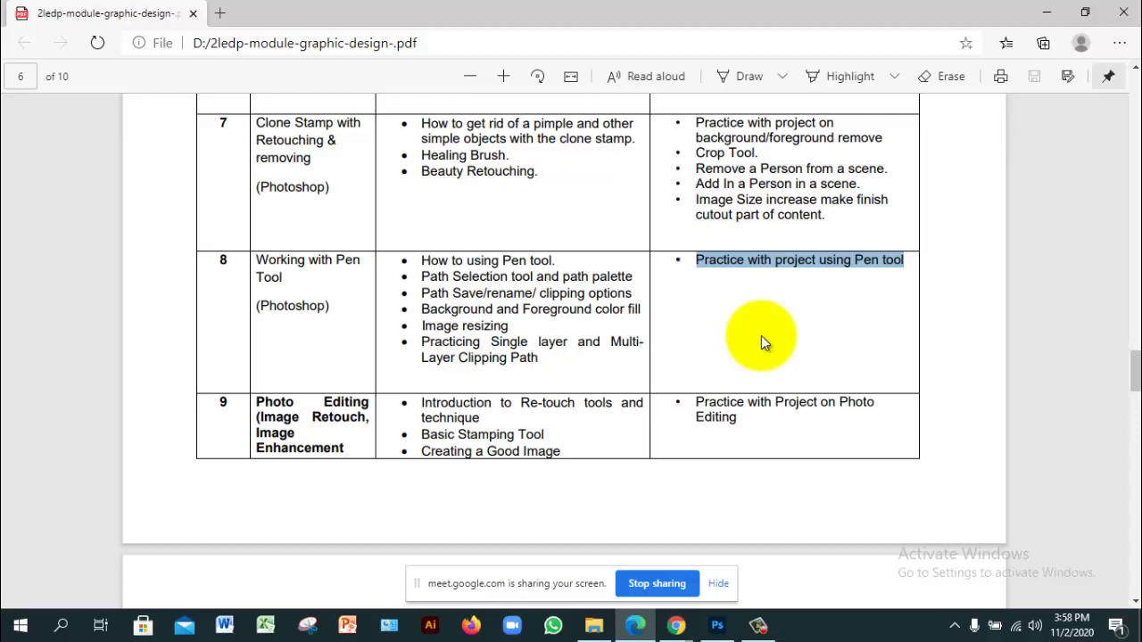
scroll(762, 342, "down", 2)
scroll(762, 343, "up", 2)
left_click(762, 336)
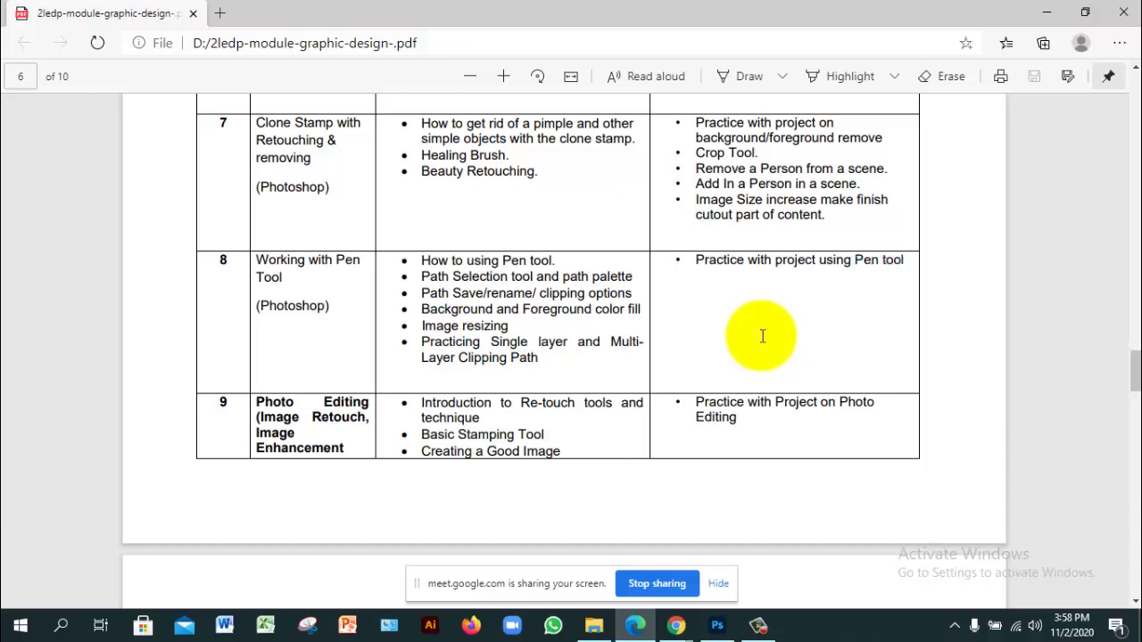
Switch to Photoshop, show the shoe image in path selection.psd, and return to the blank Untitled-1 document.
key("alt+Tab")
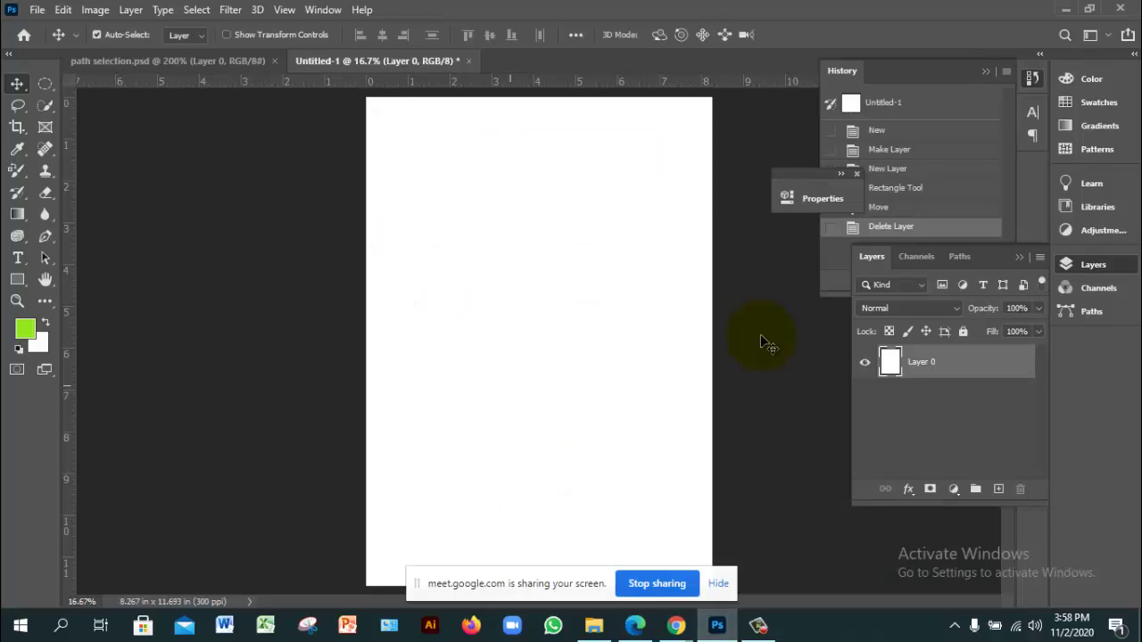
key("ctrl+Tab")
scroll(763, 341, "up", 1)
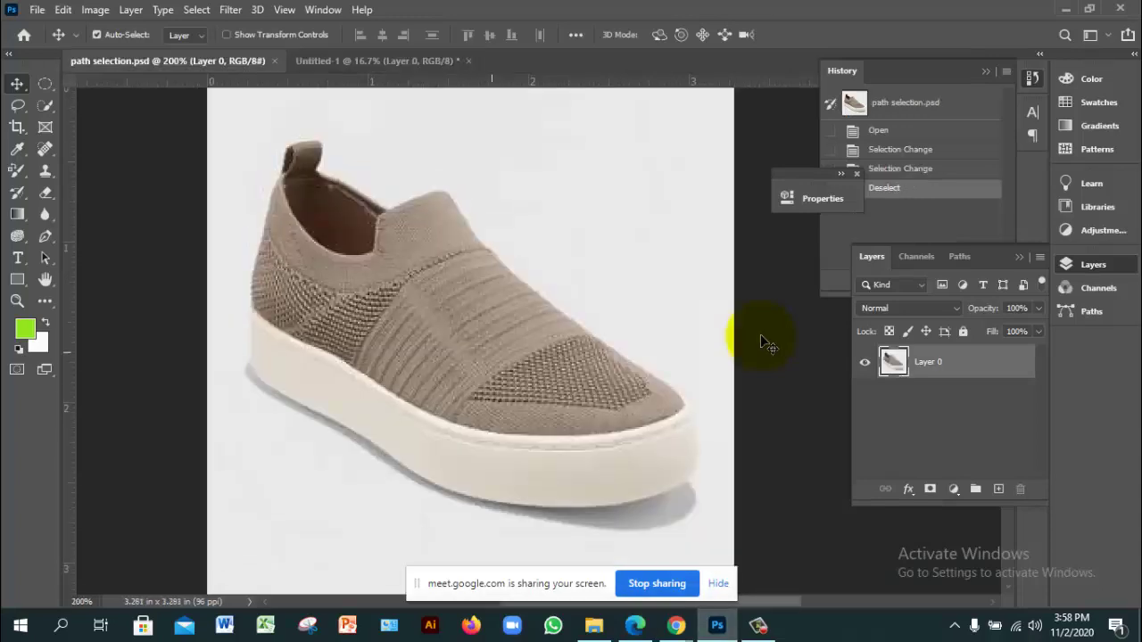
key("ctrl+Tab")
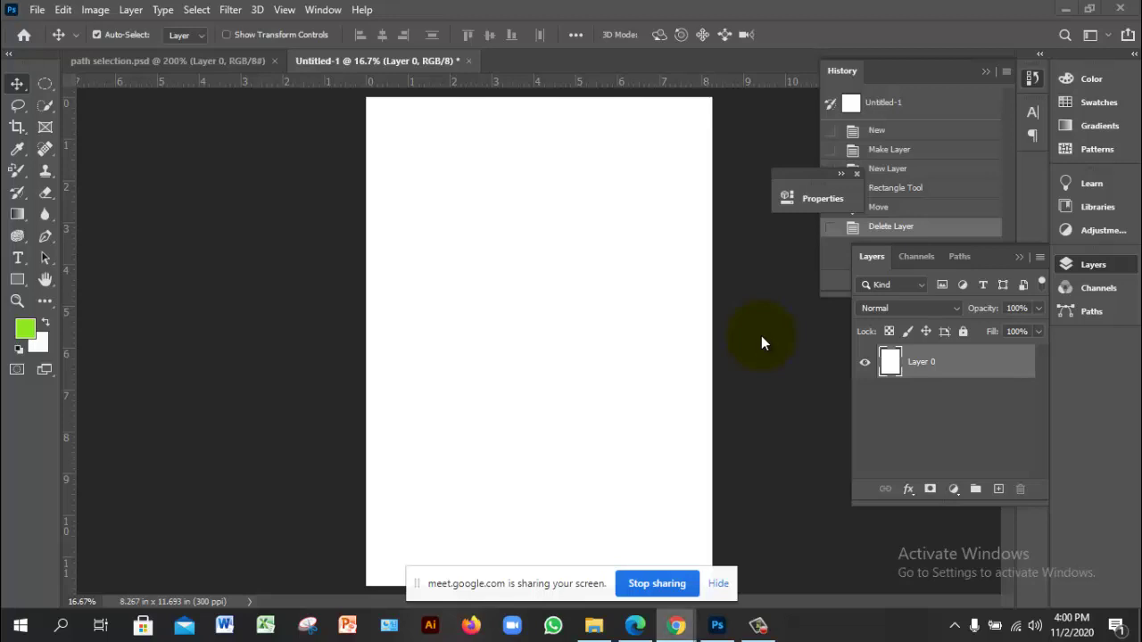
Switch to the Google Meet call in Chrome and turn off the microphone.
mouse_move(675, 624)
left_click(580, 548)
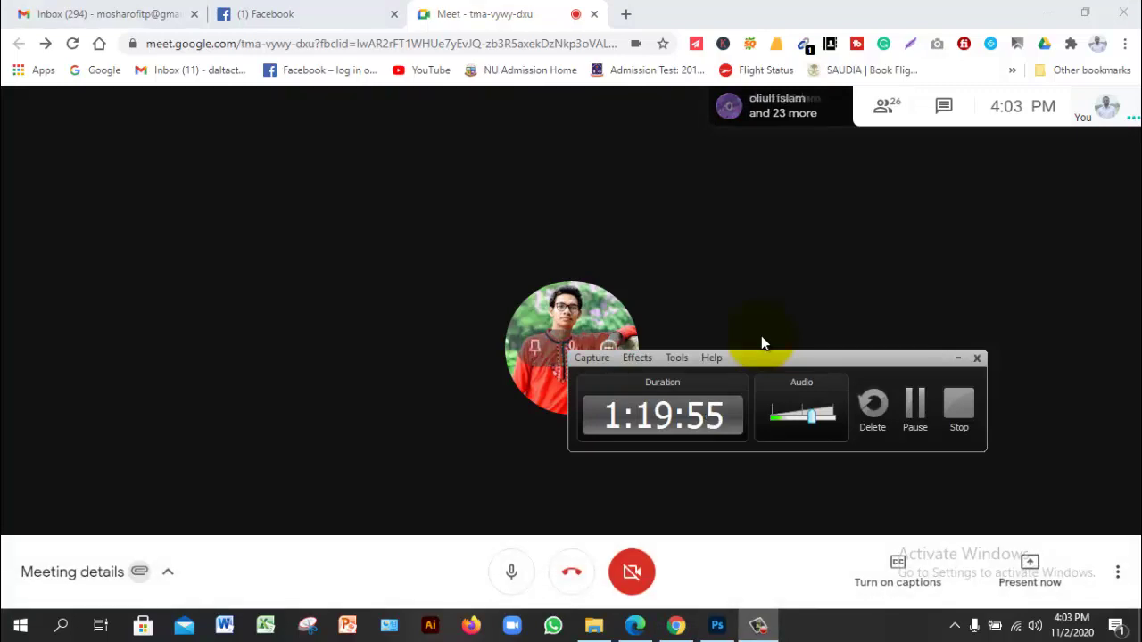
left_click(762, 343)
key("ctrl+d")
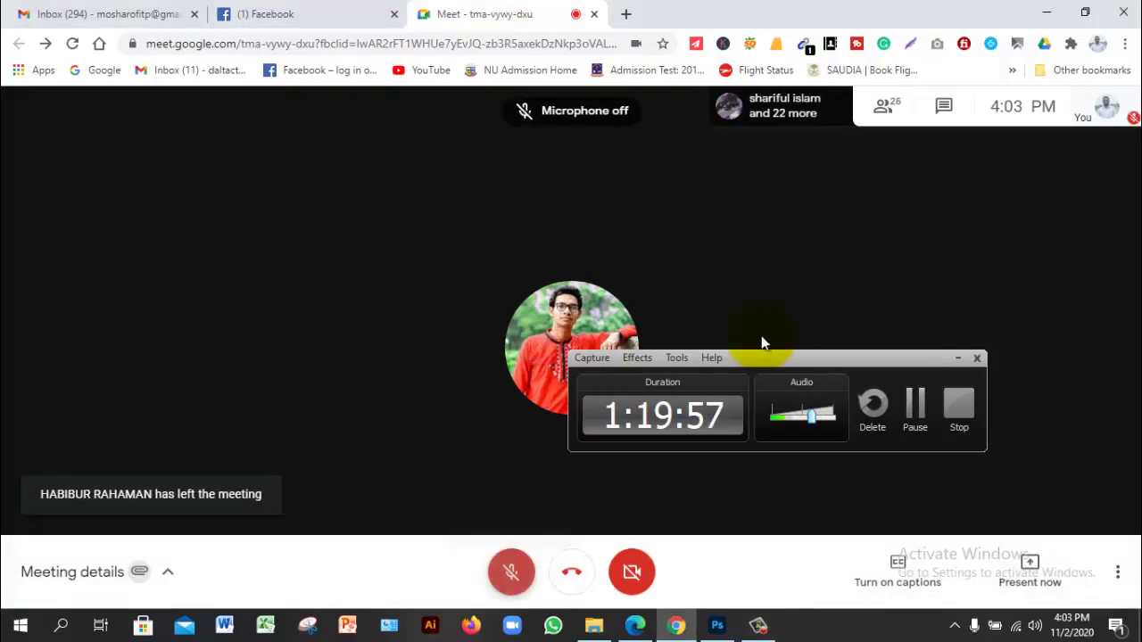